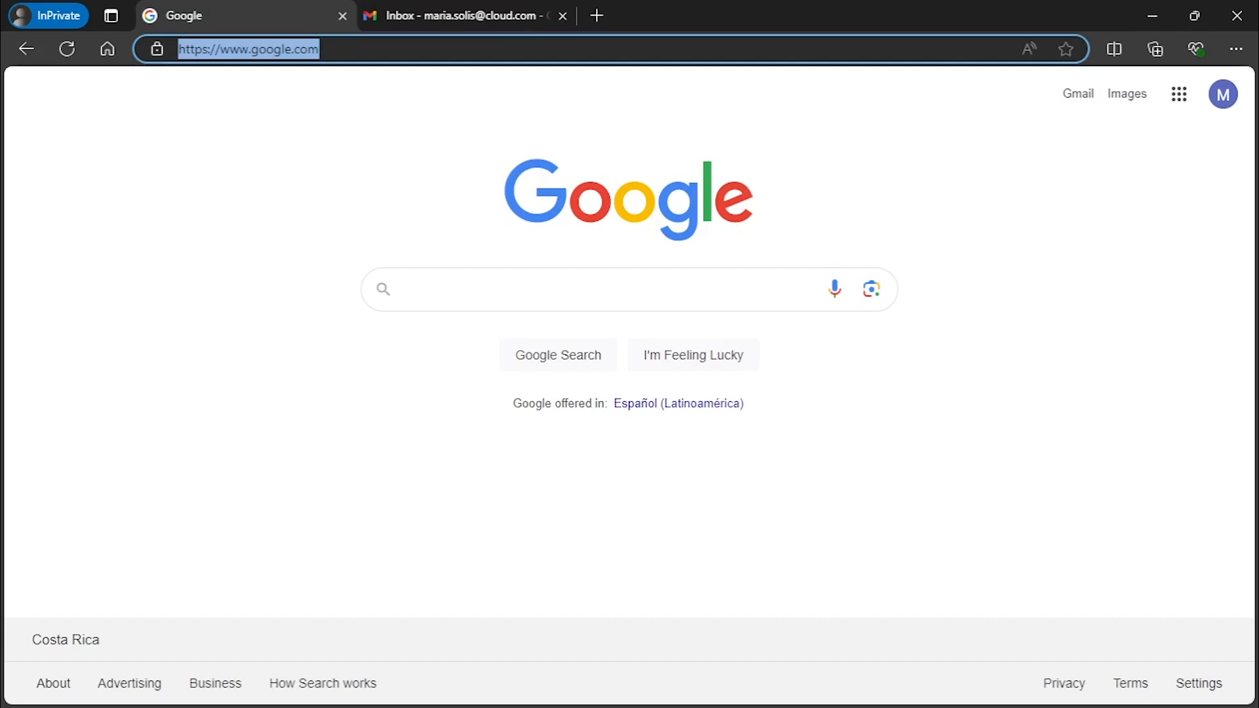
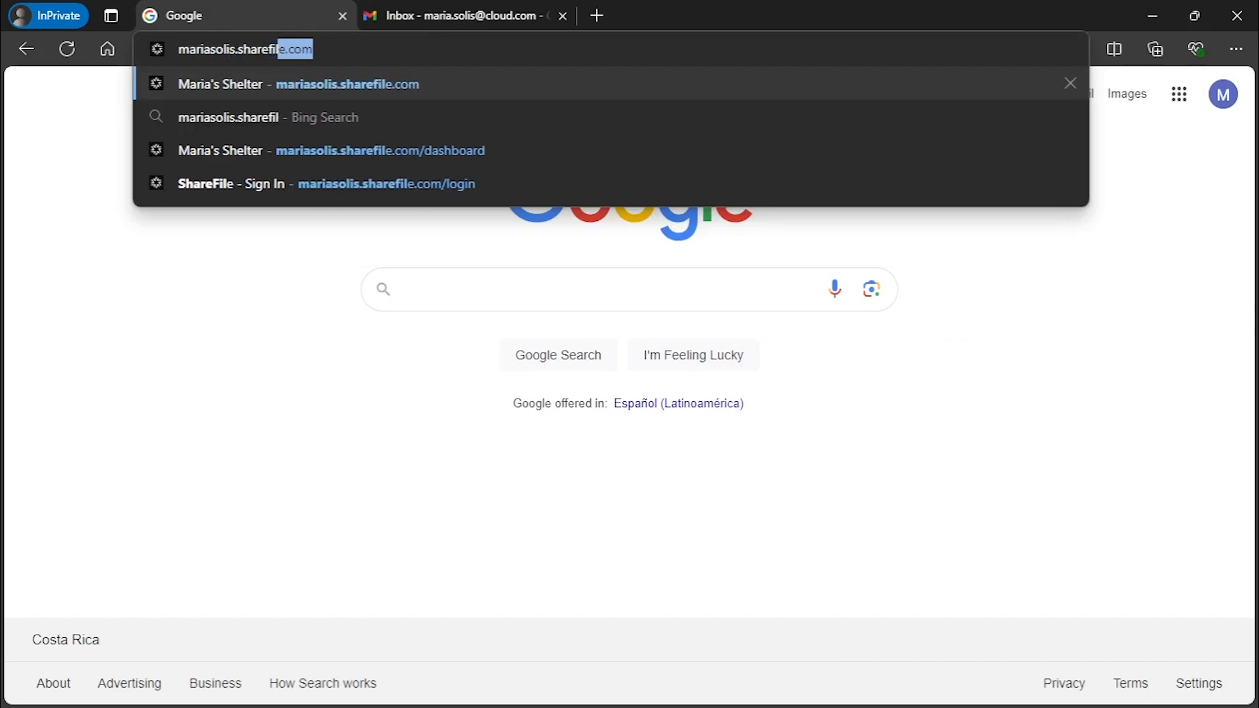
Load the account's sharefile.com address to reach the shelter's ShareFile sign-in page
key("Return")
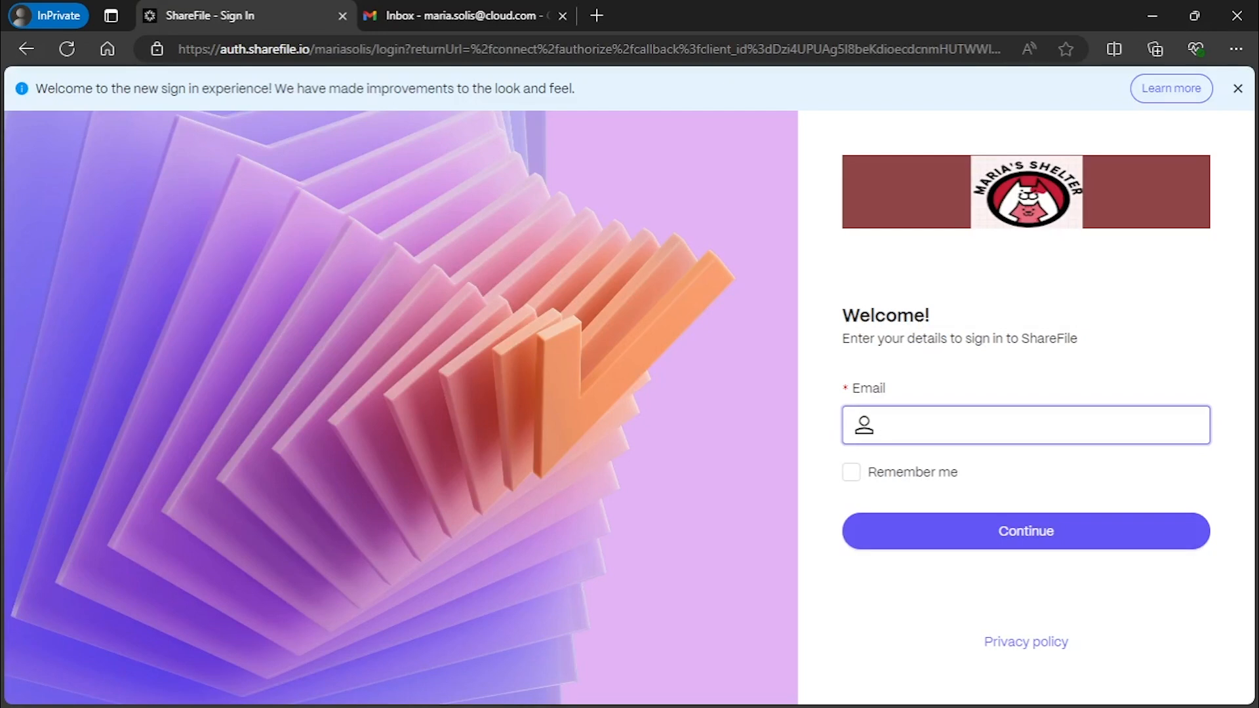
Go to the sharefile.com homepage and open its Log In page
left_click(465, 49)
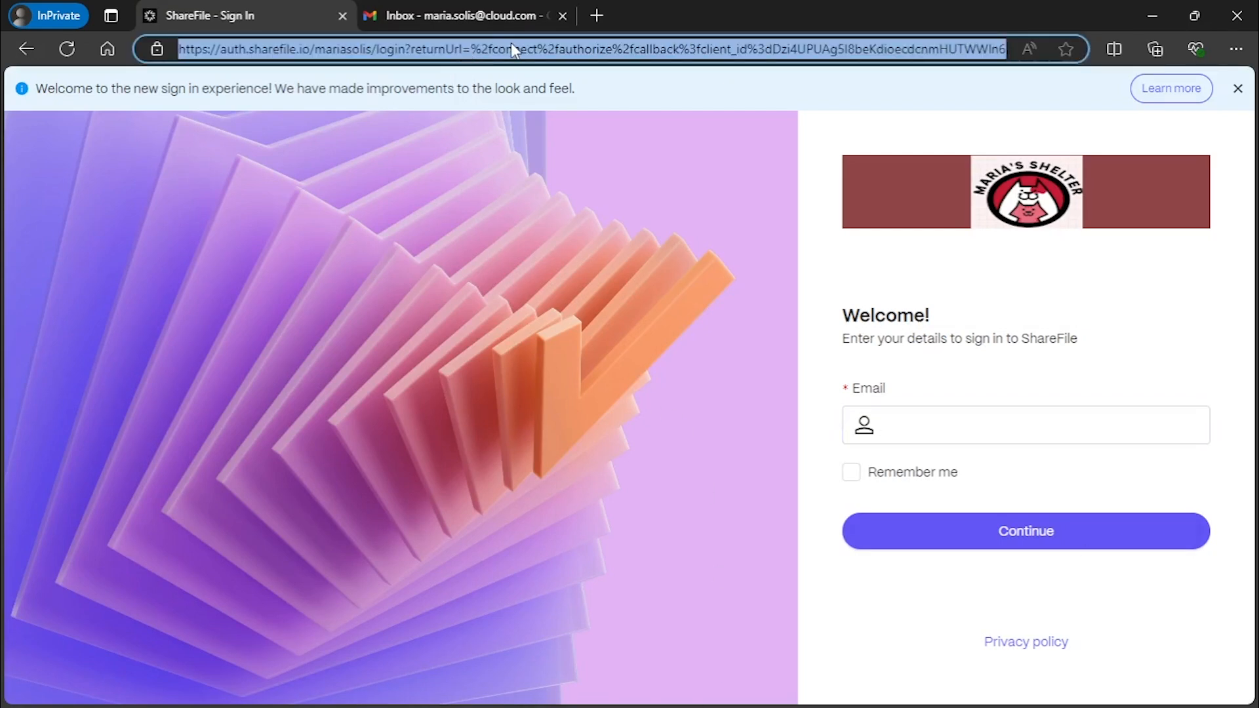
type("sharefile.com")
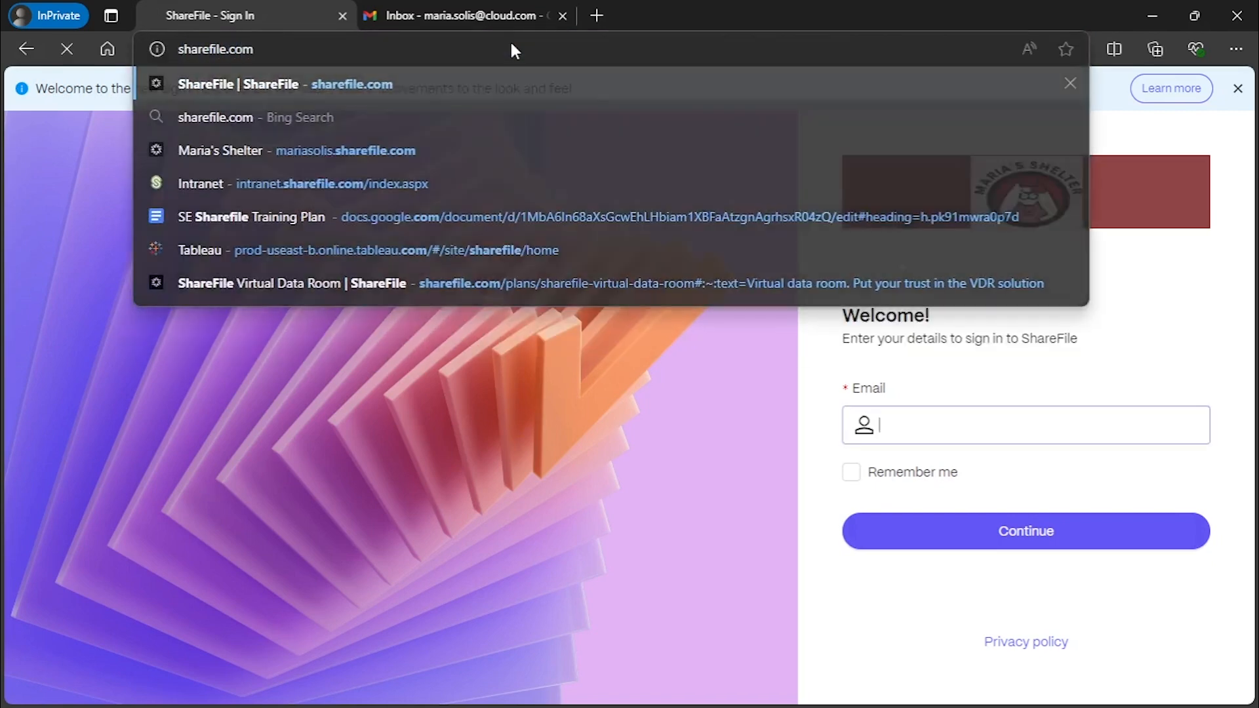
key("Return")
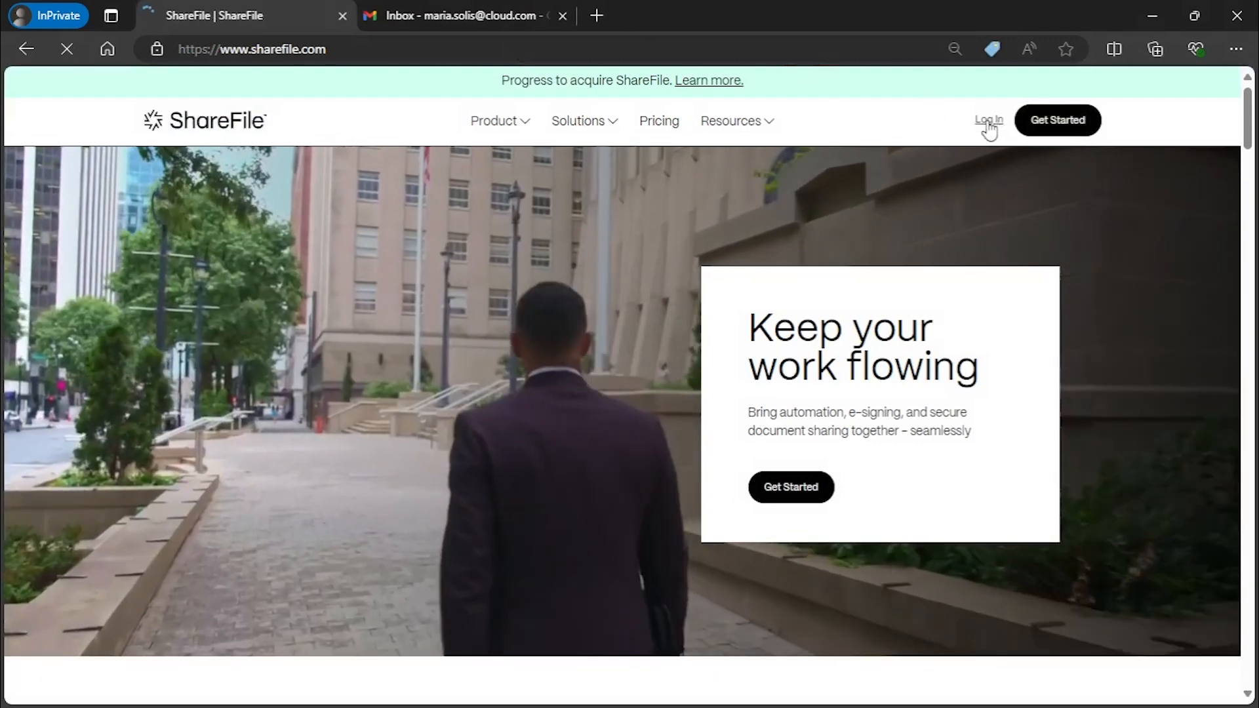
left_click(988, 121)
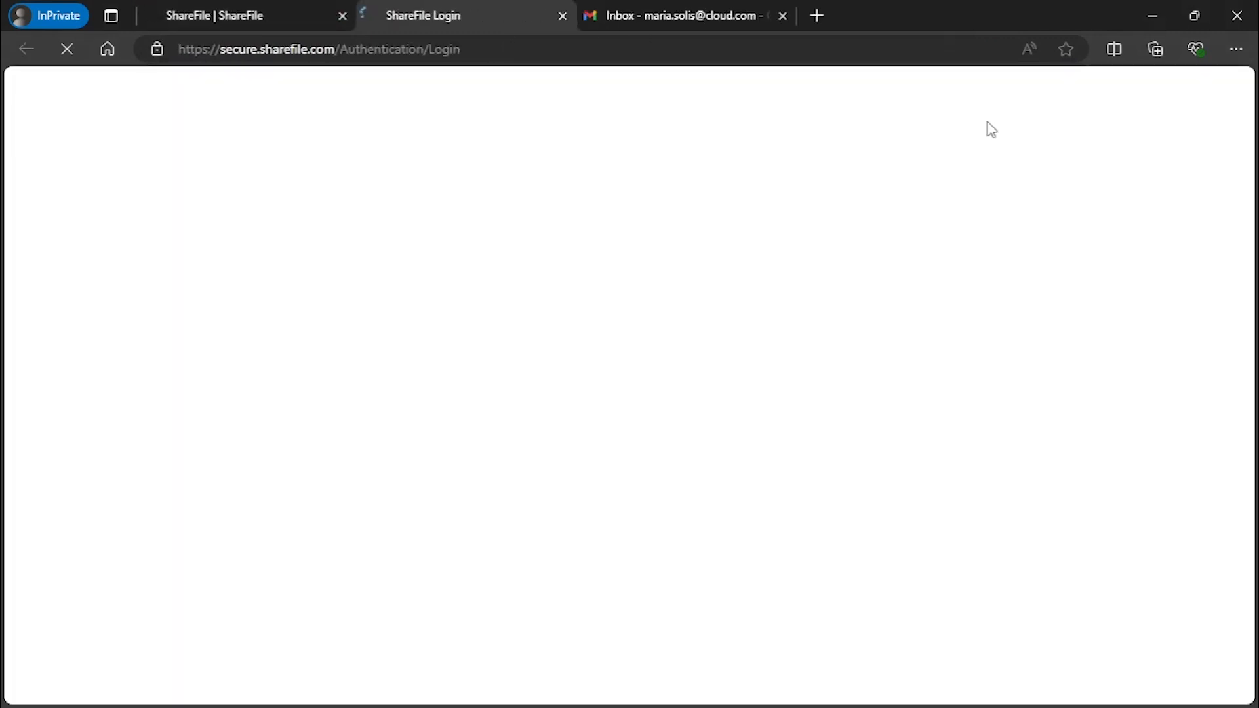
Enter the account subdomain and continue to the account's sign-in page
left_click(594, 328)
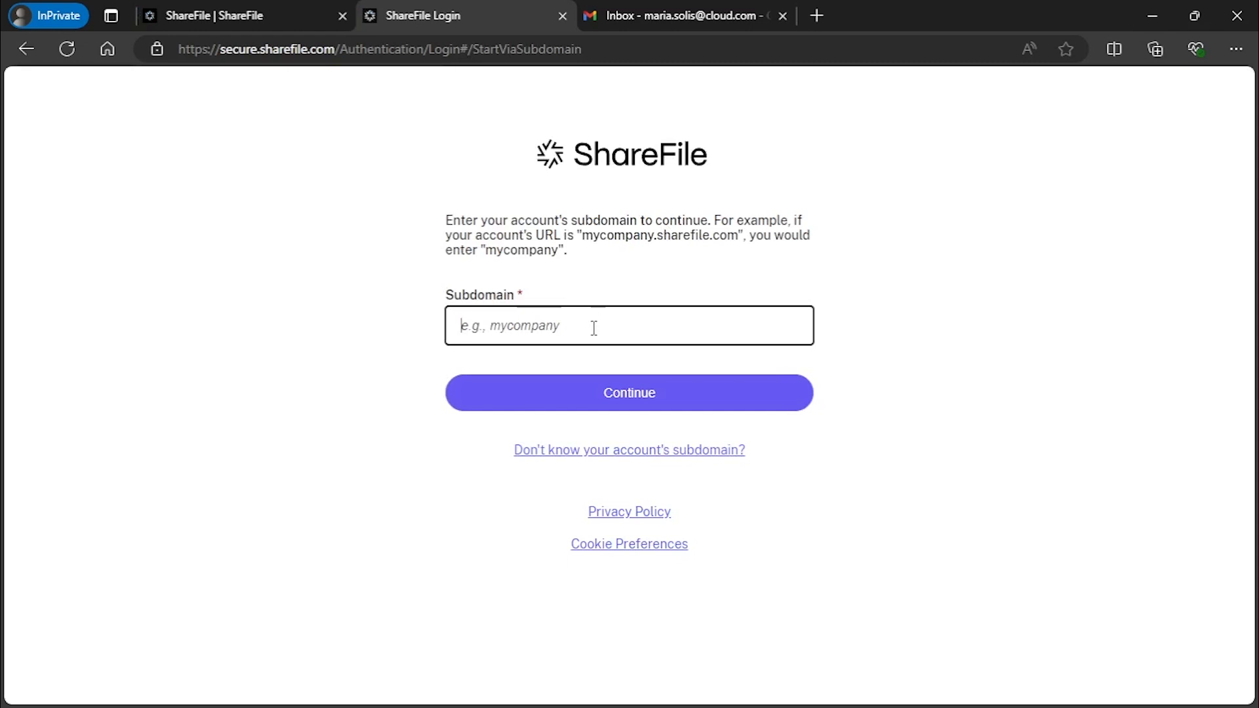
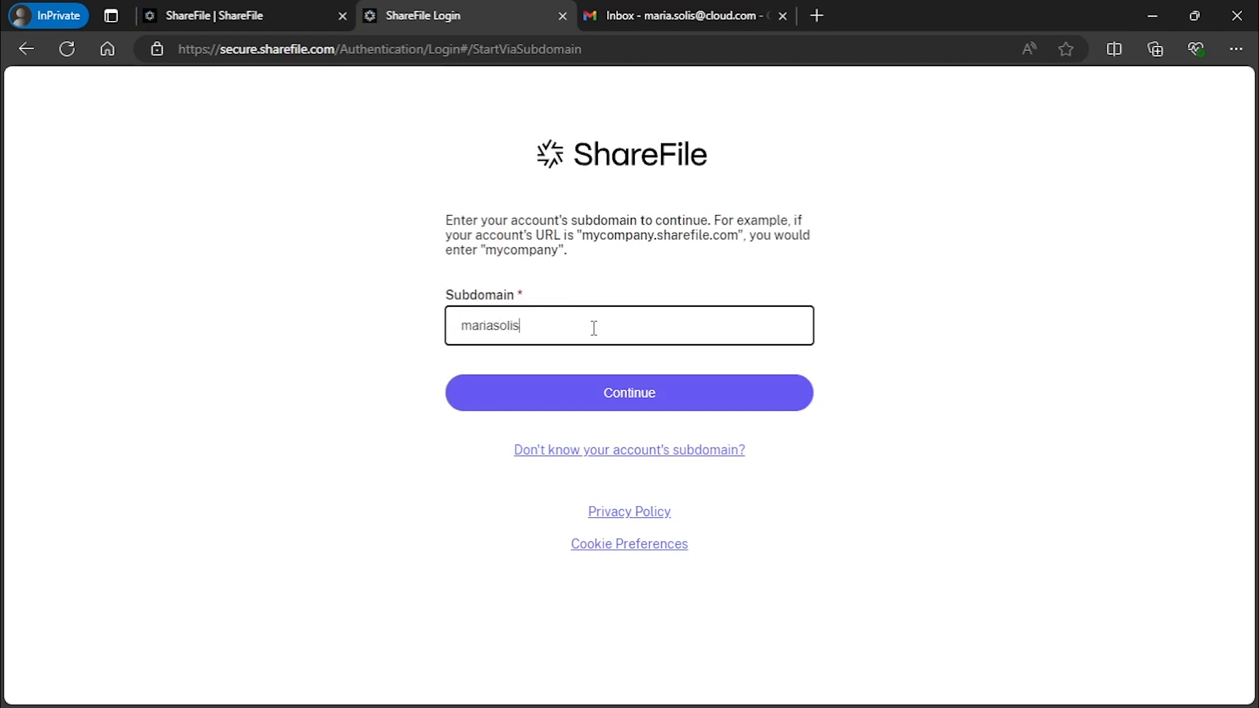
left_click(623, 407)
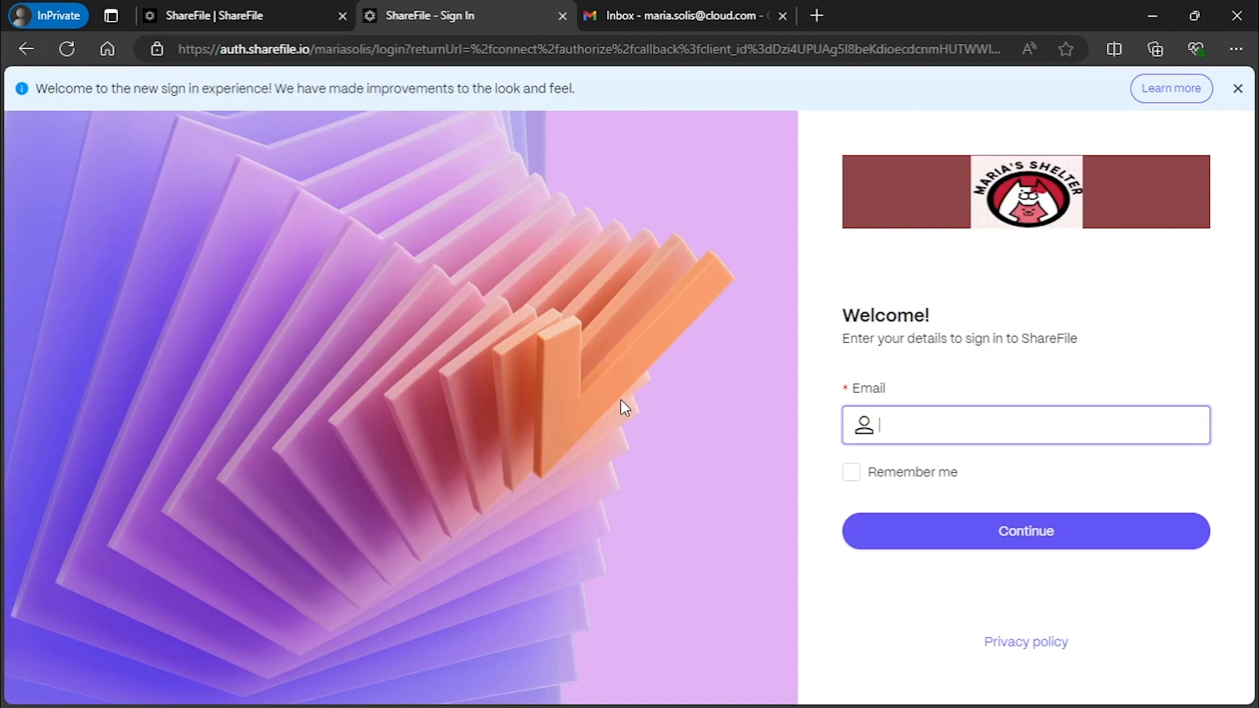
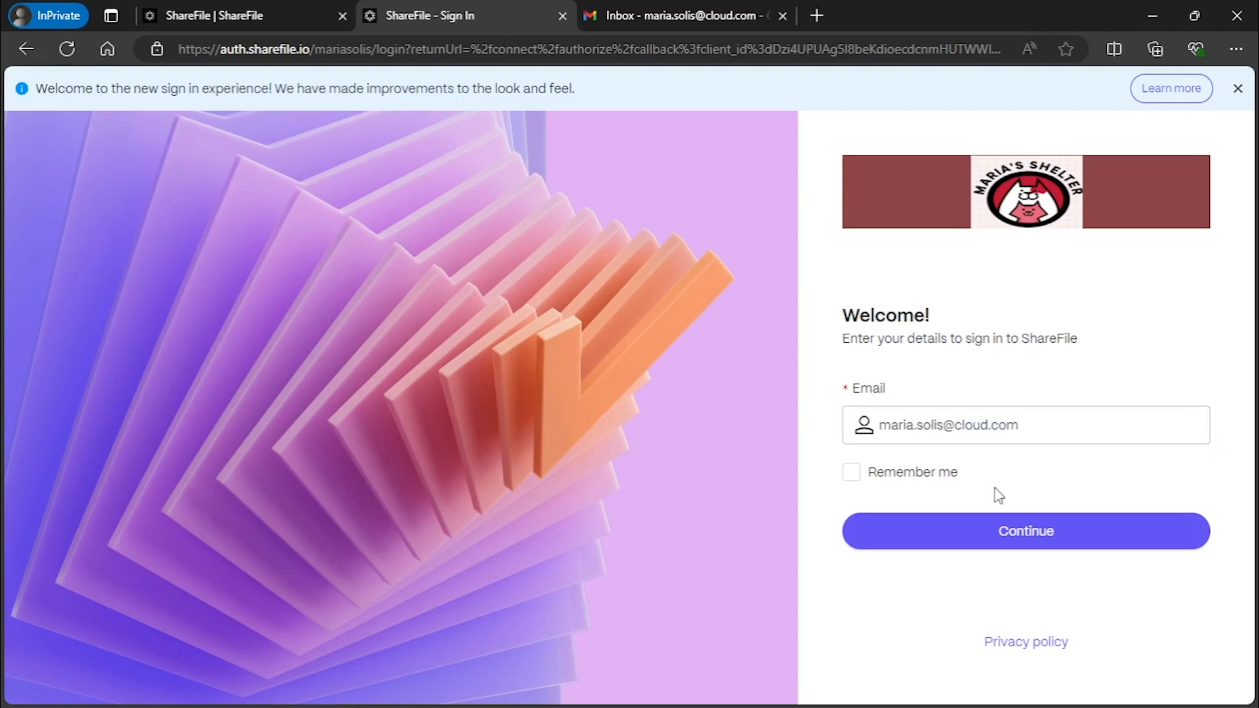
Enter the account email and continue to the password step
left_click(994, 525)
left_click(997, 435)
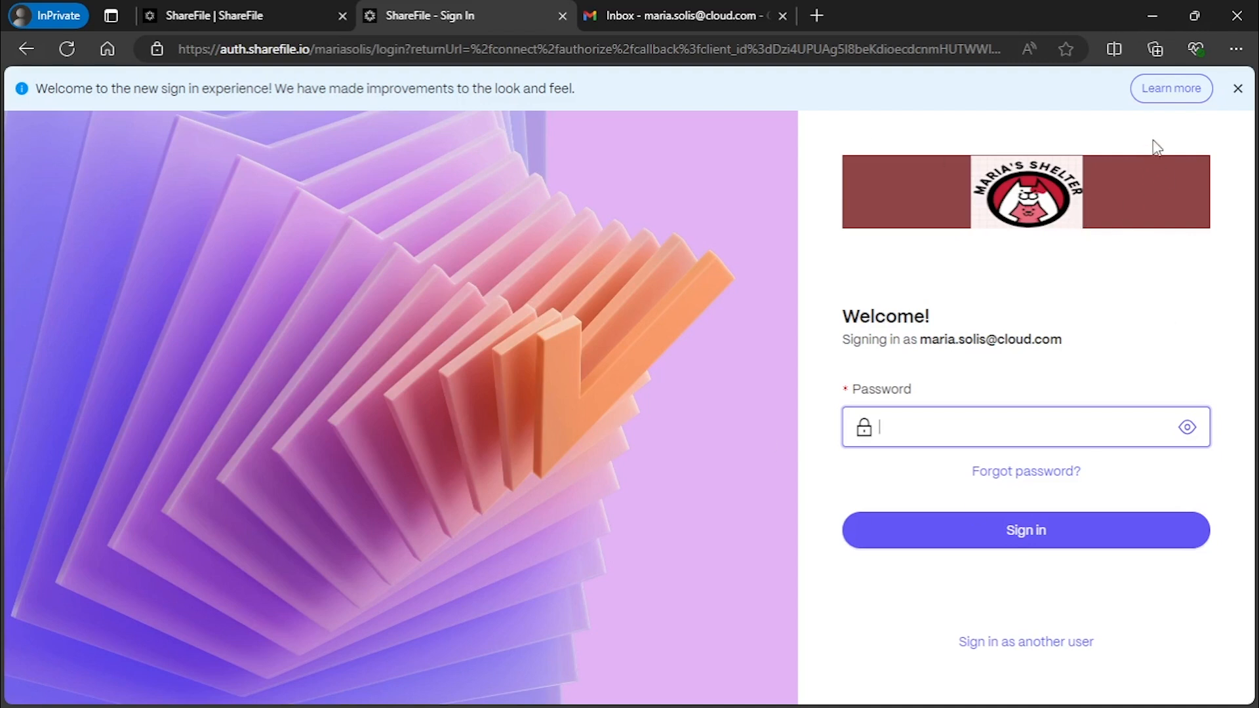
Choose Forgot password, pass the reCAPTCHA bus image challenge, and send the reset email
left_click(1039, 479)
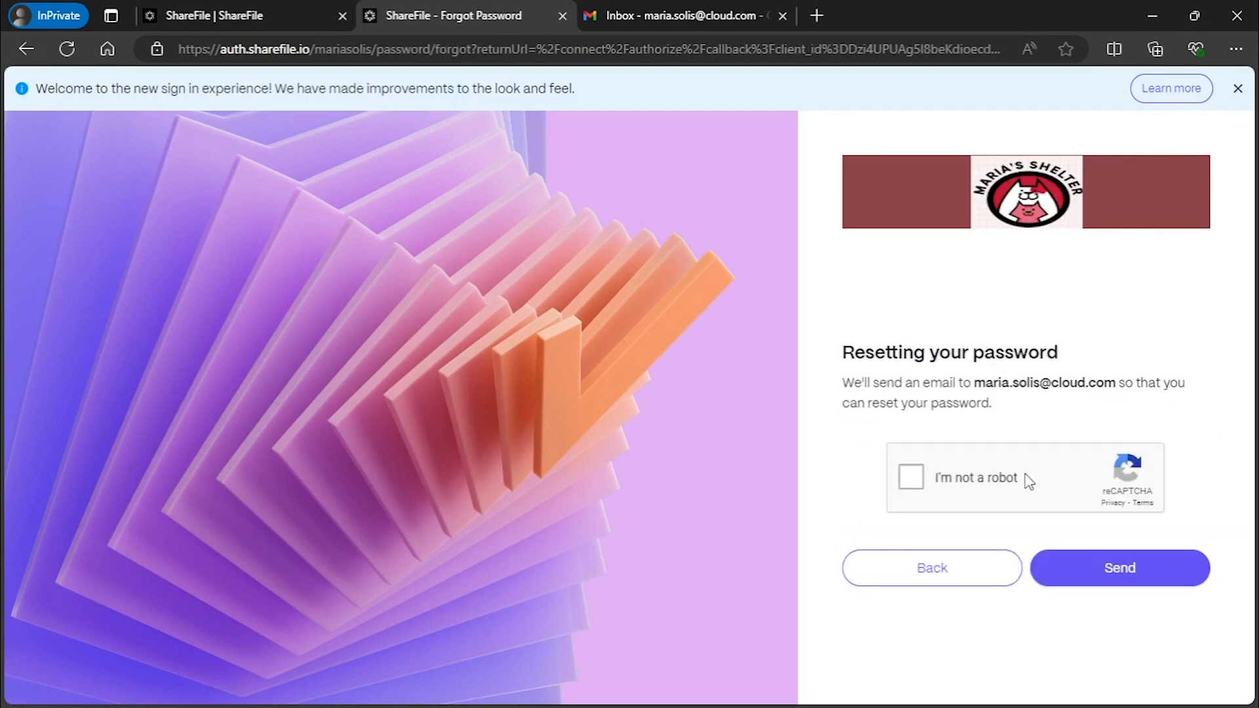
left_click(911, 478)
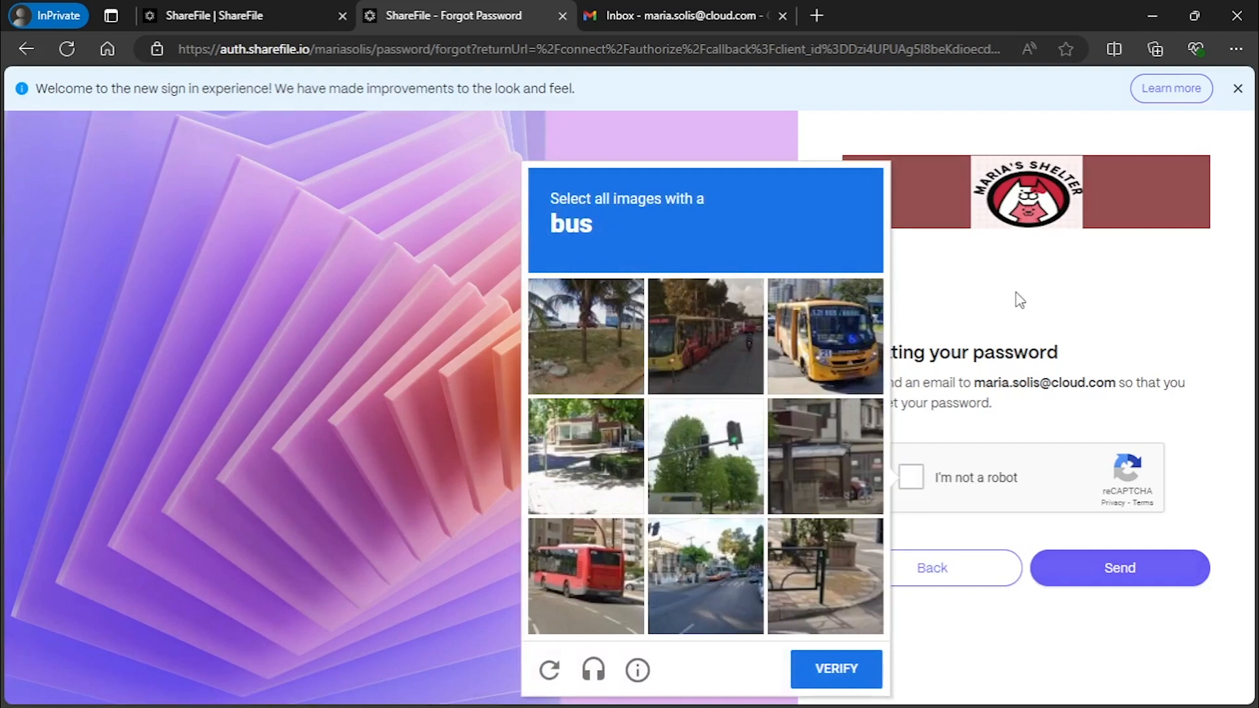
left_click(610, 324)
left_click(668, 321)
left_click(574, 326)
left_click(781, 341)
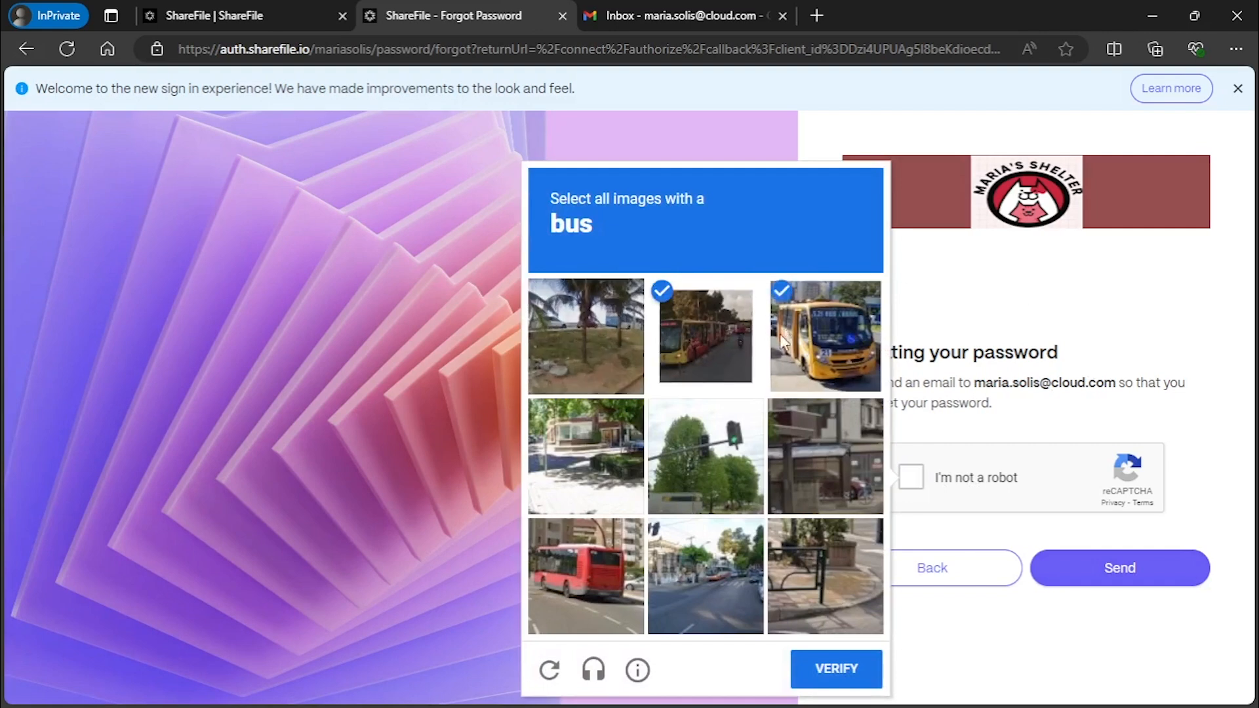
left_click(572, 581)
left_click(845, 673)
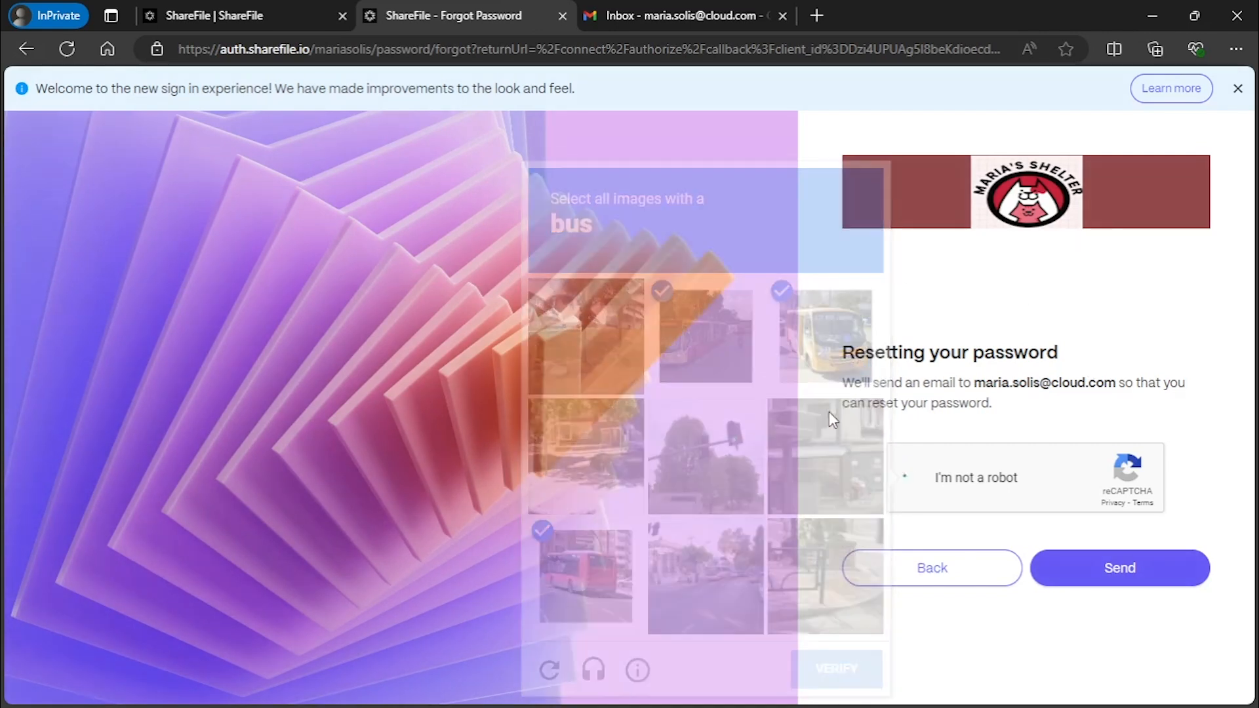
left_click(1150, 566)
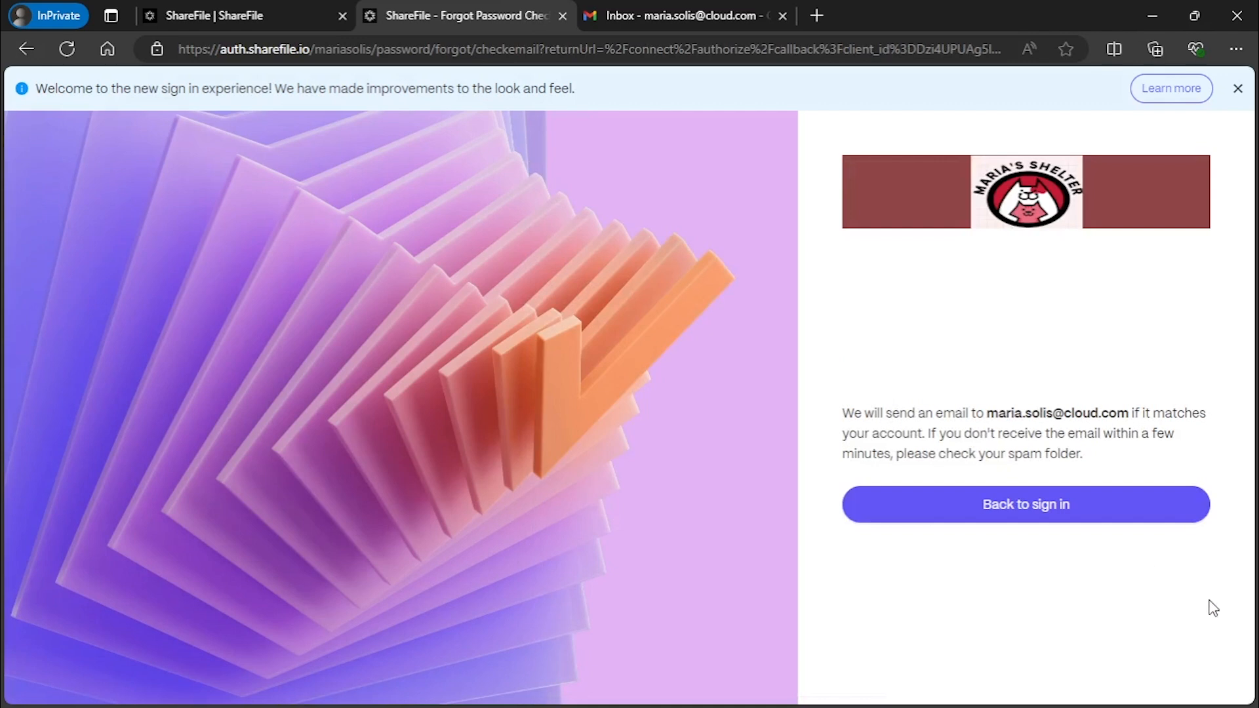
left_click(673, 12)
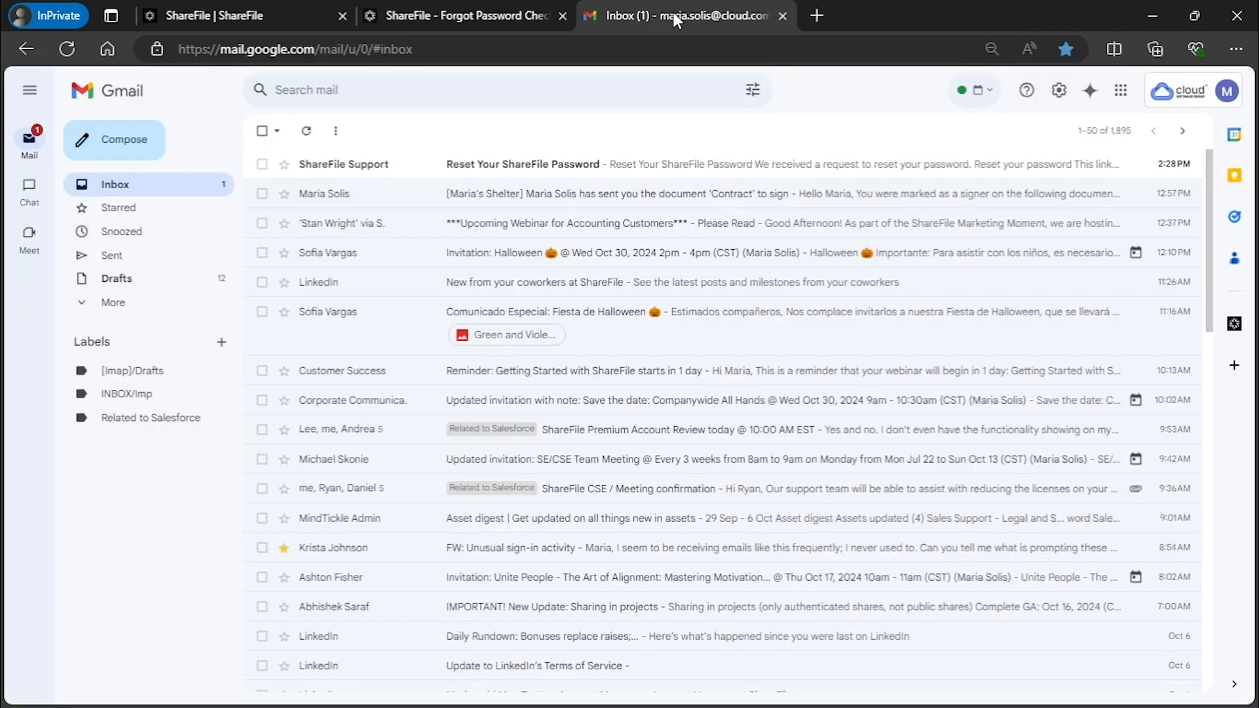
Open the Reset Your ShareFile Password email and follow its Reset your password link
left_click(429, 161)
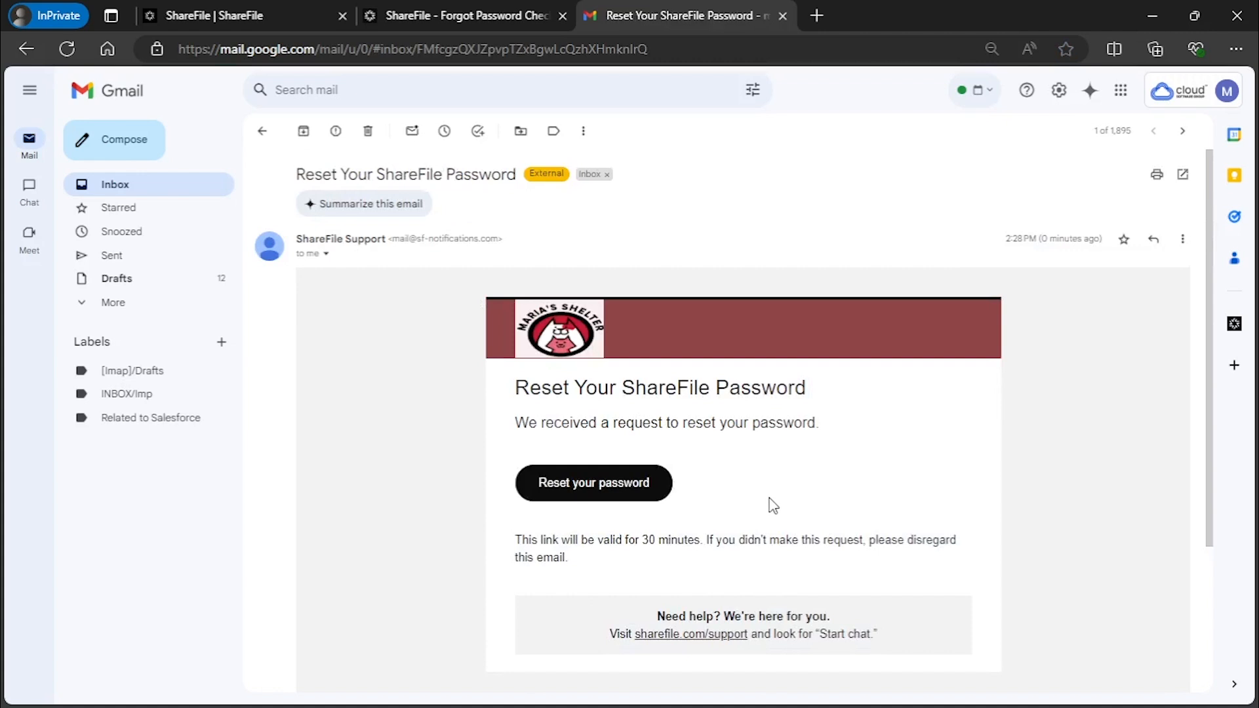
left_click(589, 489)
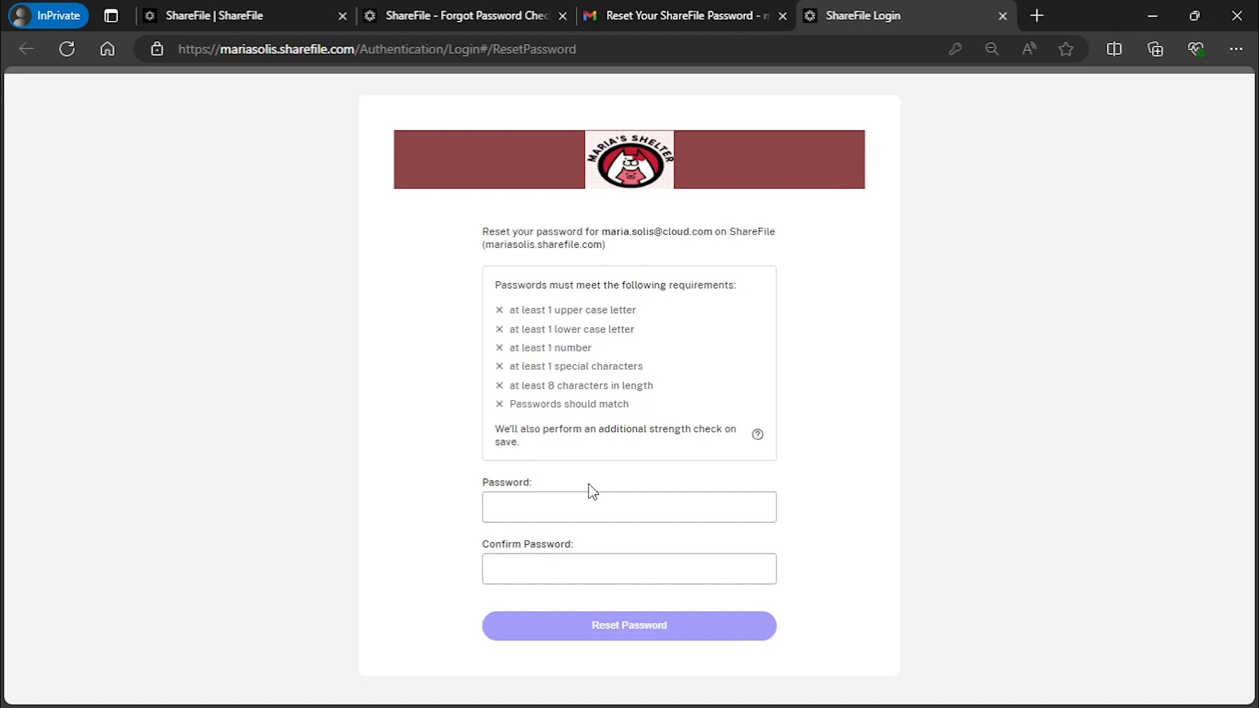
Enter and confirm a new account password, save it, and go back to sign-in
left_click(648, 504)
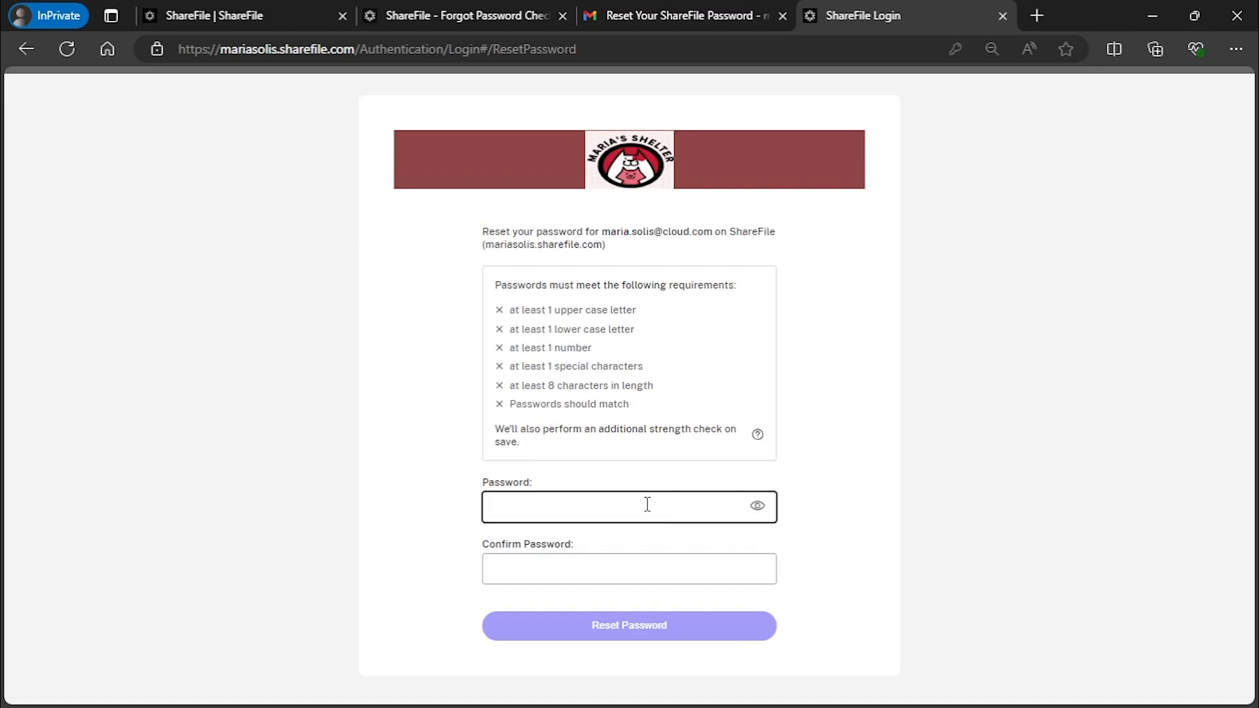
type("•••••••••••")
key("Tab")
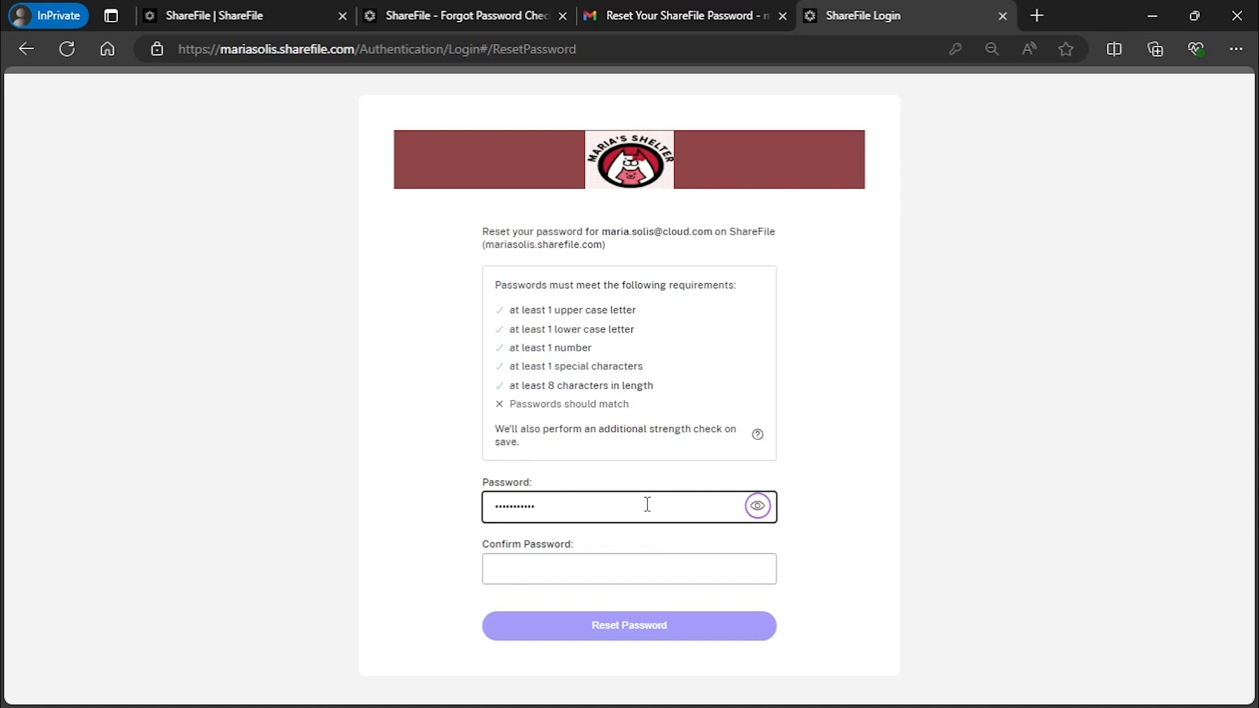
left_click(567, 580)
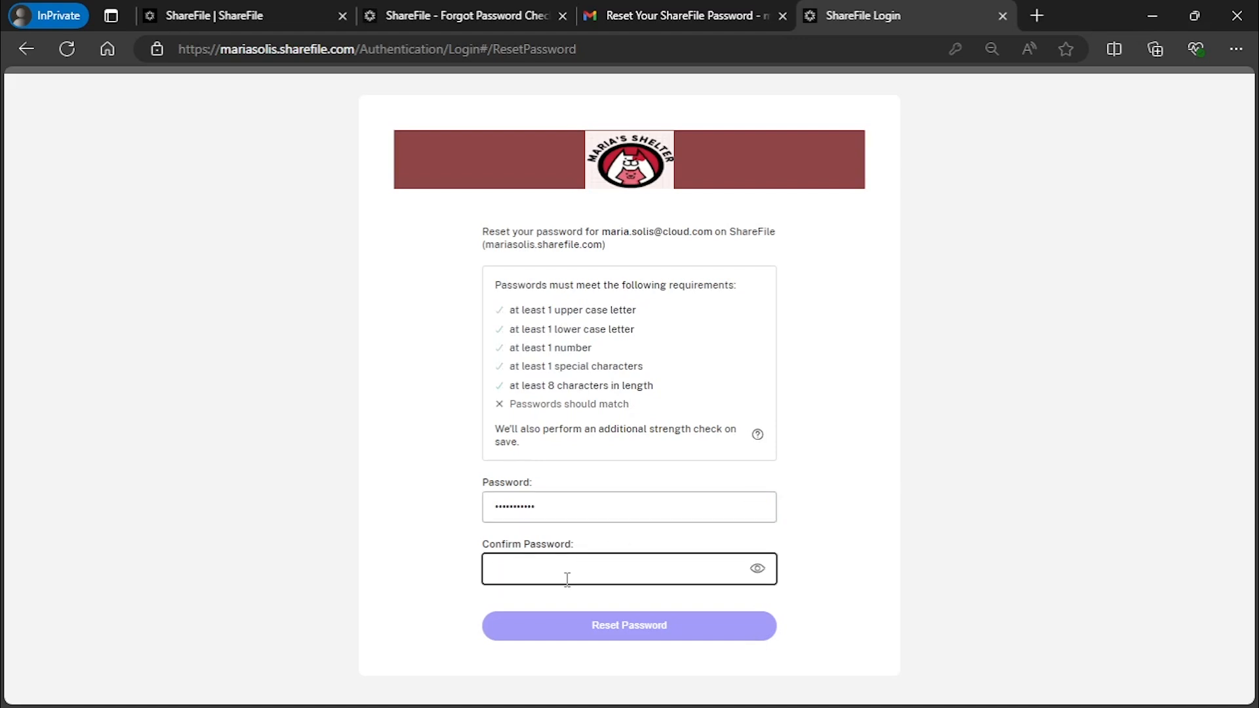
type("•••••••••••")
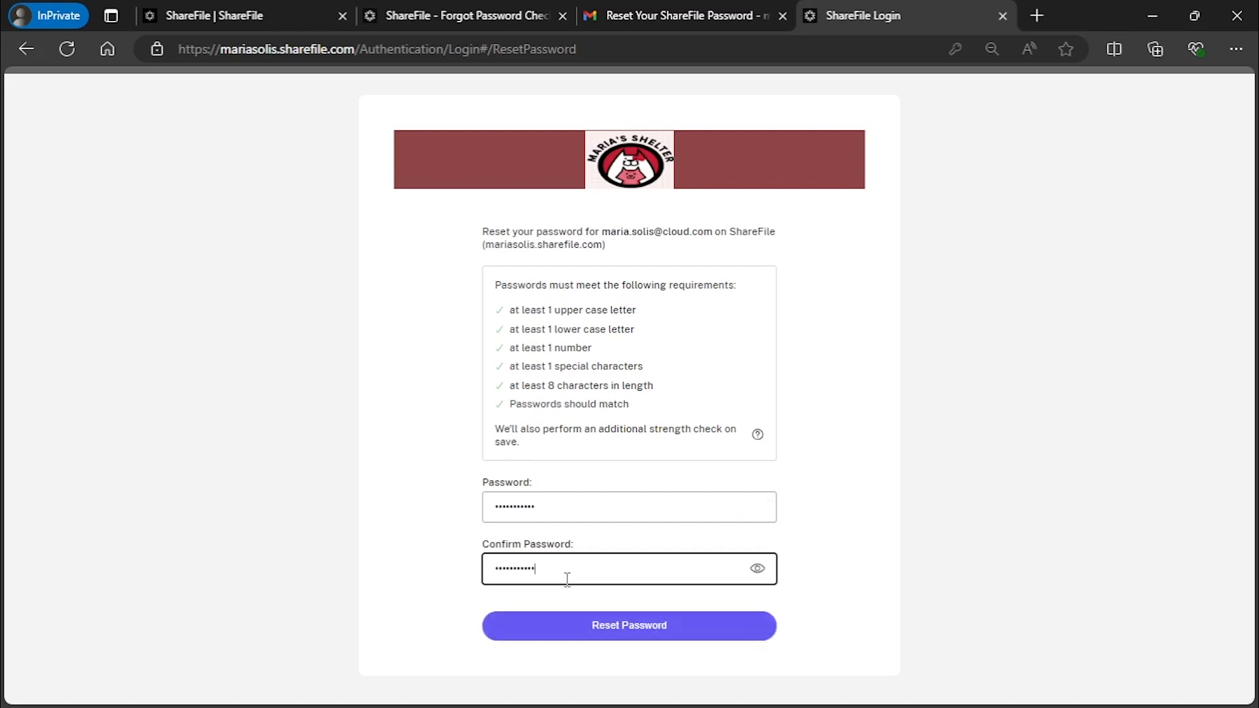
left_click(587, 638)
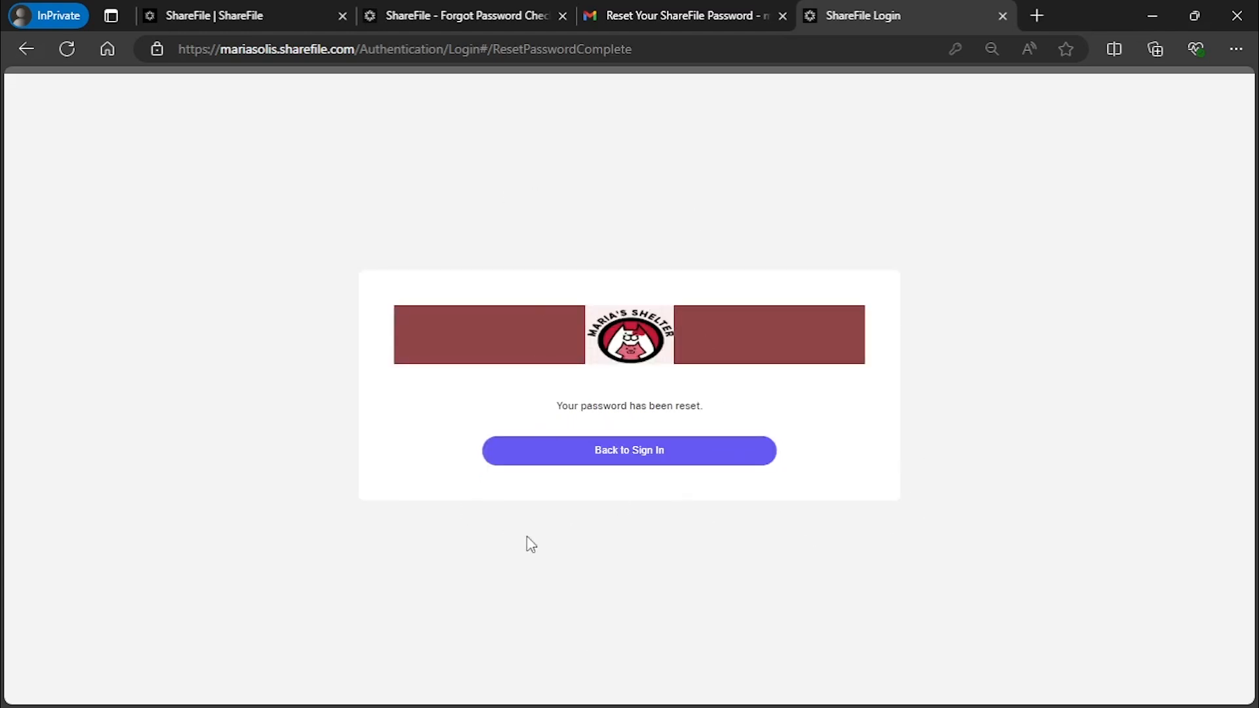
left_click(624, 467)
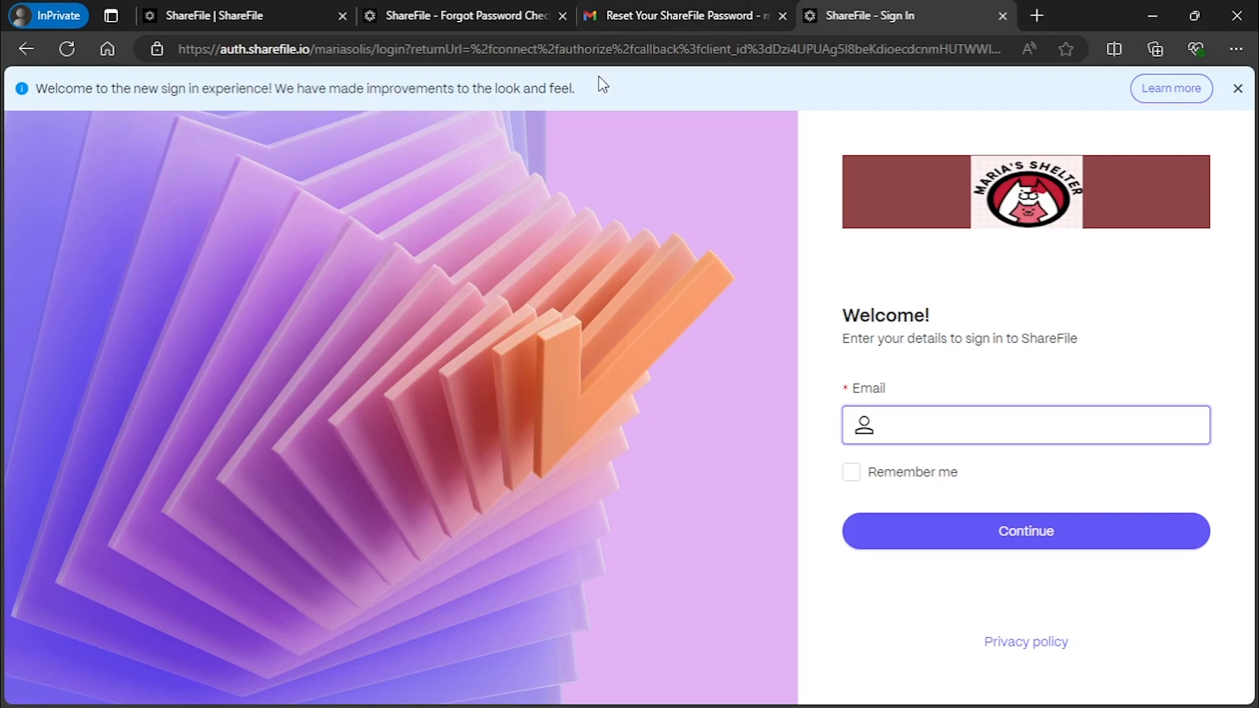
left_click(529, 53)
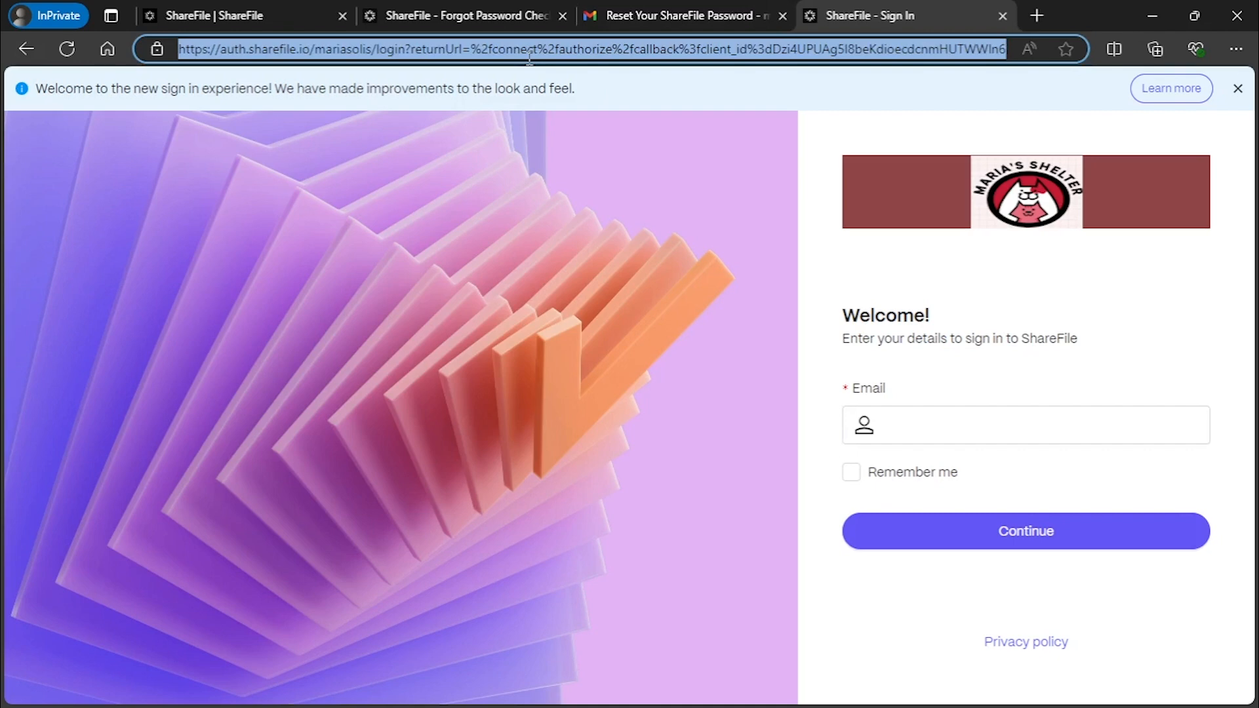
Open sharefile.com, go to Log In, and choose the forgotten-subdomain option
type("sharefile")
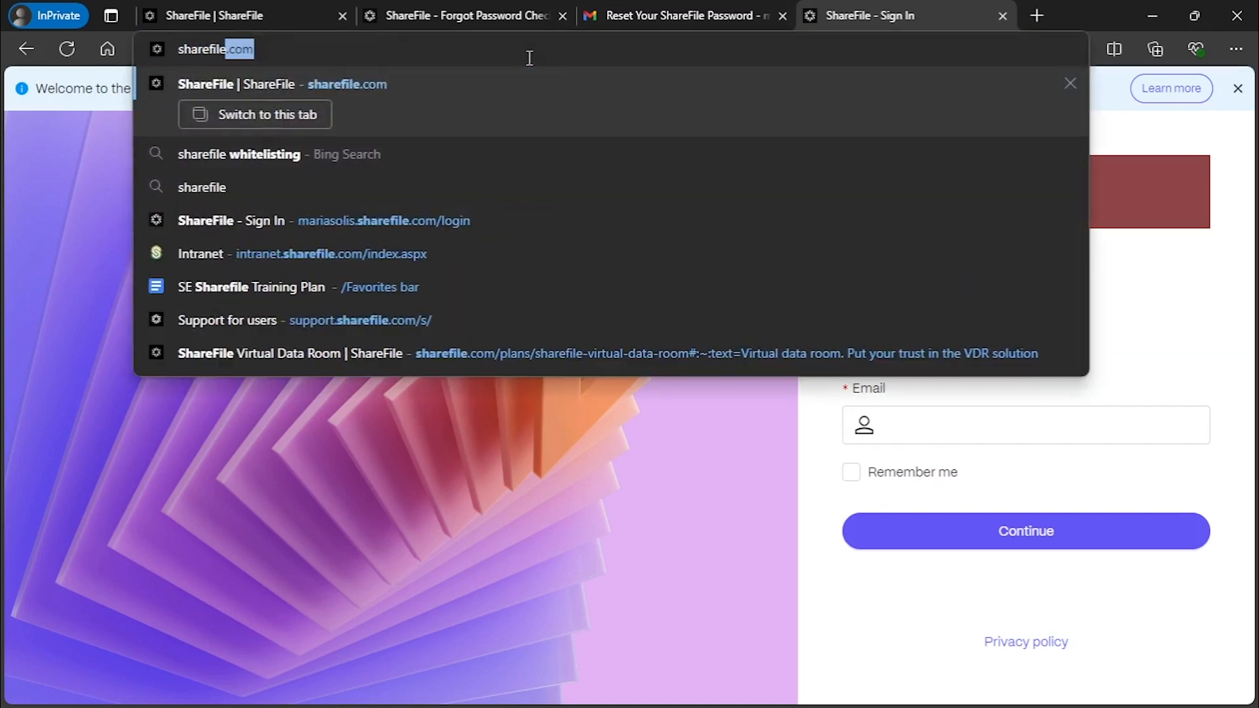
key("Return")
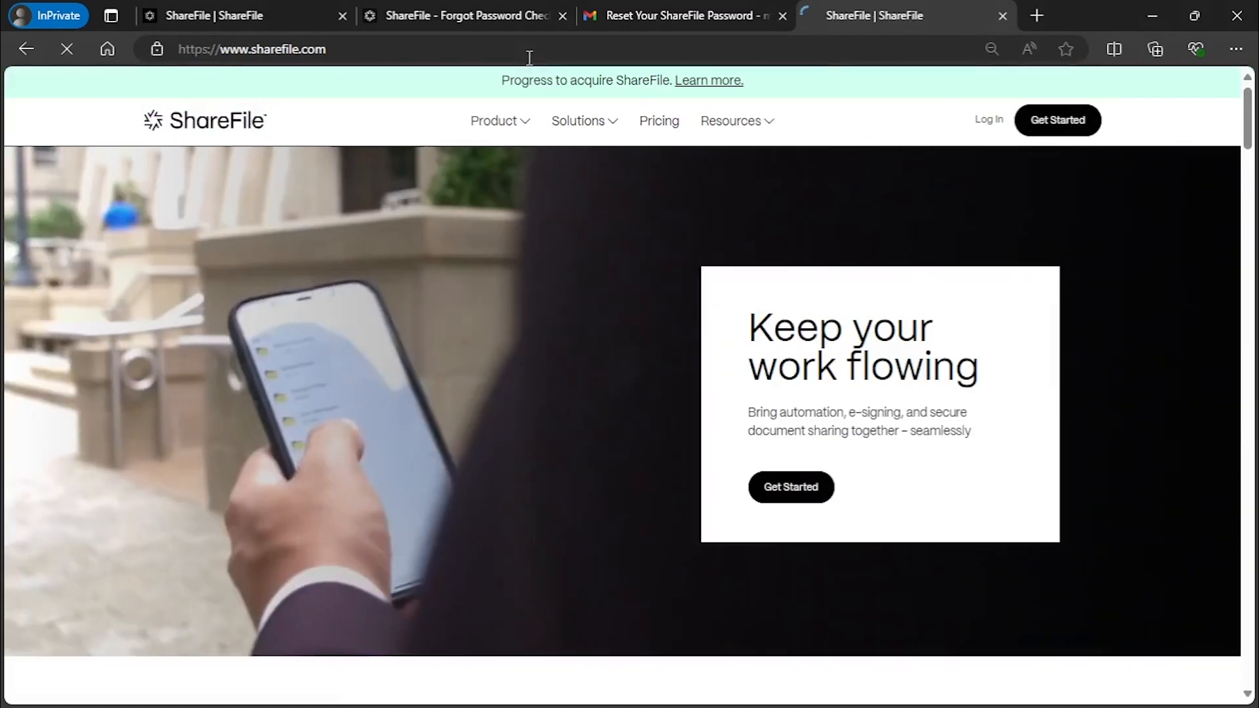
left_click(987, 121)
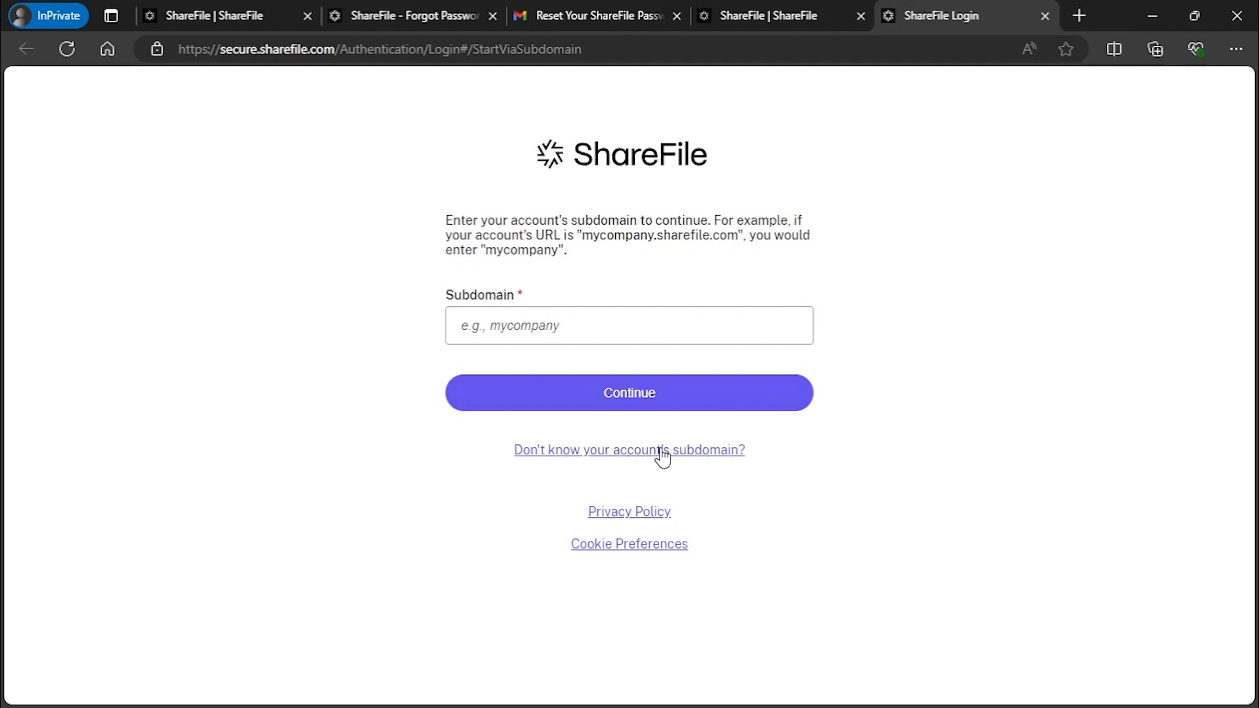
left_click(703, 451)
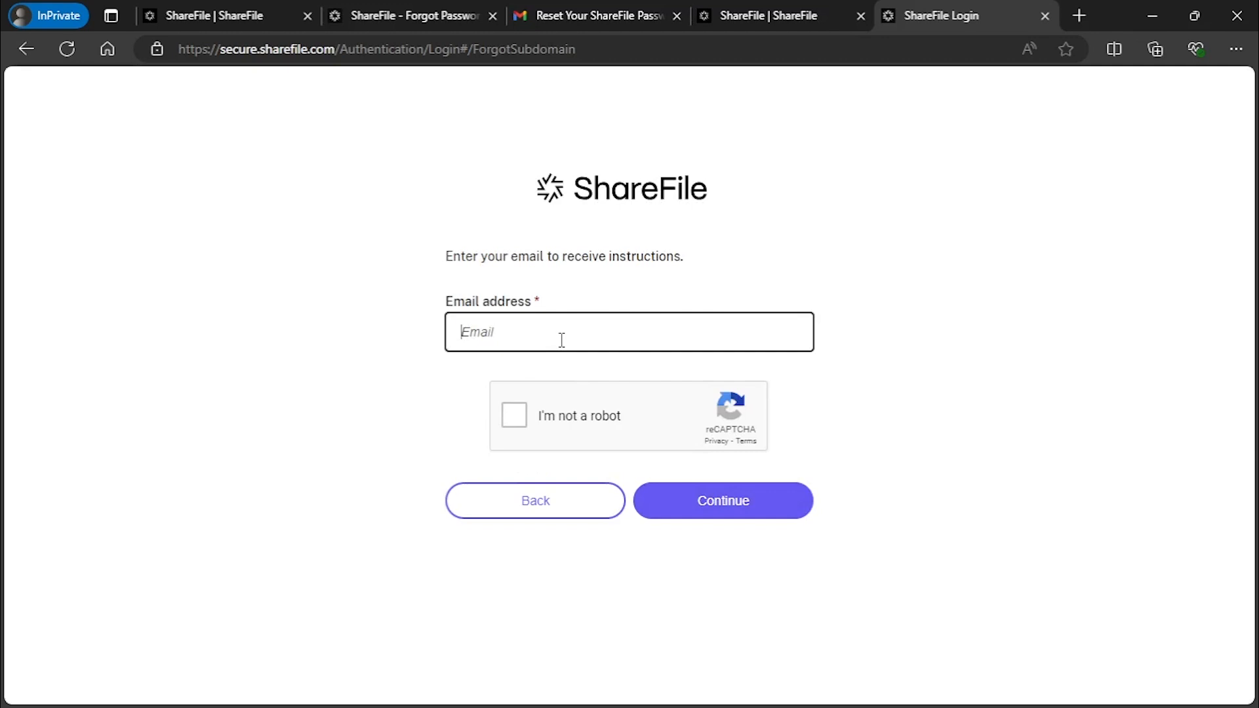
Enter the account email and solve the first motorcycle image challenge
left_click(514, 415)
left_click(749, 497)
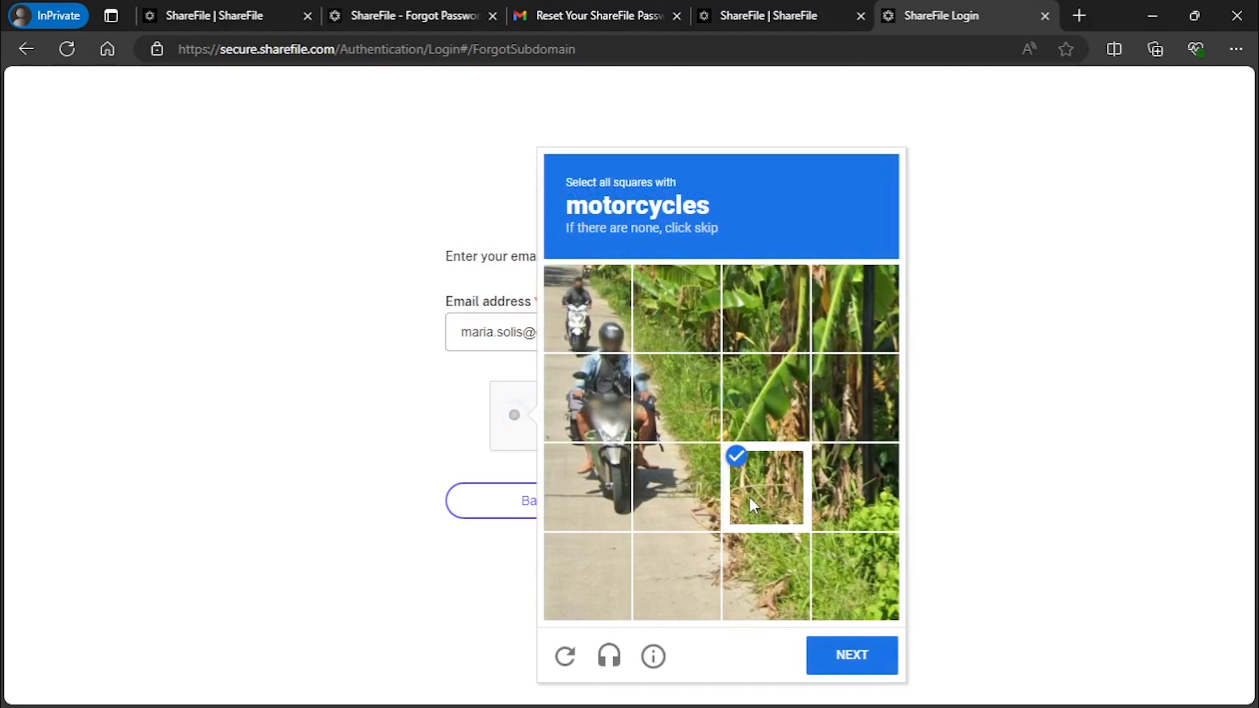
left_click(750, 497)
left_click(551, 477)
left_click(581, 406)
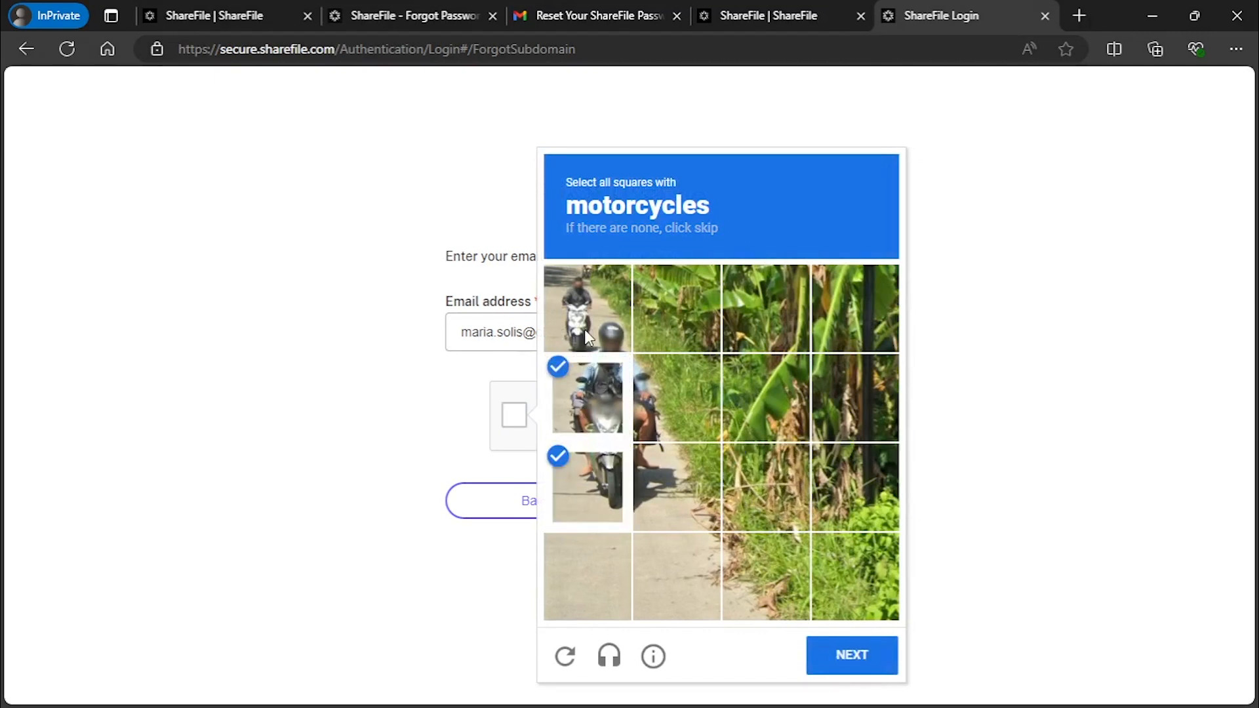
left_click(586, 332)
left_click(871, 656)
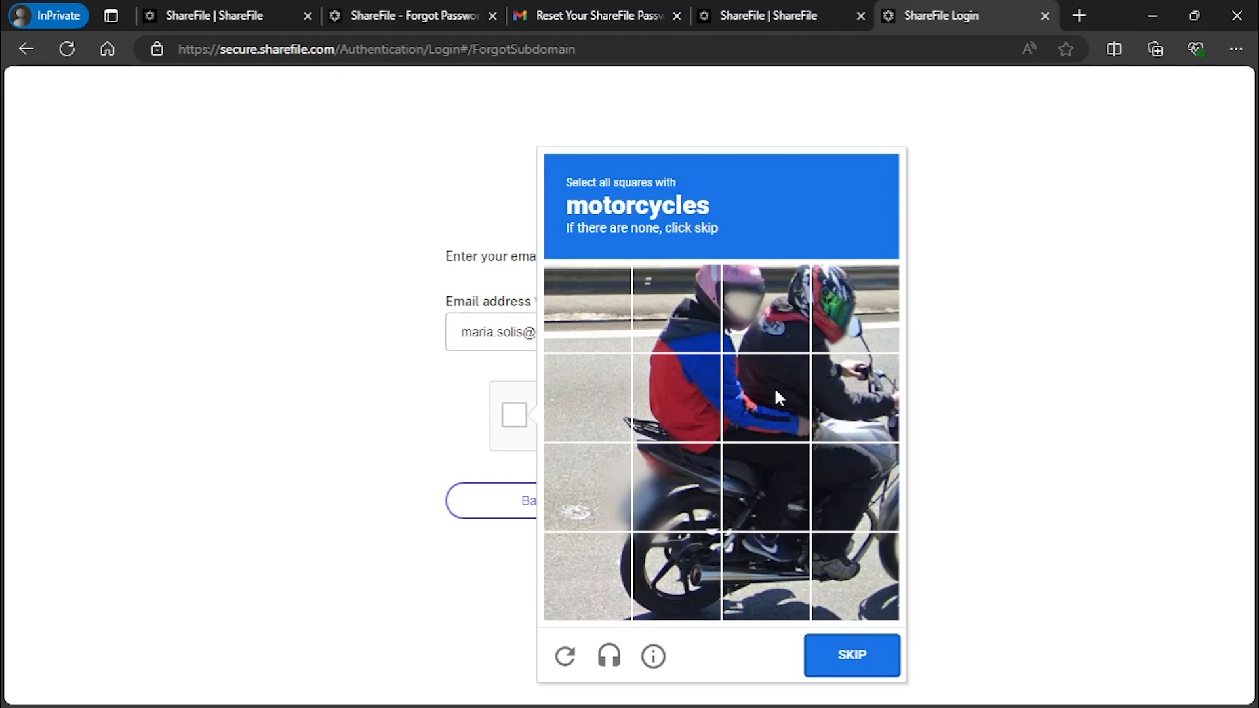
Complete the second motorcycle challenge, send the subdomain reminder, and continue to subdomain entry
left_click(657, 580)
left_click(677, 487)
left_click(744, 470)
left_click(766, 576)
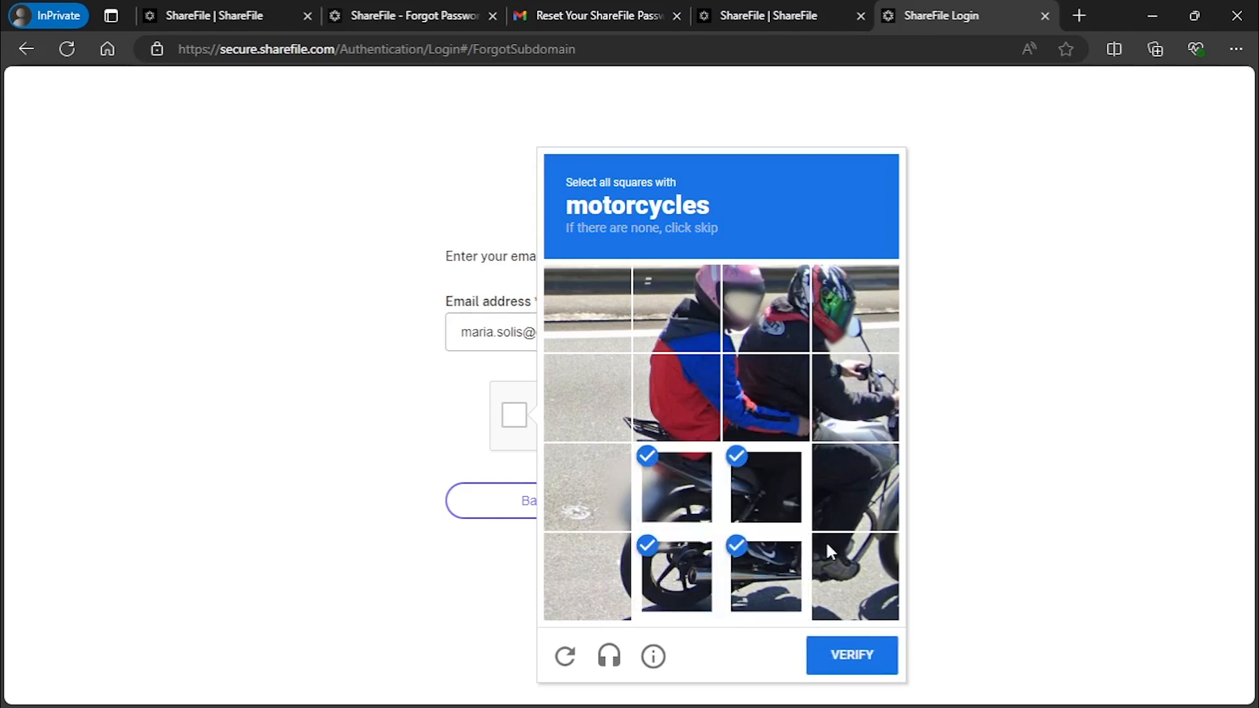
left_click(825, 541)
left_click(855, 487)
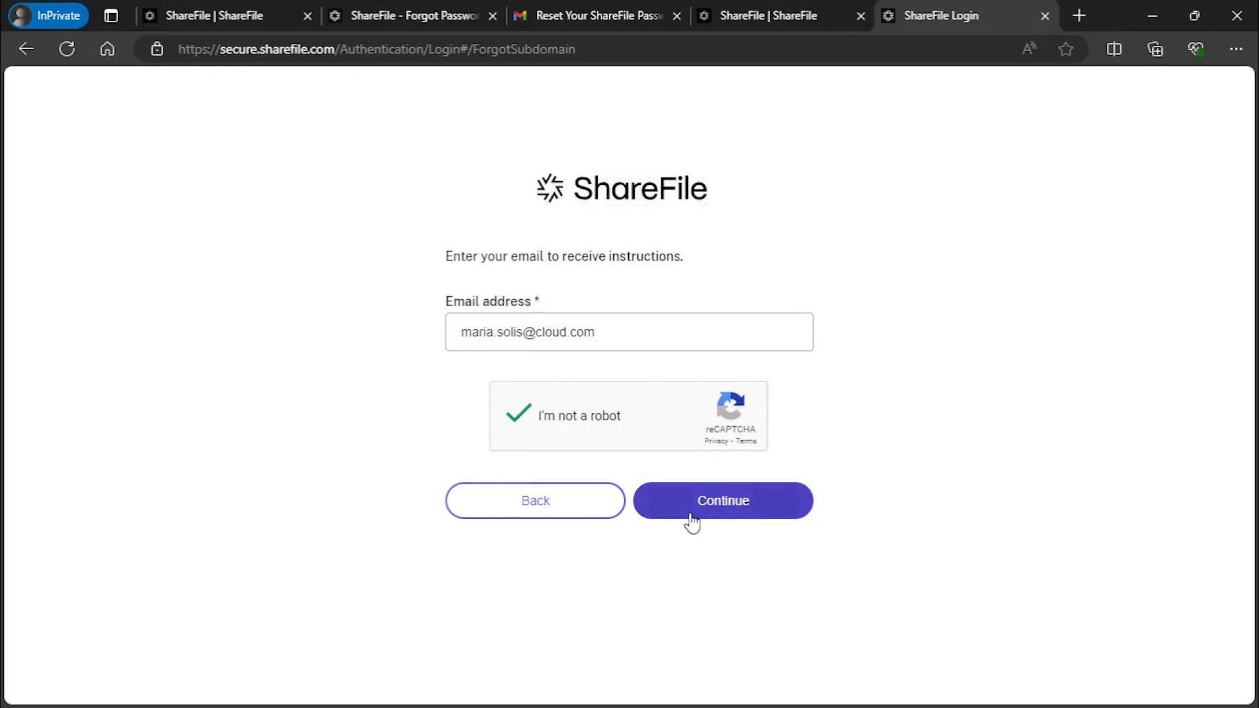
left_click(687, 510)
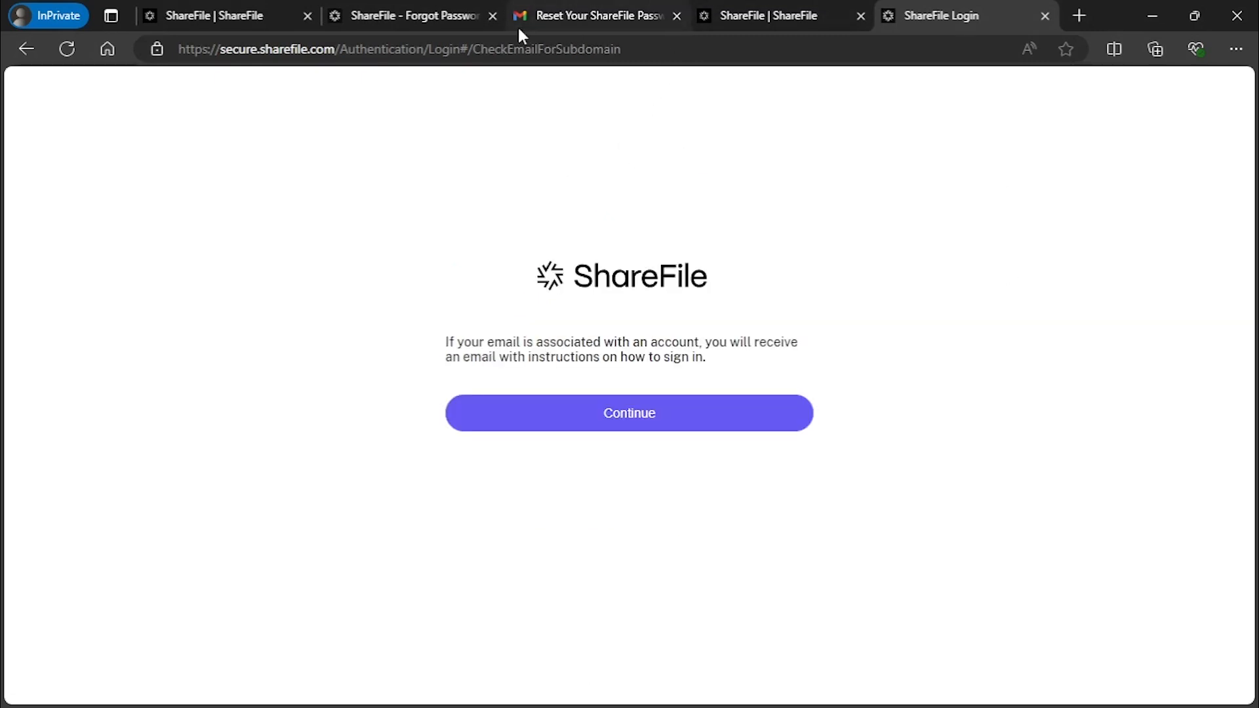
left_click(591, 415)
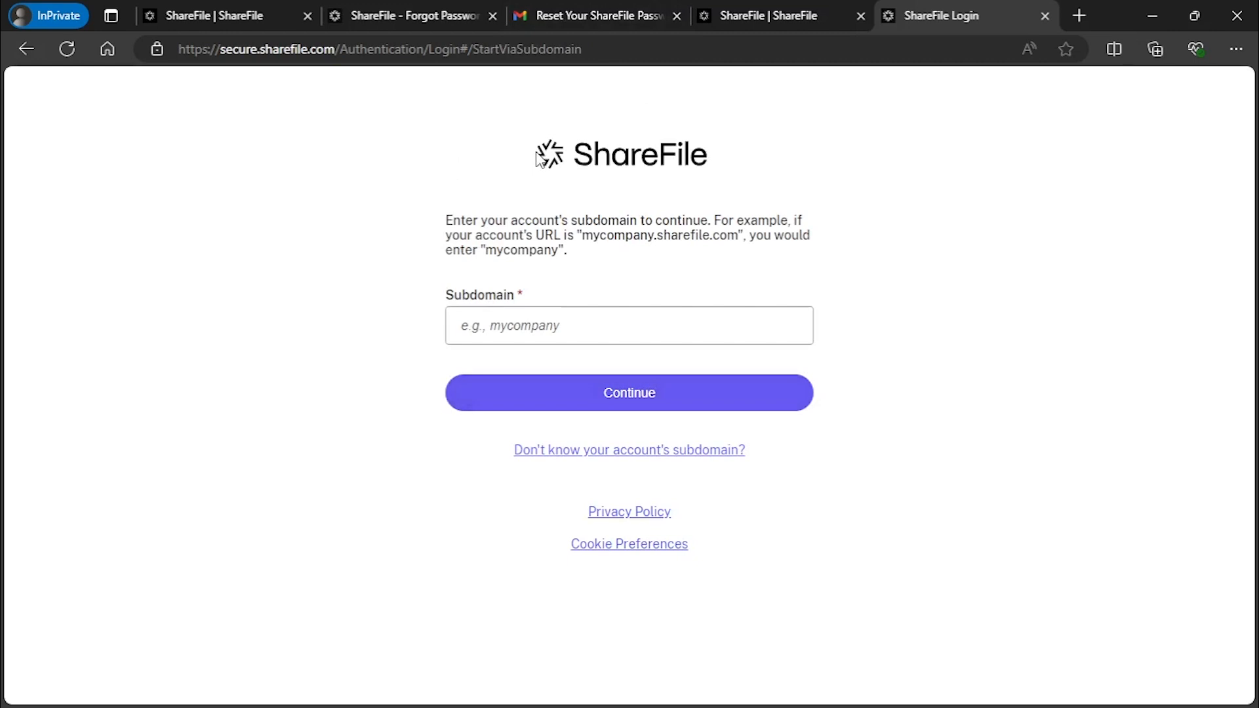
In Gmail's Account Subdomain Confirmation email, select the first account's ShareFile URL
left_click(581, 14)
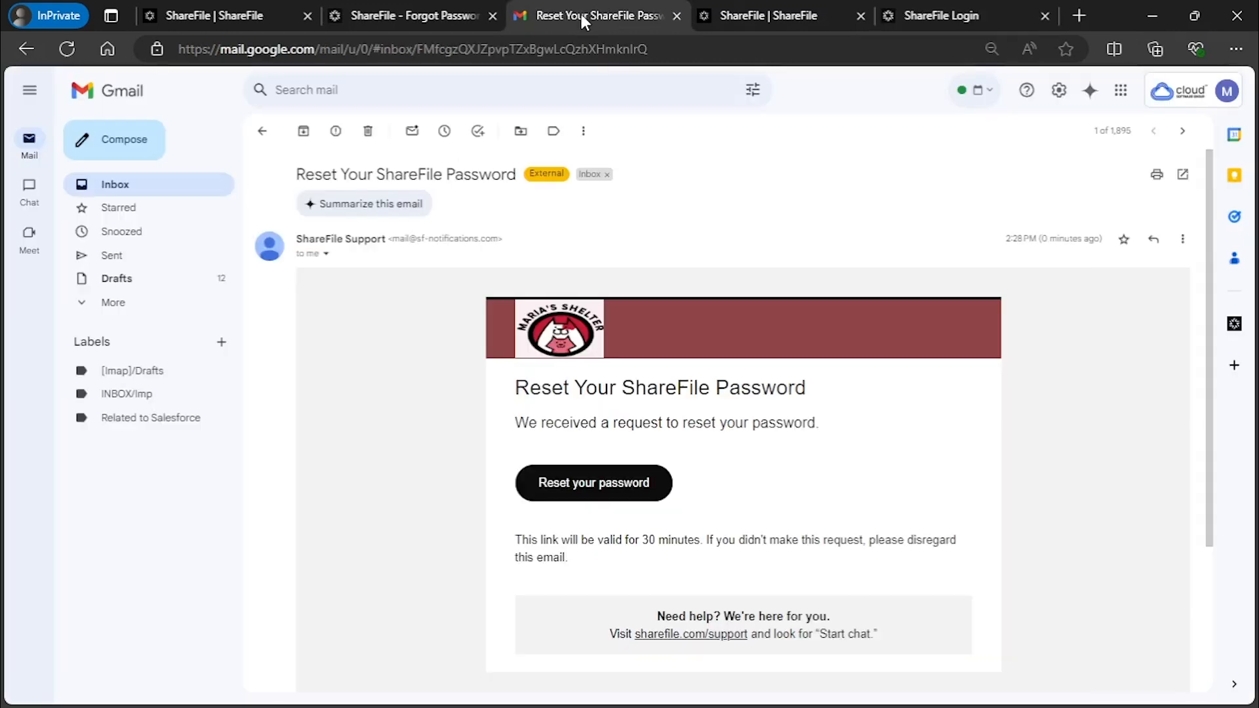
left_click(183, 192)
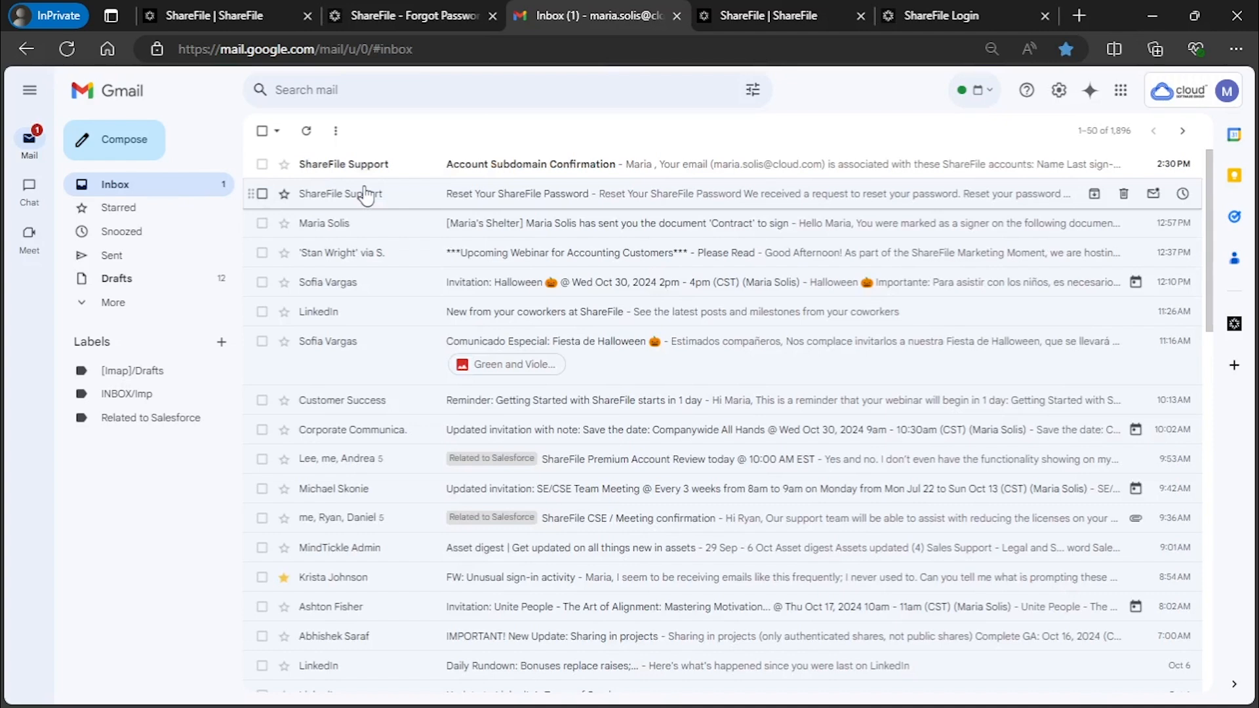
left_click(441, 166)
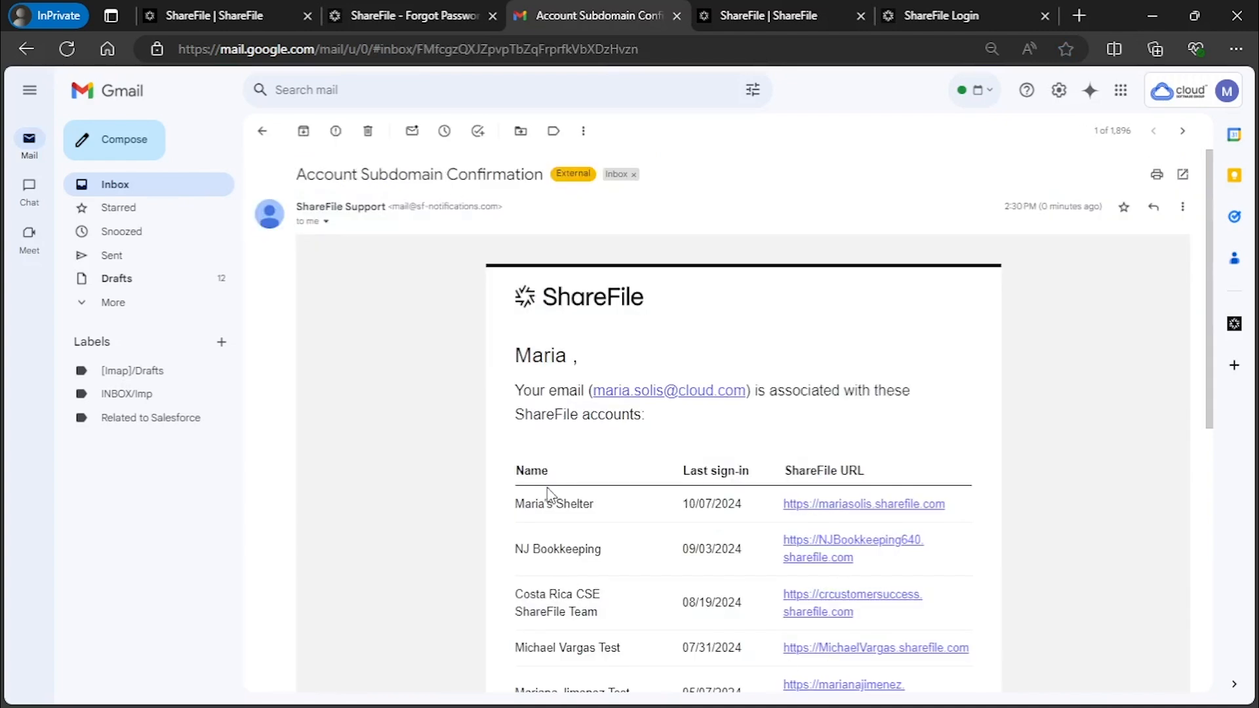
scroll(675, 525, "down", 1)
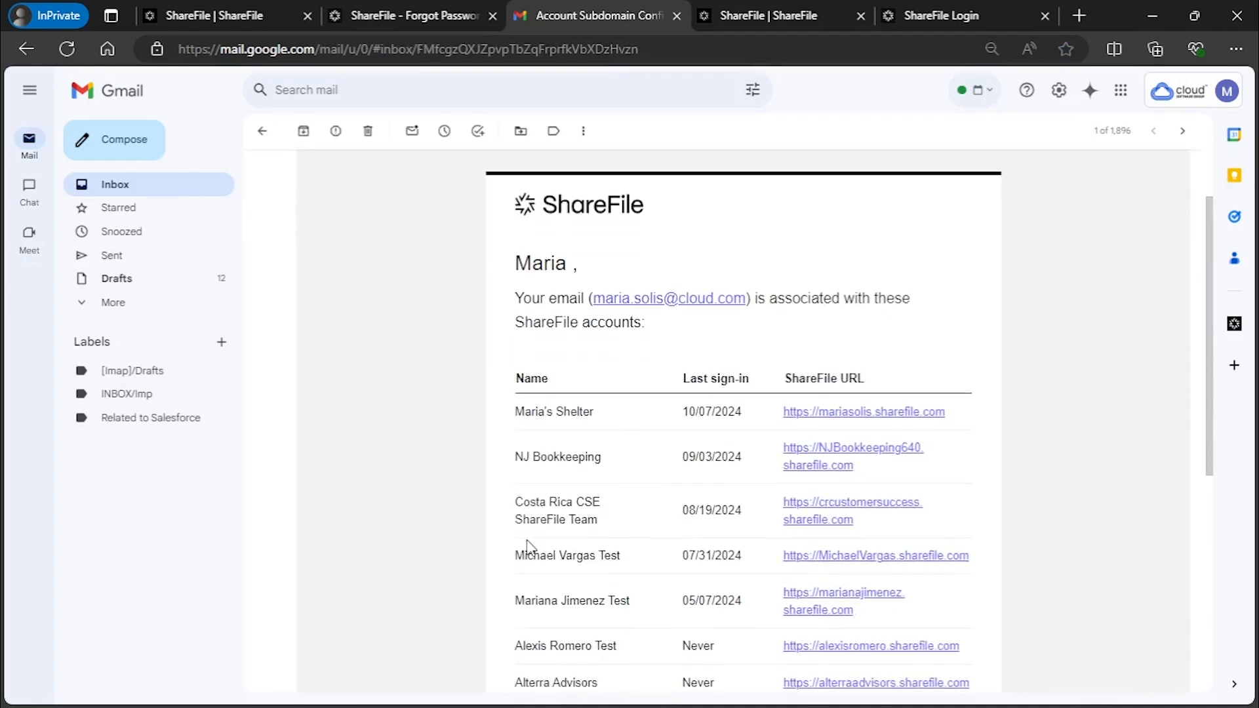
scroll(526, 550, "down", 1)
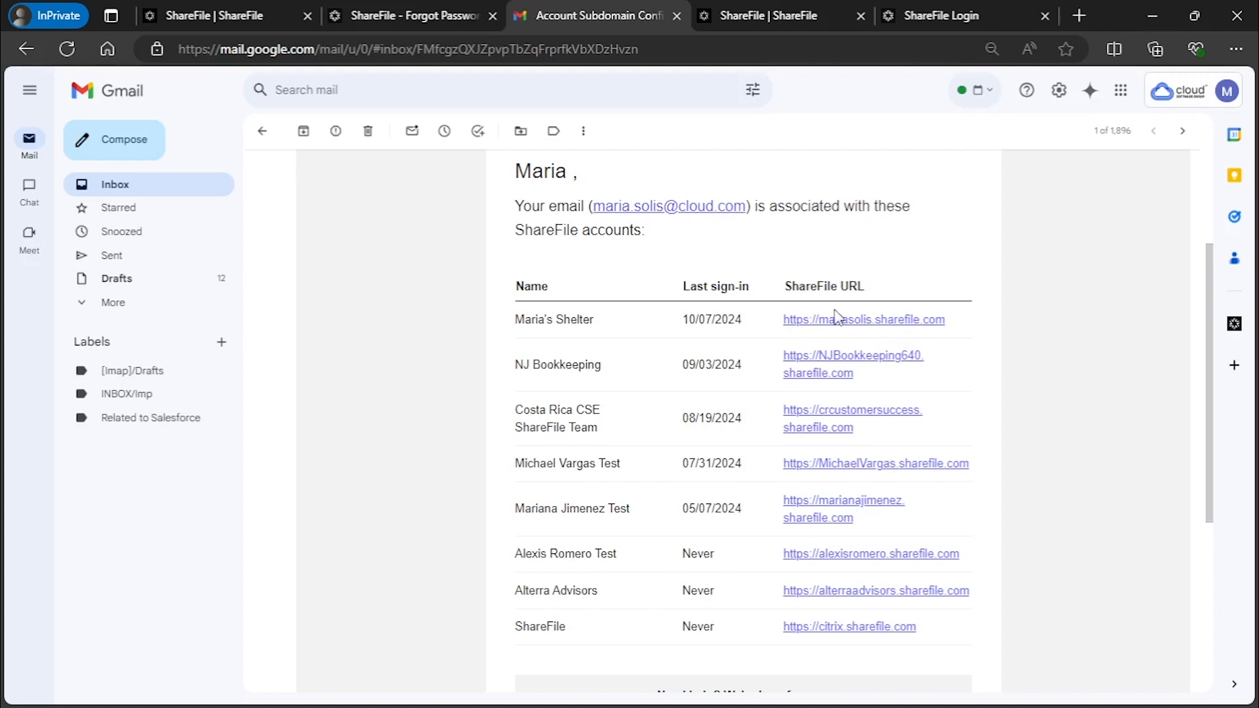
left_click_drag(943, 322, 782, 320)
key("ctrl+c")
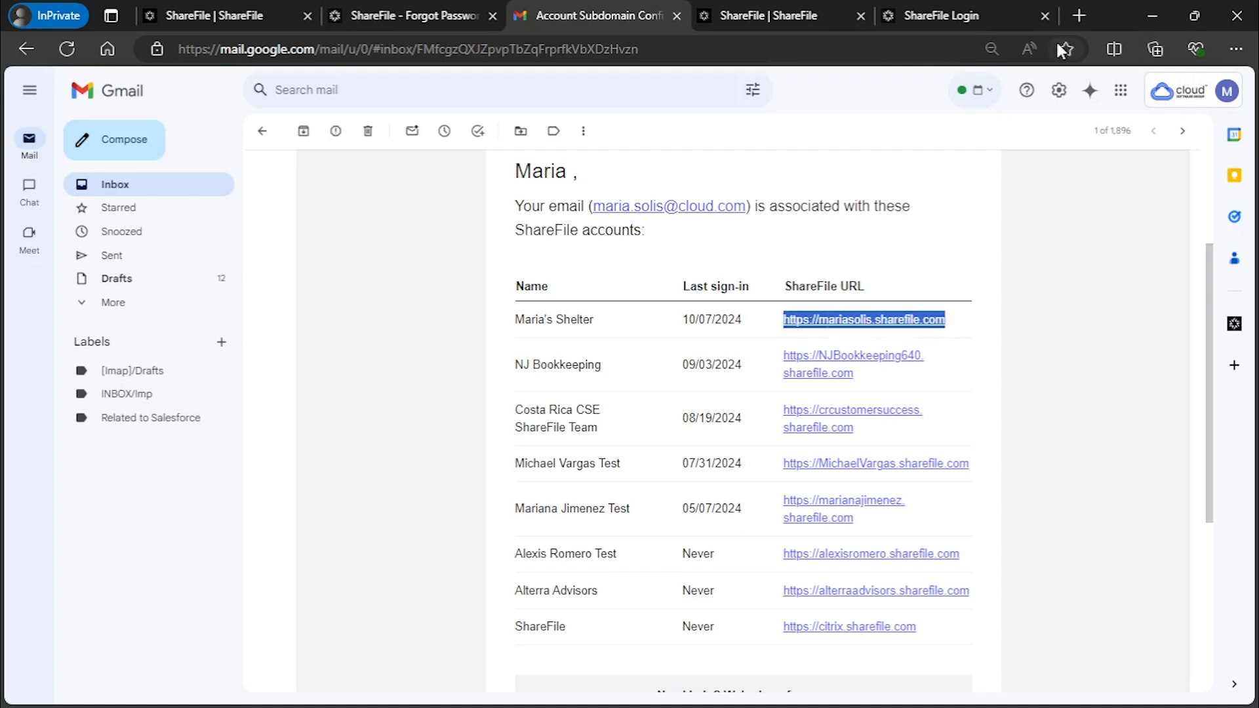
left_click(958, 15)
left_click(577, 50)
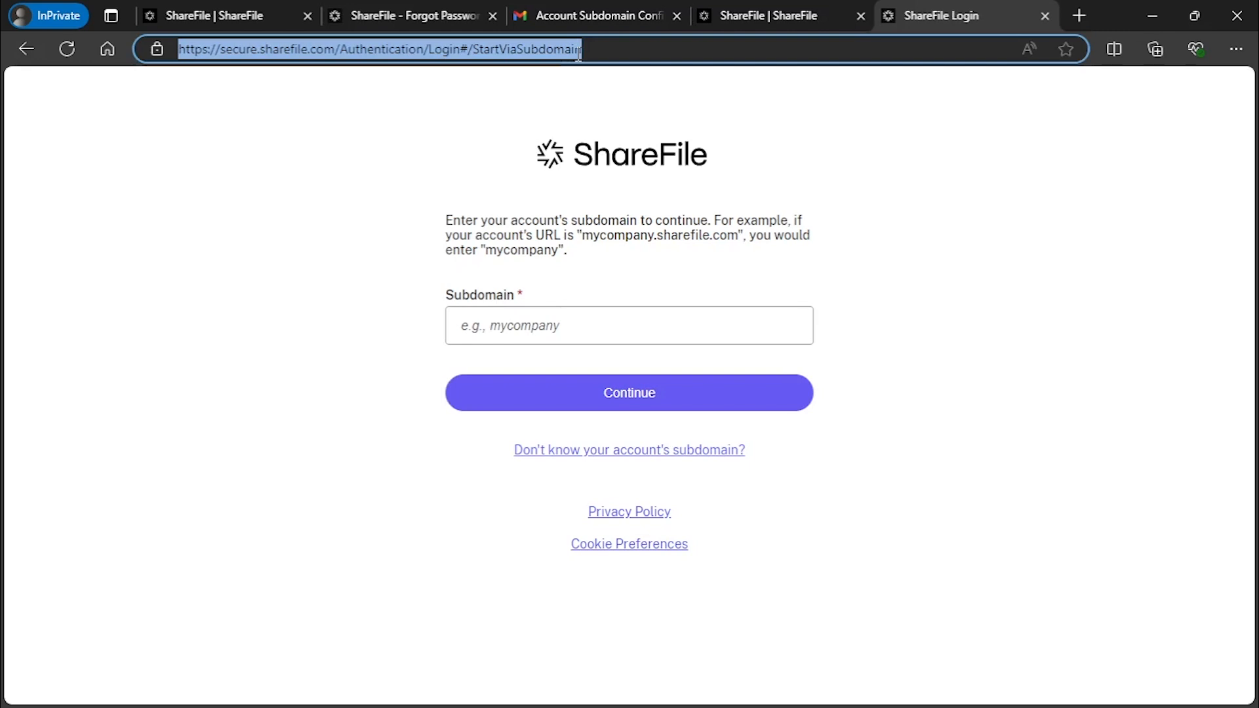
Load the copied ShareFile site URL and sign in with the account email and password
key("ctrl+v")
key("Return")
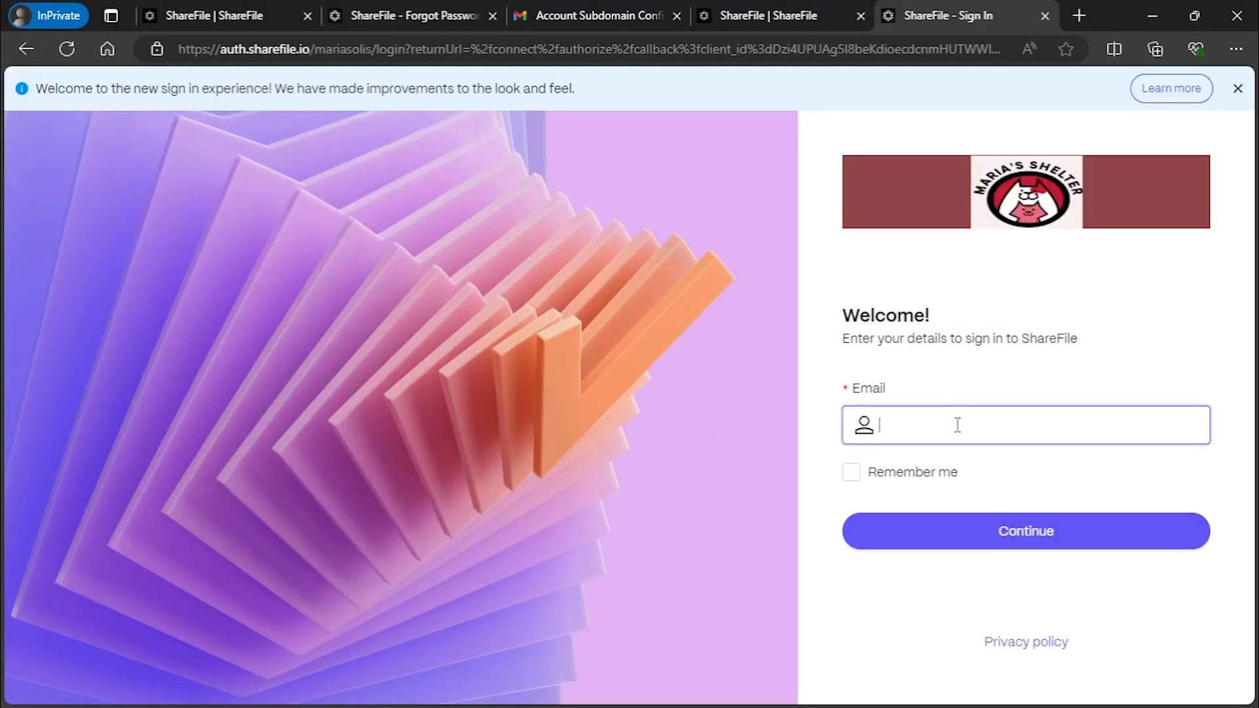
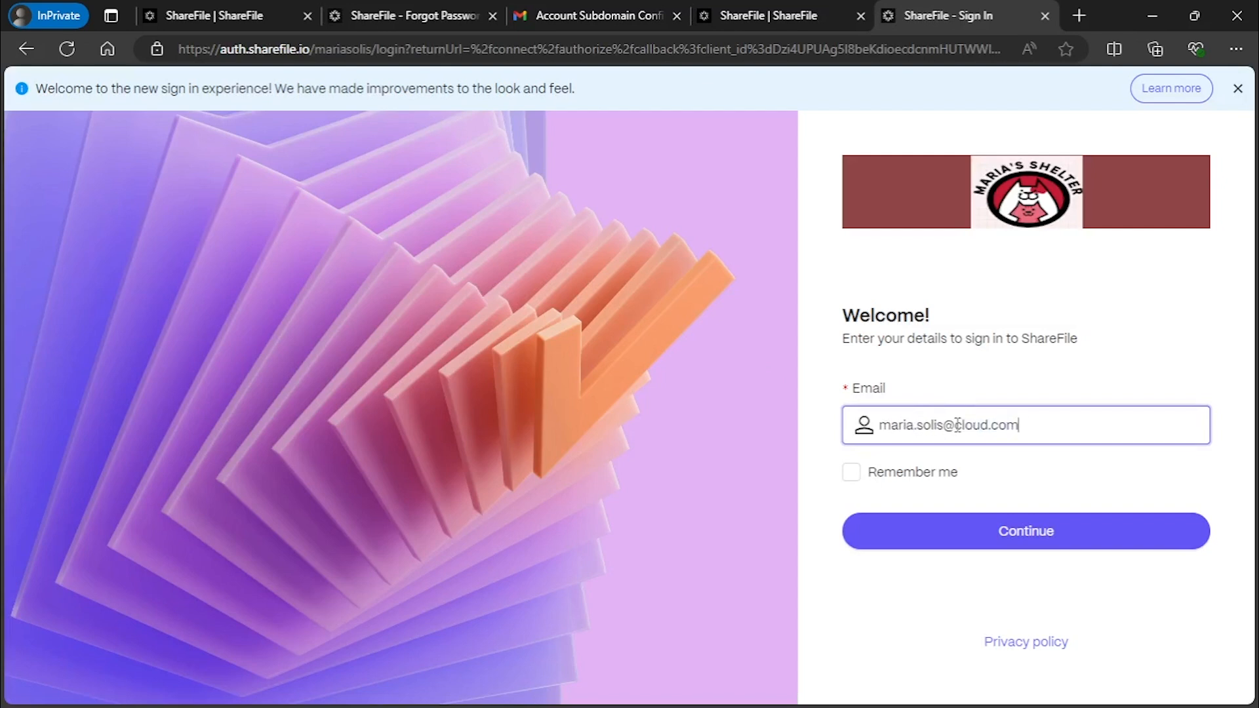
left_click(945, 523)
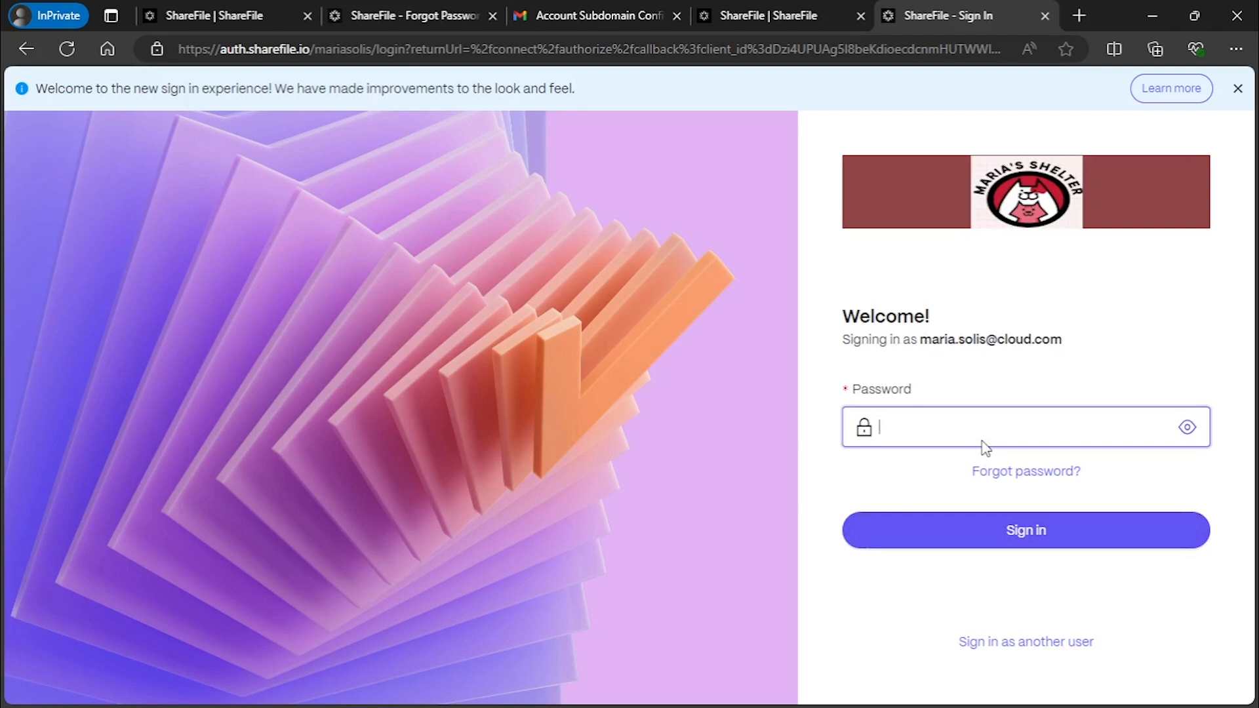
type("••••••••••")
key("Return")
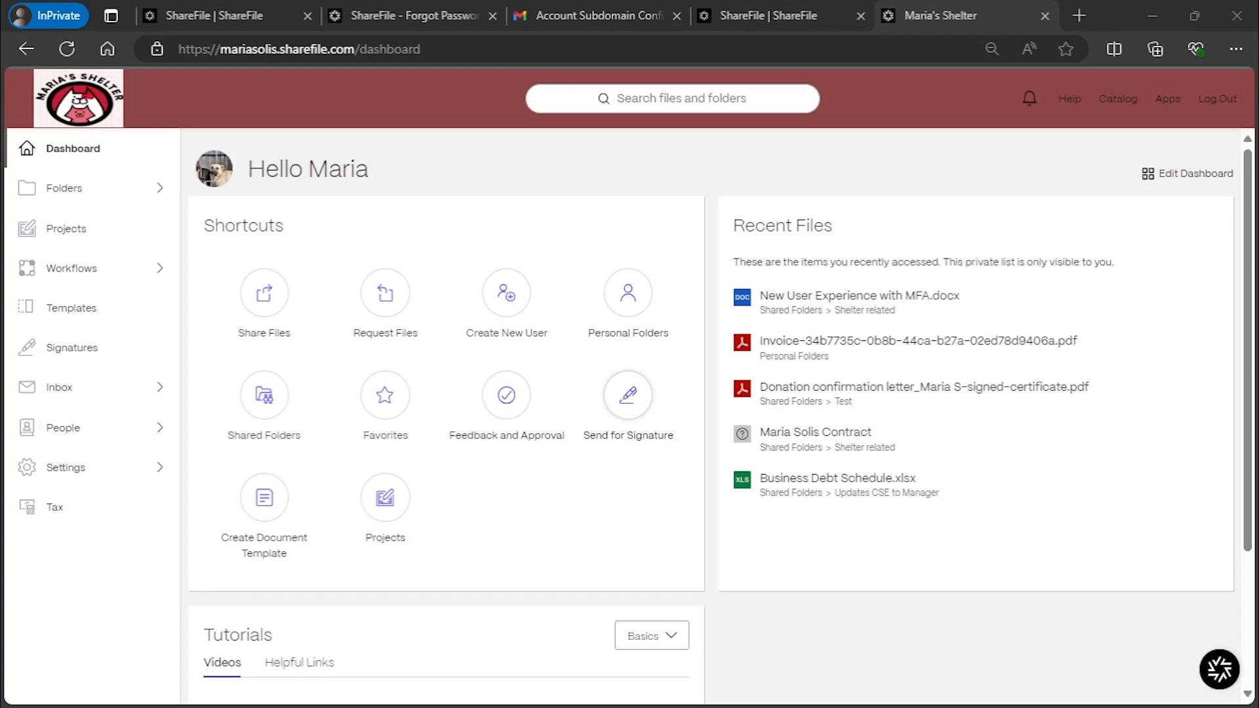
Switch on the Favorites tile in Edit Dashboard and save the dashboard
scroll(977, 251, "down", 3)
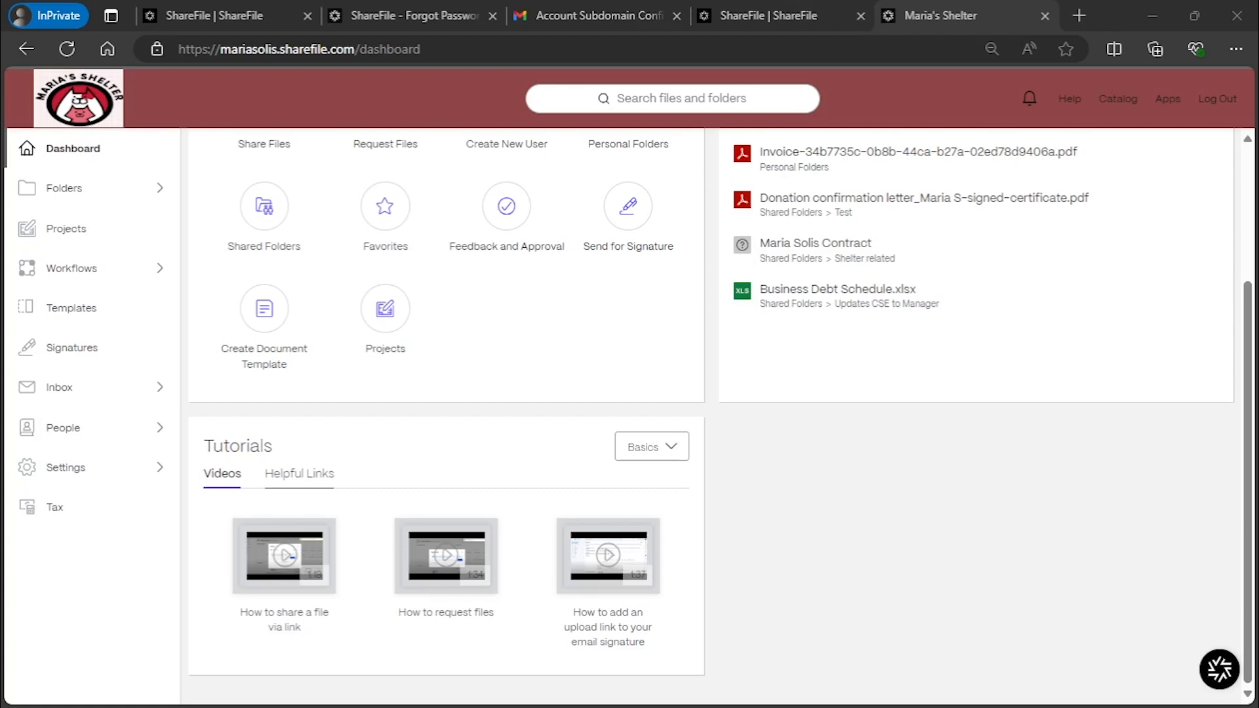
scroll(715, 417, "up", 3)
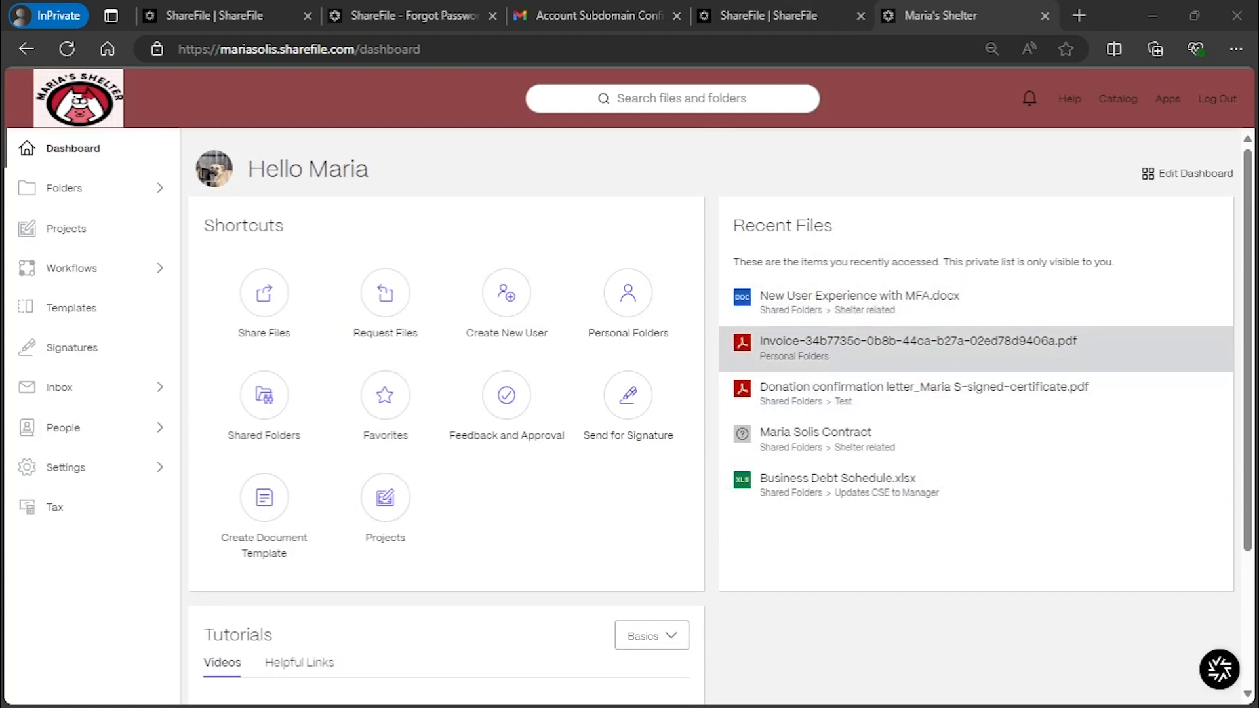
left_click(1191, 175)
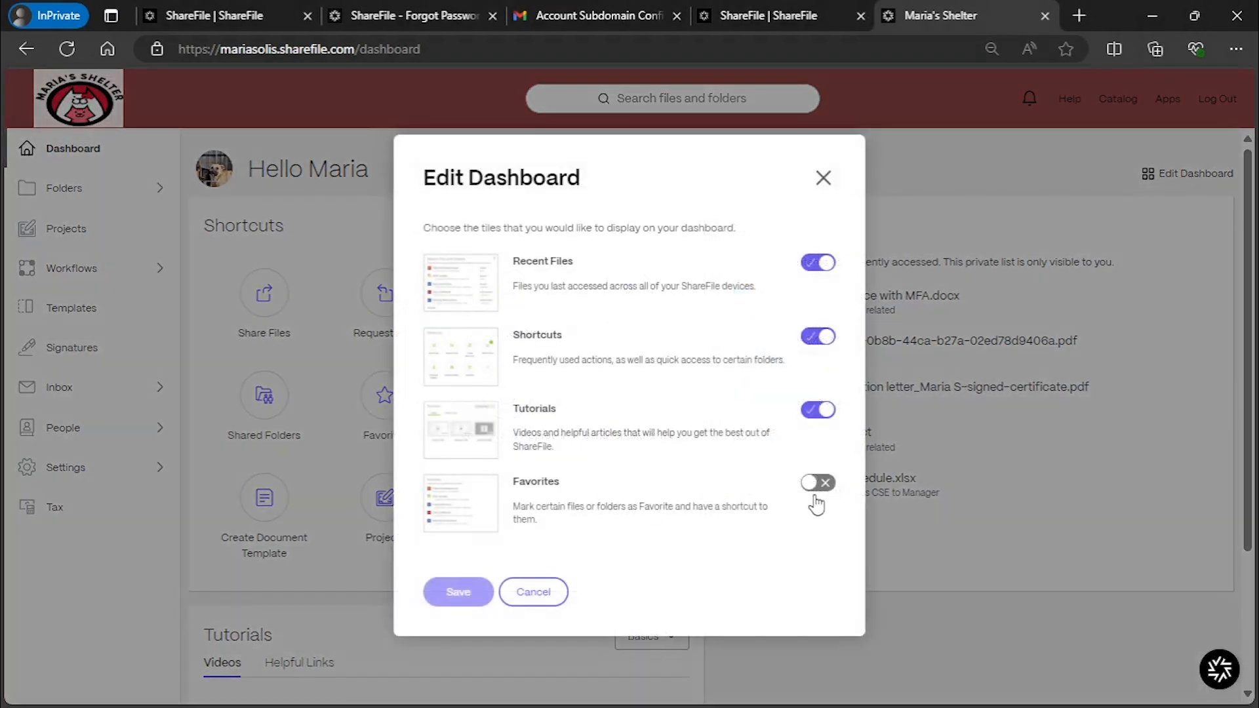
left_click(815, 484)
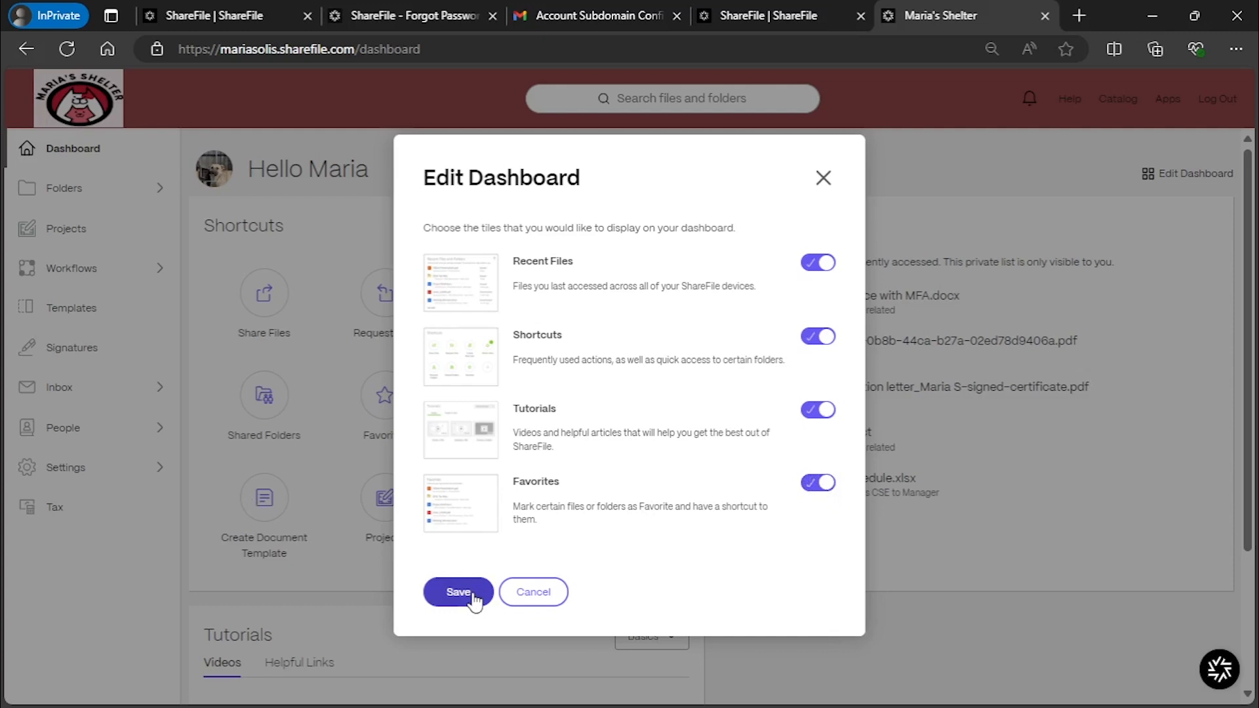
left_click(459, 592)
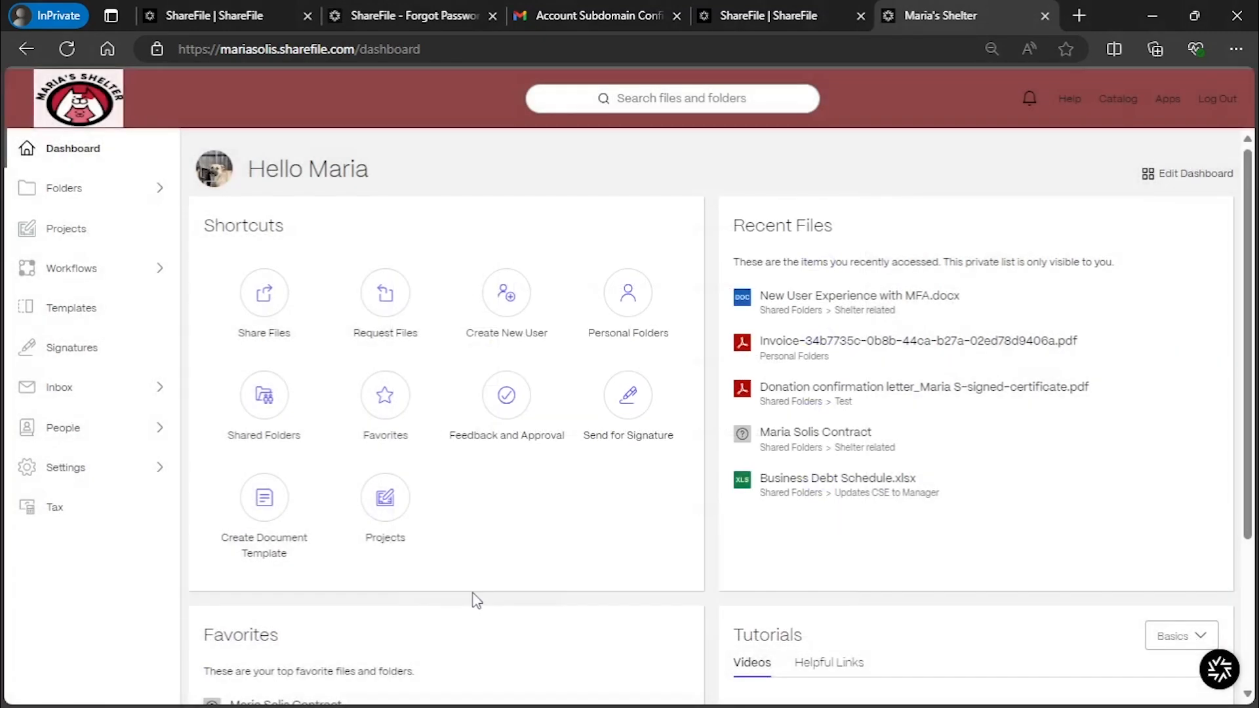
scroll(430, 411, "down", 3)
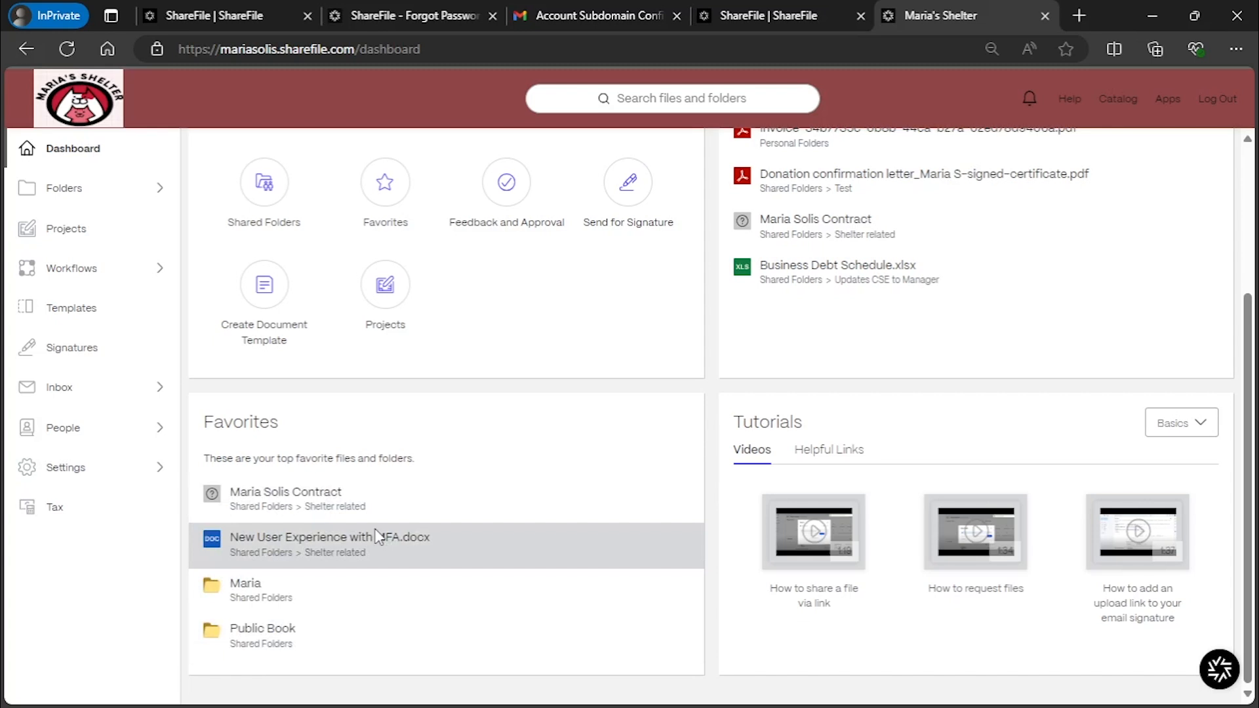
scroll(377, 537, "up", 3)
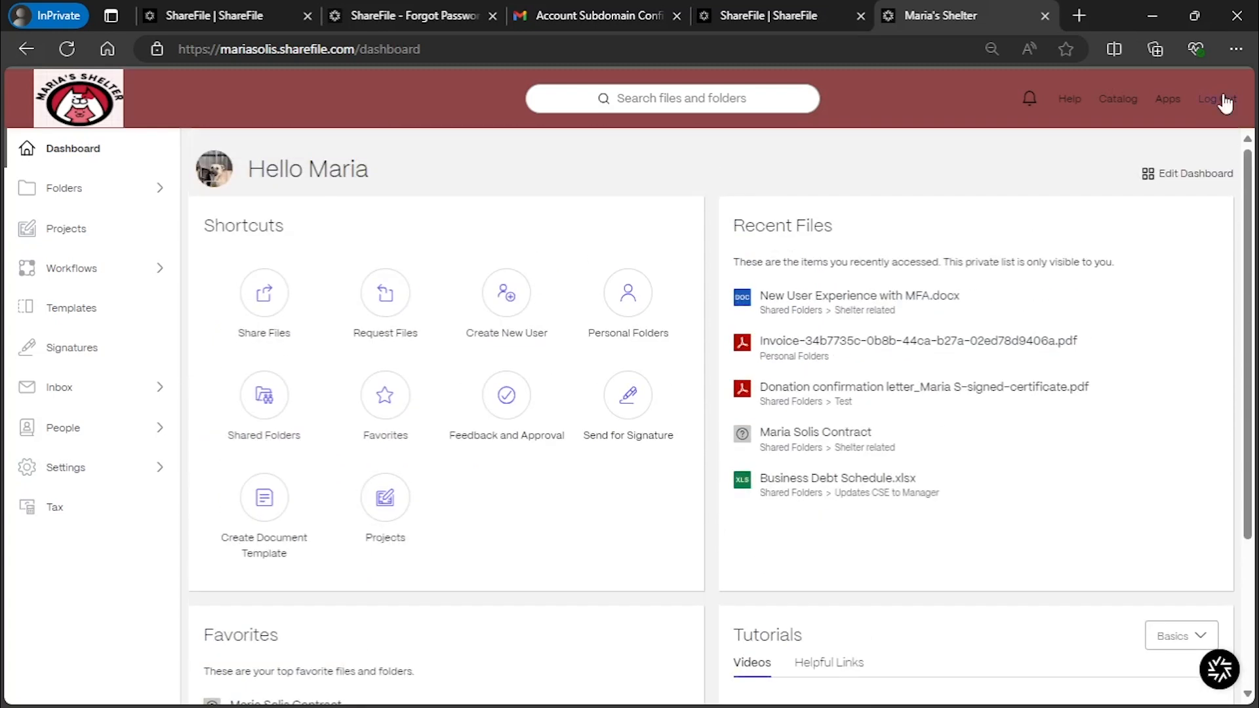
Check the empty Notifications panel, then launch the Help Center from the Help menu
left_click(1031, 99)
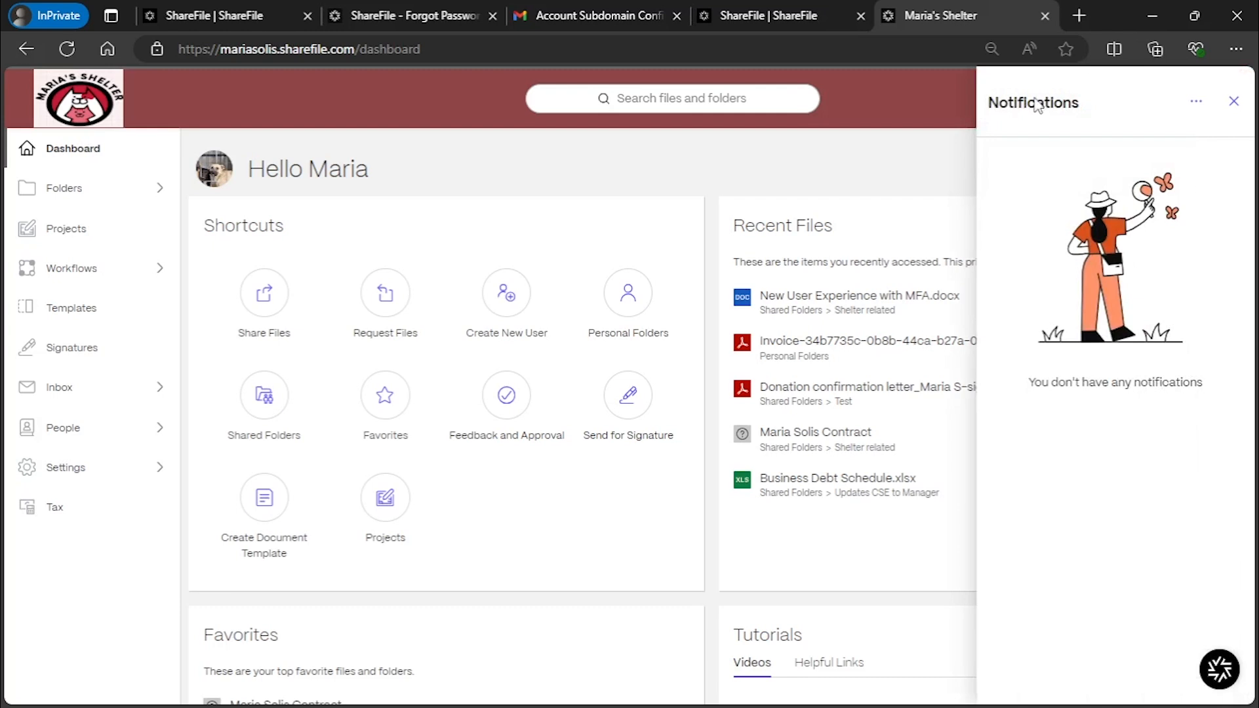
left_click(1233, 105)
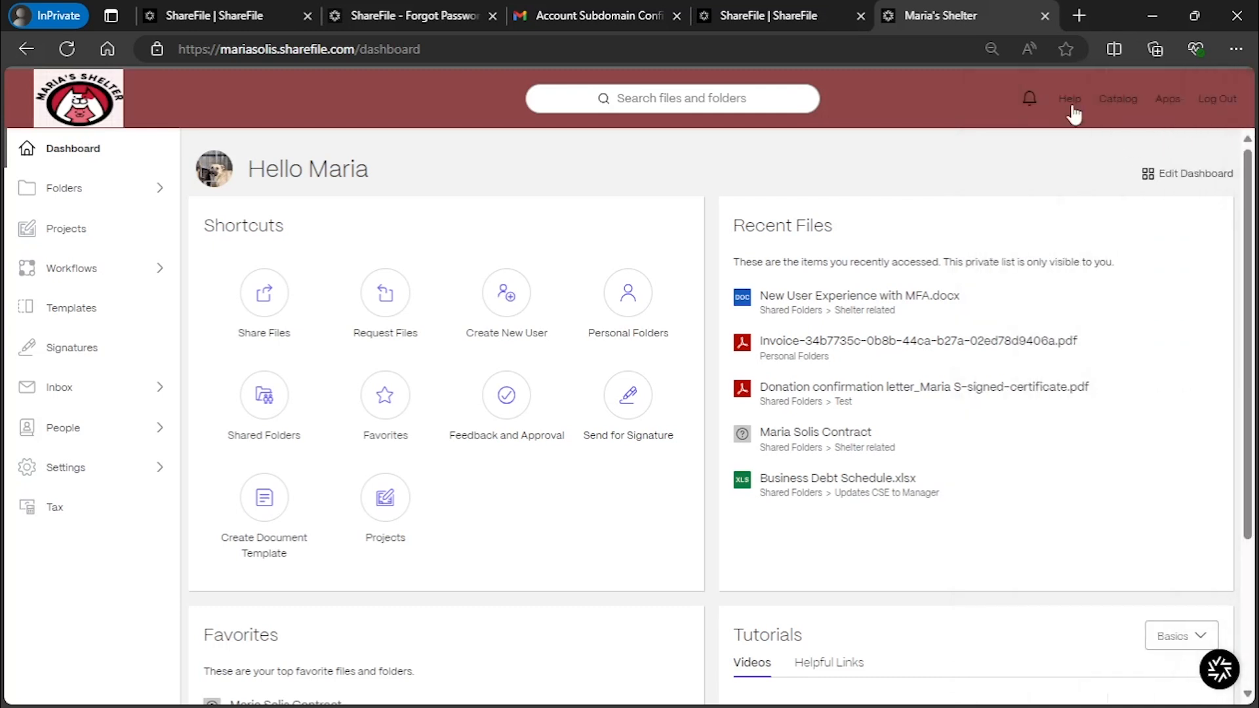
left_click(1070, 101)
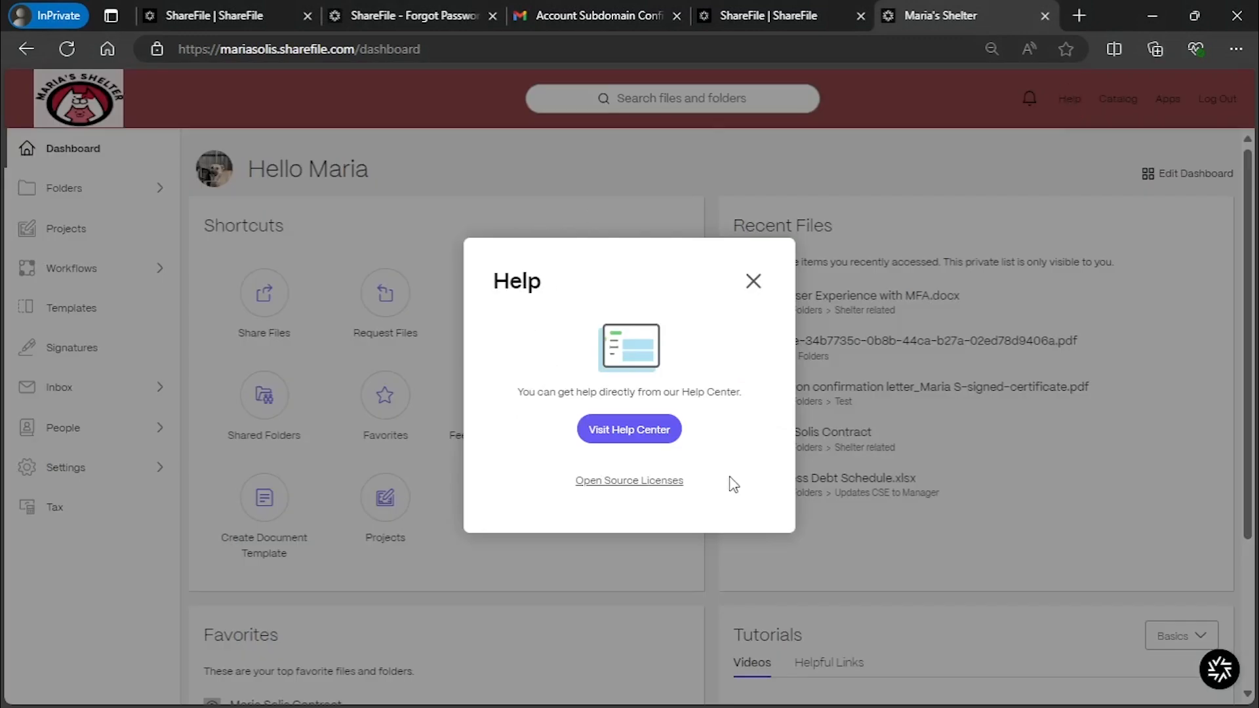
left_click(641, 427)
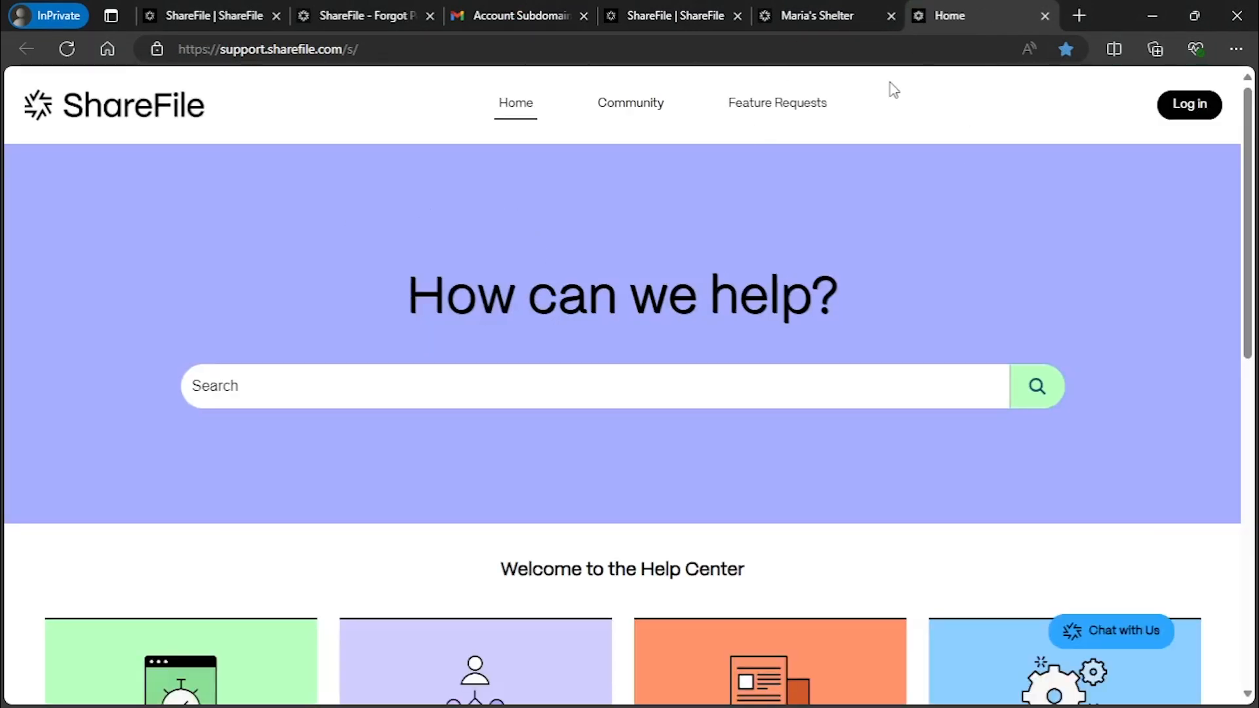
Start a chat with the ShareFile assistant and choose Technical support
scroll(577, 357, "down", 3)
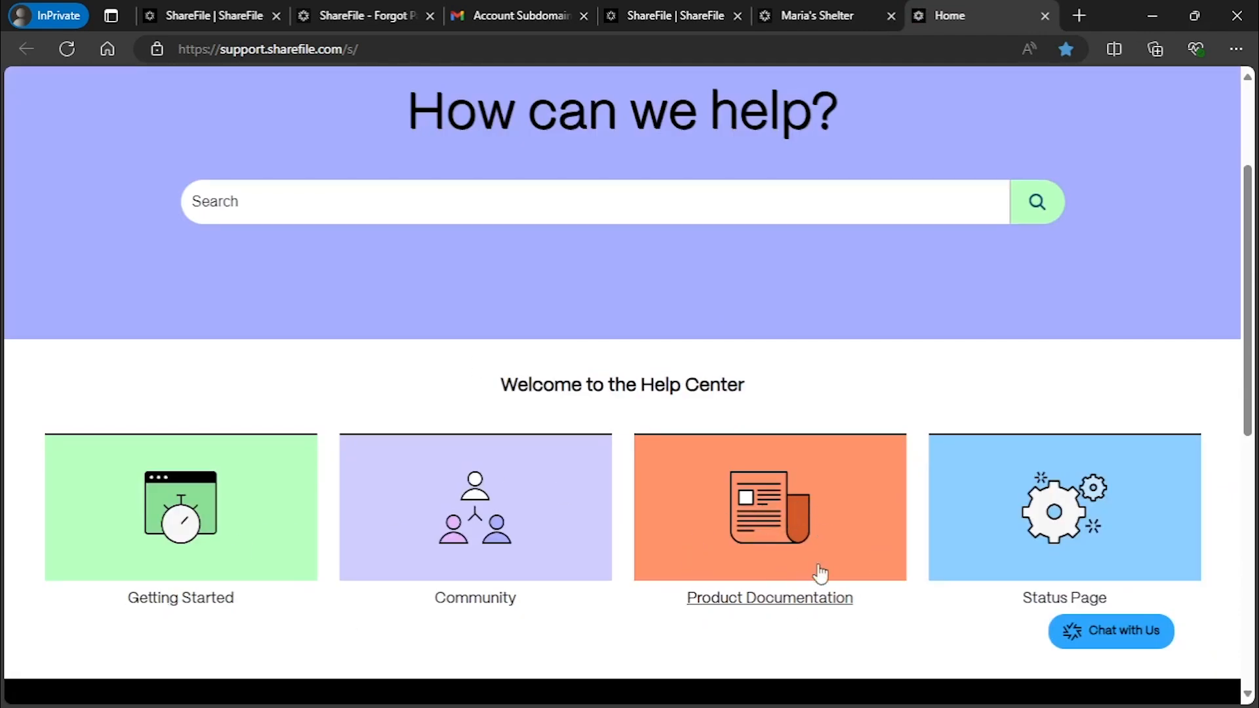
scroll(939, 573, "up", 3)
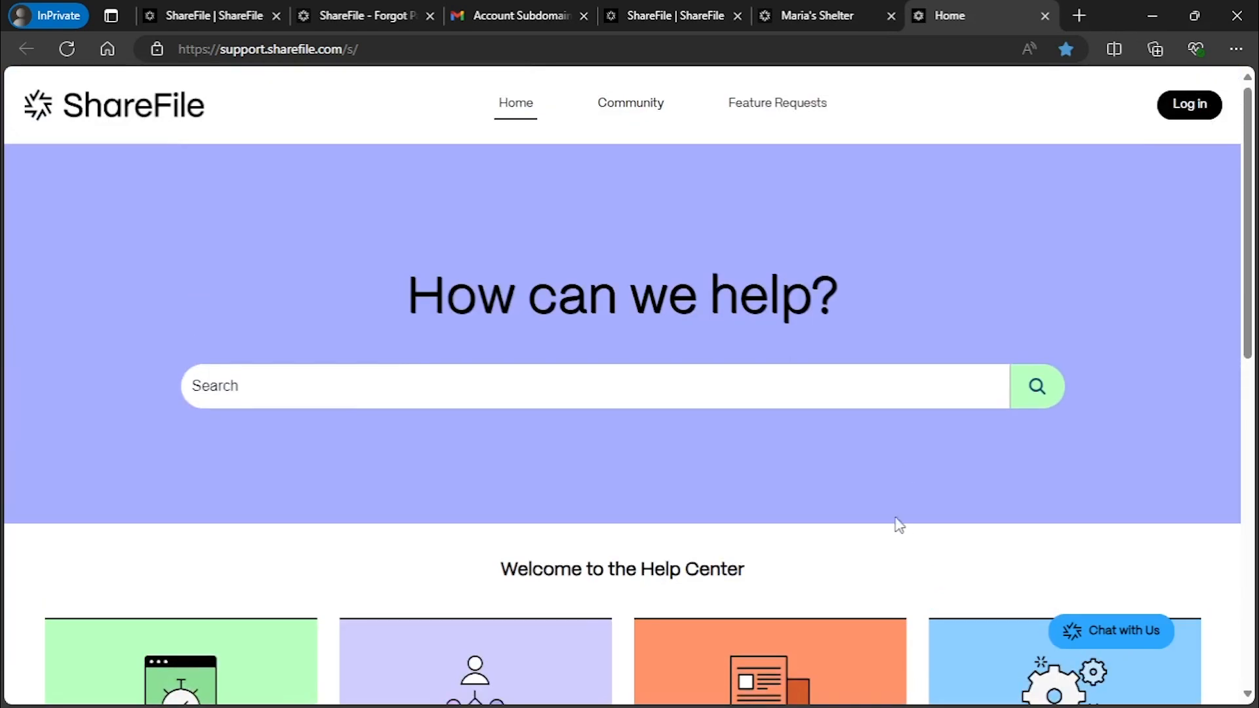
left_click(1138, 638)
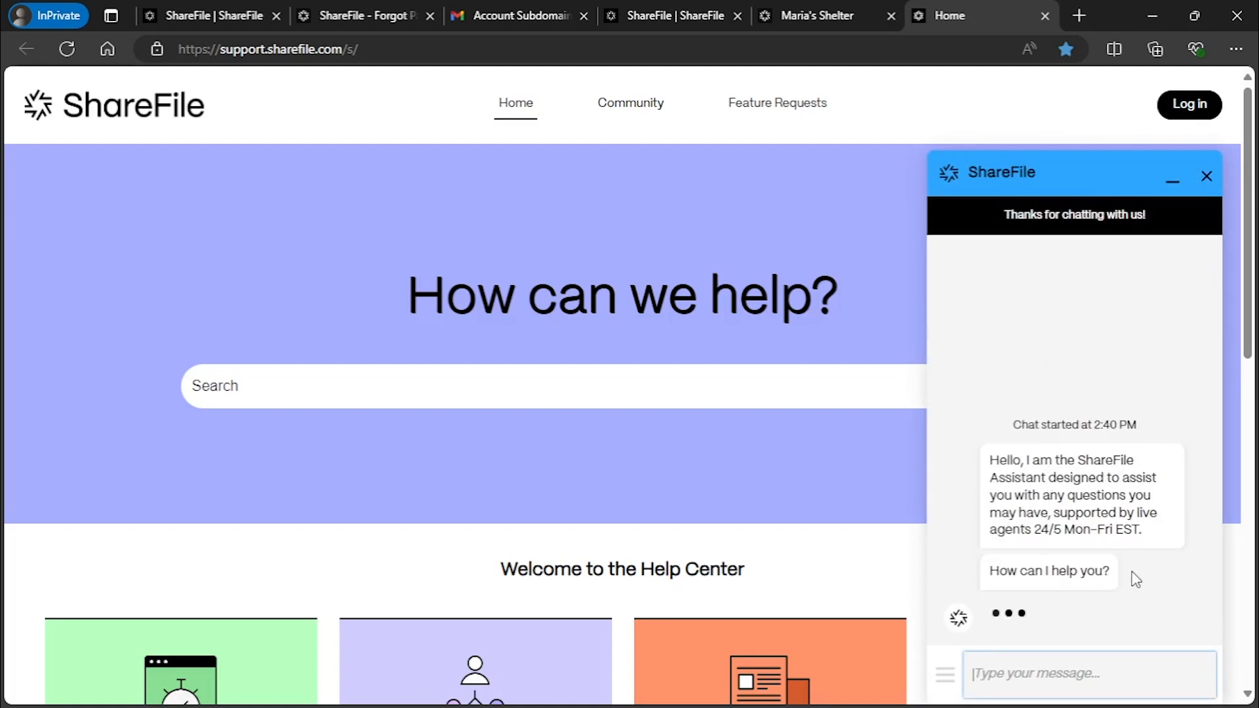
scroll(1133, 577, "down", 4)
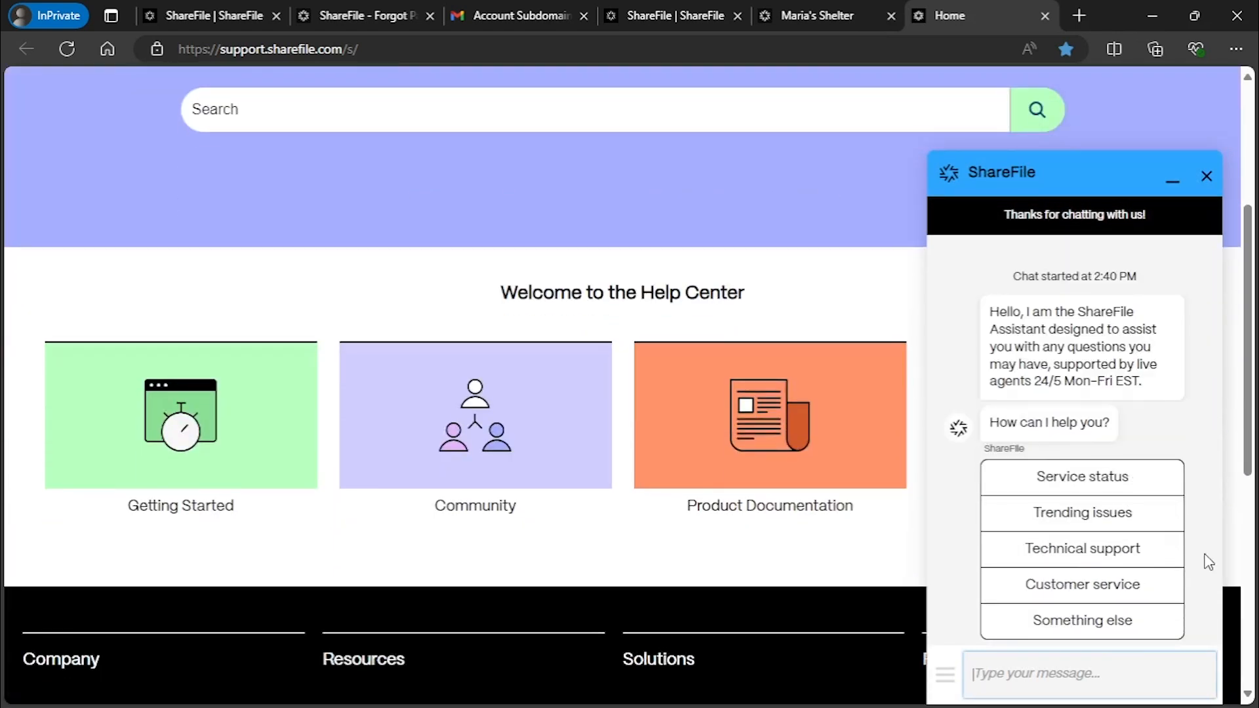
left_click(1139, 552)
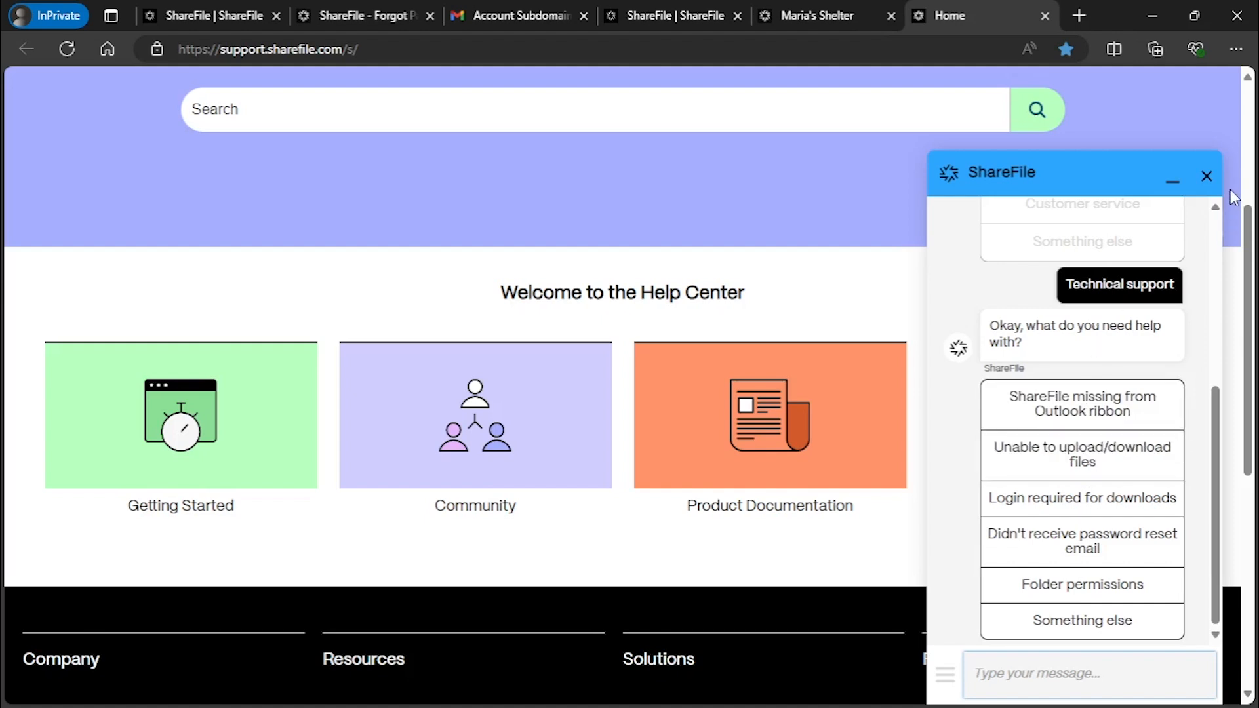
End the support chat, return to the dashboard tab, and close the Help dialog
left_click(1206, 178)
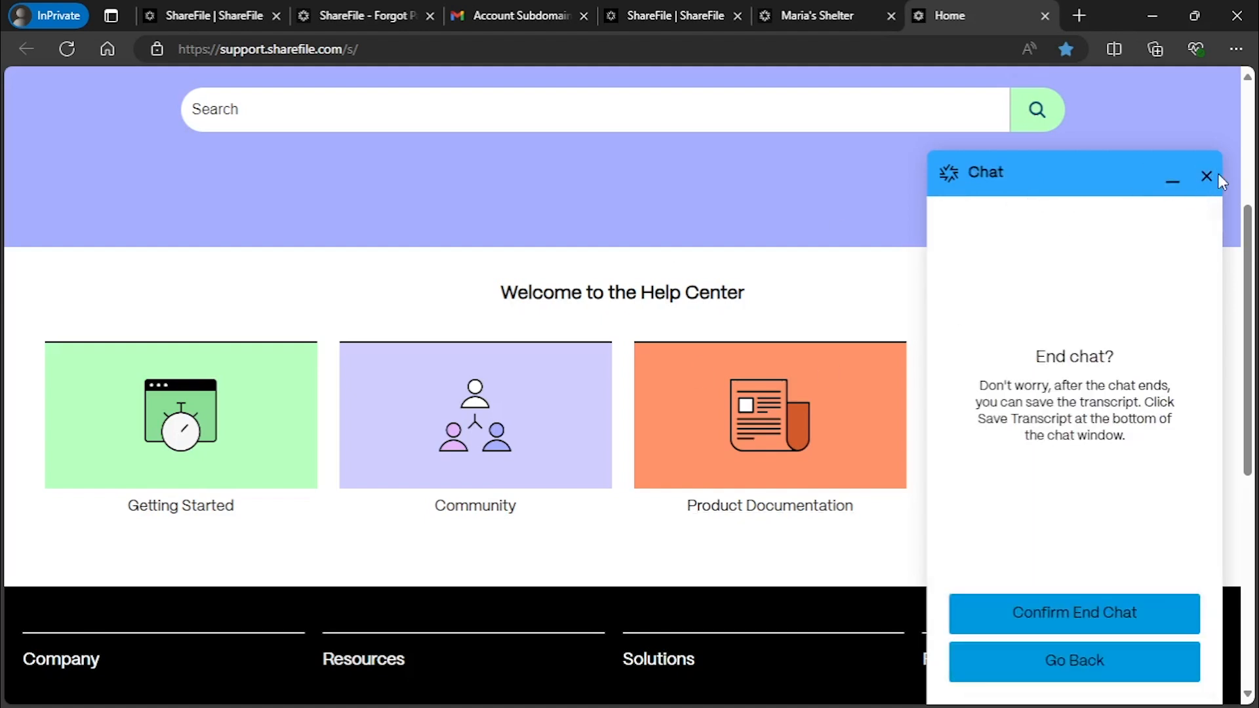
left_click(1207, 174)
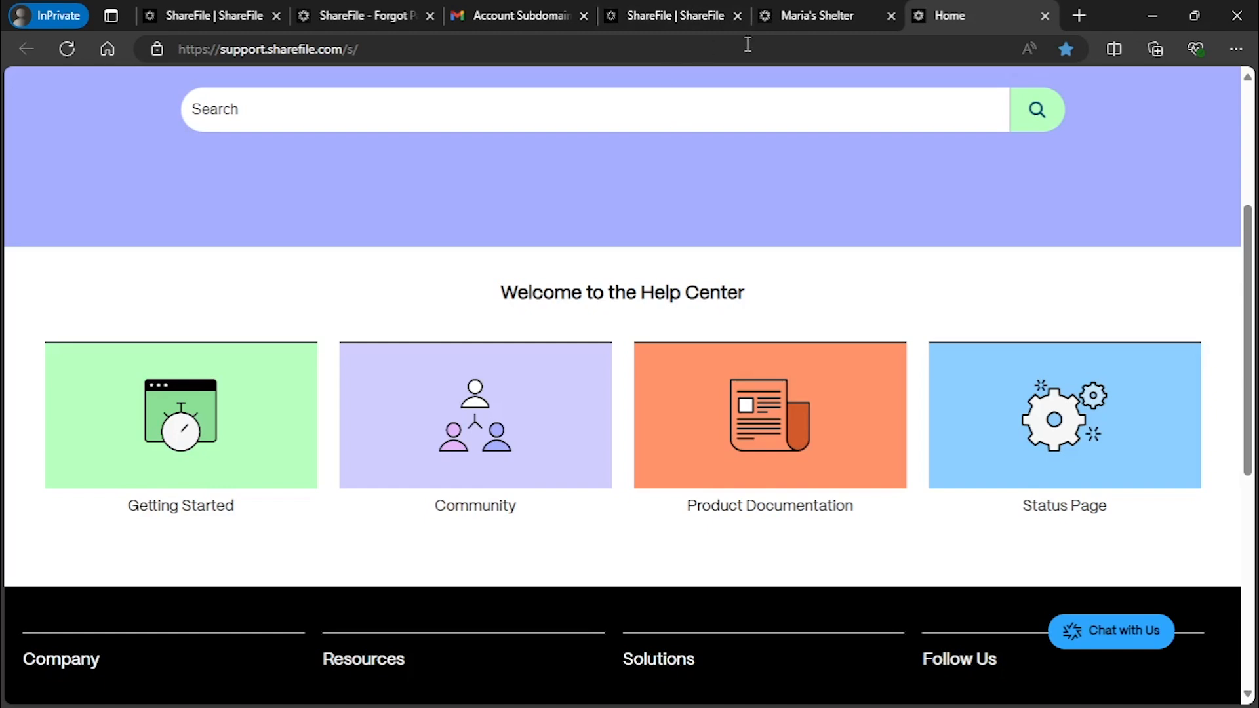
left_click(839, 17)
left_click(753, 281)
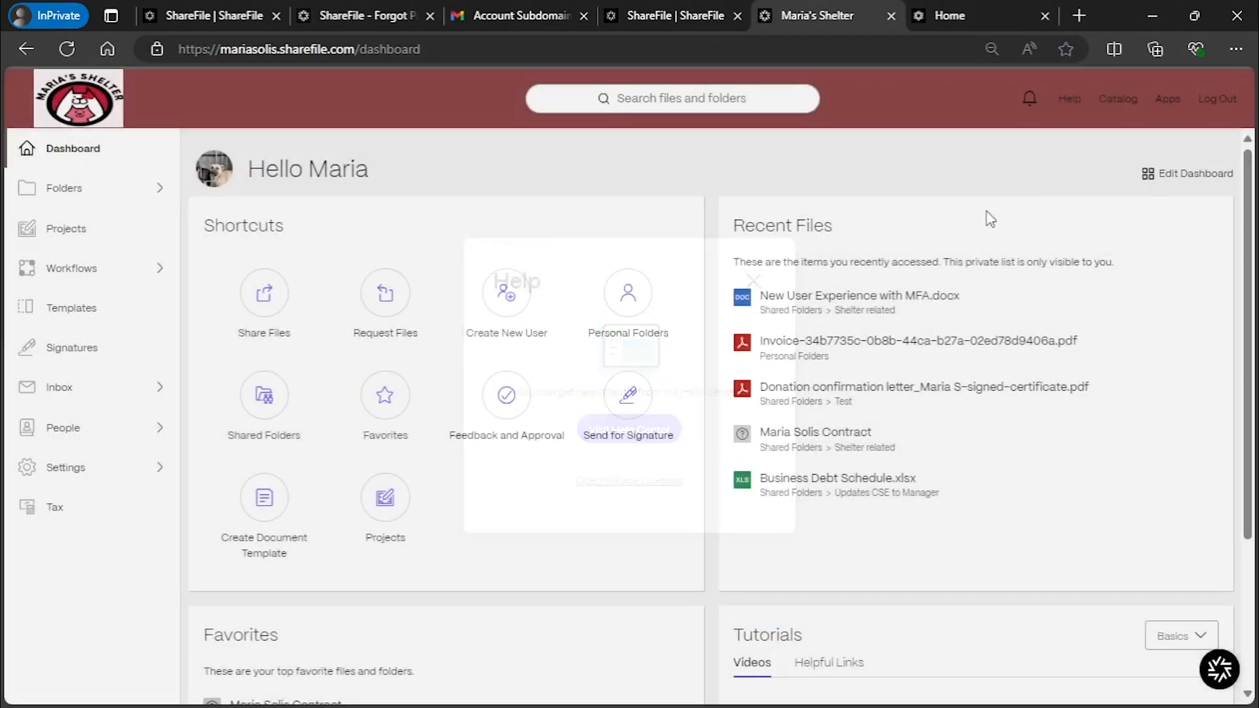
Open the Catalog and filter both solutions and integrations to the Accounting industry
left_click(1116, 100)
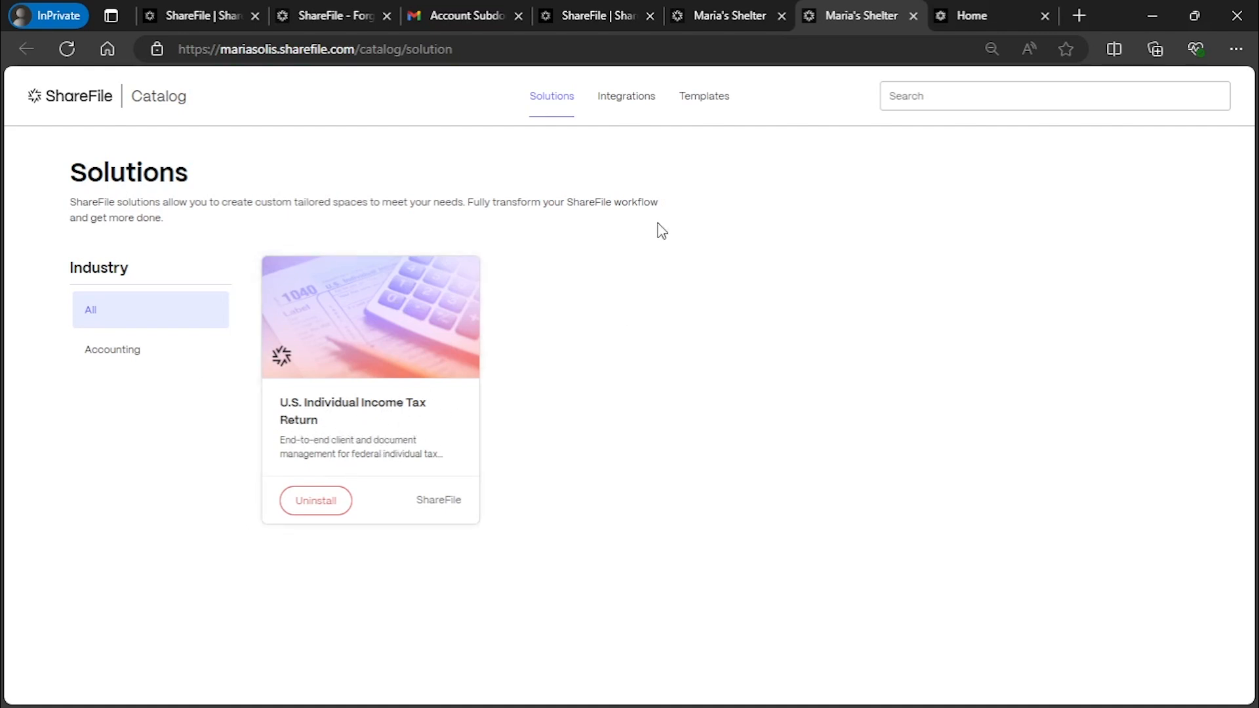
left_click(137, 352)
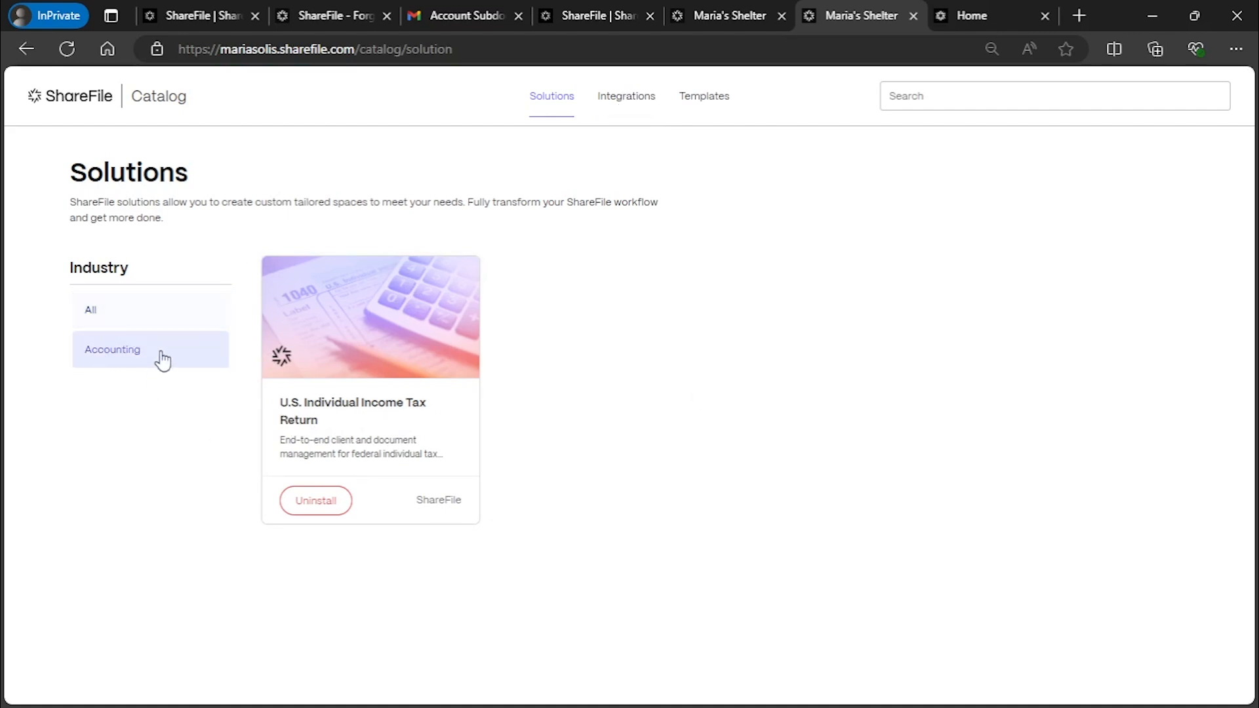
left_click(635, 102)
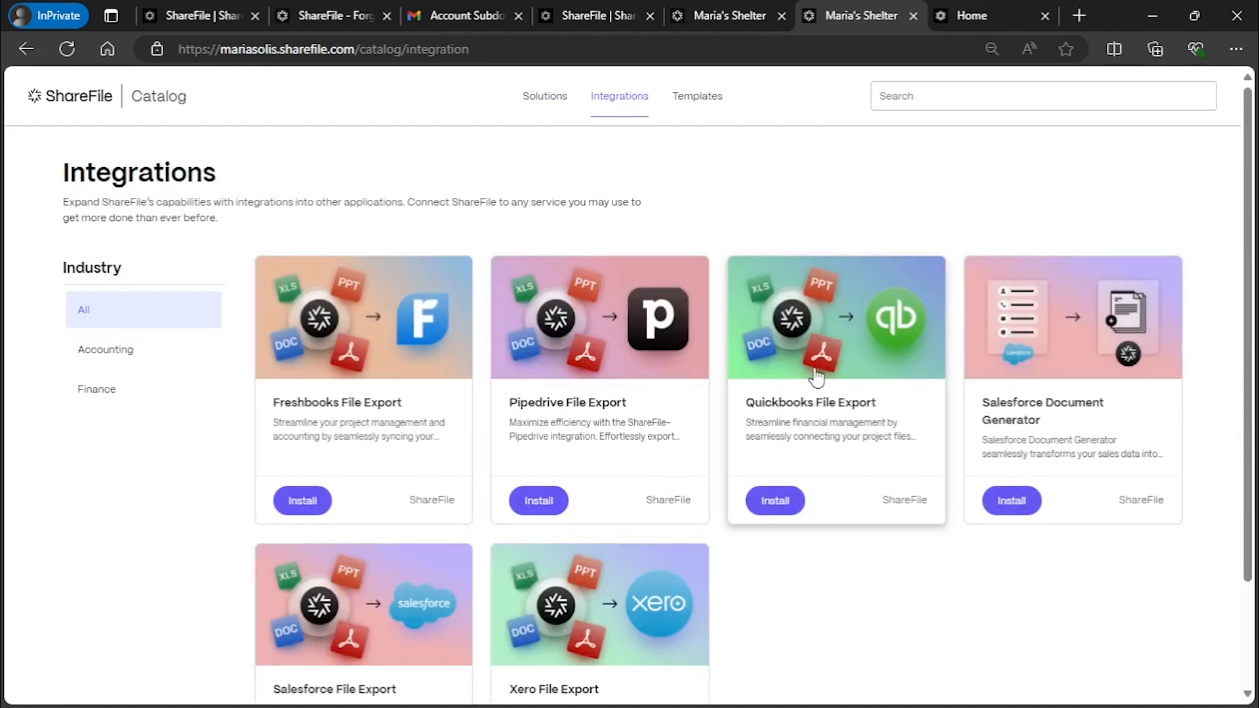
scroll(996, 383, "down", 2)
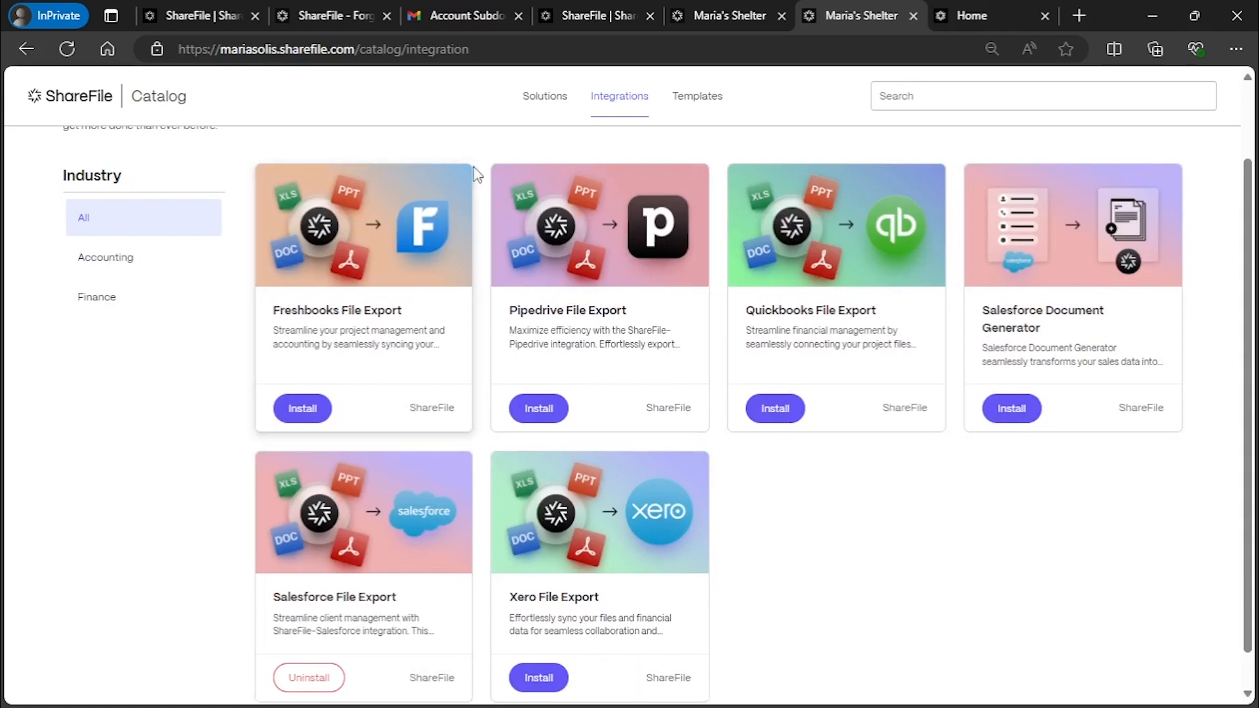
left_click(115, 257)
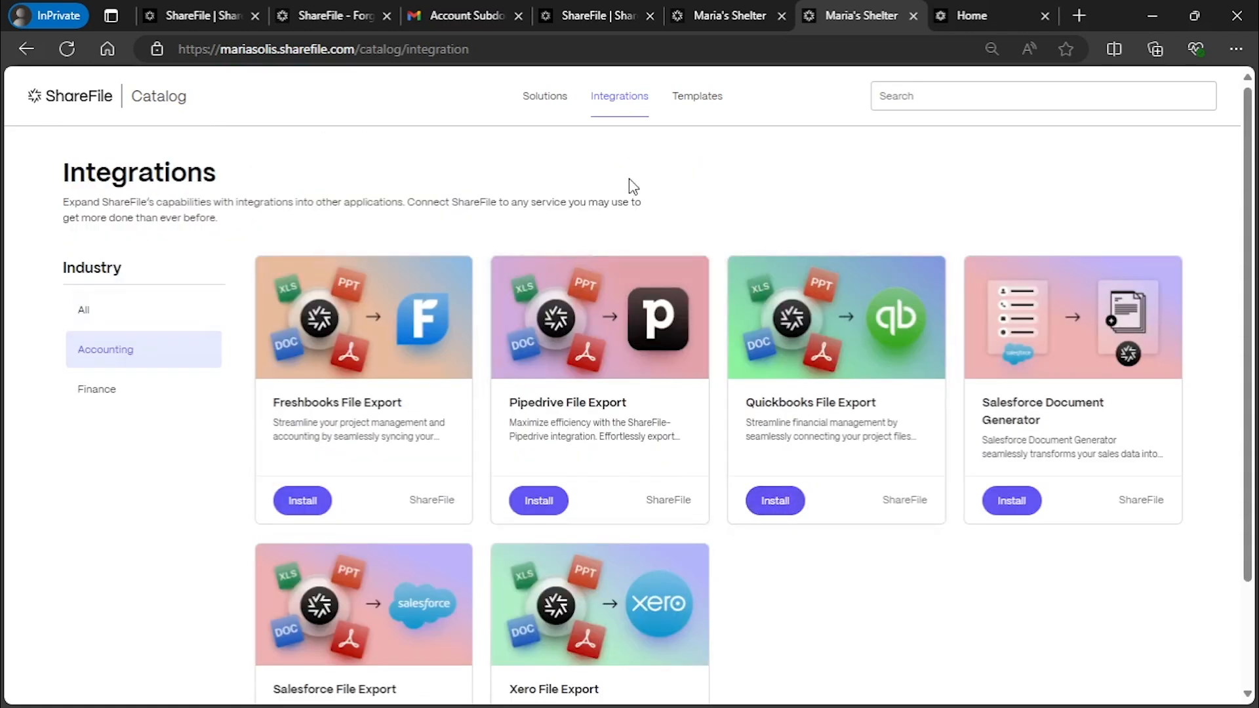
Browse the Catalog's project templates, then go back to the dashboard tab
left_click(716, 115)
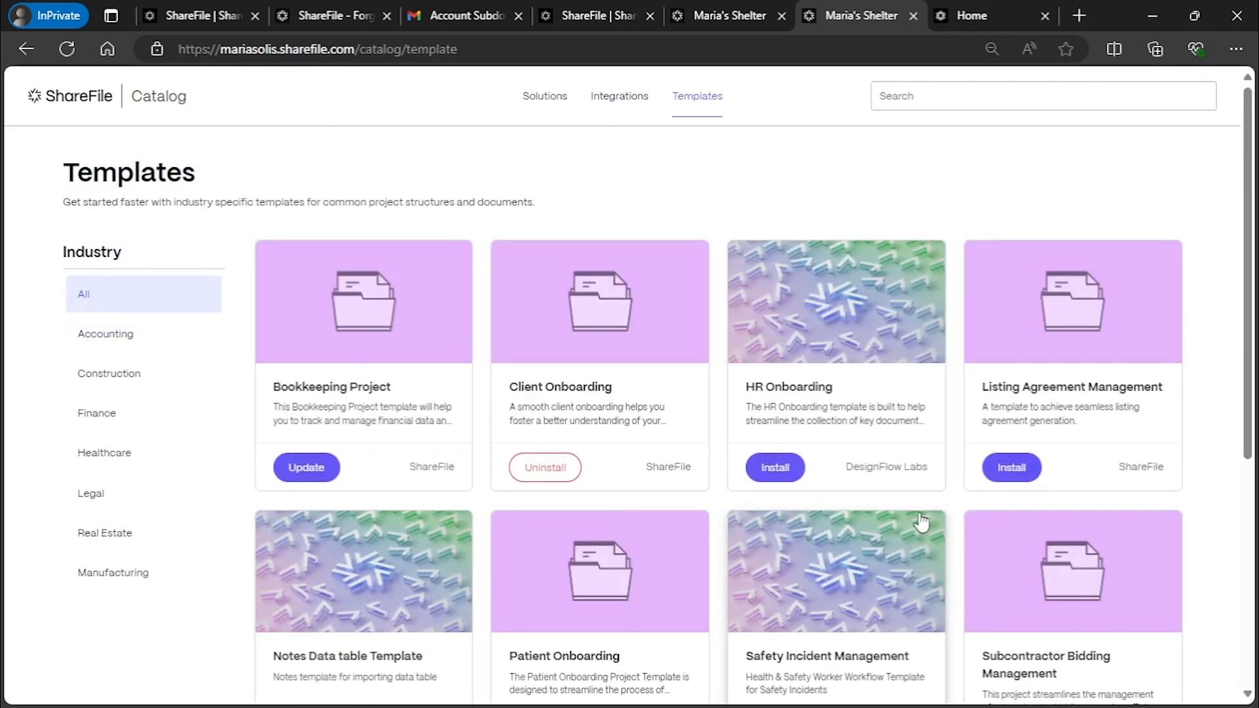
scroll(921, 523, "down", 5)
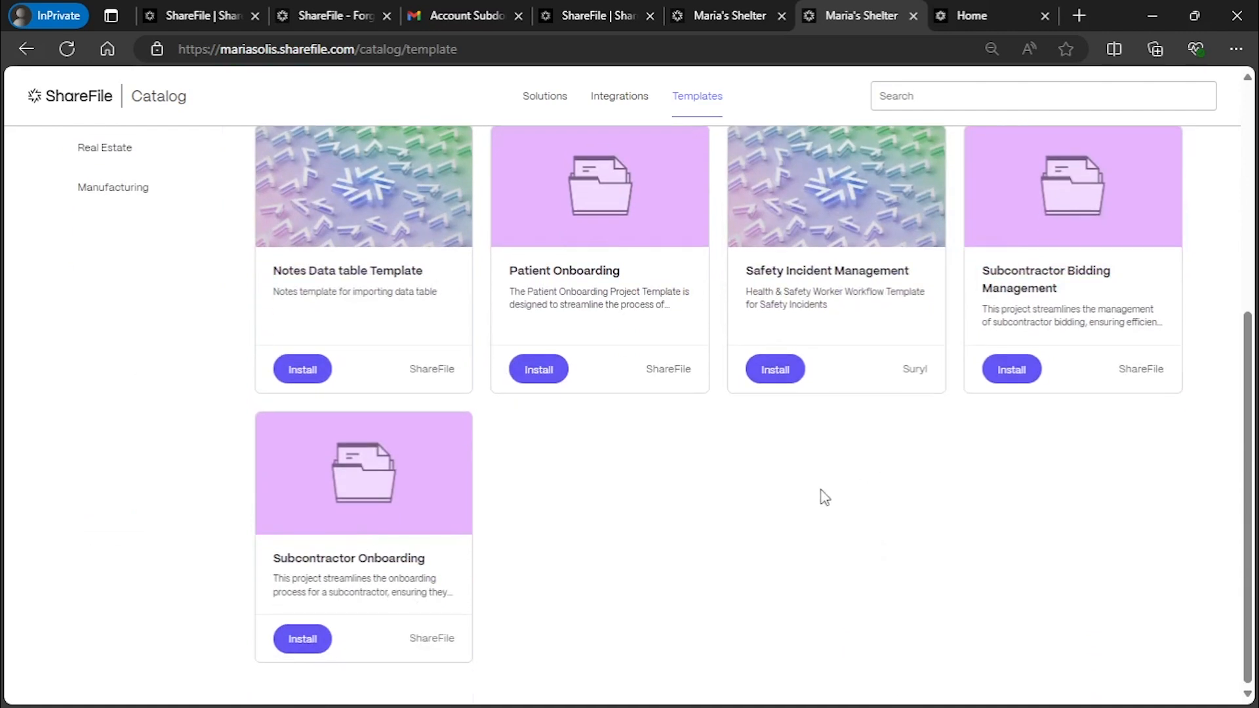
scroll(809, 520, "up", 4)
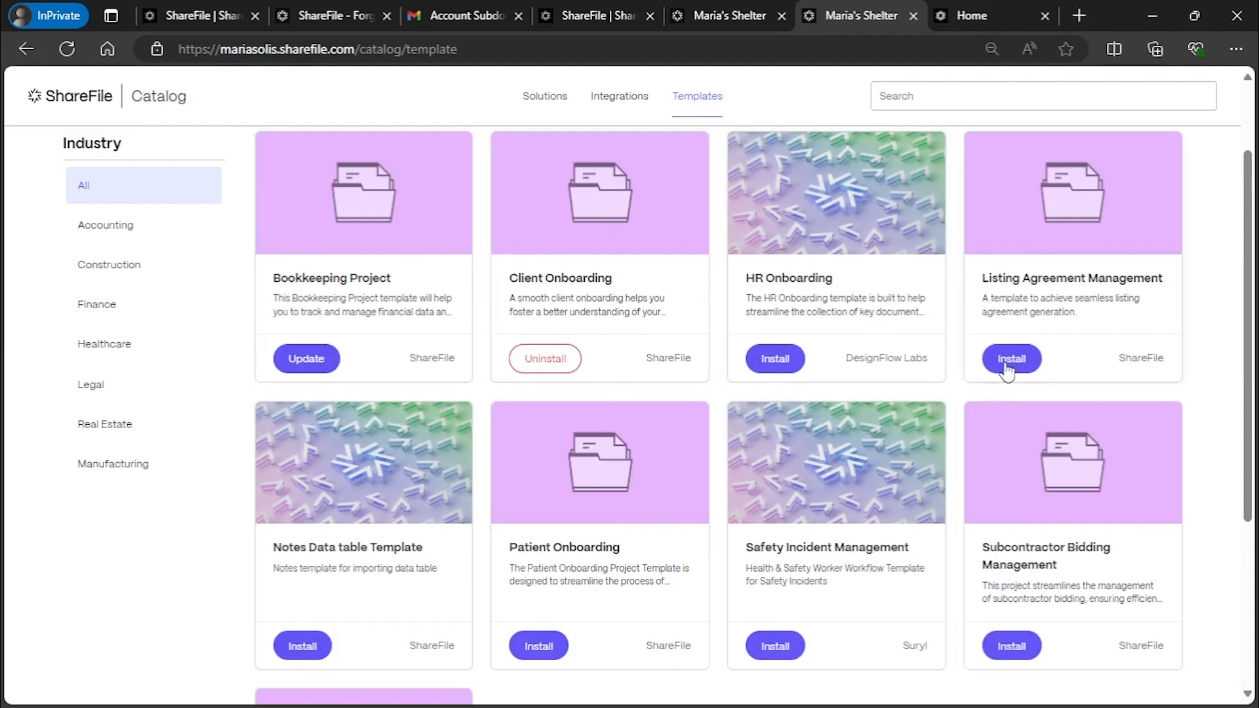
scroll(835, 519, "up", 2)
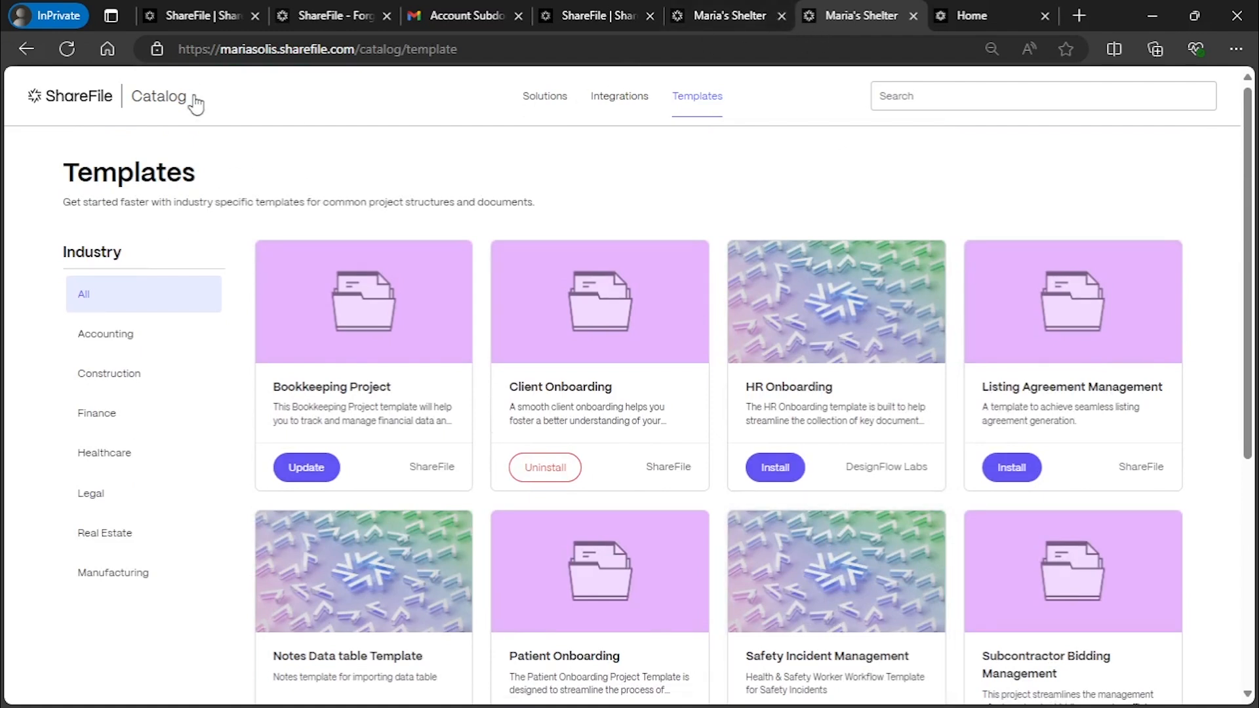
left_click(719, 17)
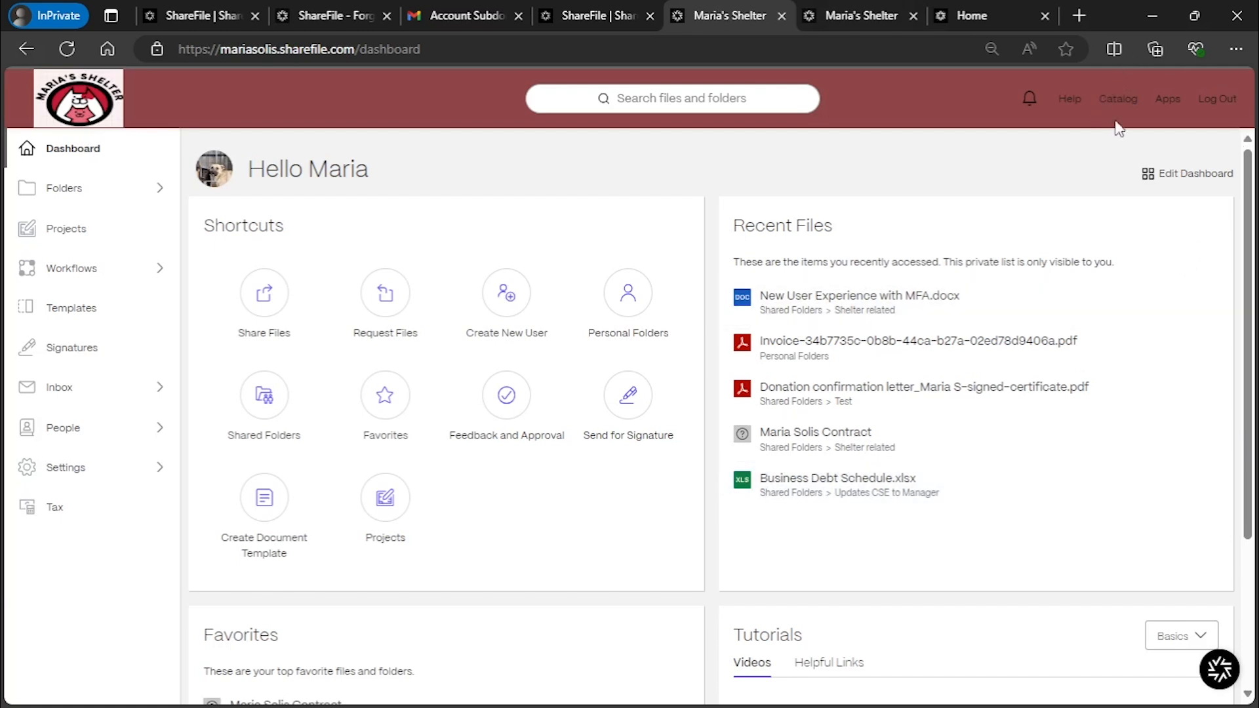
Look through the ShareFile for Windows desktop app download page
left_click(1167, 99)
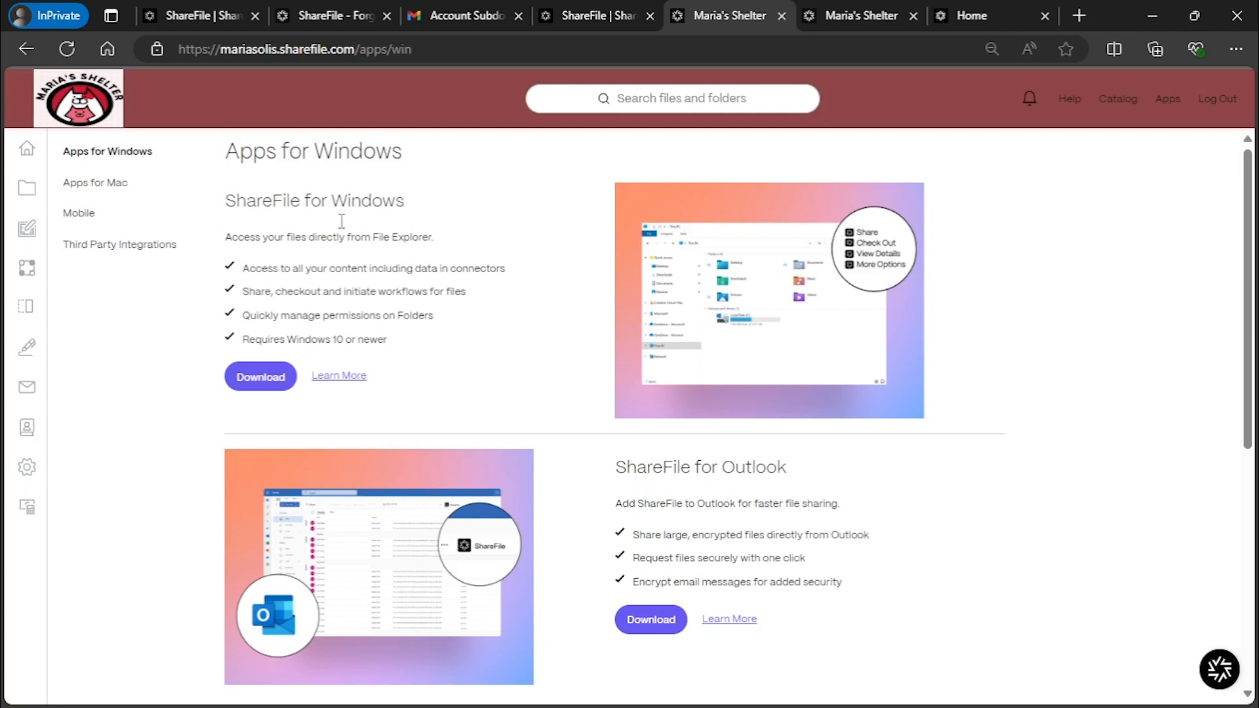
left_click_drag(226, 201, 403, 203)
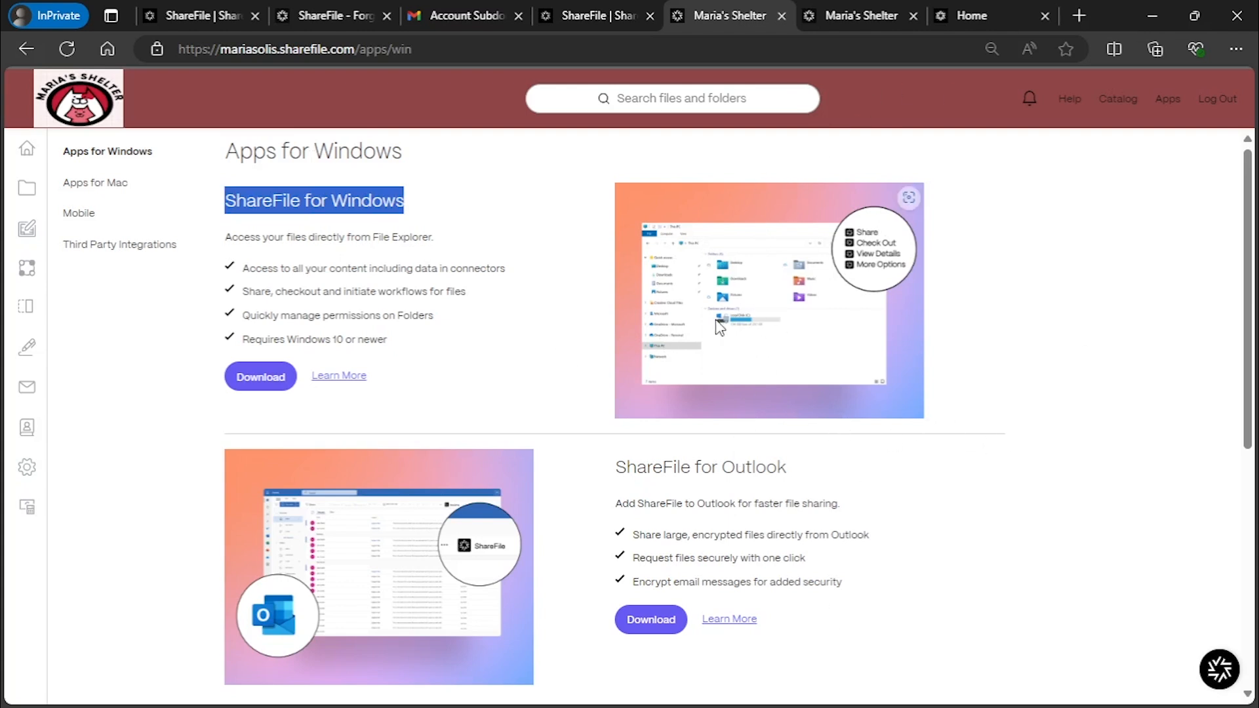
scroll(754, 433, "down", 2)
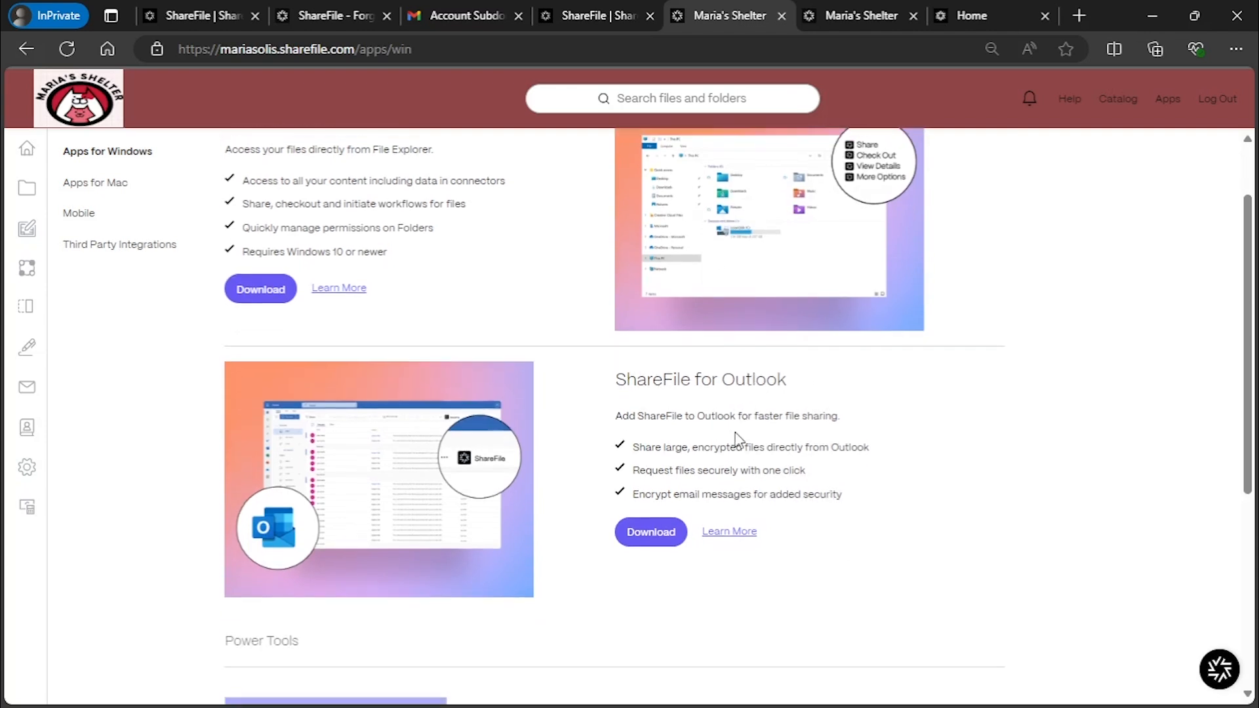
scroll(548, 545, "down", 2)
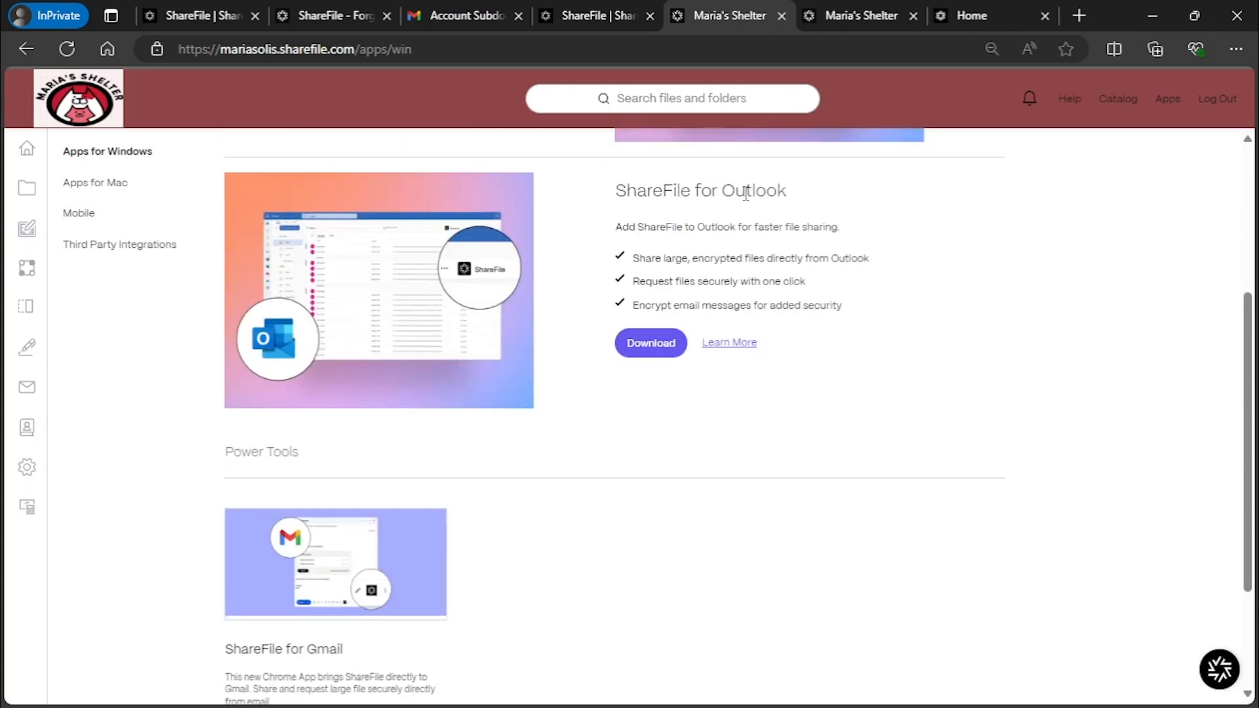
scroll(547, 289, "down", 2)
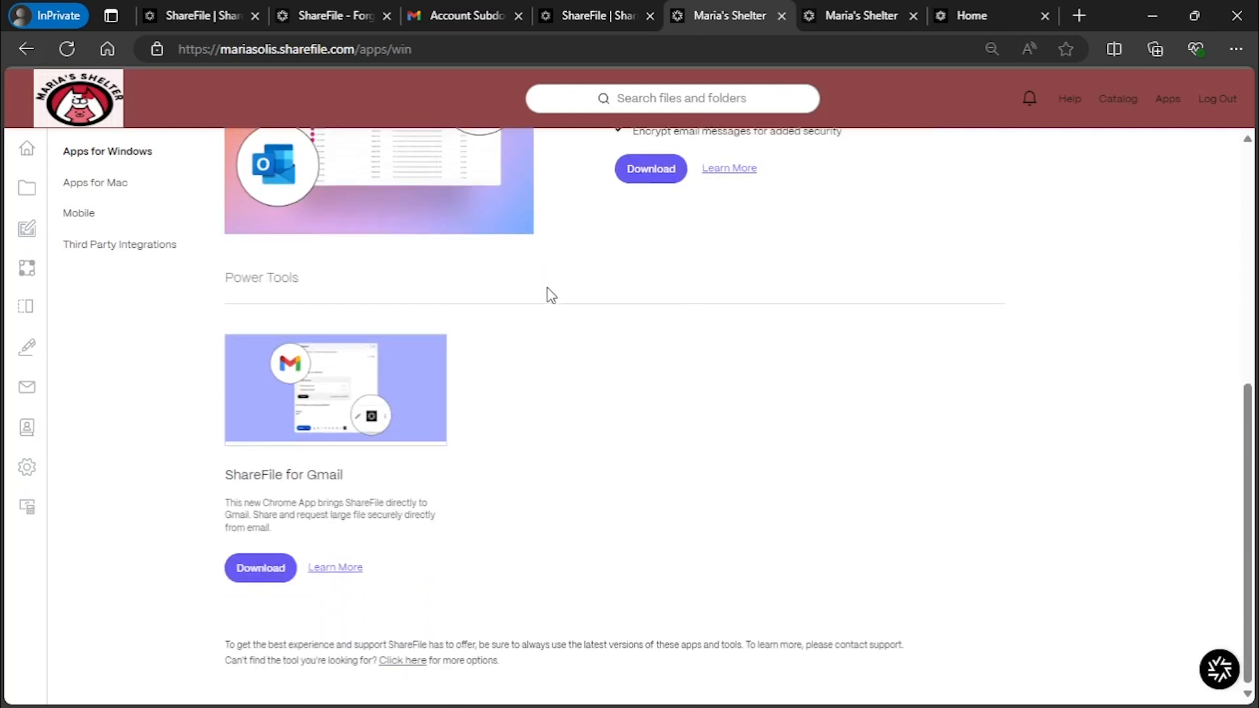
View the ShareFile apps for Mac and for mobile devices
left_click(99, 183)
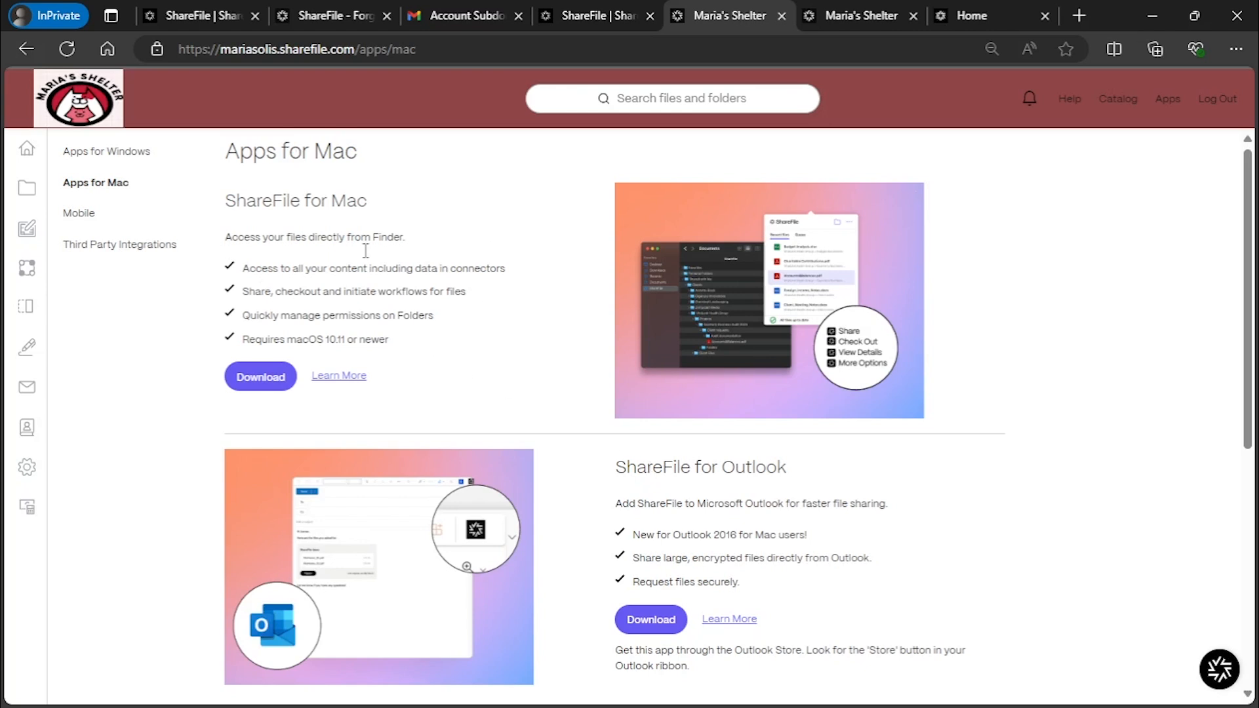
left_click_drag(323, 203, 413, 211)
left_click(341, 261)
left_click(205, 215)
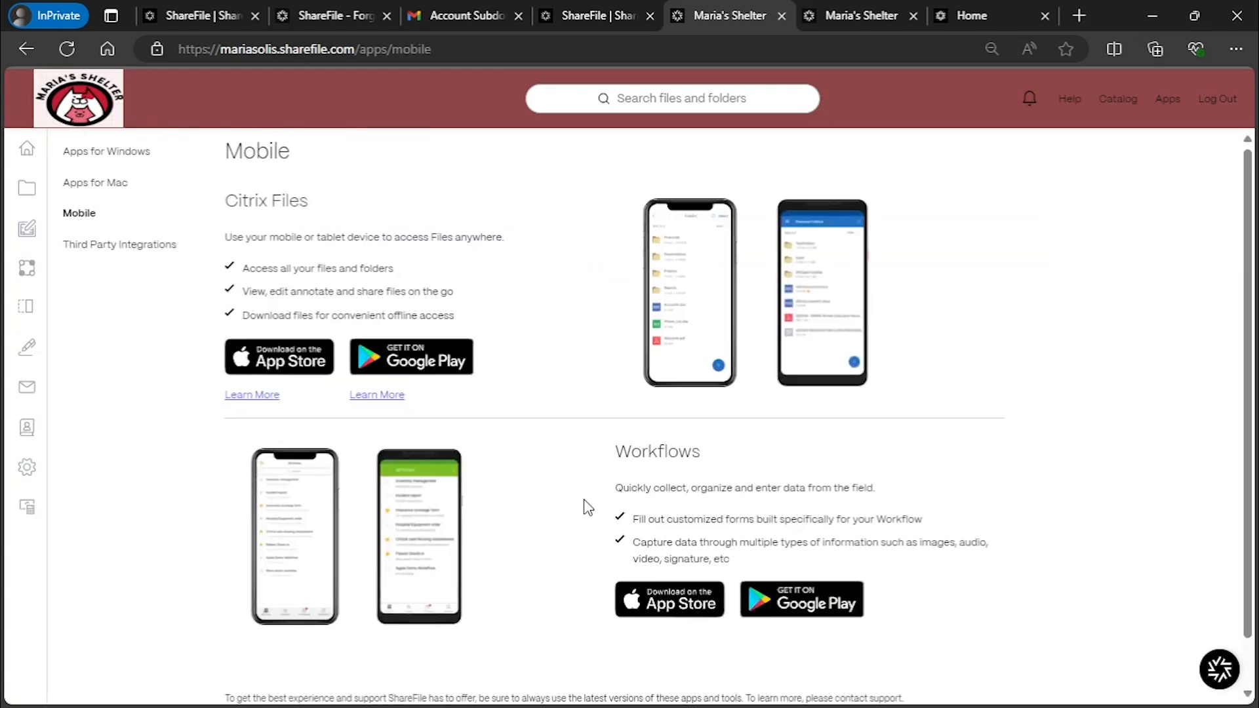
scroll(587, 507, "down", 1)
scroll(394, 387, "up", 1)
Review the Third Party Integrations page and expand the sidebar's folder locations
left_click(118, 254)
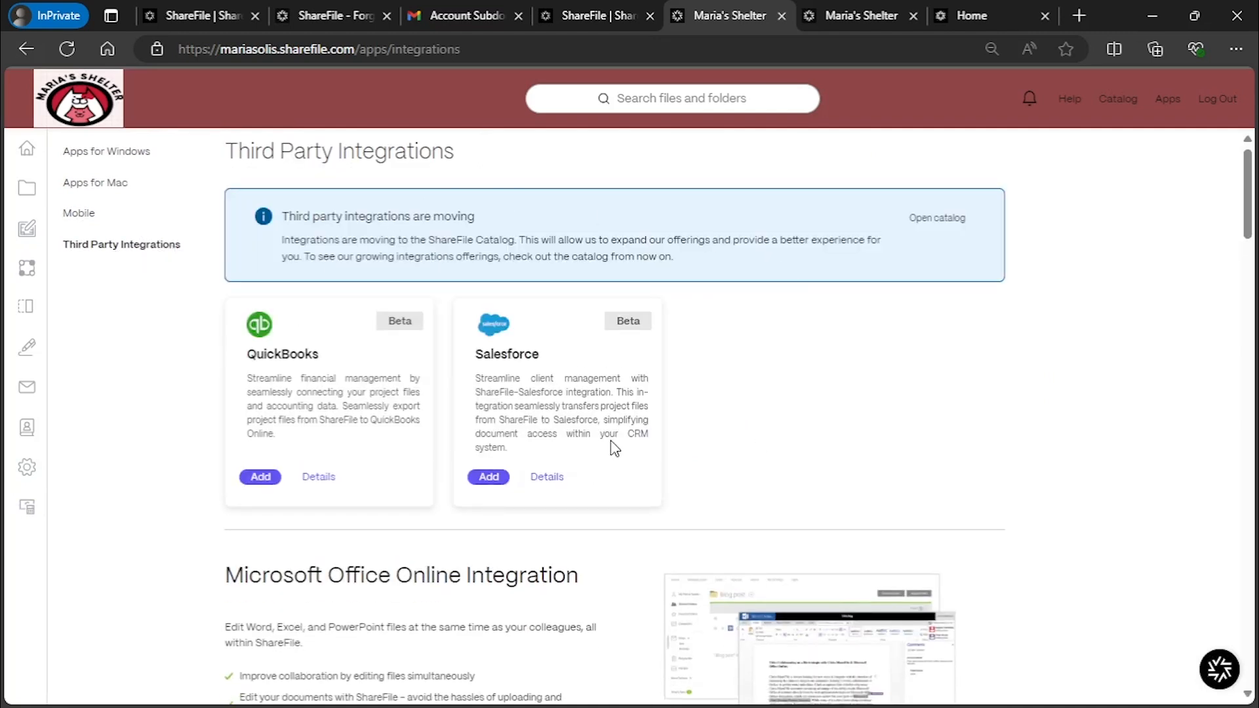
scroll(613, 446, "down", 4)
scroll(612, 444, "up", 4)
mouse_move(42, 160)
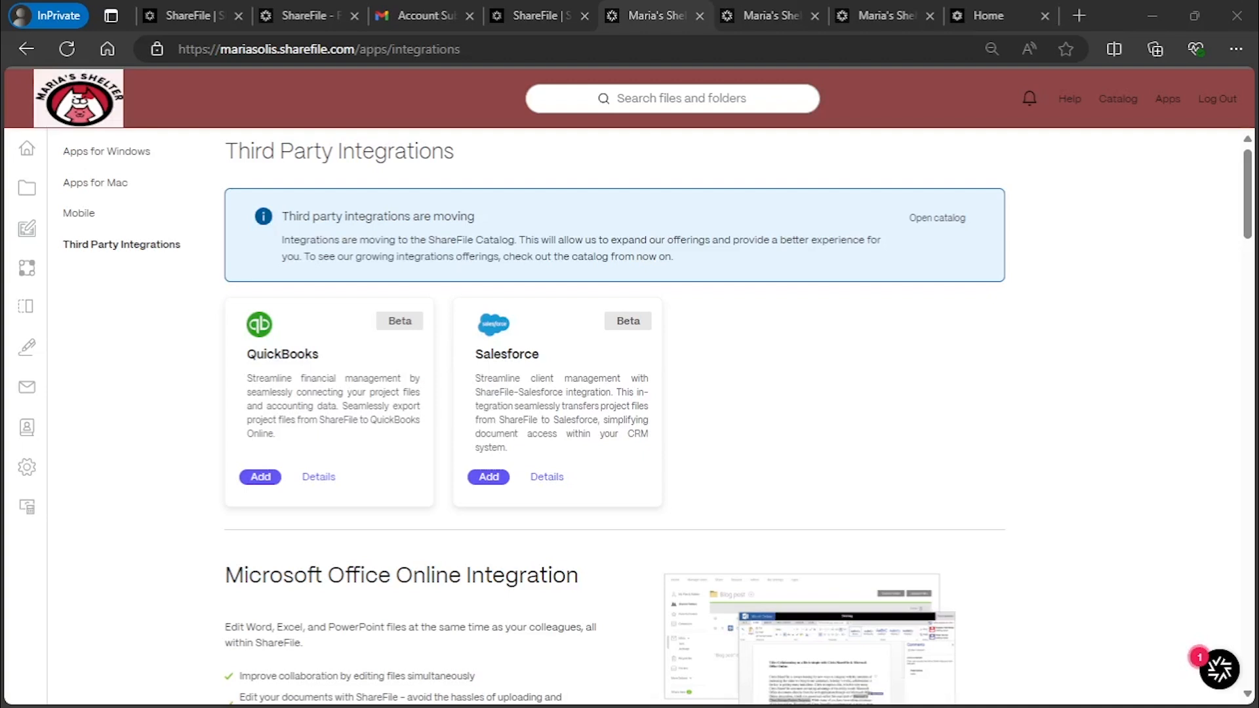
mouse_move(38, 195)
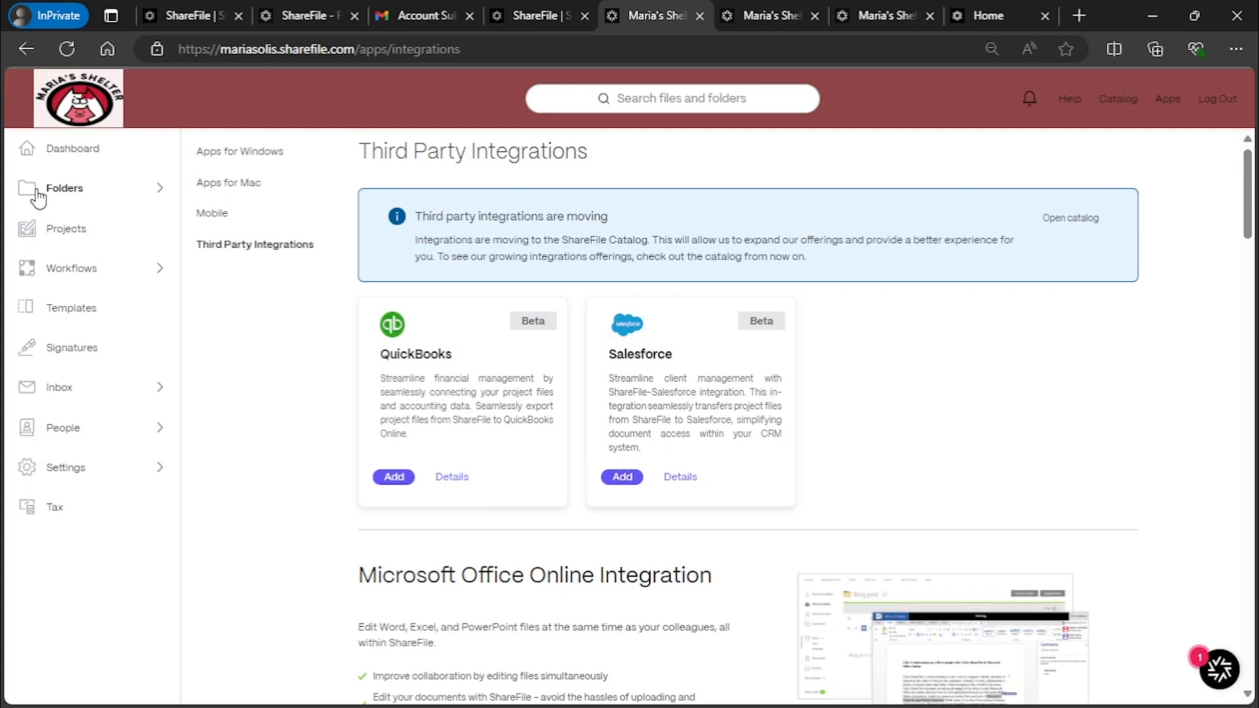
left_click(95, 201)
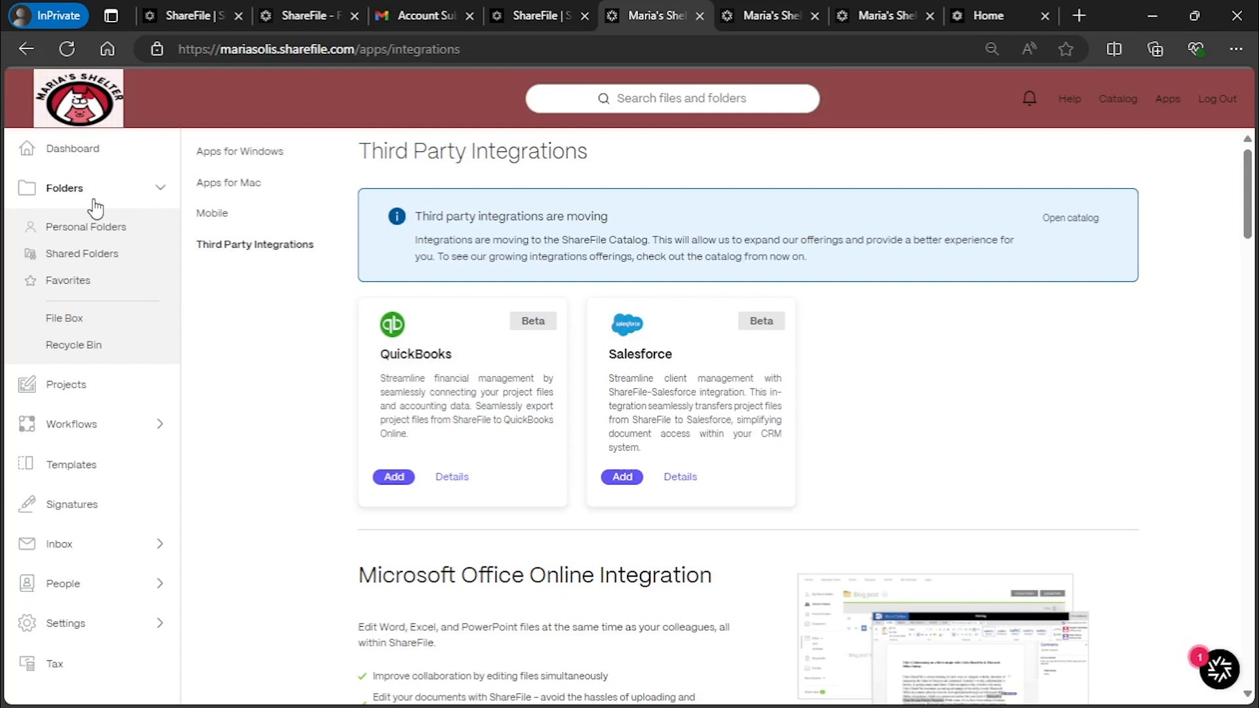
Create a folder named 'Test' inside Personal Folders
left_click(86, 229)
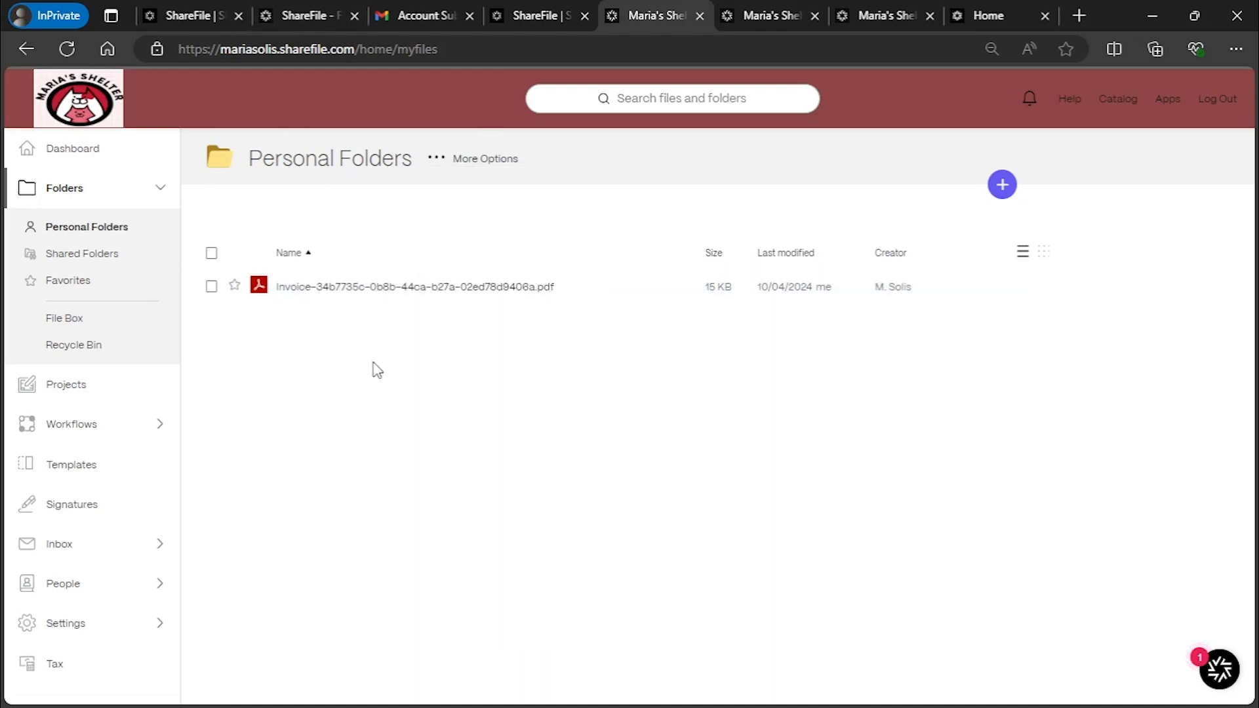
left_click(1002, 186)
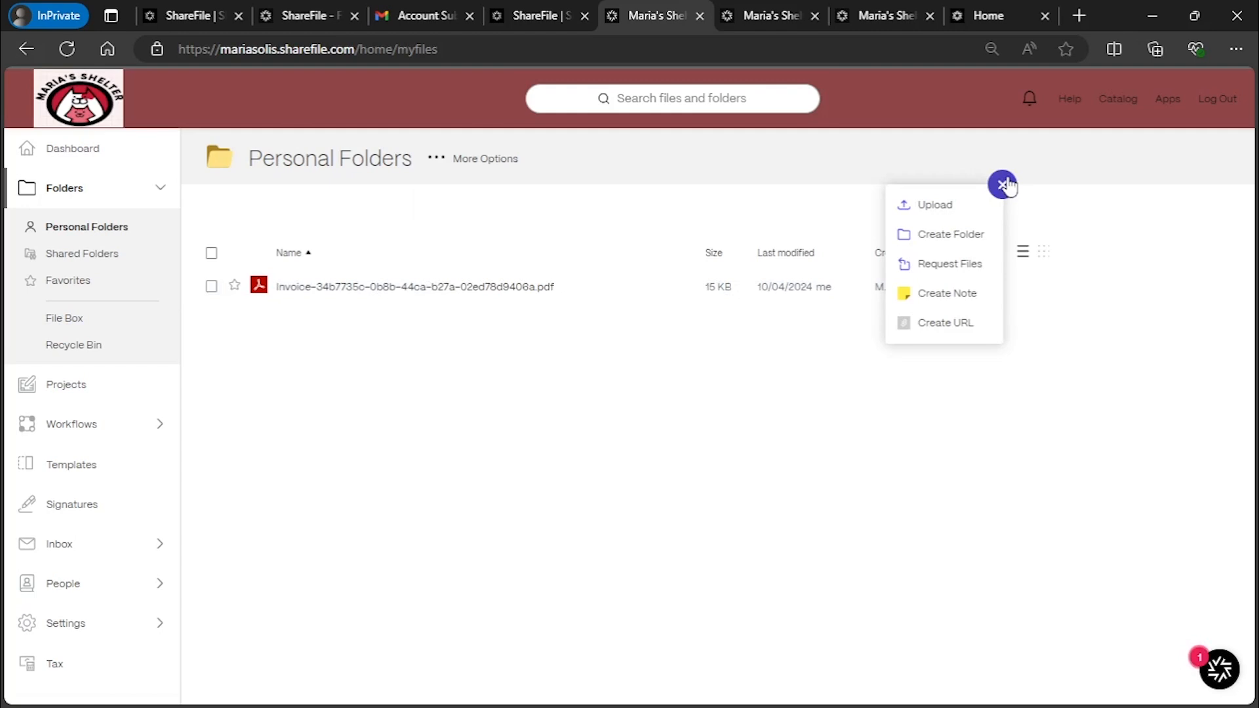
left_click(958, 234)
left_click(576, 234)
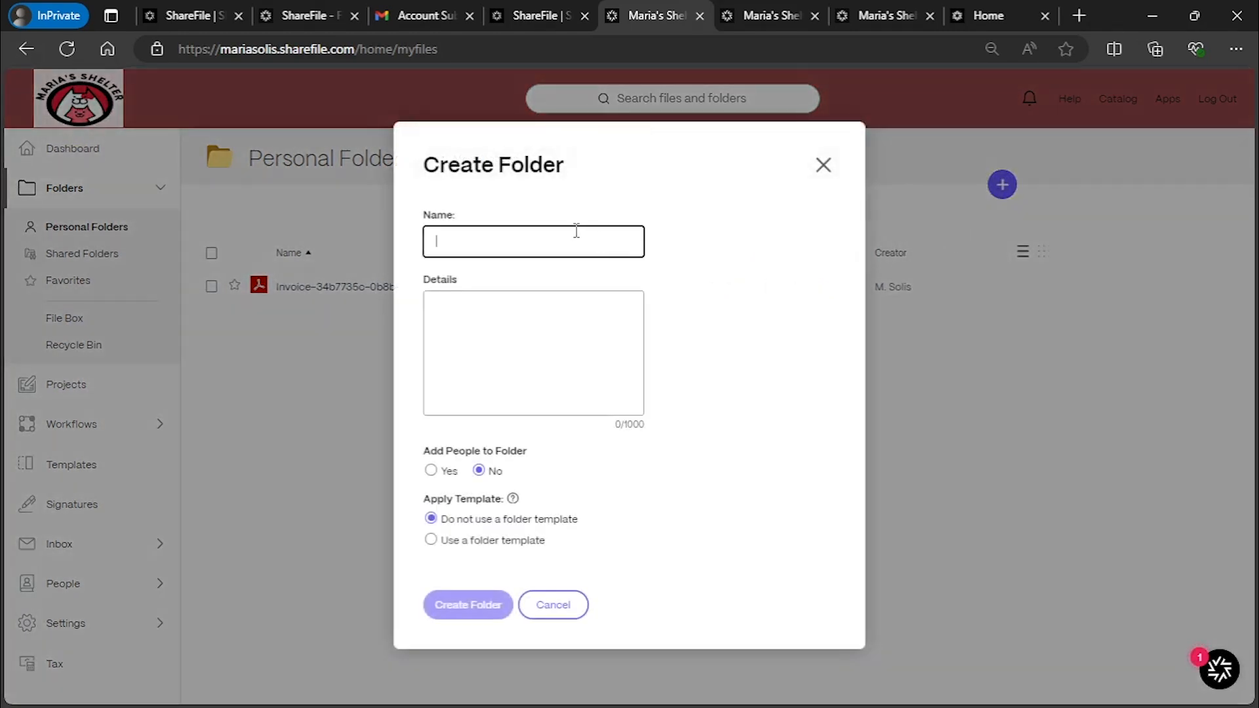
type("Test")
left_click(682, 198)
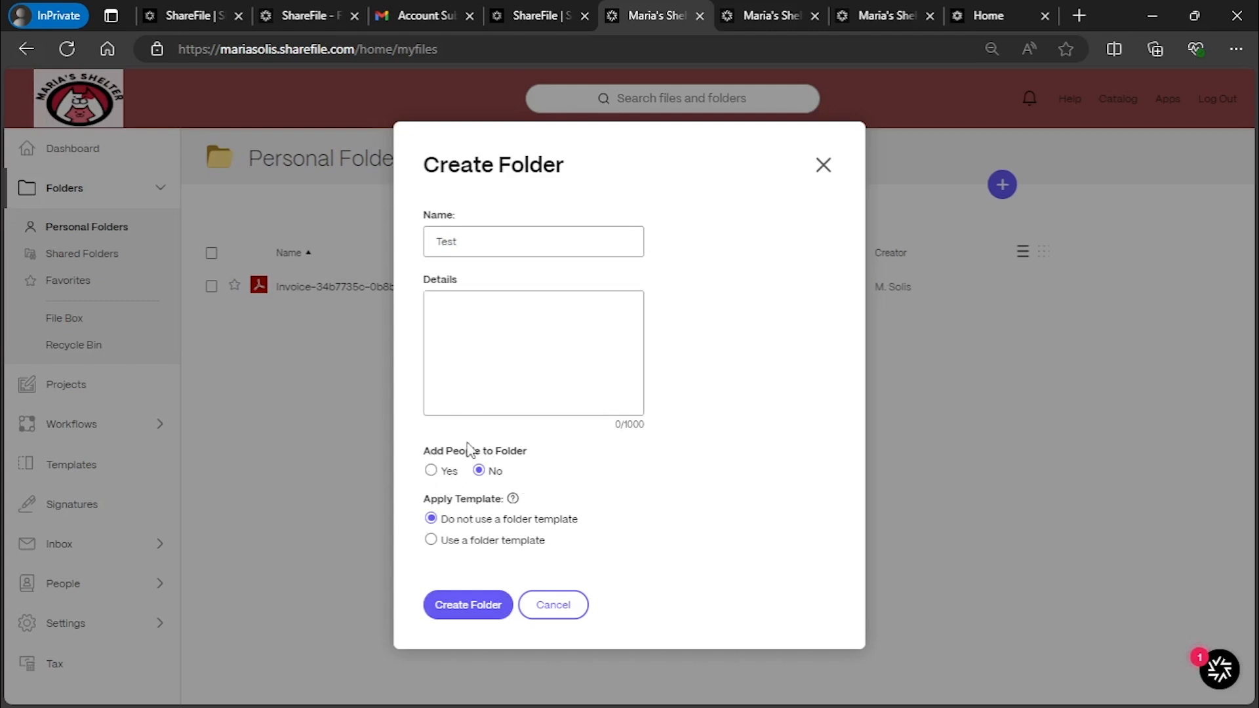
left_click(471, 610)
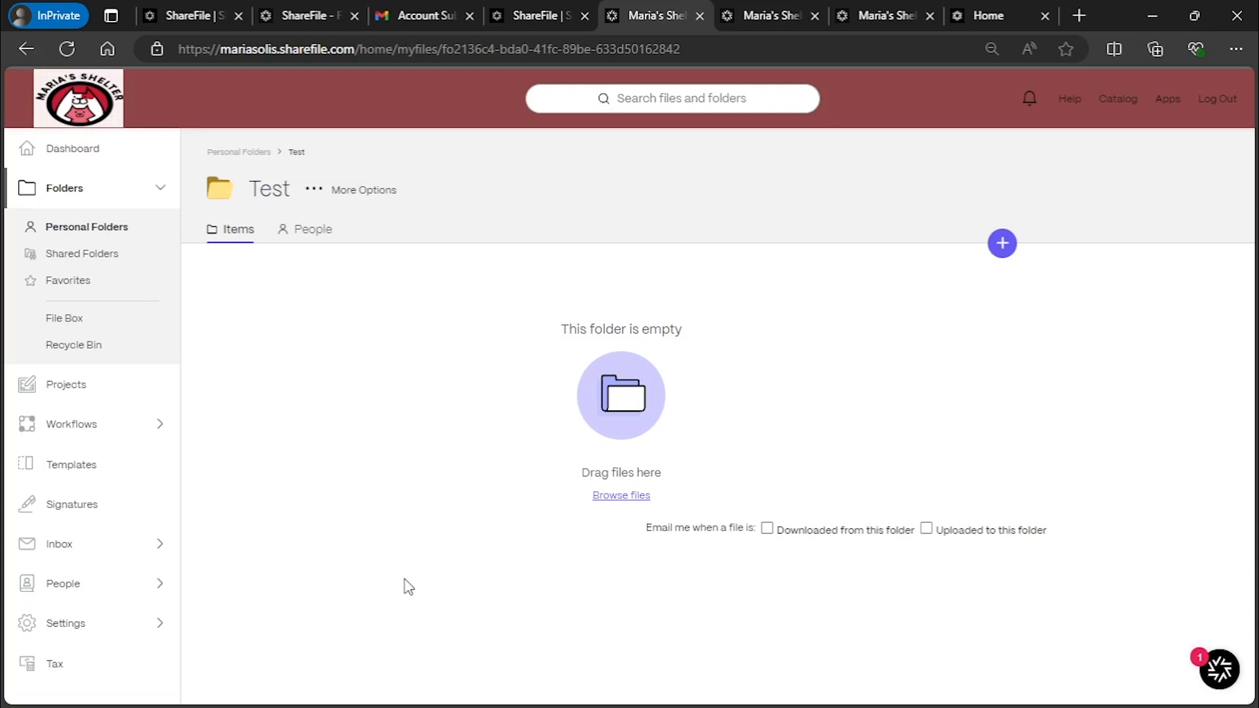
left_click(314, 190)
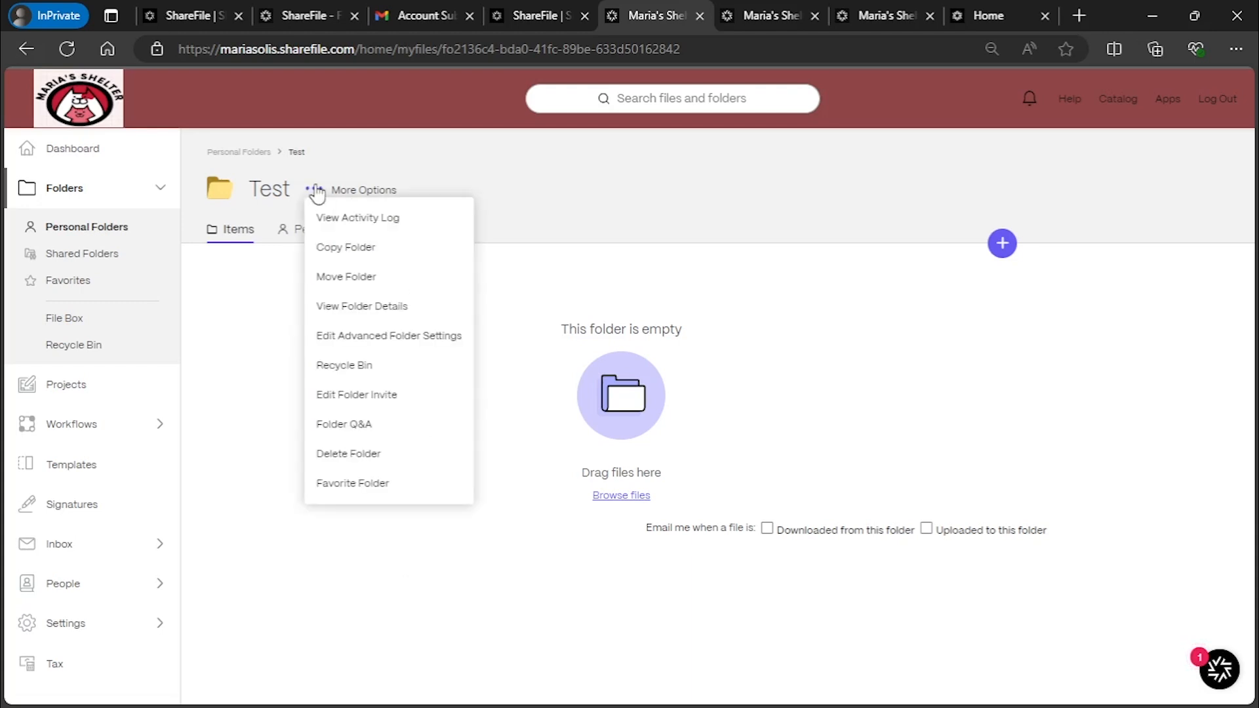
left_click(417, 336)
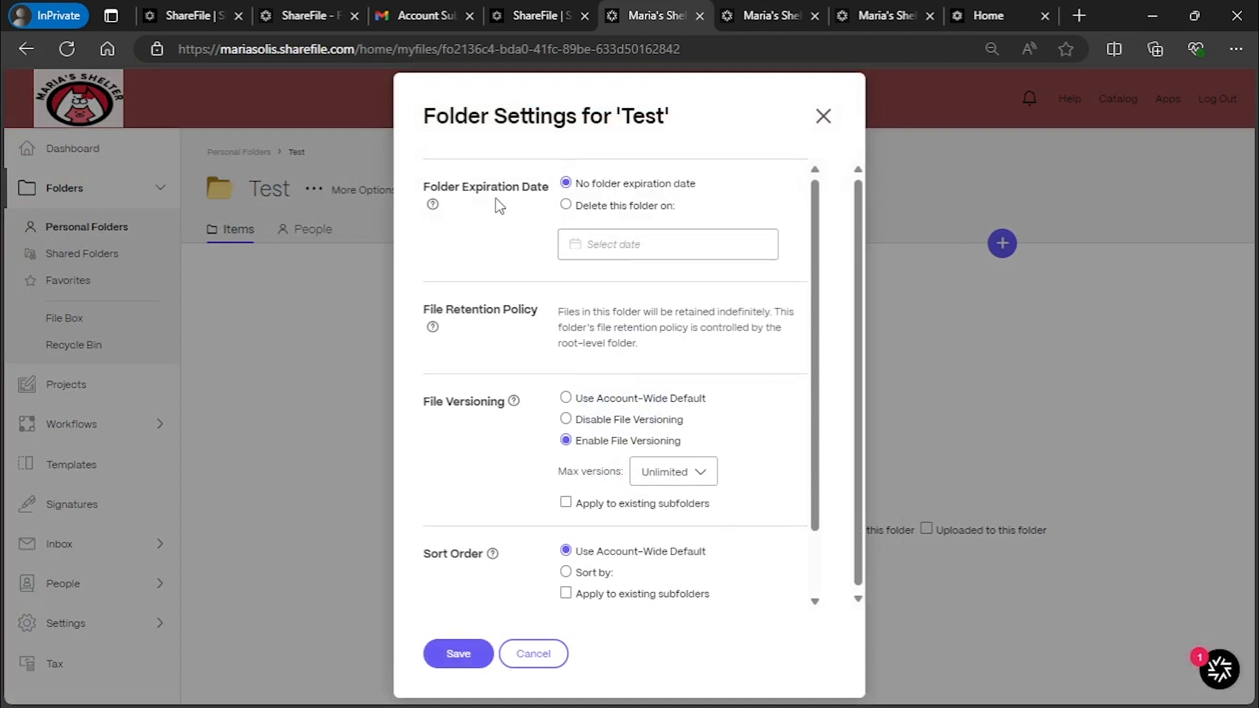
left_click_drag(468, 187, 562, 196)
left_click_drag(453, 310, 538, 309)
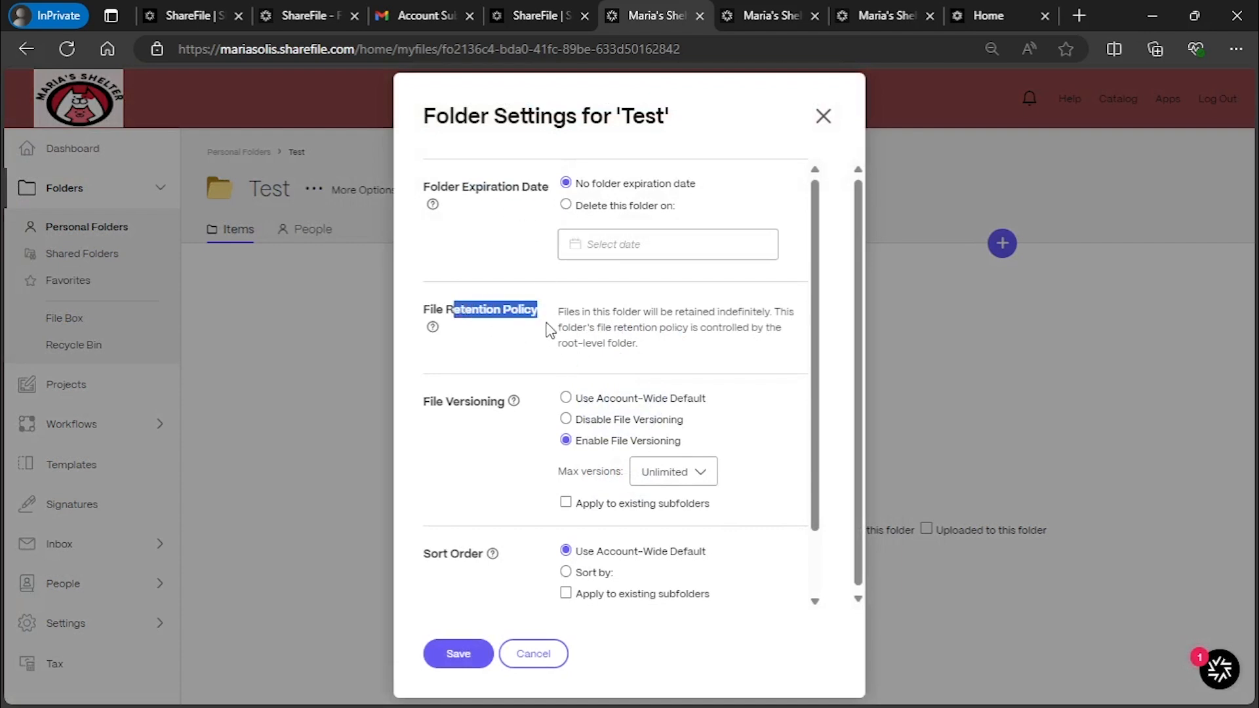
scroll(524, 396, "down", 2)
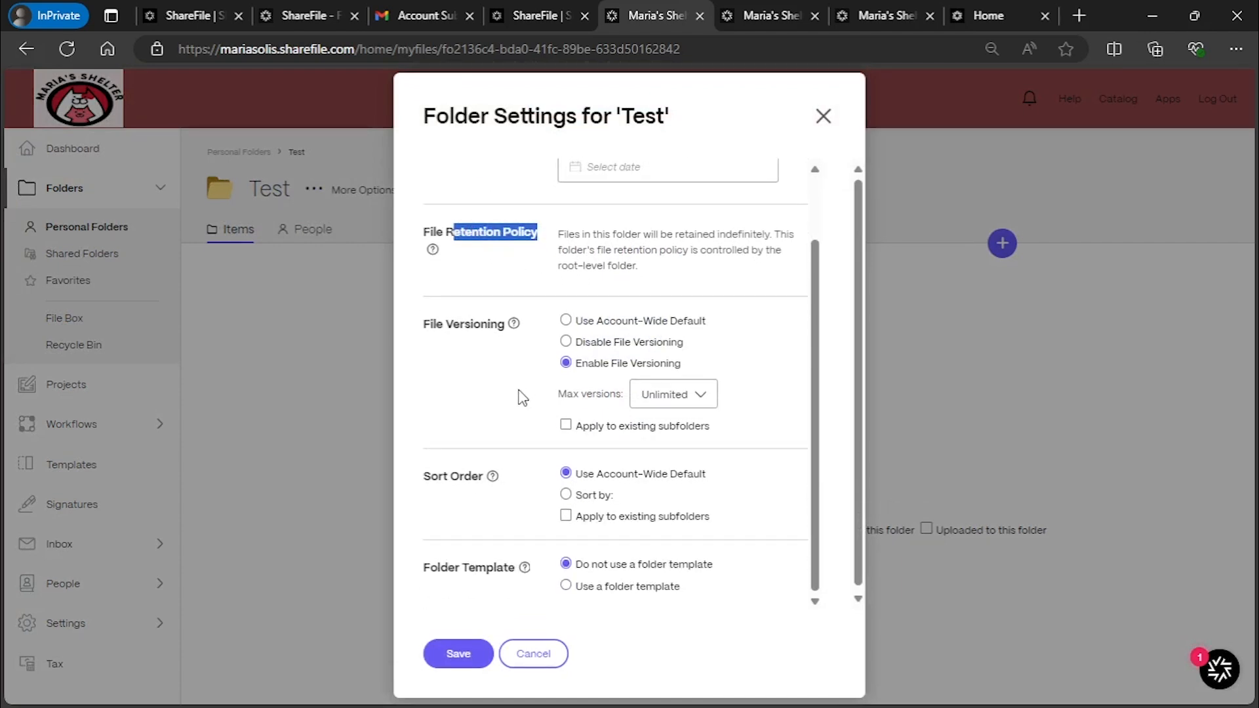
scroll(536, 481, "down", 1)
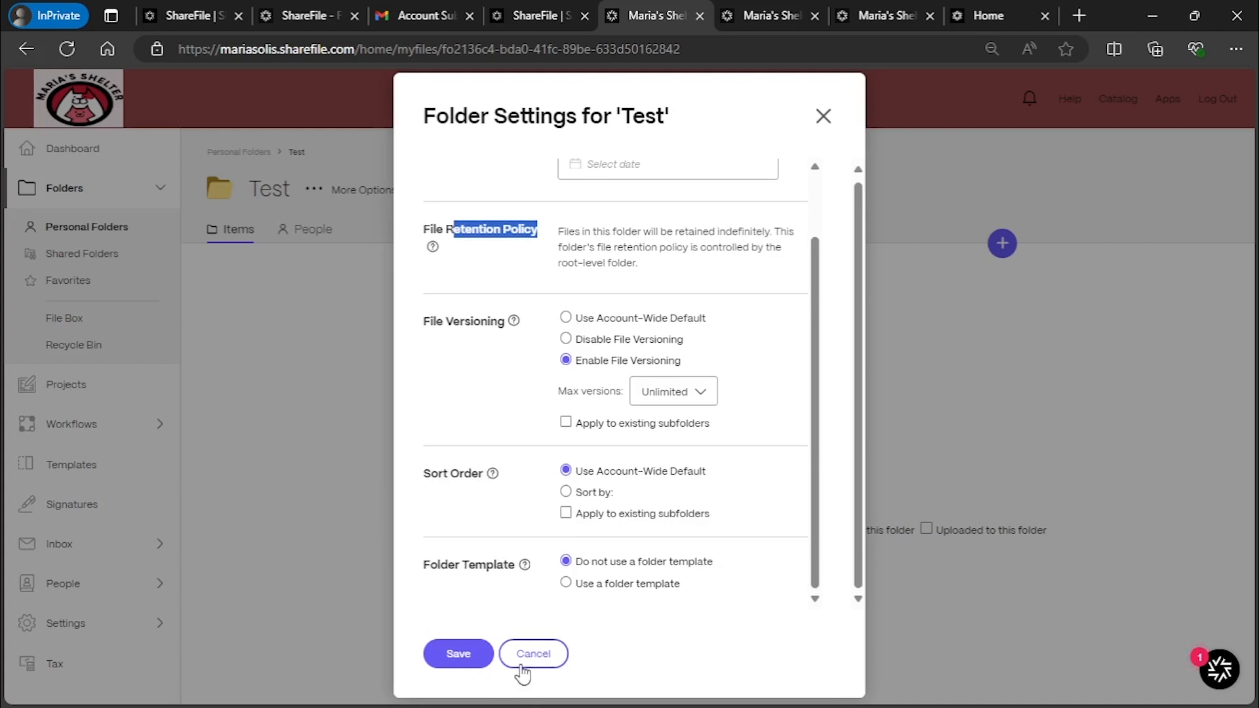
left_click(825, 125)
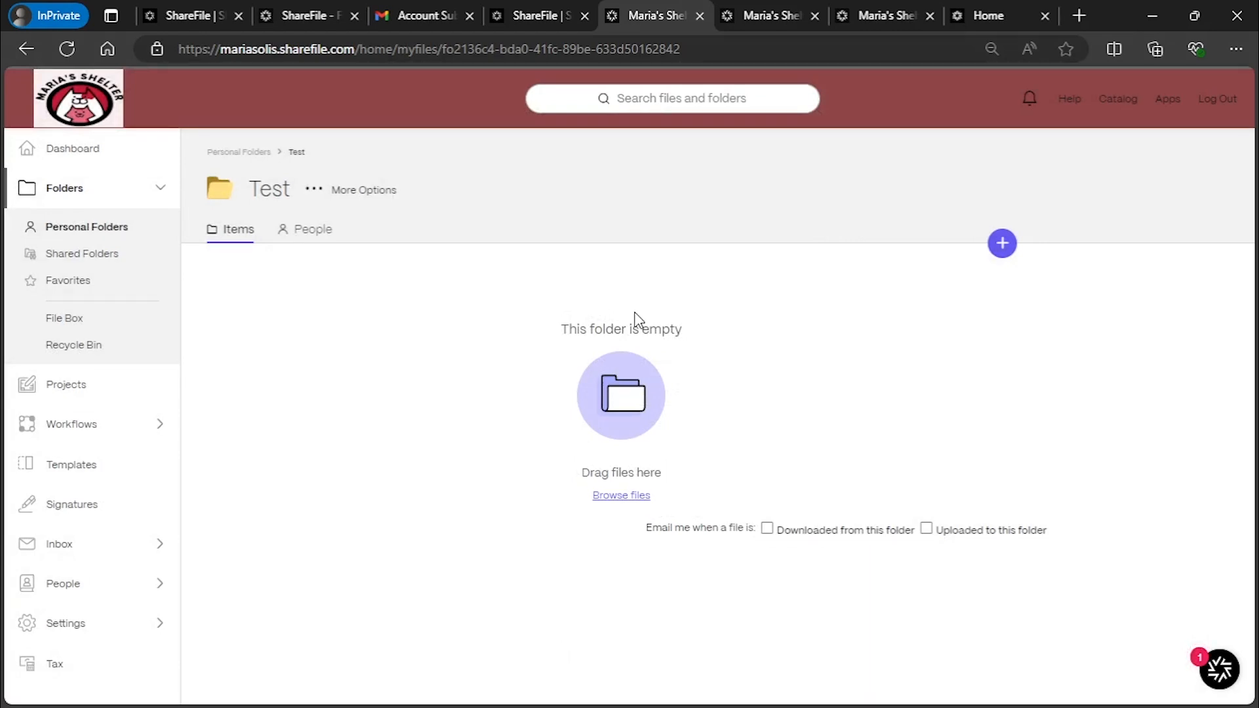
Open the Test folder's People tab and search its users by a partial name
left_click(287, 236)
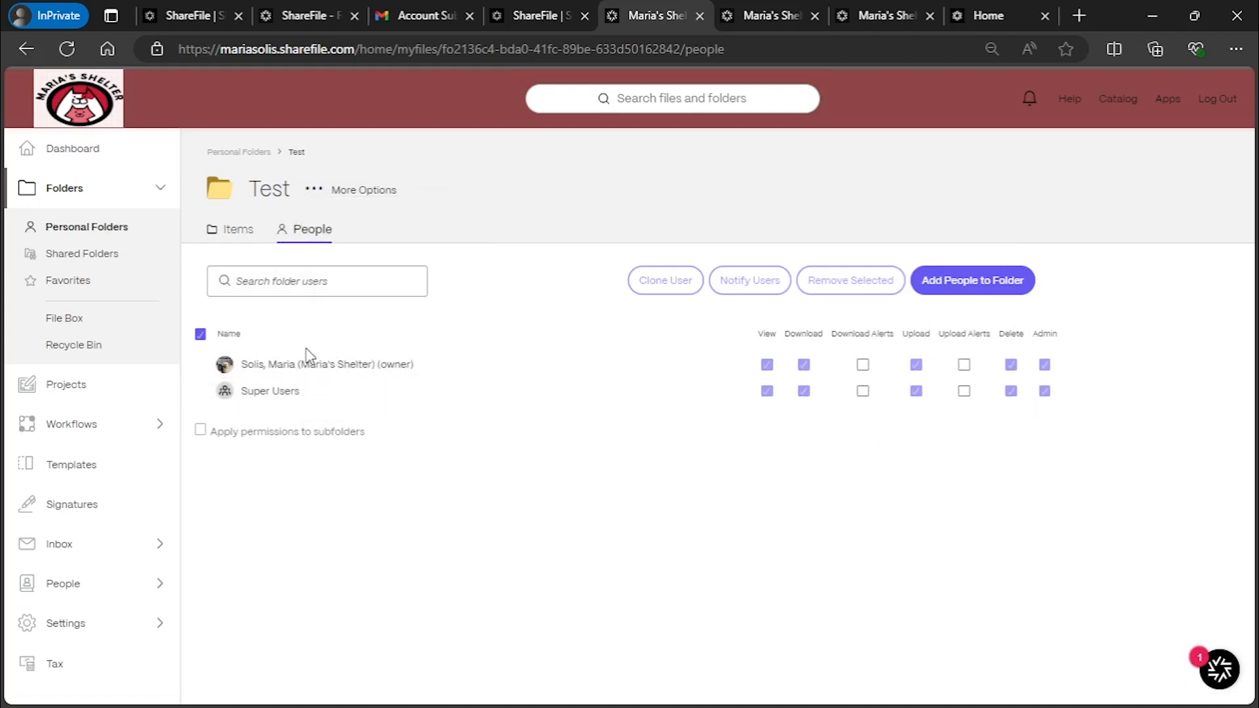
left_click(336, 284)
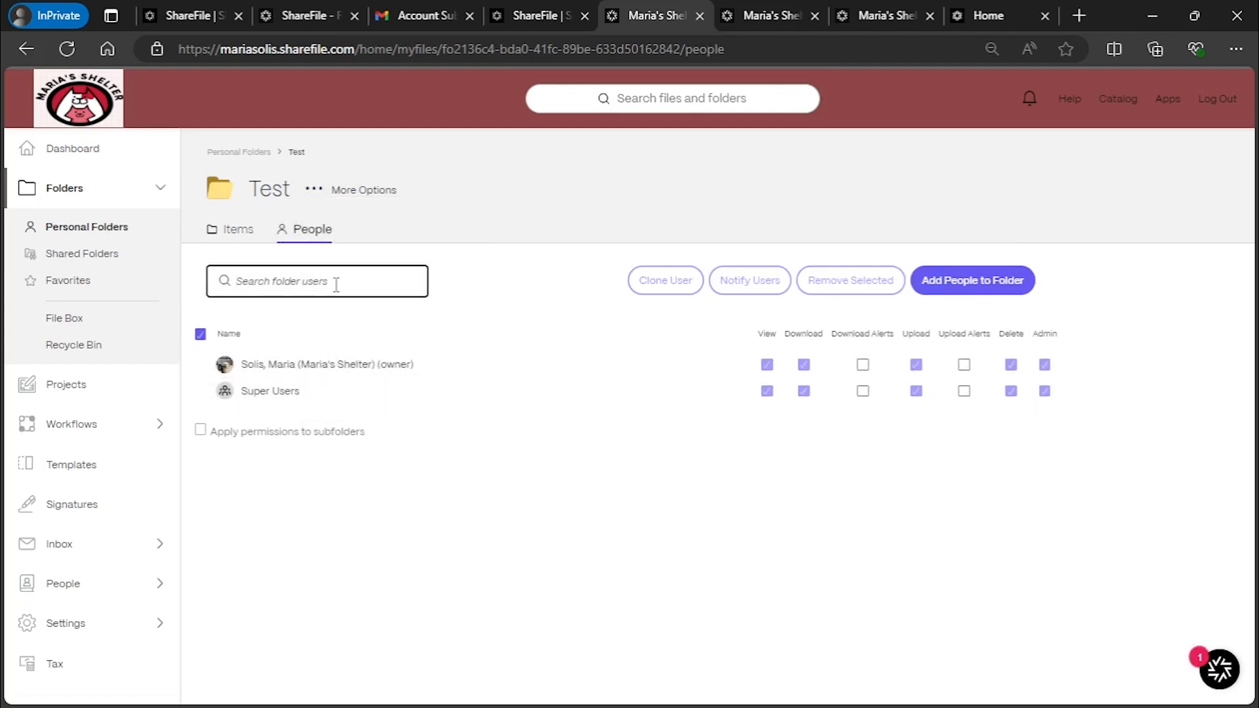
type("micha")
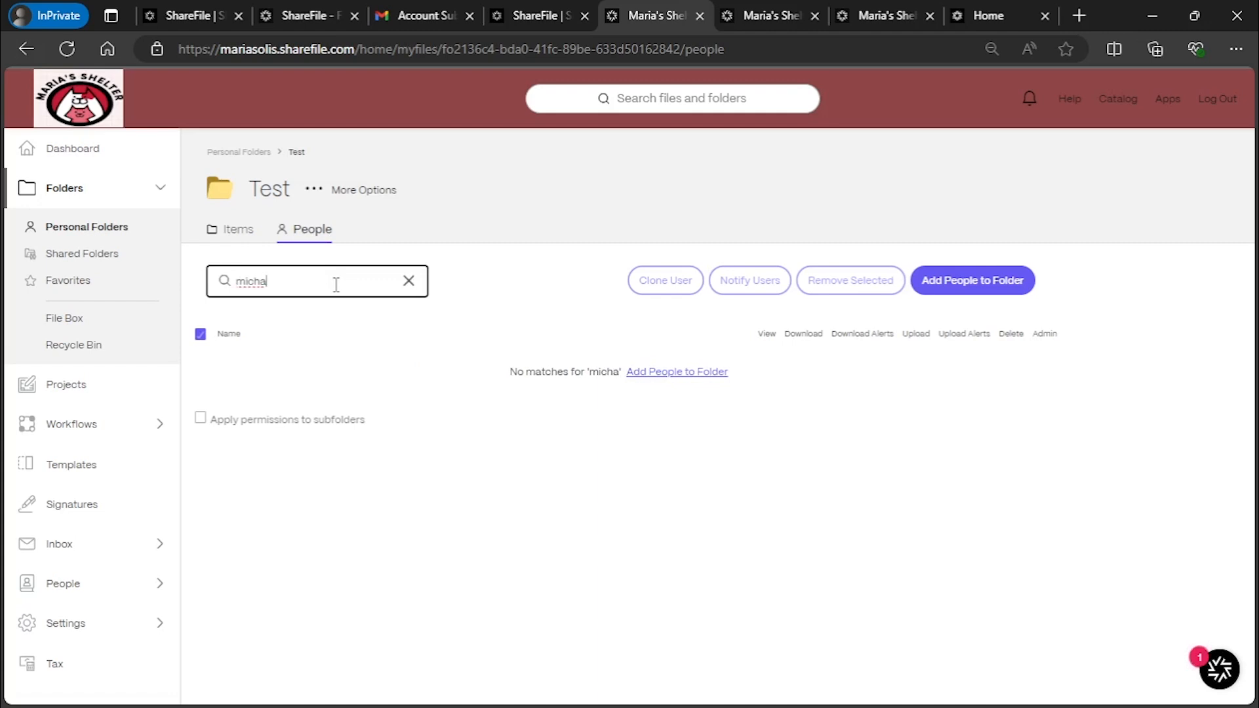
Queue an existing user in Add People to Folder with View, Download and Upload permissions
left_click(993, 289)
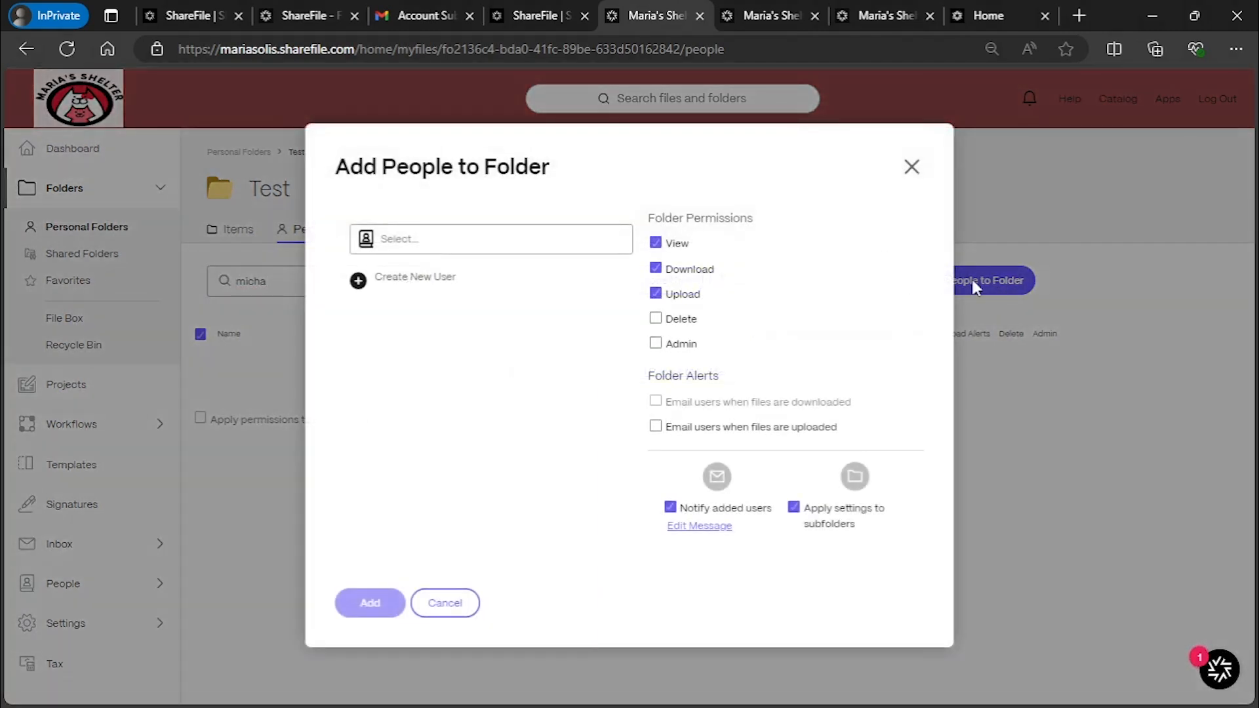
left_click(495, 244)
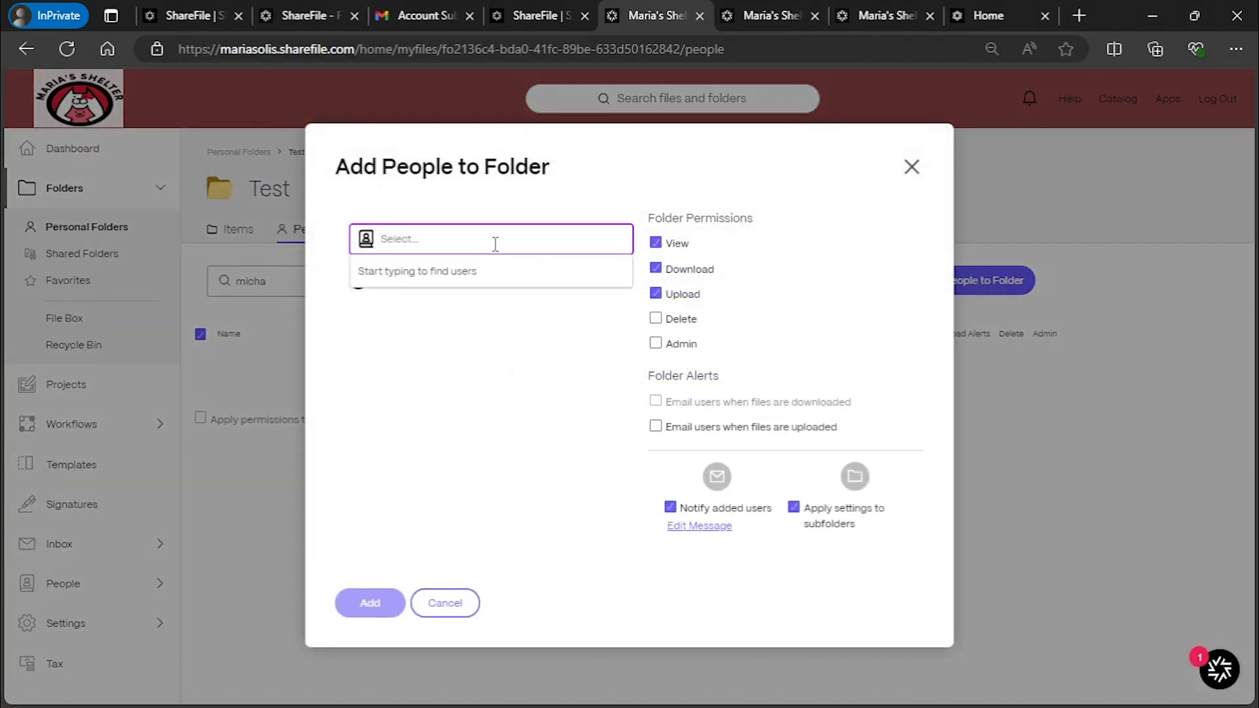
type("michael")
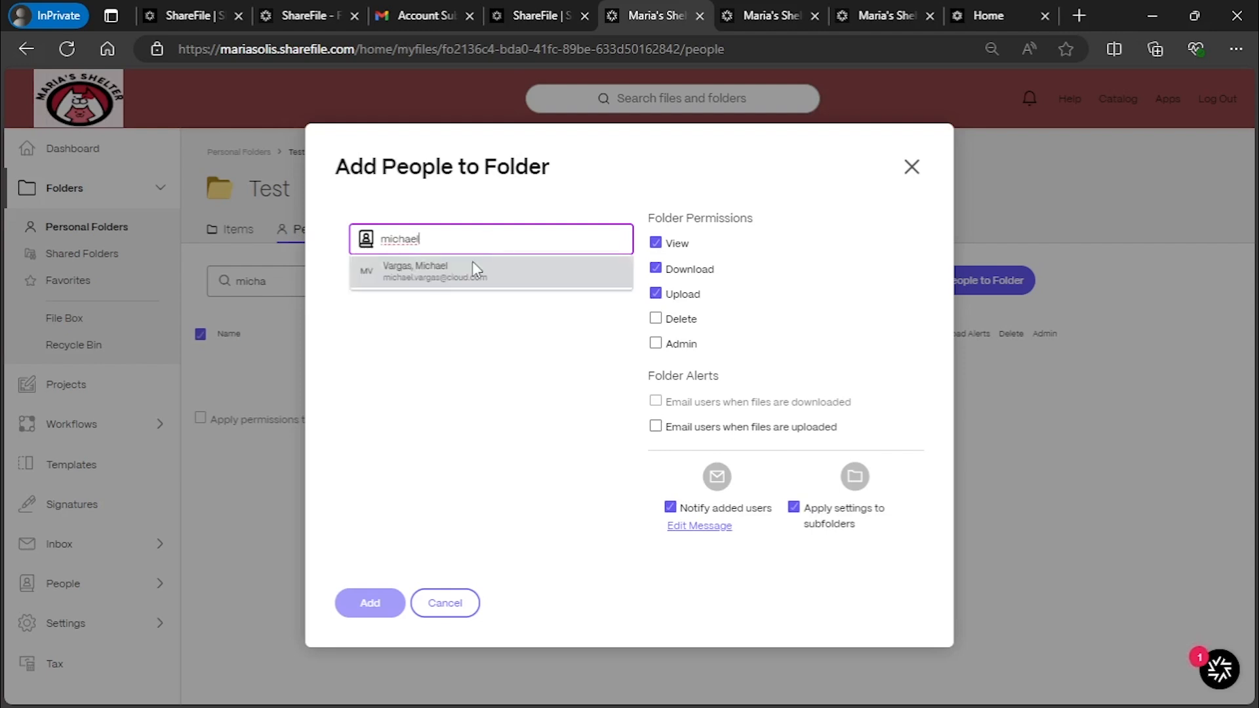
left_click(471, 265)
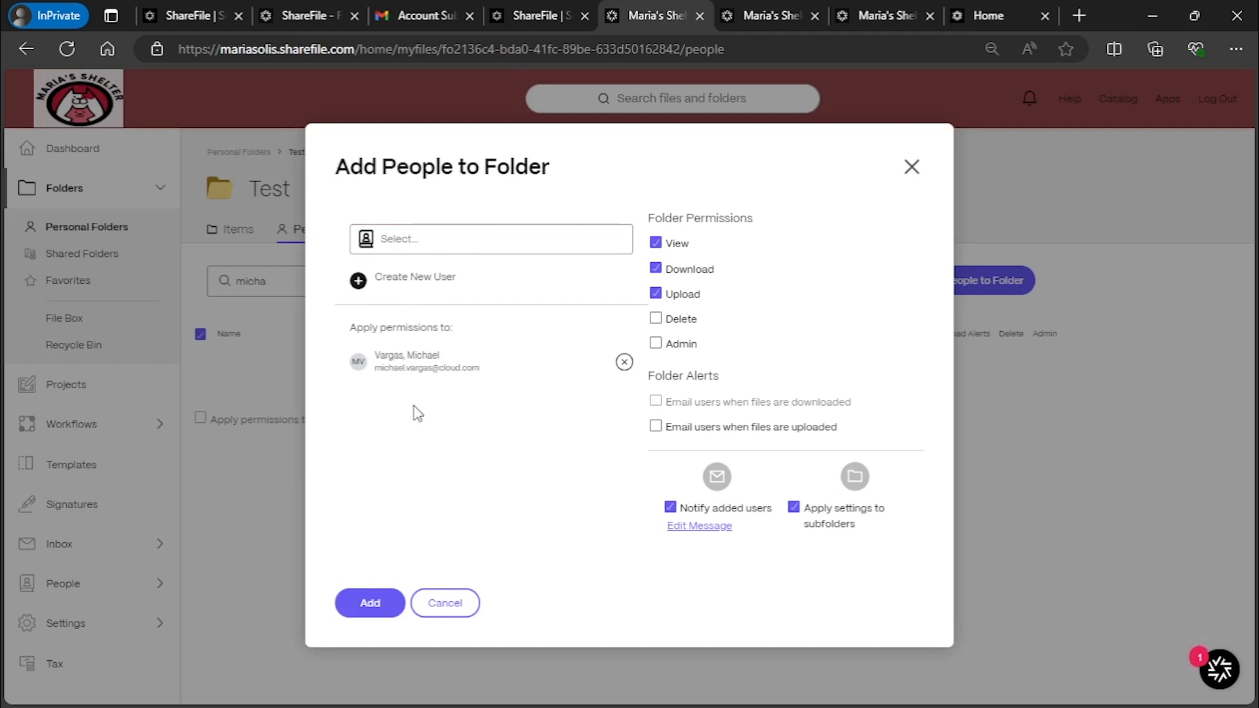
left_click_drag(656, 219, 765, 224)
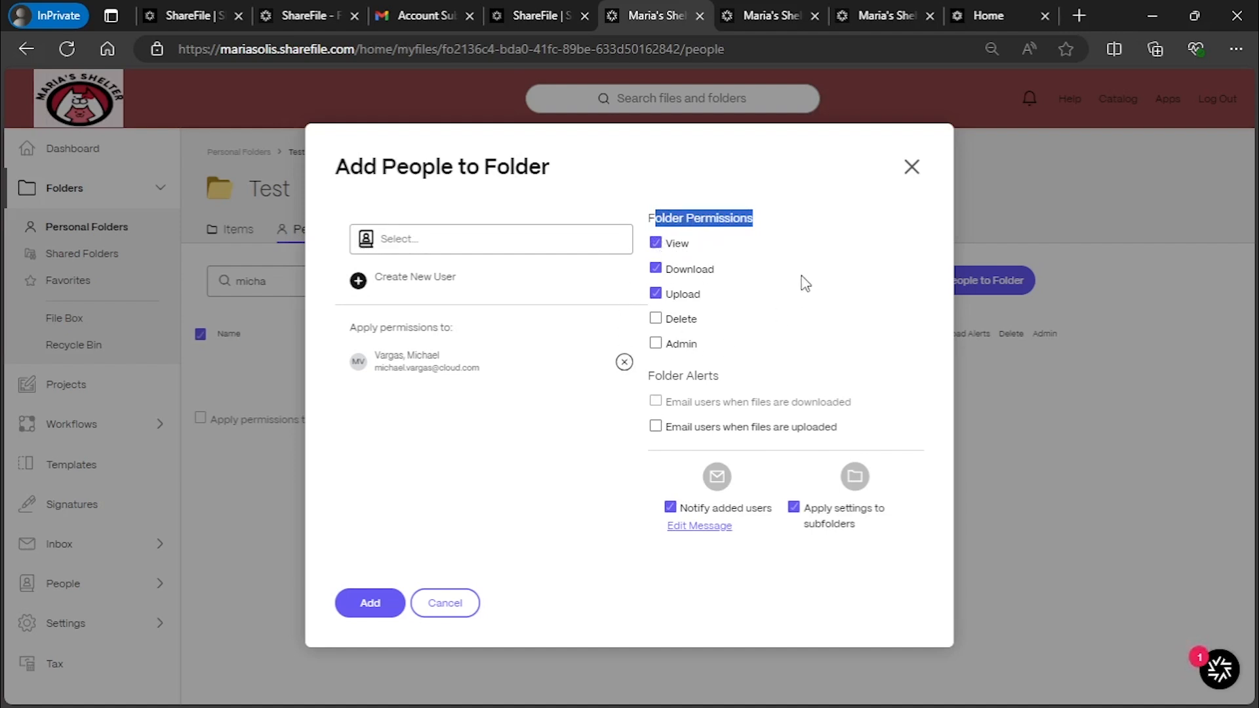
left_click(787, 233)
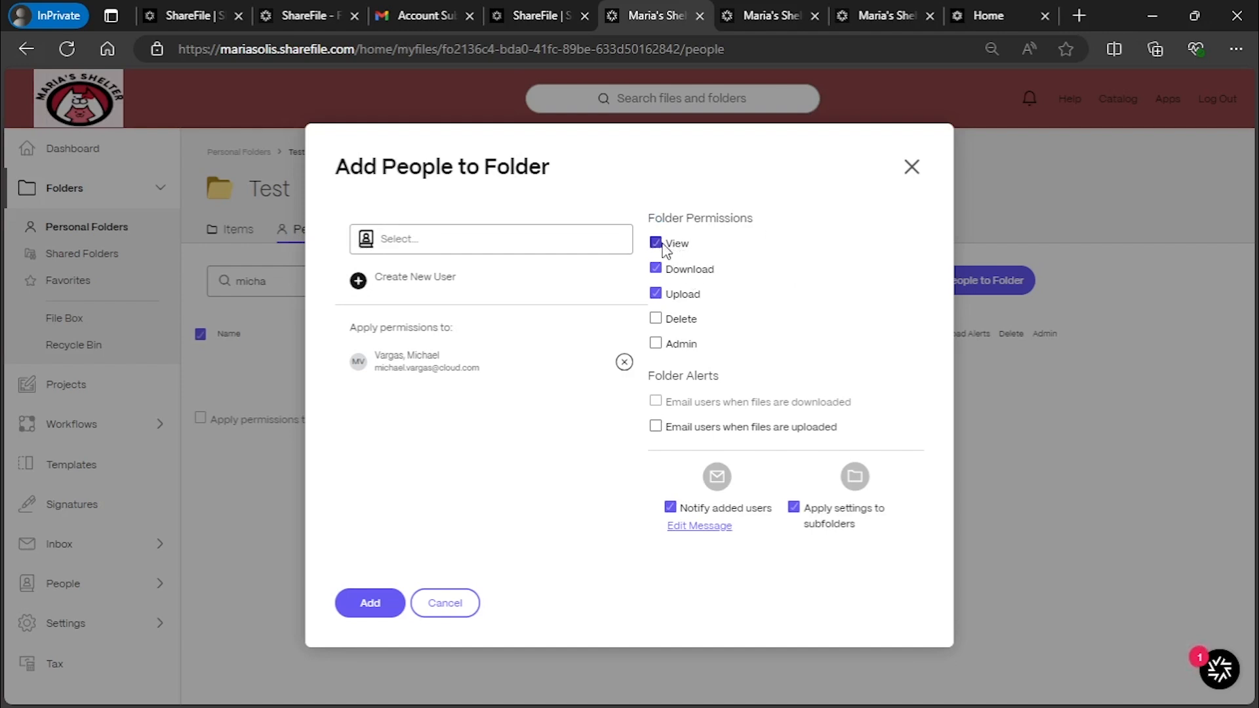
left_click(663, 243)
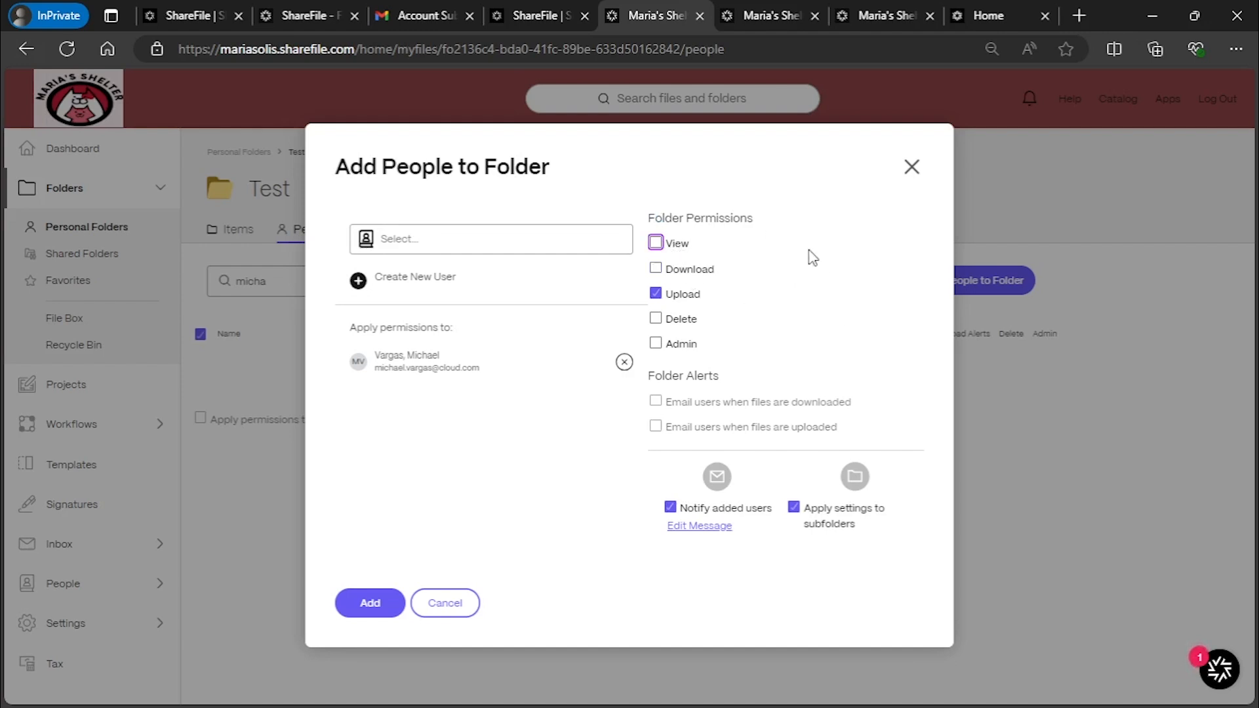
left_click(657, 269)
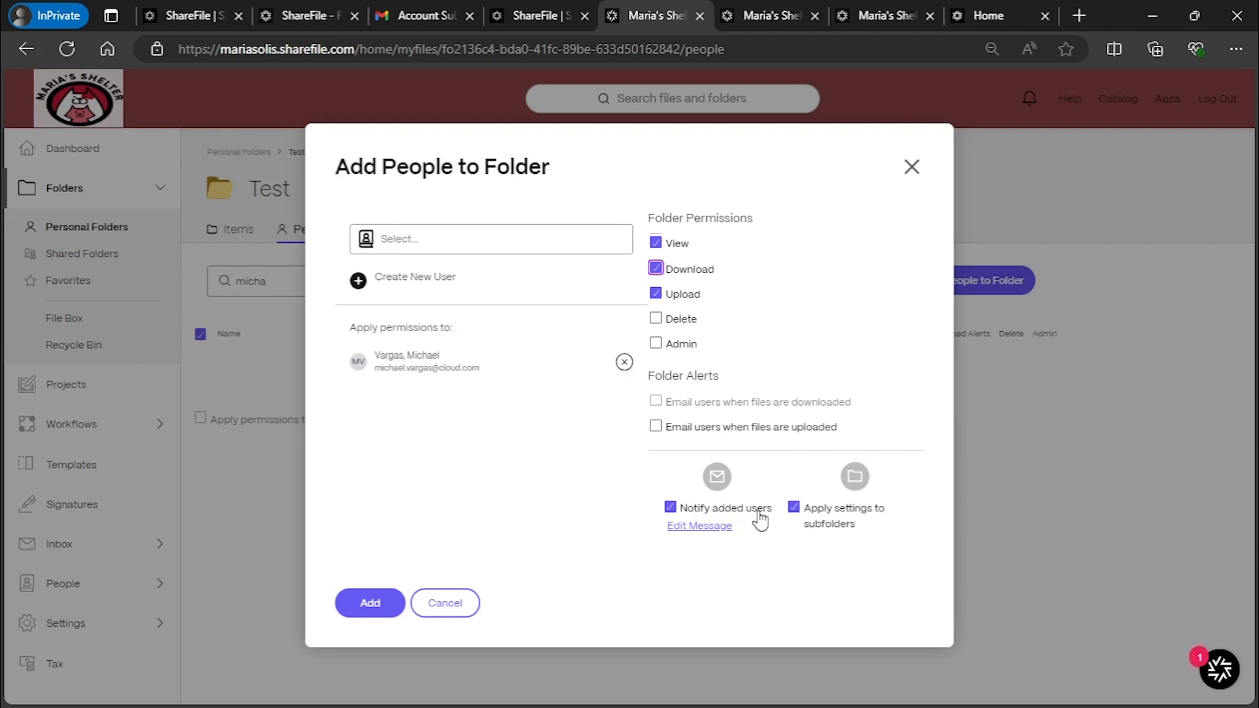
left_click(719, 526)
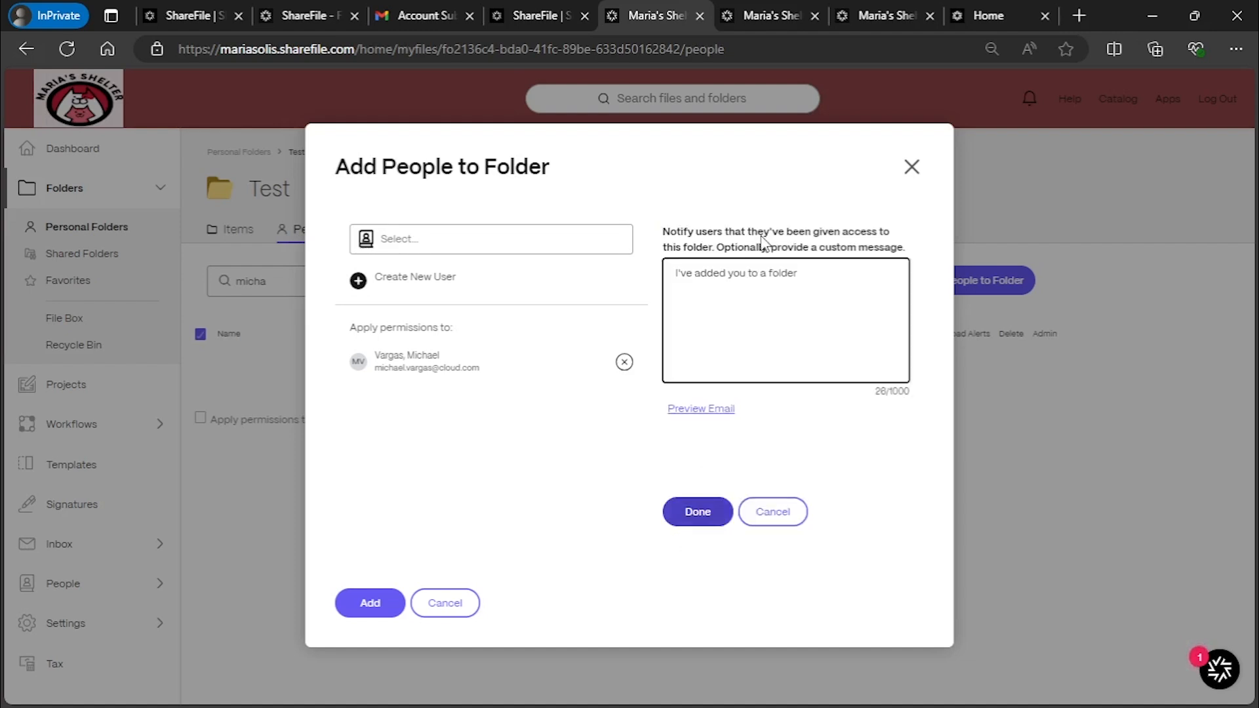
Keep the default message, uncheck Apply settings to subfolders, add the user, and open Shared Folders
left_click(838, 351)
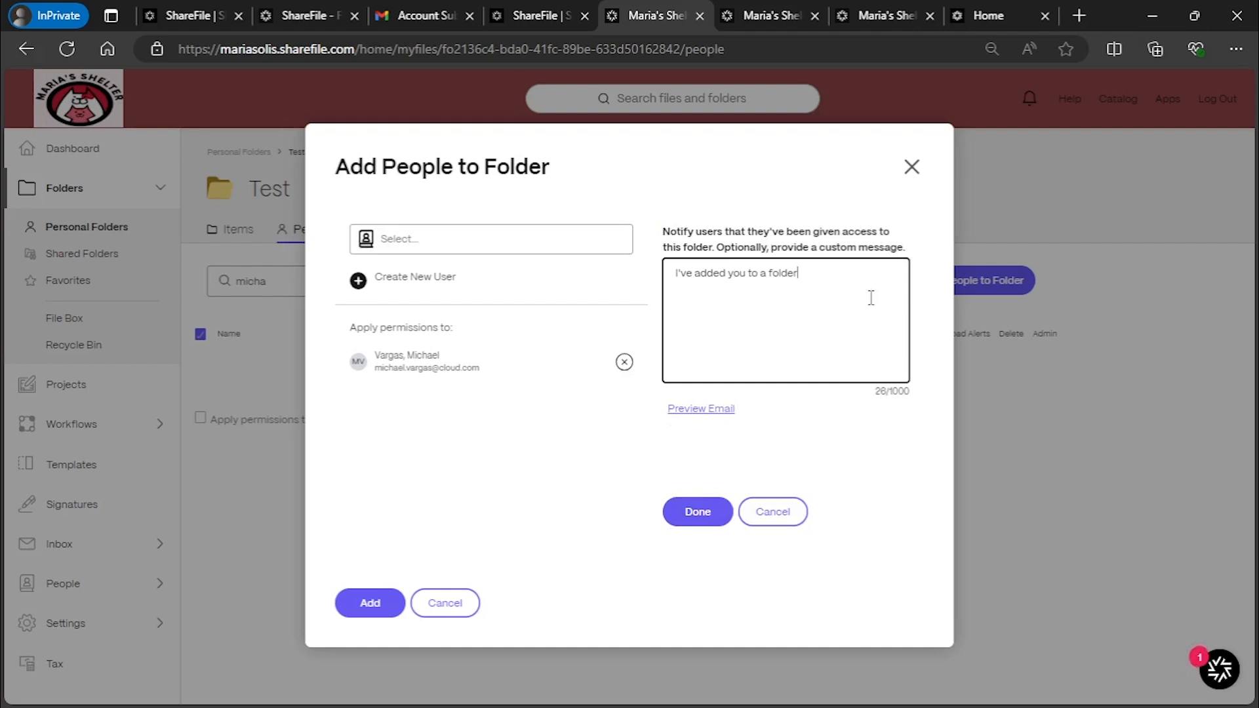
left_click(698, 512)
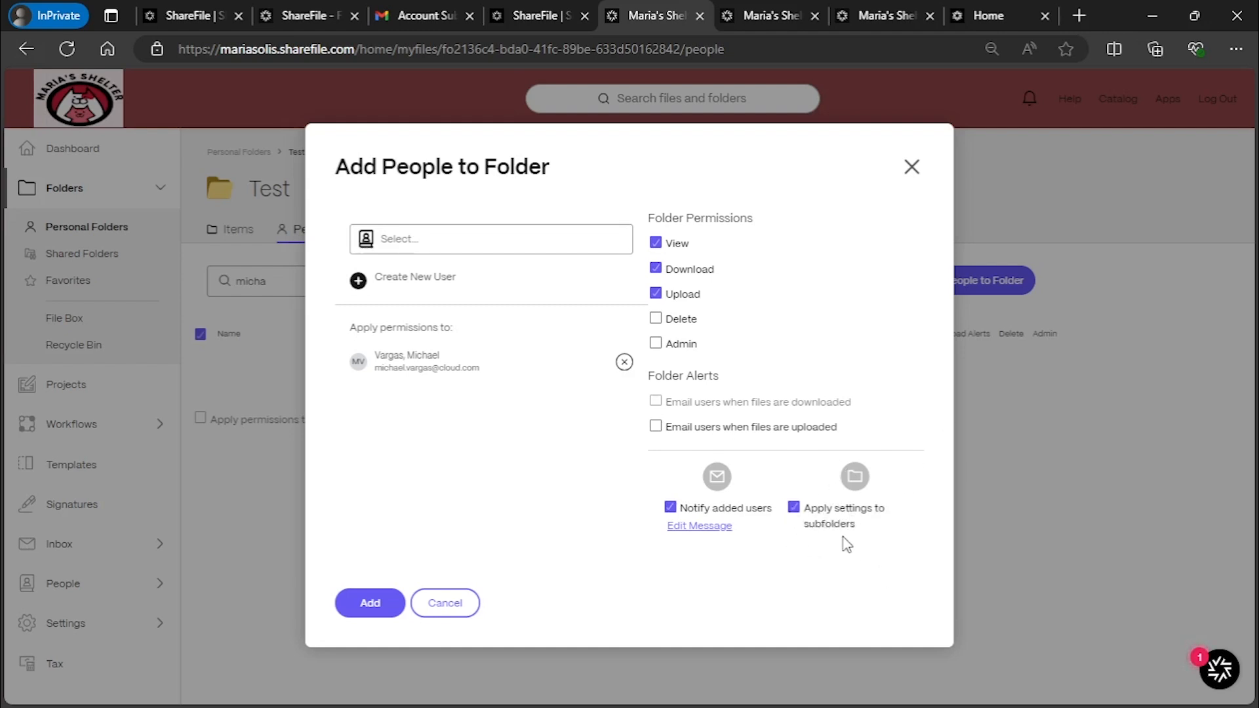
left_click(794, 509)
left_click(365, 602)
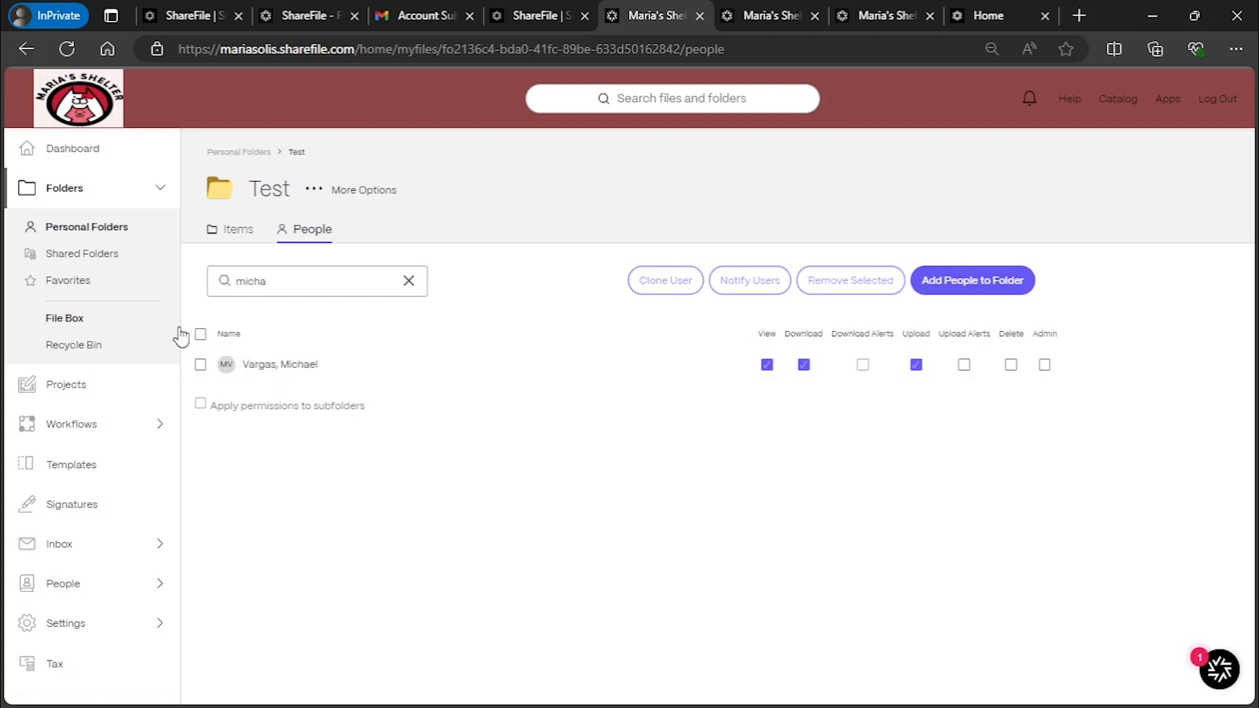
left_click(120, 255)
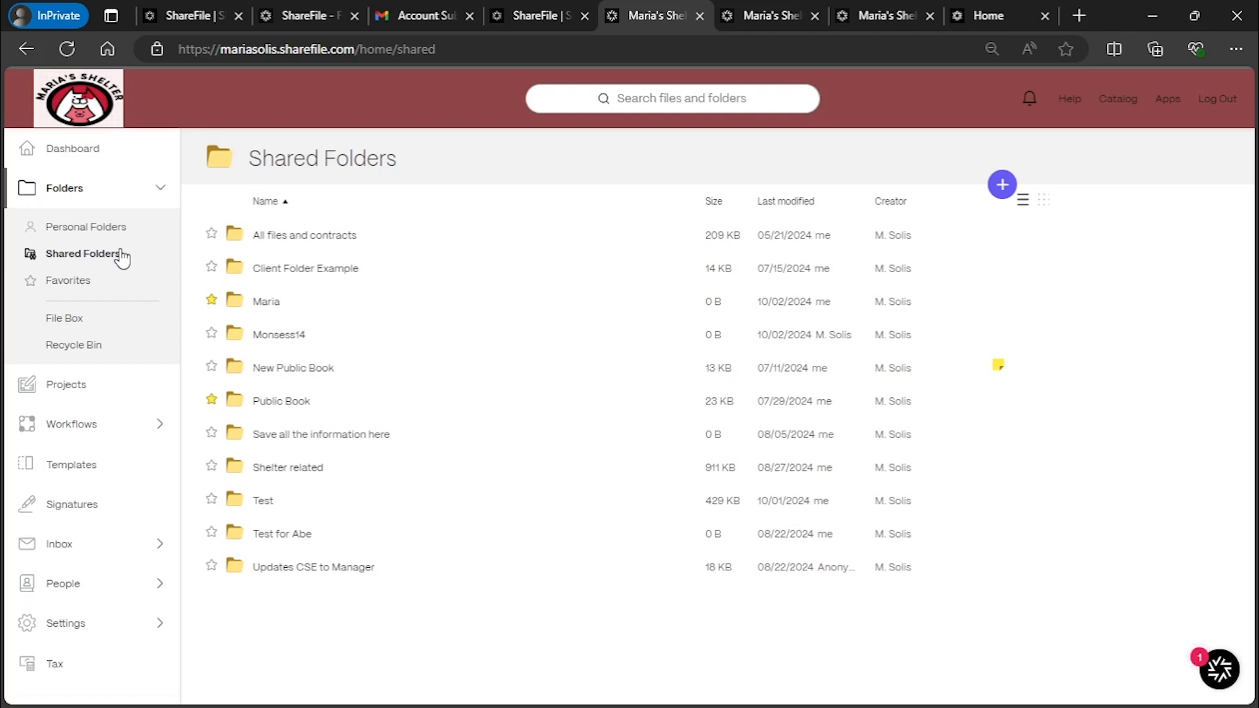
Star a shared folder as a favorite and bring up the Create Folder option
left_click(211, 301)
left_click(1001, 191)
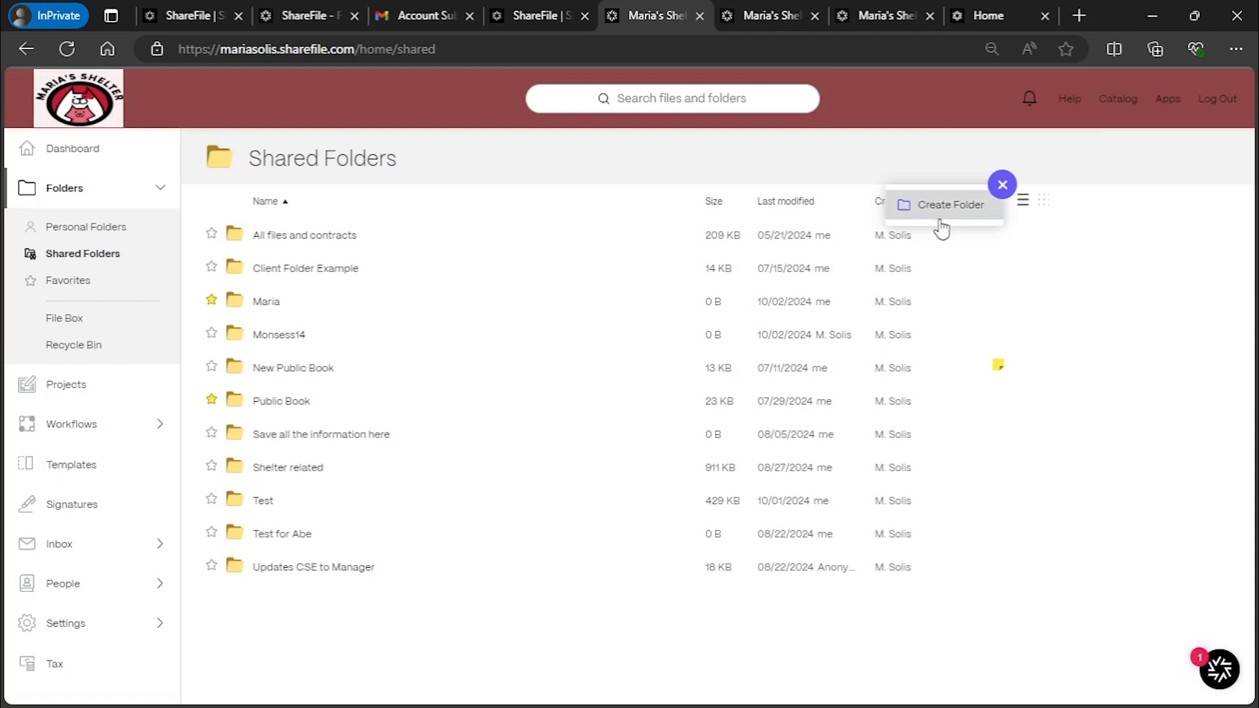
Sort folders by name descending, create an empty 'Marketing Materials' shared folder, and view its access list
left_click(472, 190)
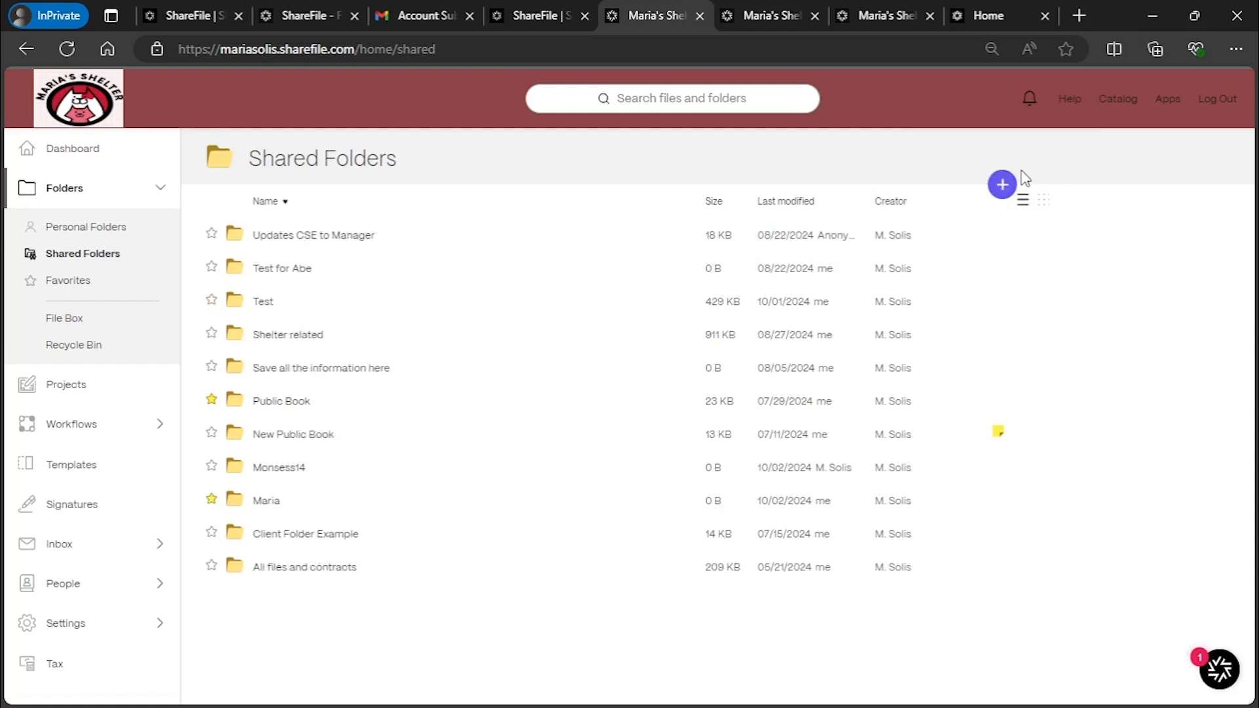
mouse_move(1002, 184)
left_click(982, 210)
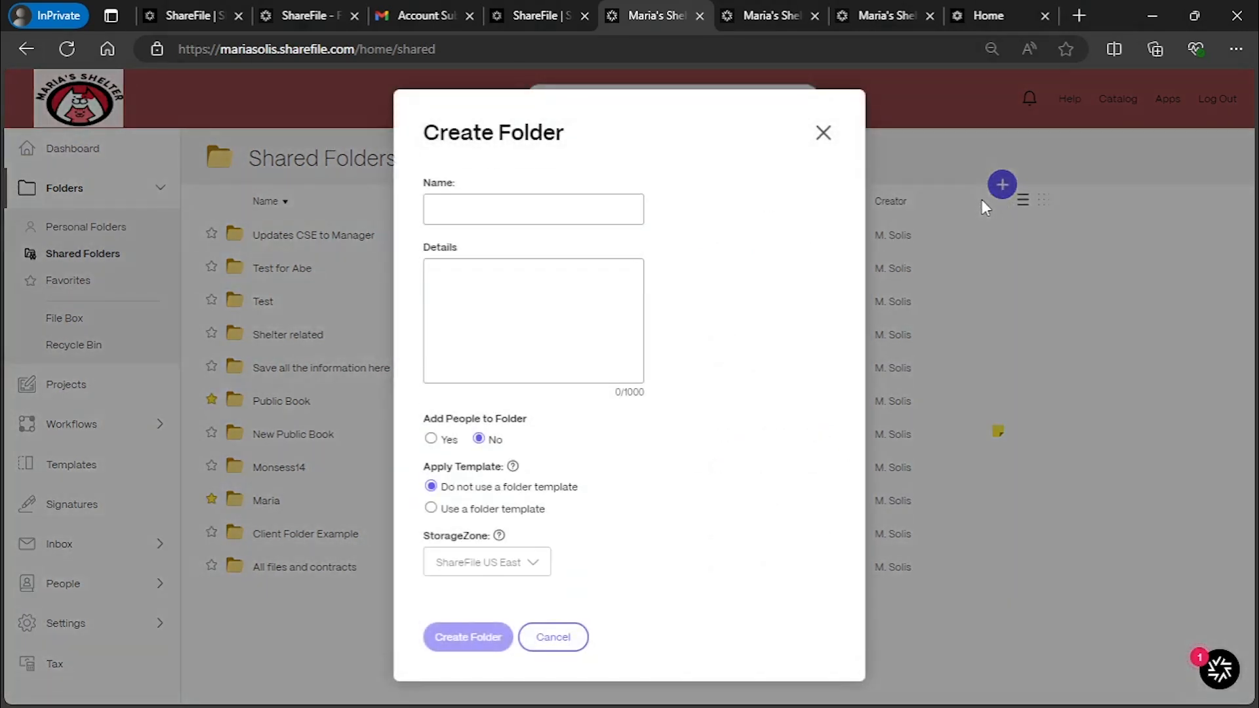
left_click(566, 209)
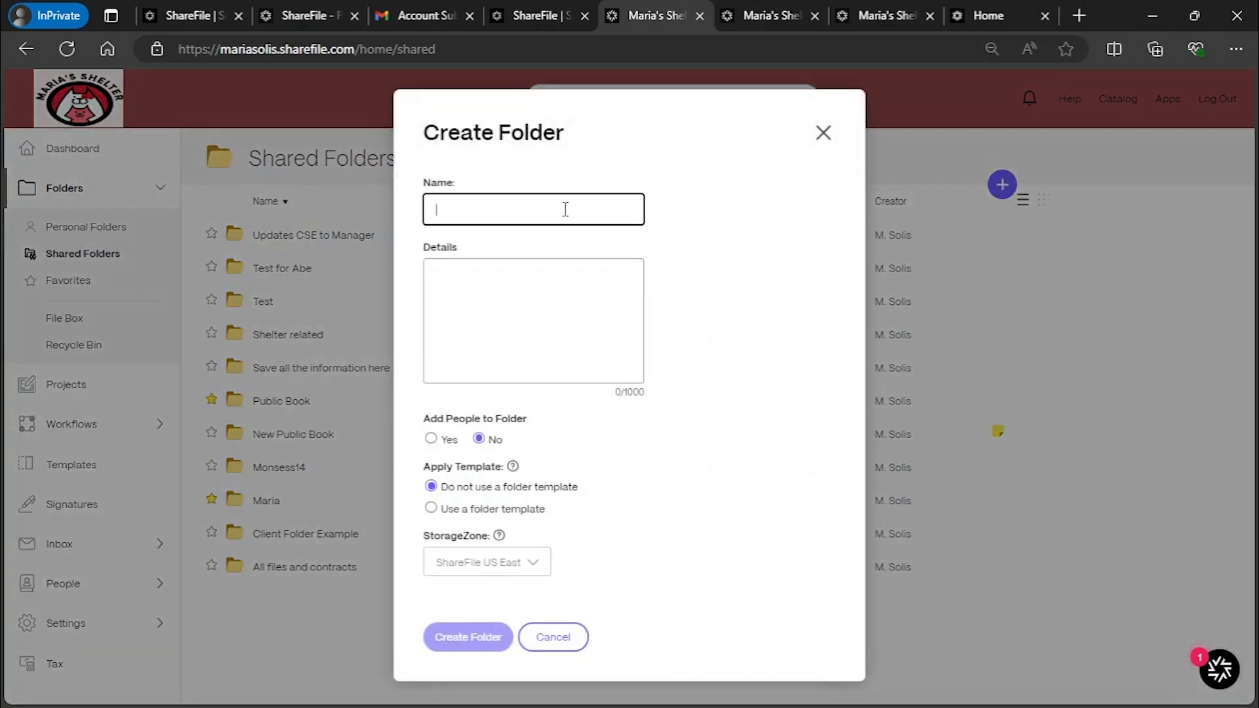
type("Mar")
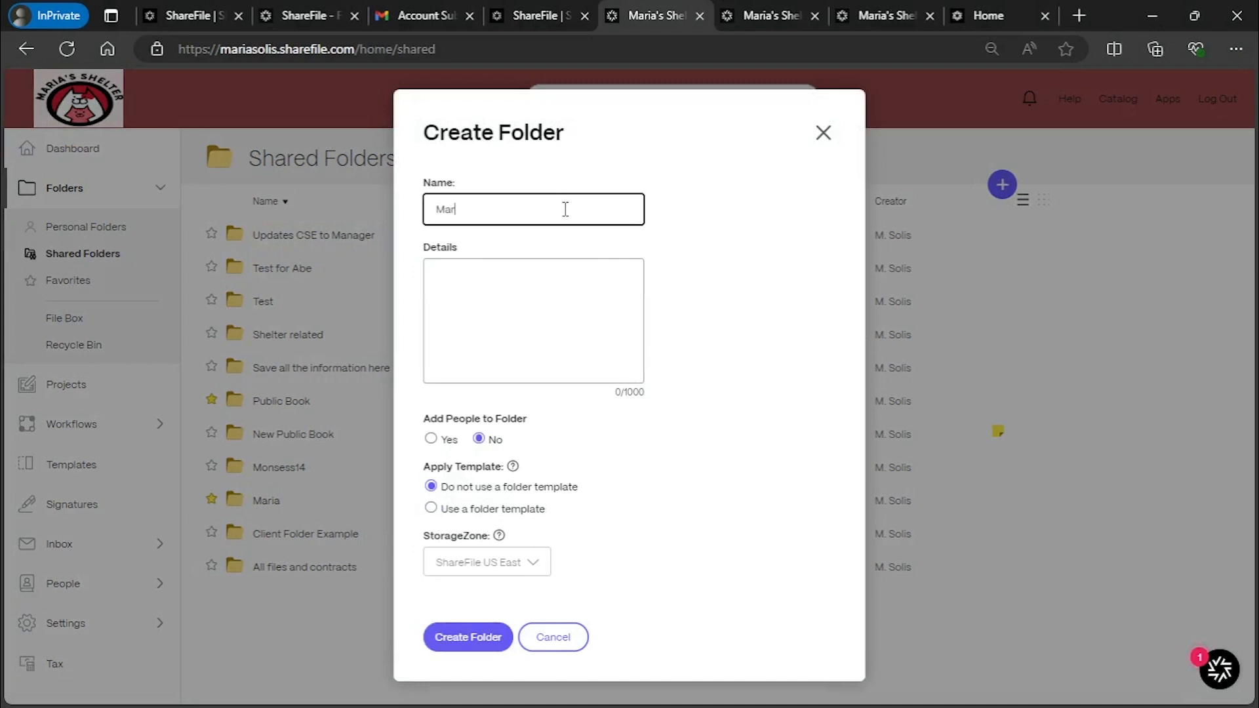
type("keting Materials")
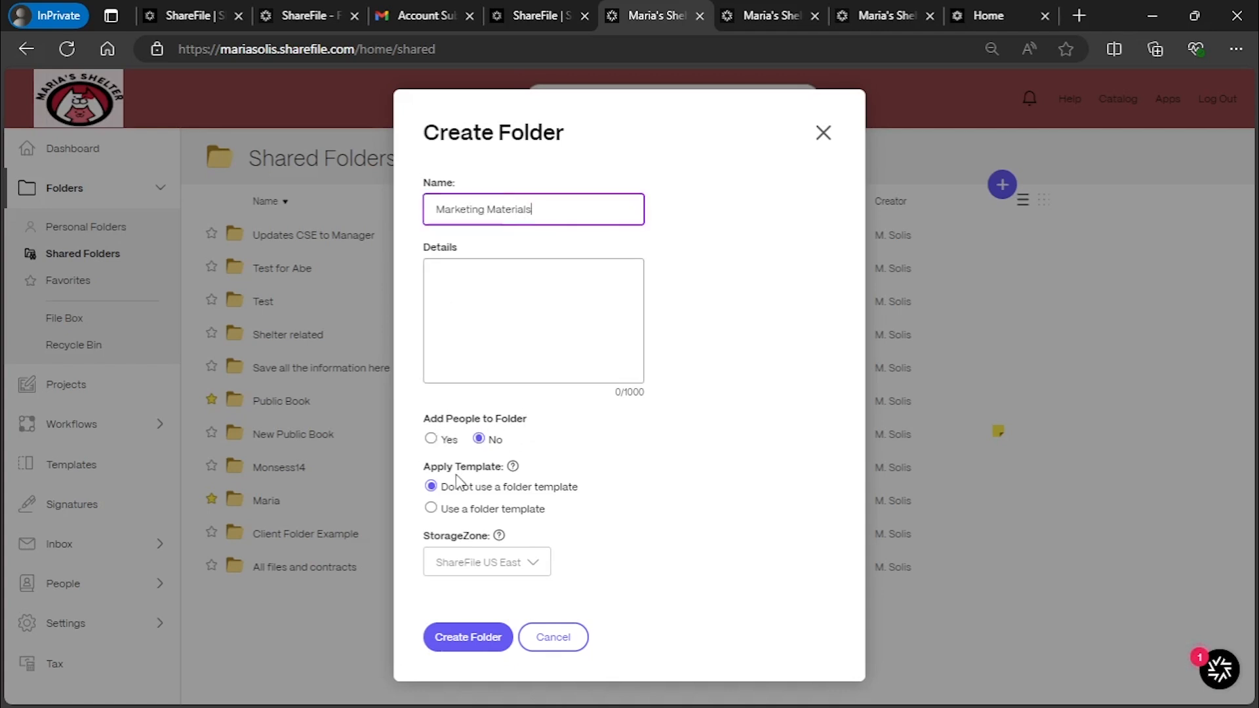
left_click(538, 304)
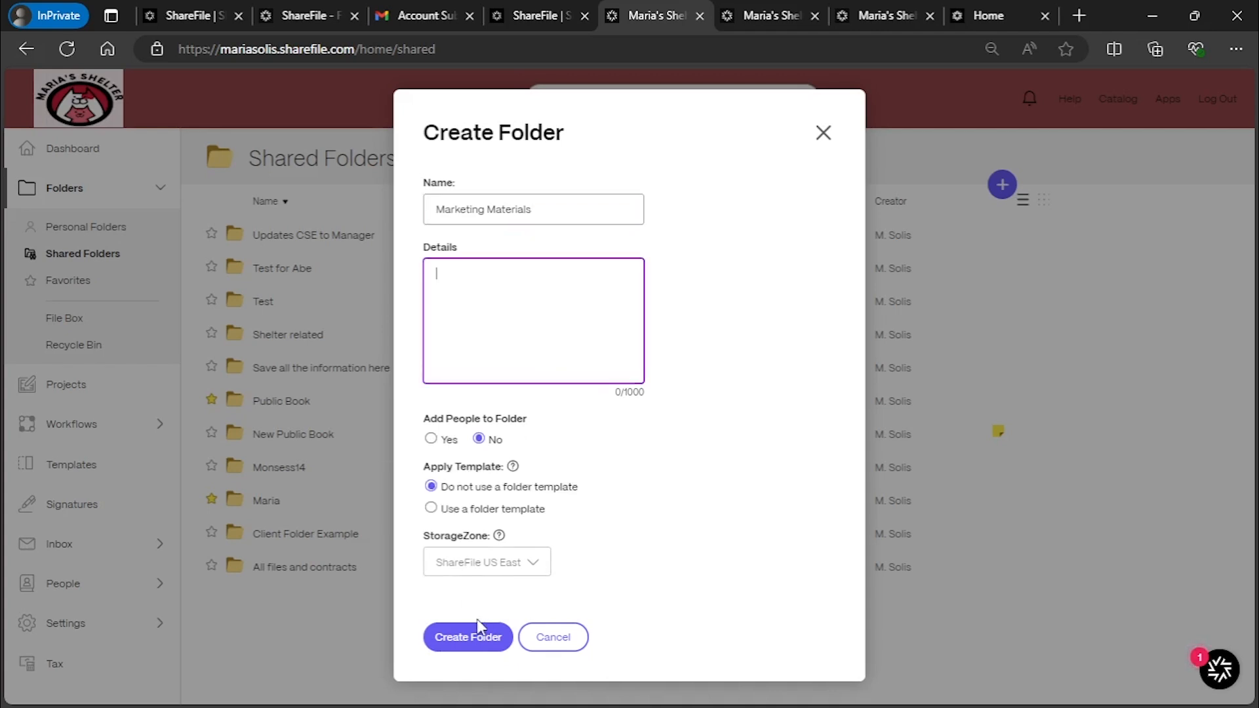
left_click(590, 191)
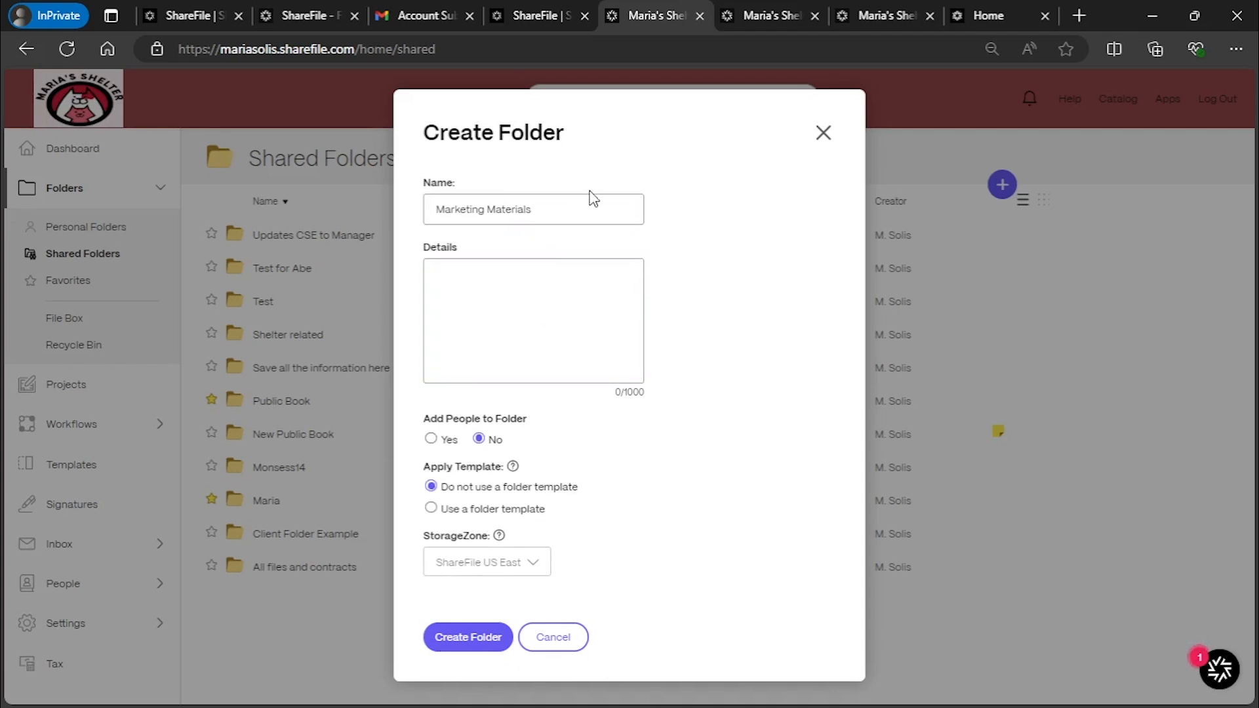
left_click(492, 639)
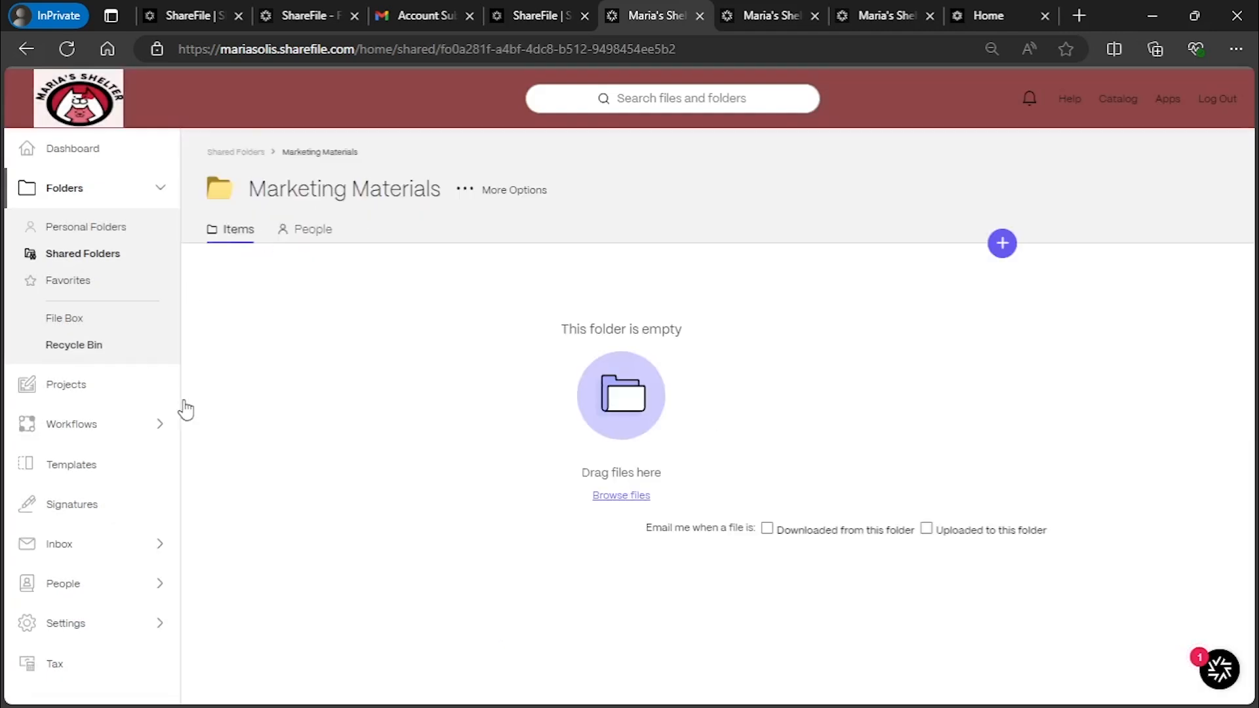
left_click(324, 236)
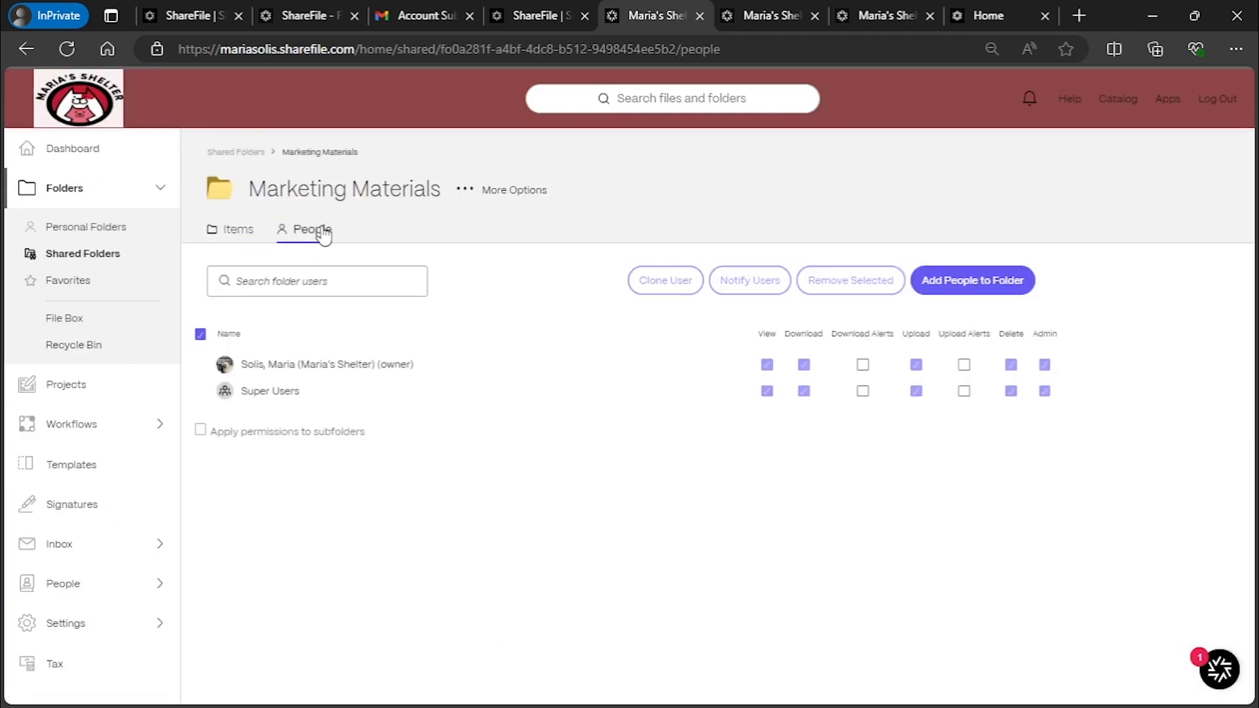
left_click(465, 194)
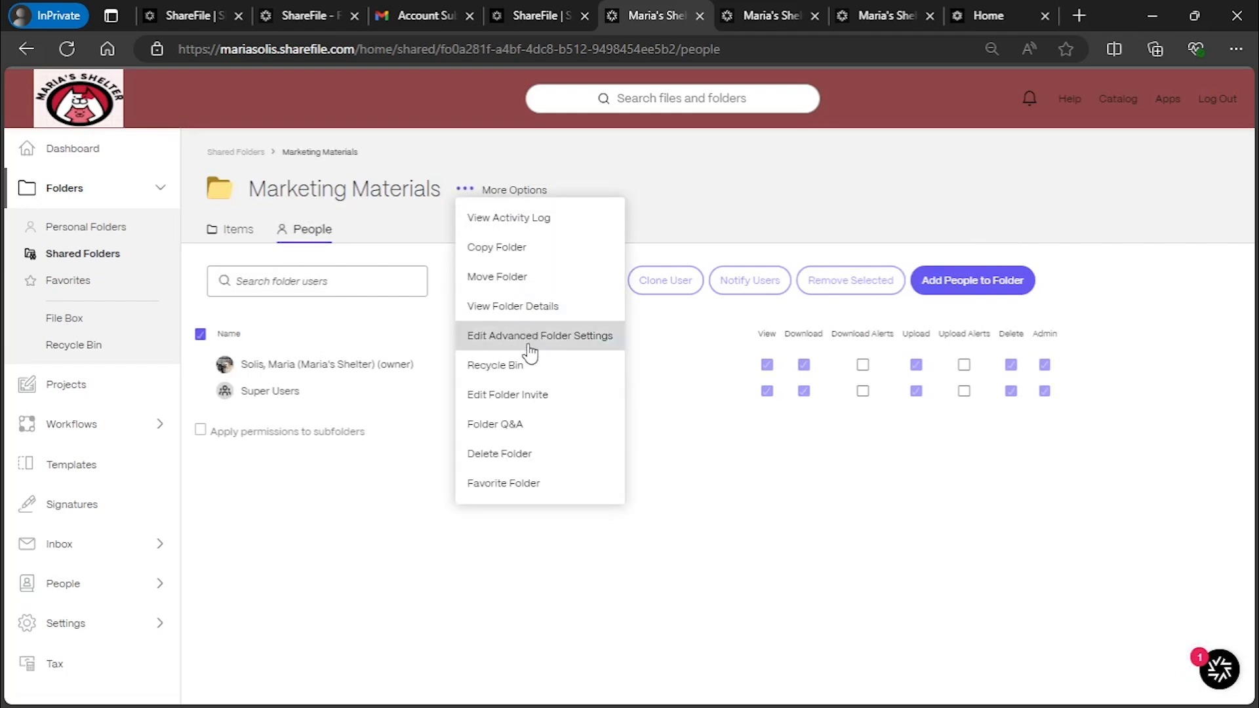
Queue SF SFDC_data (13).csv for upload into the Marketing Materials folder
left_click(682, 219)
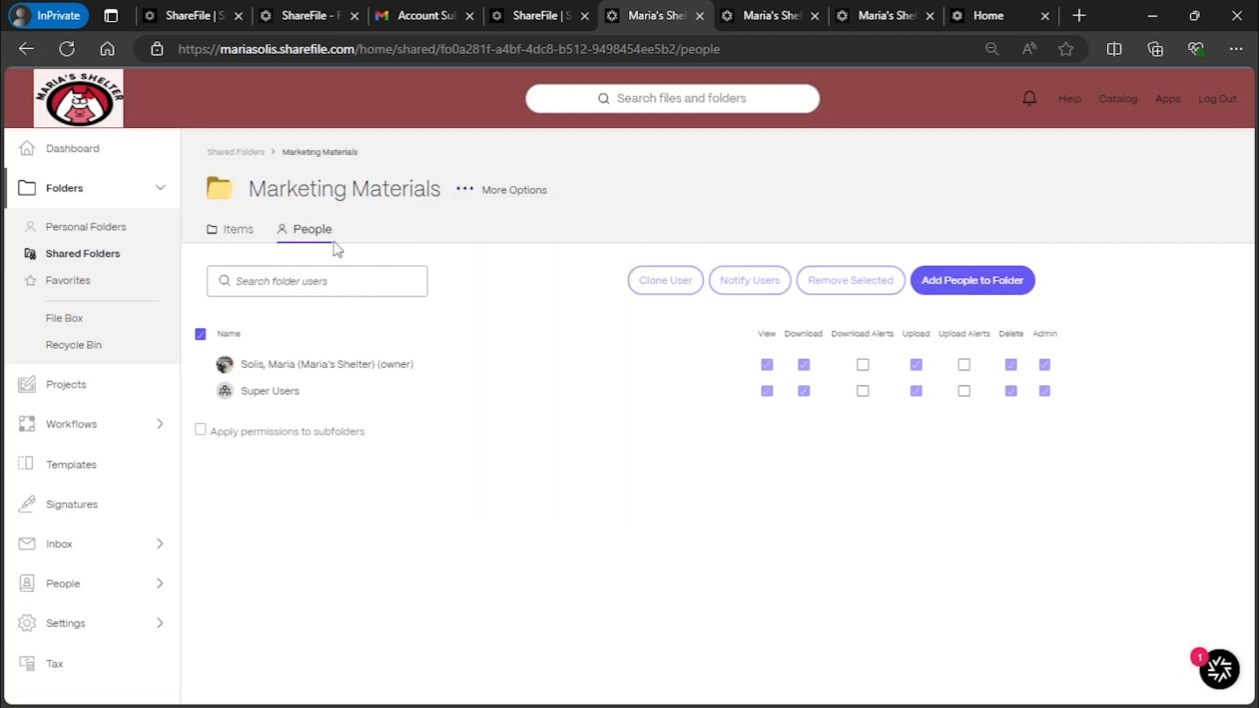
left_click(243, 234)
left_click(998, 256)
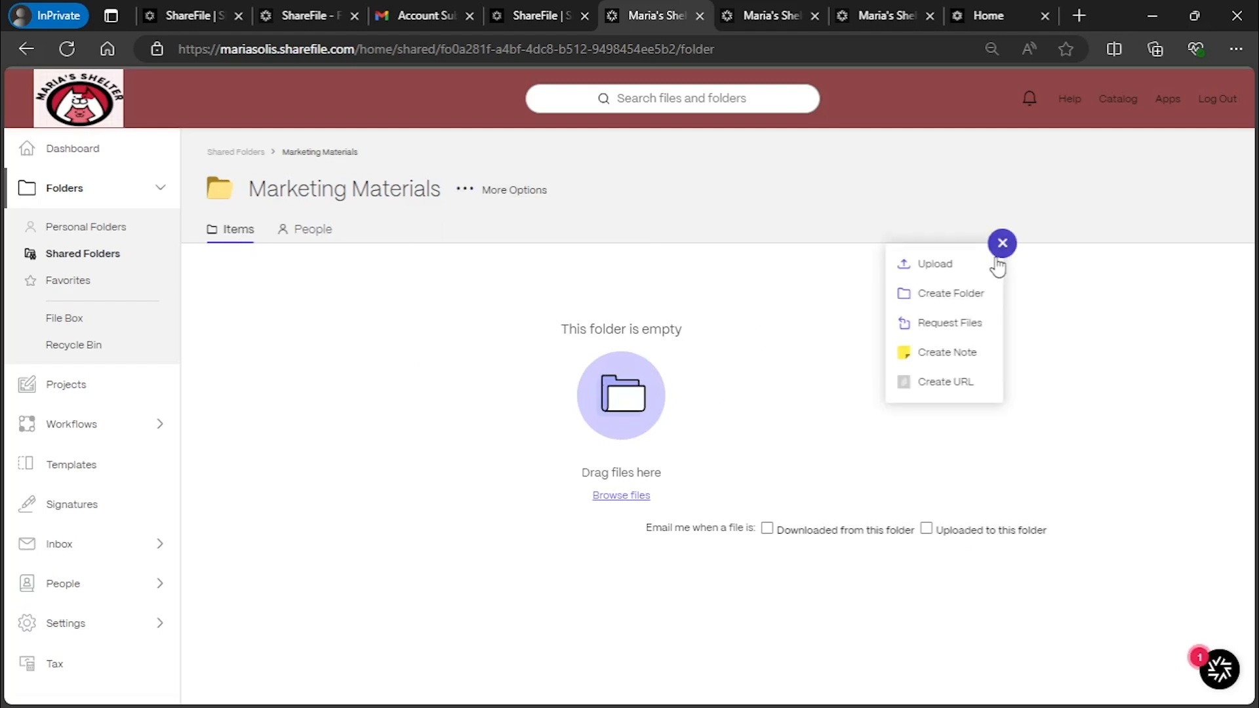
left_click(935, 268)
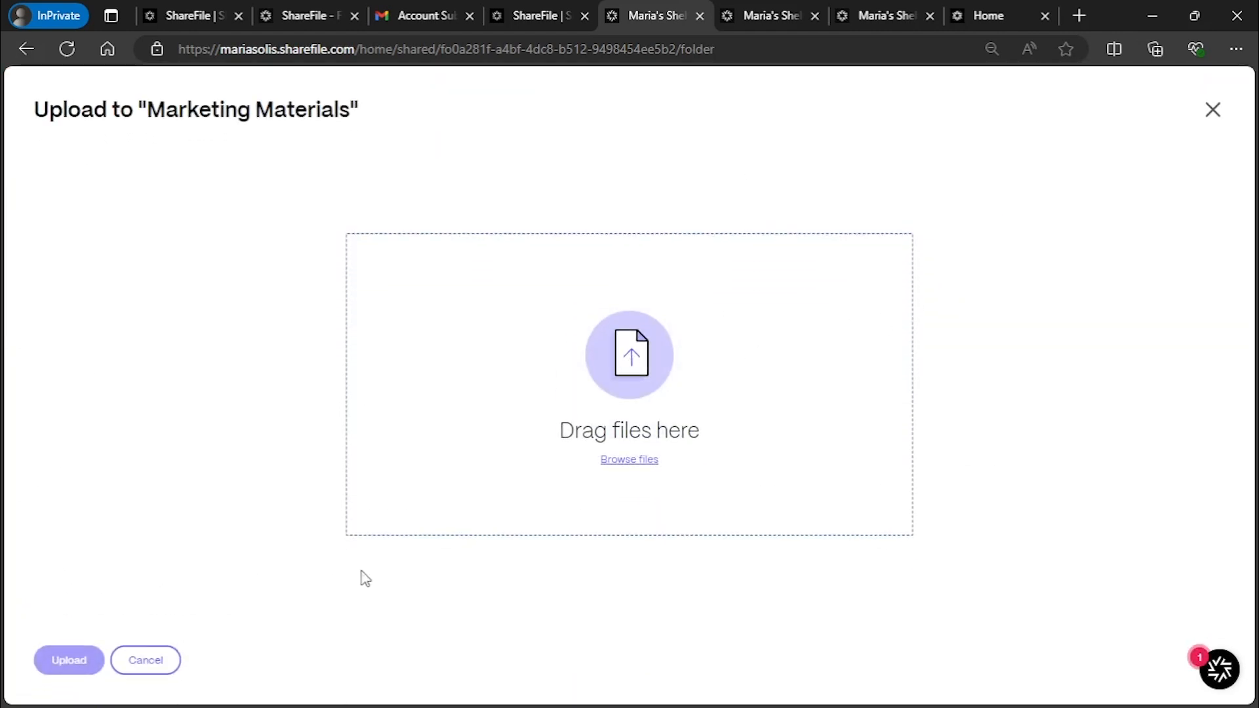
left_click(637, 460)
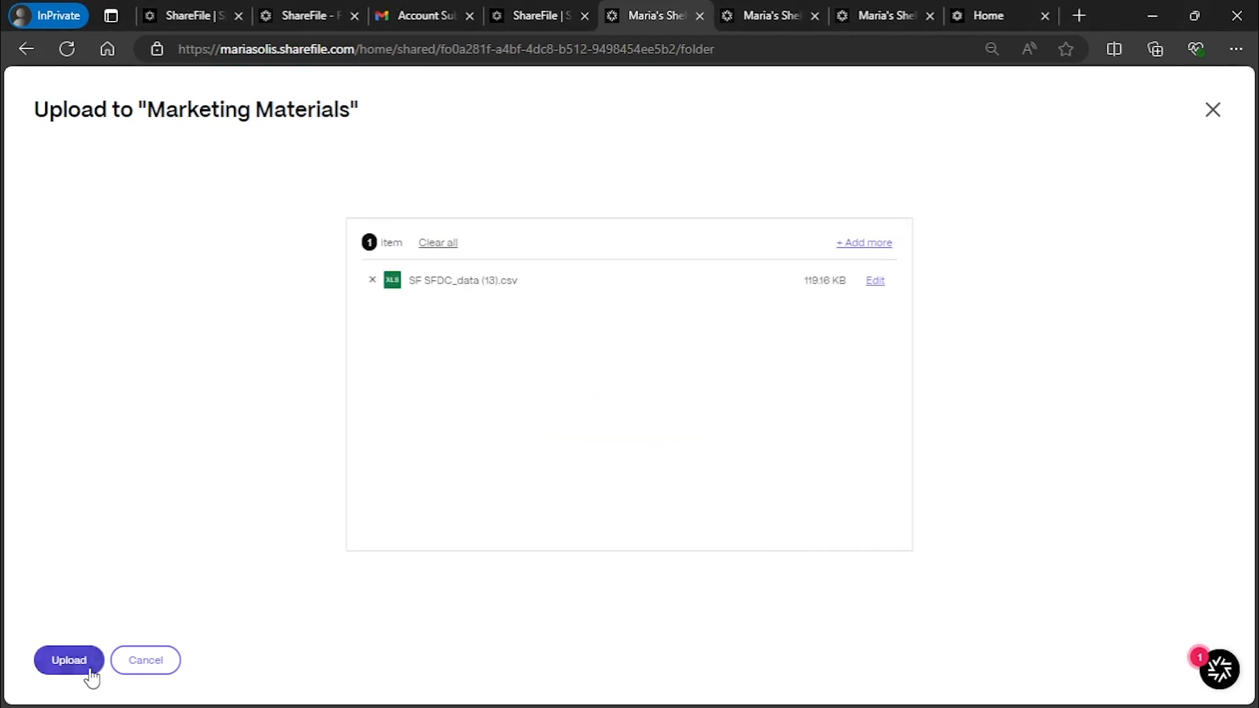
left_click(86, 669)
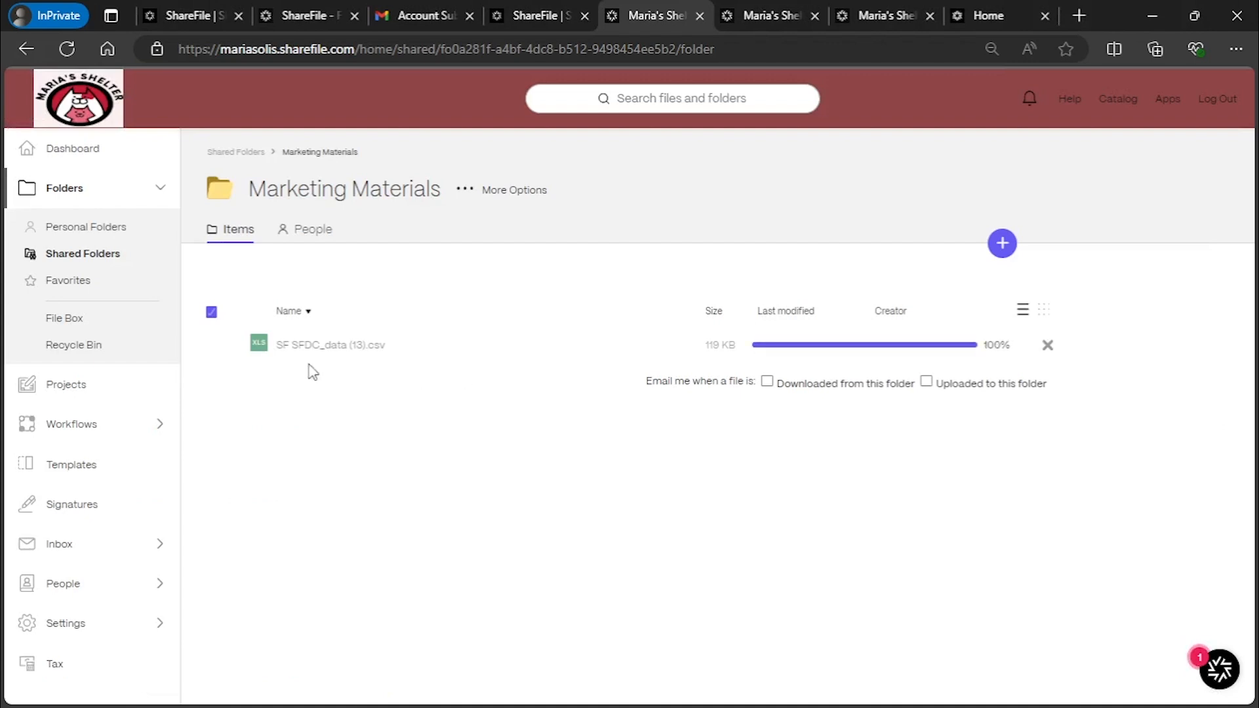
Create a 'Brochures' subfolder inside Marketing Materials and return to Marketing Materials
left_click(1002, 244)
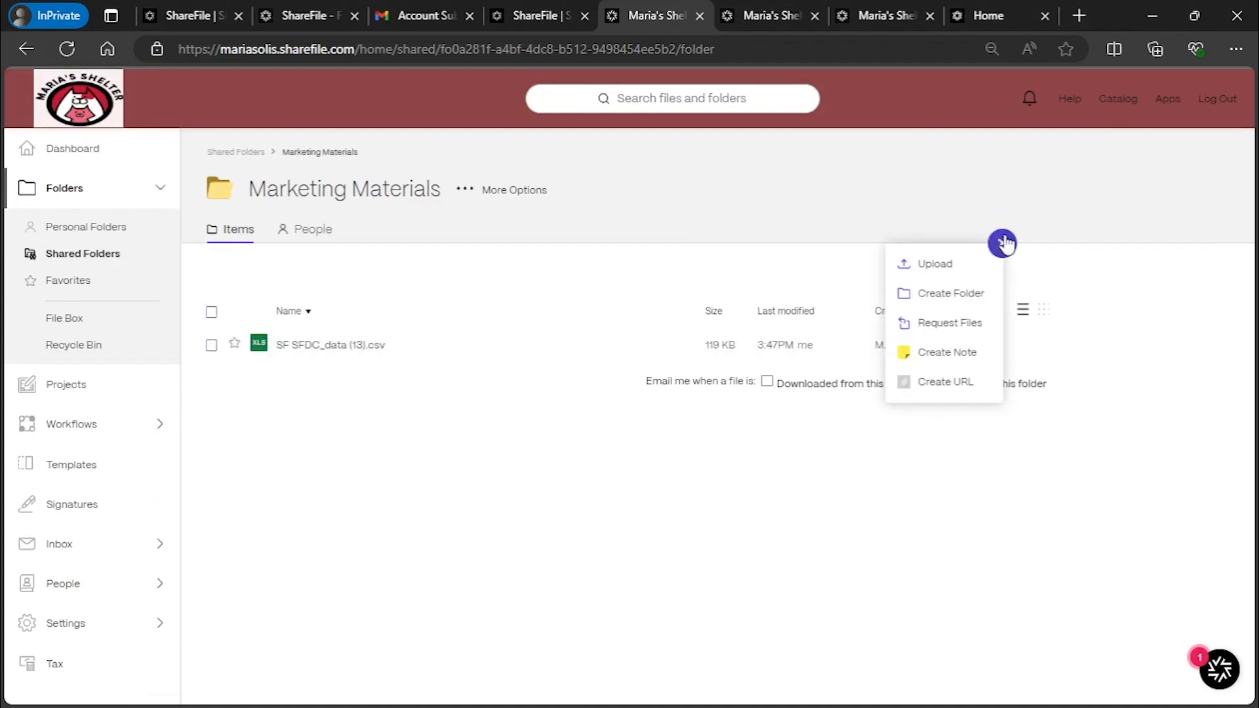
left_click(969, 291)
left_click(490, 234)
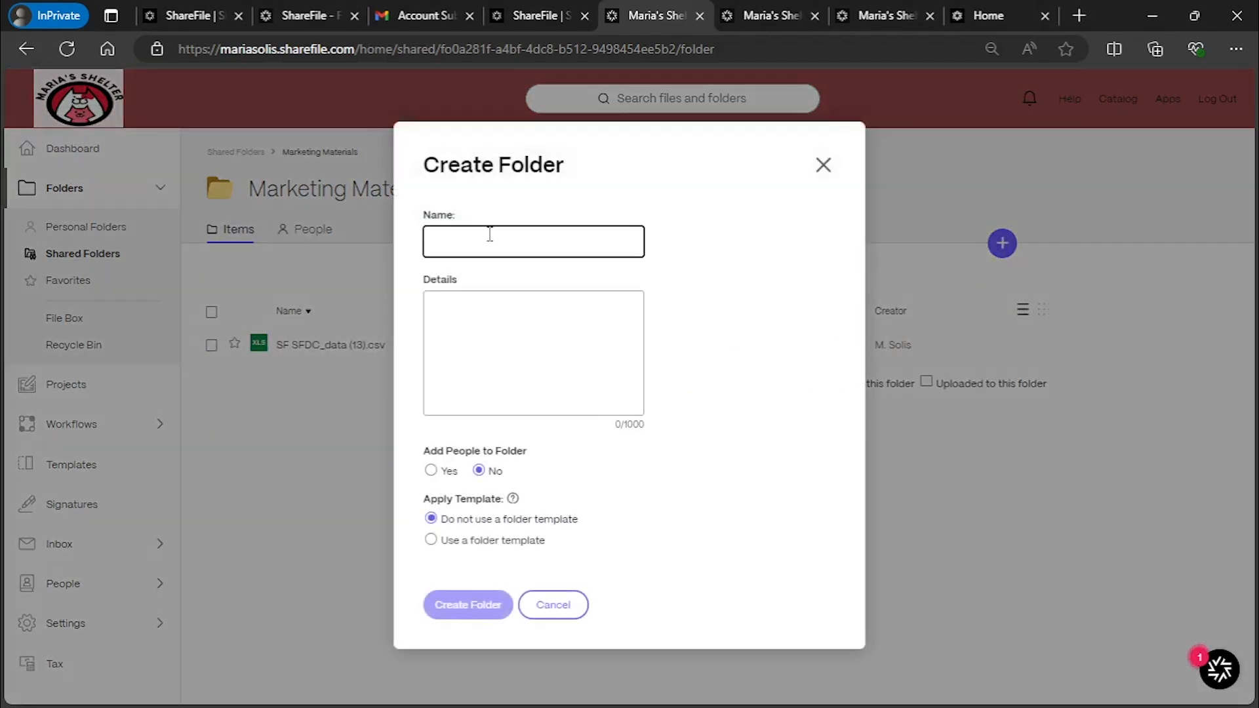
type("Brochures")
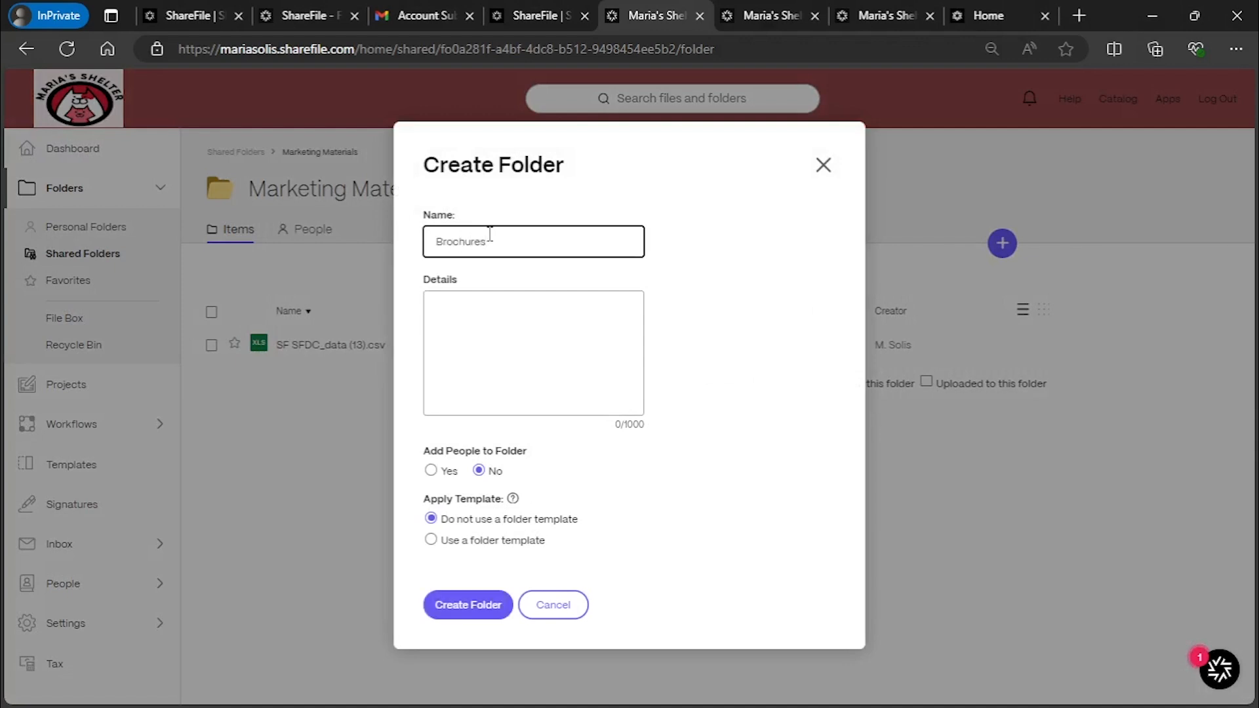
left_click(469, 608)
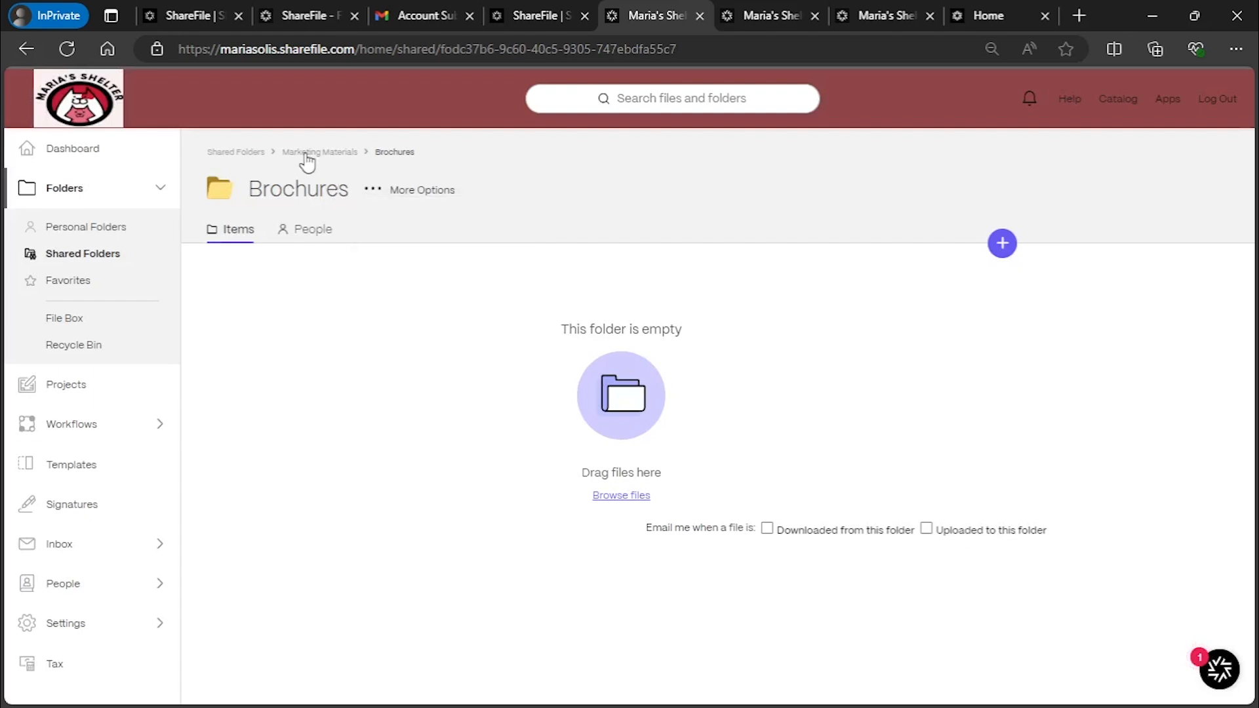
left_click(307, 155)
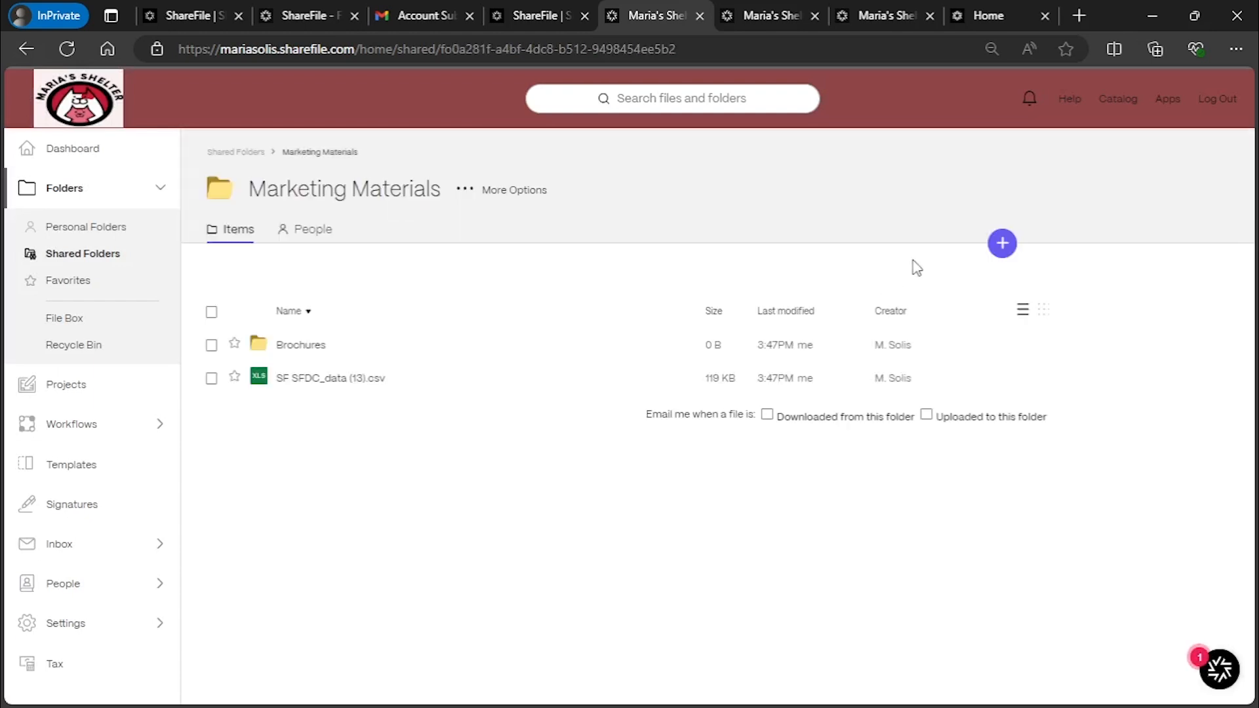
Create a second subfolder named 'Presentations' in Marketing Materials
left_click(1001, 244)
left_click(968, 289)
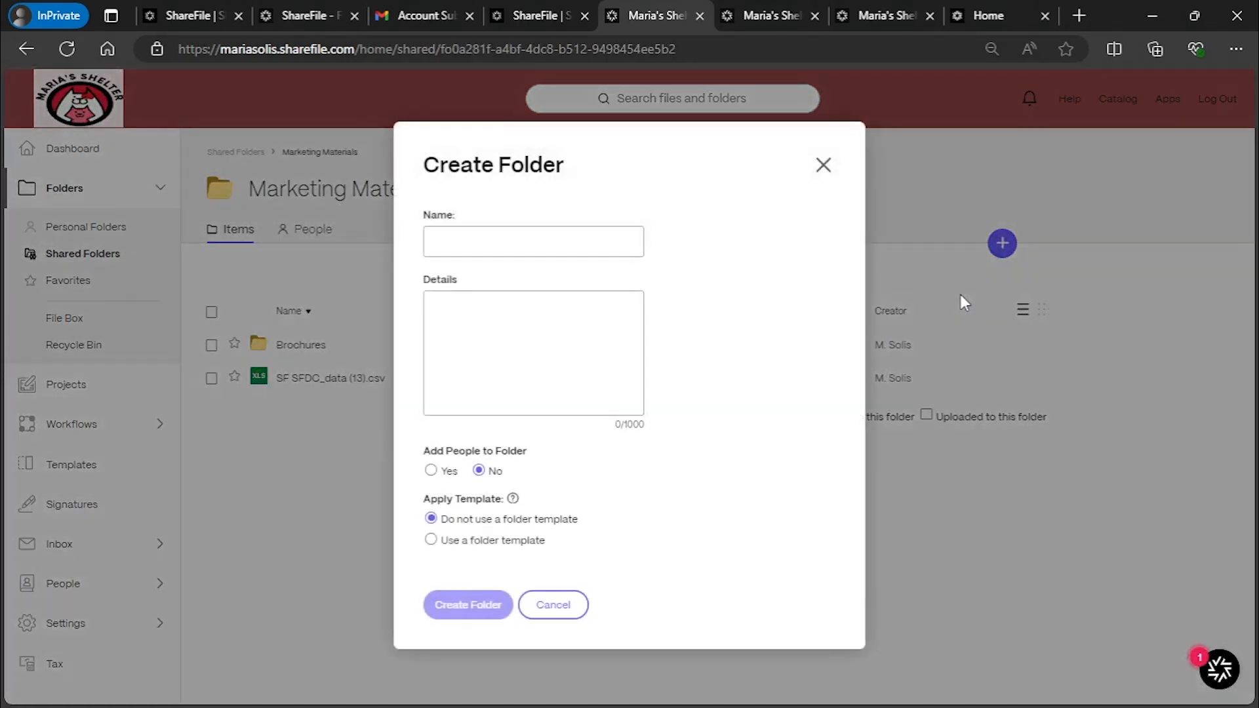
left_click(543, 240)
type("P")
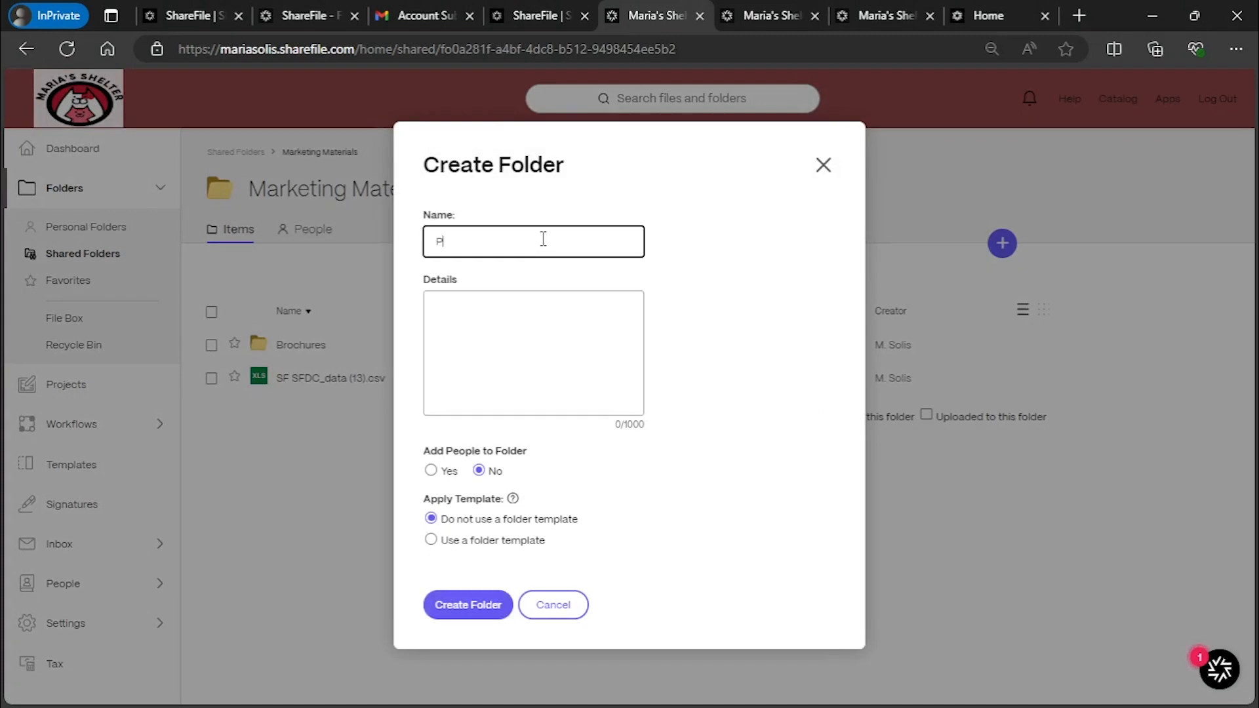
type("resentations")
left_click(486, 600)
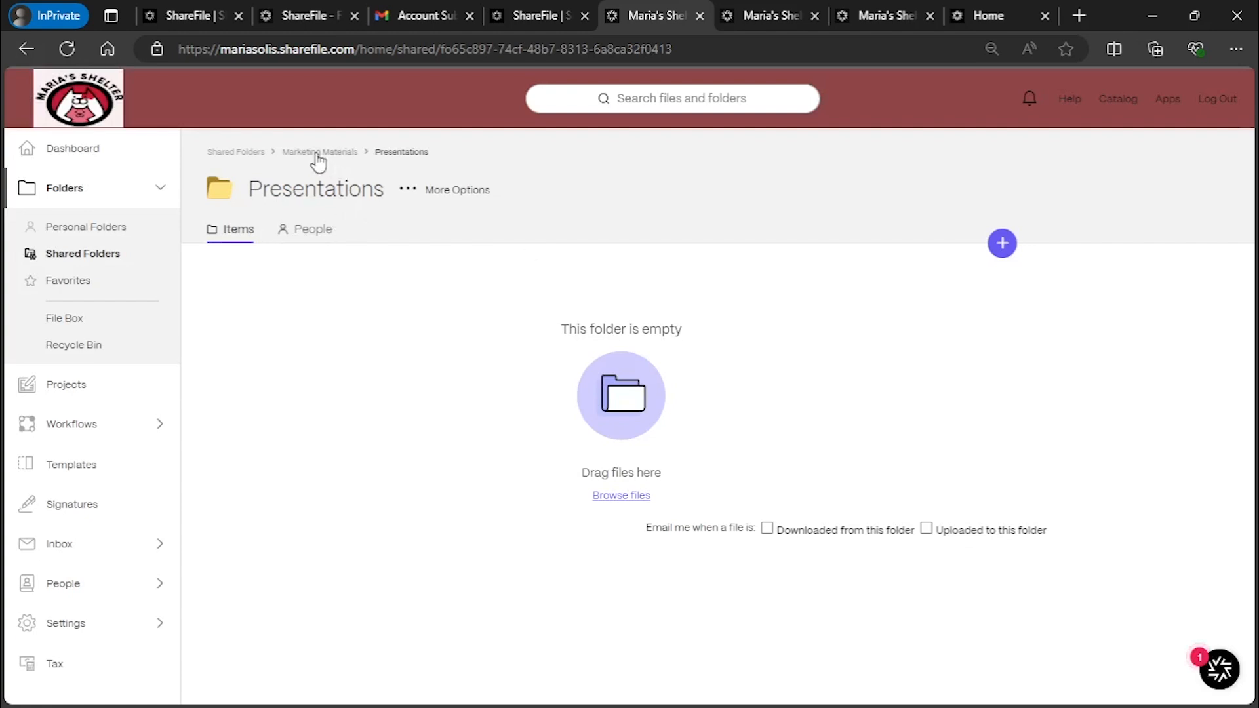
left_click(318, 153)
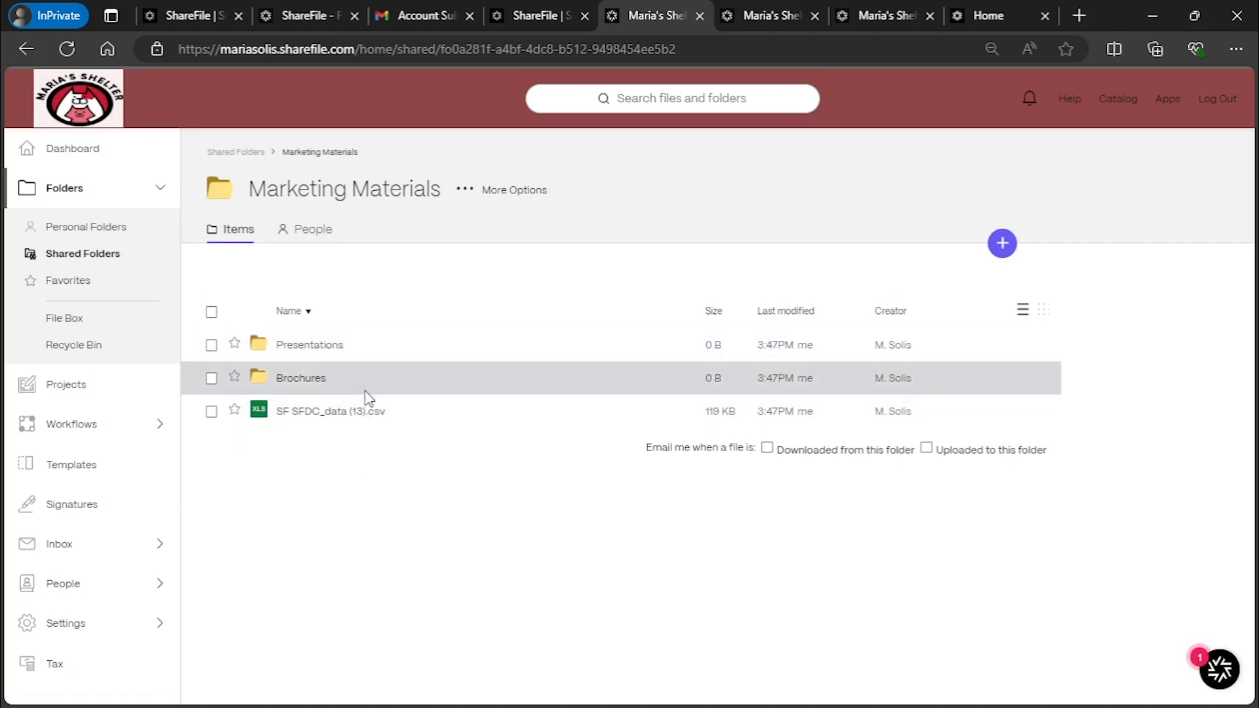
left_click(309, 237)
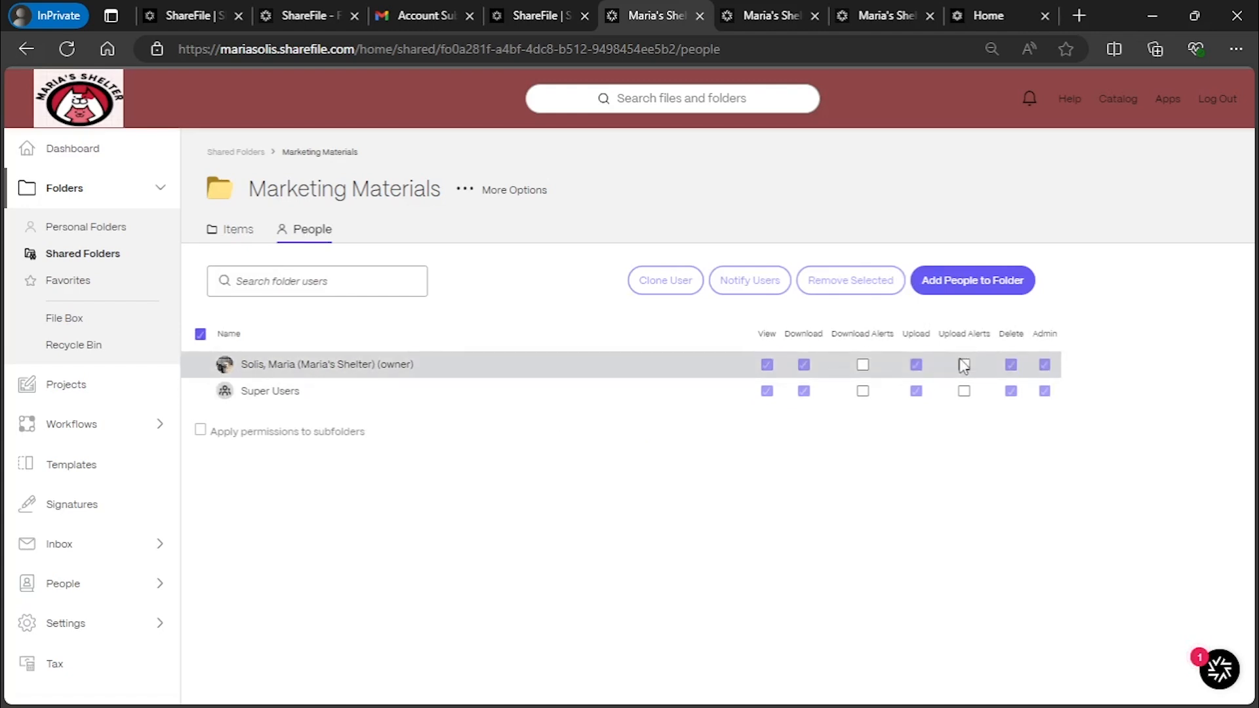
left_click(235, 231)
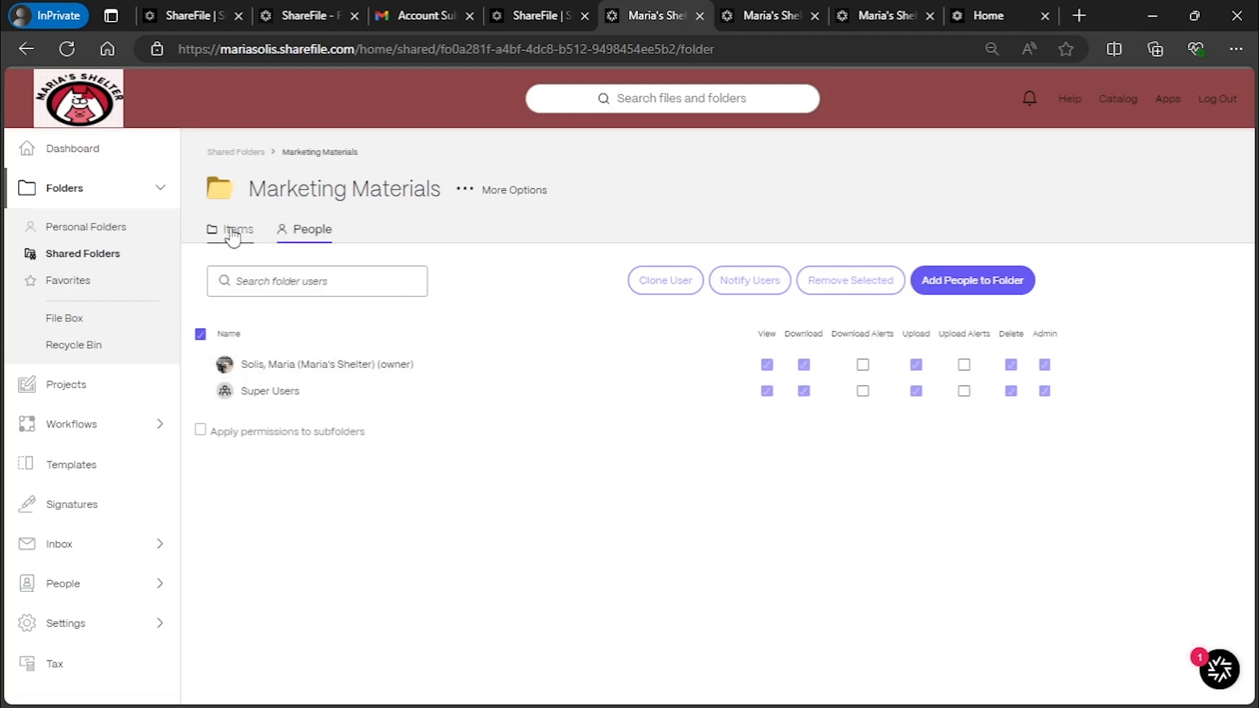
left_click(471, 191)
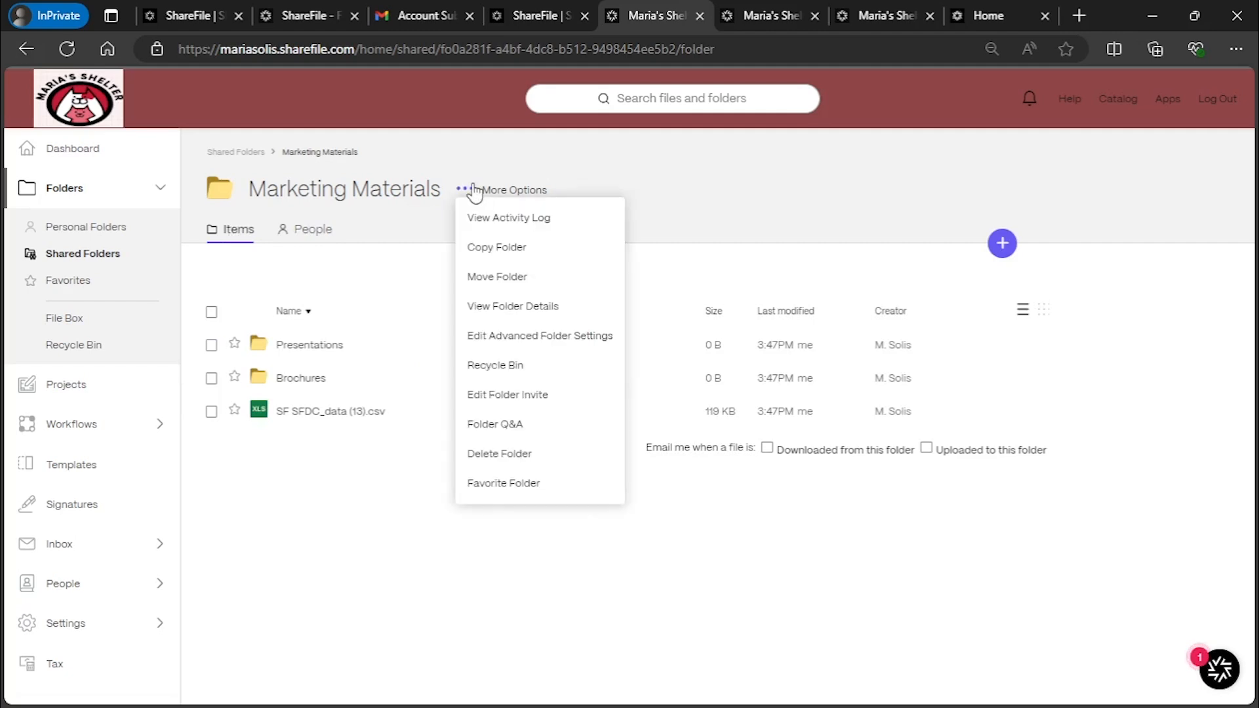
left_click(568, 351)
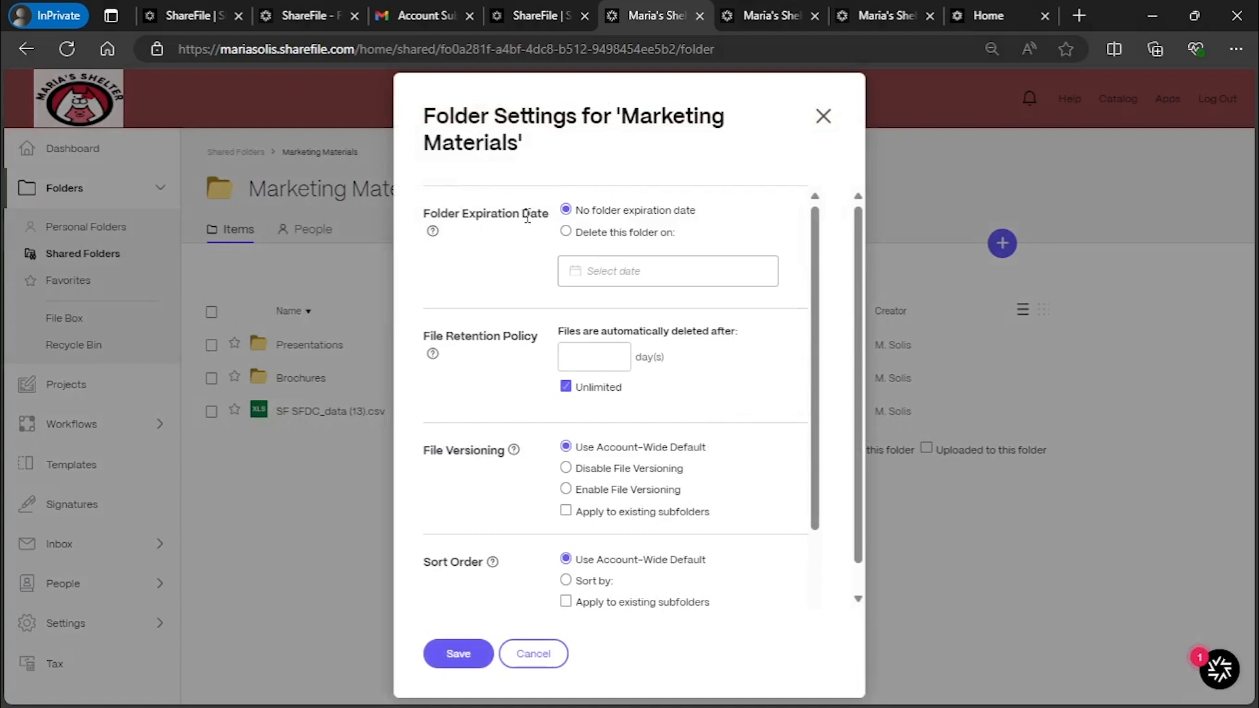
scroll(498, 383, "down", 2)
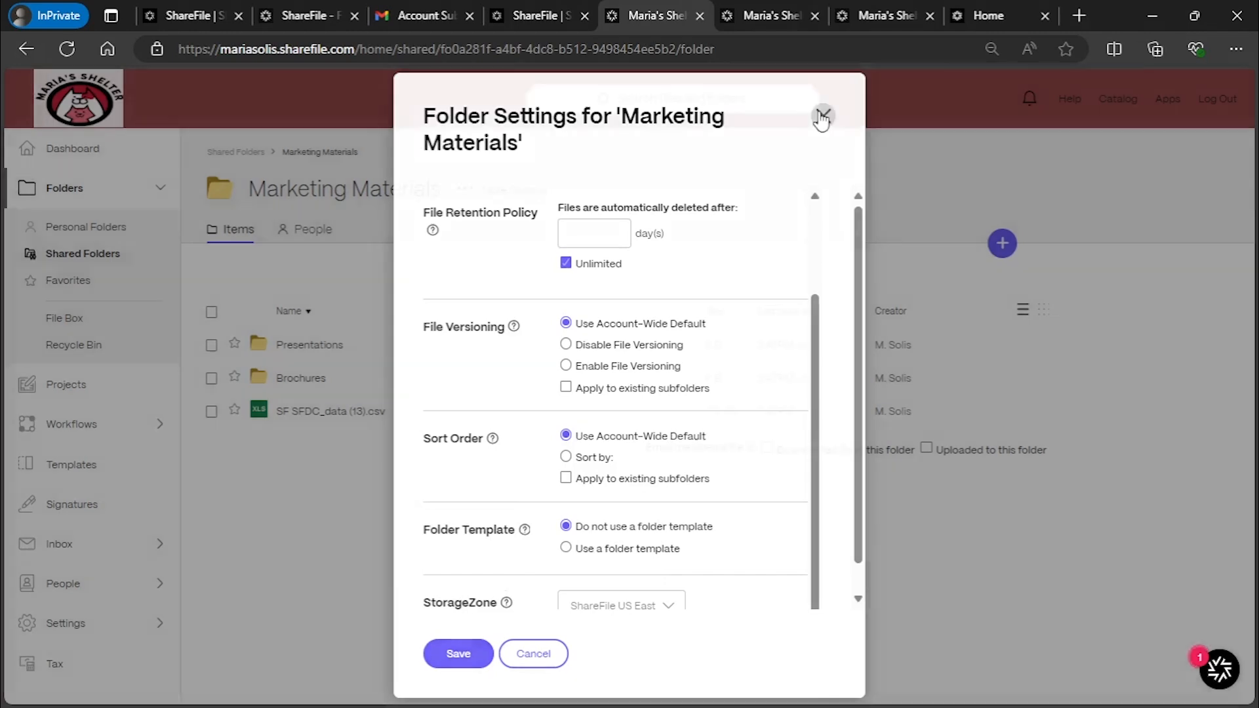
left_click(822, 117)
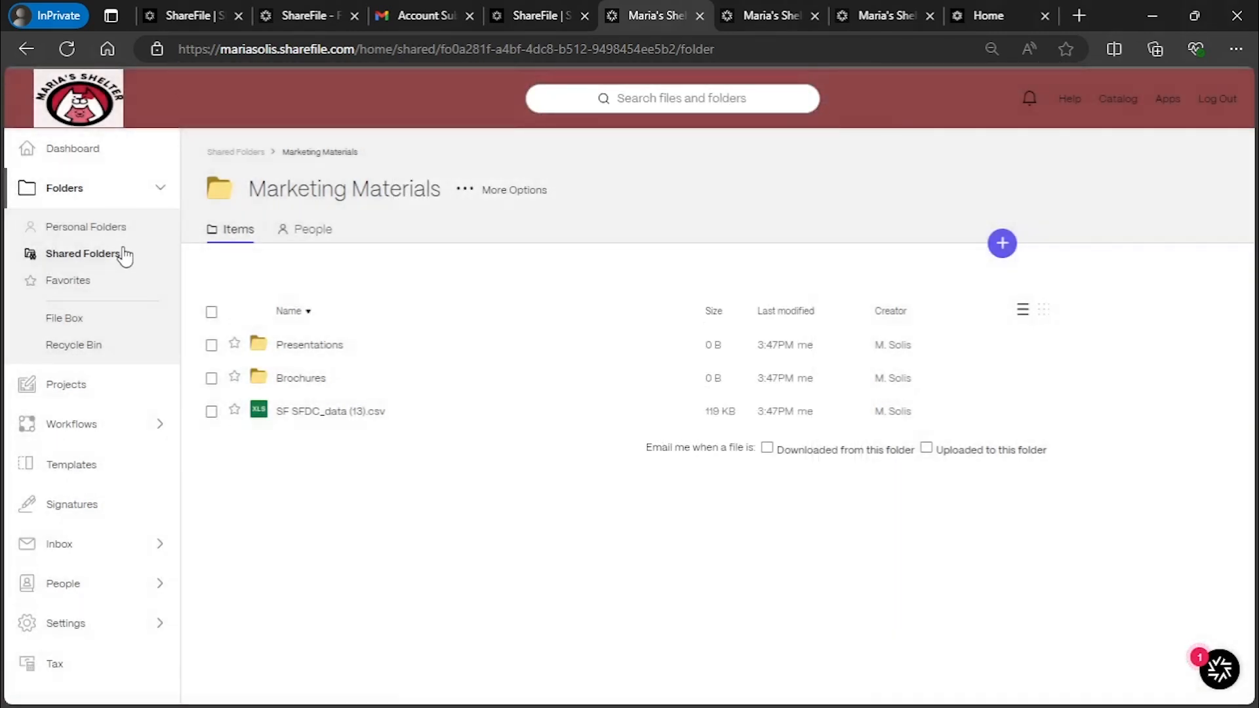
Star the Test for Abe shared folder, confirm it appears in Favorites, then return to the dashboard
left_click(82, 280)
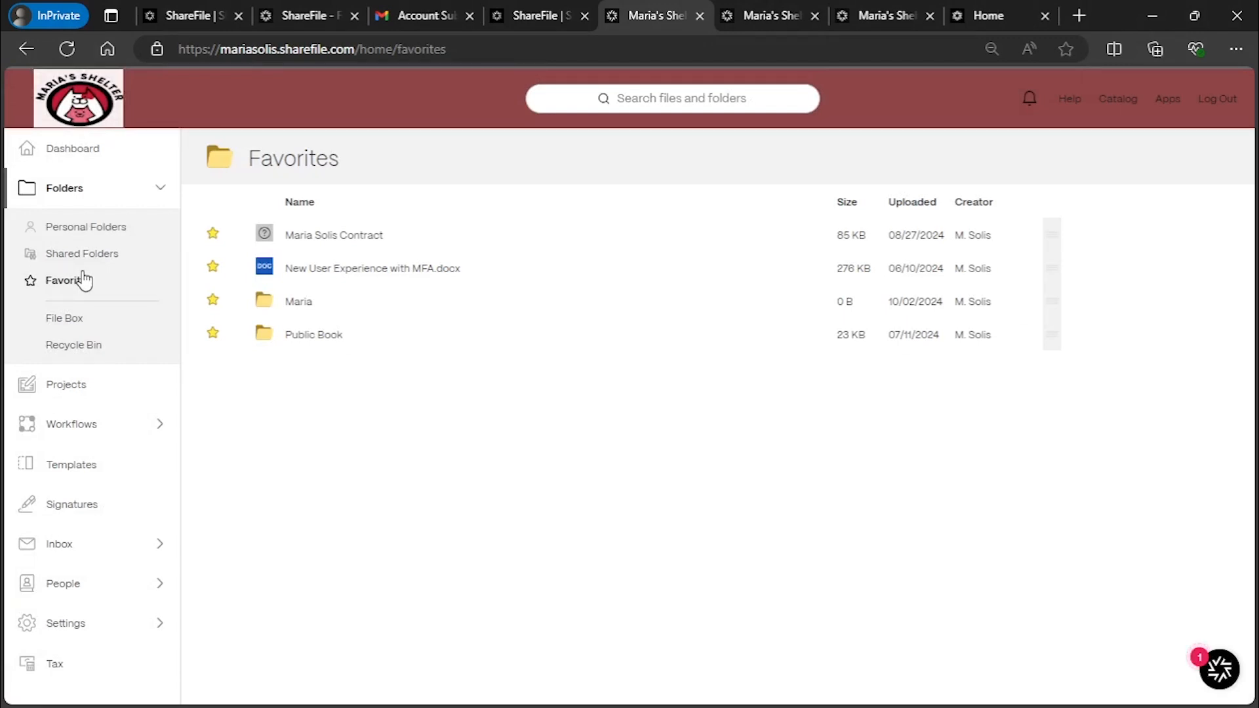
left_click(82, 260)
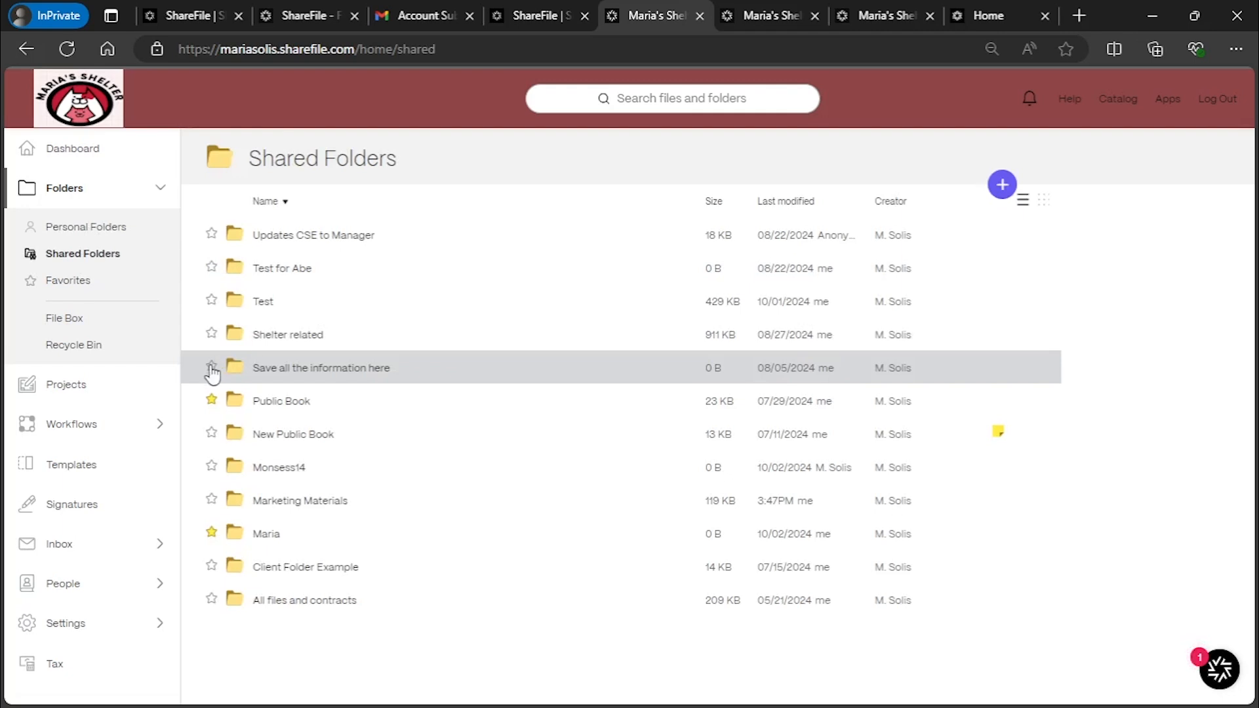
left_click(212, 268)
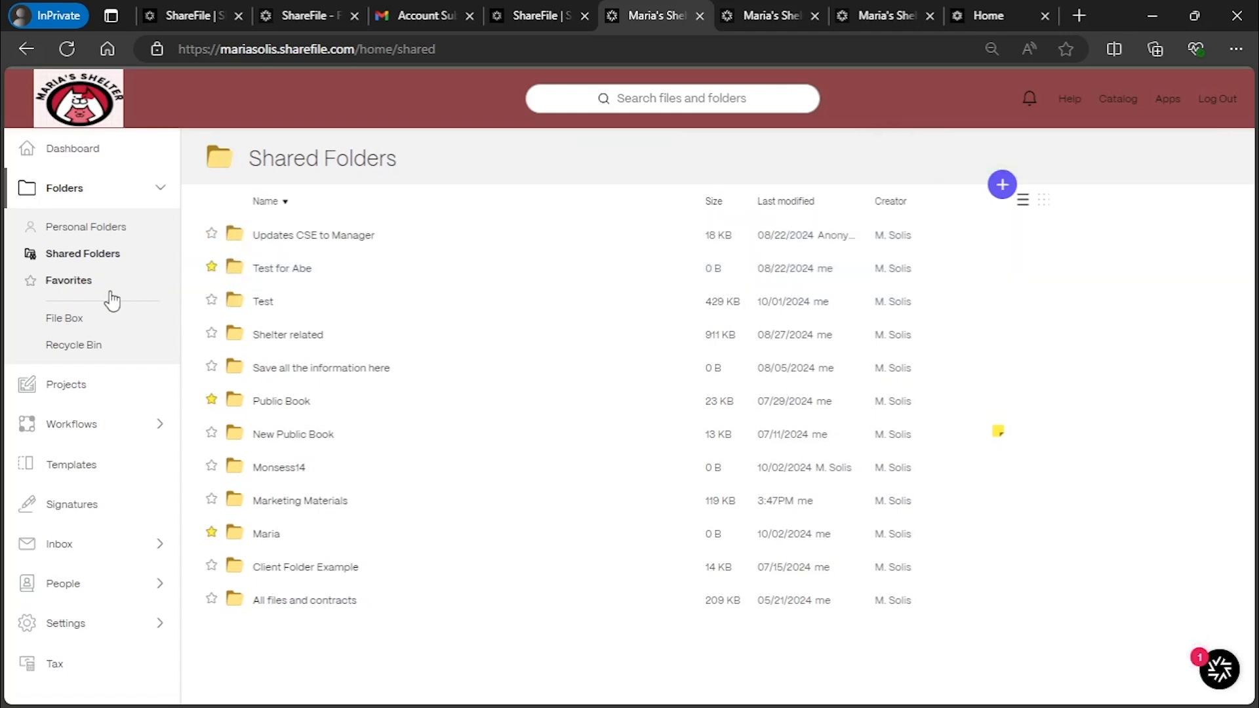
left_click(85, 281)
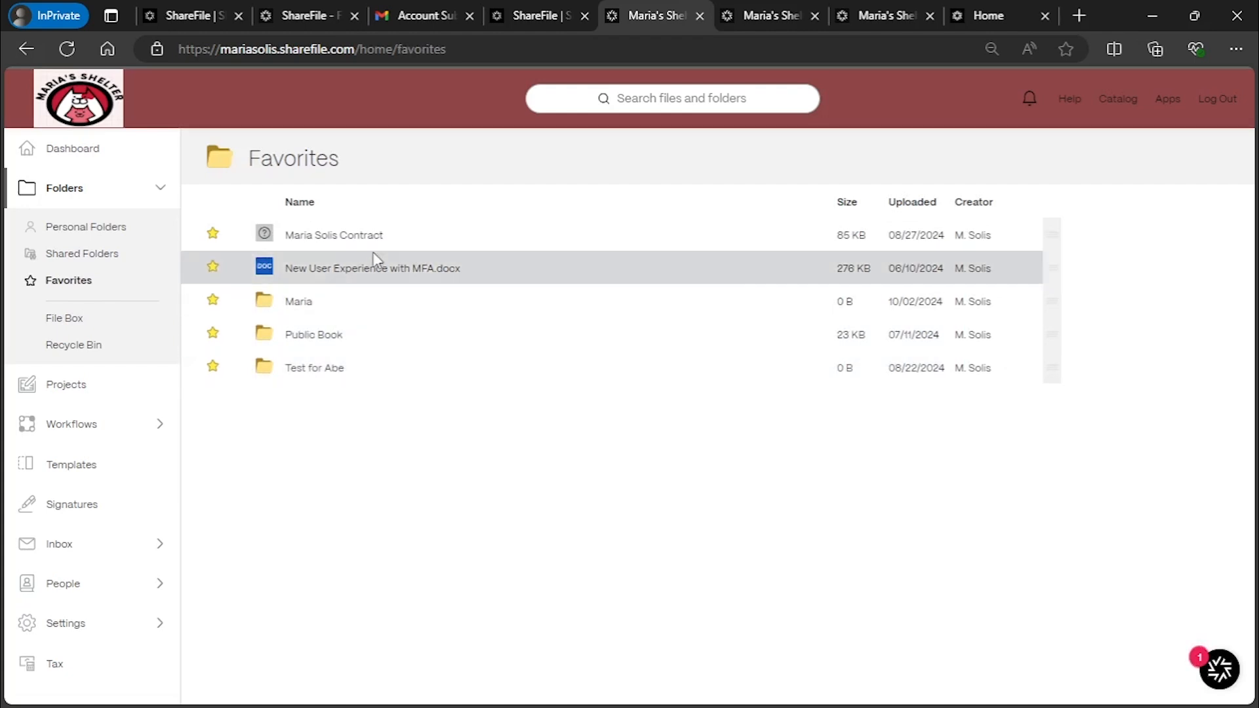
left_click(117, 154)
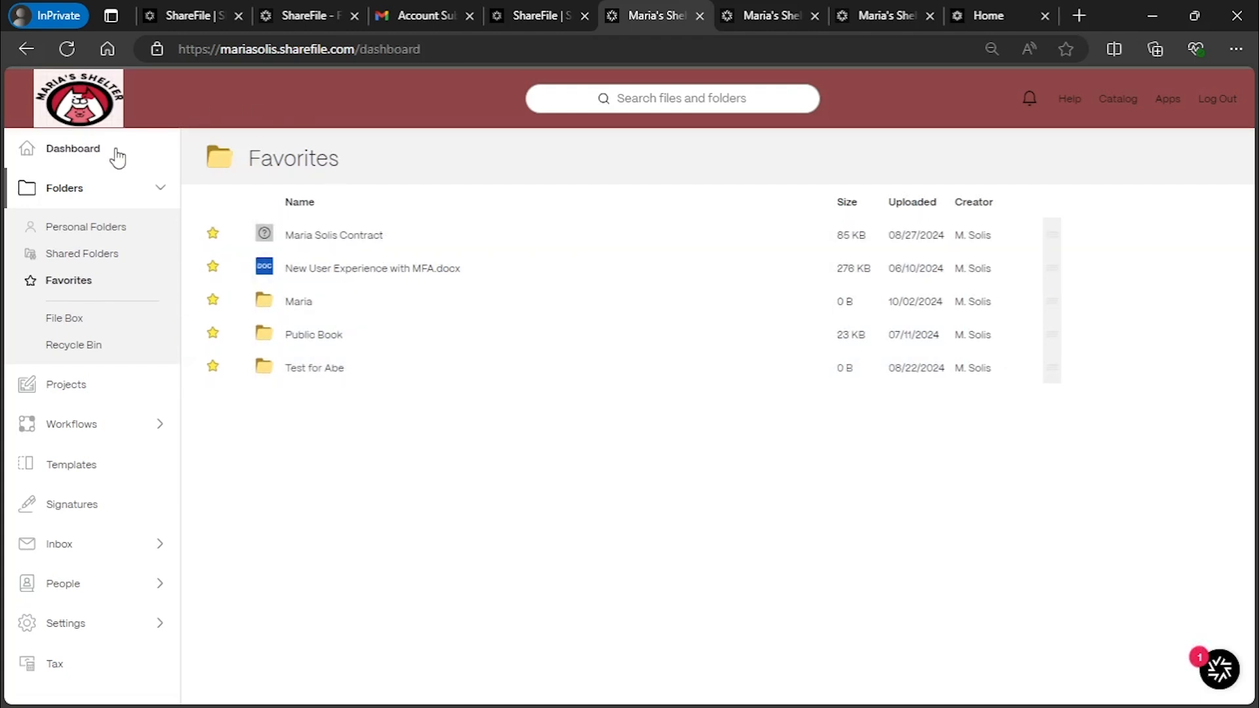
scroll(807, 469, "down", 4)
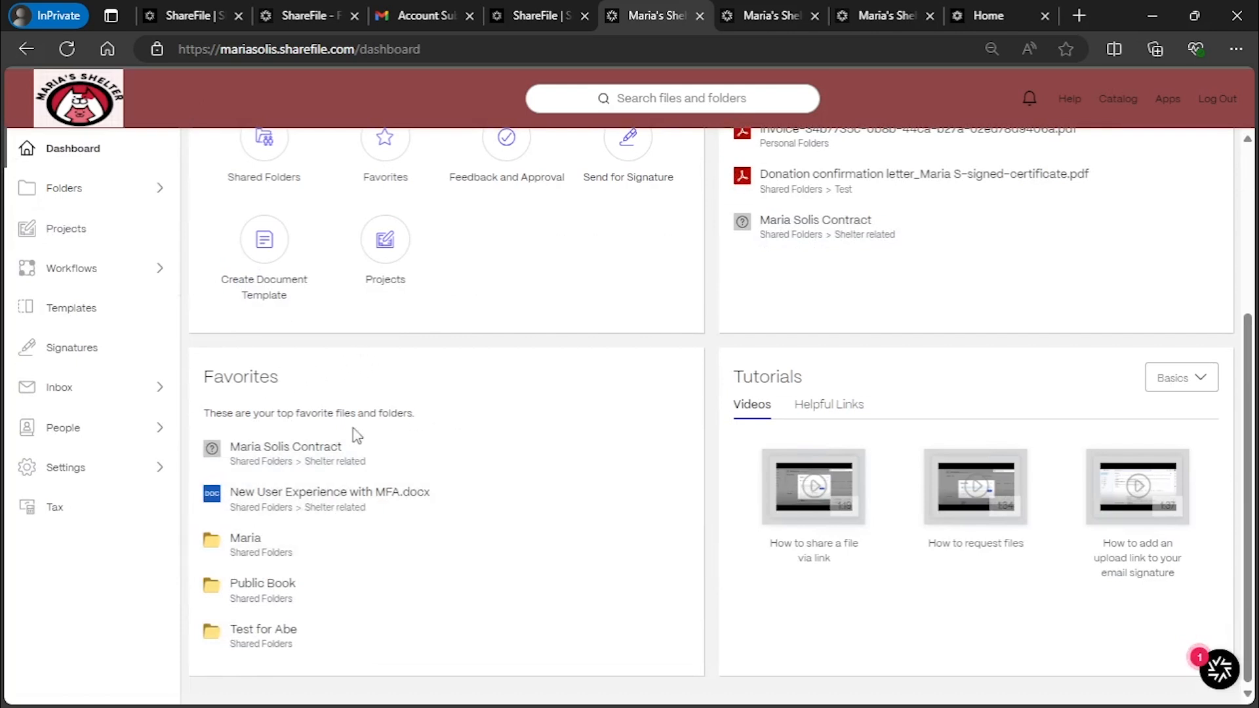
scroll(357, 437, "up", 4)
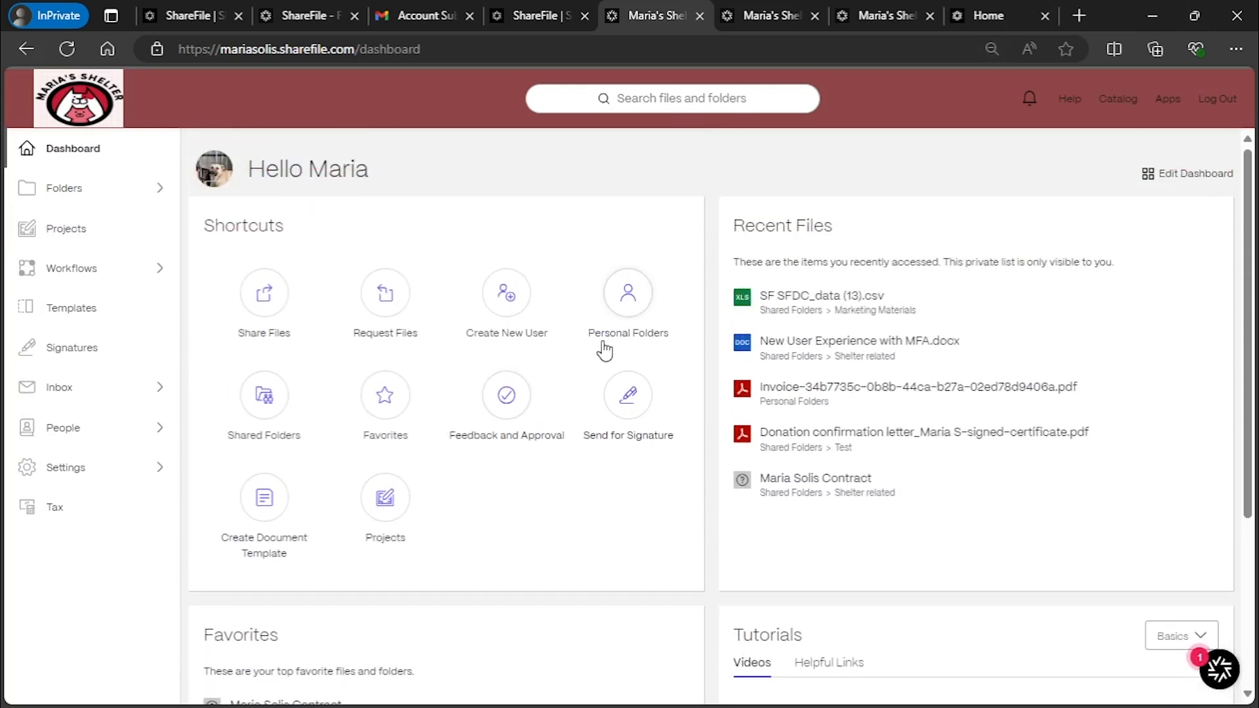
scroll(594, 387, "down", 4)
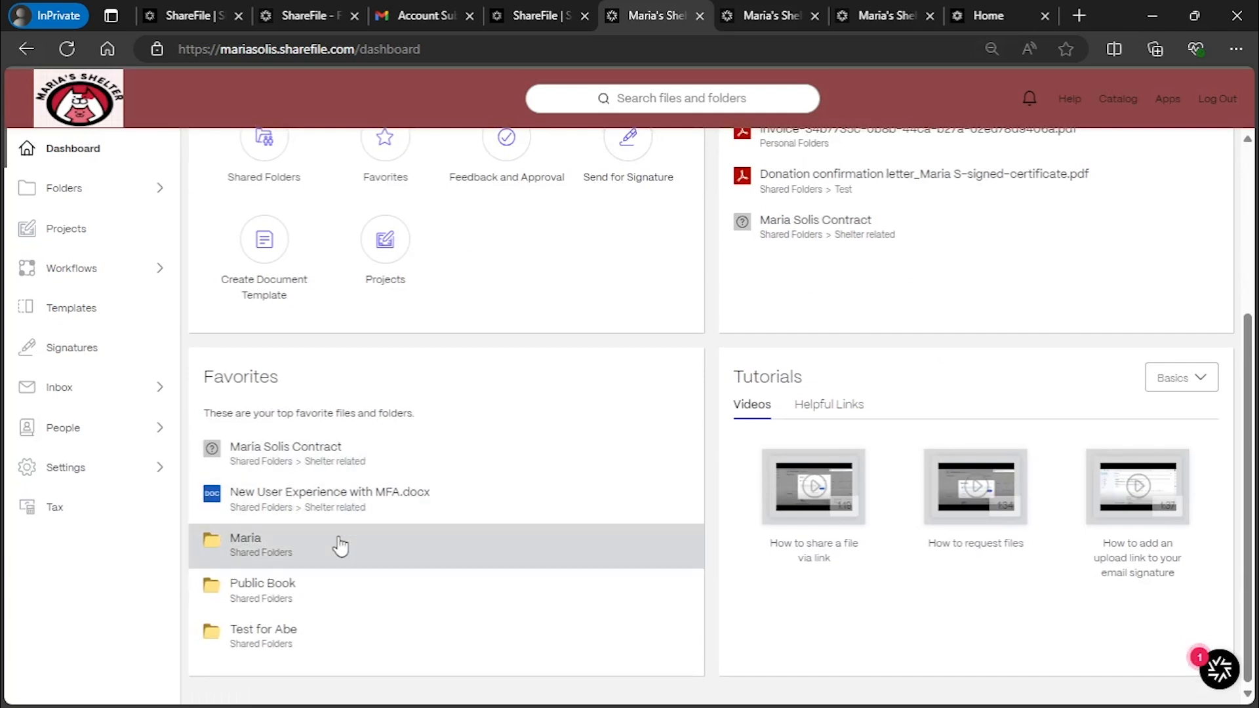
scroll(339, 547, "up", 4)
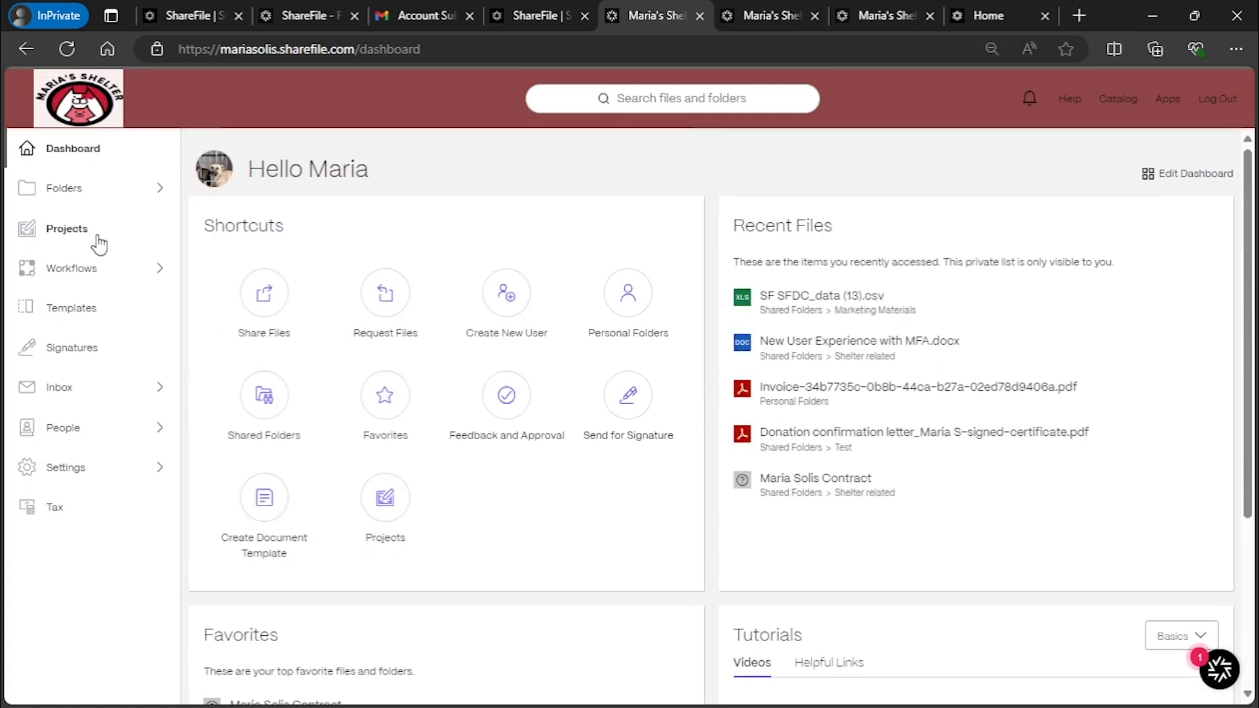
left_click(78, 212)
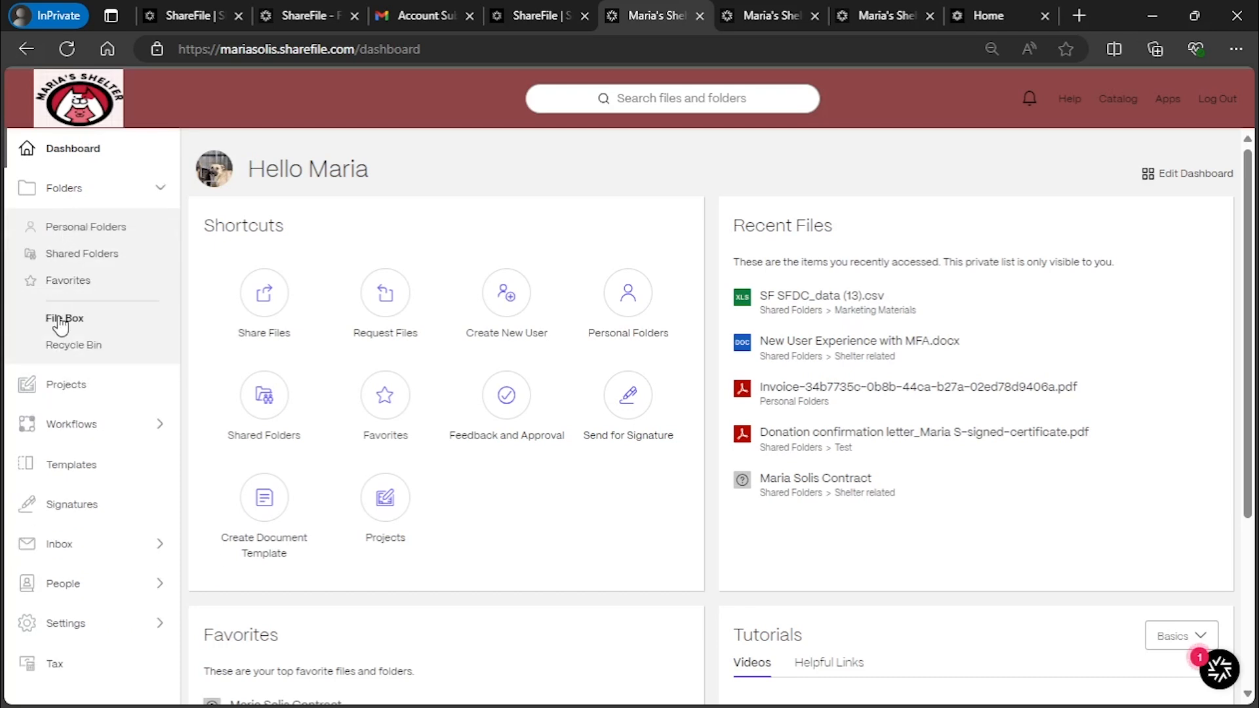
left_click(60, 319)
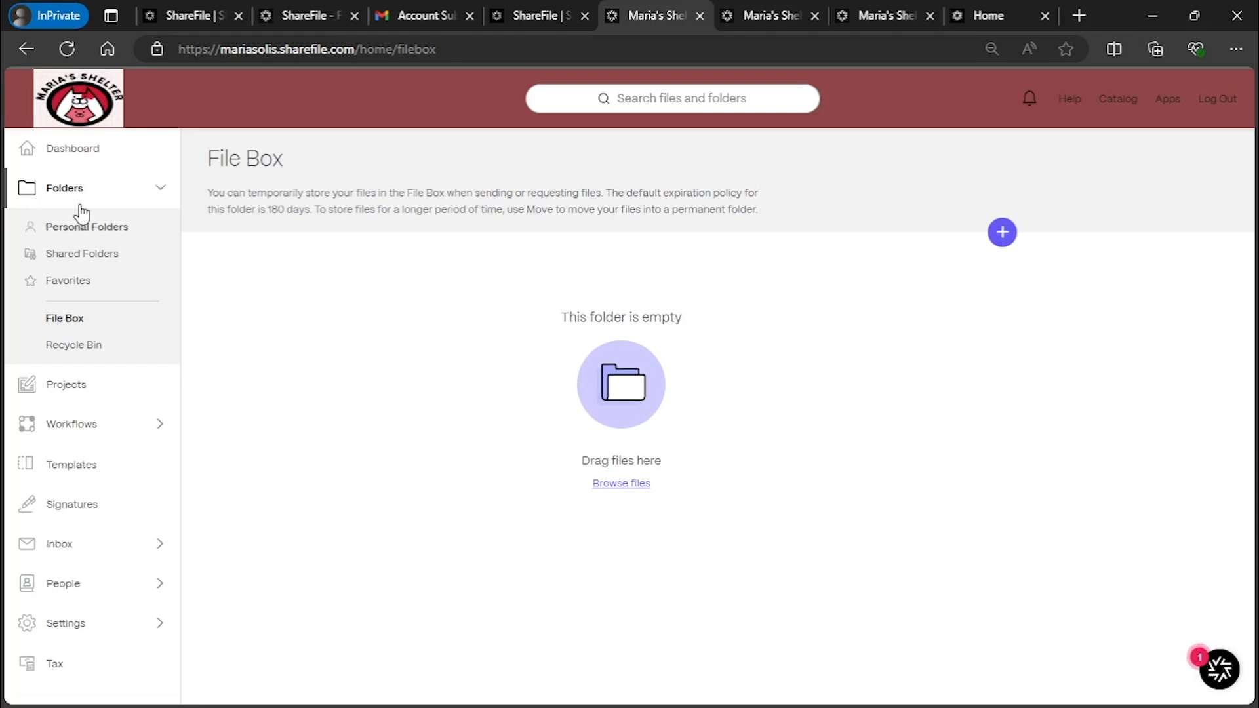
left_click(96, 157)
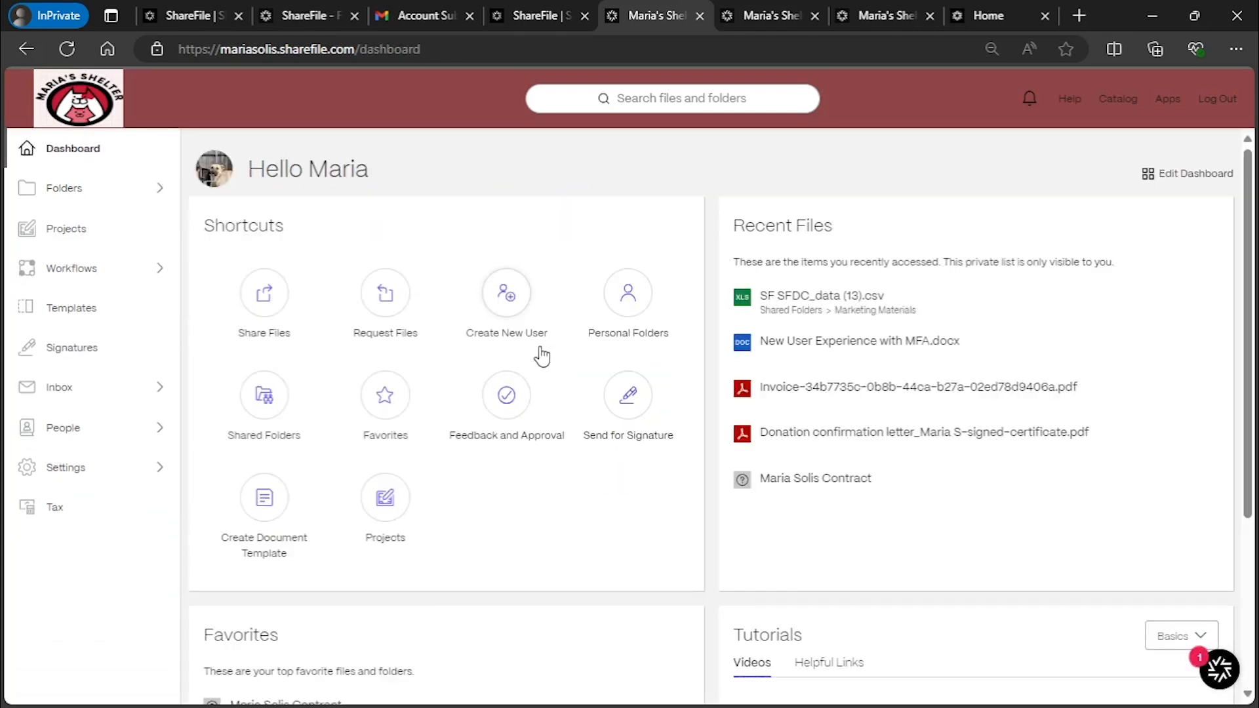
left_click(398, 306)
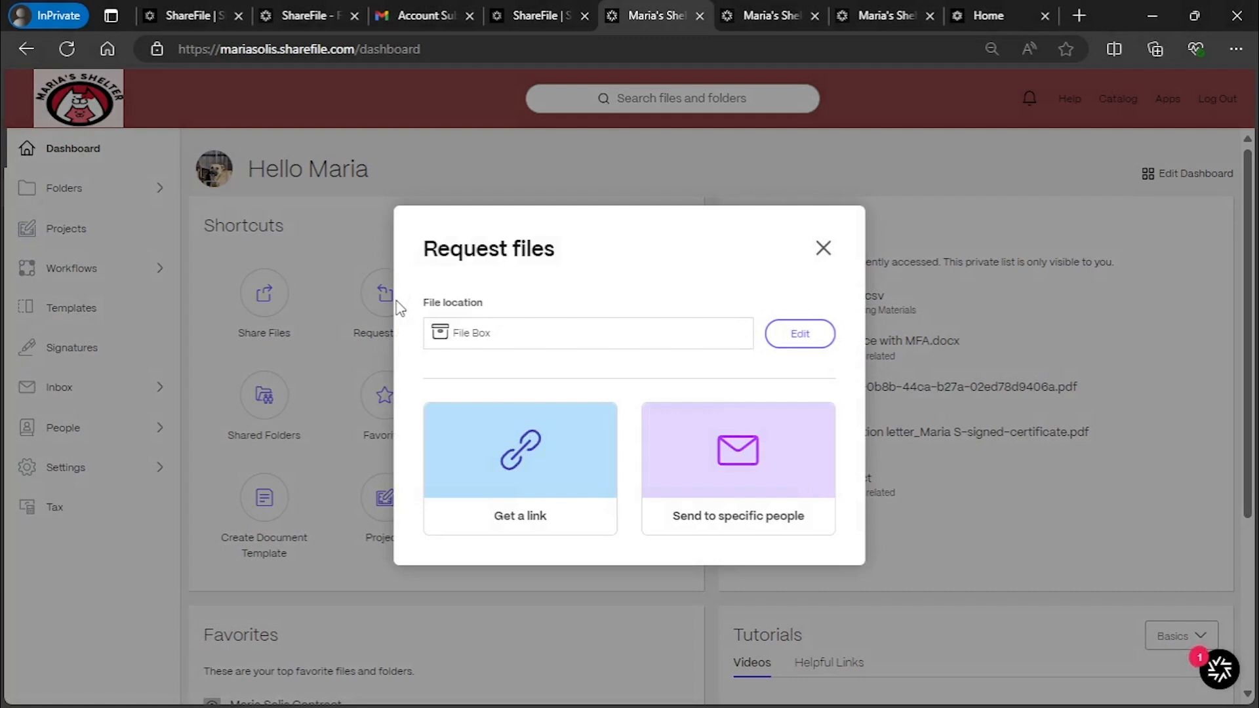
left_click_drag(484, 303, 423, 302)
left_click(558, 344)
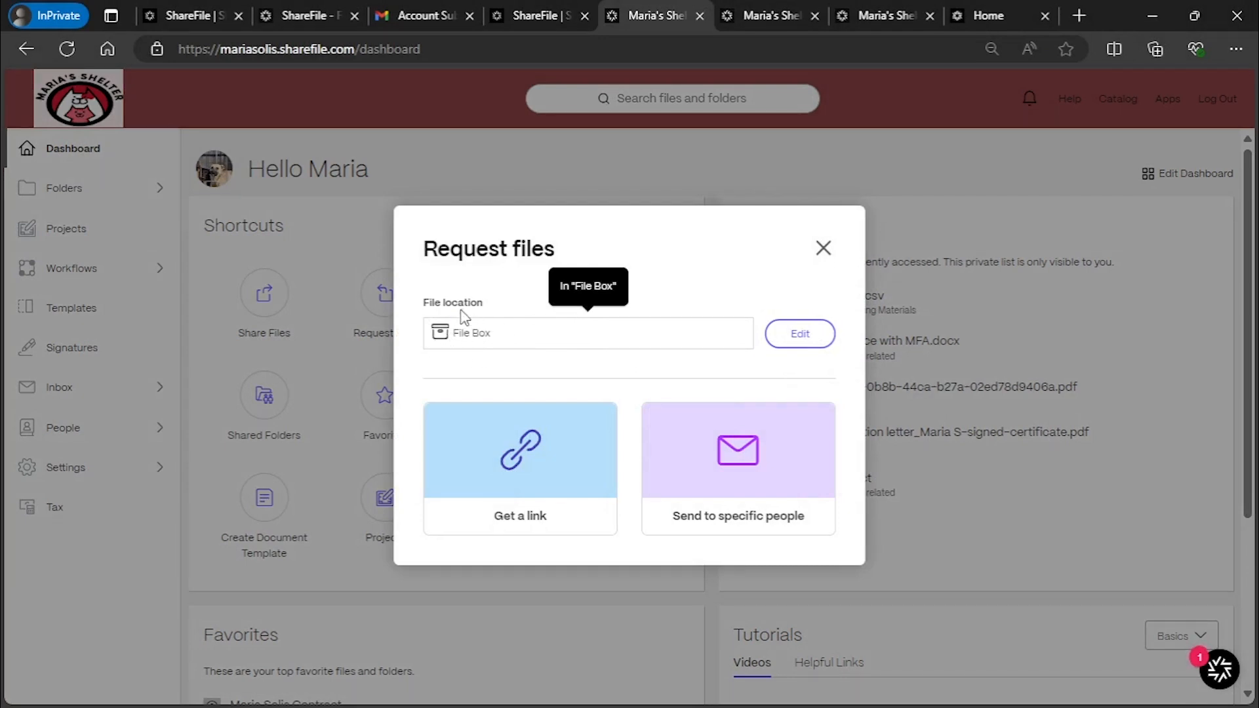
left_click(794, 329)
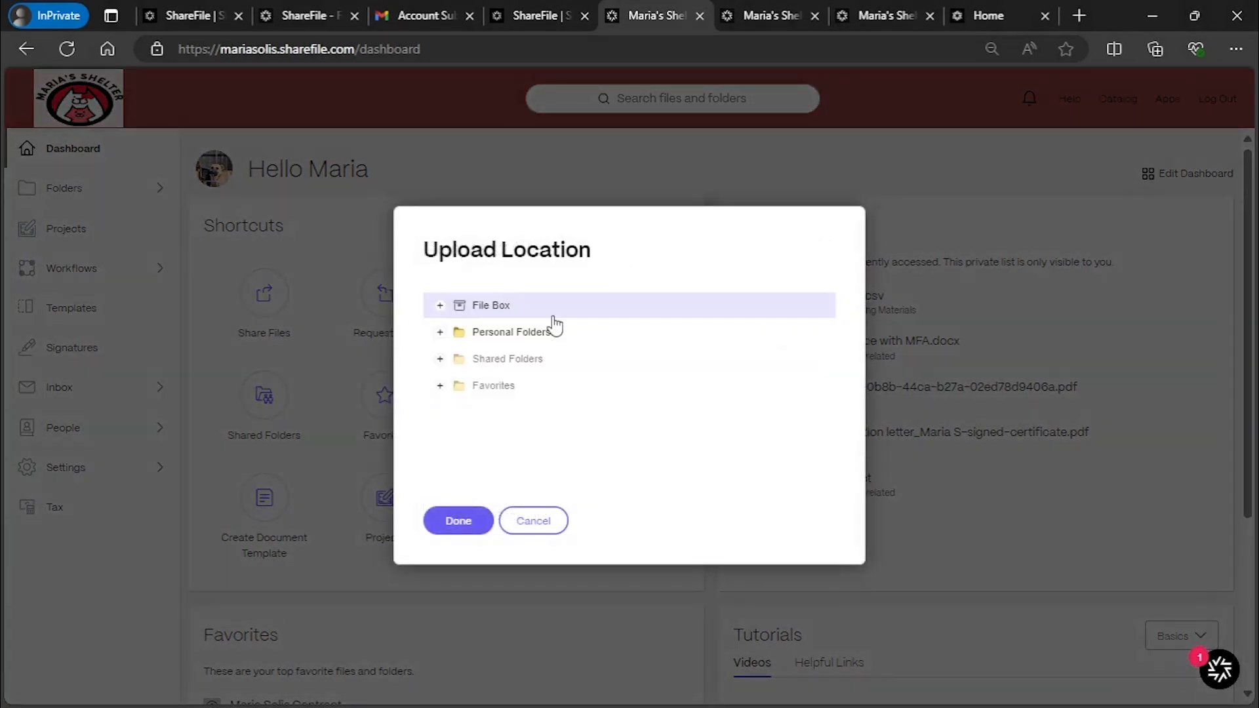
left_click(450, 333)
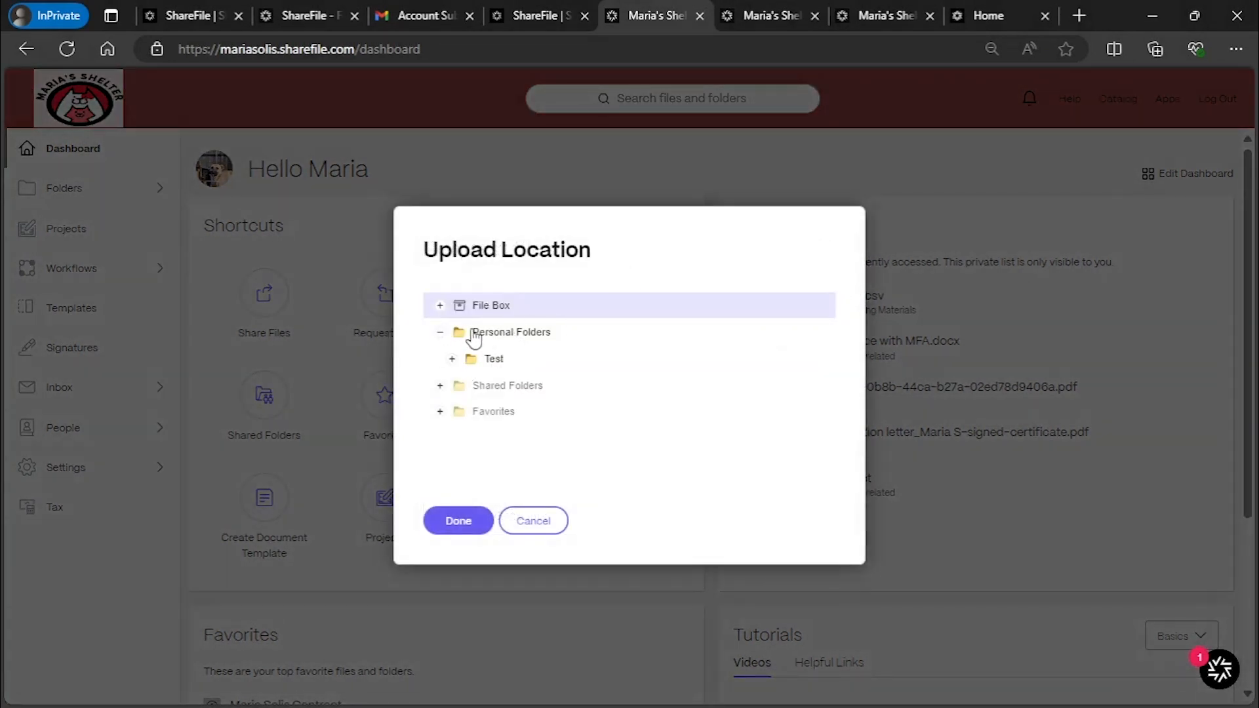
left_click(440, 385)
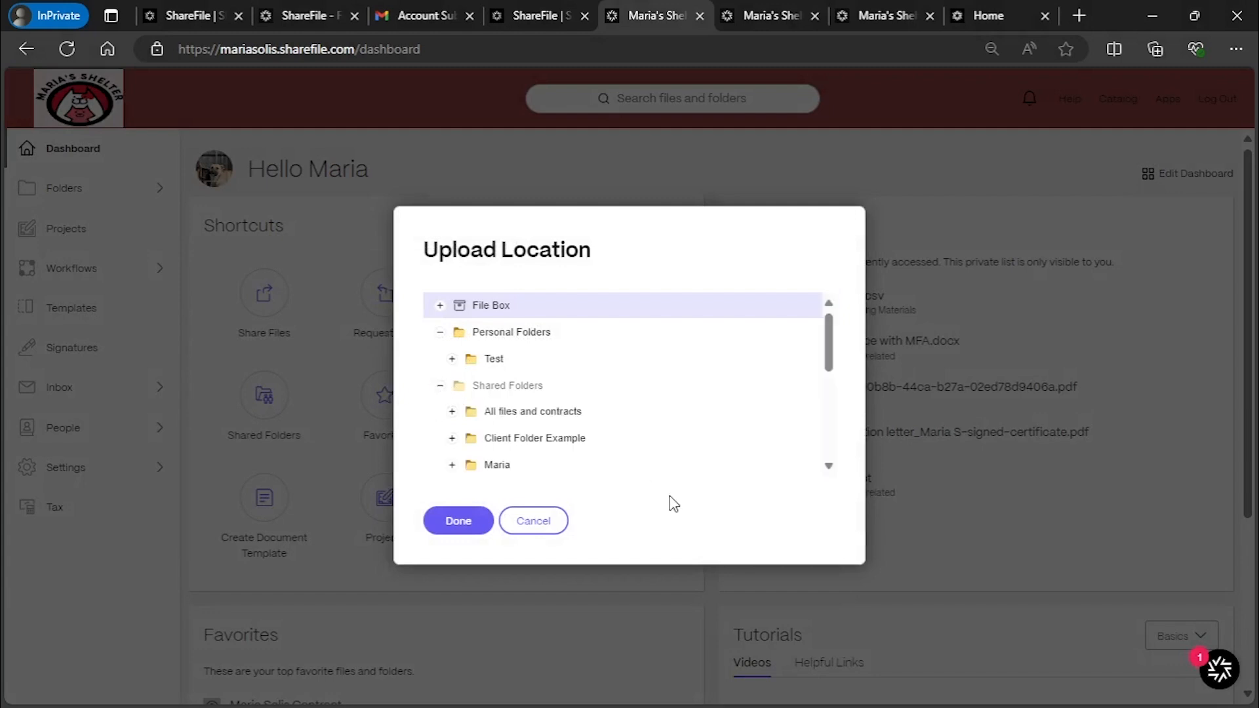
left_click(542, 417)
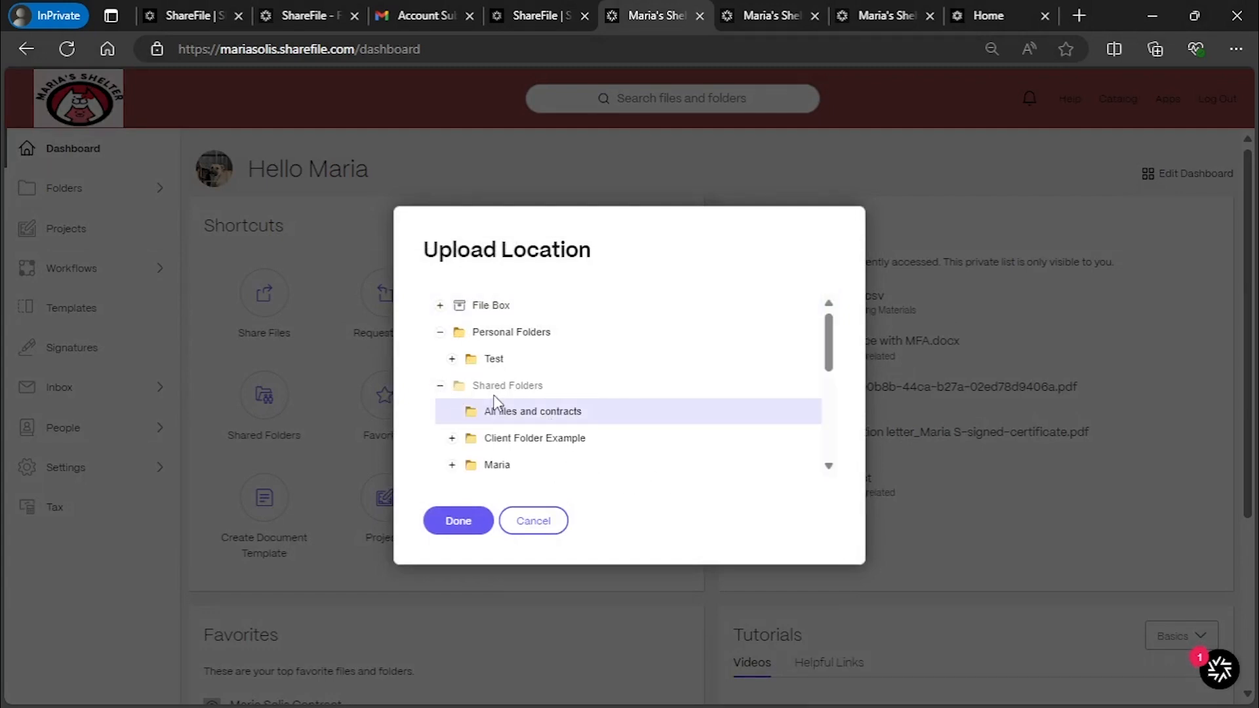
left_click(463, 521)
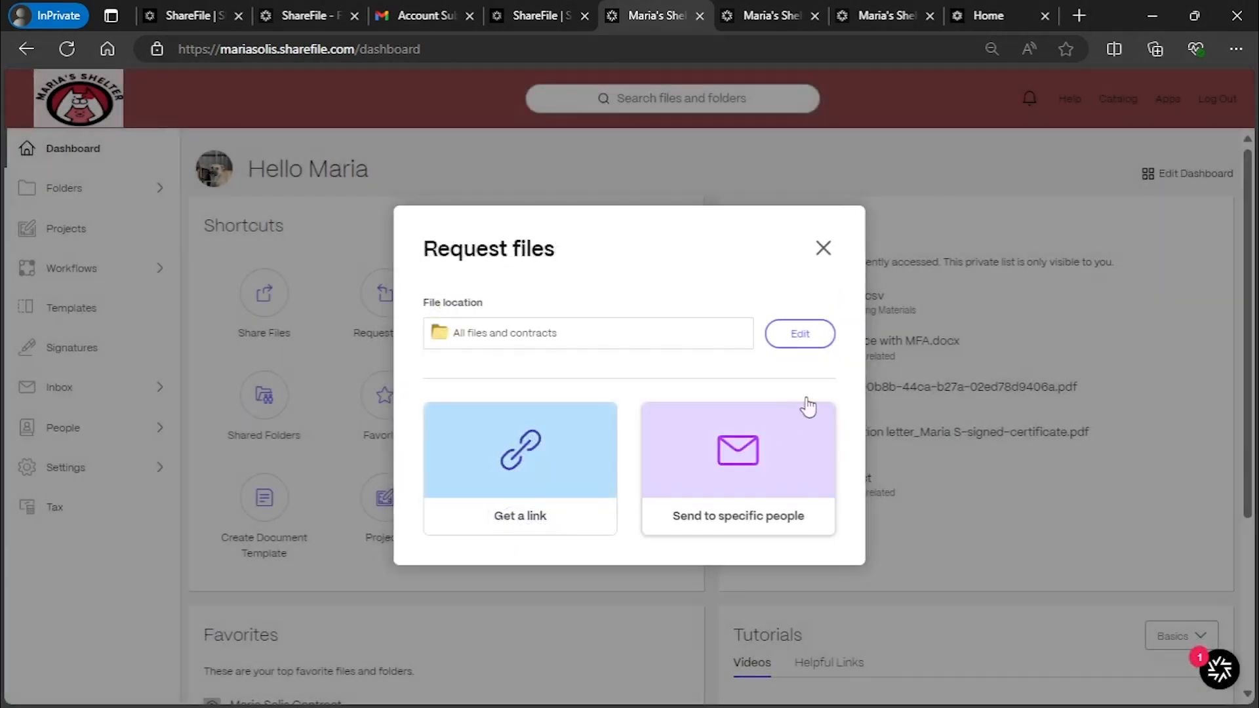
left_click(823, 248)
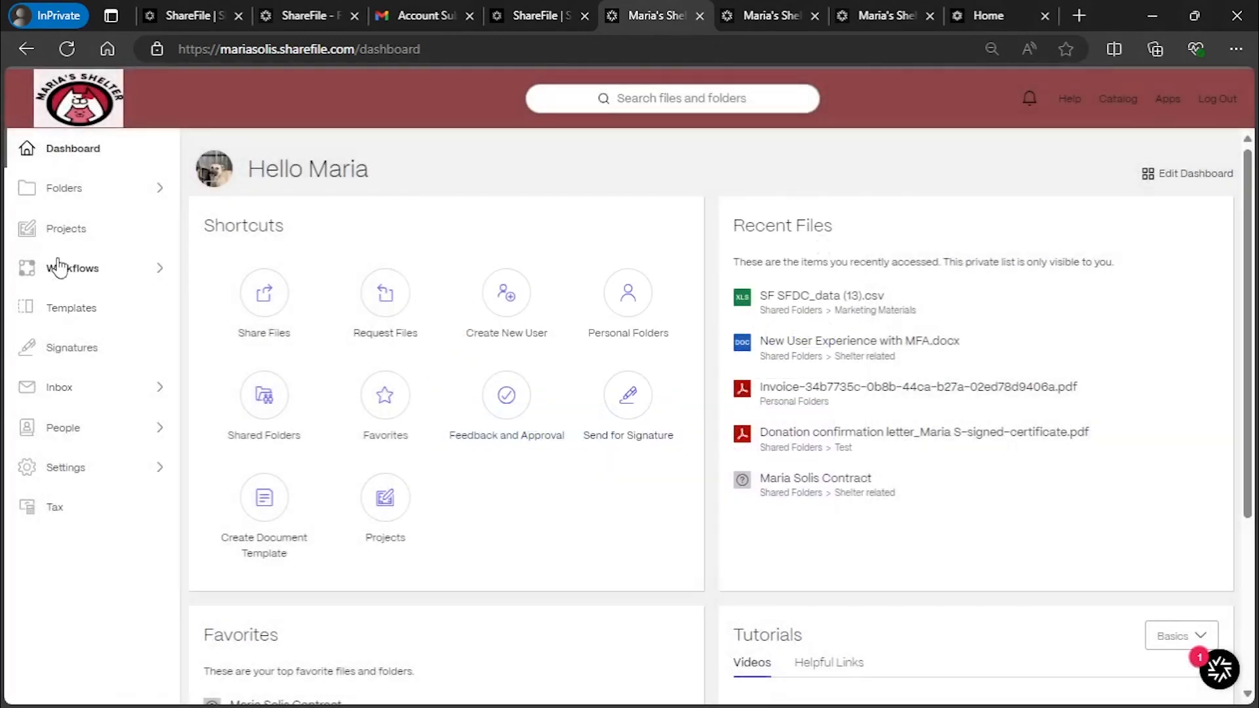
Expand Folders and look through the File Box, then the Recycle Bin
left_click(72, 192)
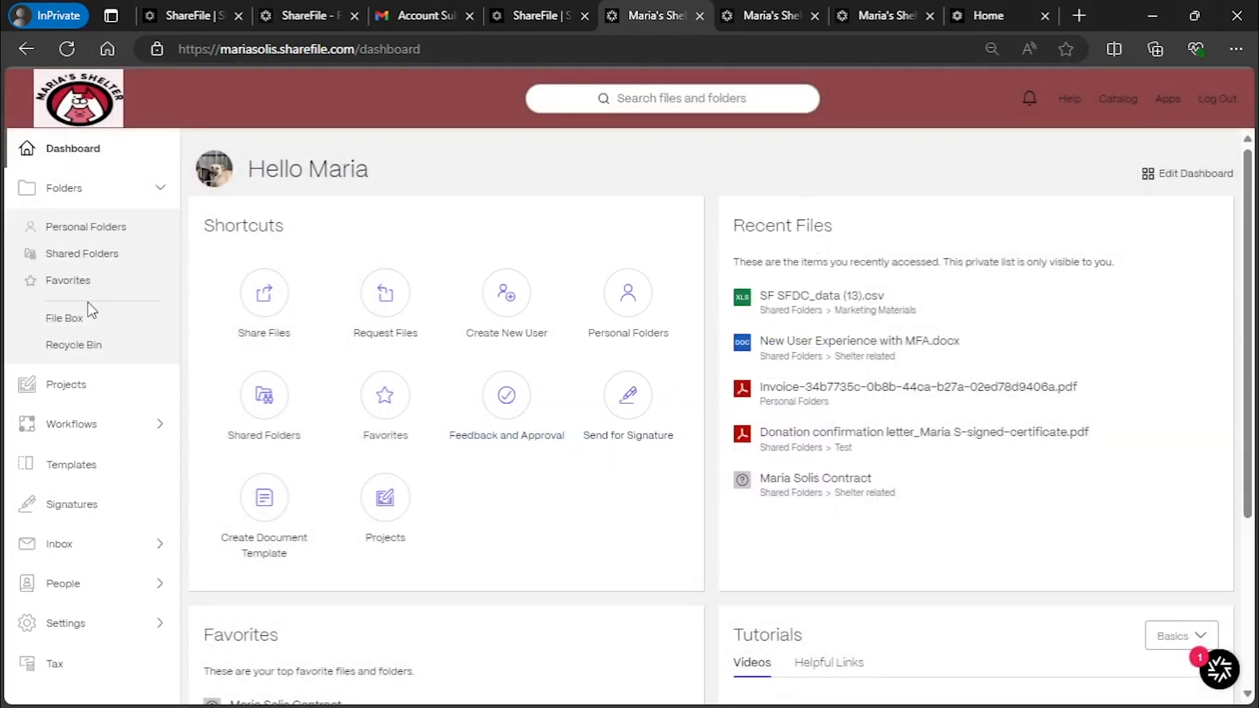
left_click(64, 319)
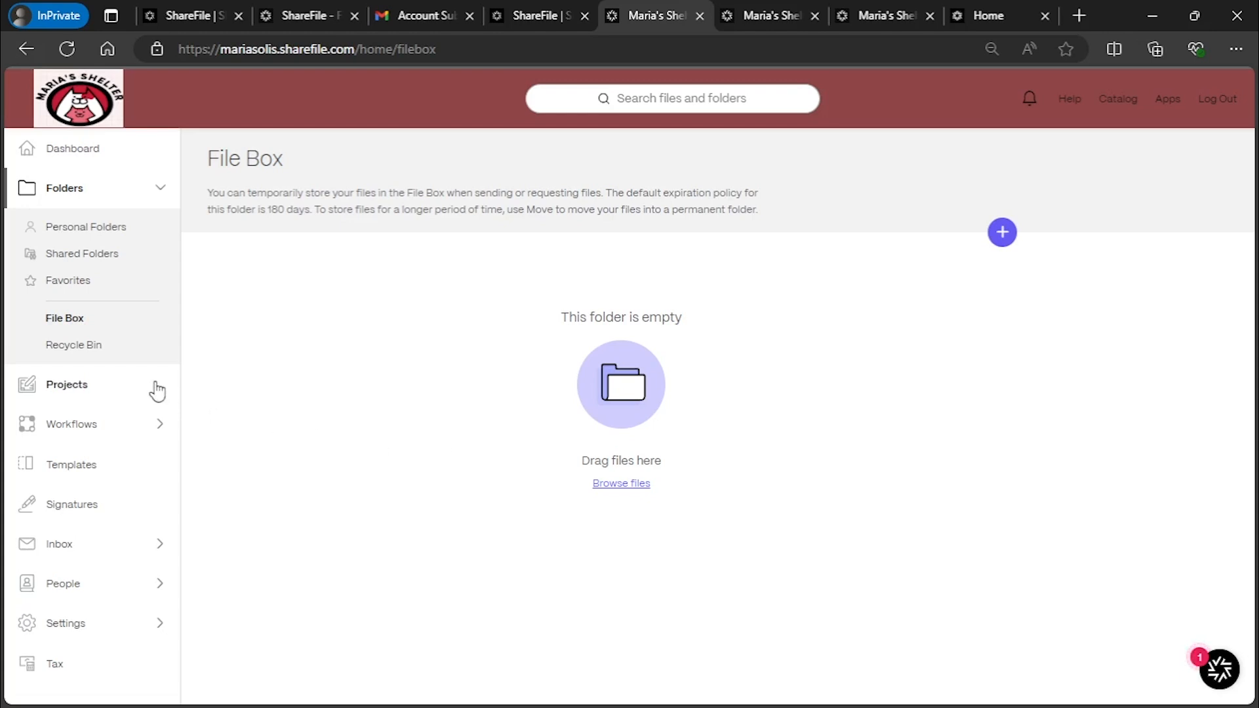
left_click(96, 354)
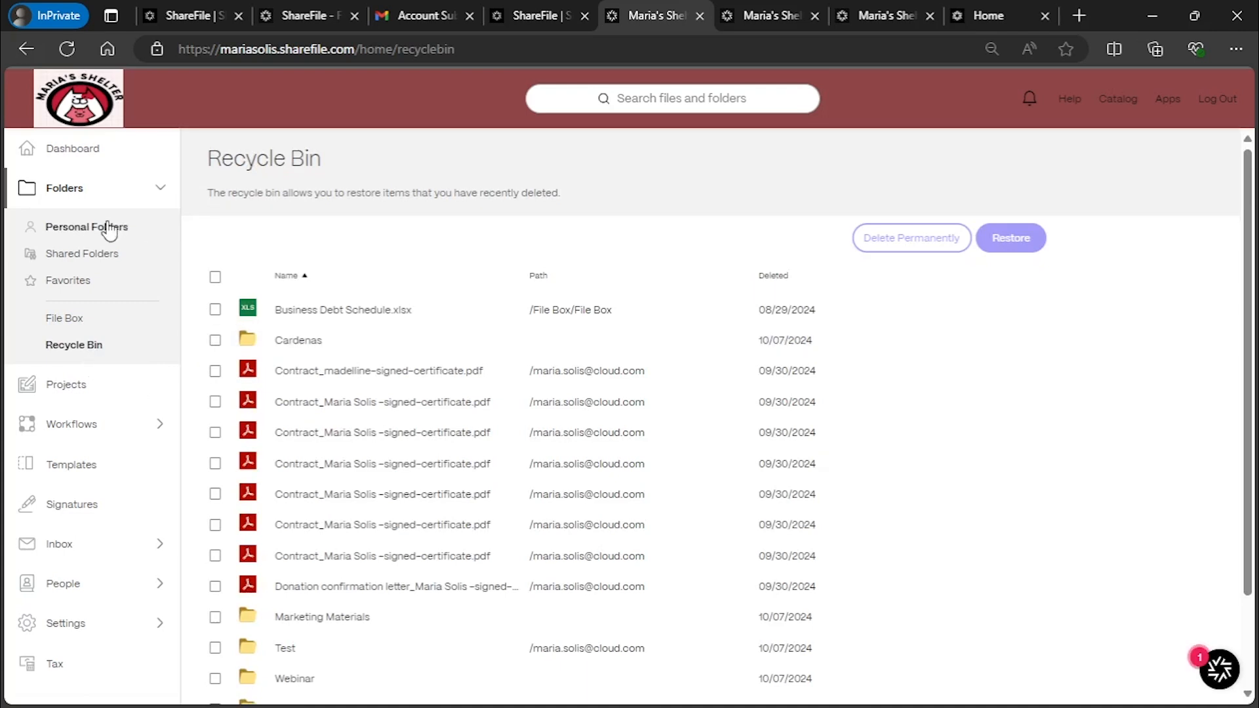
Select the deleted Cardenas folder in the Recycle Bin, then open Projects with Workflows expanded
scroll(719, 505, "down", 2)
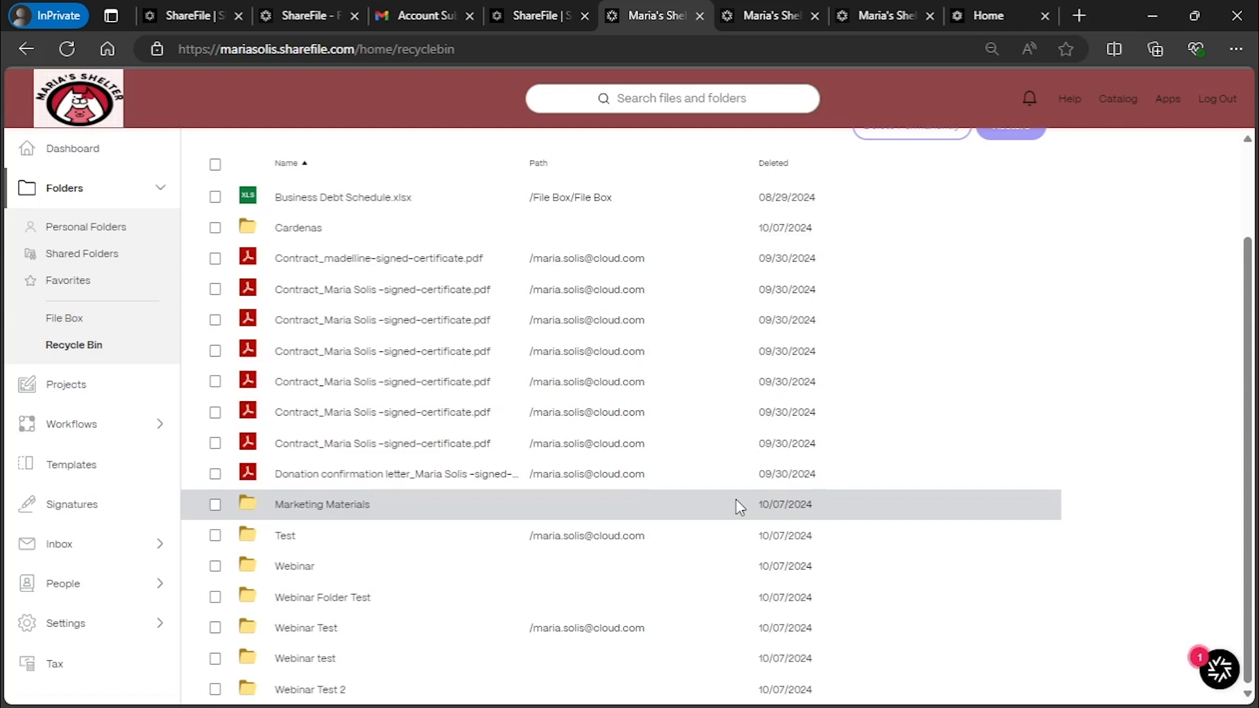
left_click(215, 229)
scroll(508, 421, "up", 1)
scroll(508, 422, "up", 1)
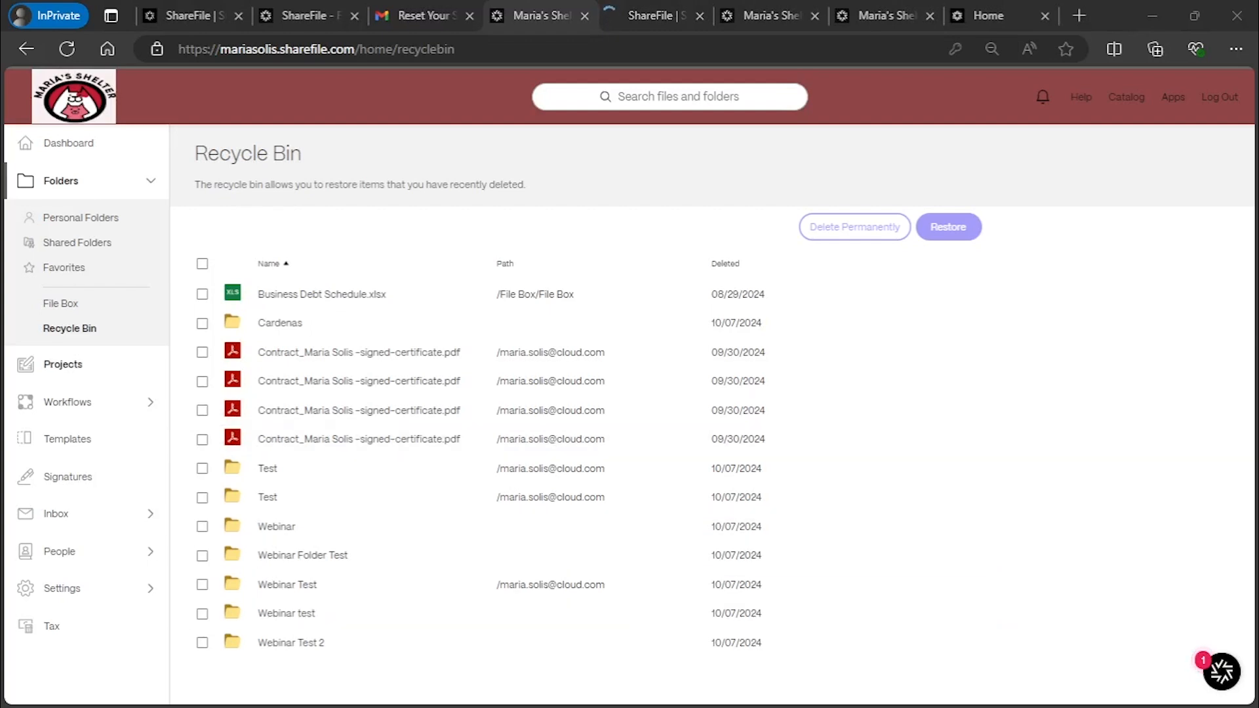
left_click(62, 364)
left_click(72, 269)
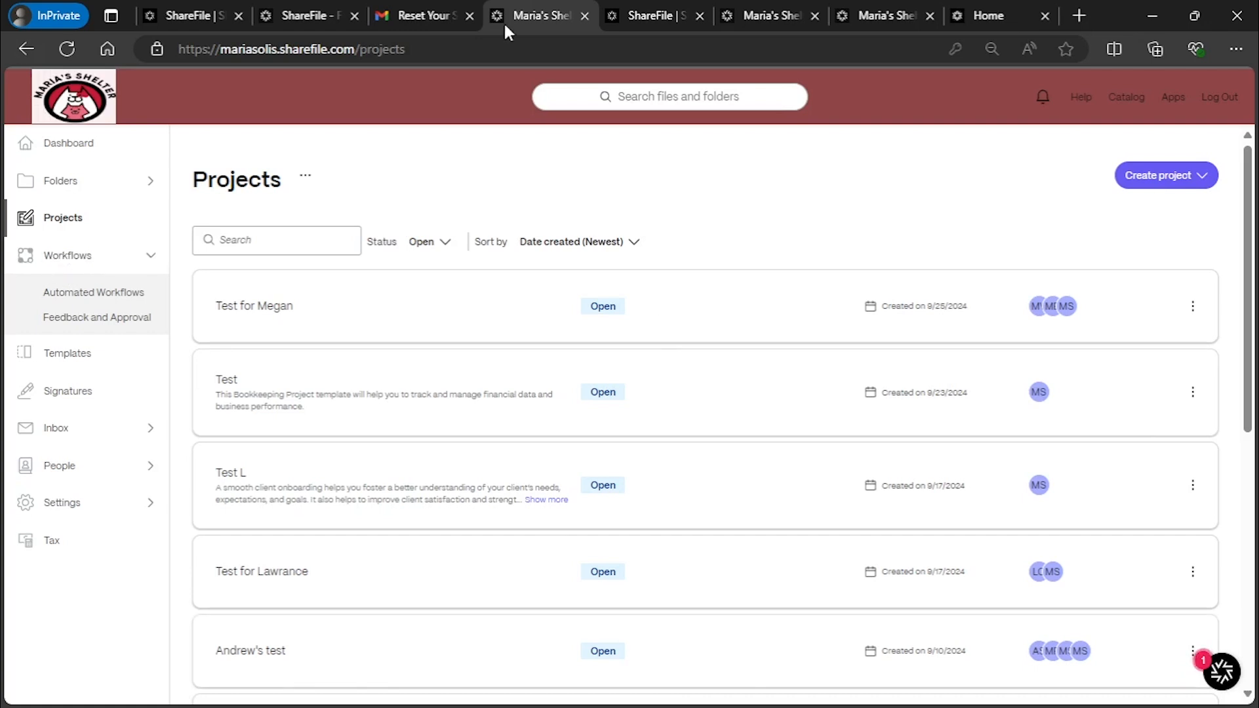
Switch to the sharefile.com homepage tab and select its web address
left_click(652, 16)
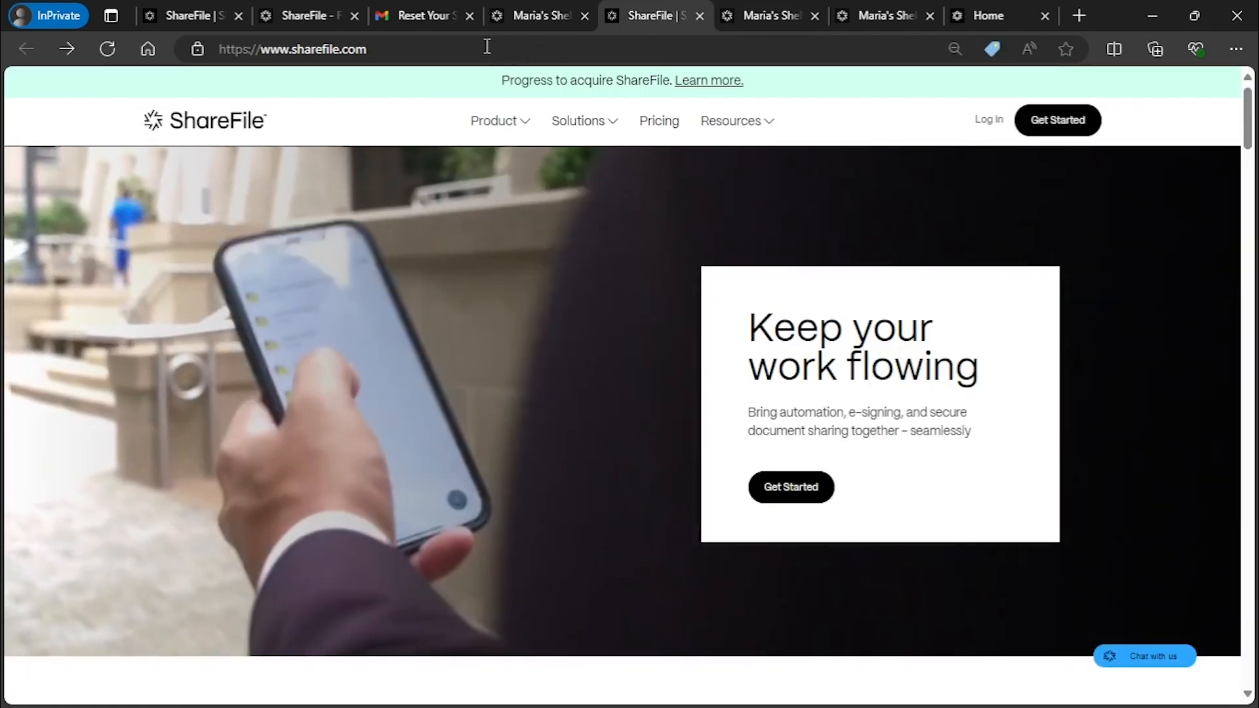
left_click(487, 47)
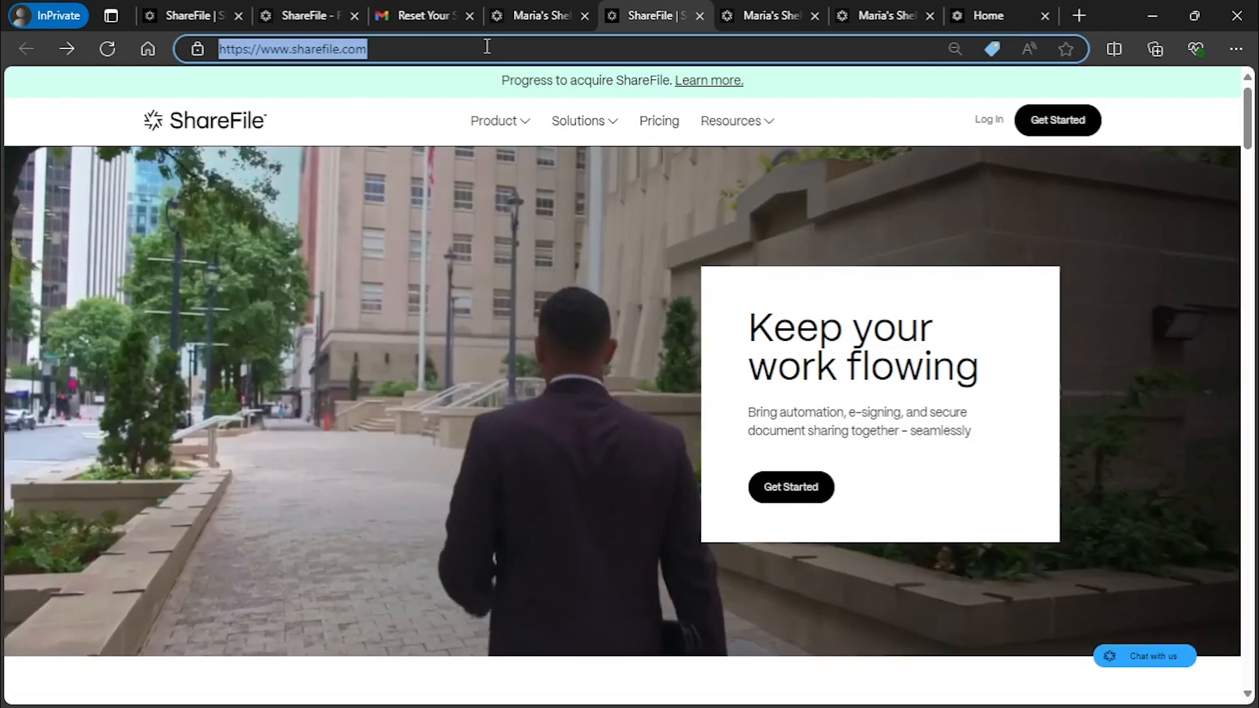
Search Google for 'Sharefile Projects' and open ShareFile's Projects documentation article
type("google")
key("ctrl+Return")
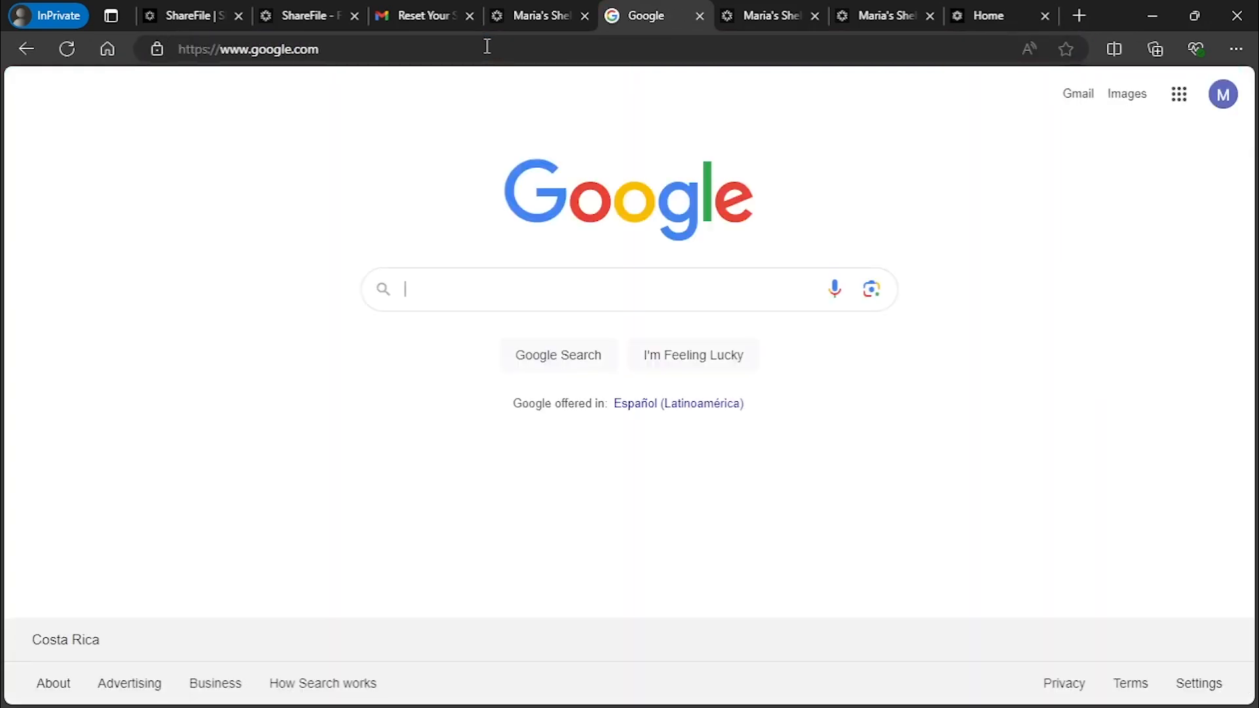
type("Sha")
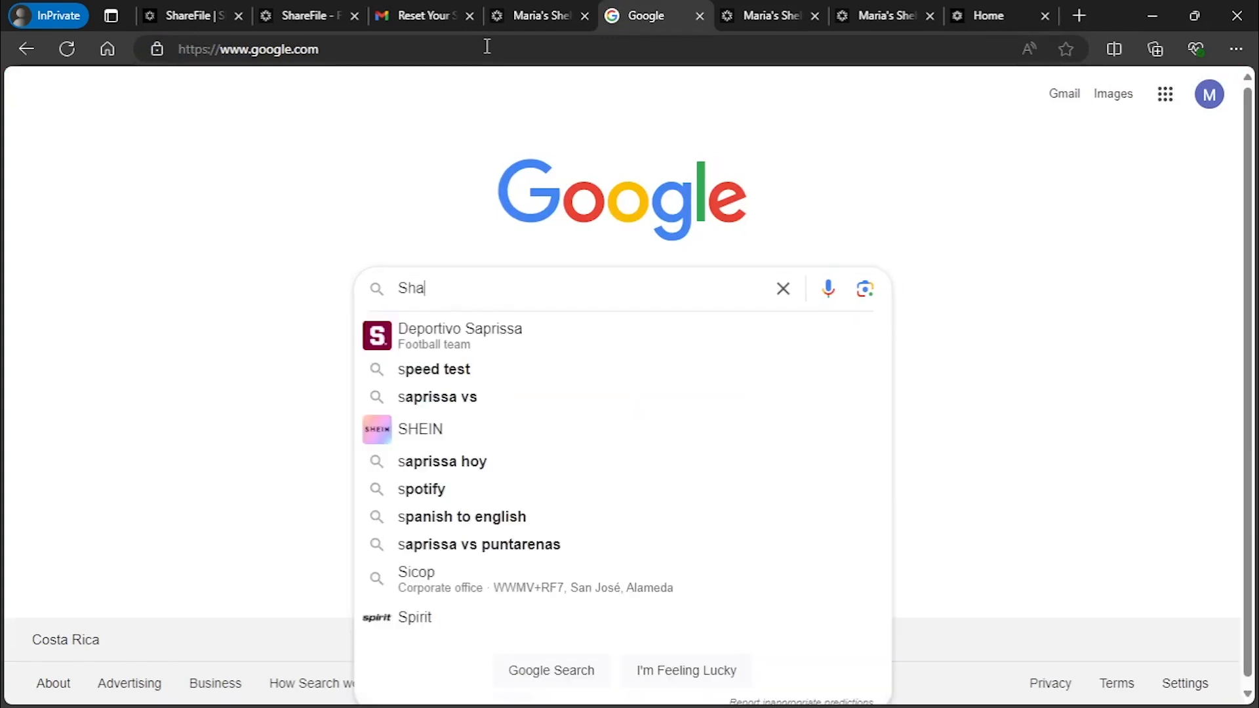
type("refile Projects")
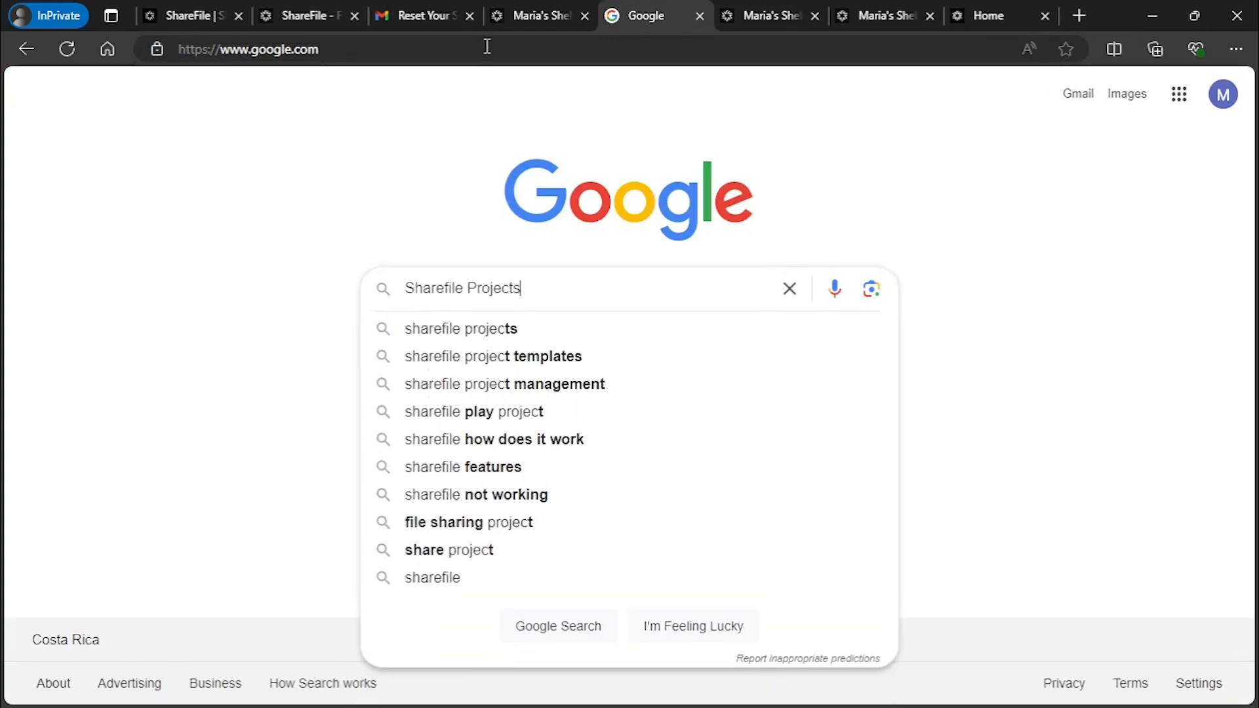
key("Return")
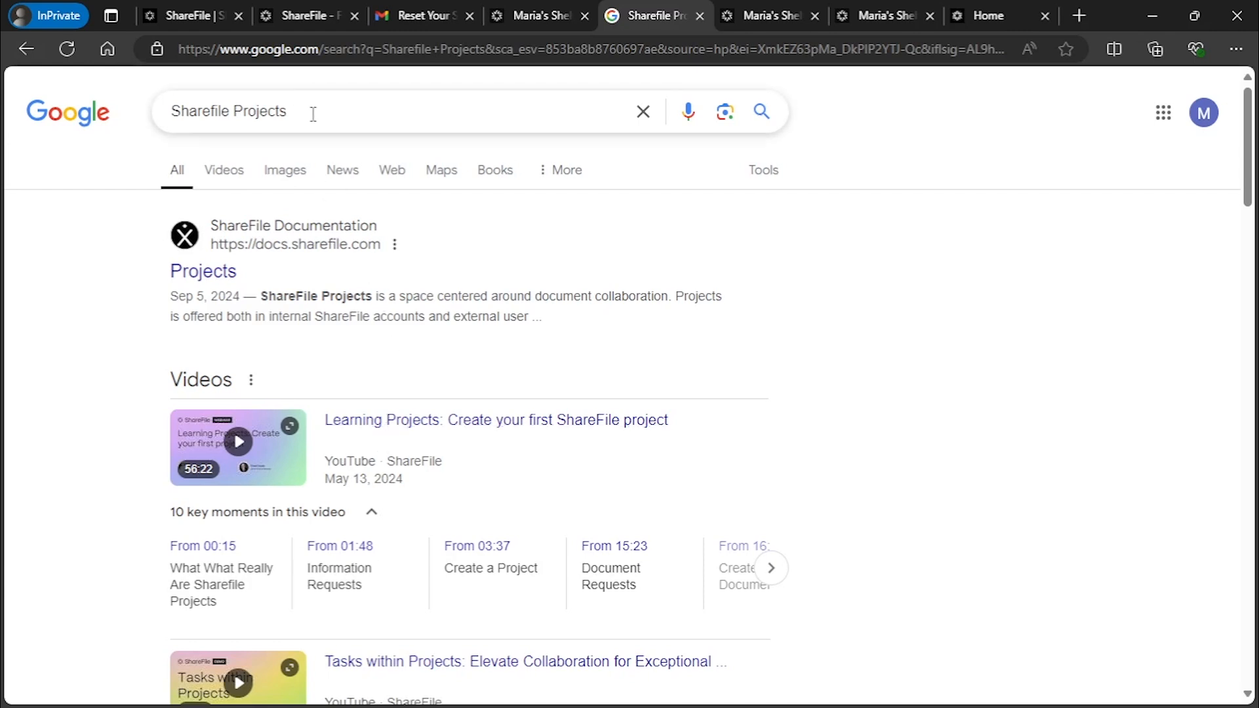
left_click(217, 280)
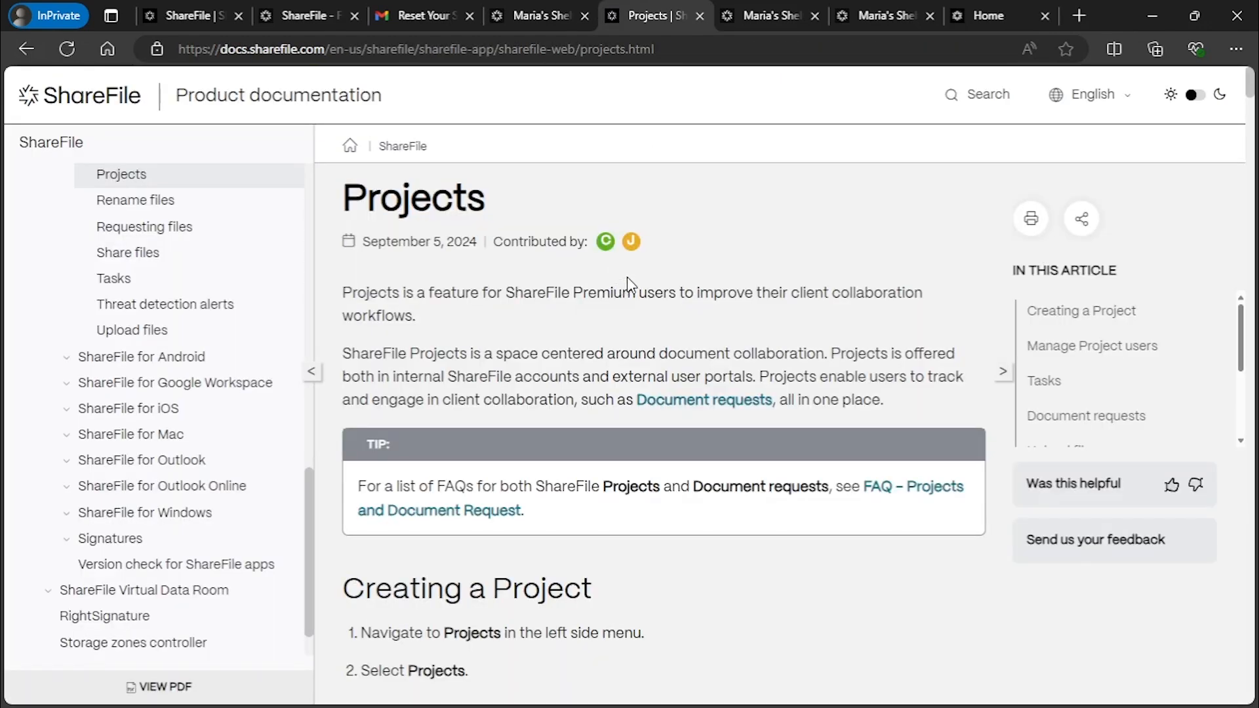
Read through the Projects article, highlighting the Client role description, then return to ShareFile Projects
scroll(627, 282, "down", 4)
scroll(627, 289, "down", 12)
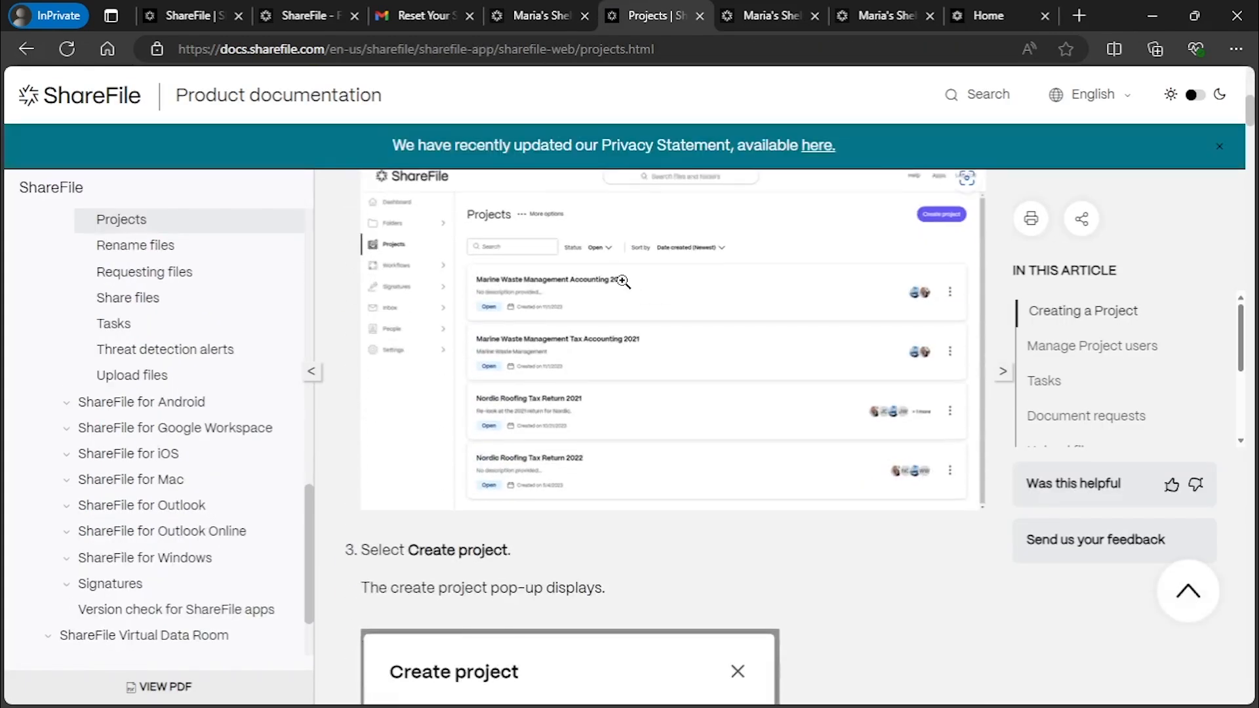
scroll(624, 282, "down", 10)
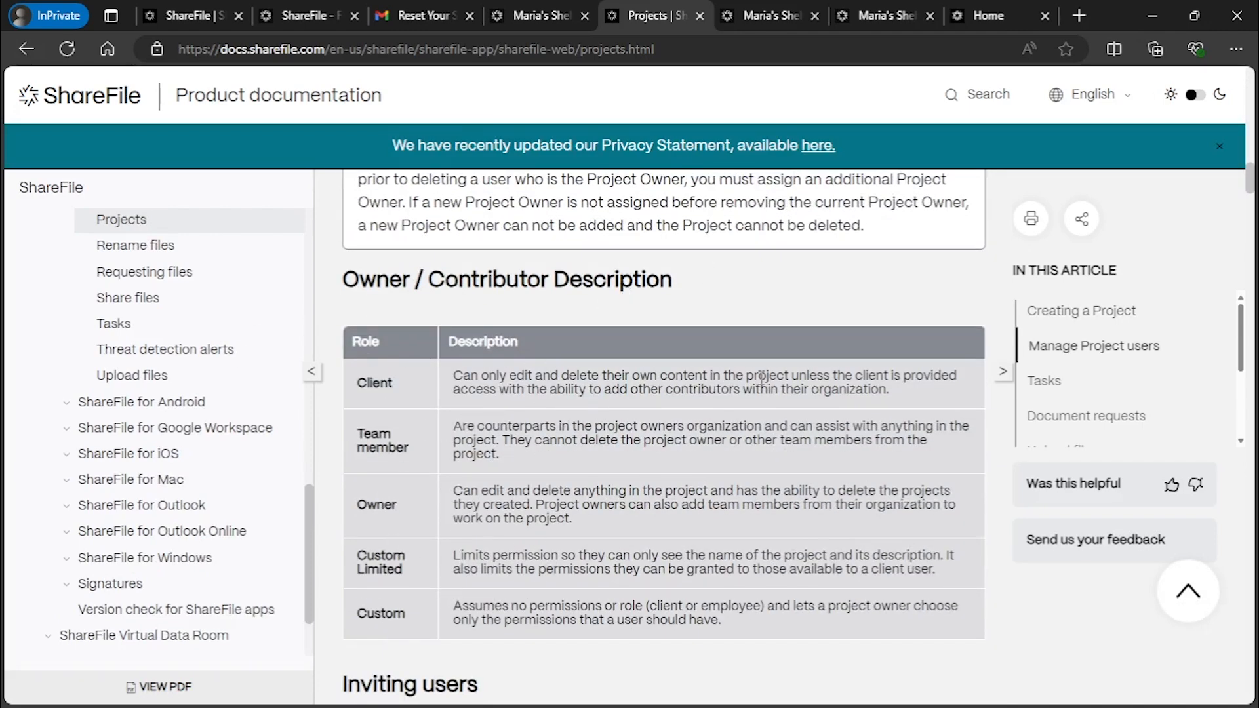
left_click_drag(923, 403, 451, 369)
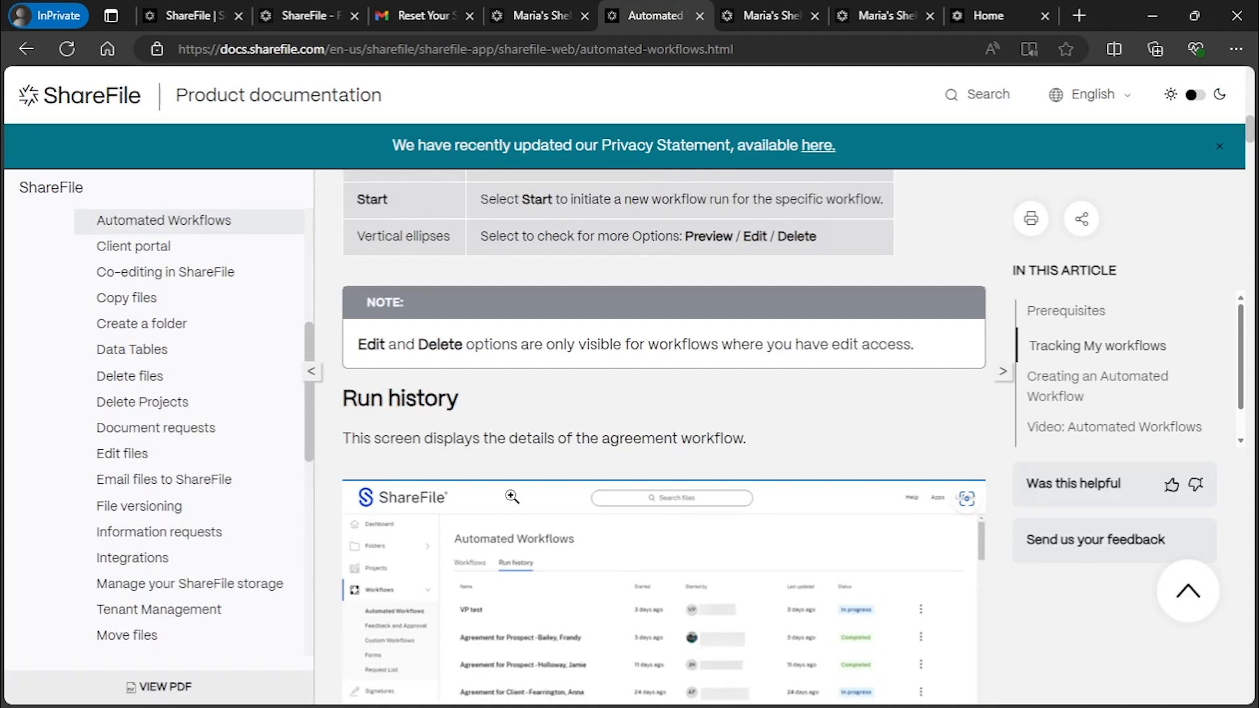
scroll(511, 497, "up", 10)
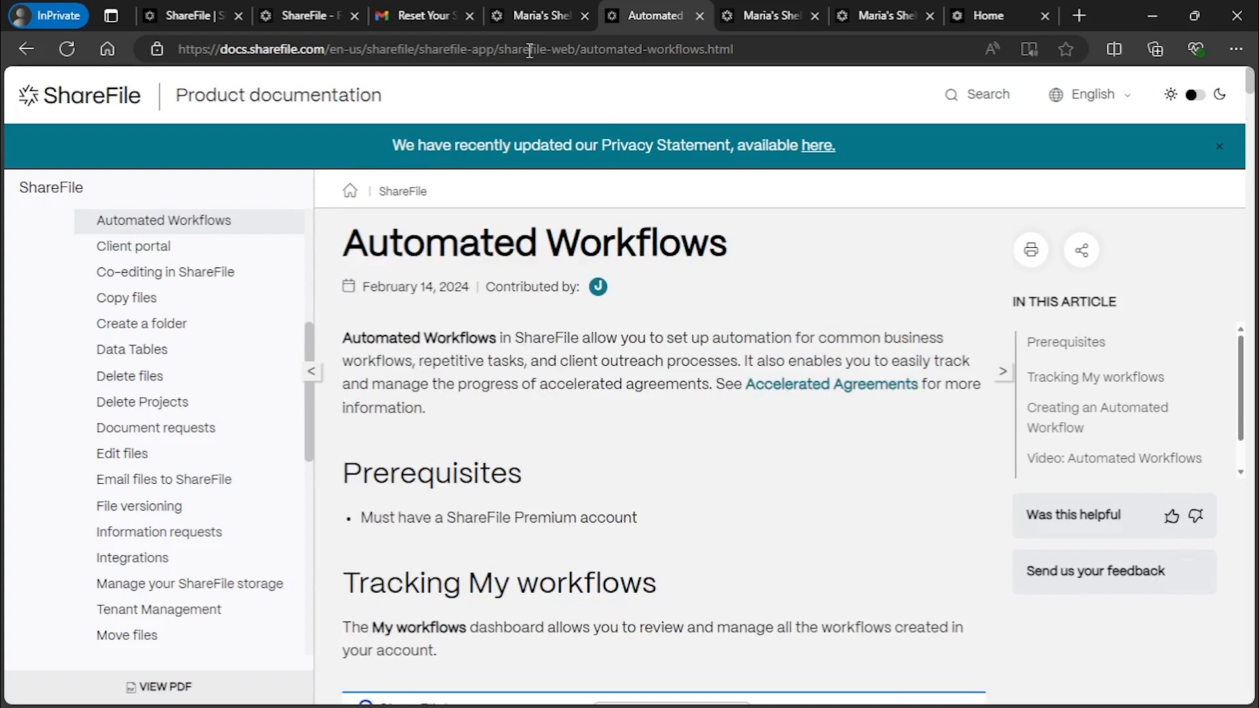
left_click(535, 8)
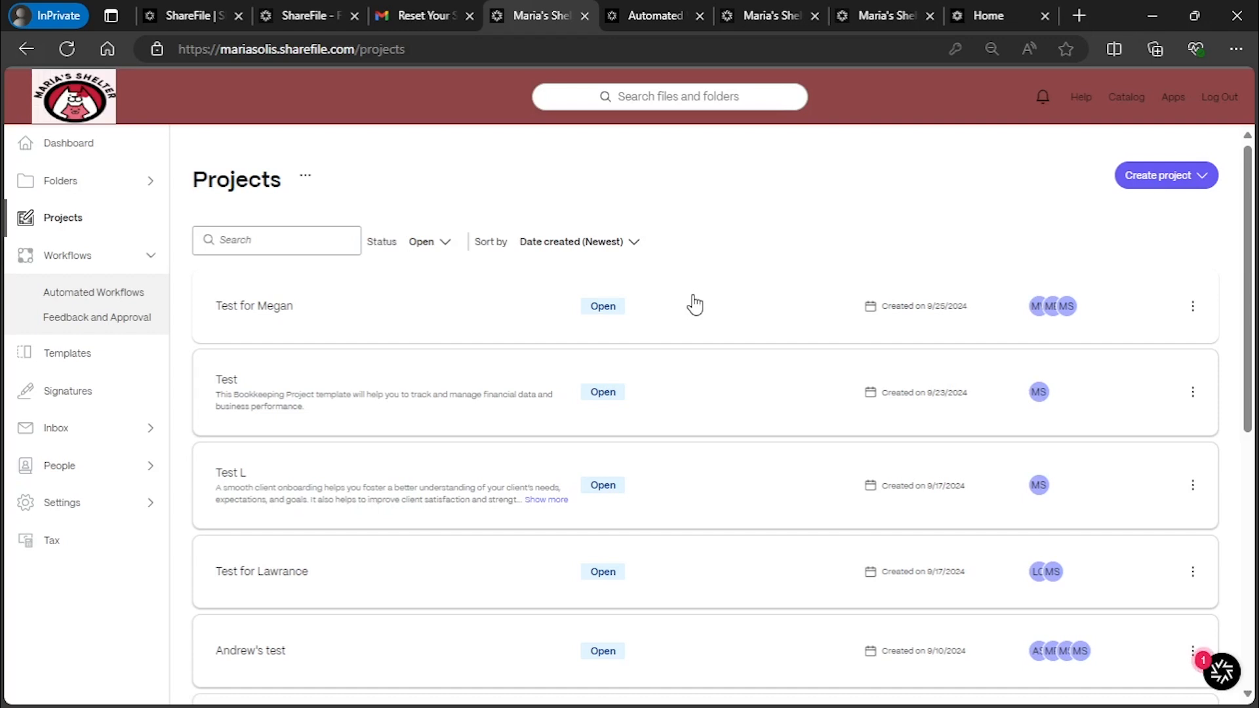
Go to Templates through the Resource Center and view the templates shared with me
left_click(1224, 672)
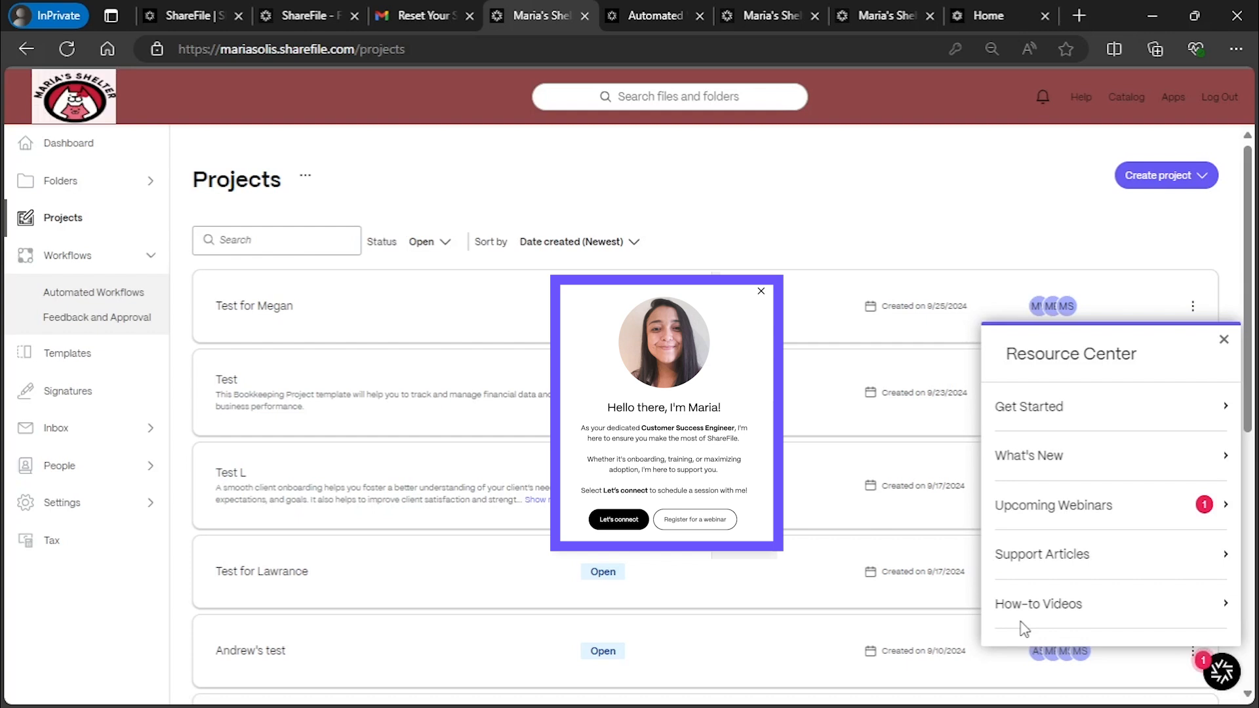
left_click(66, 353)
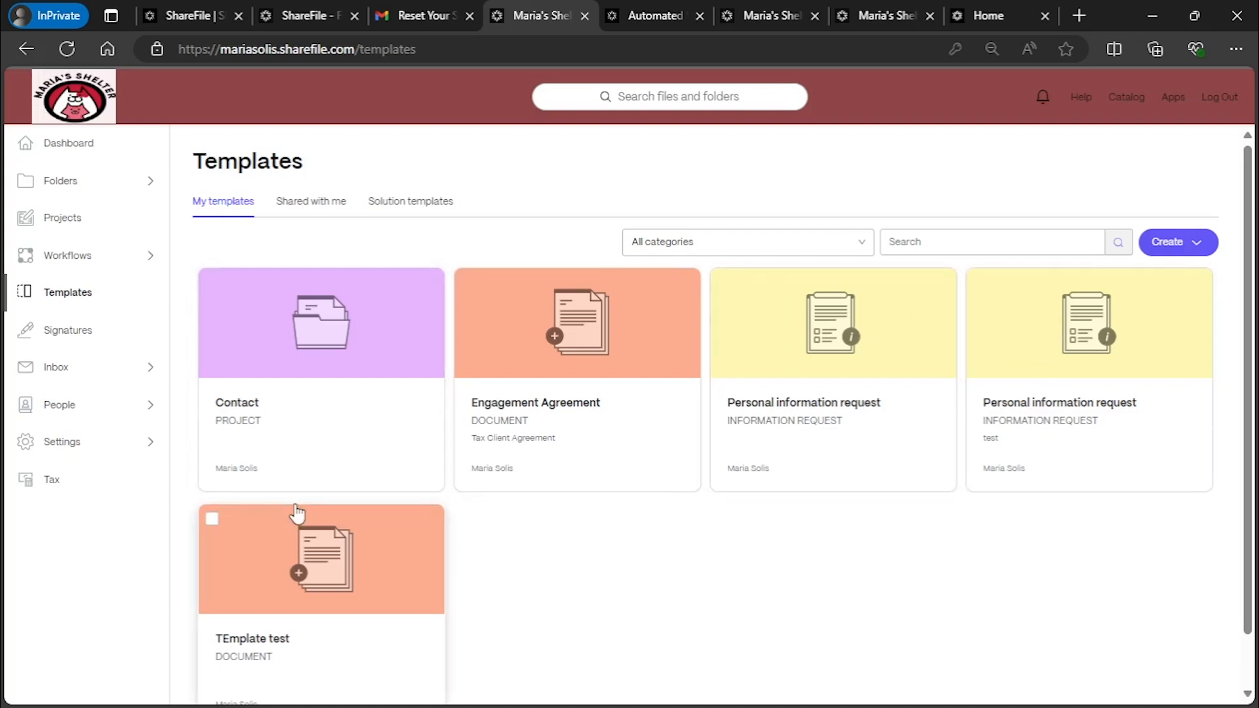
left_click(322, 196)
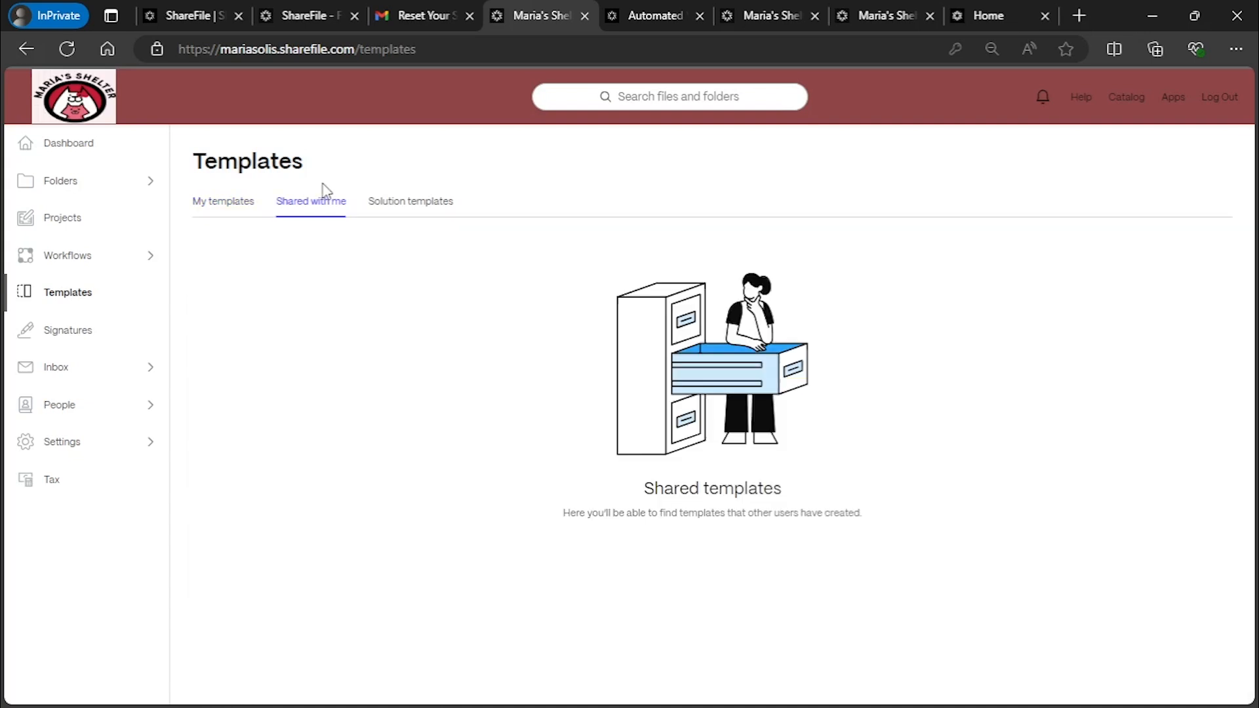
View the built-in Solution templates, then open the Signature requests page
left_click(396, 210)
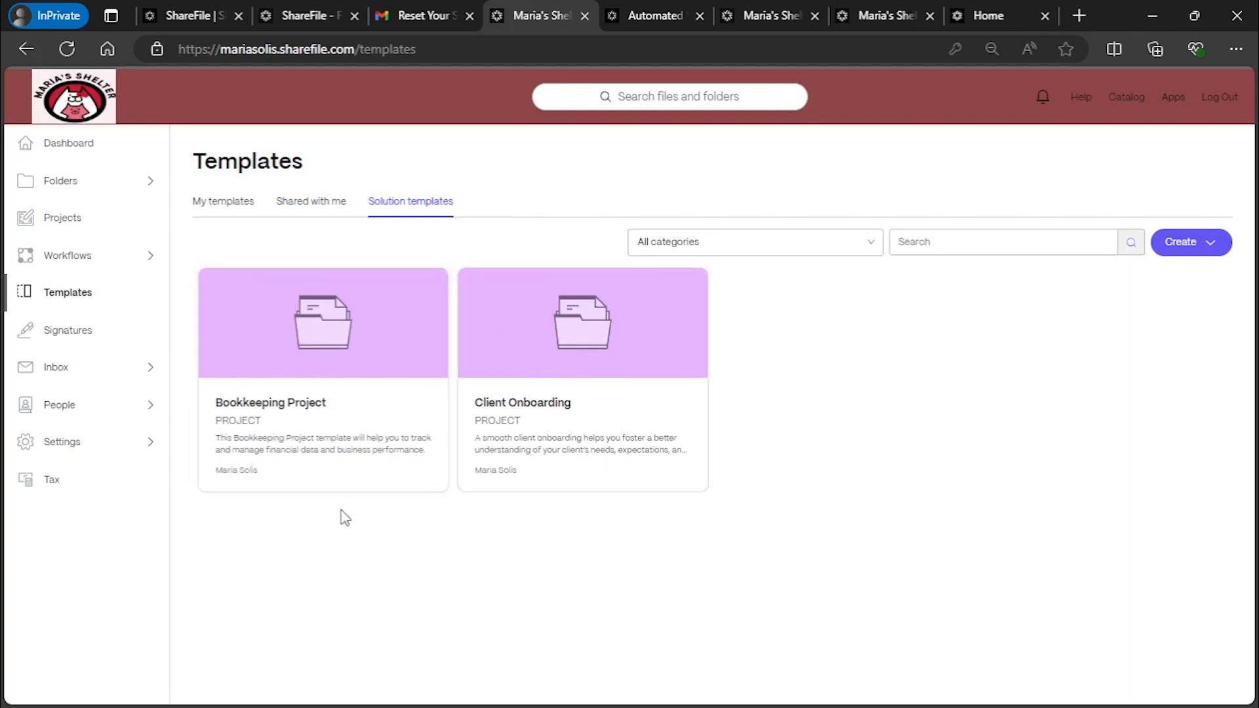
left_click(76, 335)
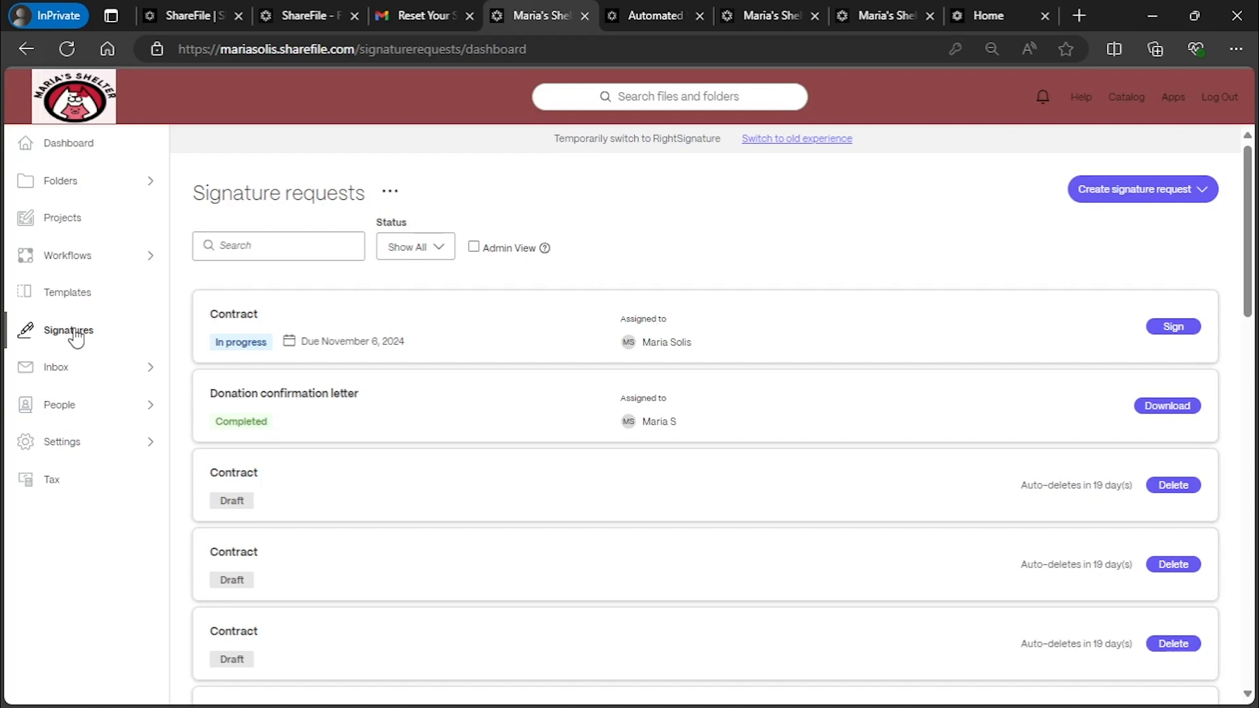
Expand Inbox in the sidebar and open the Sent messages list
left_click(72, 371)
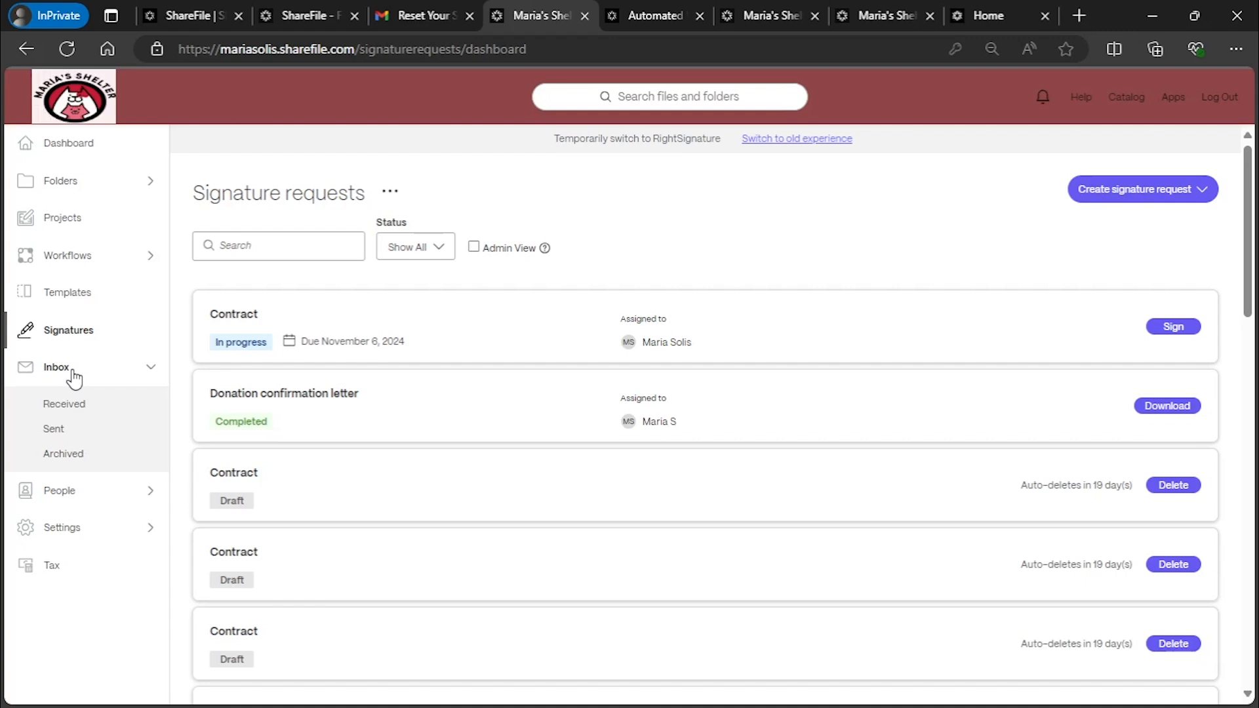
left_click(59, 430)
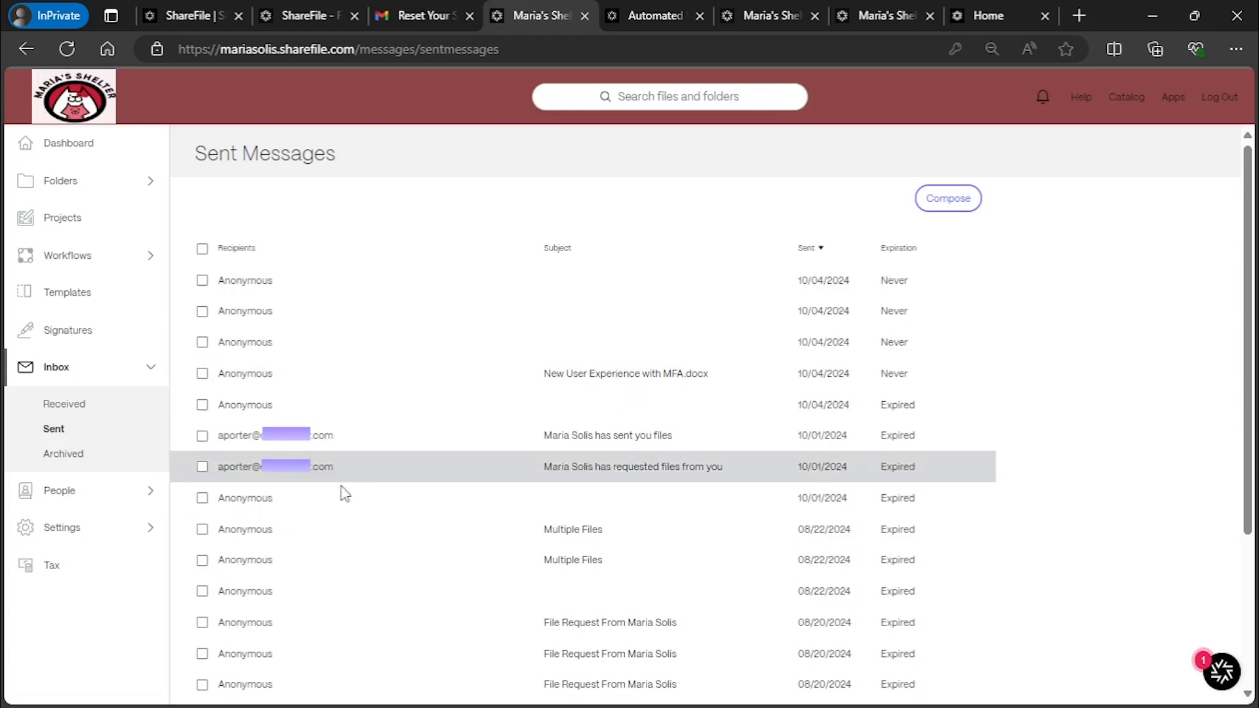
Select only the most recent sent message and expire its link
left_click_drag(220, 436, 362, 445)
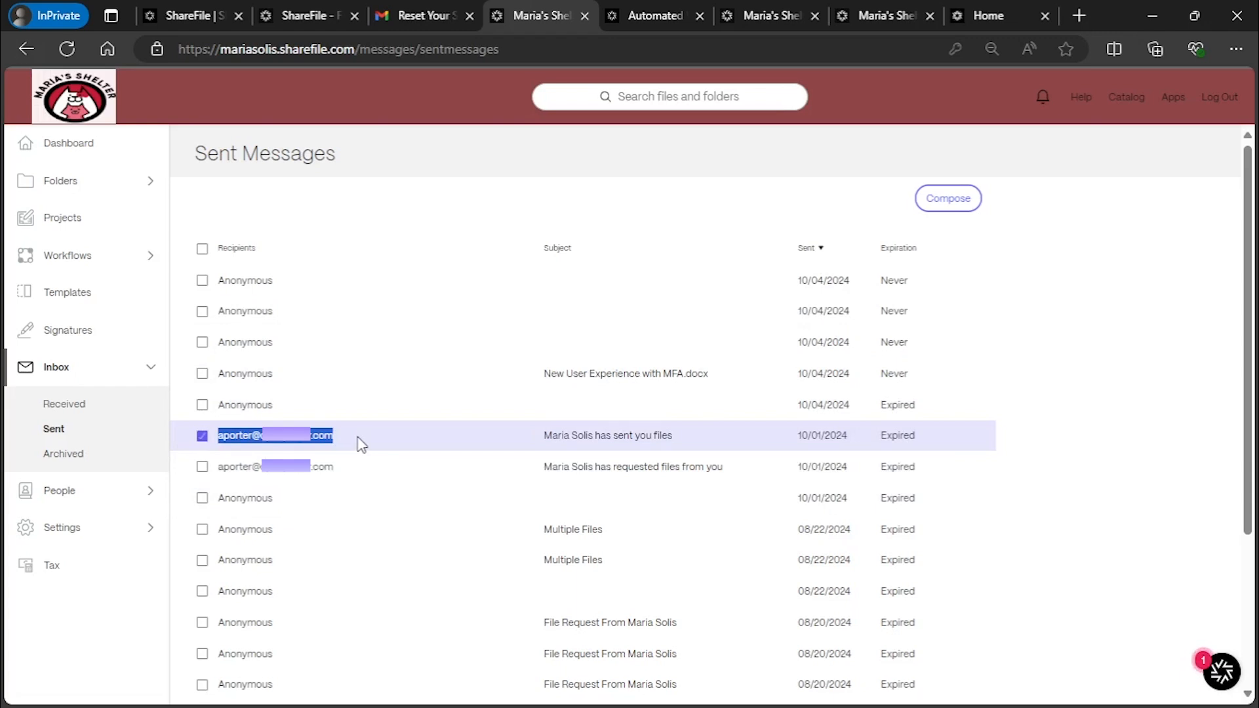
left_click_drag(213, 284, 274, 294)
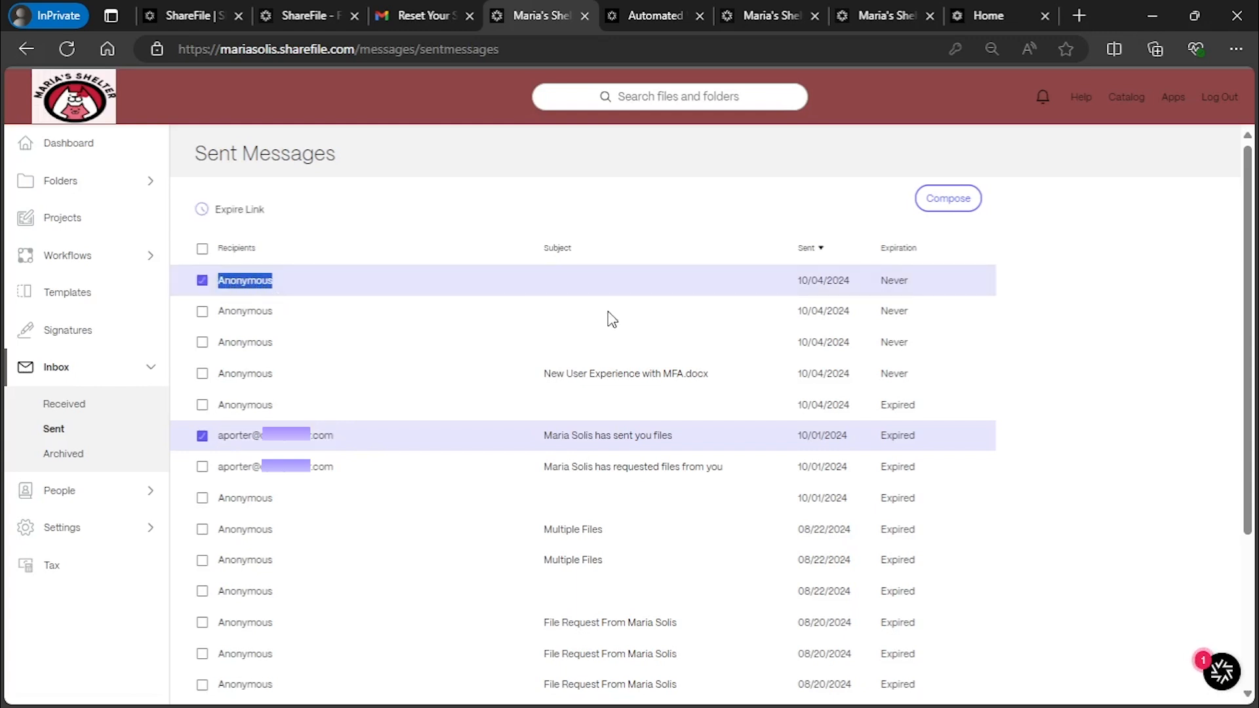
left_click_drag(518, 267, 692, 284)
left_click(691, 284)
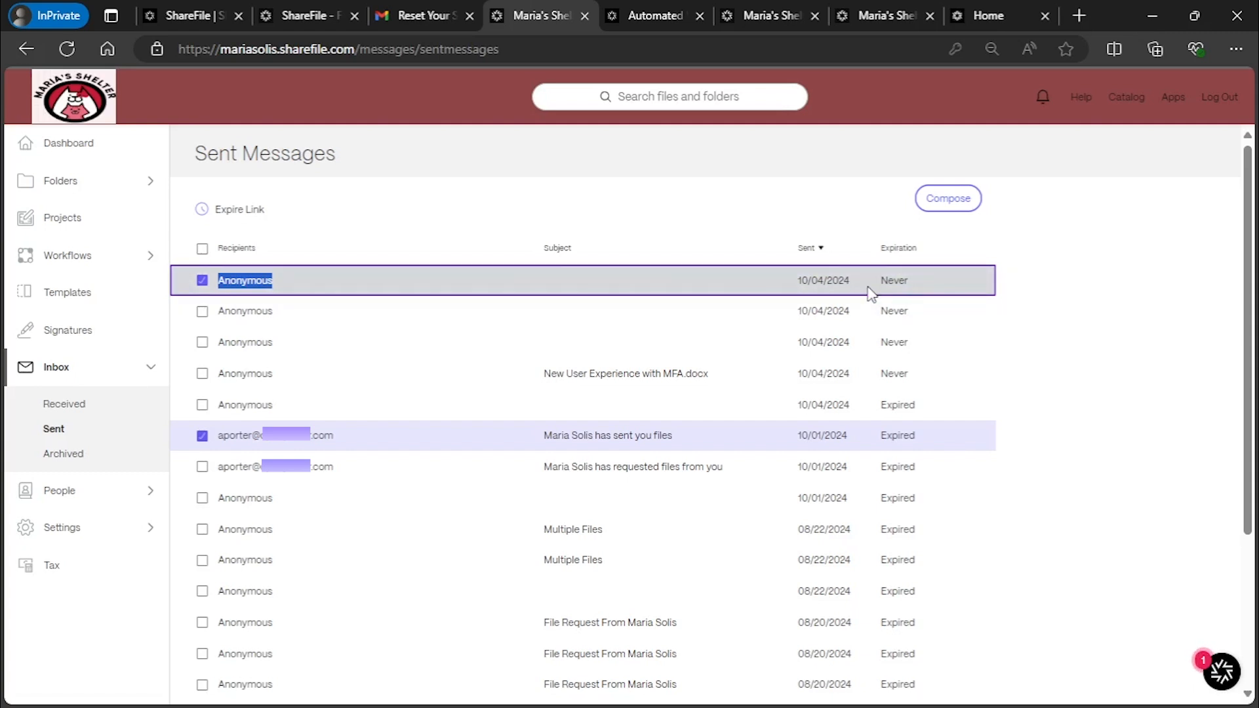
left_click(1054, 303)
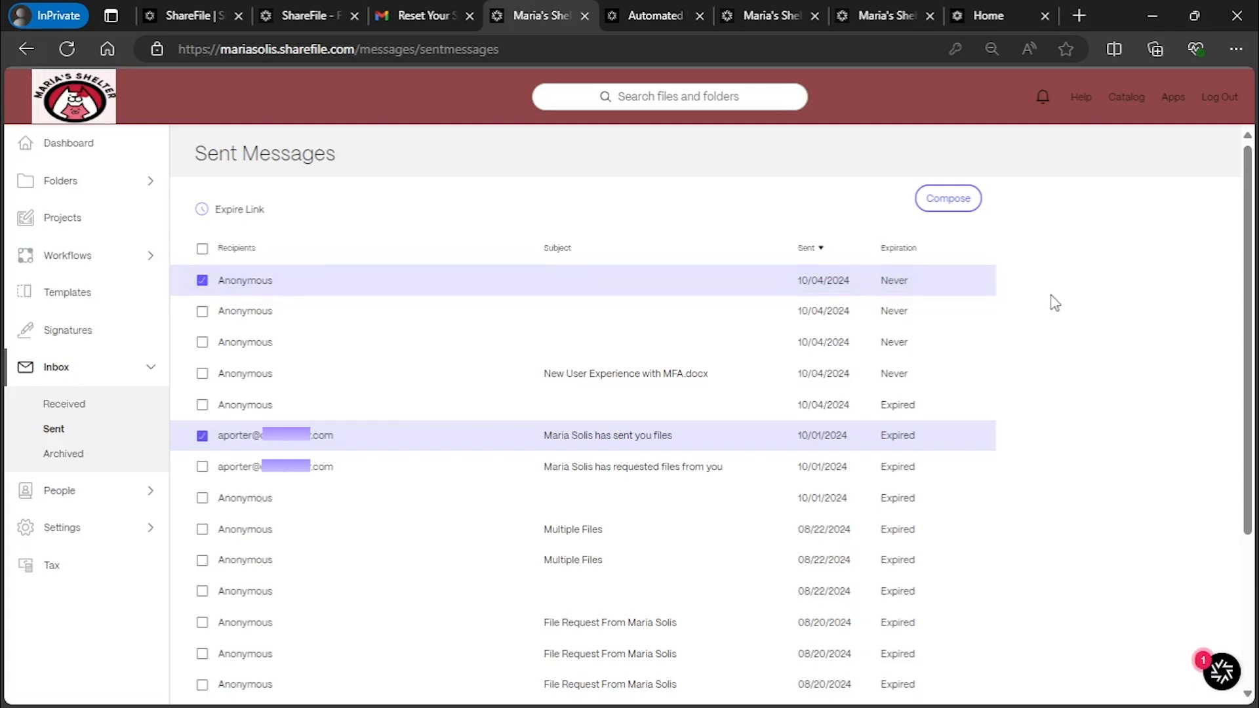
left_click(202, 435)
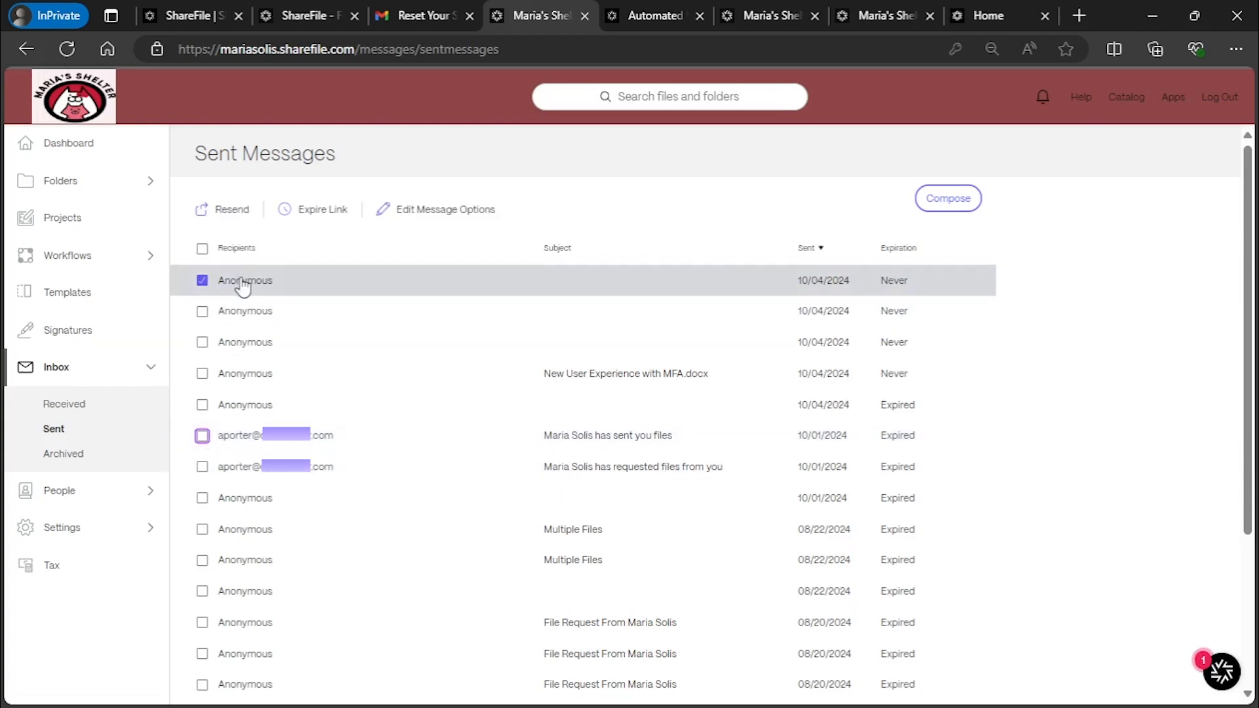
left_click(203, 280)
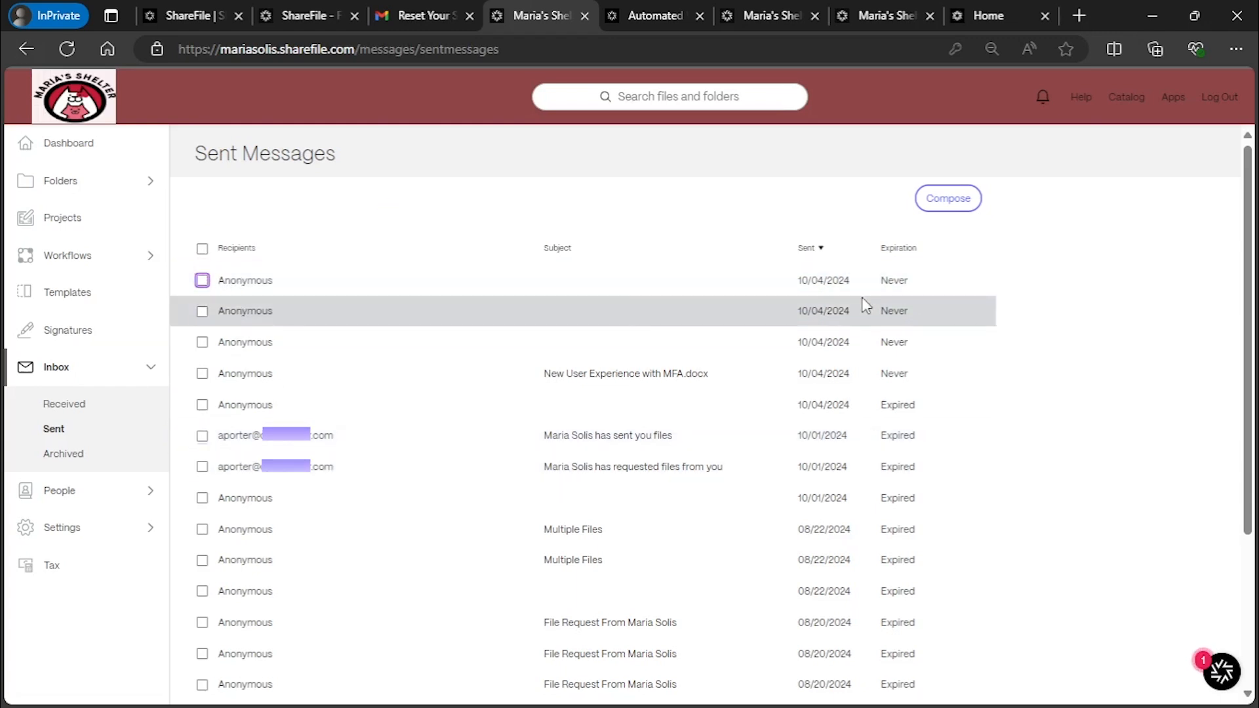
left_click(202, 280)
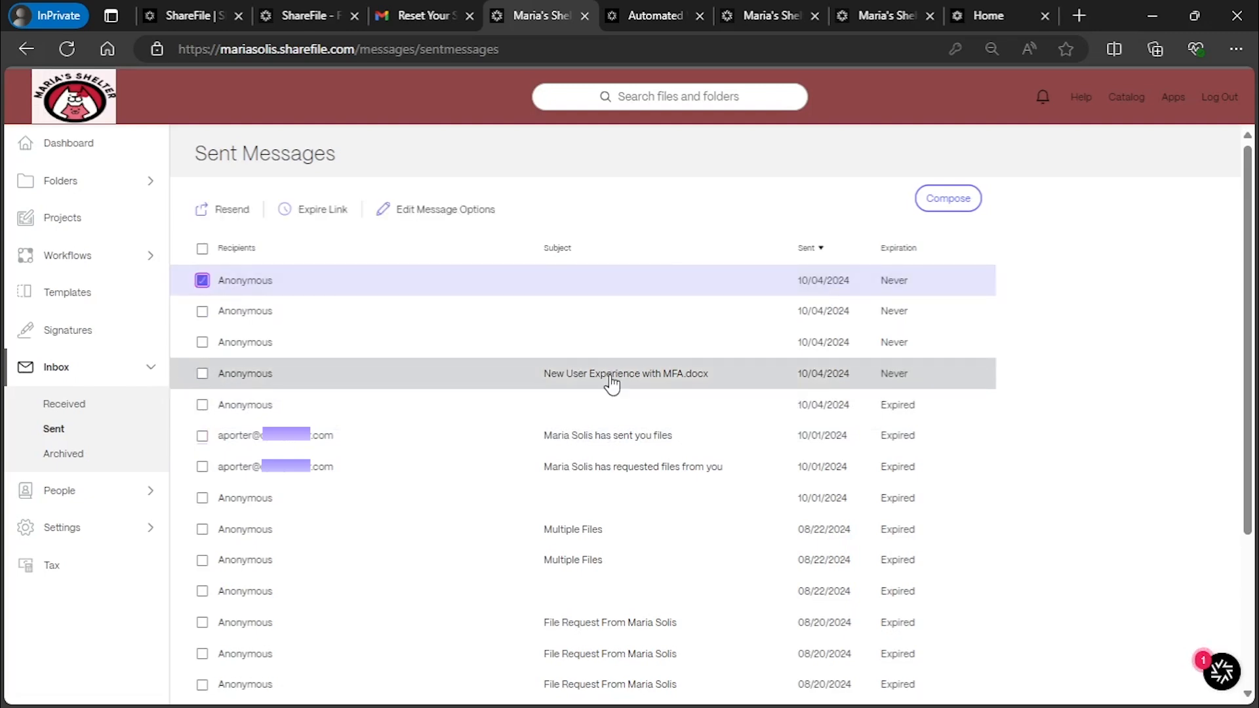
left_click(313, 213)
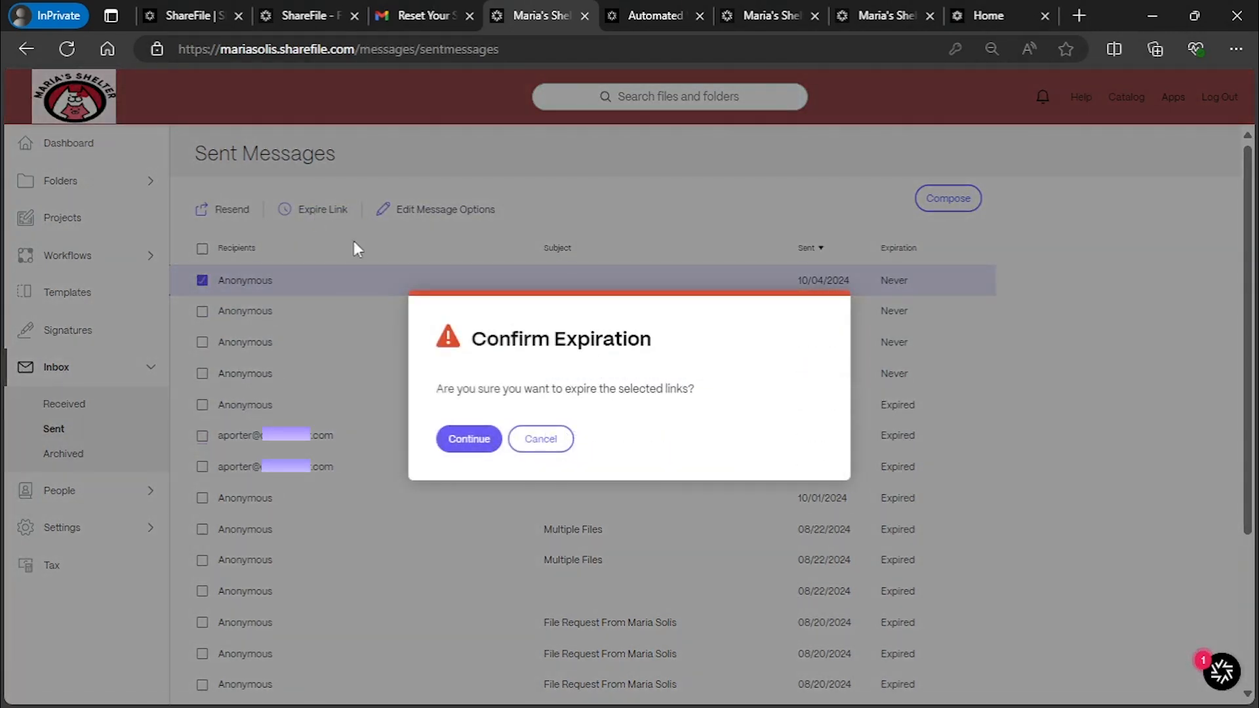
left_click(476, 446)
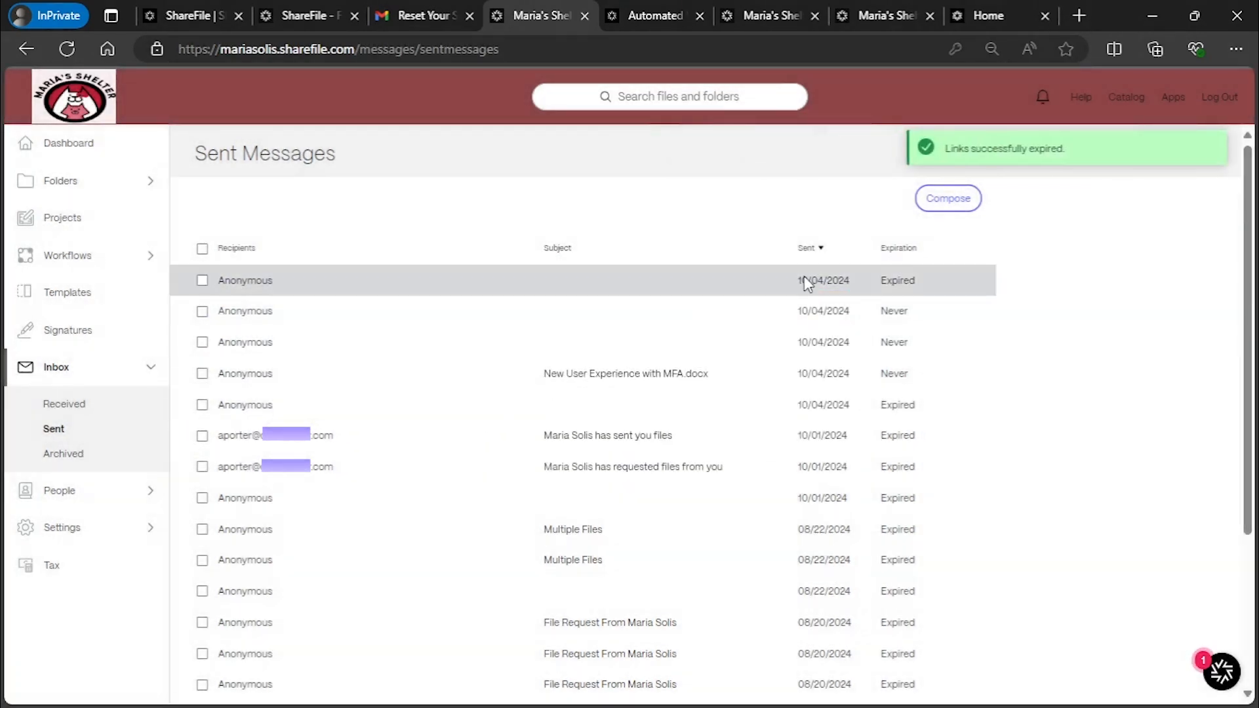
Review the second message's options, leaving access expiry at Never, then view Archived messages
left_click(202, 311)
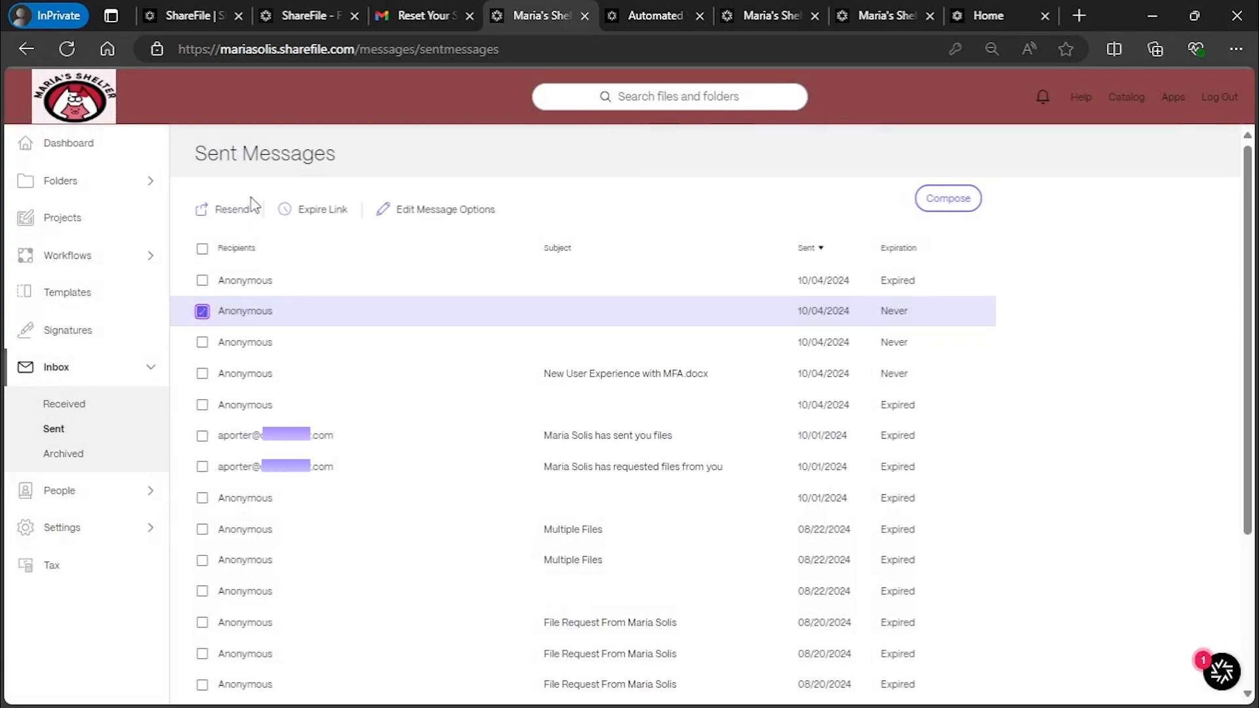
left_click(450, 213)
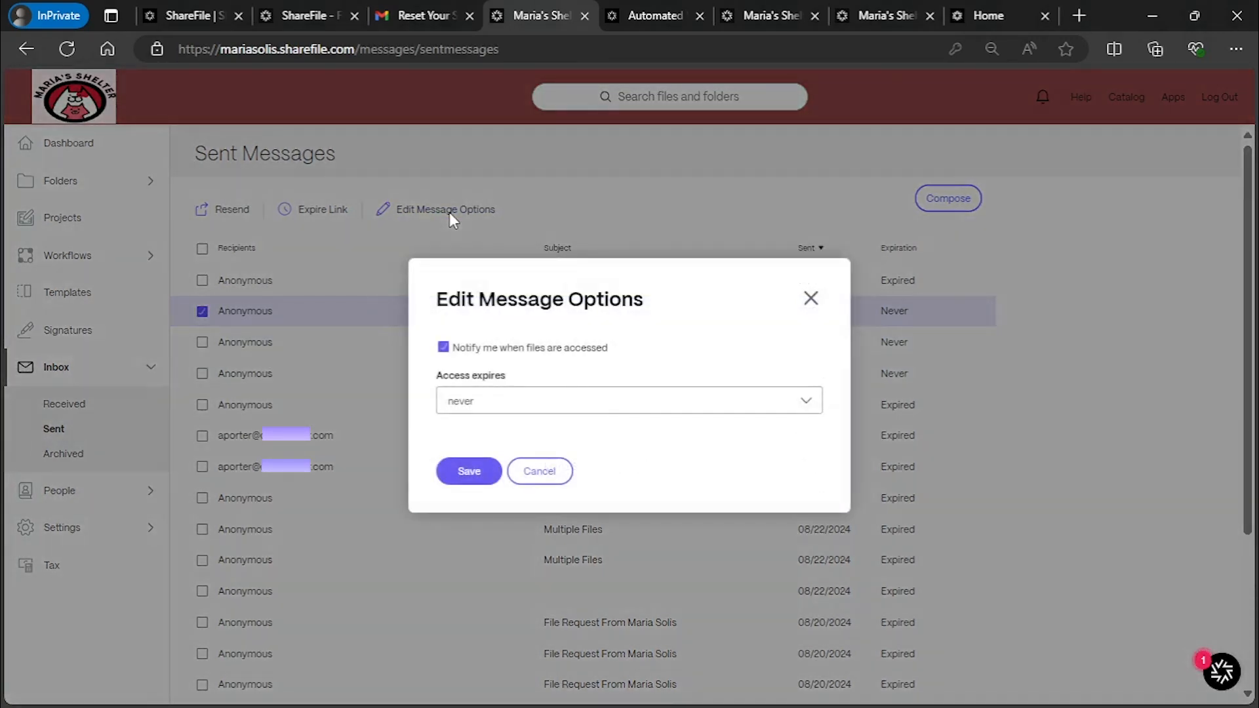
left_click(569, 403)
left_click(571, 407)
left_click(812, 300)
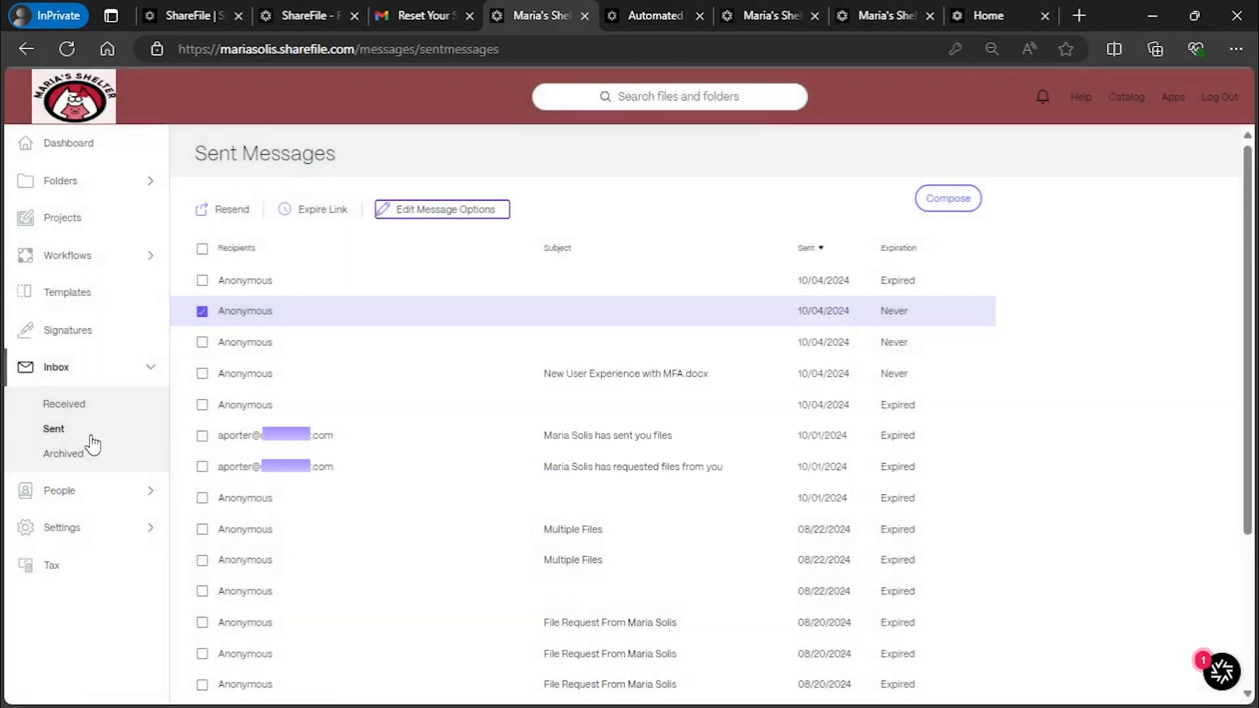
left_click(55, 454)
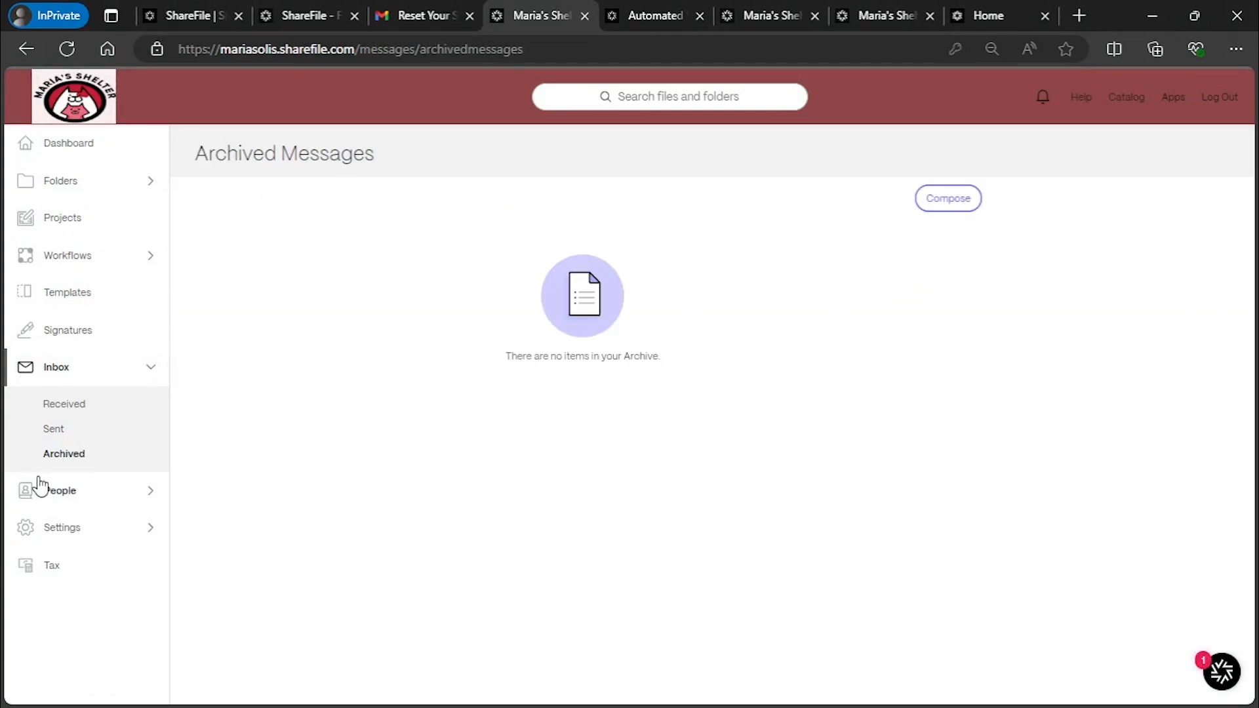
Return to Sent Messages, check a new message's access options without saving, then expand People
left_click(53, 430)
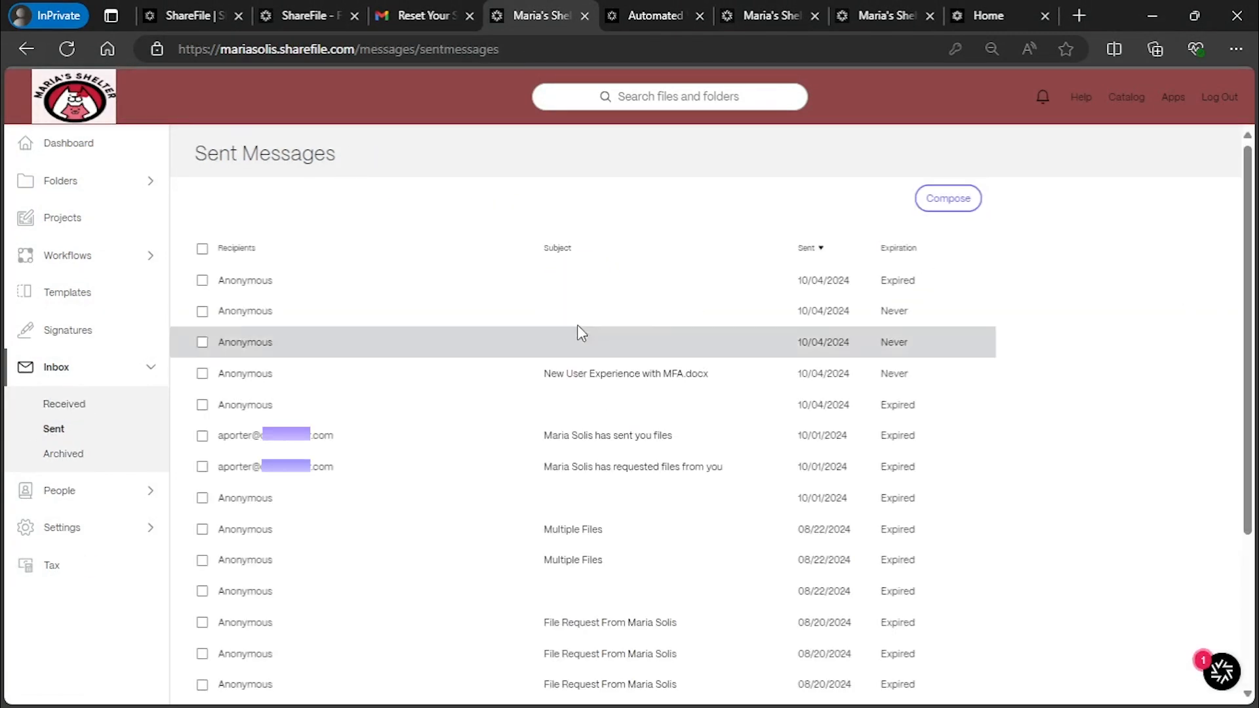
left_click(968, 197)
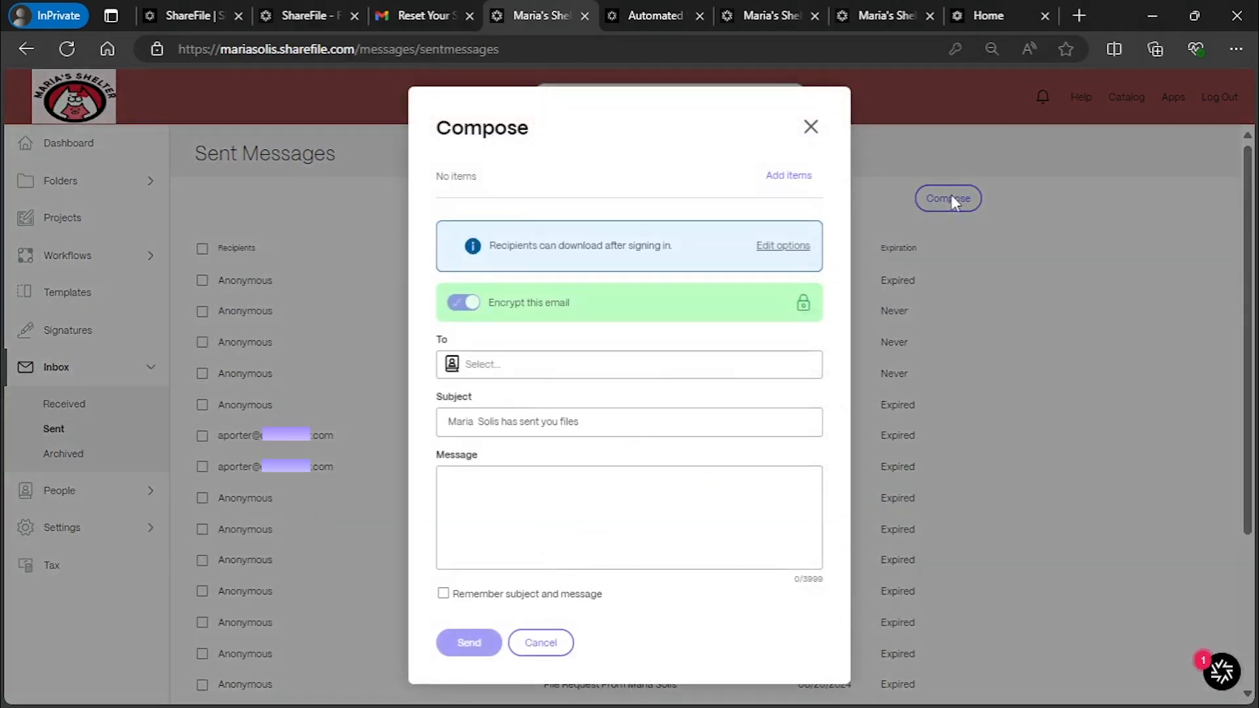
left_click(795, 248)
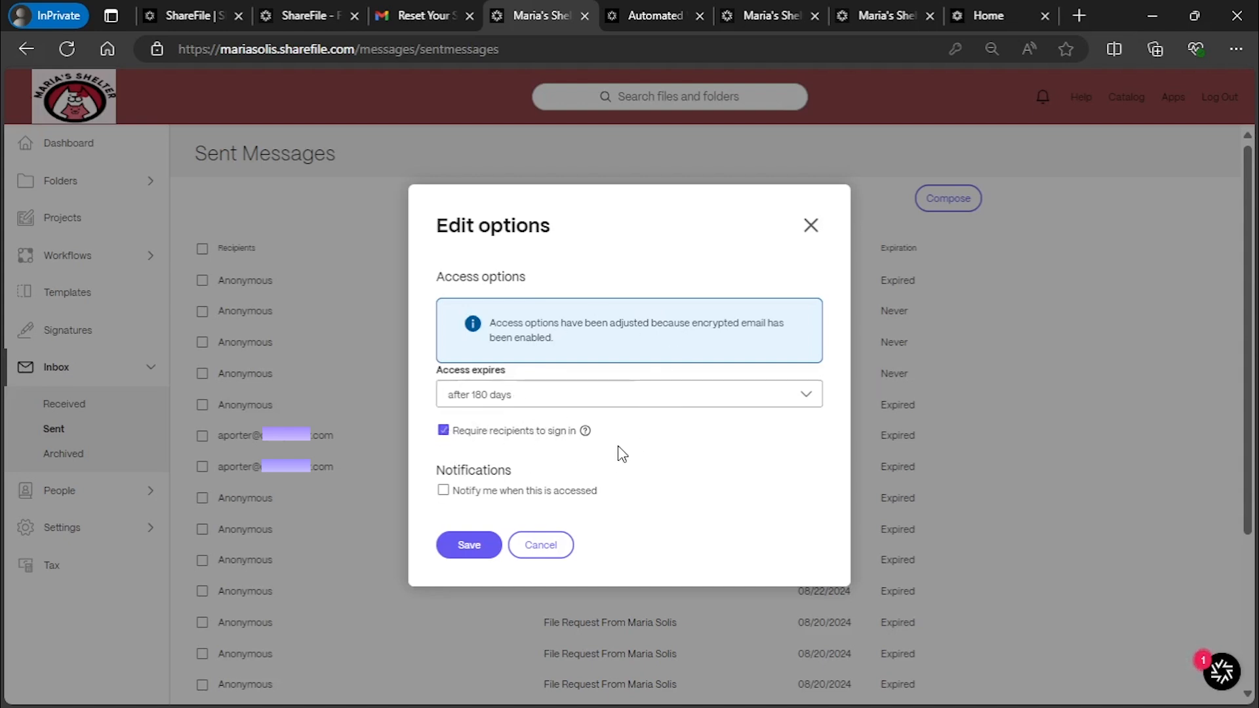
mouse_move(586, 435)
left_click(812, 226)
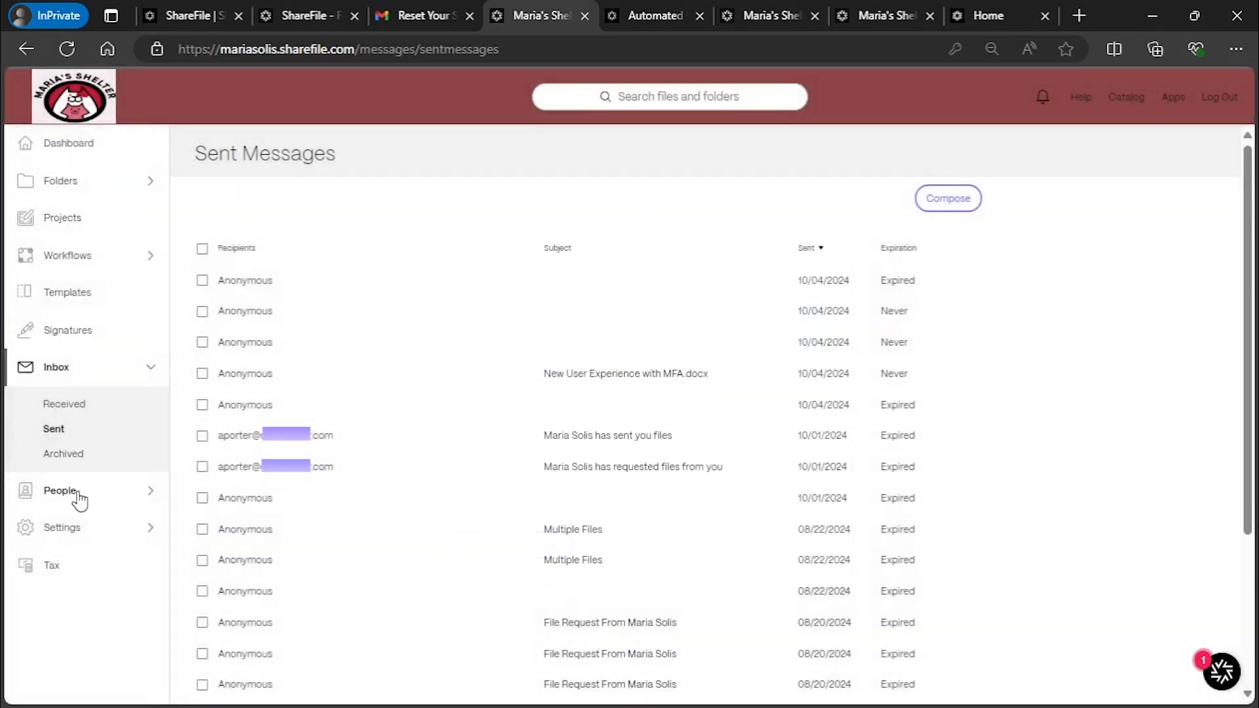
left_click(77, 495)
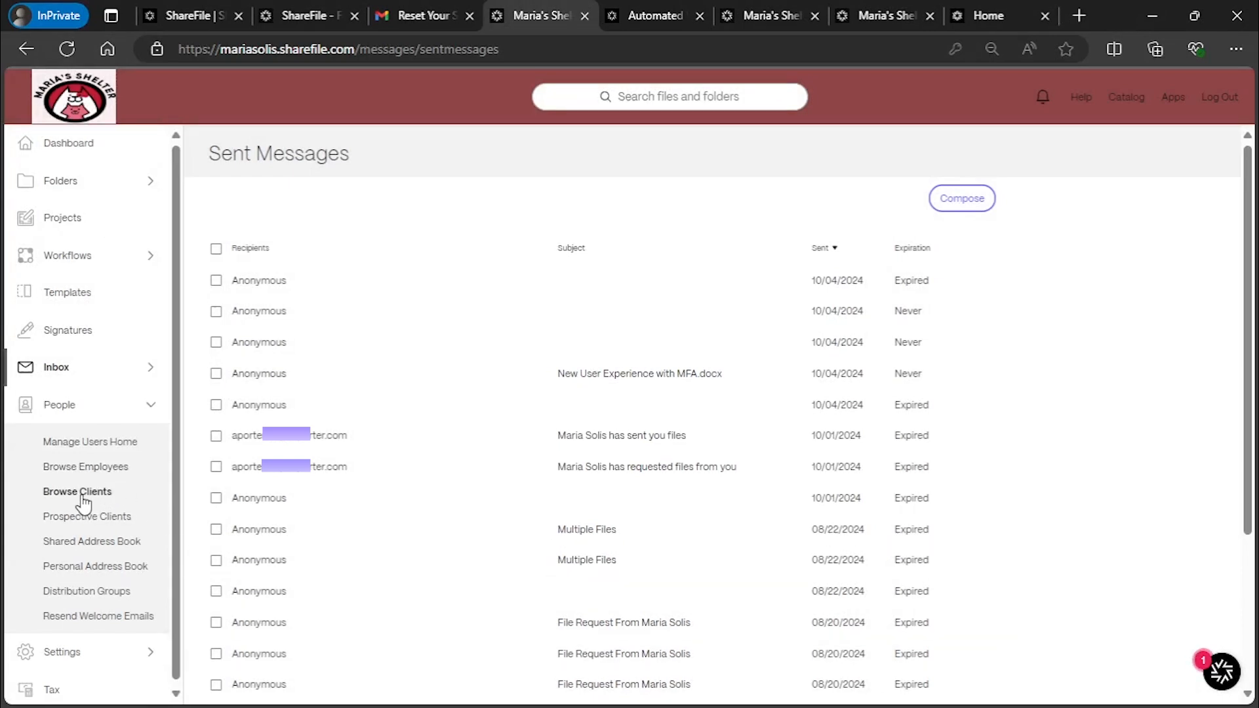
Start a new employee from Browse Employees and expand the User Access section
left_click(84, 467)
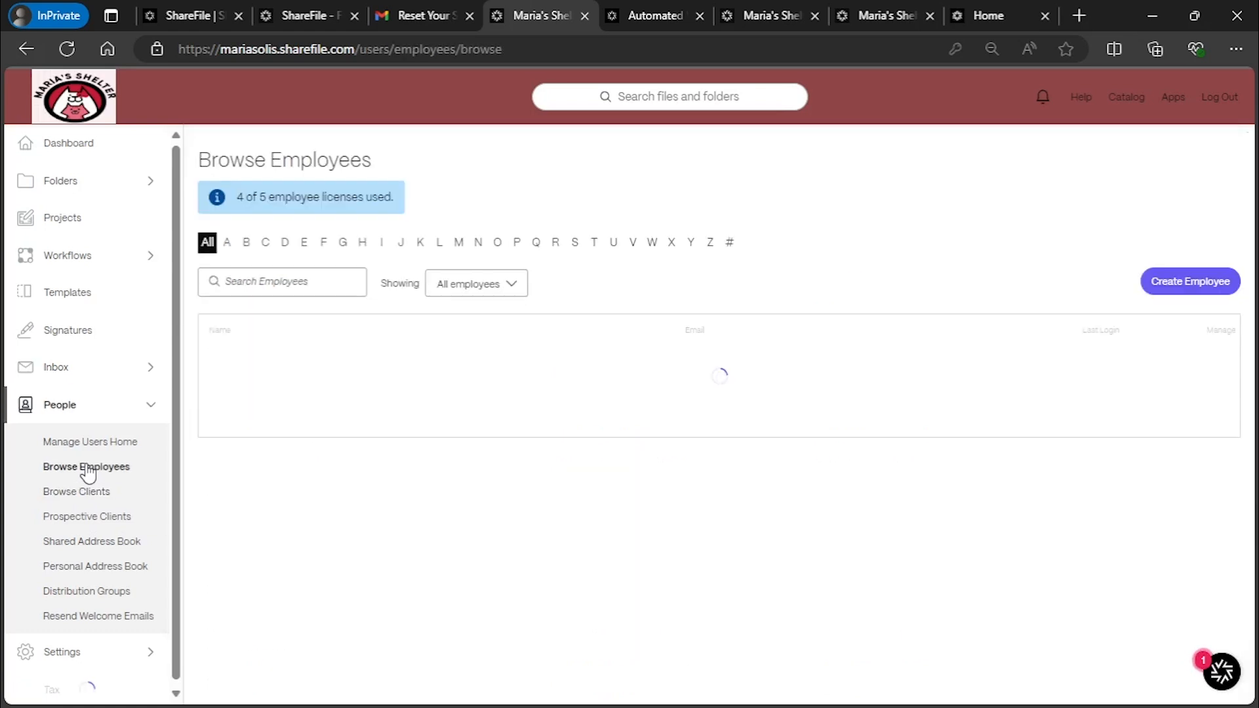
left_click(1184, 287)
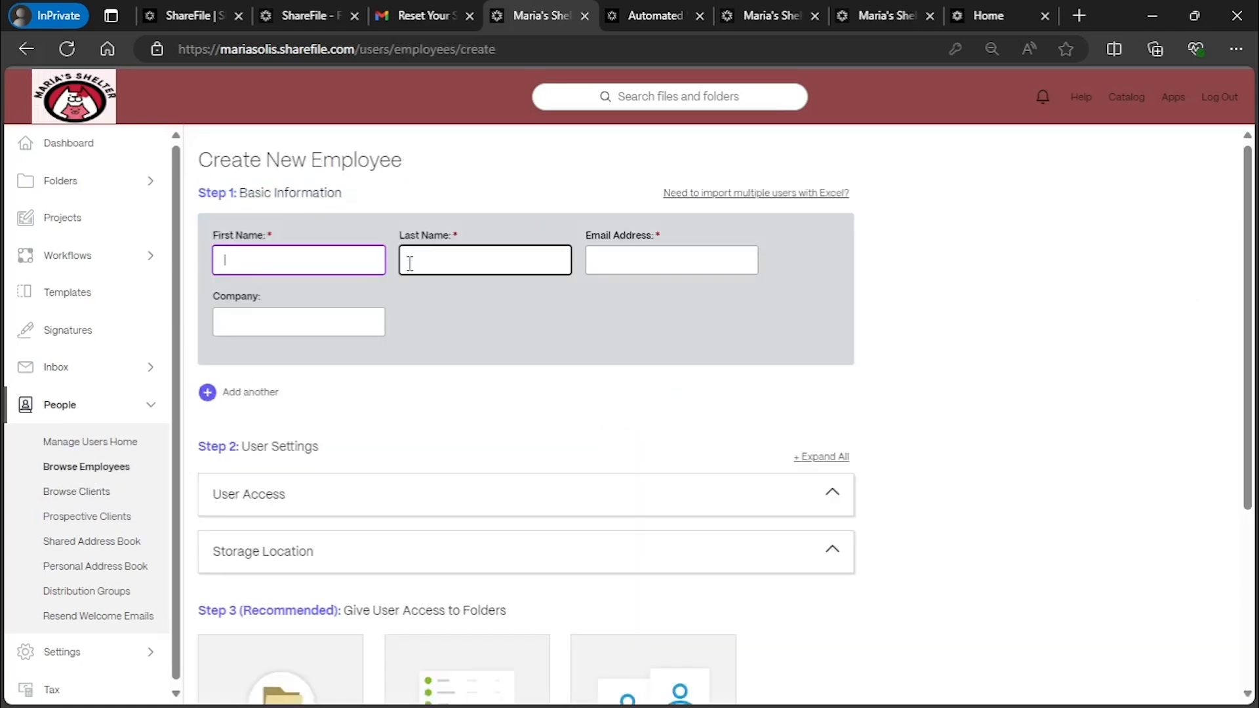
scroll(340, 357, "down", 4)
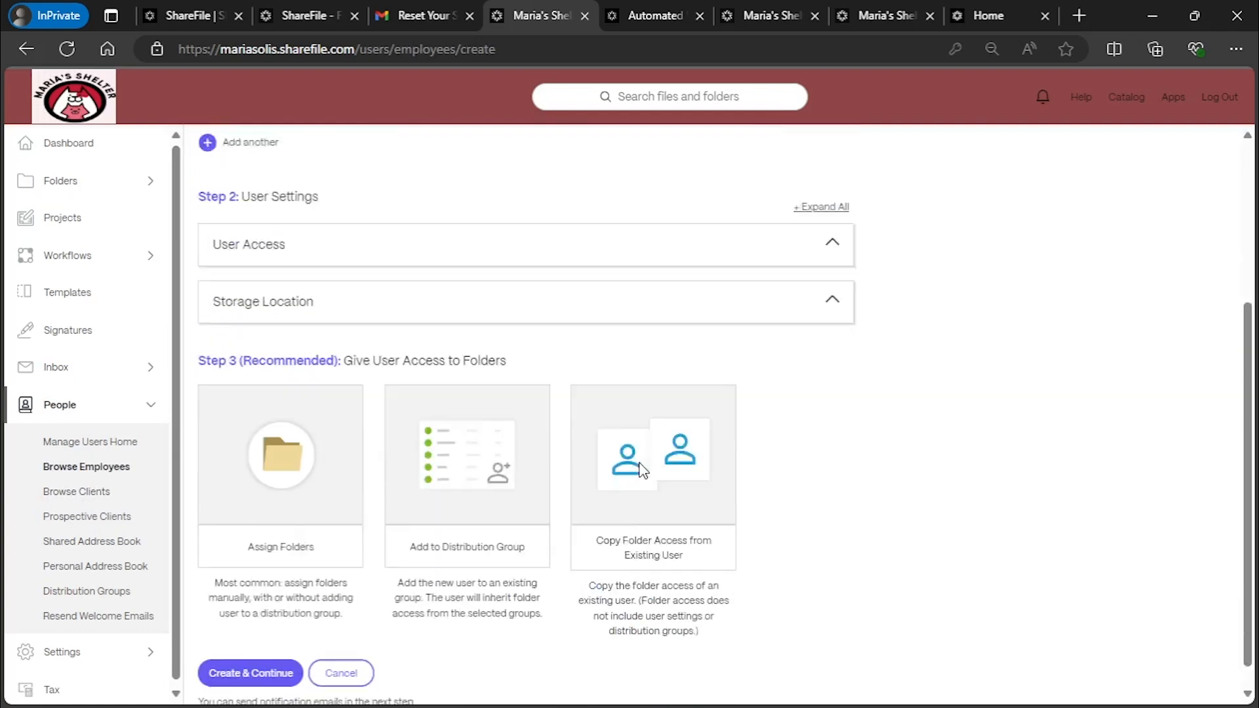
left_click(269, 231)
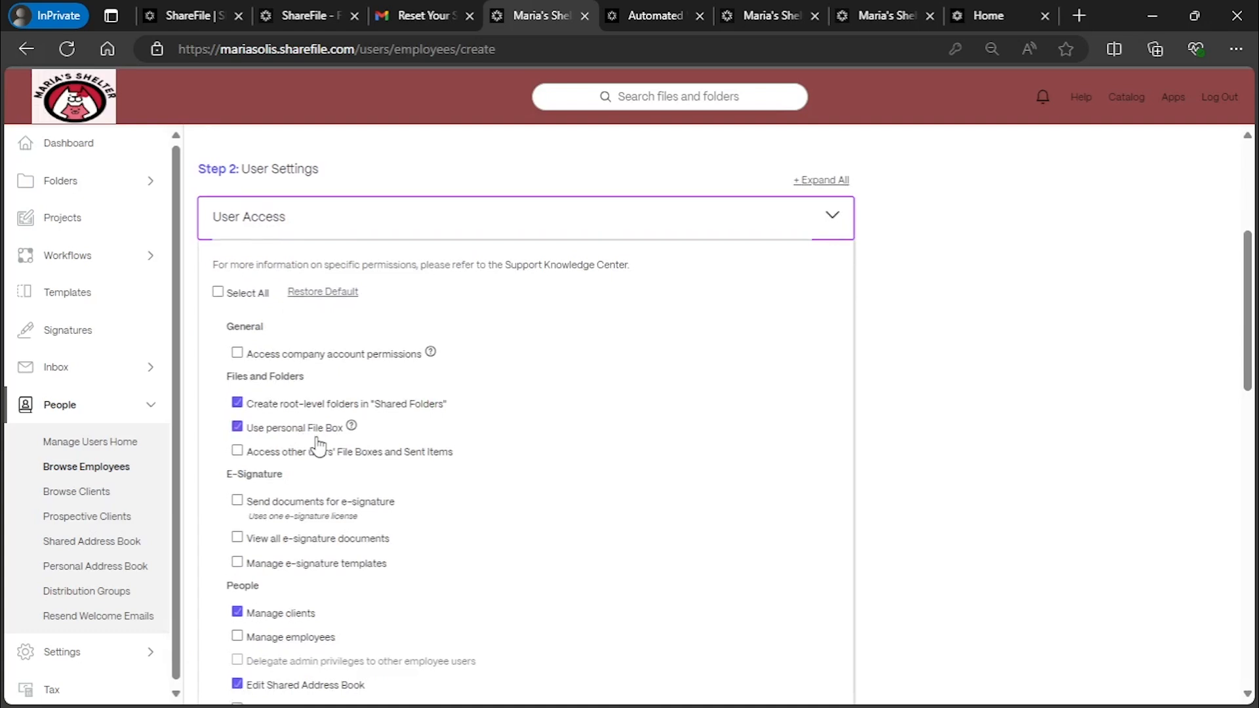
Grant Send documents for e-signature and Manage e-signature templates, leaving View all e-signature documents unchecked
scroll(318, 446, "down", 3)
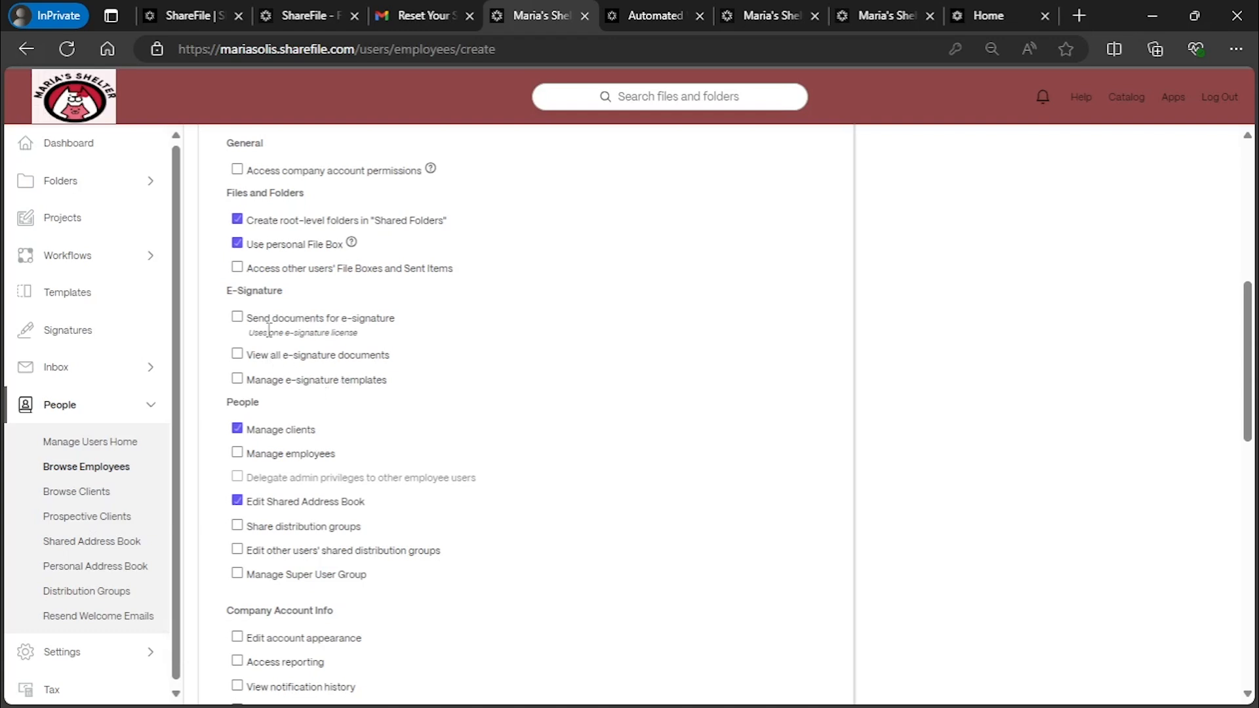
left_click(237, 355)
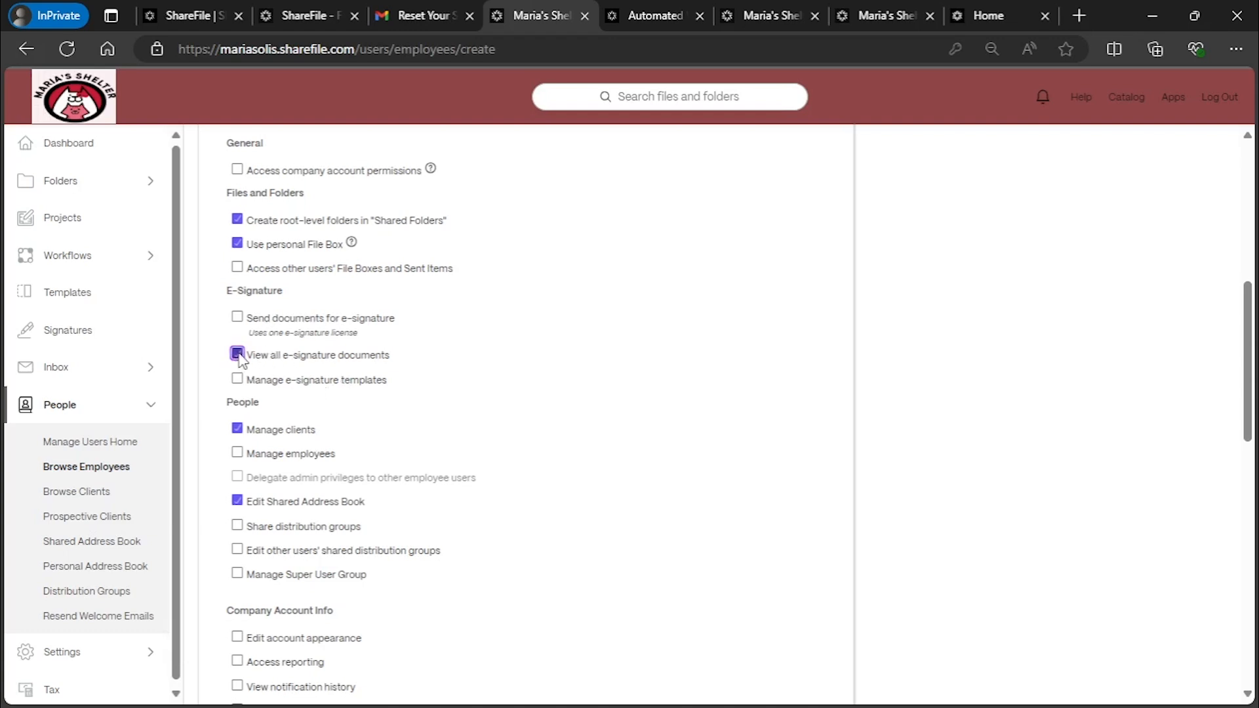
left_click(237, 318)
left_click(240, 380)
left_click_drag(227, 290, 293, 292)
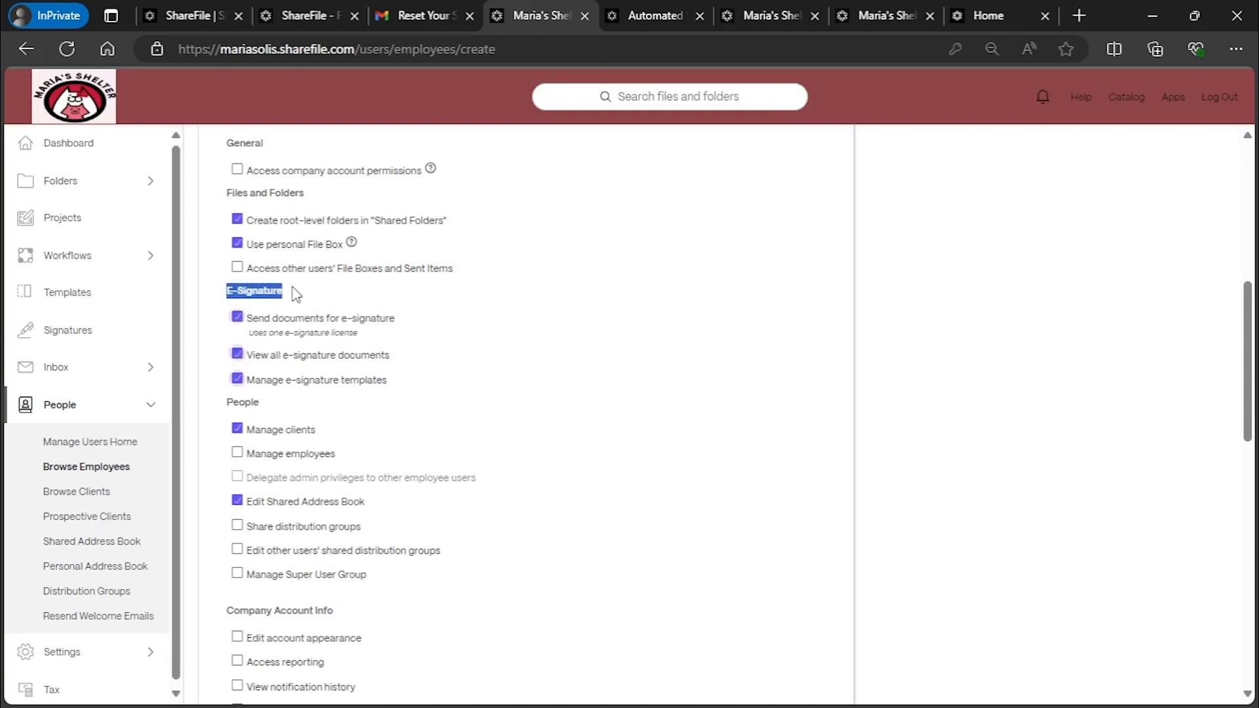
left_click(237, 354)
Expand the Storage Location setting showing ShareFile US East, then go to the clients list
scroll(264, 398, "down", 4)
scroll(265, 400, "down", 7)
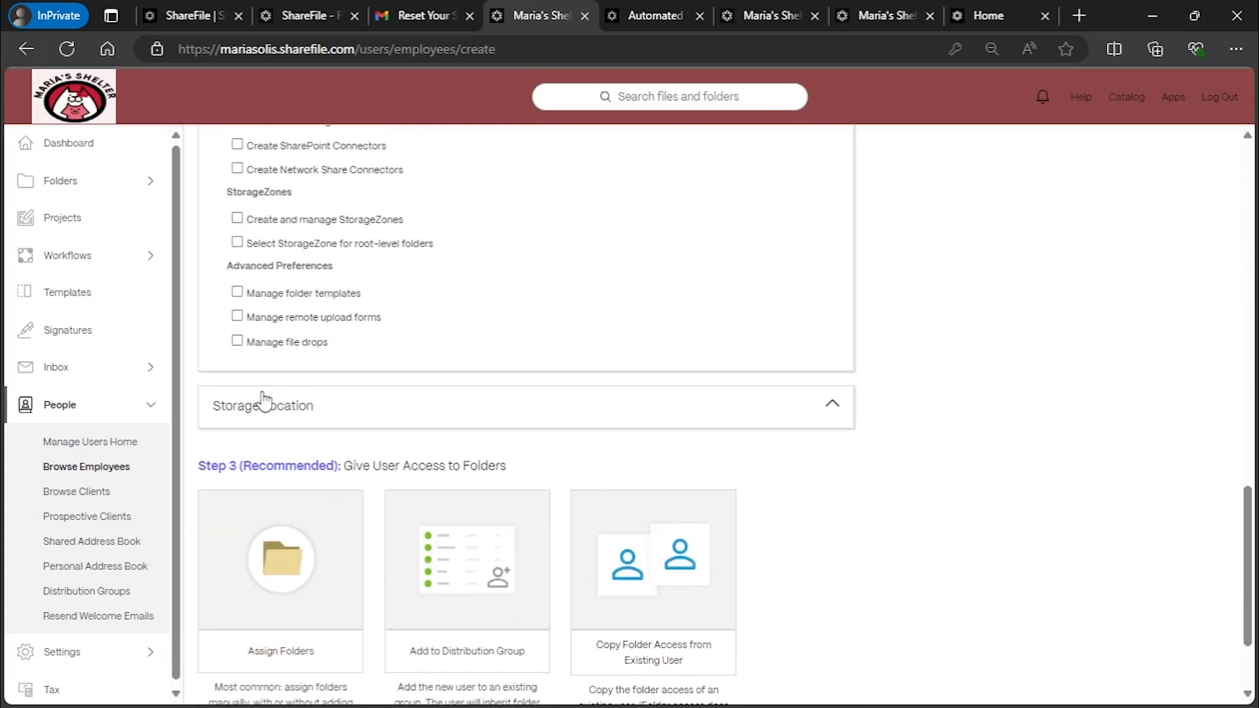
left_click(480, 413)
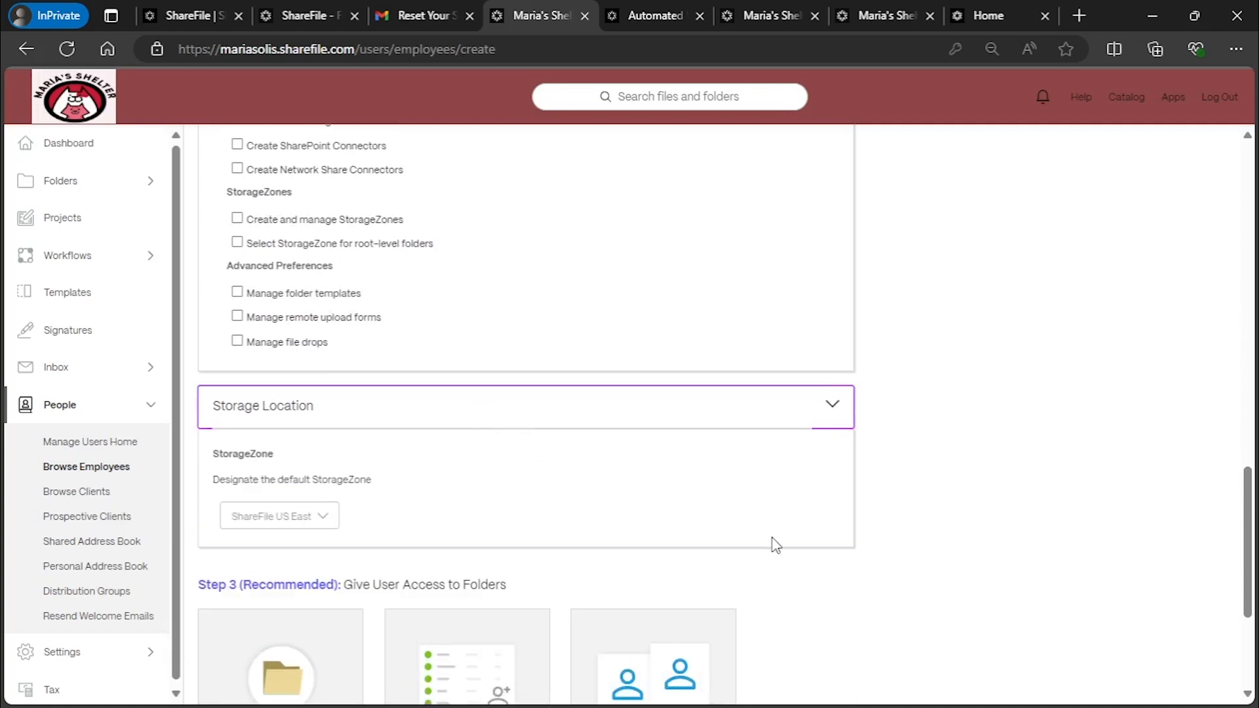
scroll(774, 543, "down", 2)
scroll(776, 544, "down", 2)
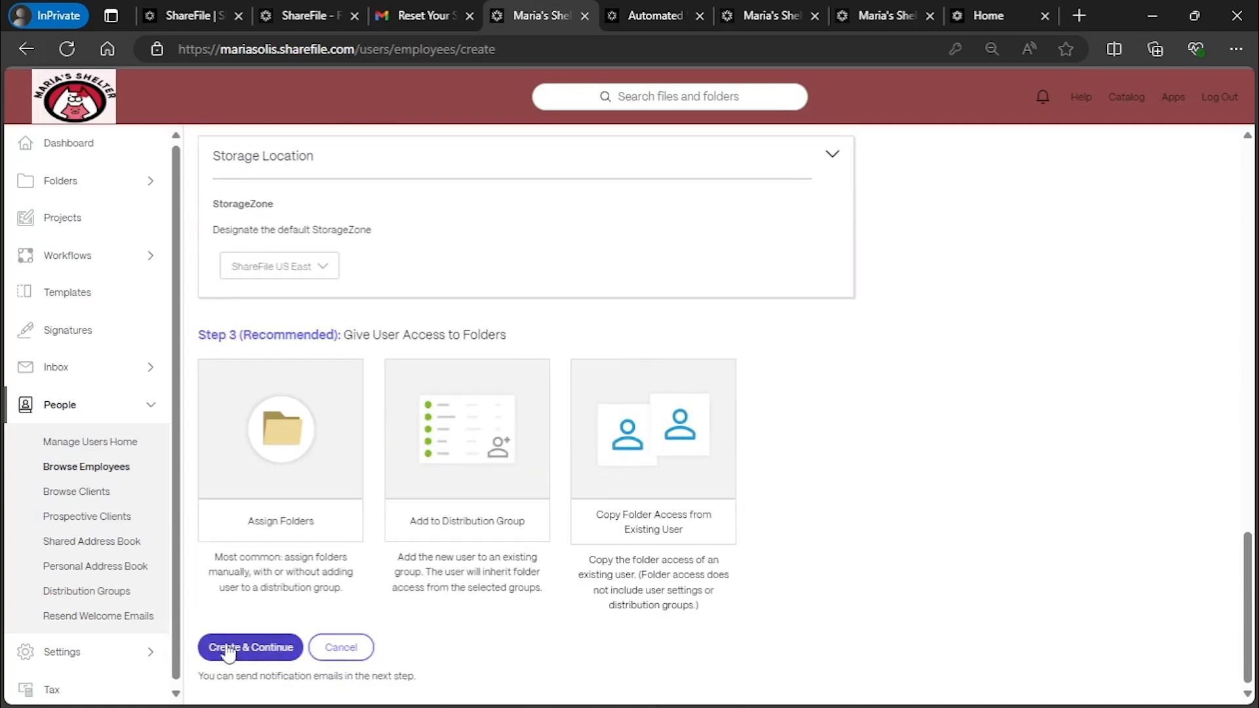
left_click(102, 497)
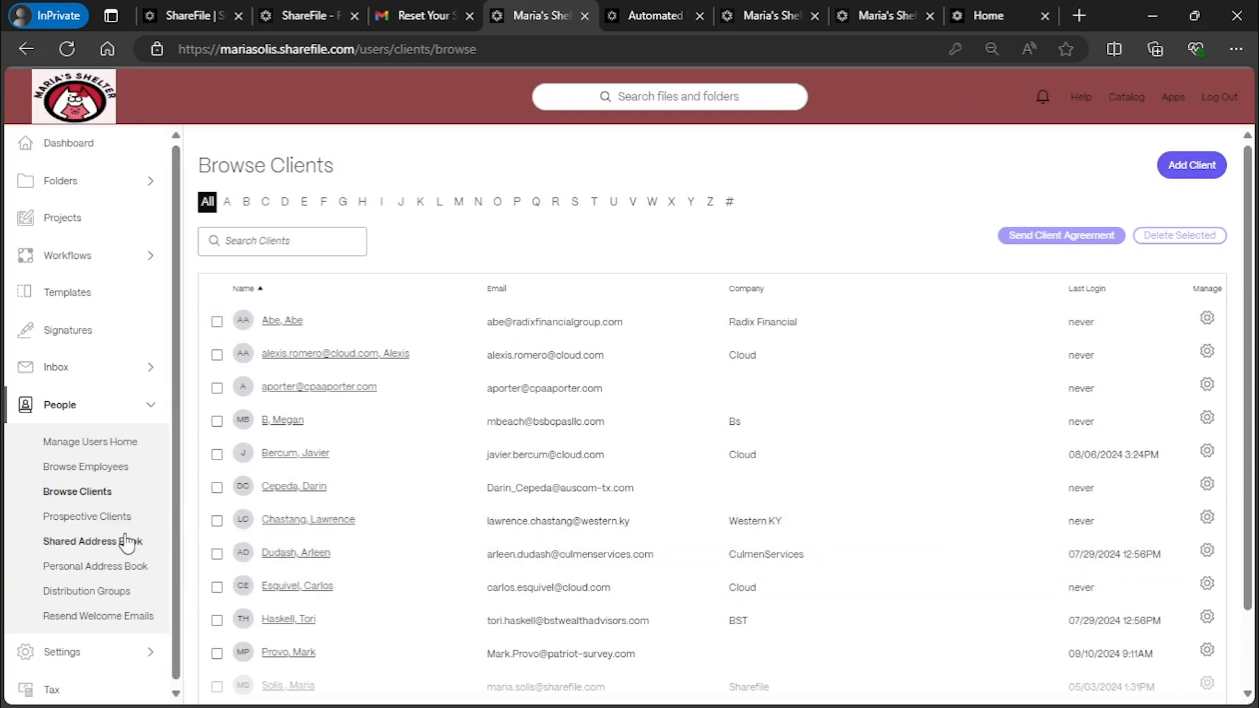
Visit the shared and personal address books and distribution groups, open Resend Welcome Emails, and expand Settings
left_click(78, 543)
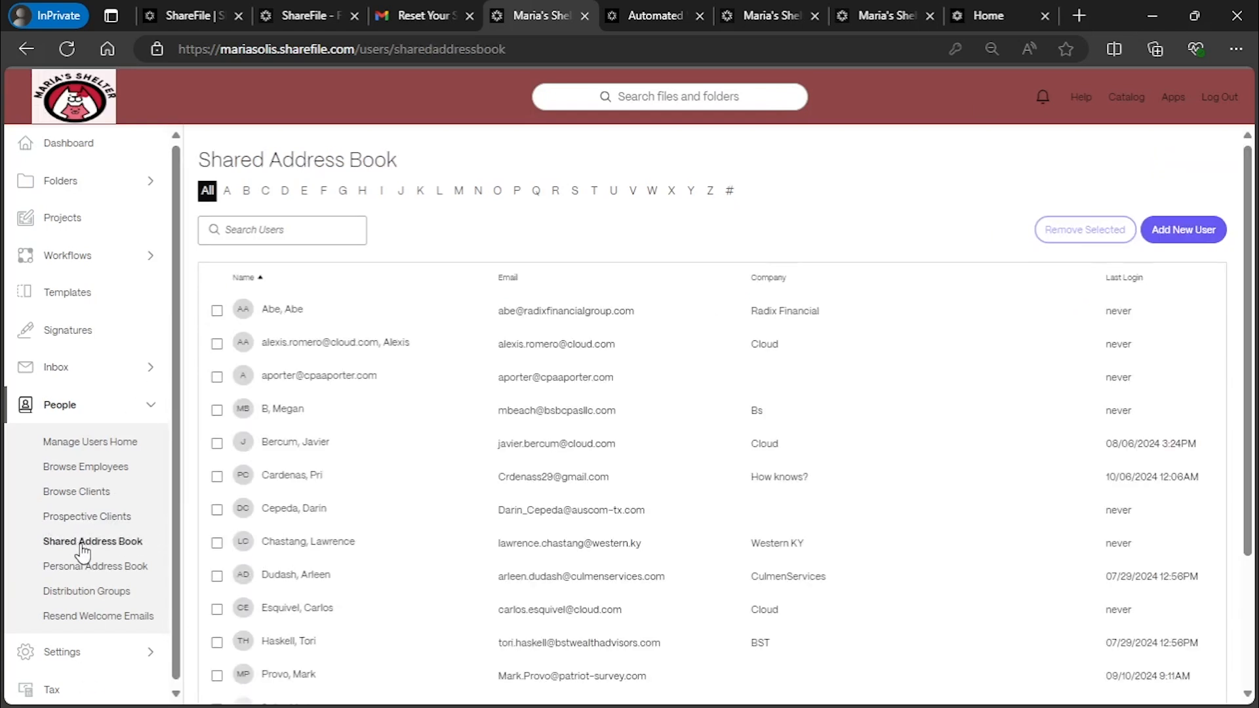
left_click(78, 566)
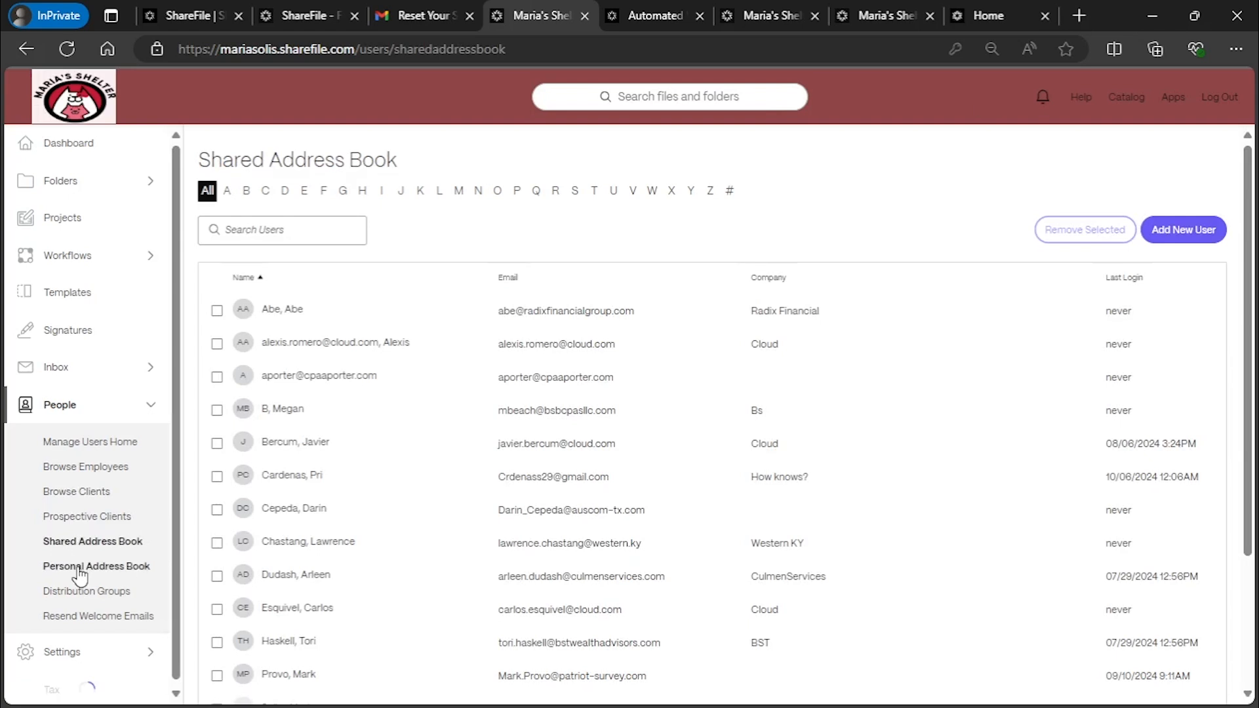
left_click(94, 594)
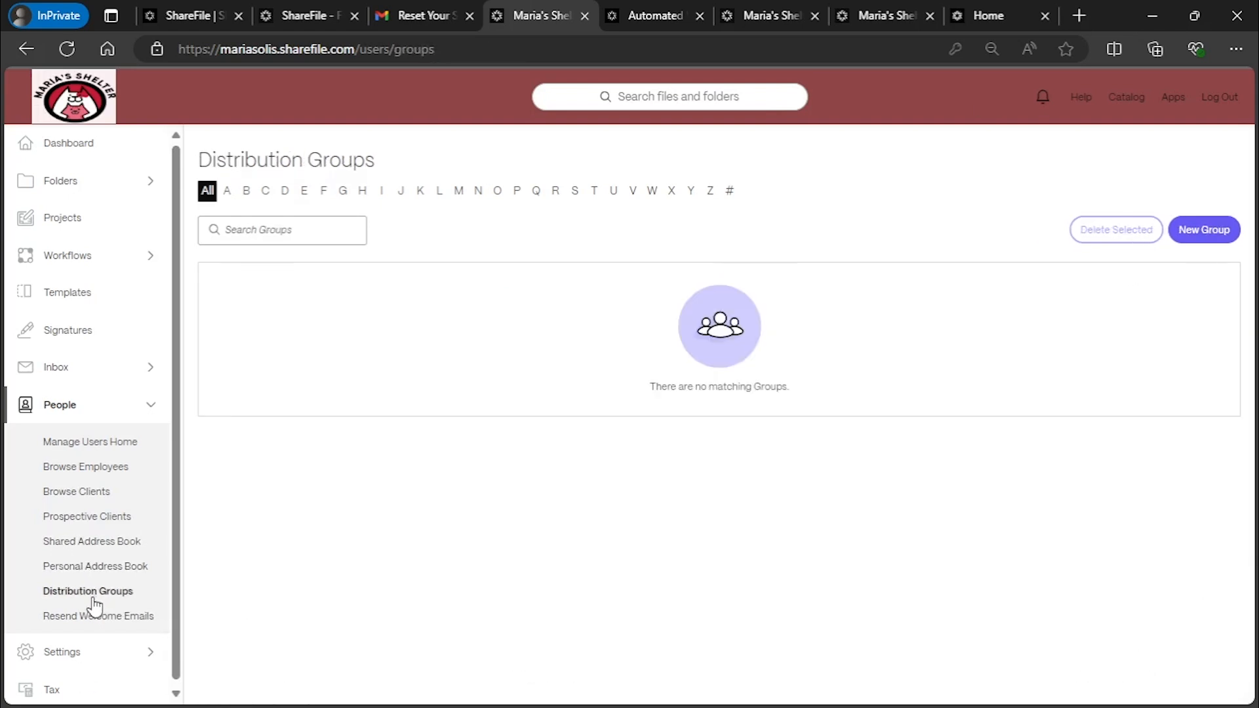
left_click(98, 622)
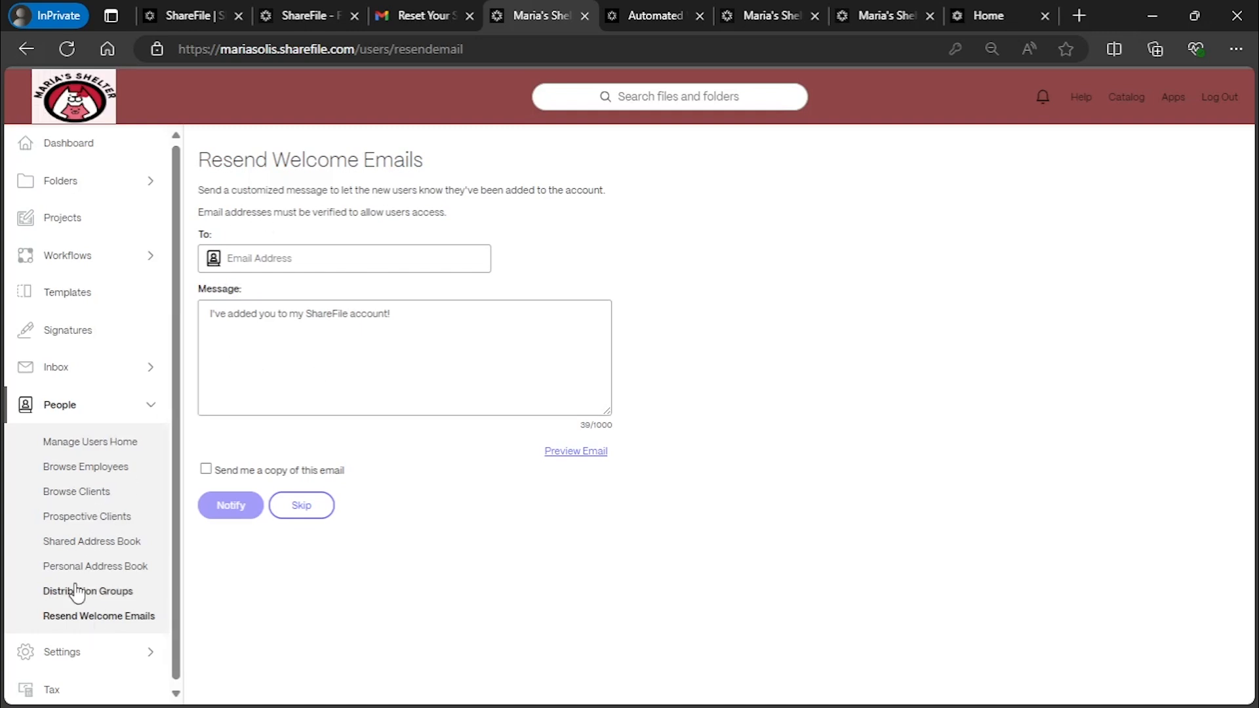
scroll(78, 594, "down", 1)
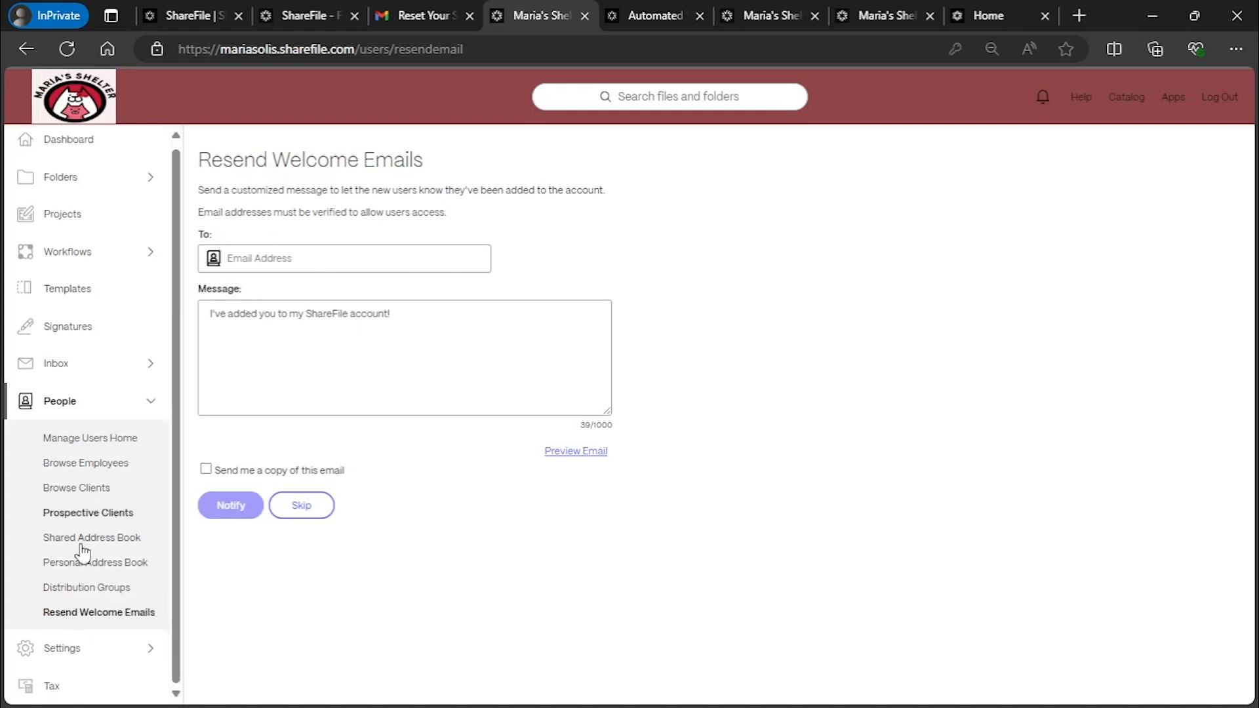
left_click(45, 649)
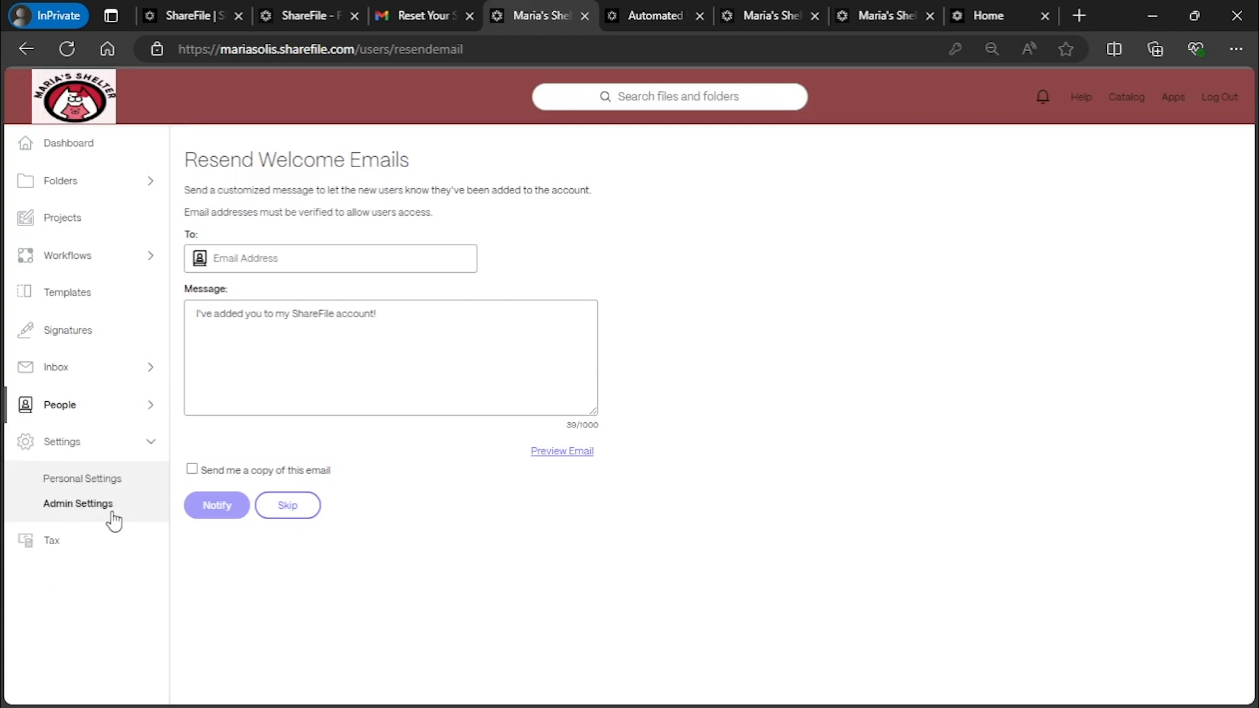
Browse Personal Settings: Personal Security, Two-Step Verification, My Apps & Devices, and Connections
left_click(72, 484)
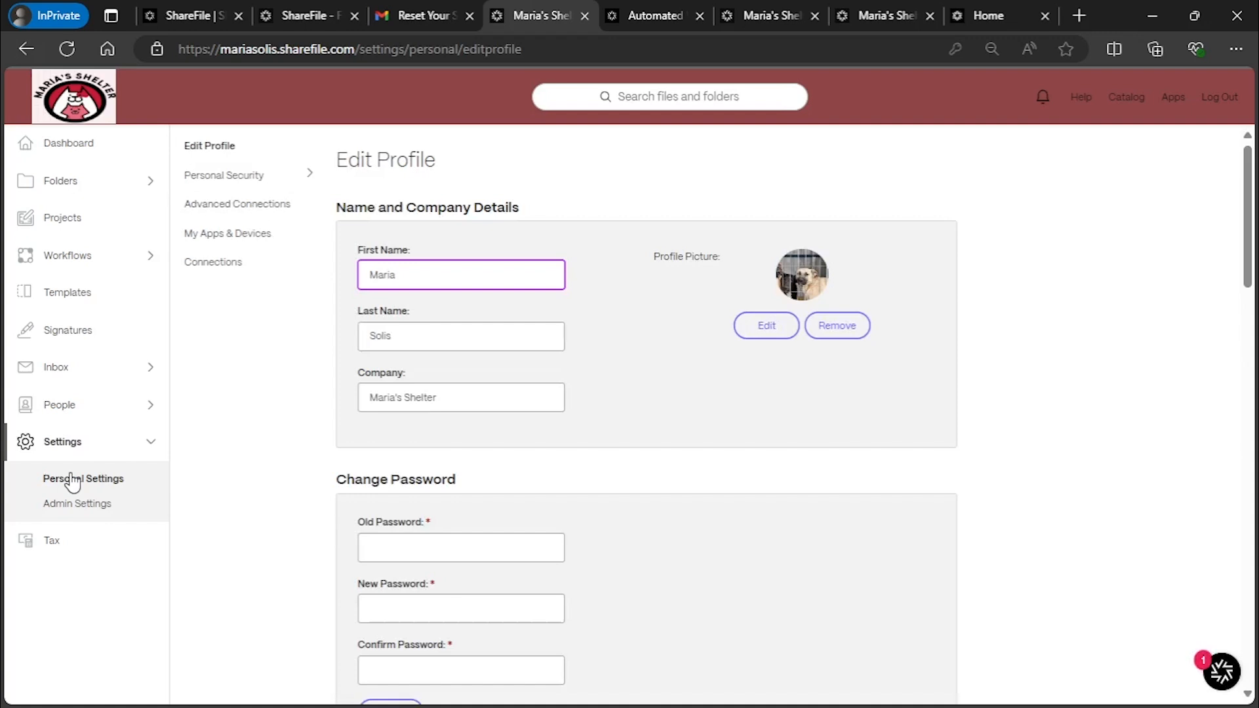
left_click(226, 176)
left_click(115, 233)
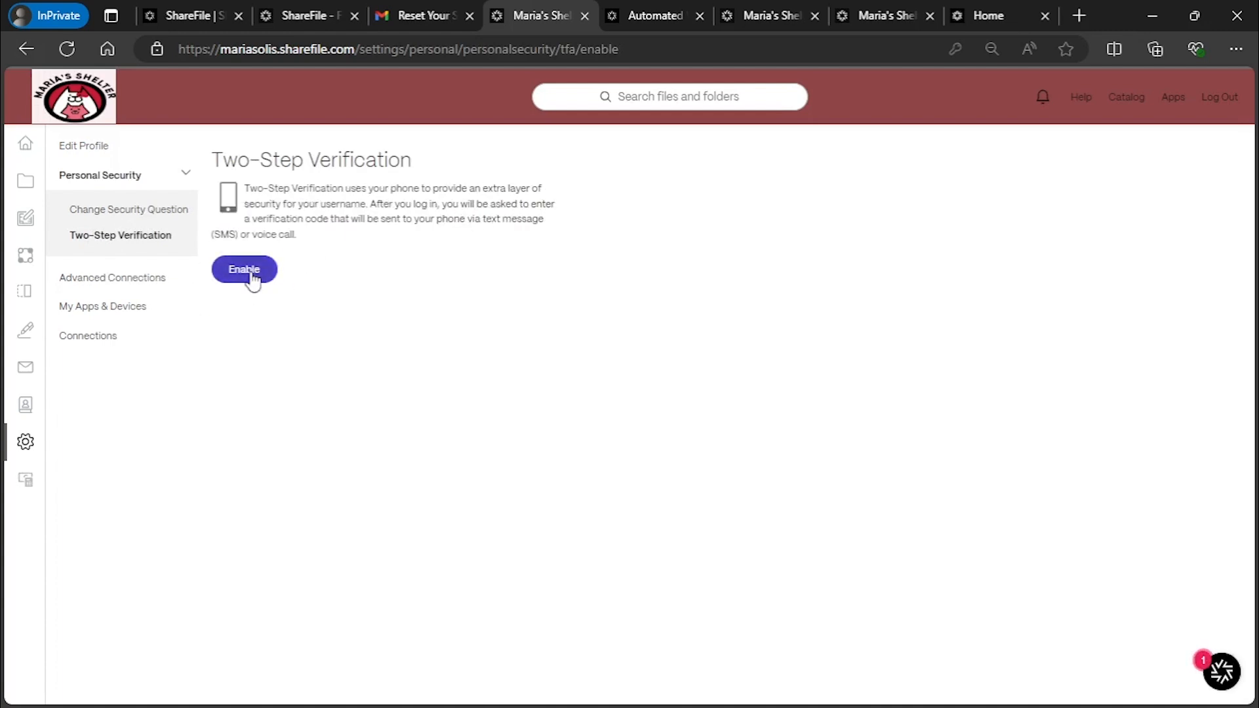
left_click(138, 310)
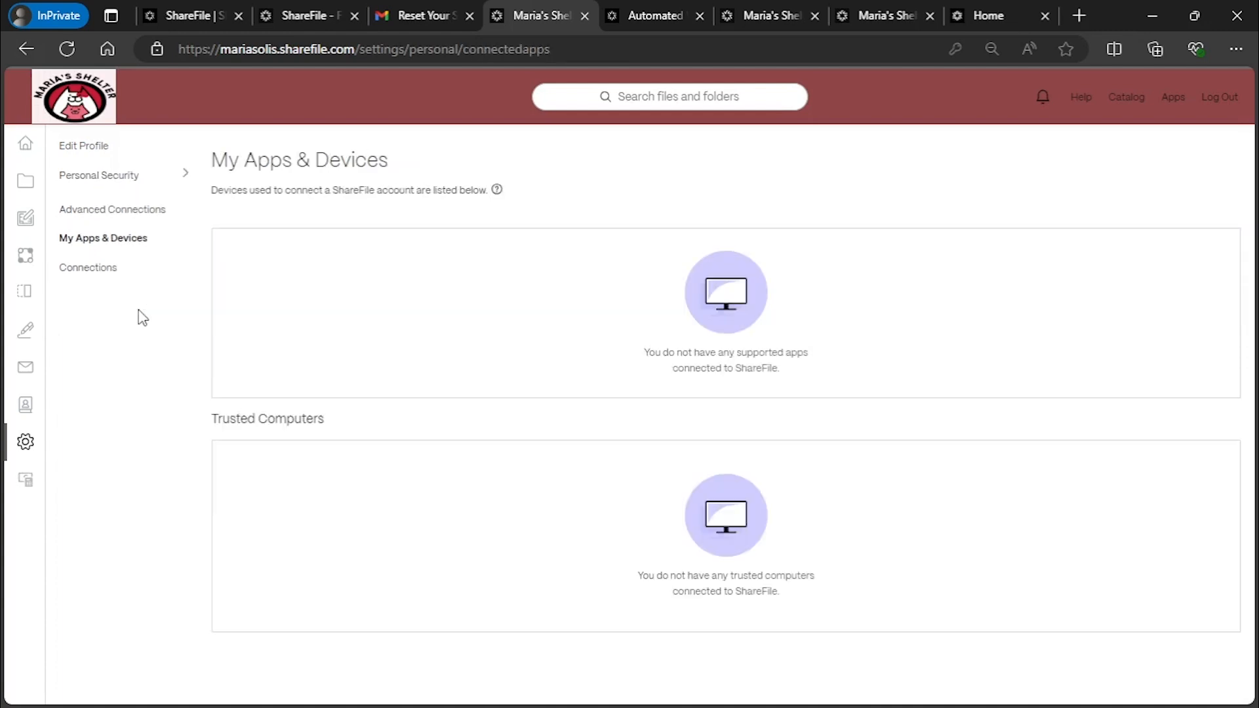
left_click(97, 262)
Open Admin Settings to view the account's Admin Overview
mouse_move(101, 473)
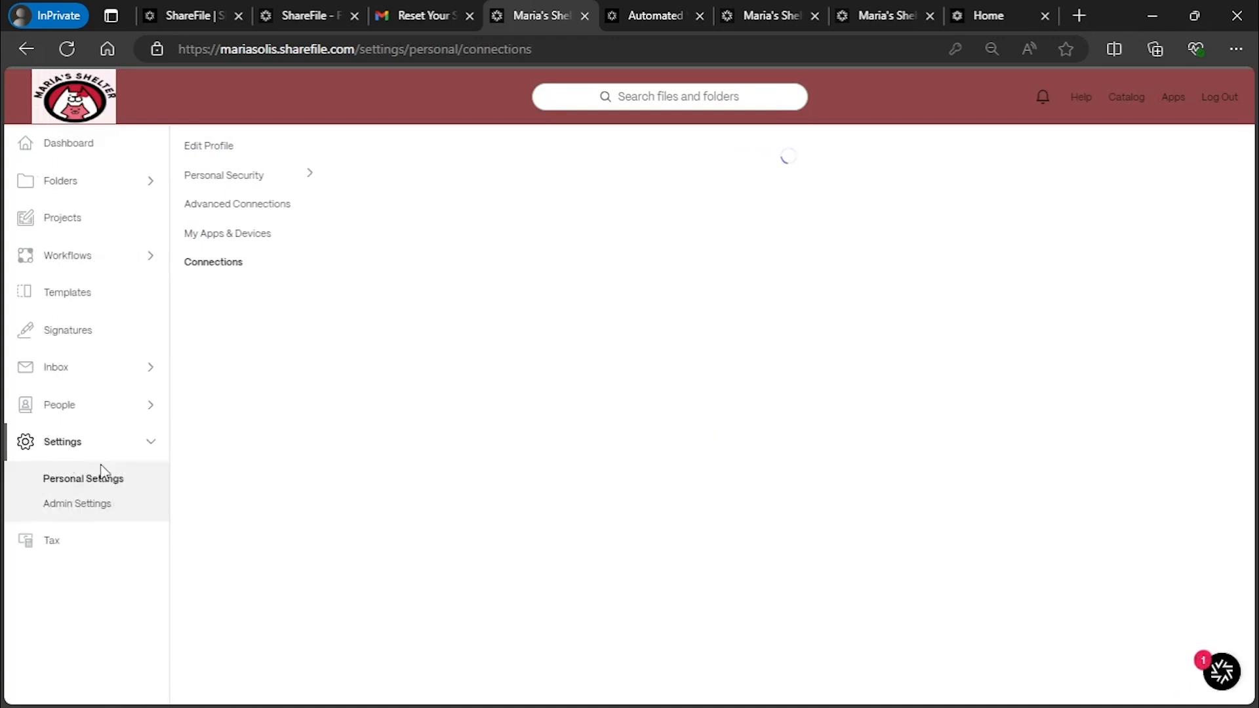
left_click(105, 506)
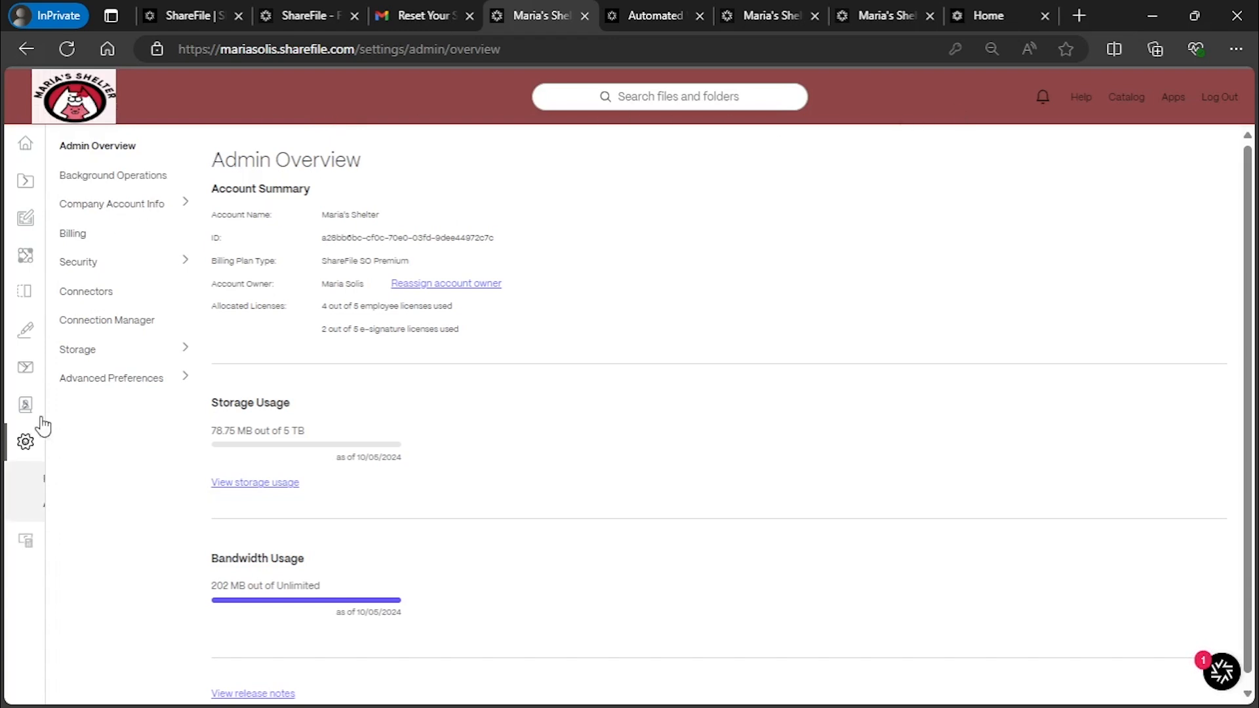
mouse_move(34, 461)
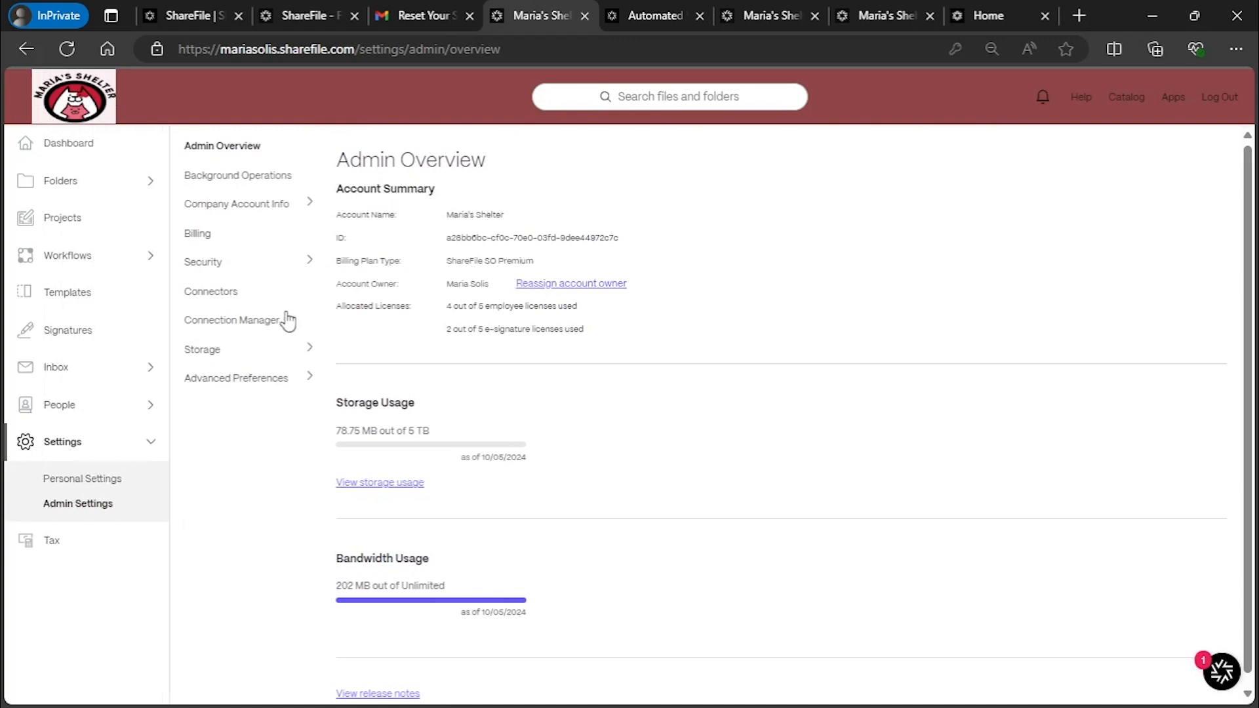
Expand Company Account Info and open Edit Company Branding
left_click(236, 212)
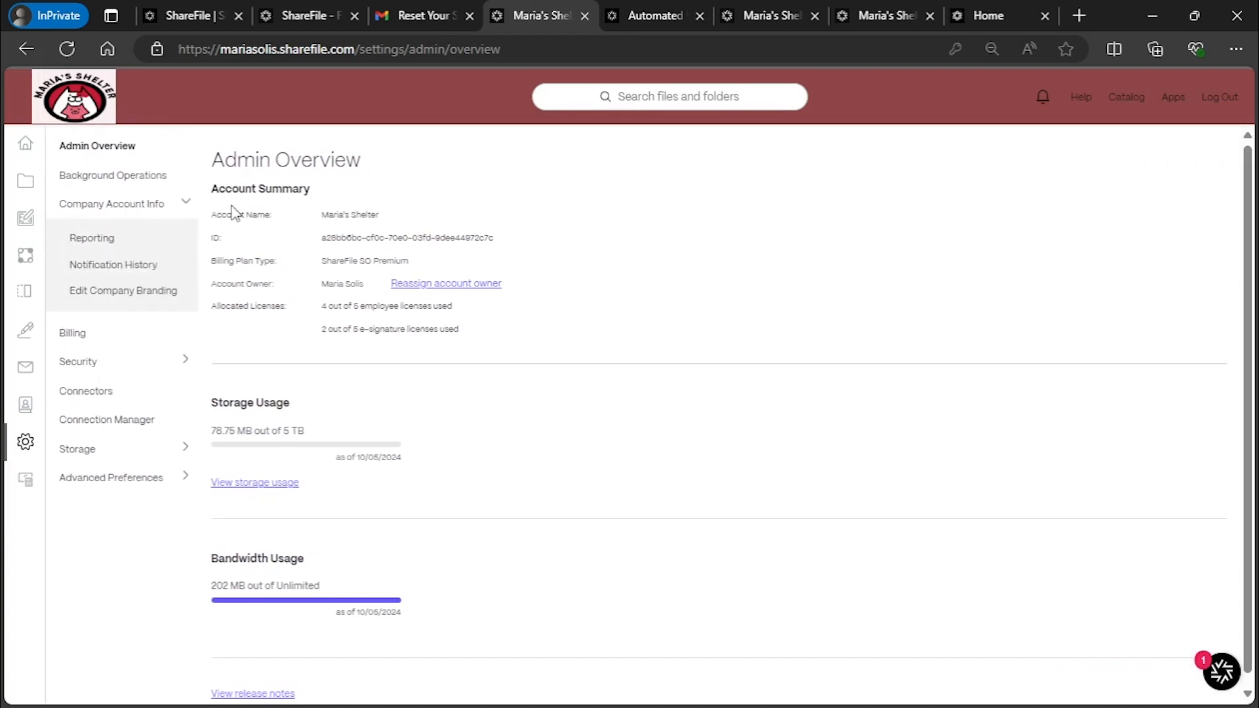
left_click(116, 295)
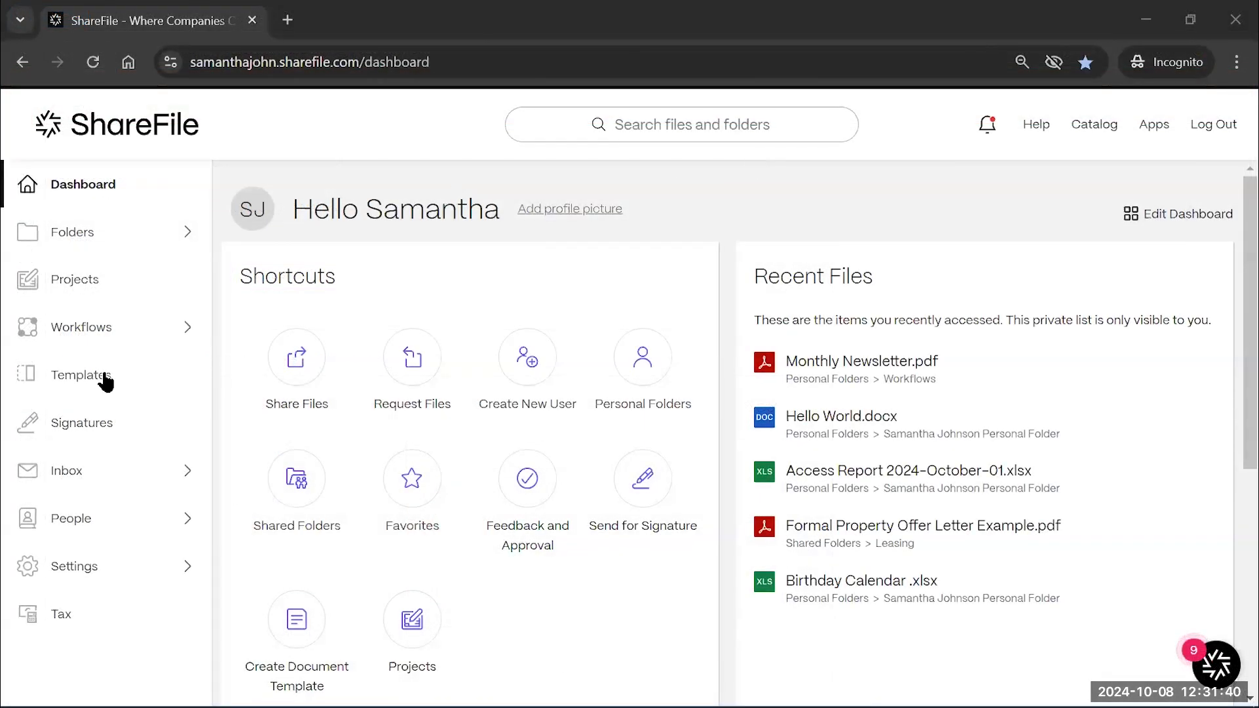
Go to Signatures and choose Send for Signature from the Create signature request menu
left_click(110, 437)
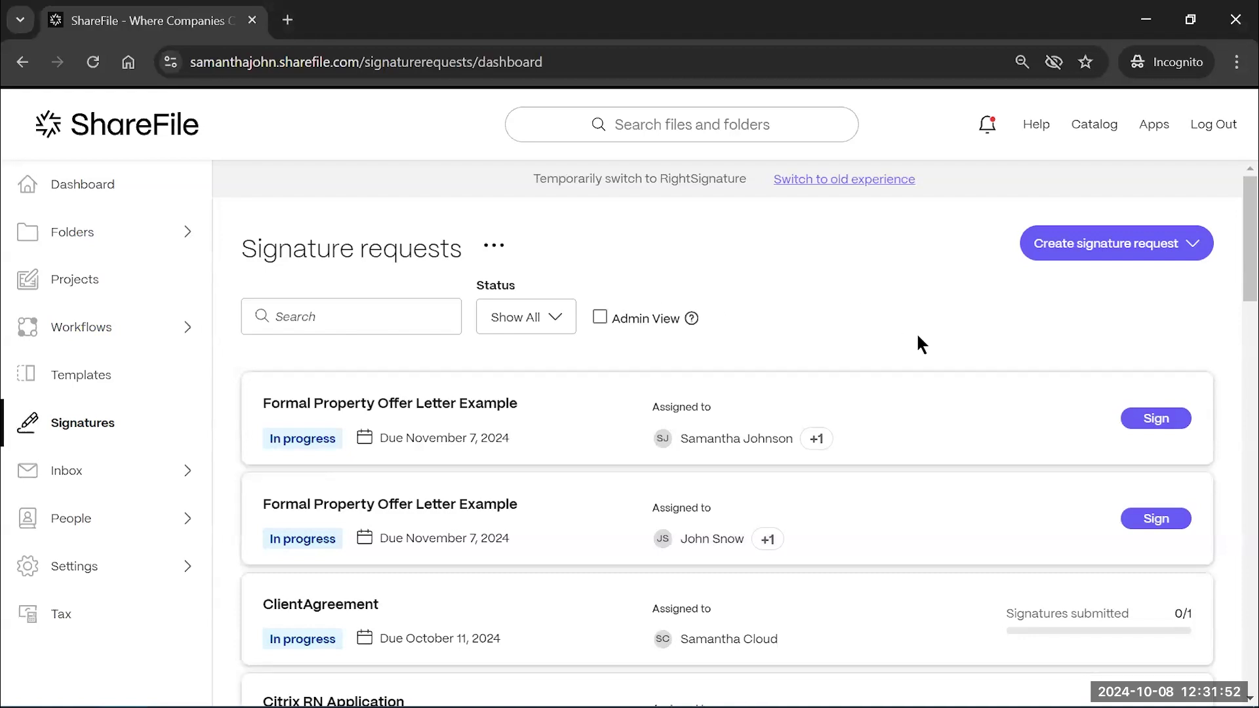
left_click(1153, 260)
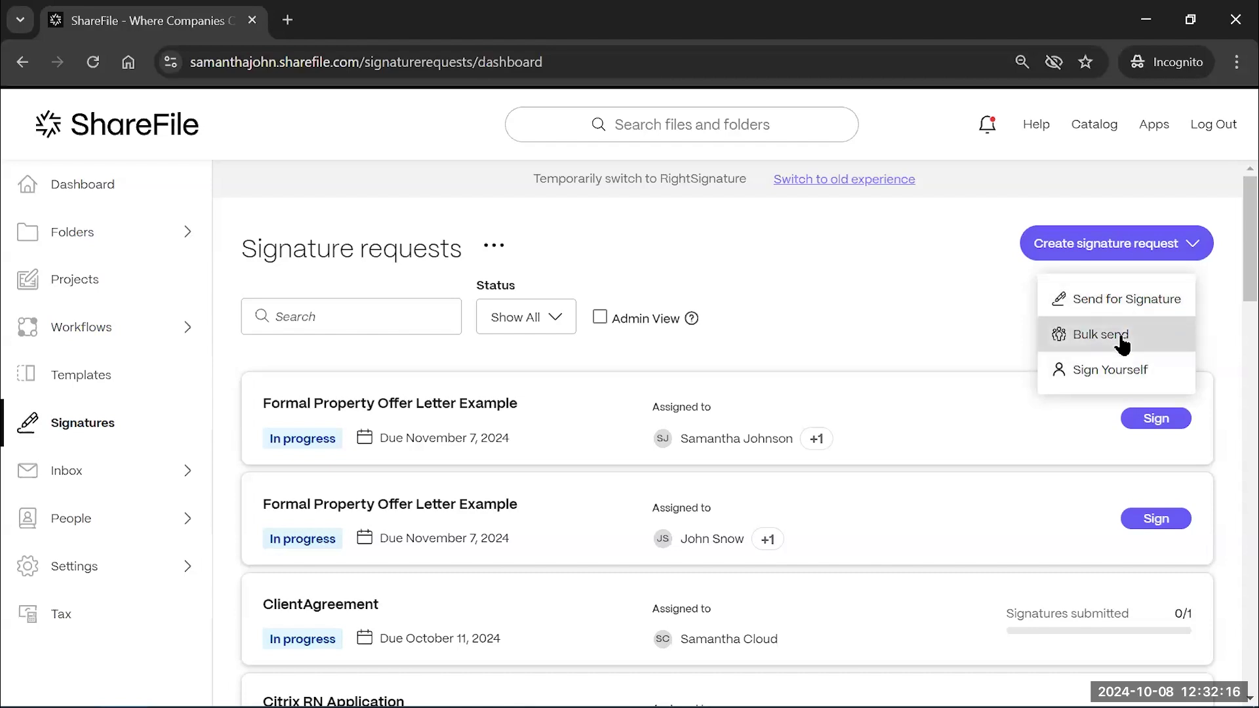
left_click(1156, 303)
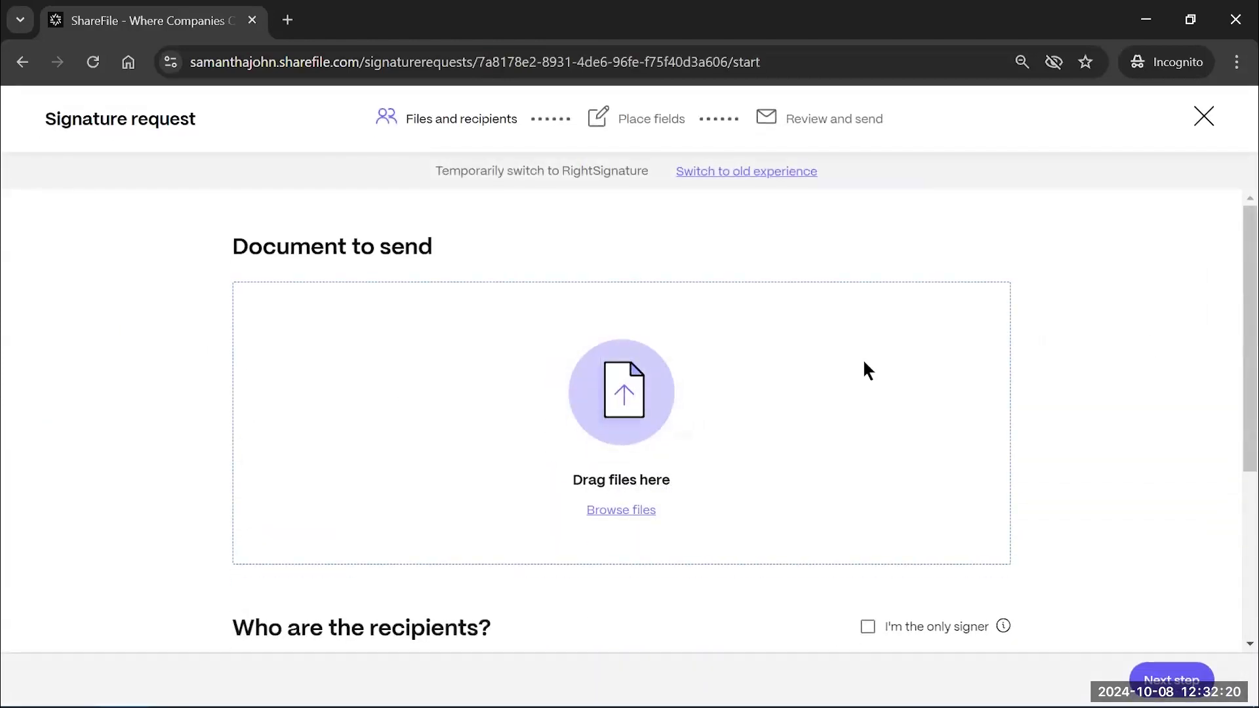
Choose to pick the request's document from files stored in ShareFile
scroll(675, 403, "down", 1)
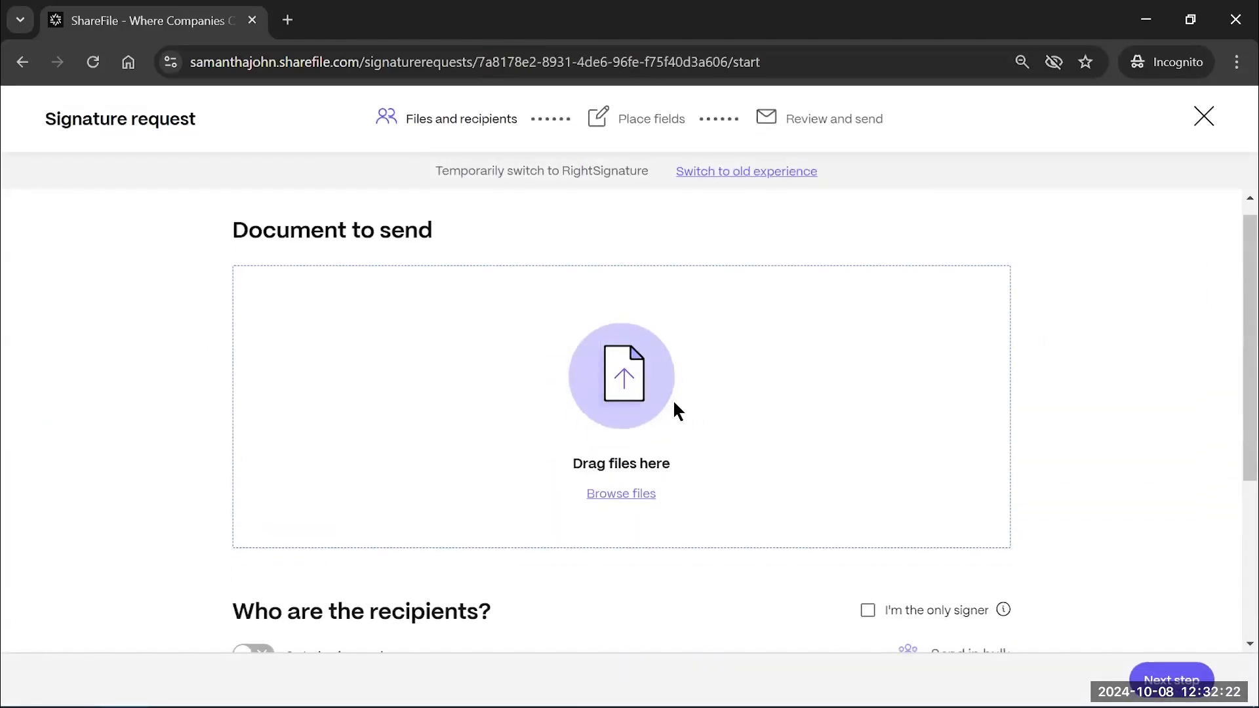
scroll(674, 404, "down", 1)
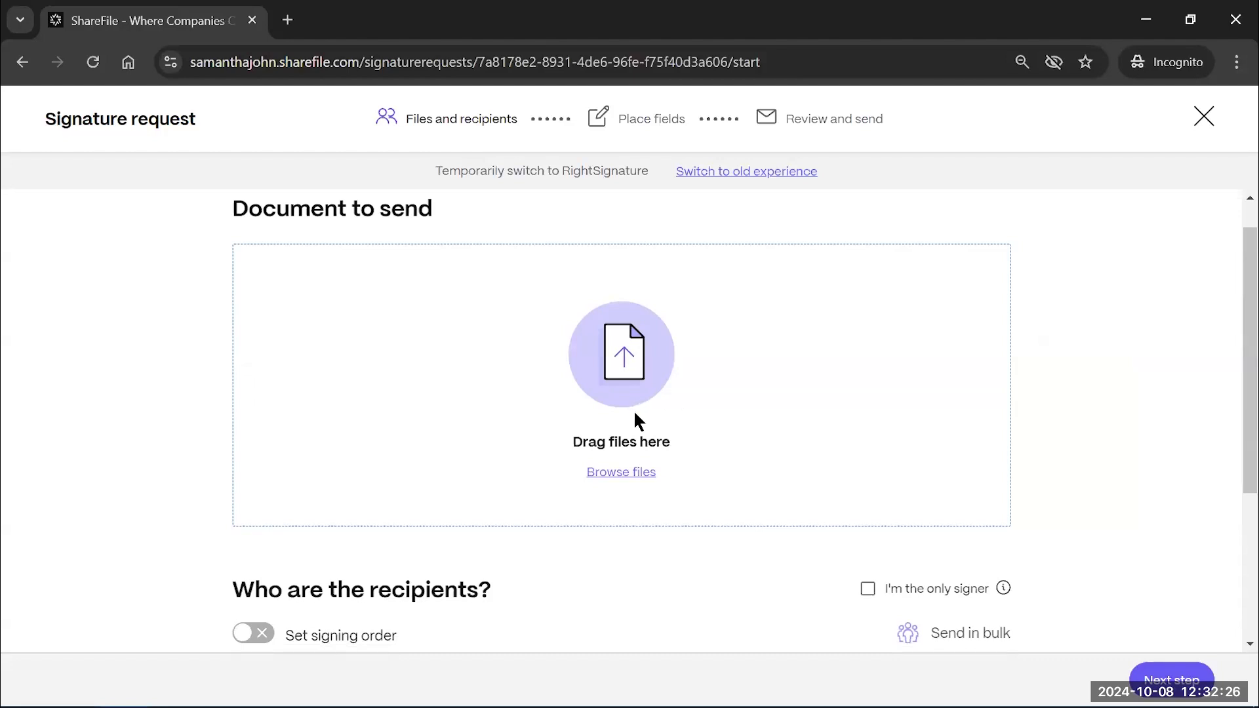
left_click(632, 472)
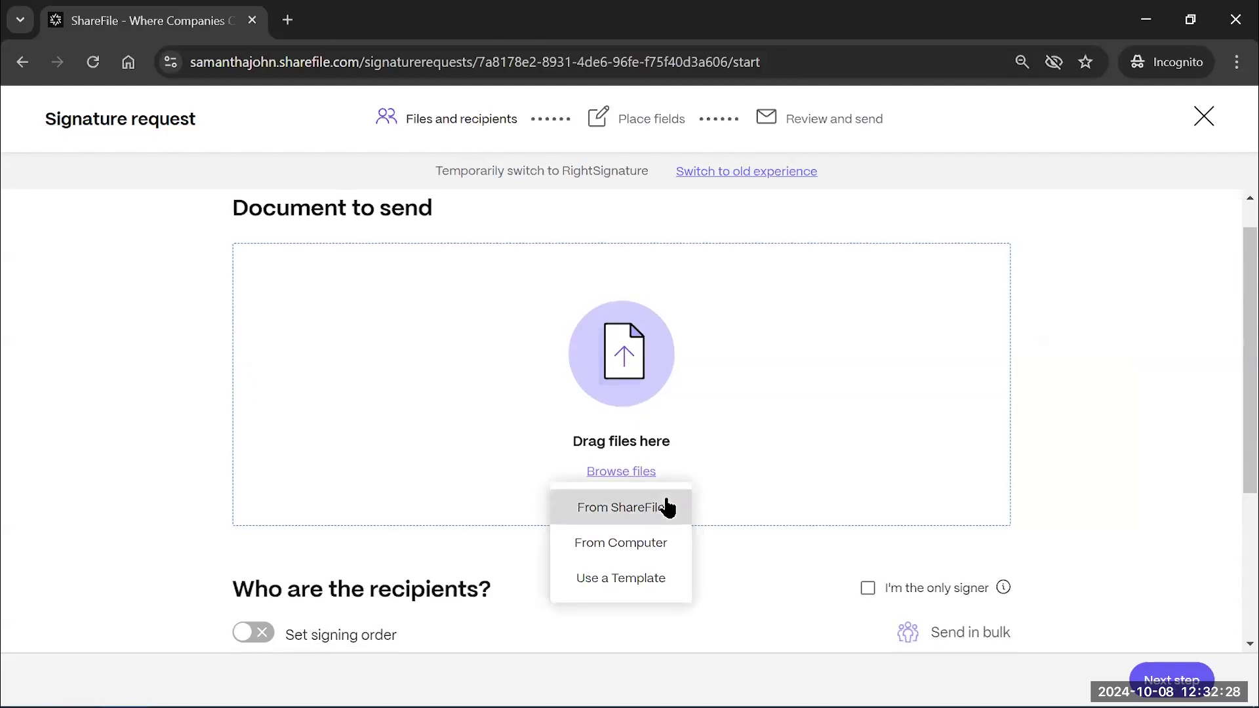
mouse_move(621, 474)
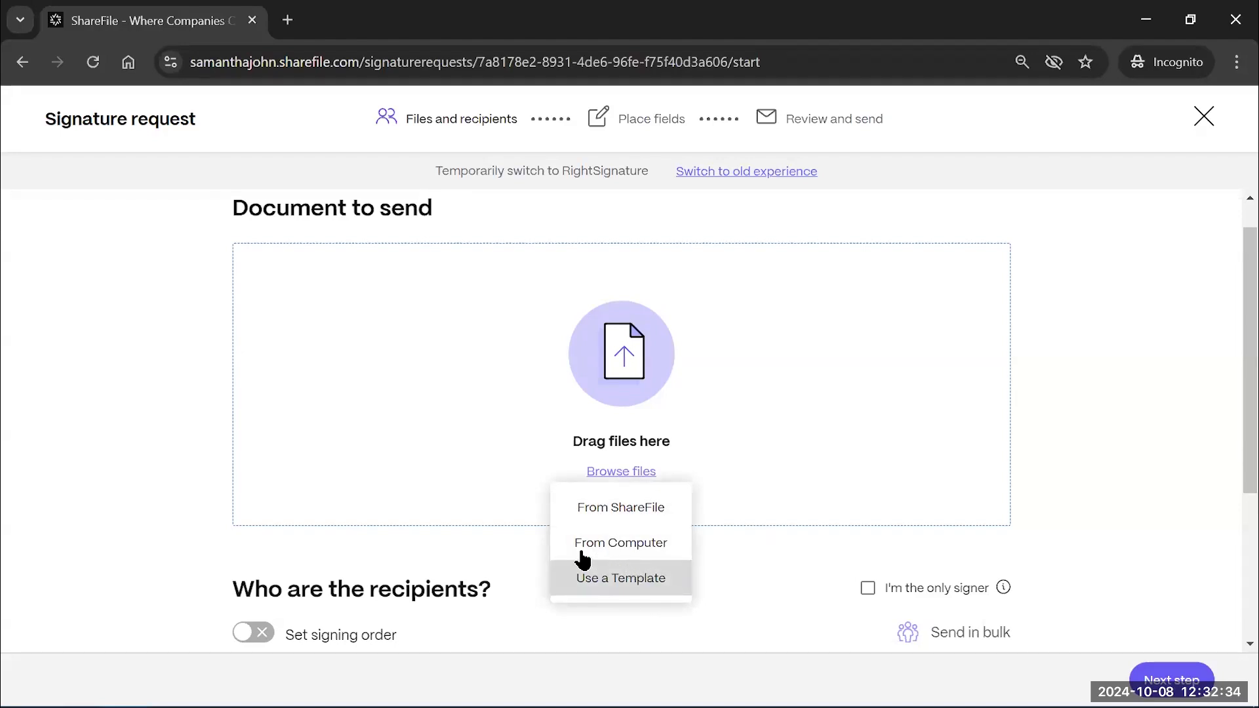
left_click(666, 521)
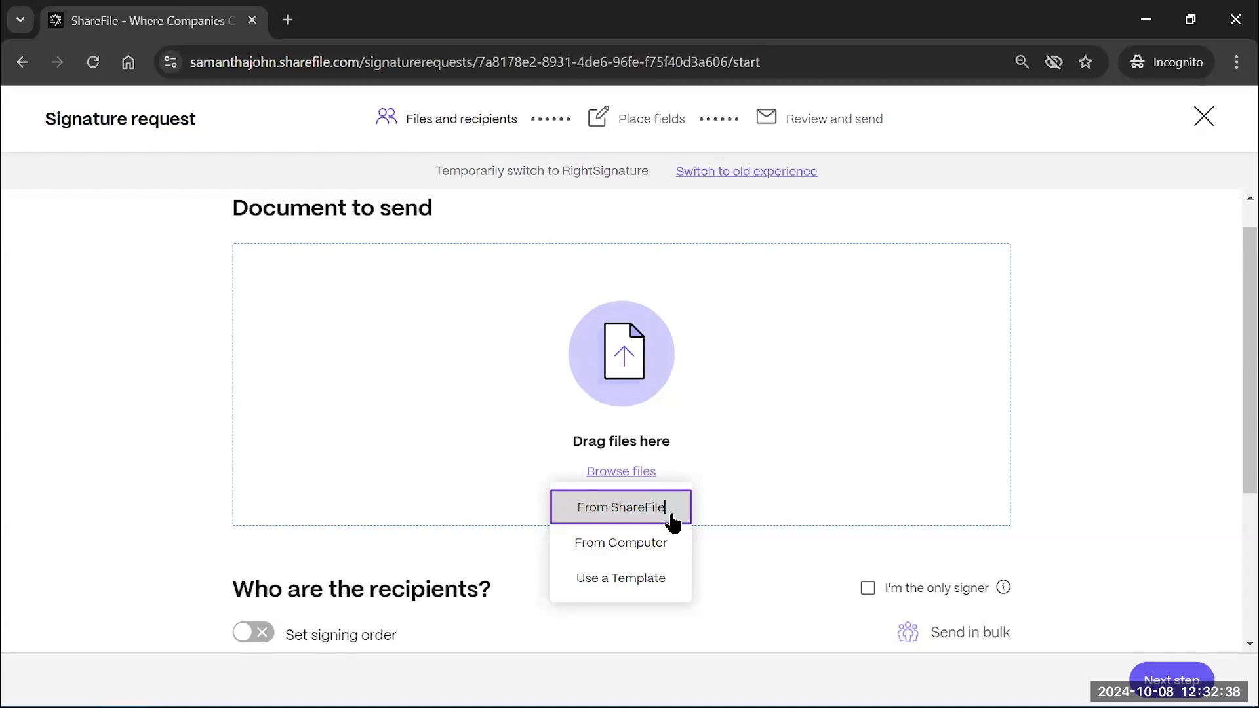
left_click(677, 515)
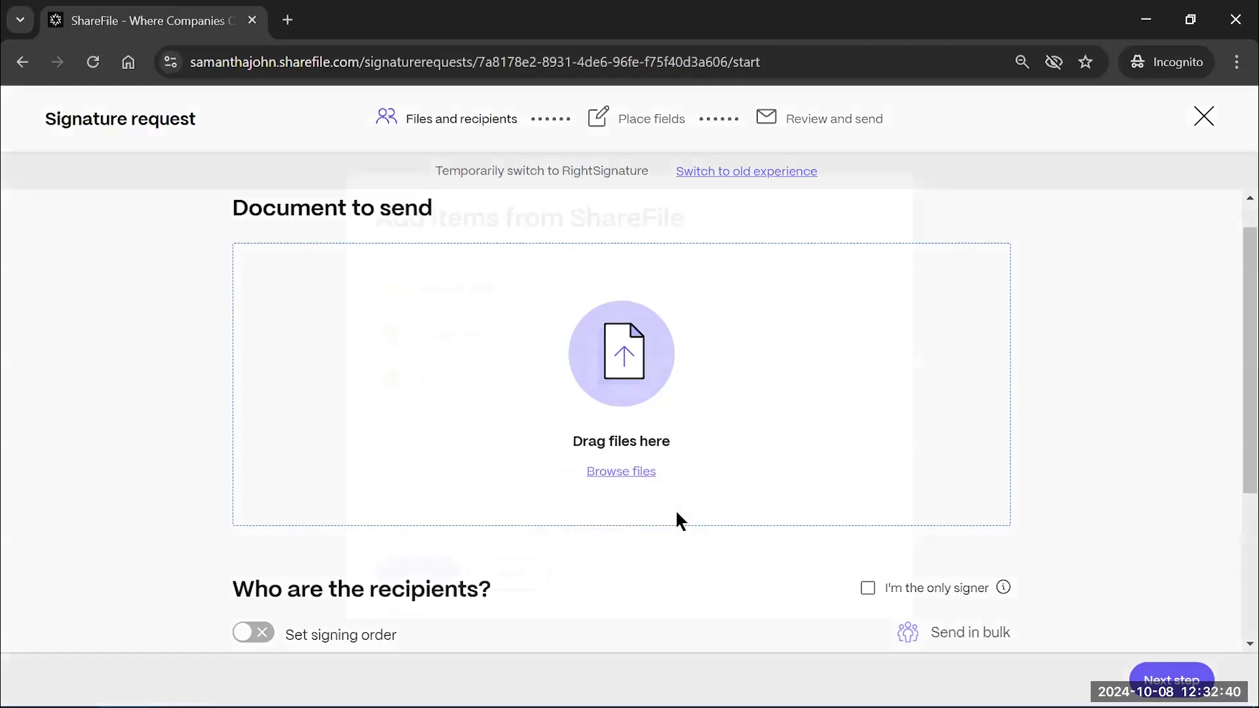
Attach Formal Property Offer Letter Example.pdf from Shared Folders > Leasing to the request
left_click(444, 335)
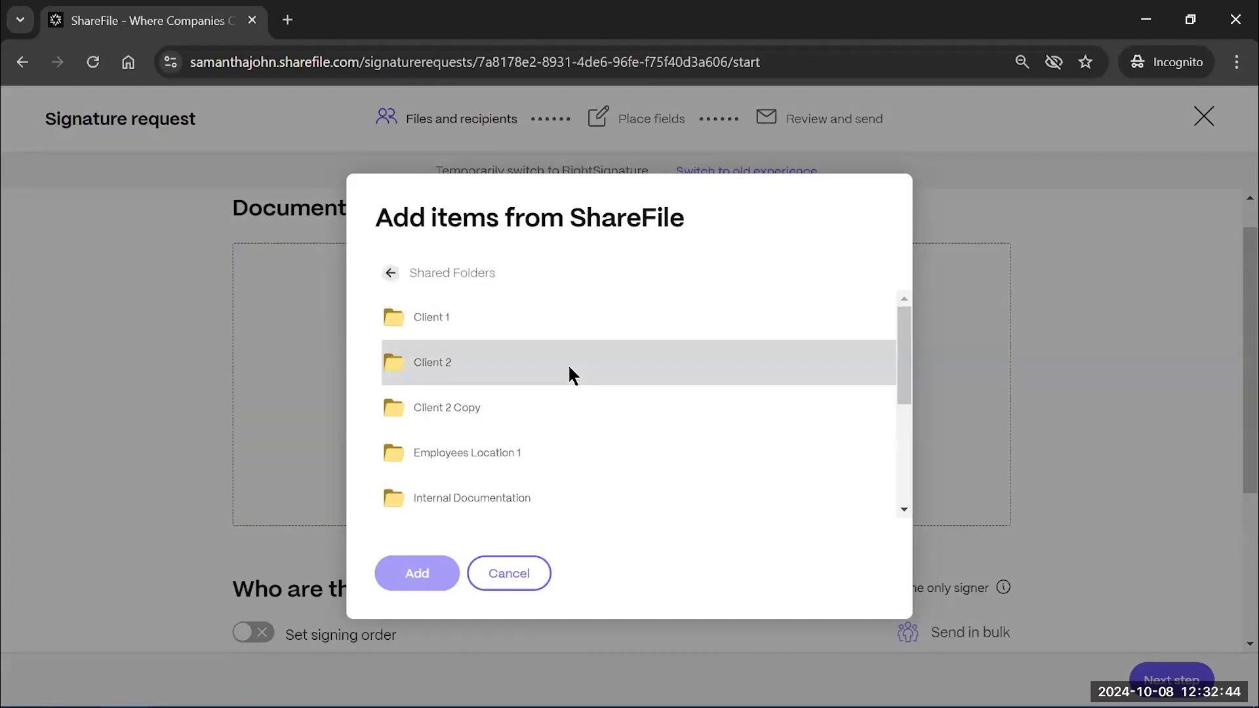
scroll(586, 451, "down", 1)
scroll(587, 451, "down", 3)
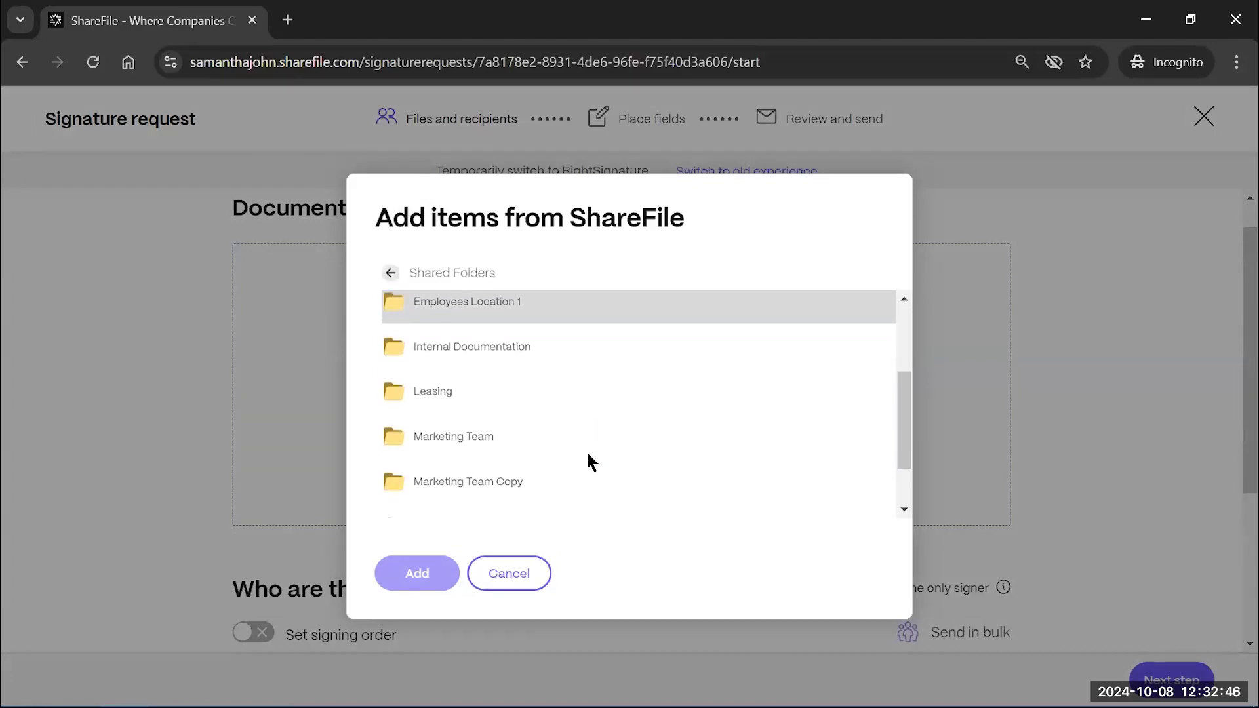
left_click(415, 368)
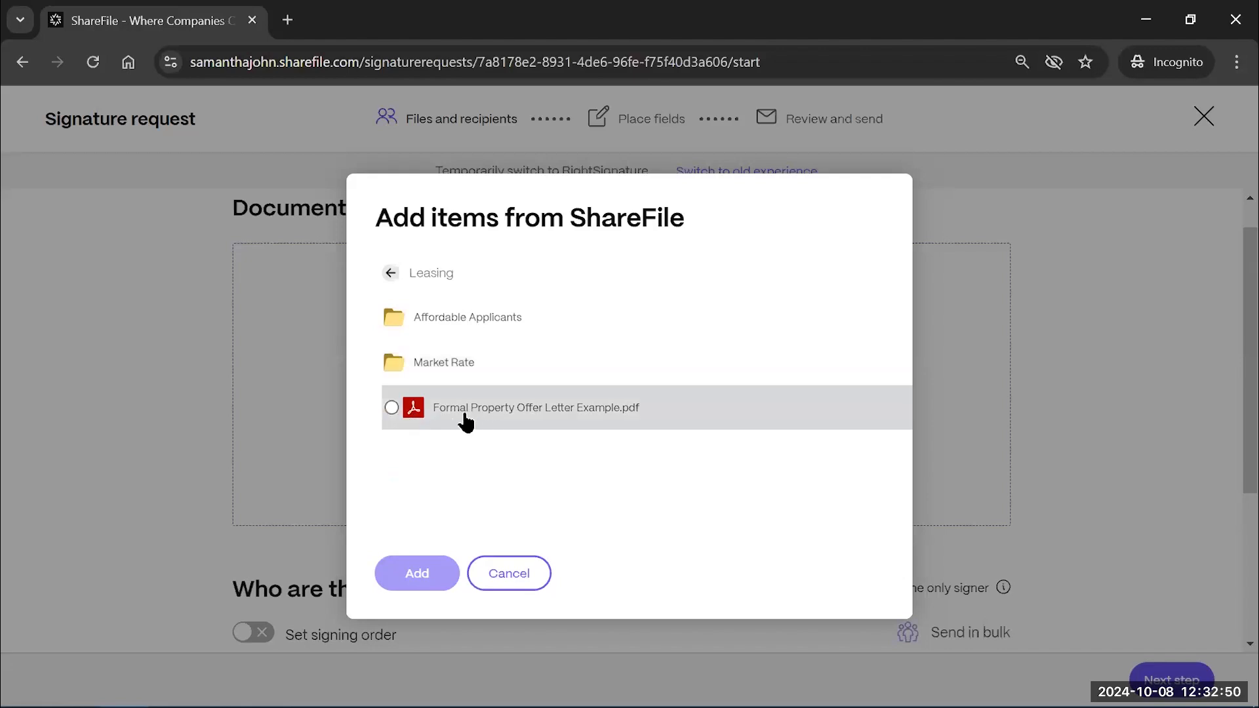
left_click(477, 420)
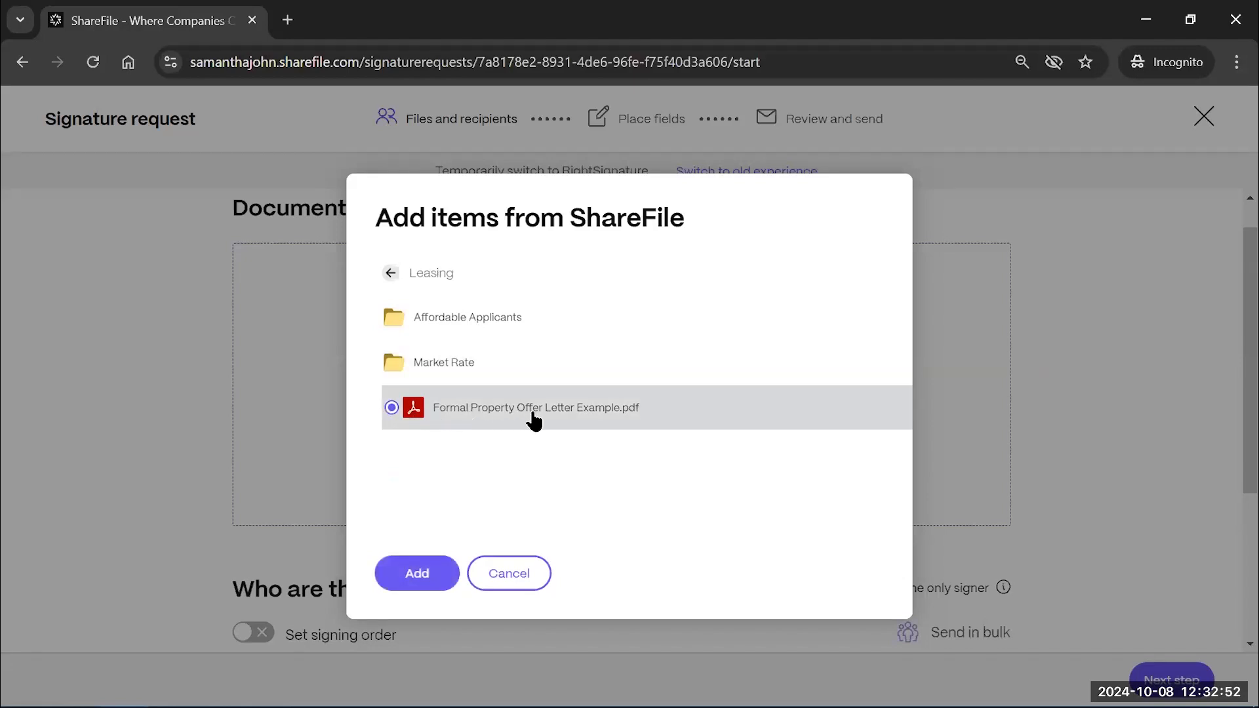
left_click(415, 580)
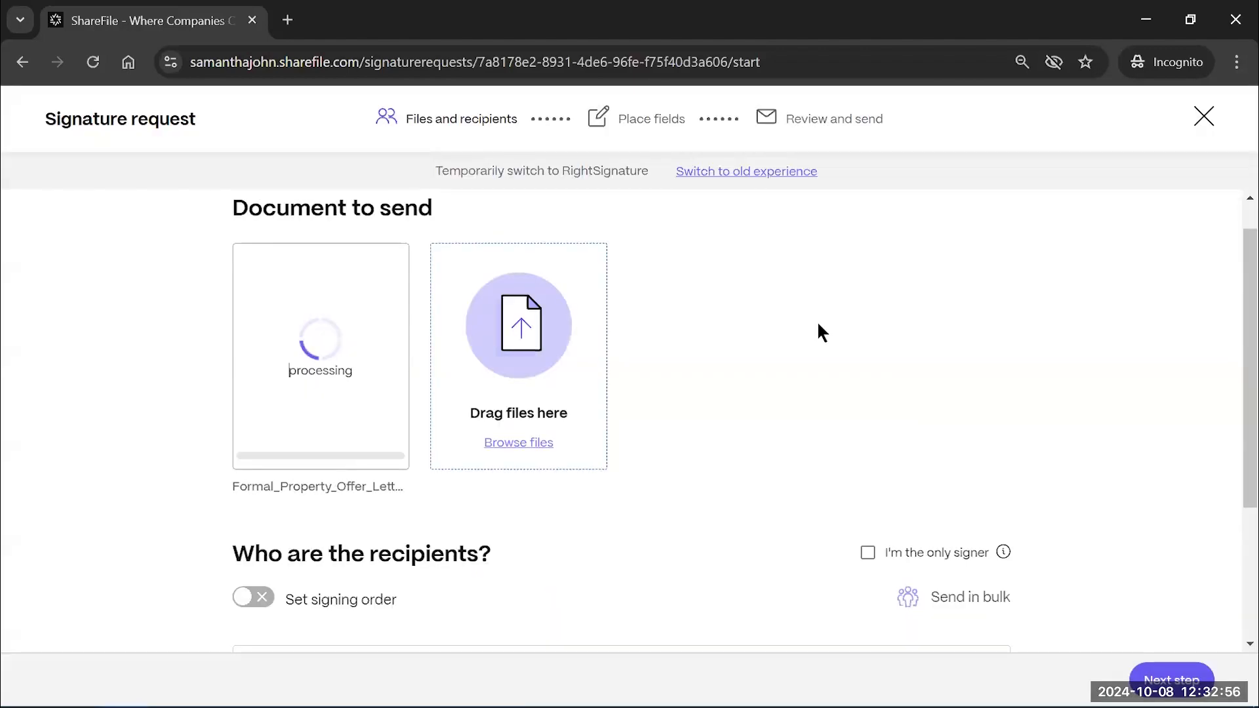
scroll(820, 328, "down", 1)
scroll(793, 388, "down", 2)
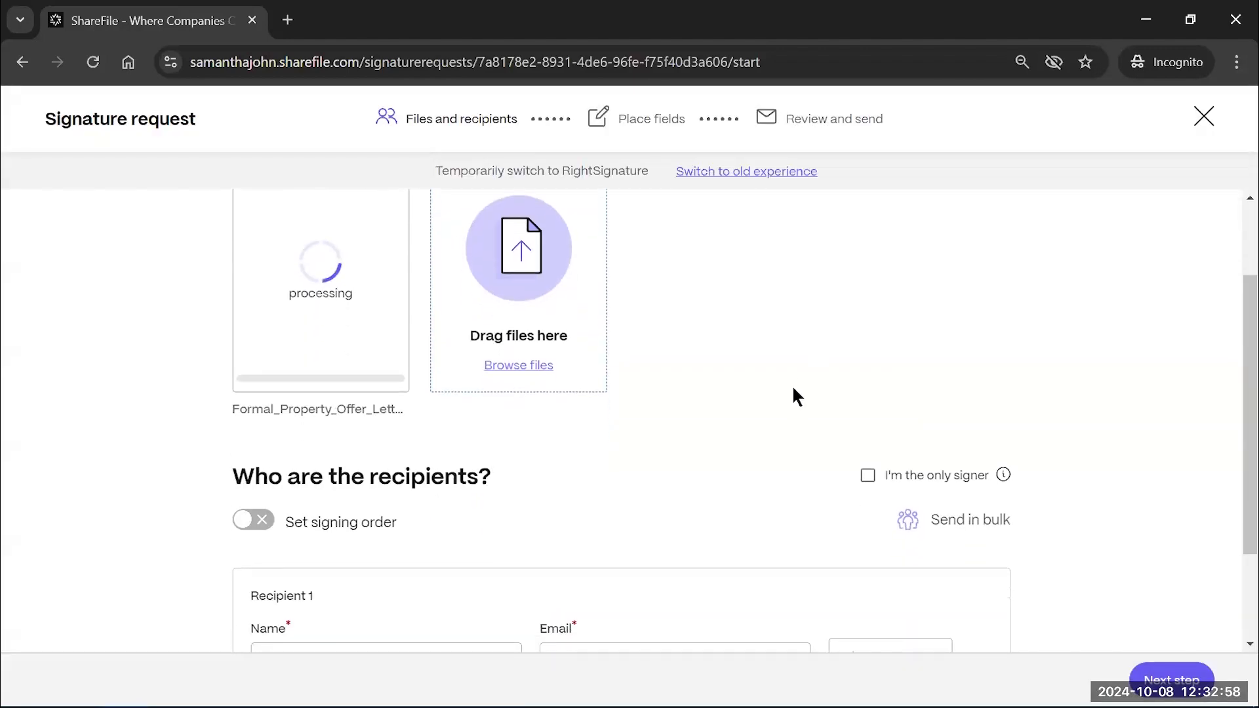
scroll(795, 394, "down", 2)
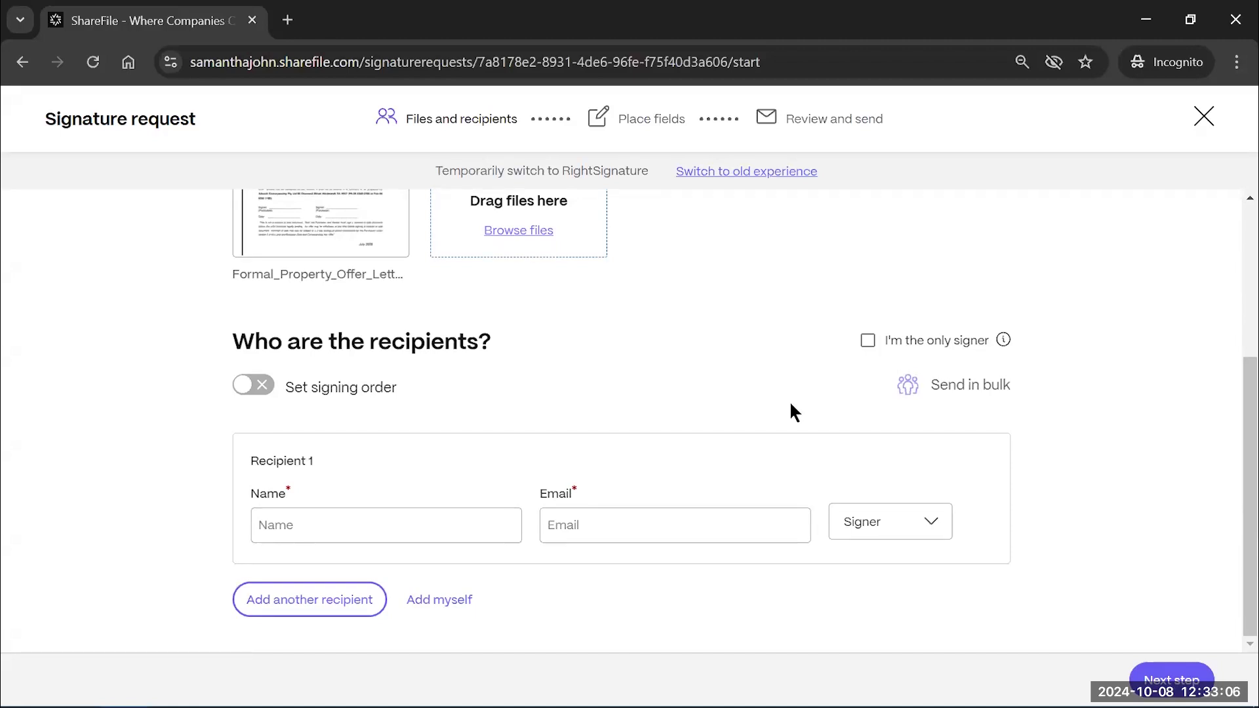
scroll(790, 404, "up", 1)
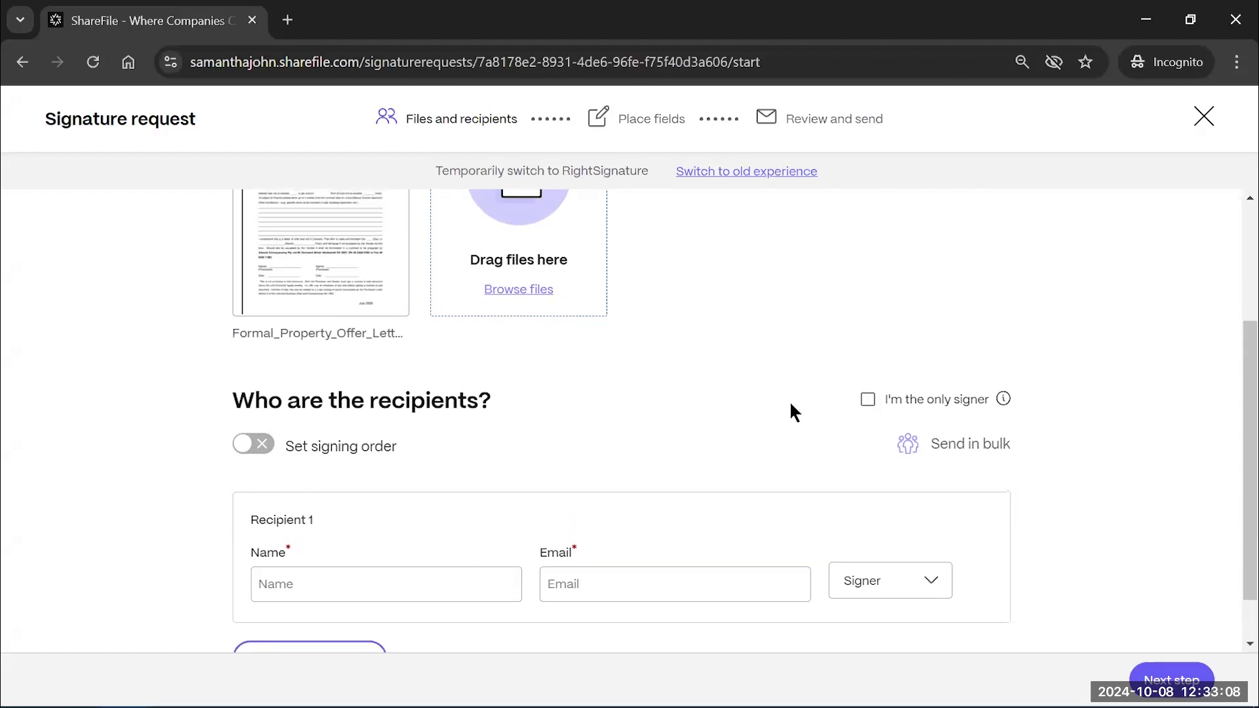
scroll(790, 404, "down", 1)
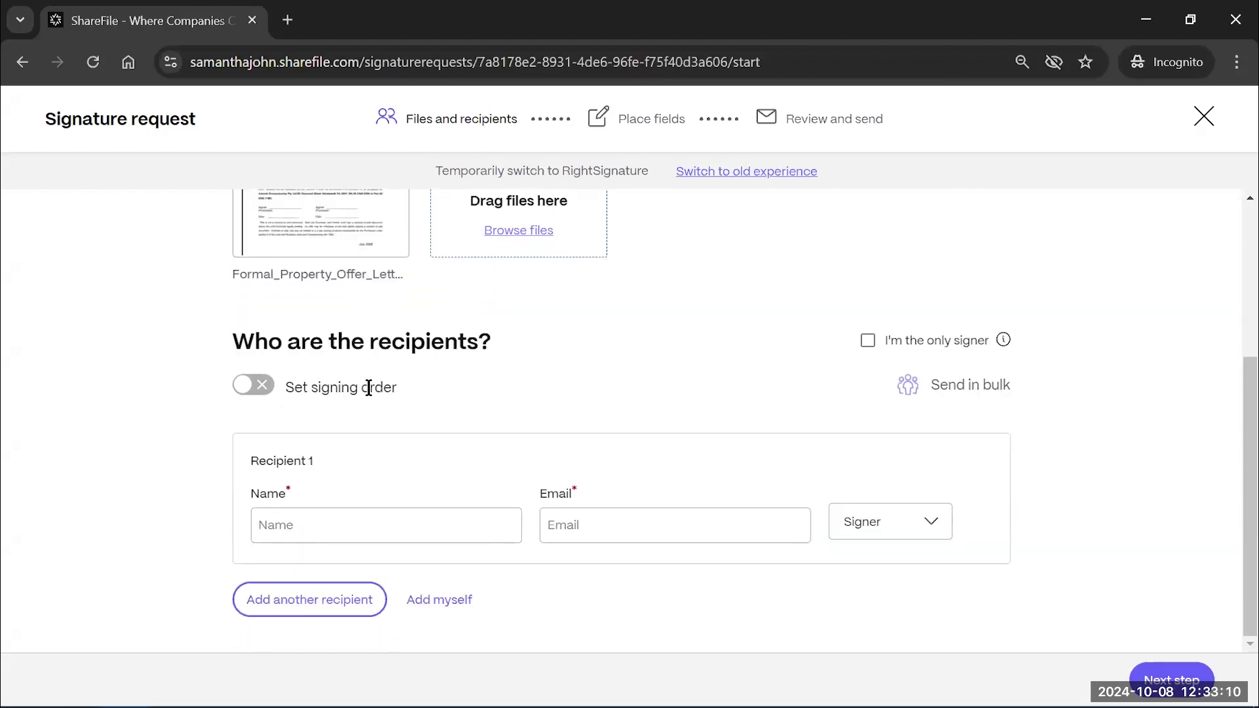
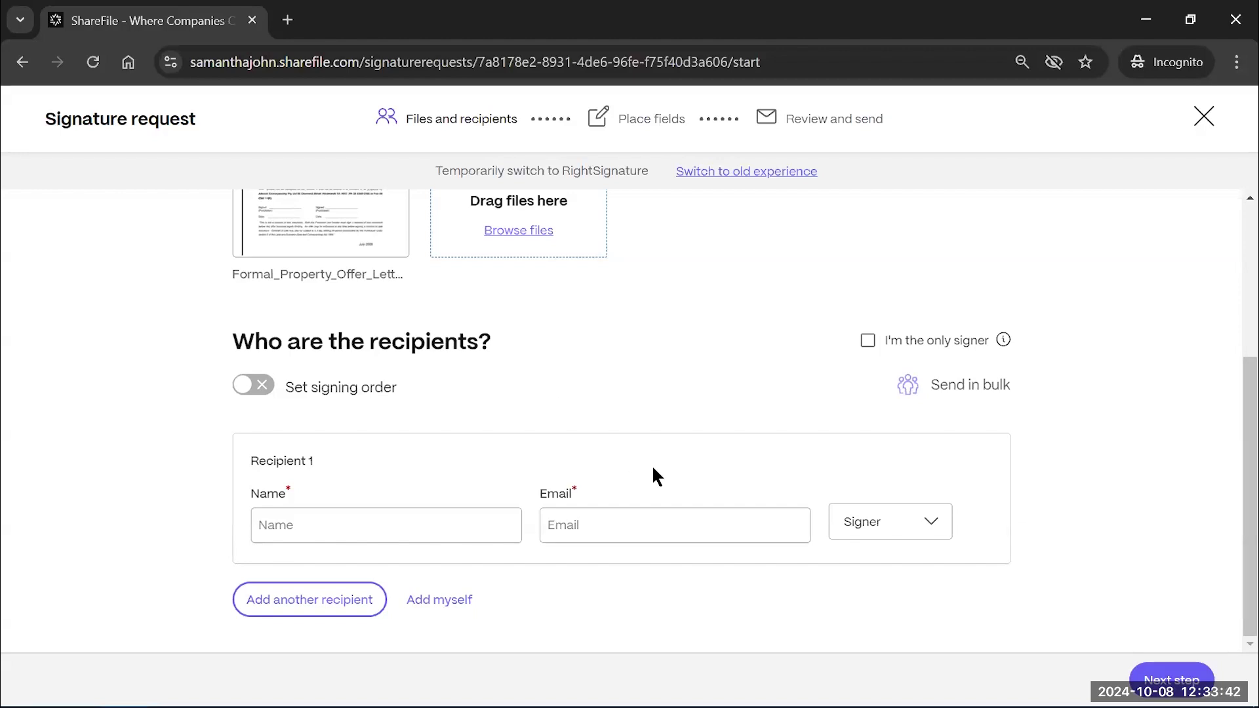
Add yourself as the first recipient and enter a second recipient's full name
left_click(447, 602)
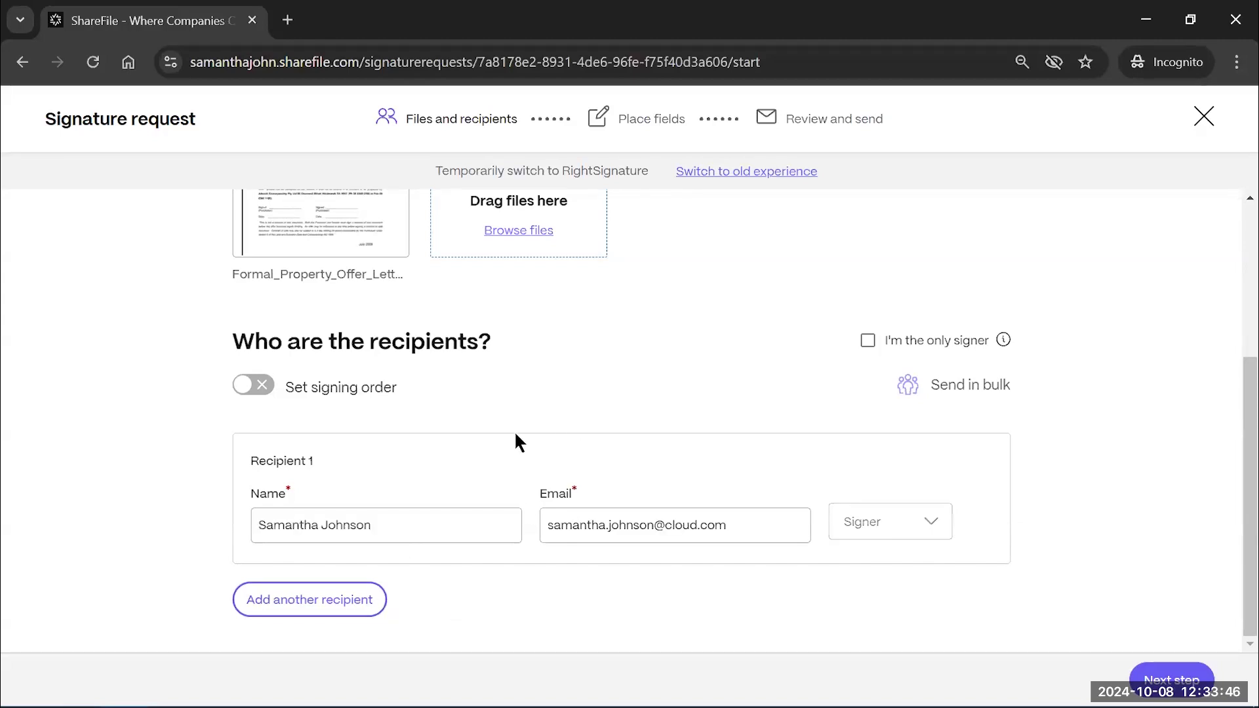
left_click(306, 601)
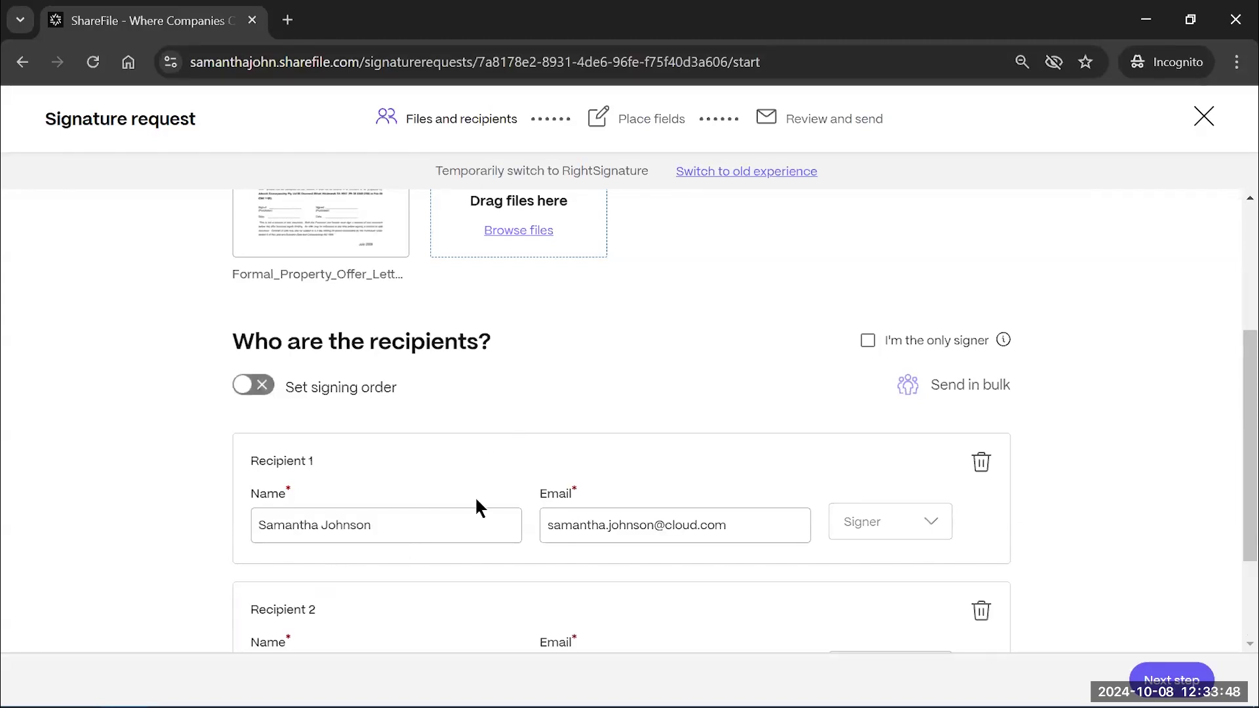
scroll(476, 500, "down", 2)
left_click(437, 545)
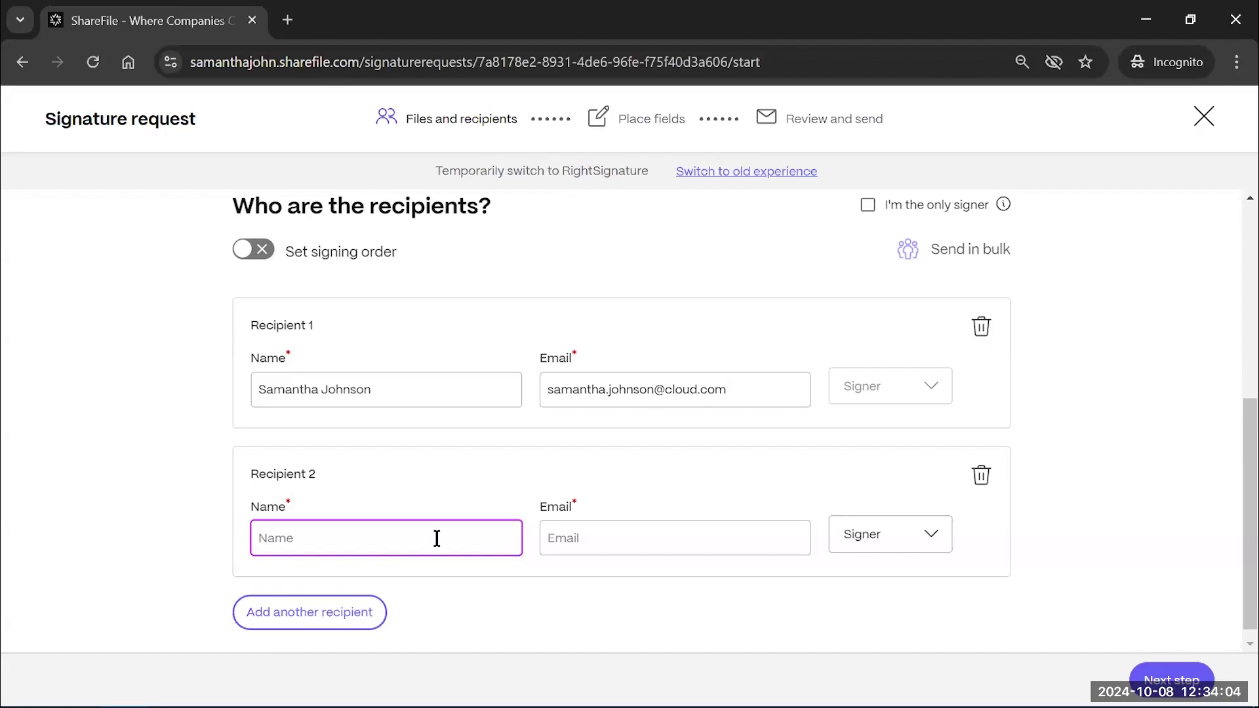
type("John Snow")
Fill in the second recipient's e-mail address and keep their role as Signer
left_click(684, 531)
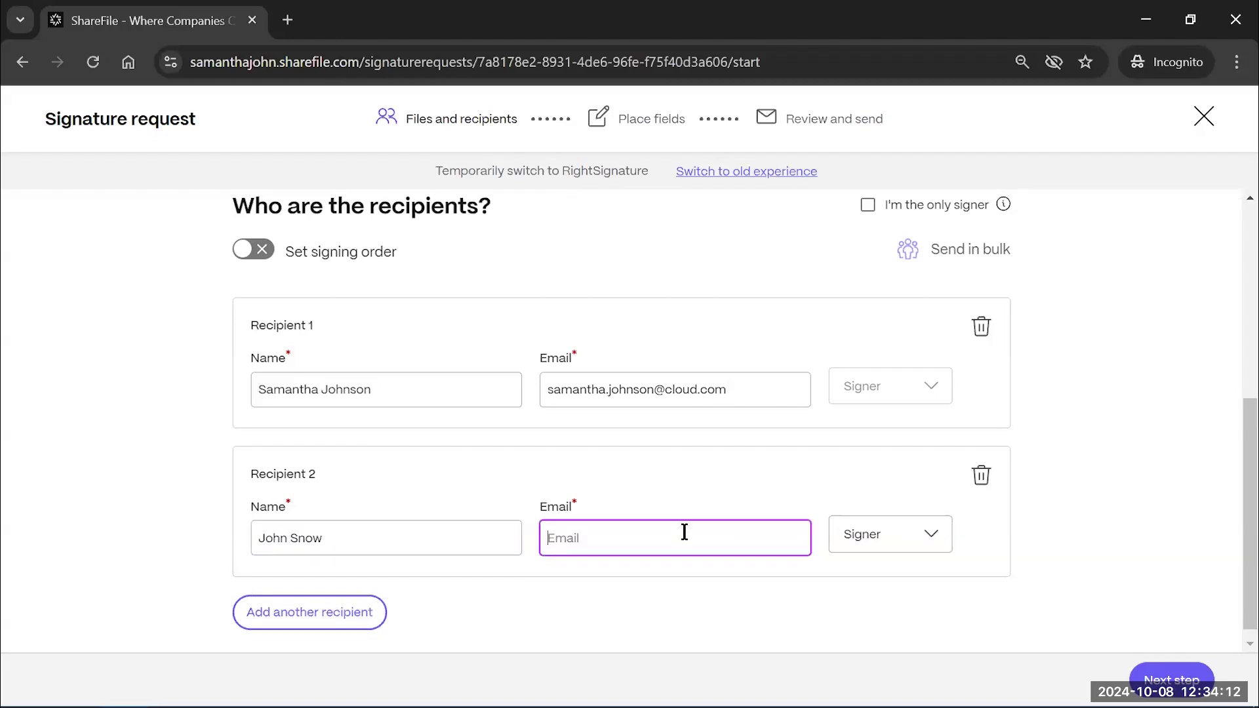
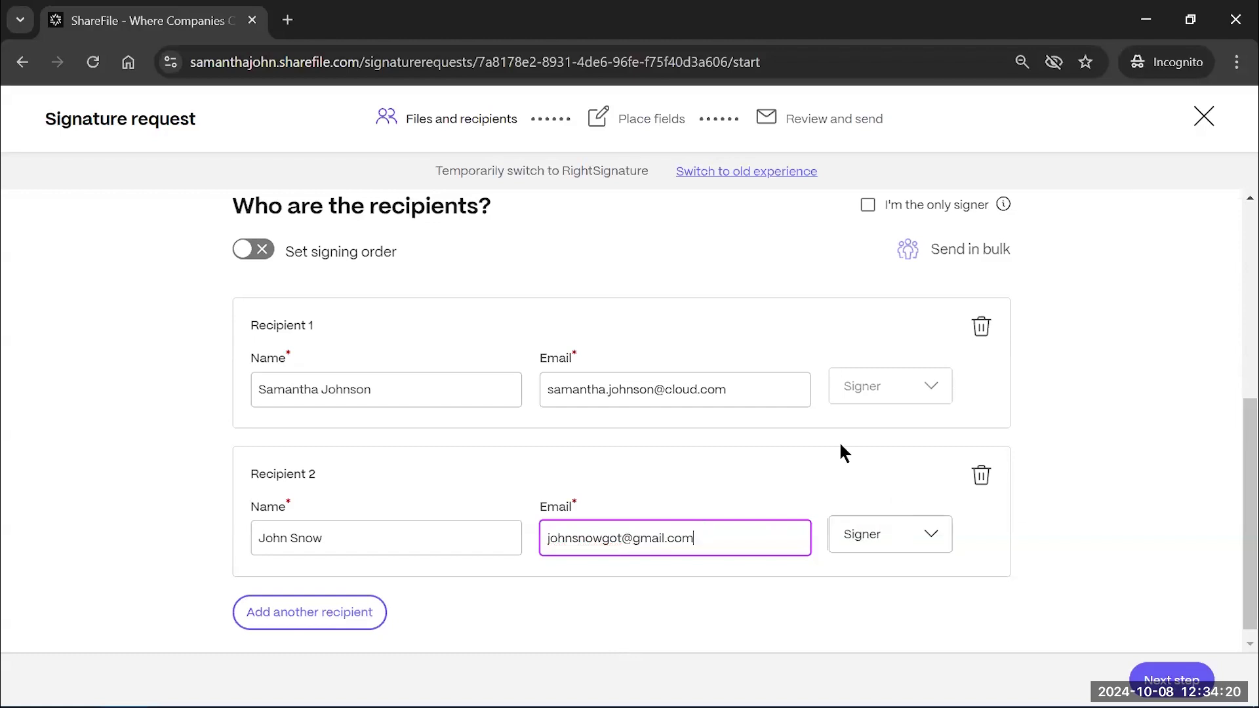
scroll(840, 450, "down", 1)
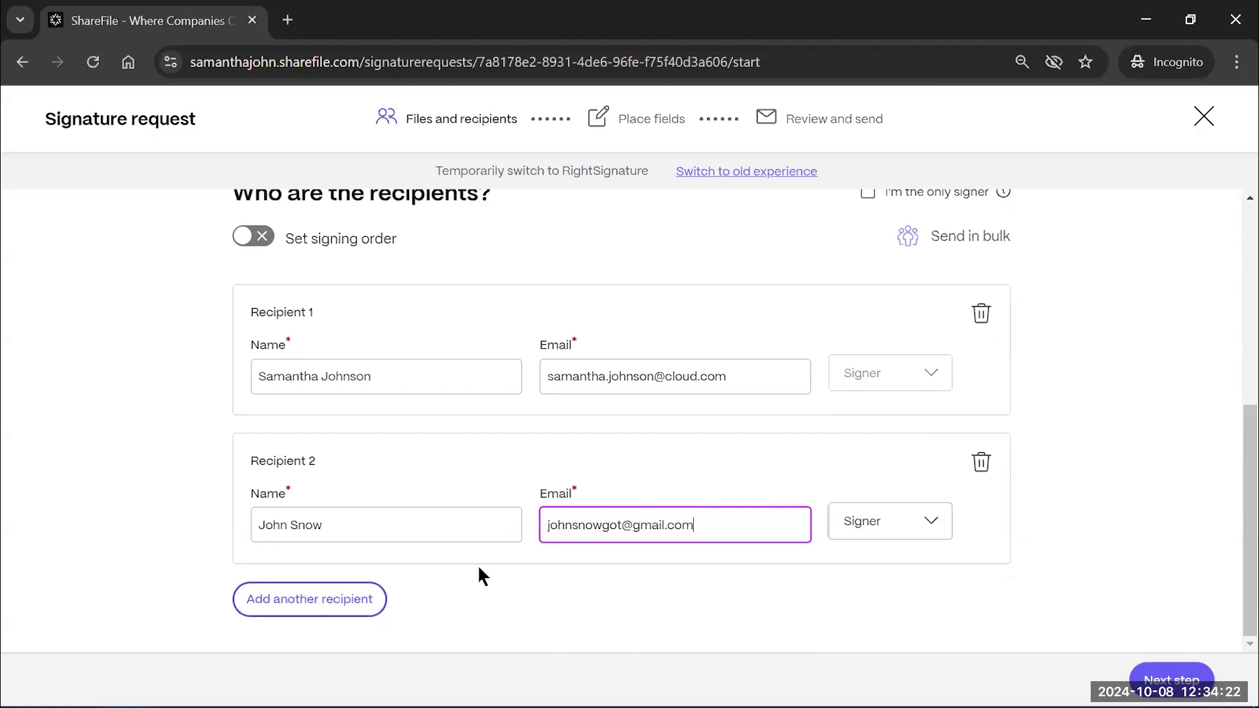
left_click(872, 534)
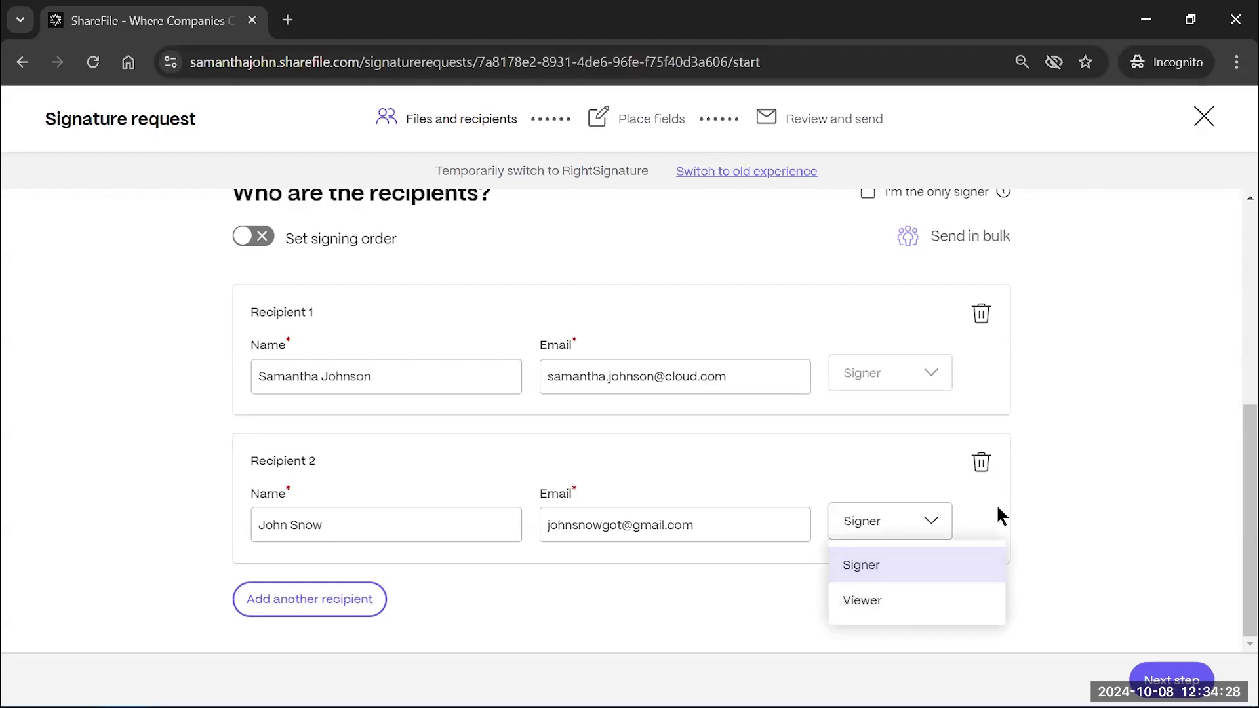
left_click(976, 515)
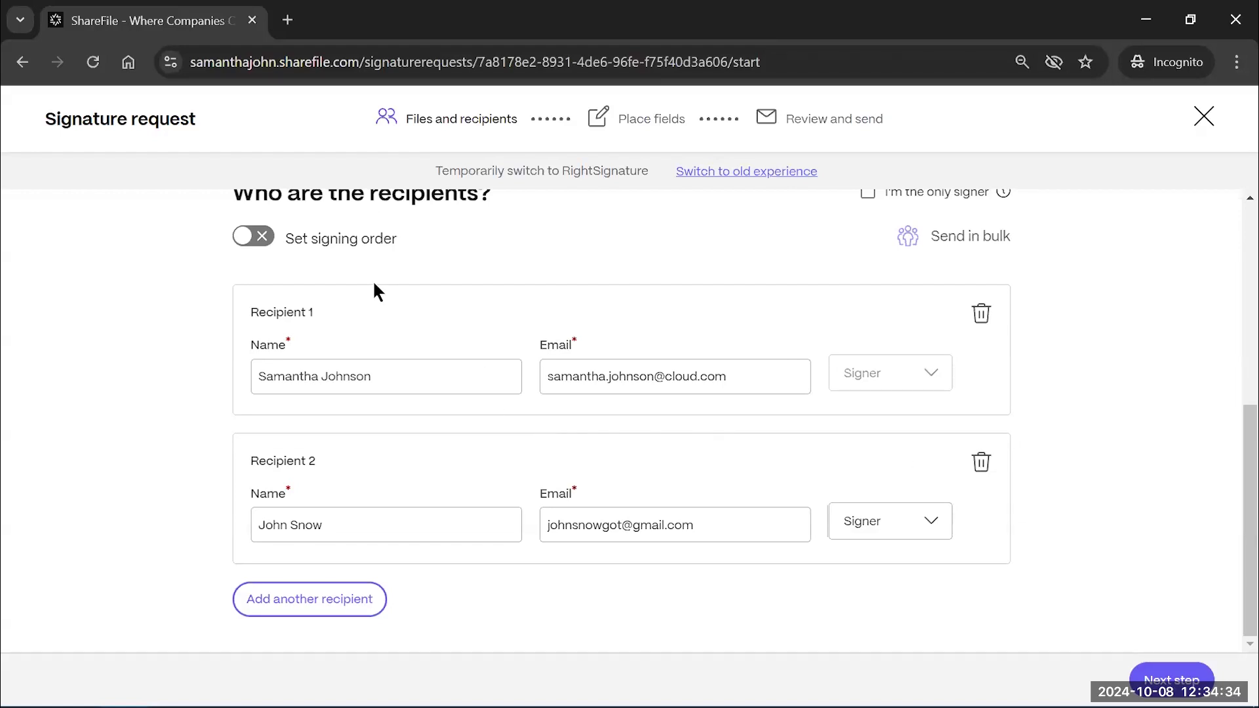
Turn on Set signing order and continue to the Place fields step
scroll(372, 281, "up", 1)
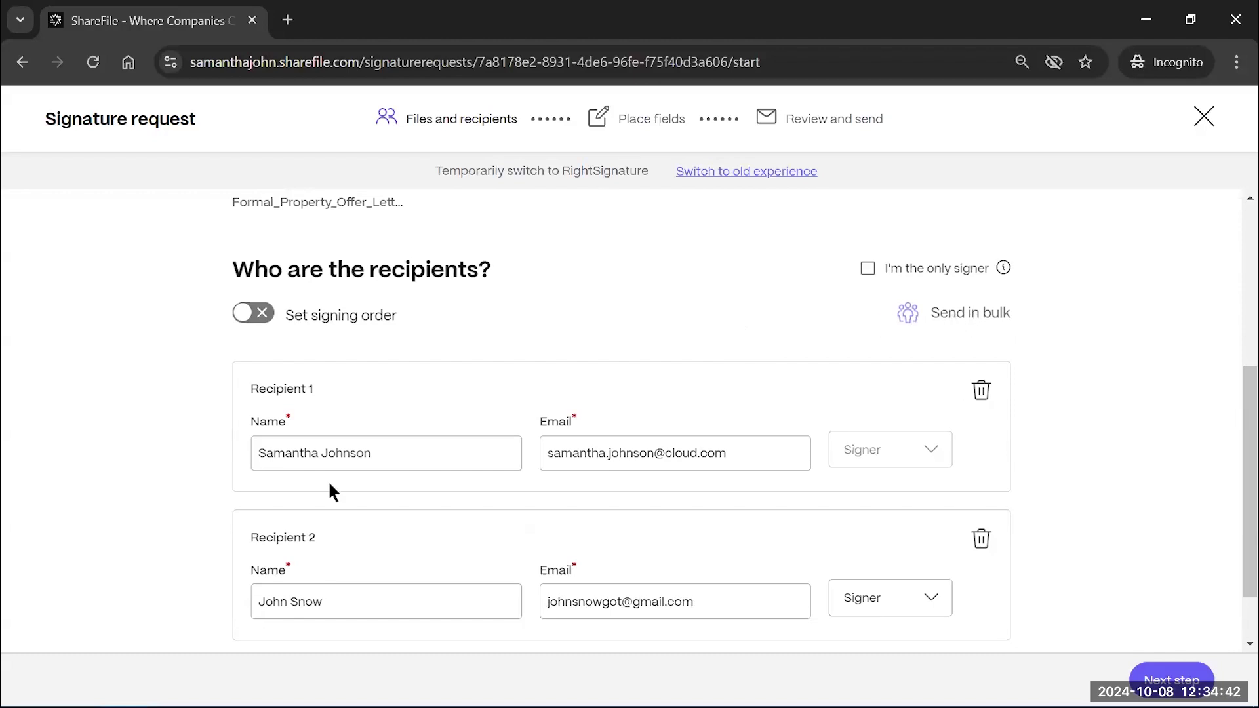
scroll(455, 413, "up", 3)
scroll(607, 505, "down", 3)
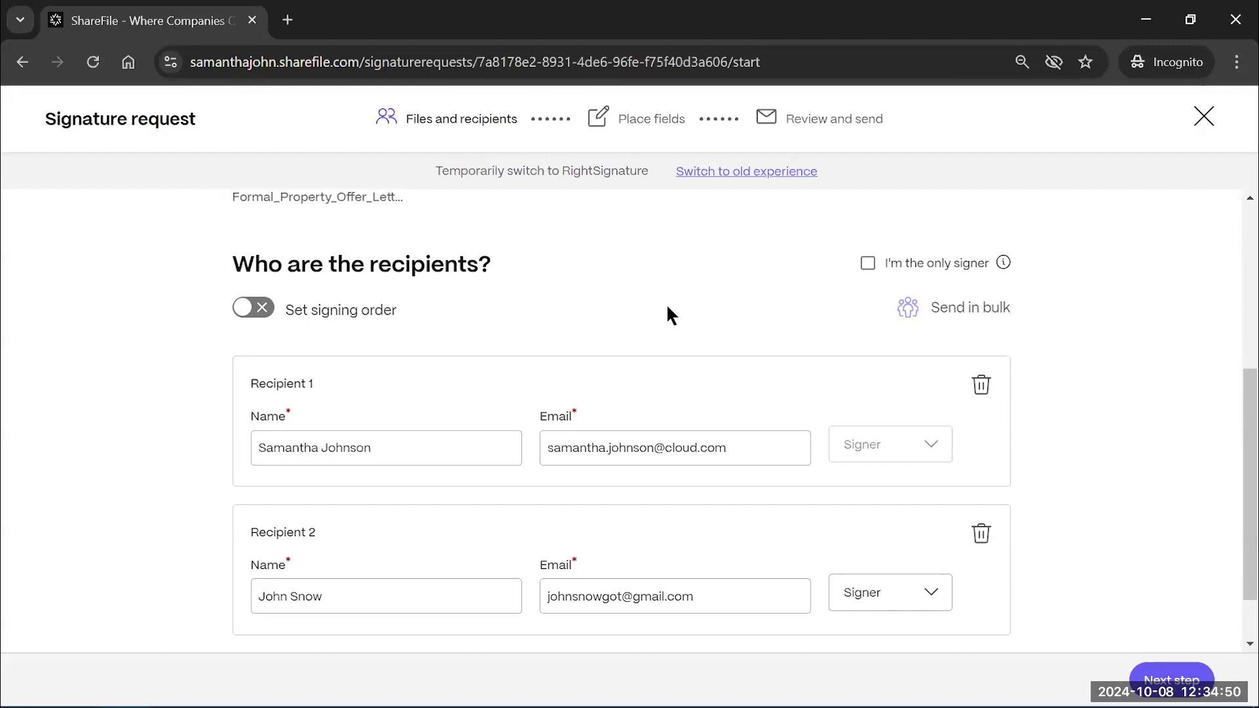
left_click(253, 309)
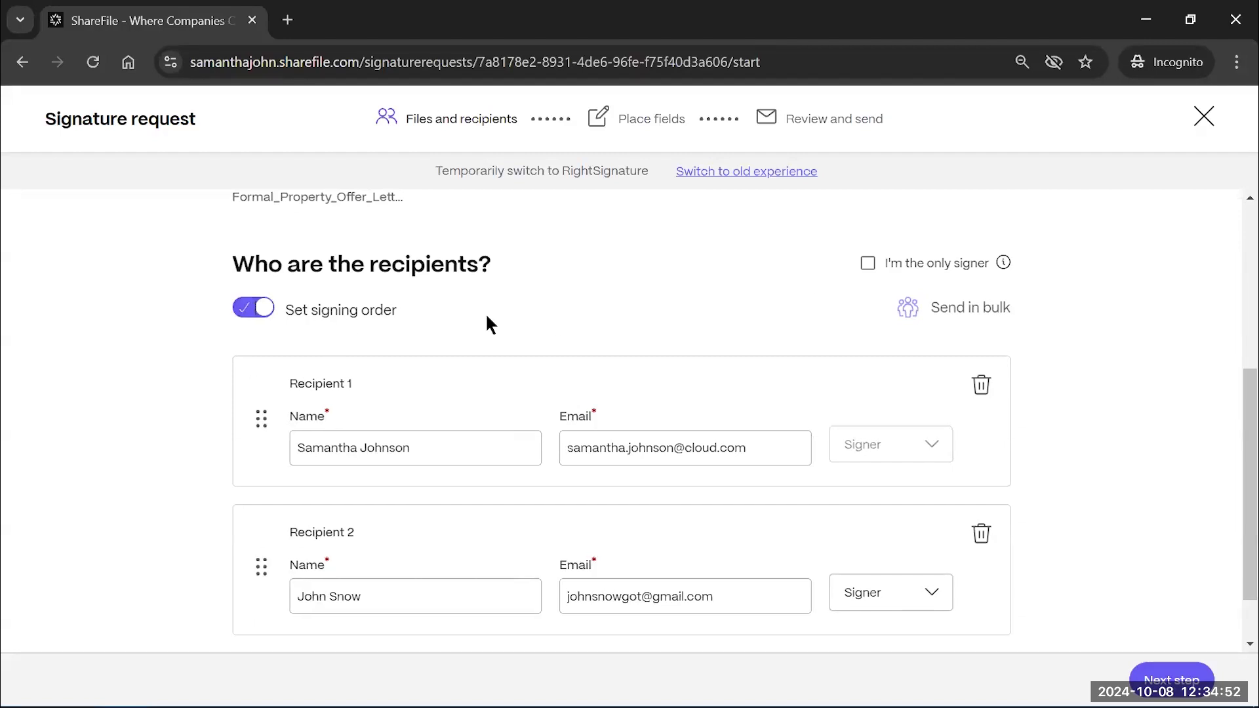
scroll(488, 321, "down", 1)
scroll(488, 317, "down", 1)
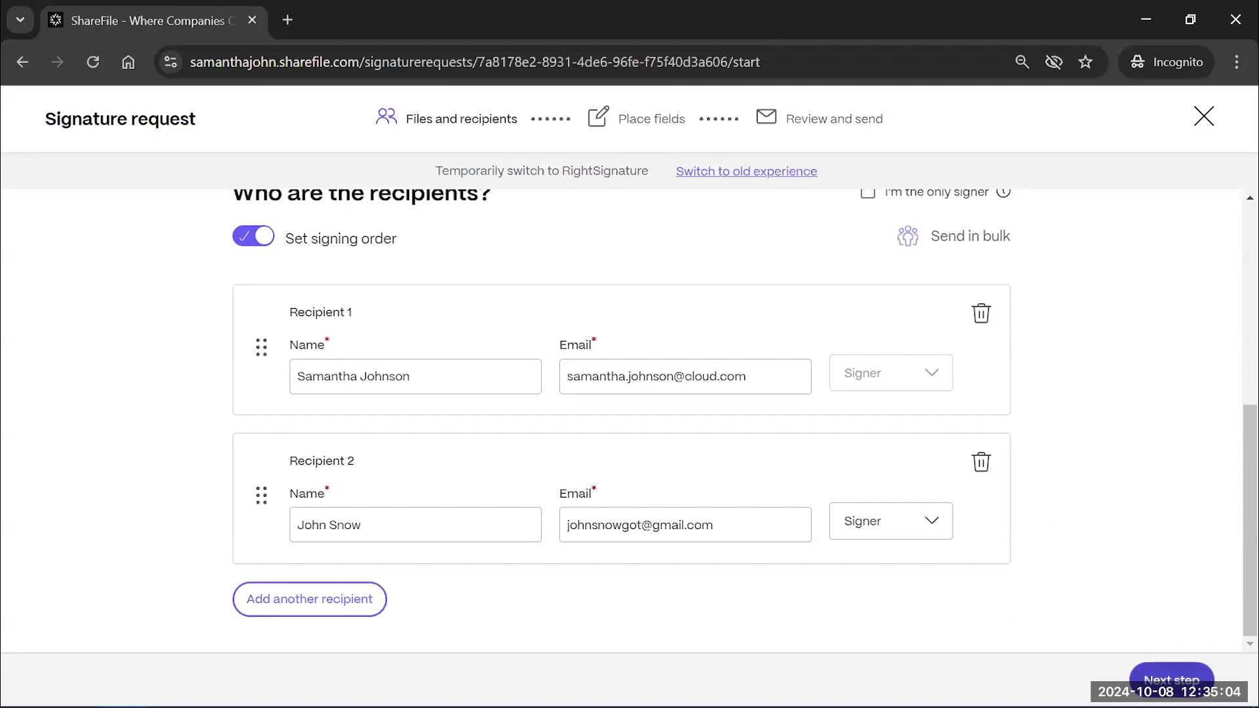
left_click(1172, 679)
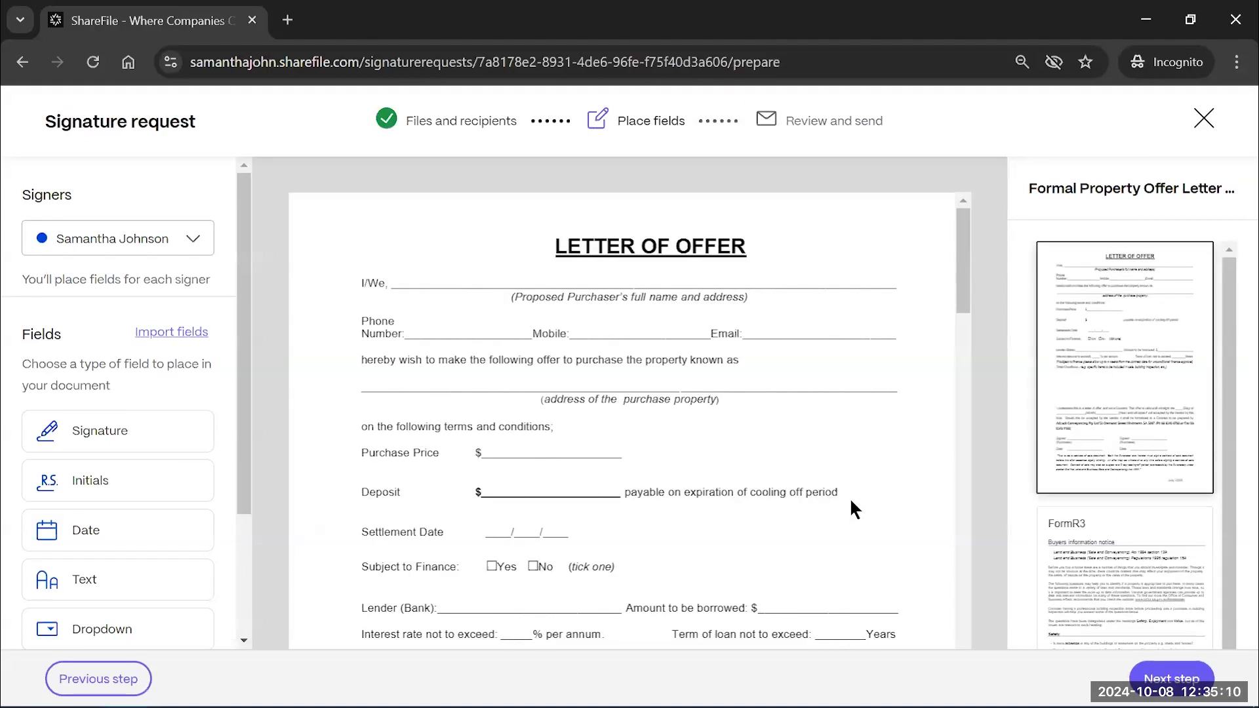
Select the second recipient in the Signers dropdown for field placement
scroll(851, 502, "down", 1)
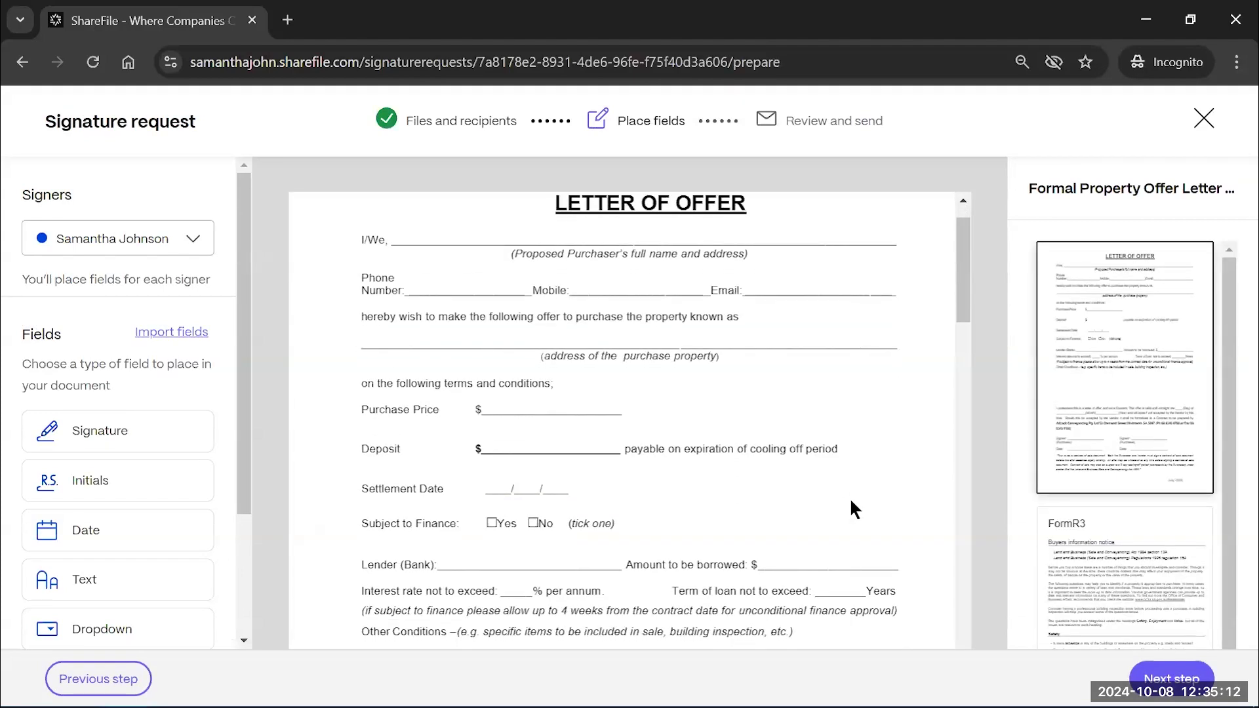
scroll(851, 501, "down", 1)
scroll(851, 501, "up", 1)
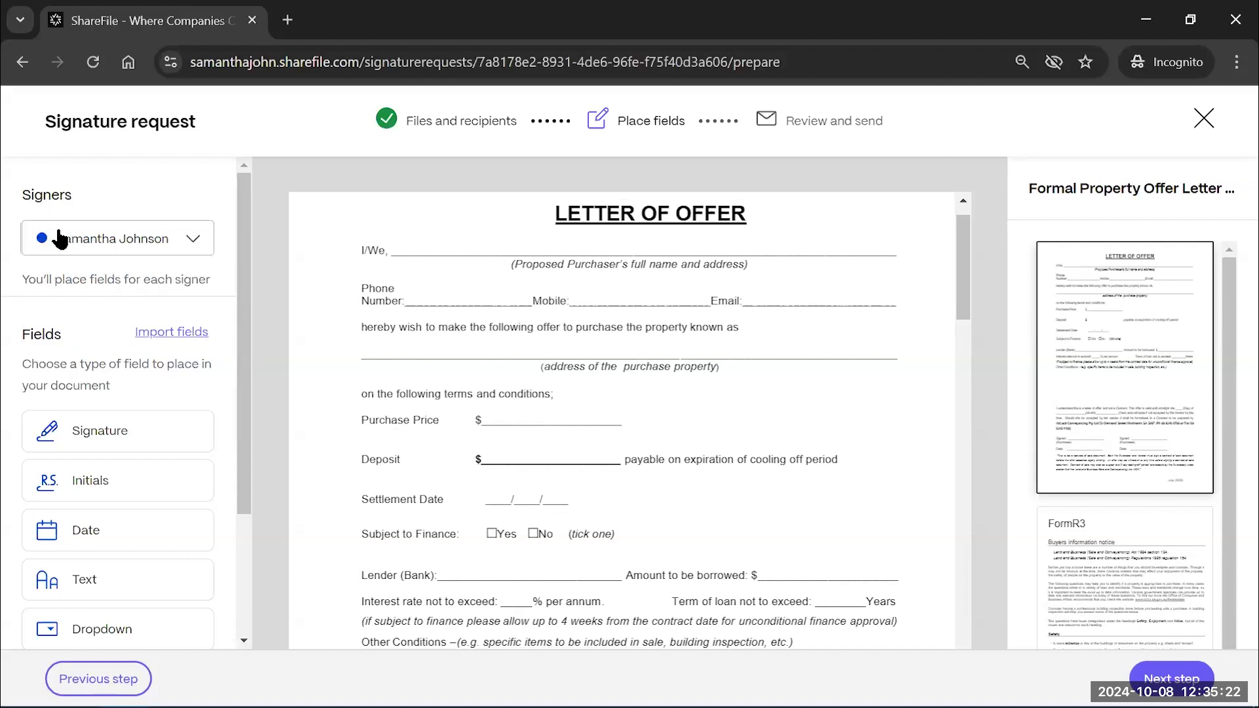
left_click(199, 239)
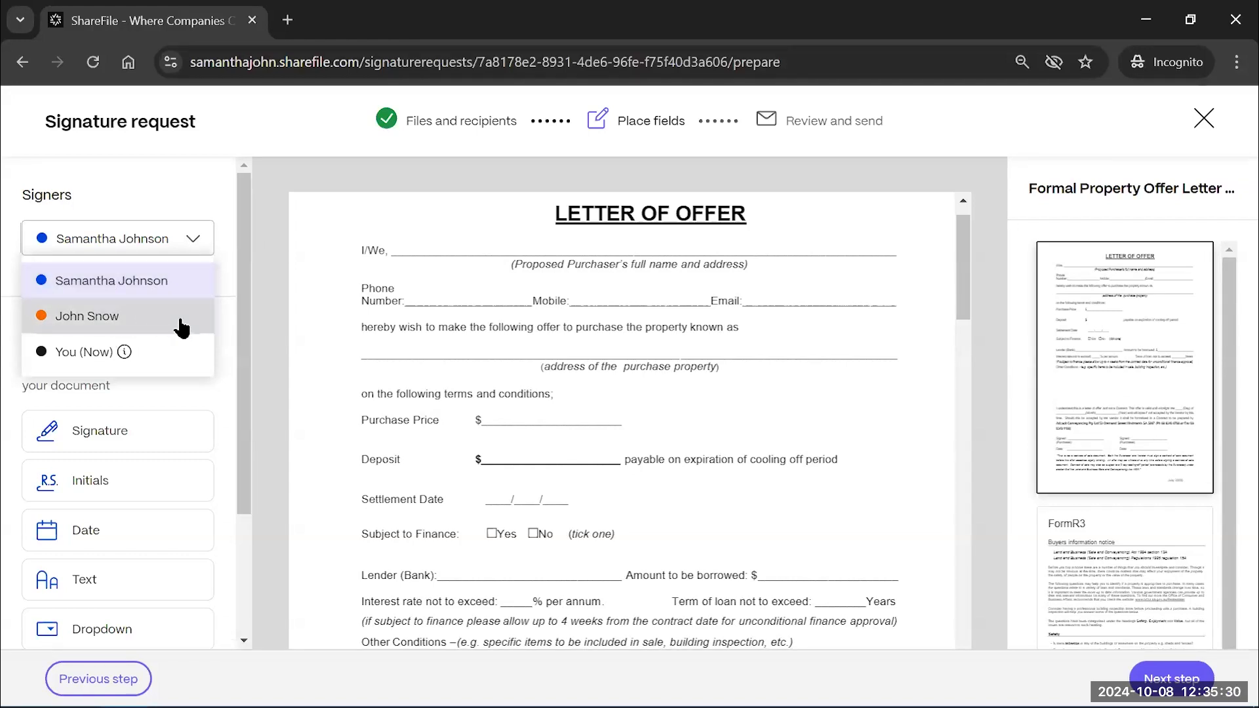
left_click(136, 315)
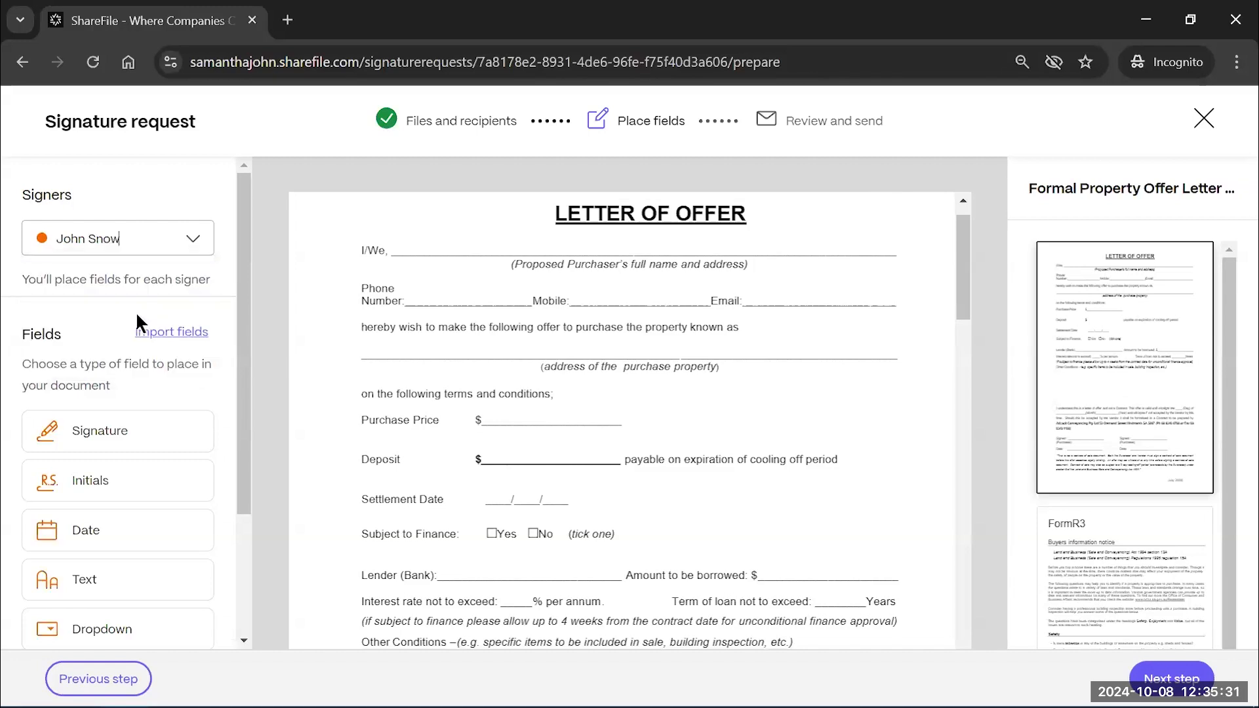
left_click(140, 248)
left_click(116, 275)
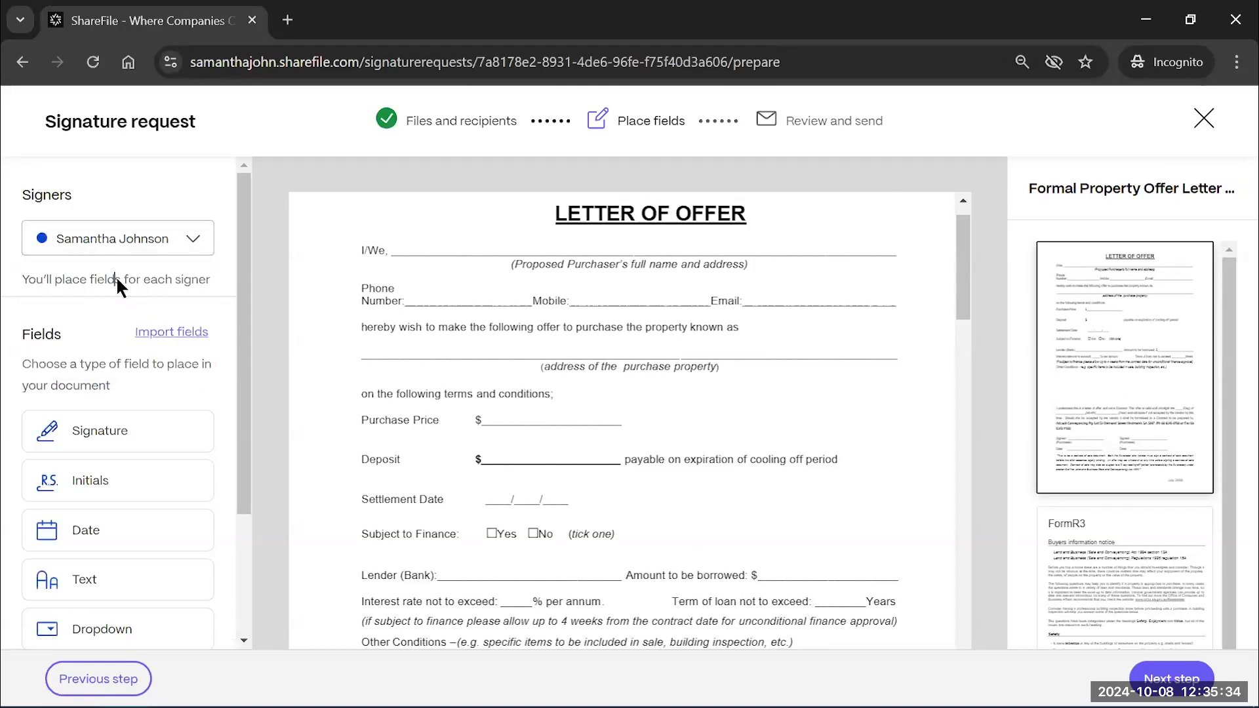
left_click(155, 240)
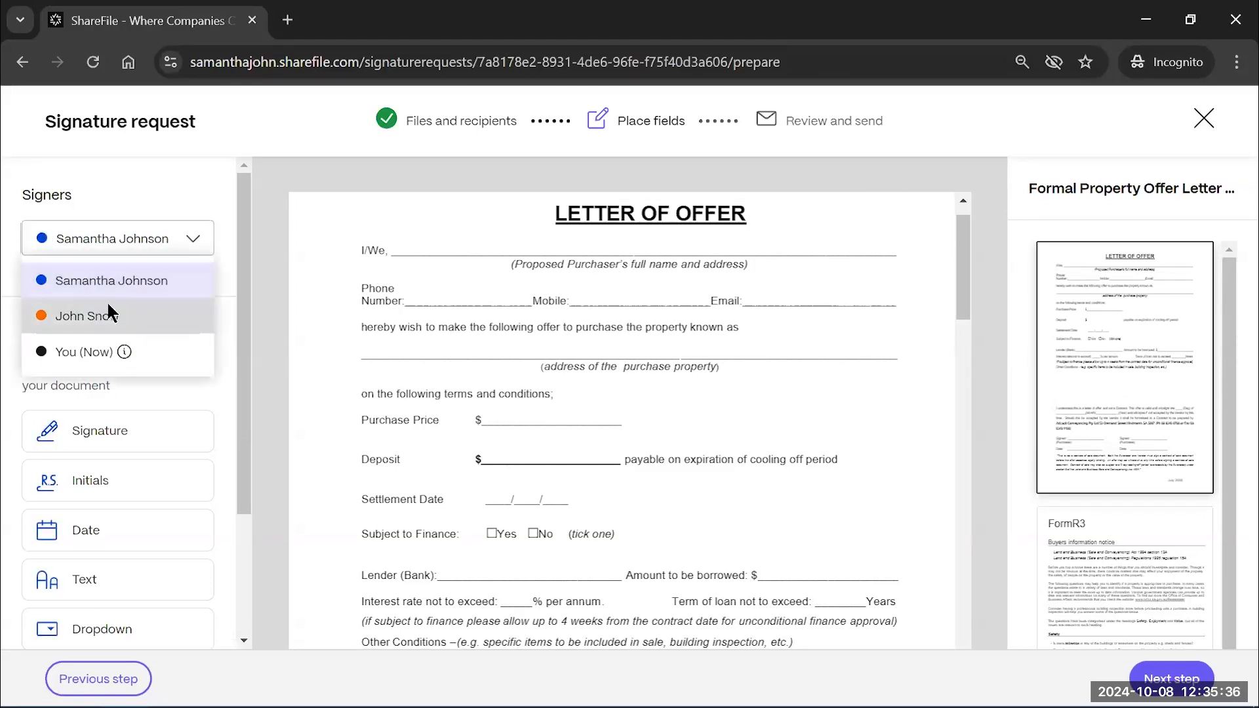
left_click(102, 314)
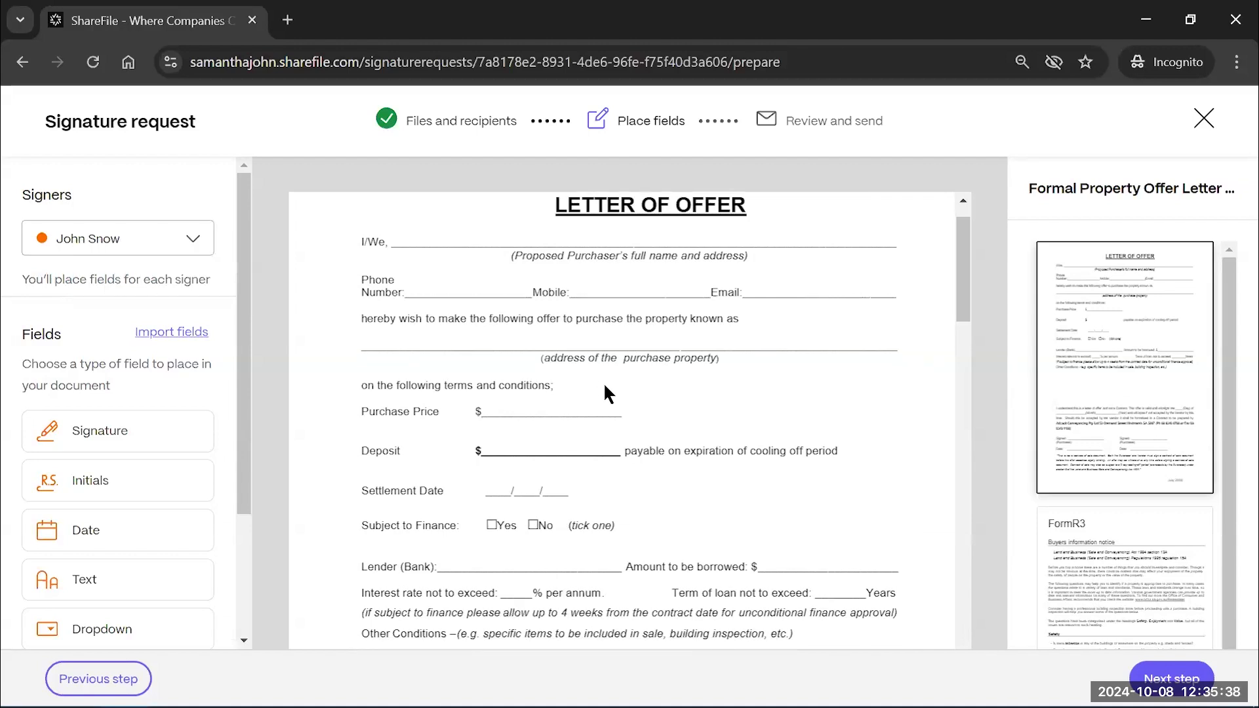
scroll(716, 349, "down", 1)
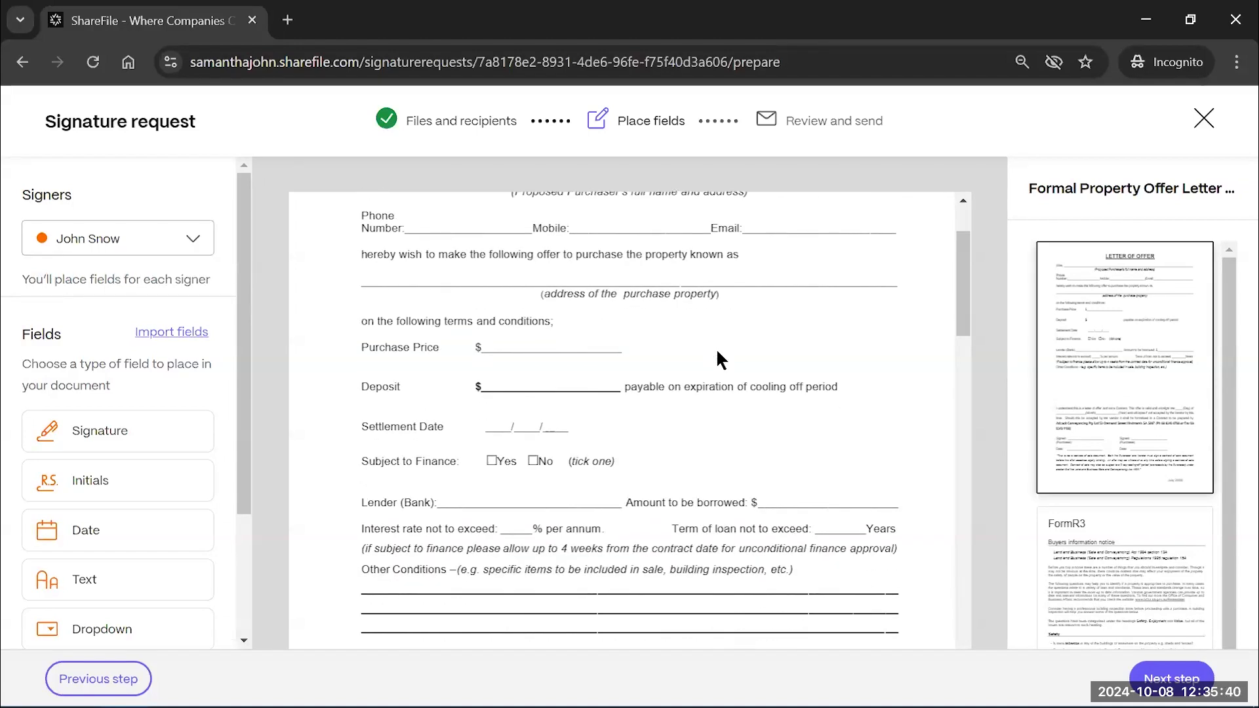
scroll(716, 360, "up", 2)
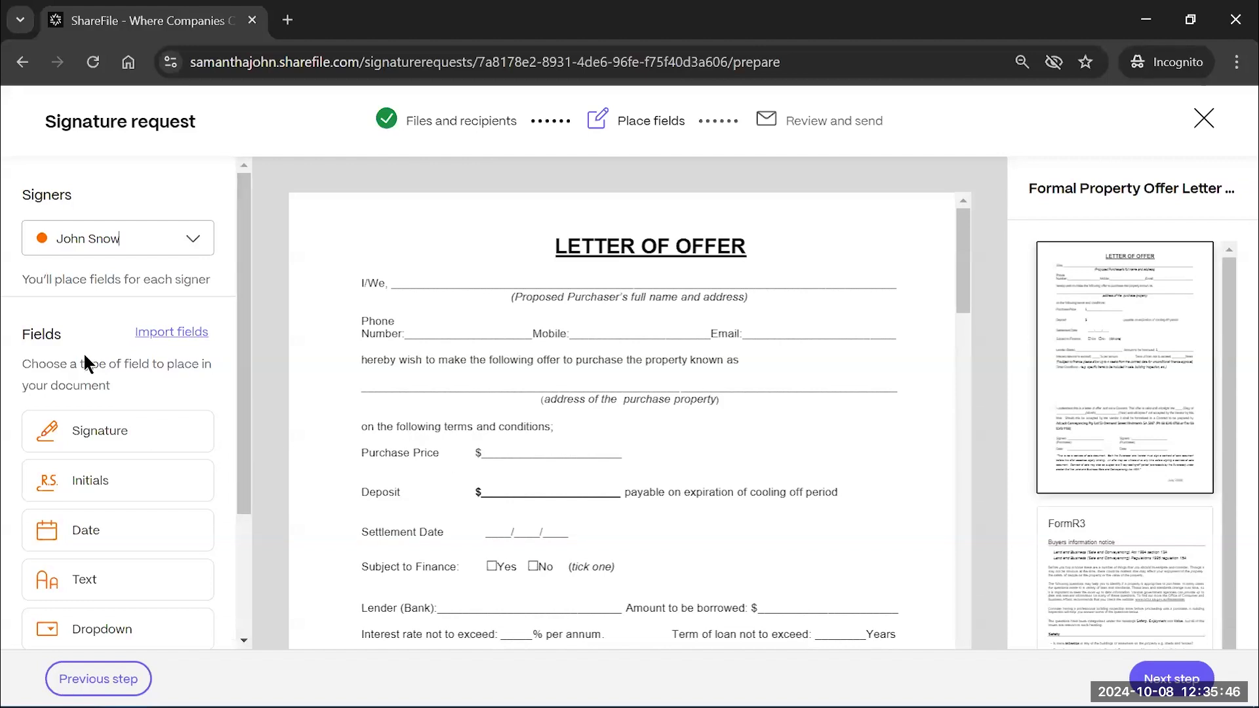
Browse the Fields panel and pick the Signature field type
left_click_drag(239, 387, 232, 488)
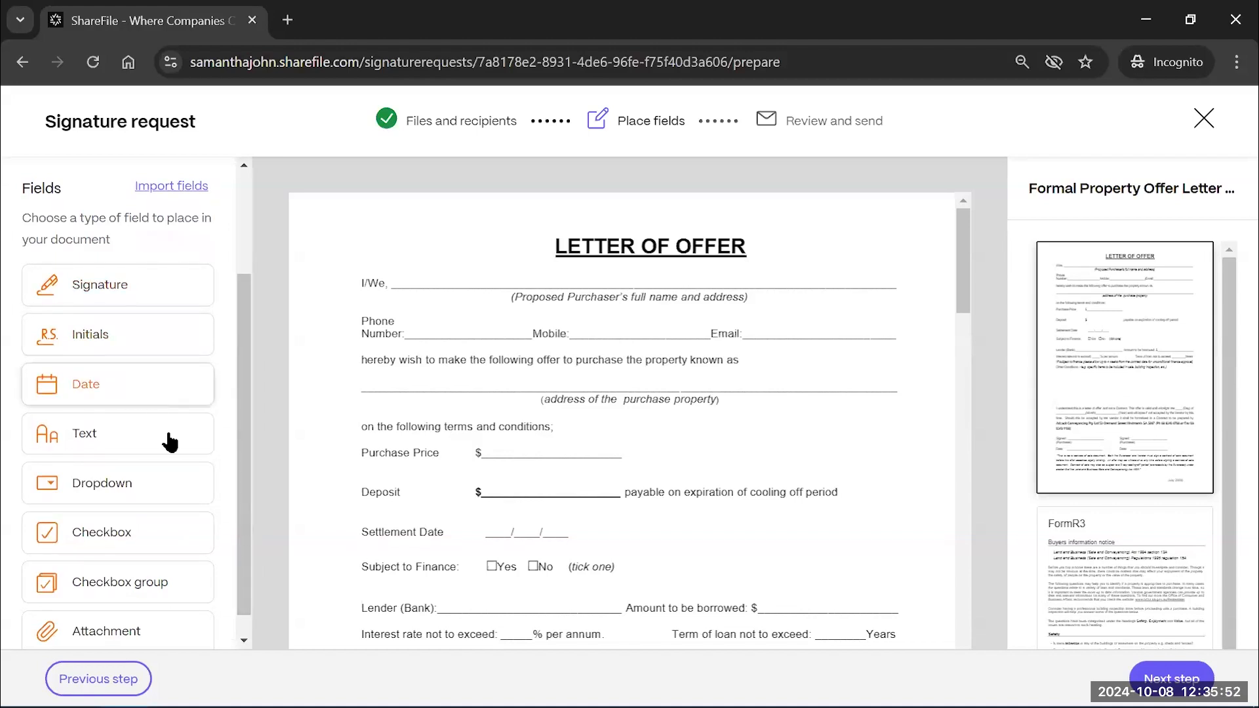
left_click_drag(245, 428, 172, 456)
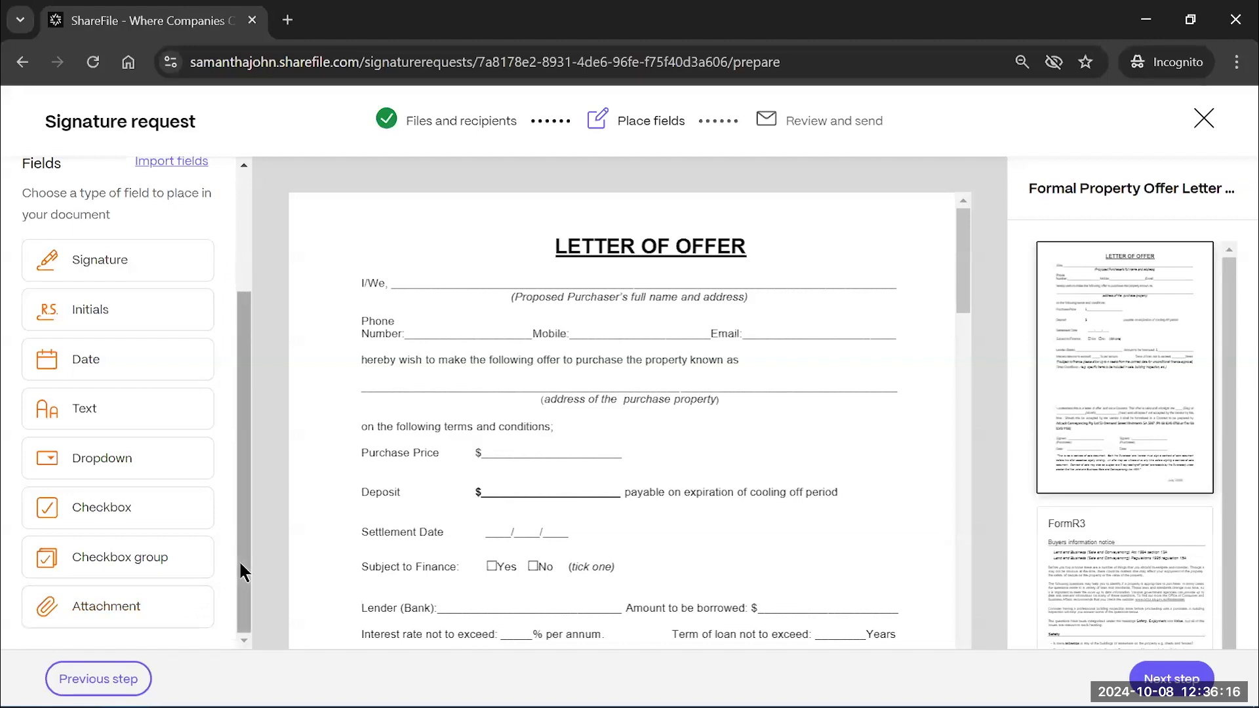
left_click_drag(244, 572, 244, 502)
scroll(242, 511, "down", 2)
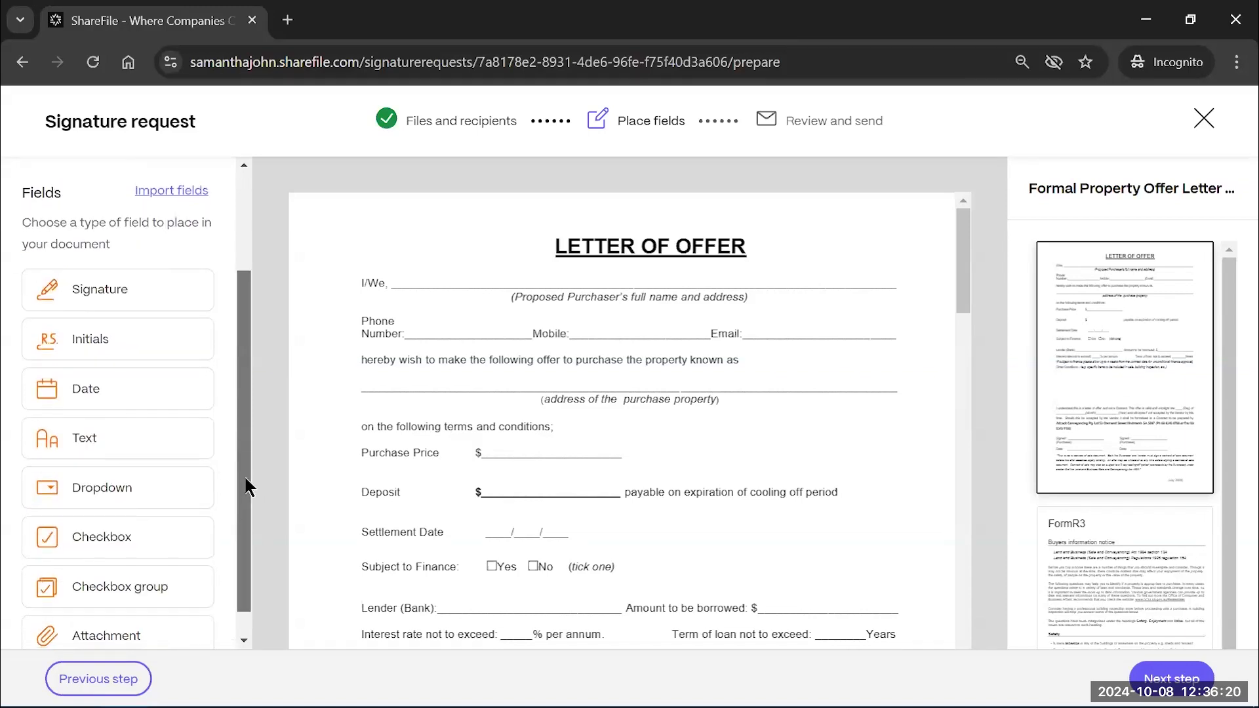
scroll(236, 551, "up", 2)
scroll(234, 565, "down", 2)
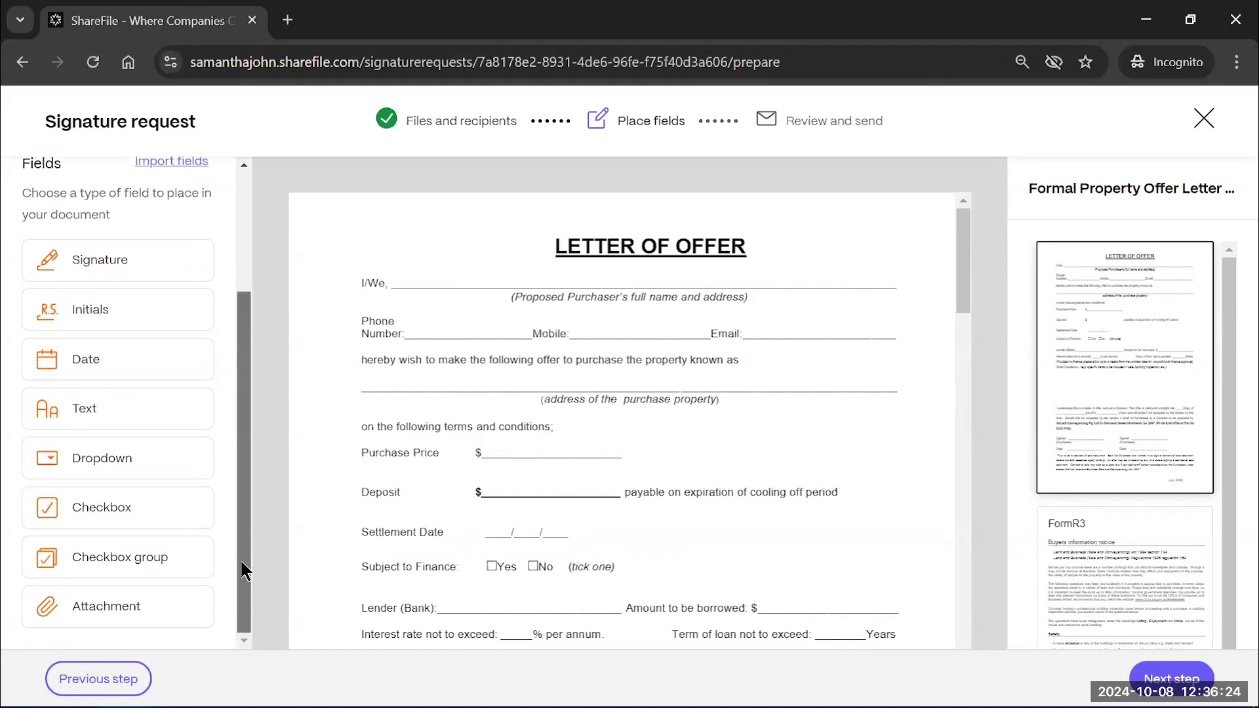
scroll(236, 542, "up", 1)
scroll(236, 541, "down", 1)
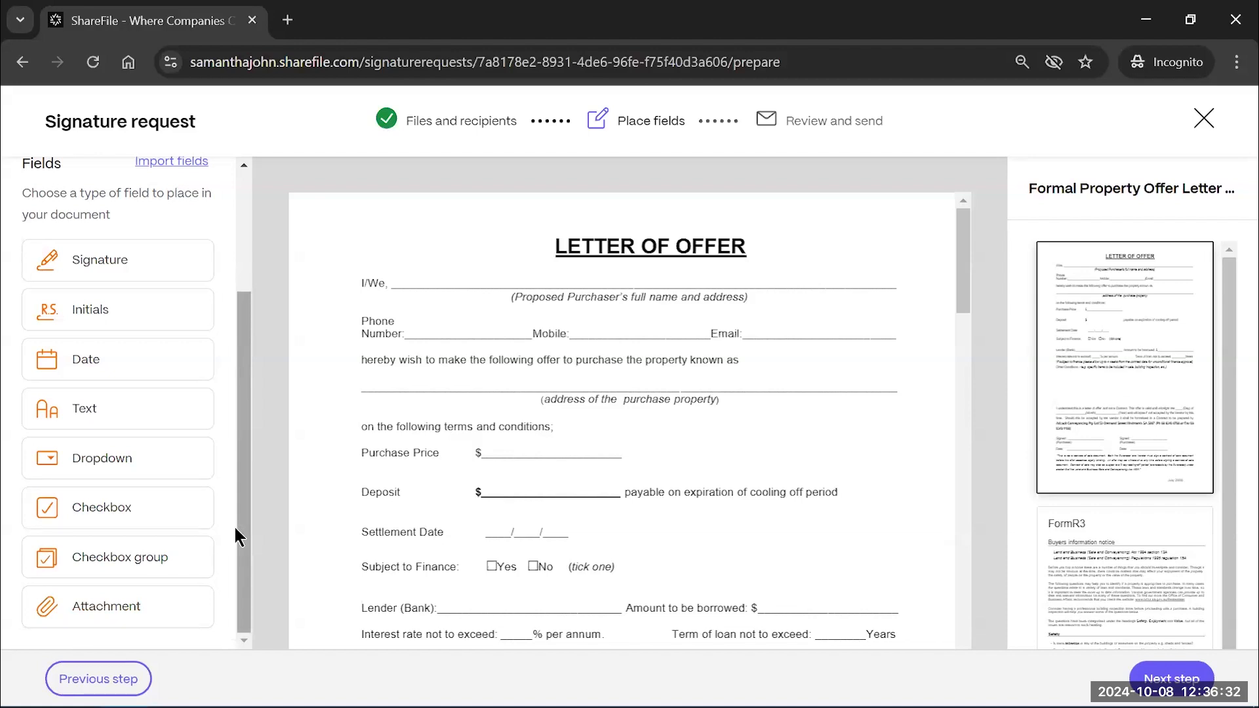
left_click(99, 421)
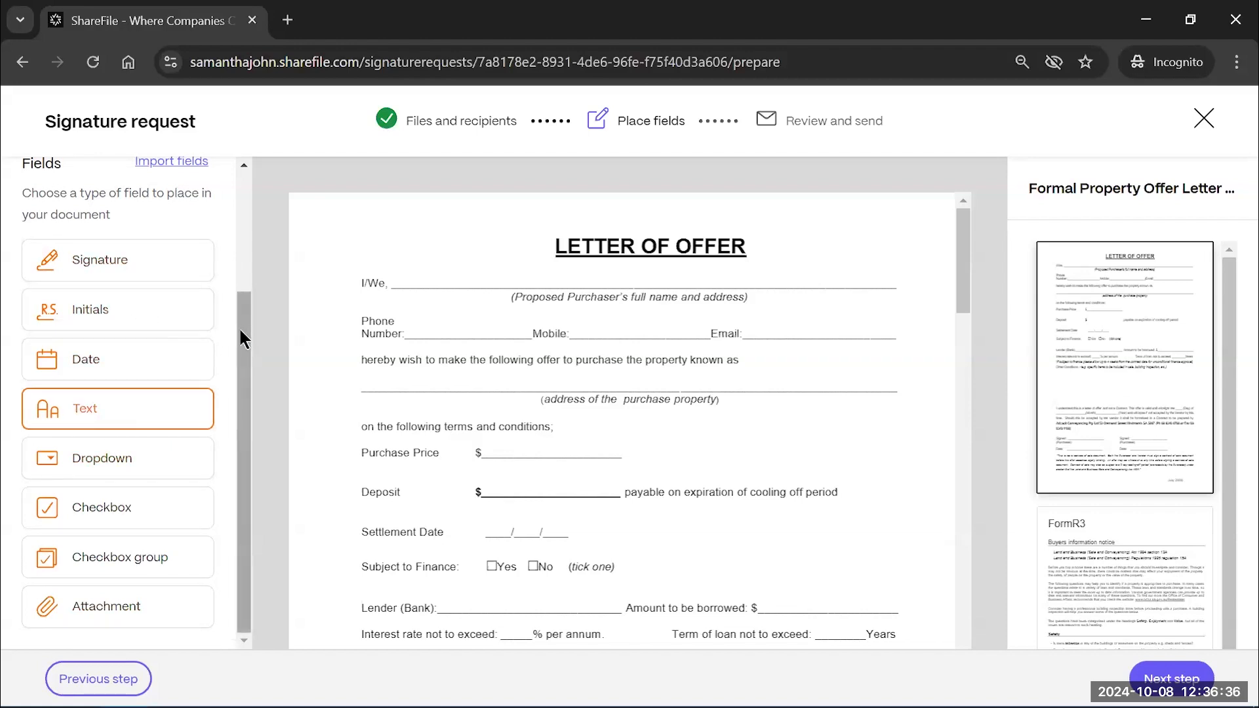
left_click_drag(237, 328, 232, 282)
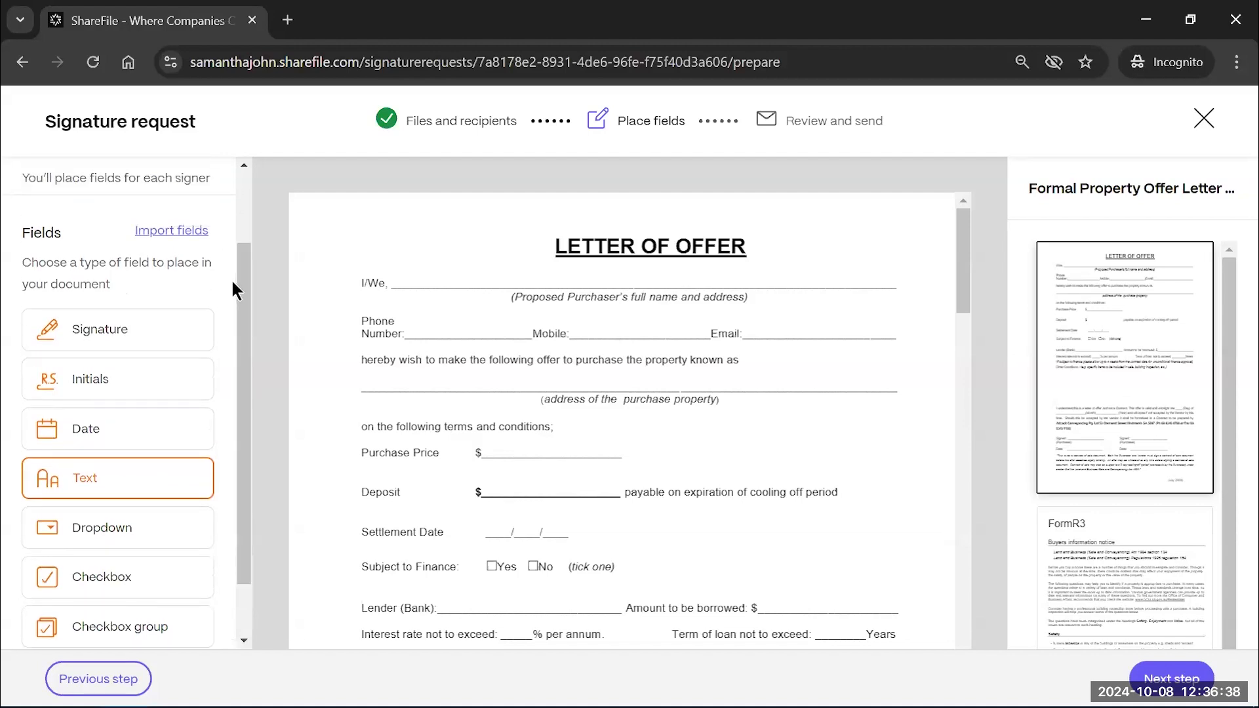
left_click(112, 329)
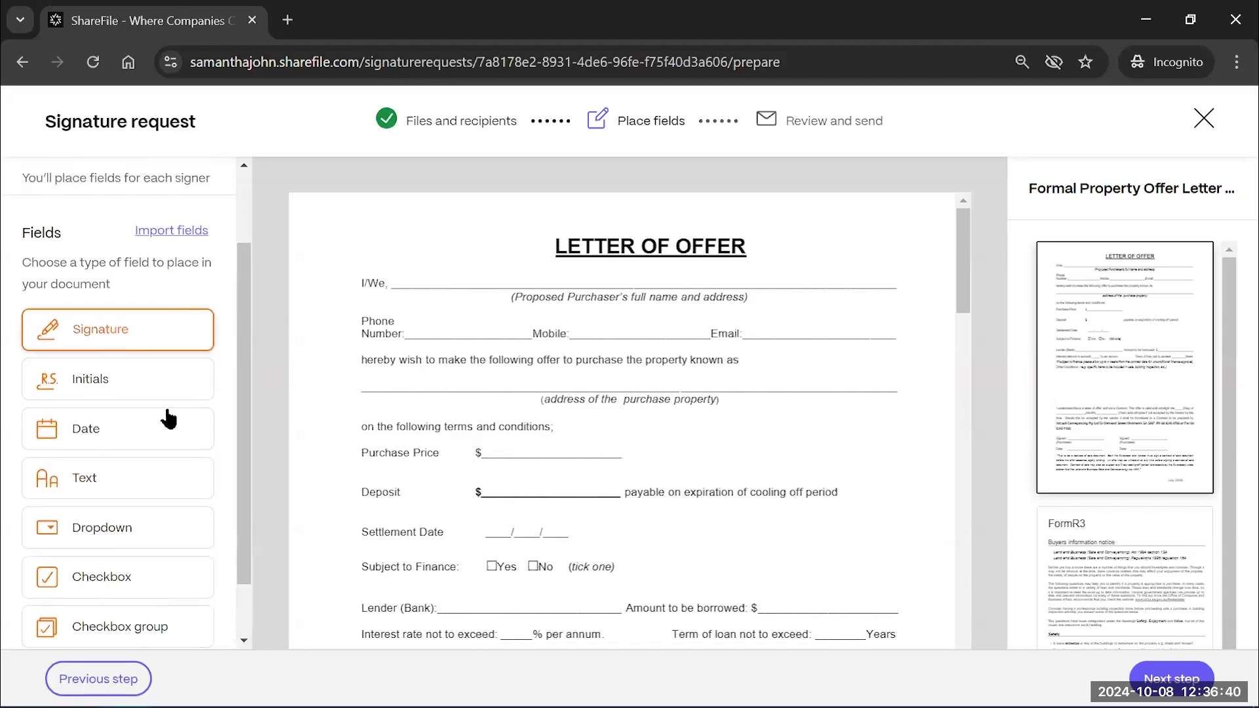
scroll(143, 299, "up", 2)
Reassign the signer and place a full-width text field on the I/We name line
left_click(75, 238)
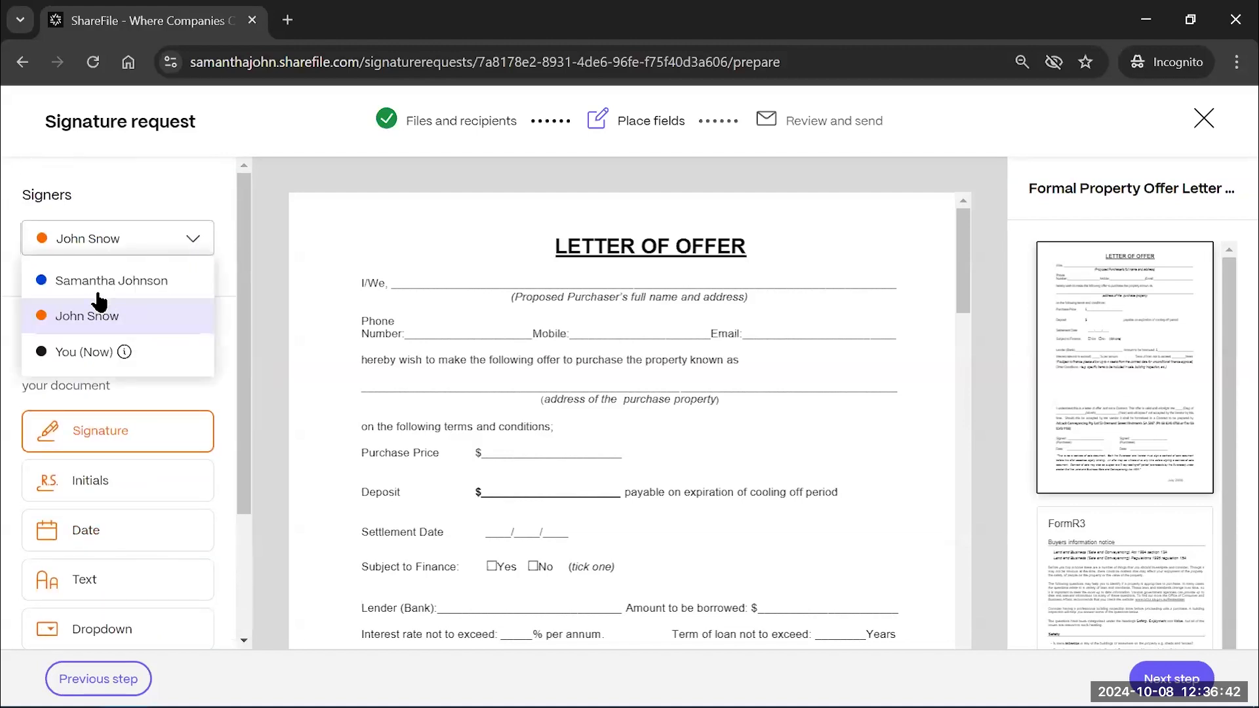
left_click(94, 282)
left_click(43, 428)
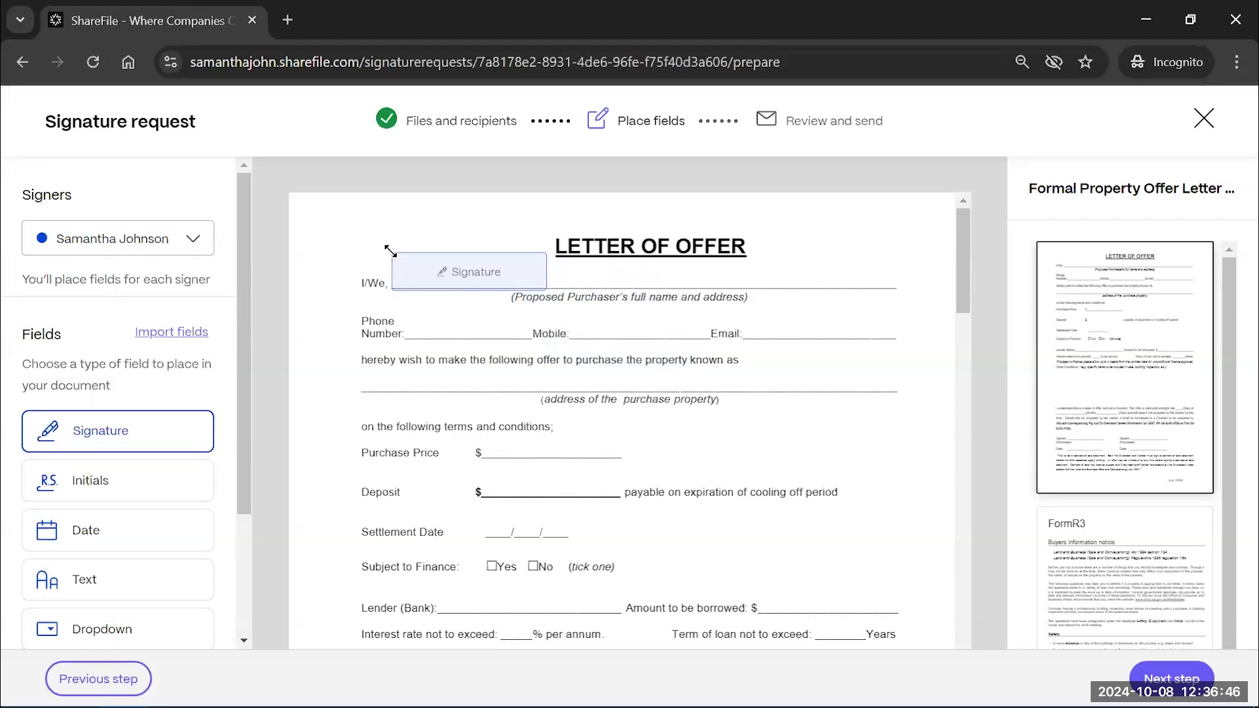
left_click(390, 251)
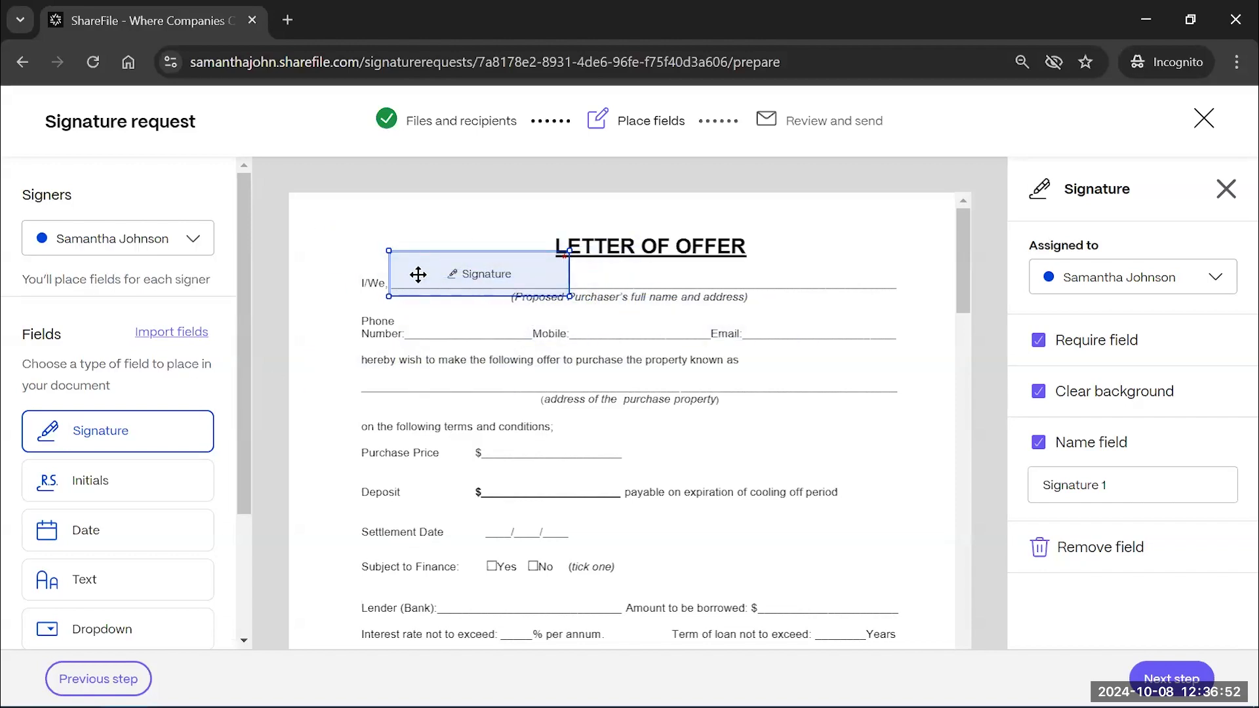
left_click(1123, 551)
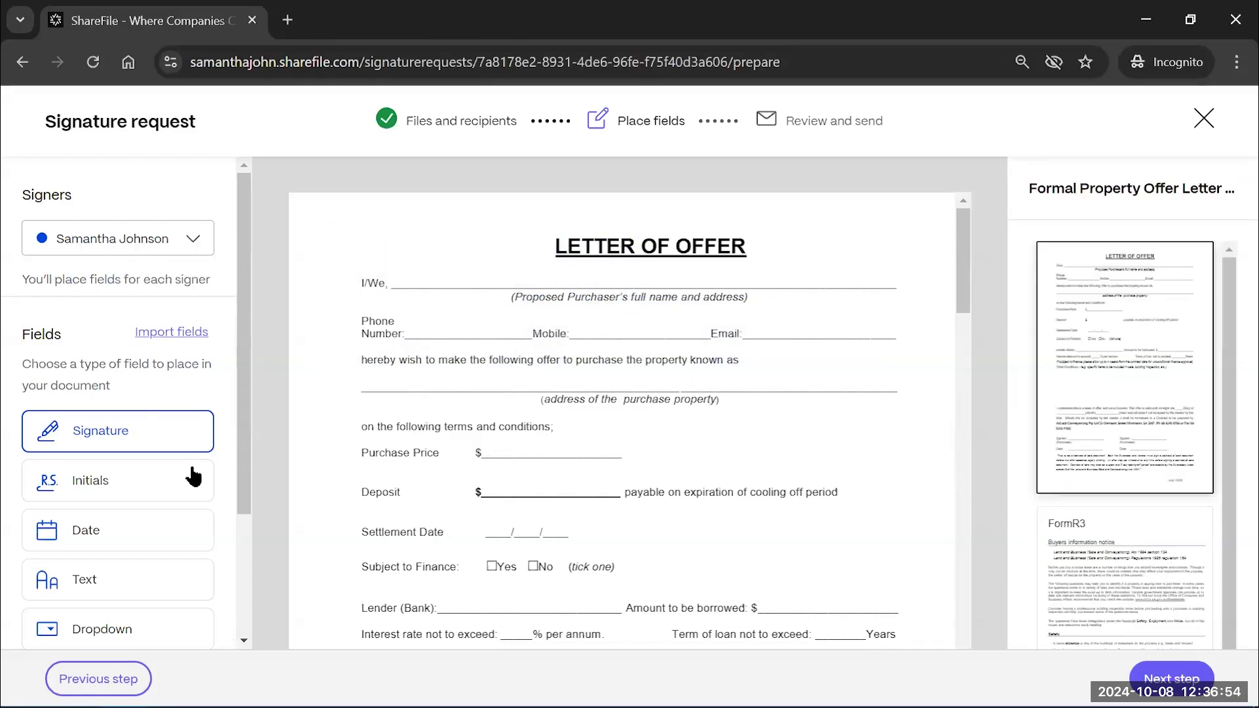
left_click(84, 581)
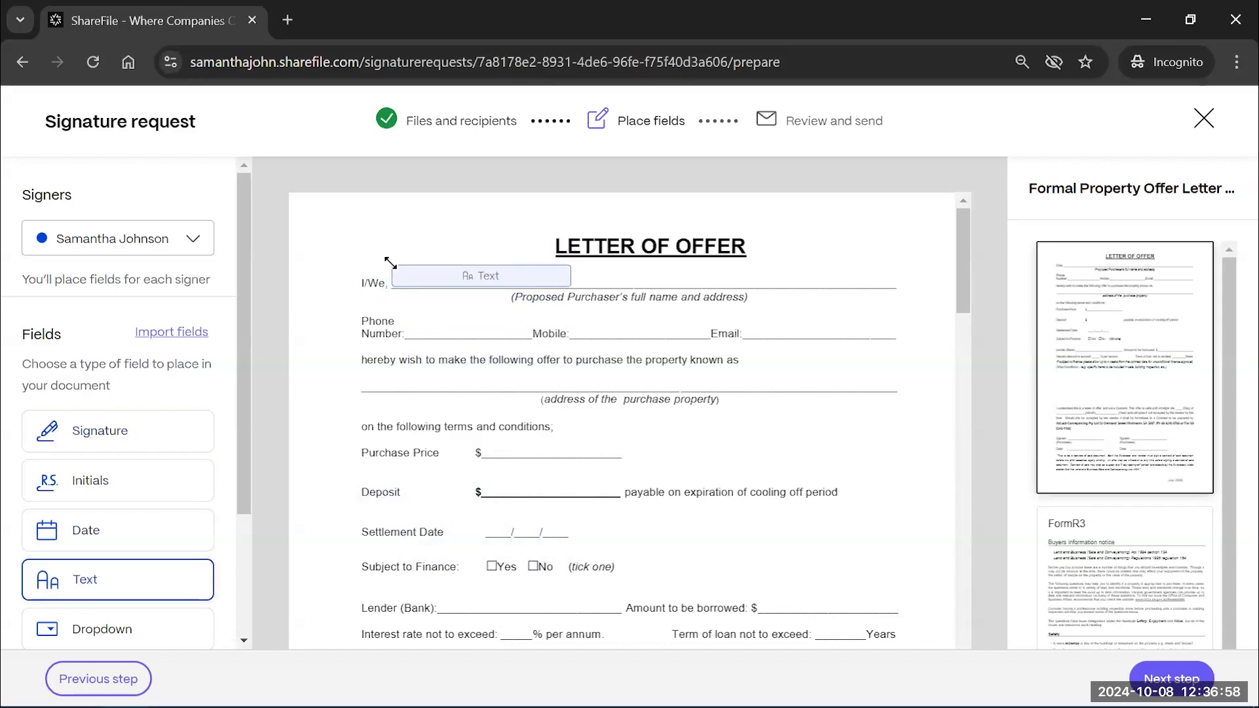
left_click(387, 261)
left_click_drag(569, 284, 895, 286)
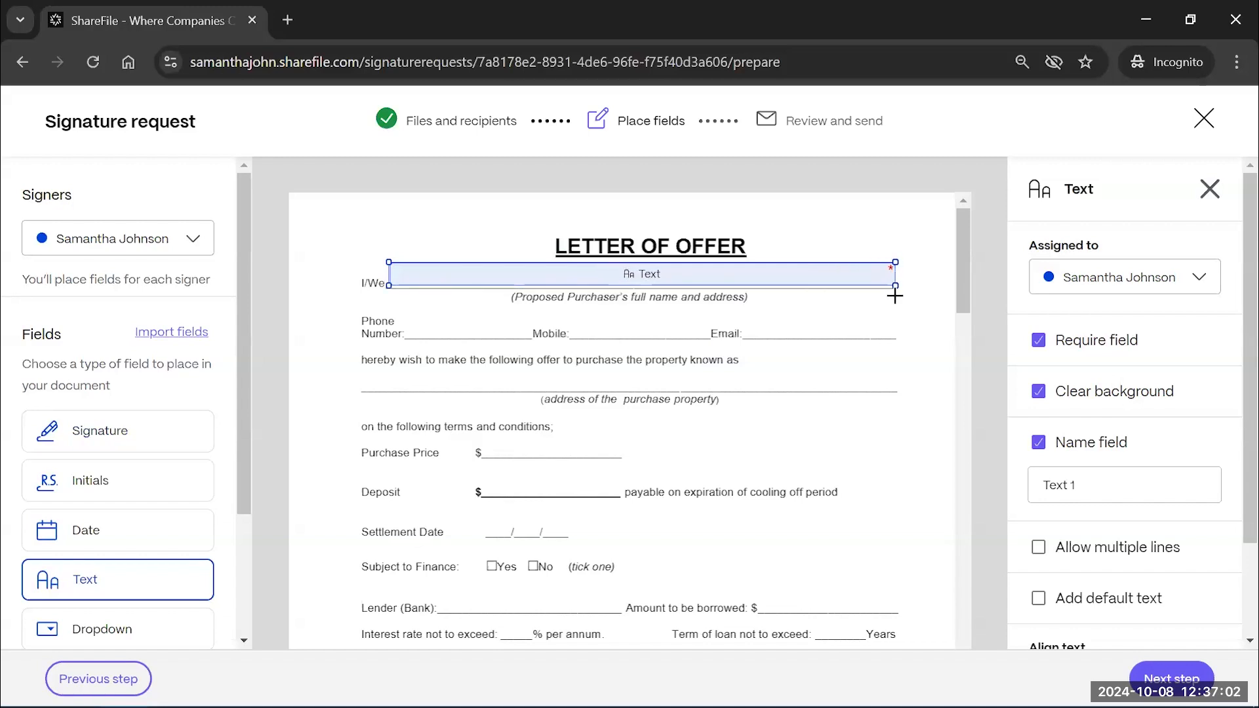
Add text fields for Phone Number, Mobile and Email, sized to their blanks
left_click(397, 313)
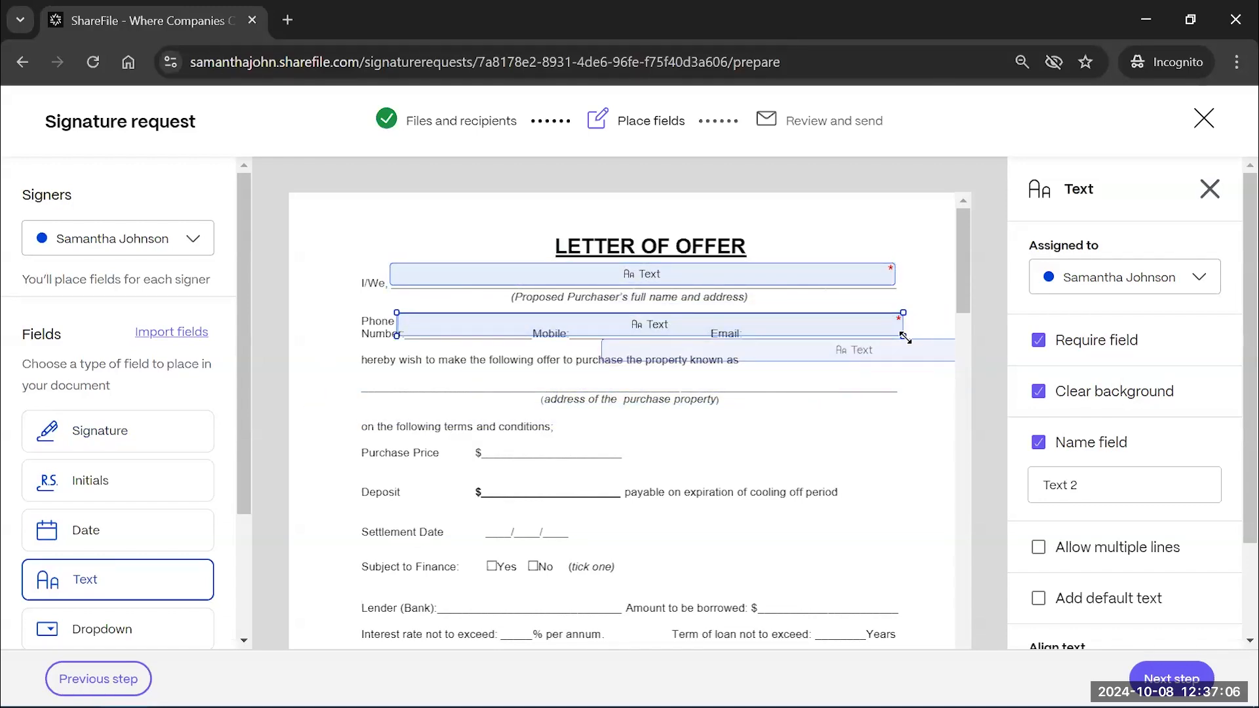
left_click_drag(905, 337, 530, 336)
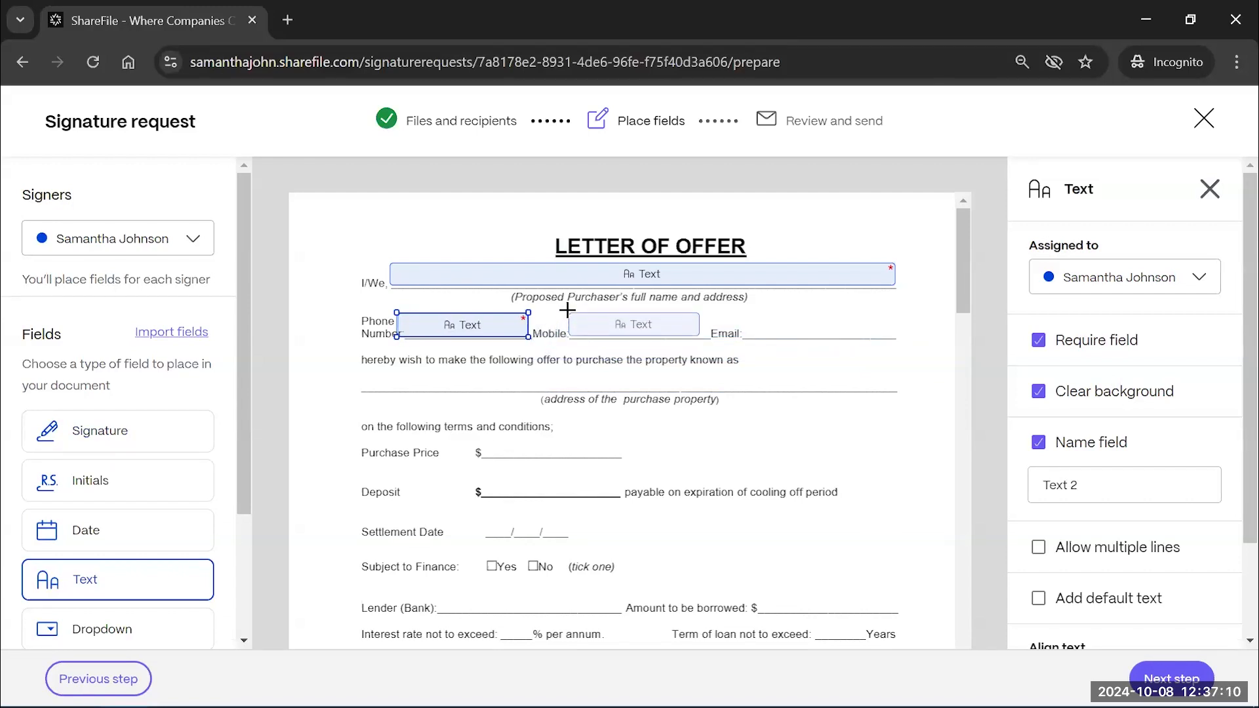
left_click(568, 310)
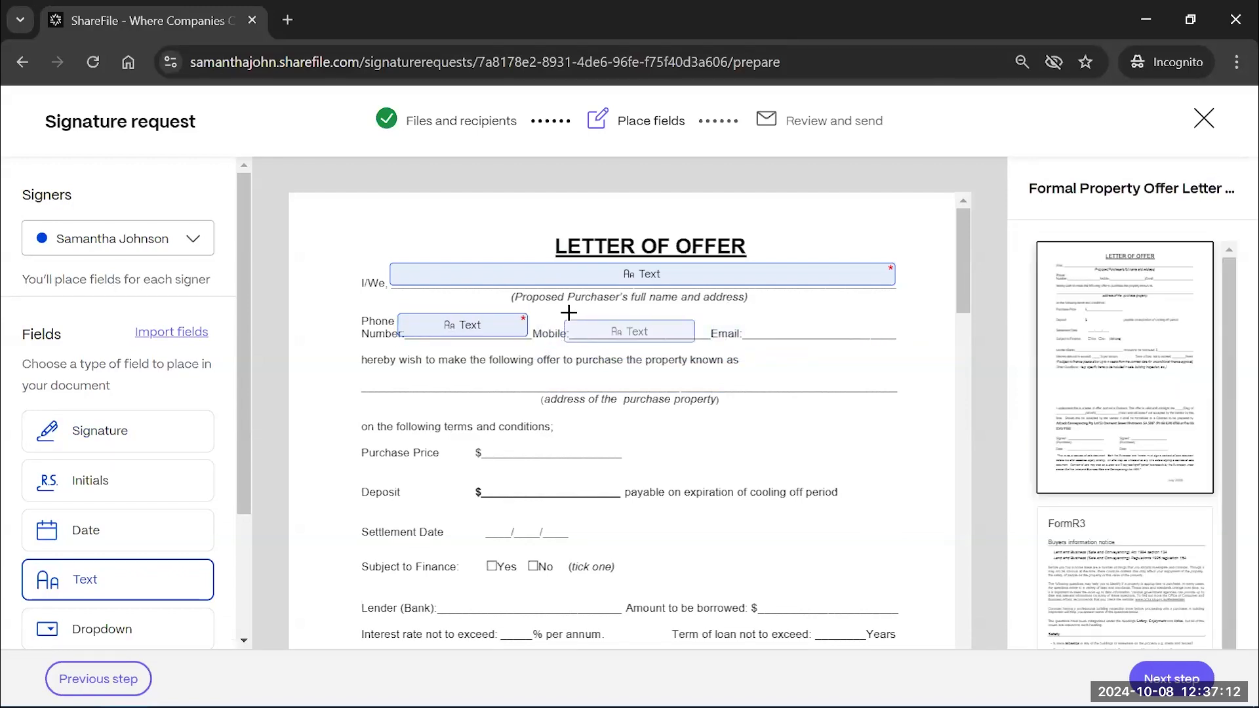
left_click(569, 310)
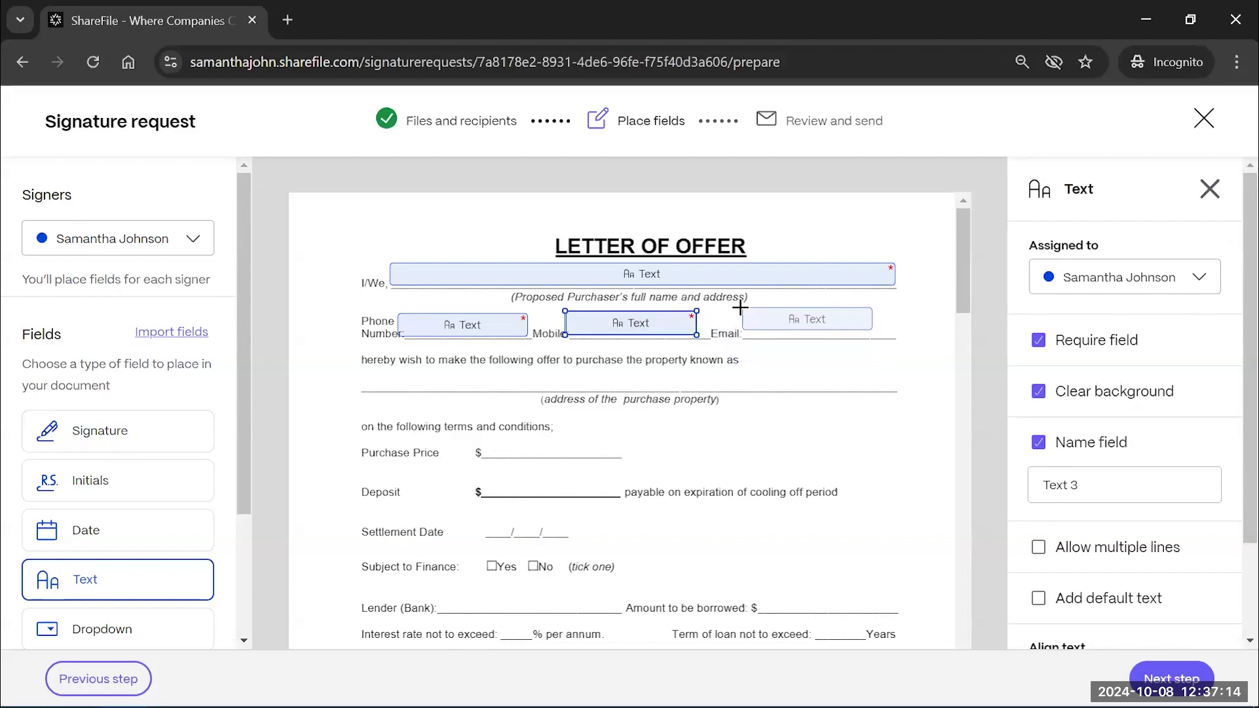
left_click(736, 312)
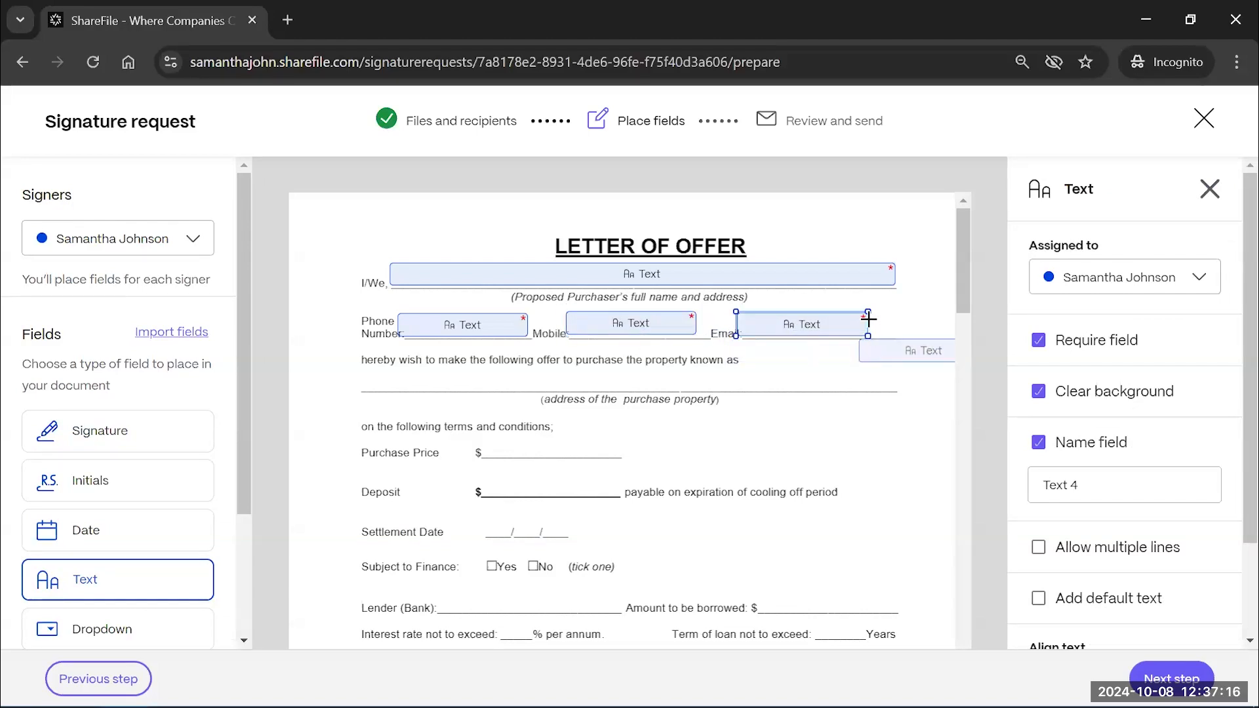
left_click_drag(868, 311, 886, 310)
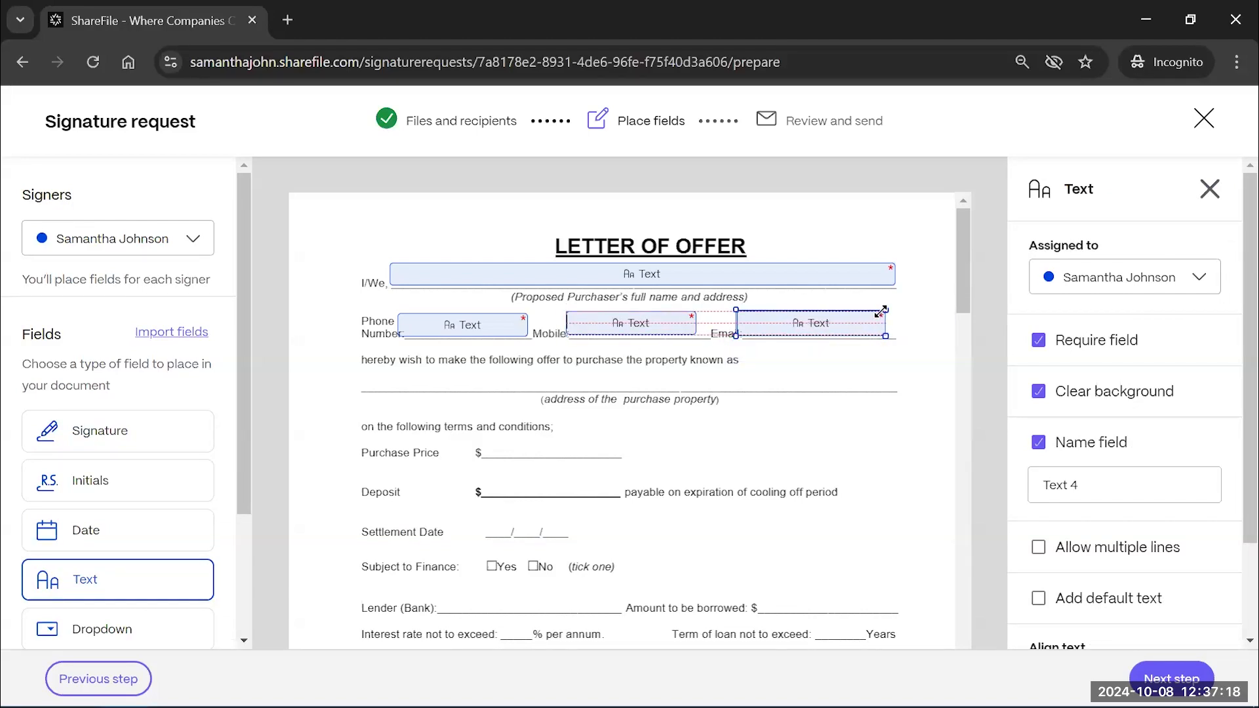
left_click(594, 321)
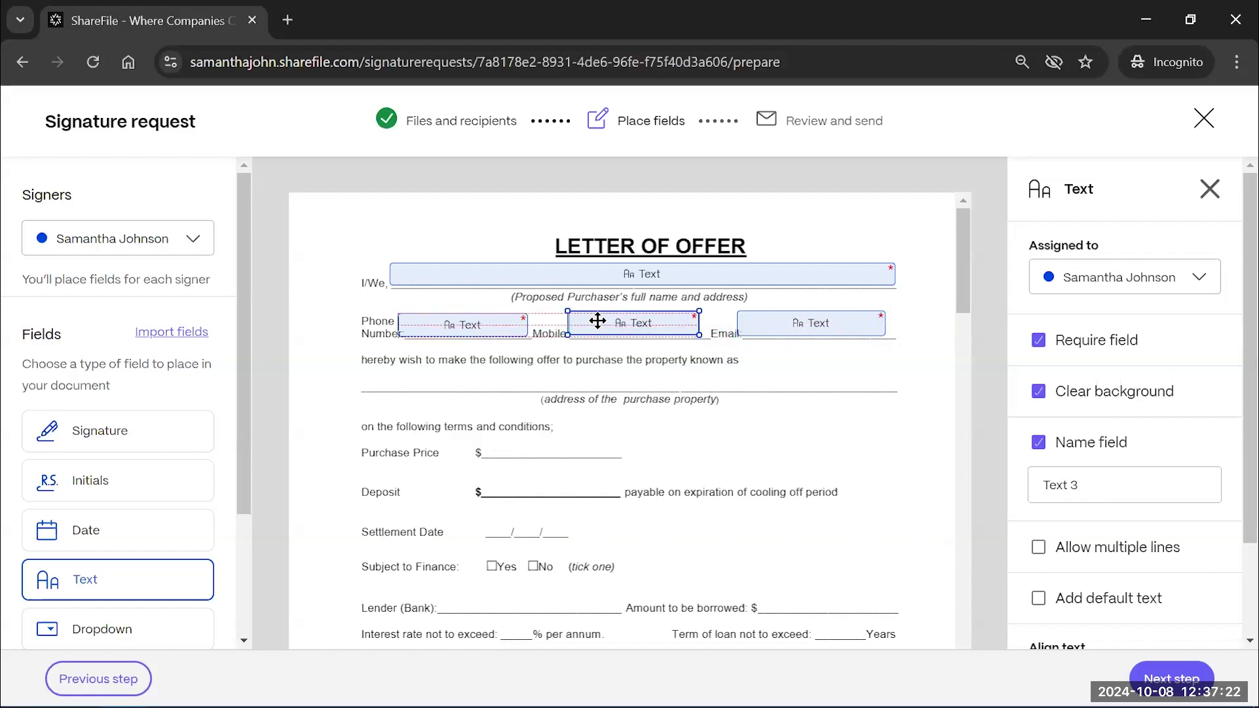
left_click_drag(458, 323, 414, 372)
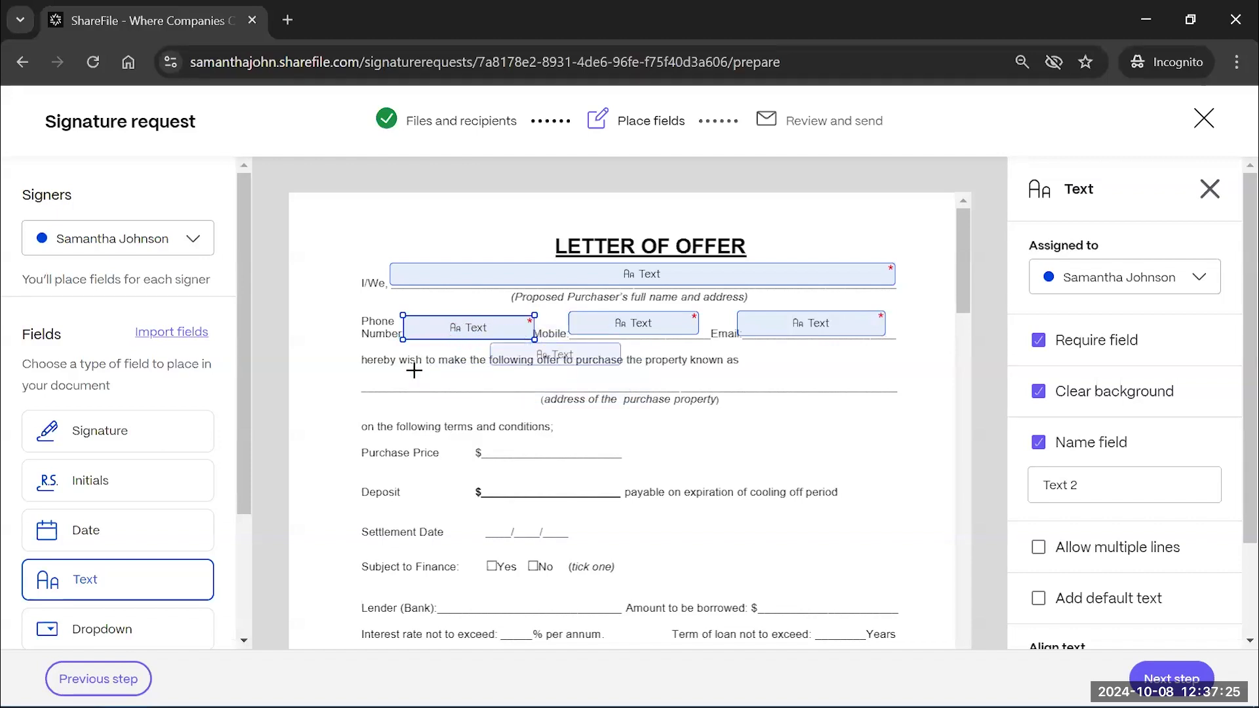
Add text fields on the property address, Purchase Price and Deposit lines
left_click(367, 370)
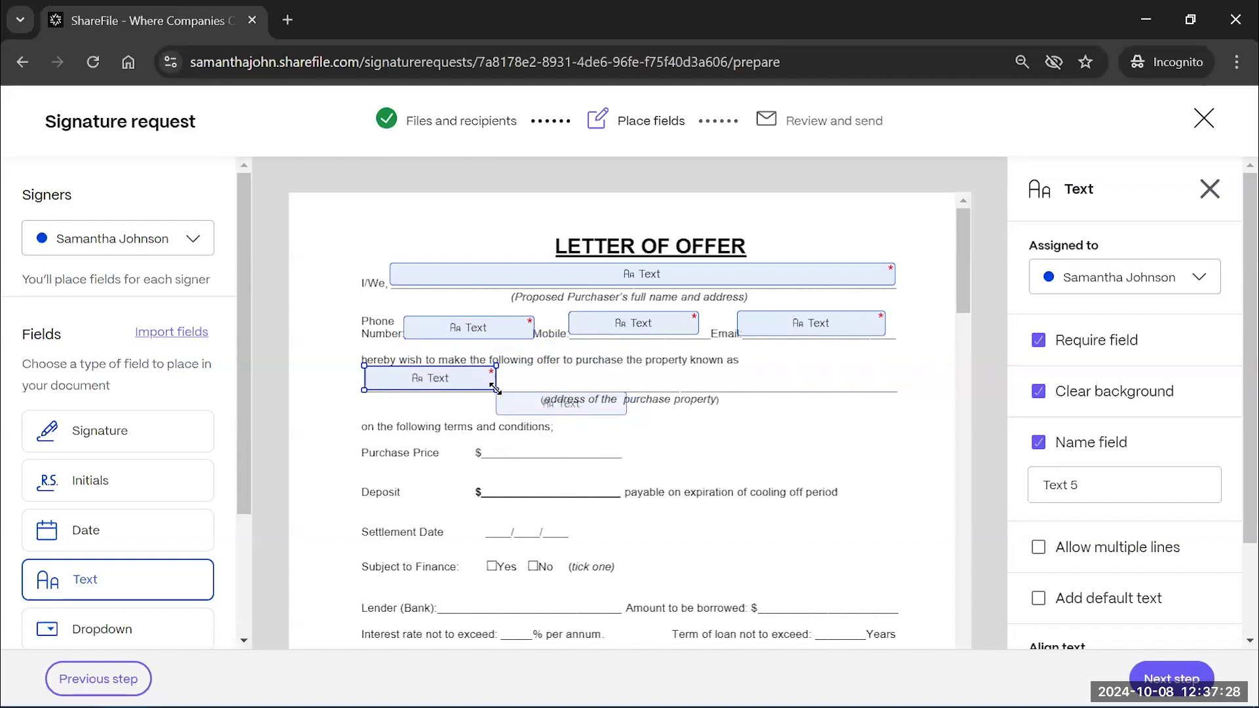
left_click_drag(499, 393, 900, 392)
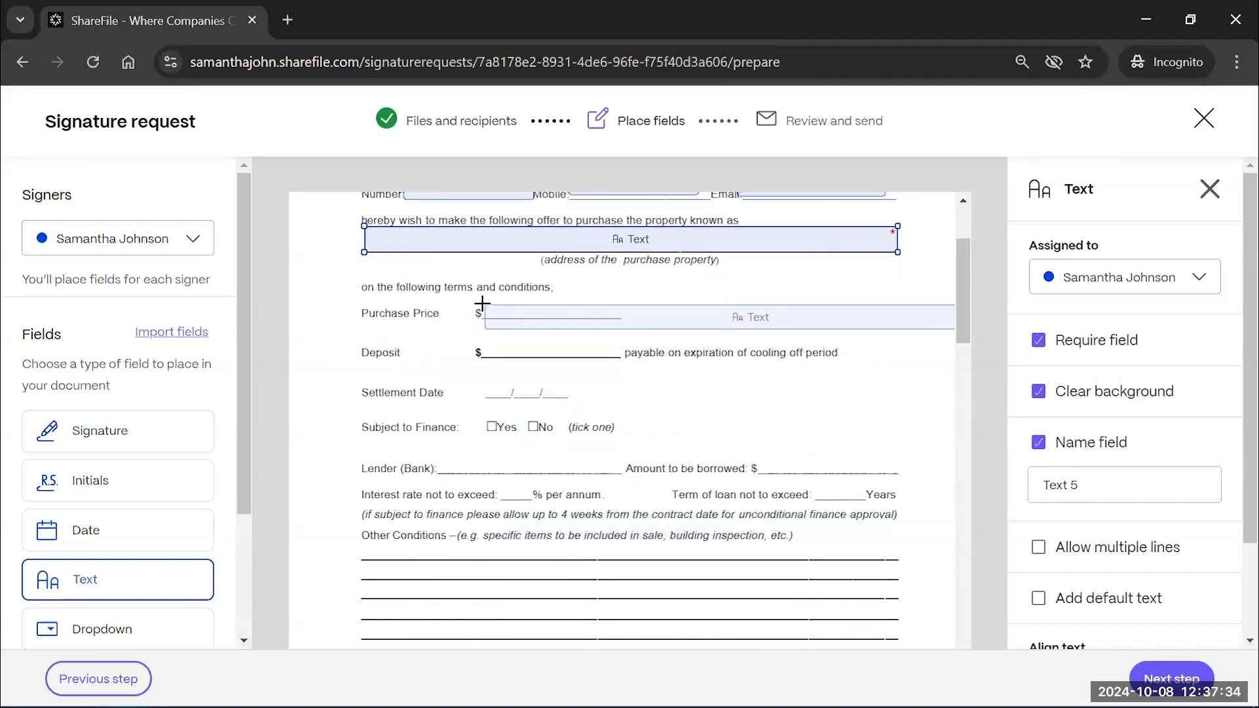
left_click_drag(483, 304, 535, 322)
left_click(485, 312)
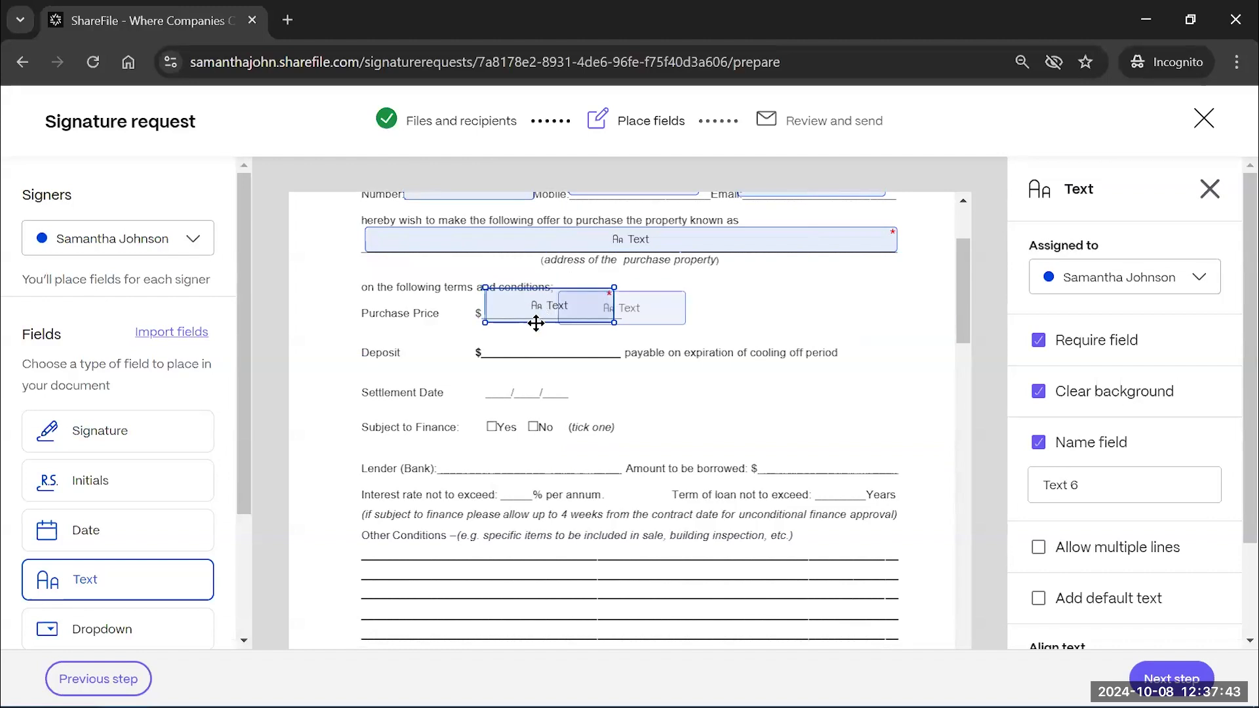
left_click(483, 328)
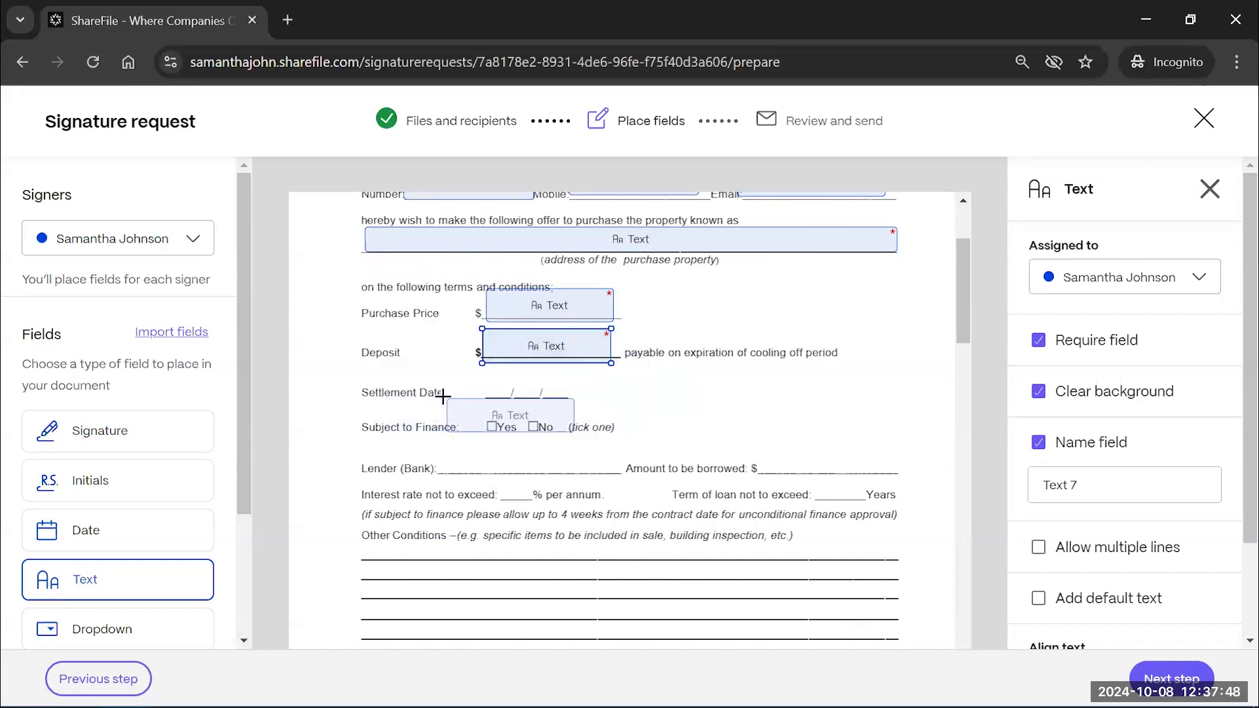
Place a date field at Settlement Date and checkboxes on the finance Yes and No boxes
left_click(131, 544)
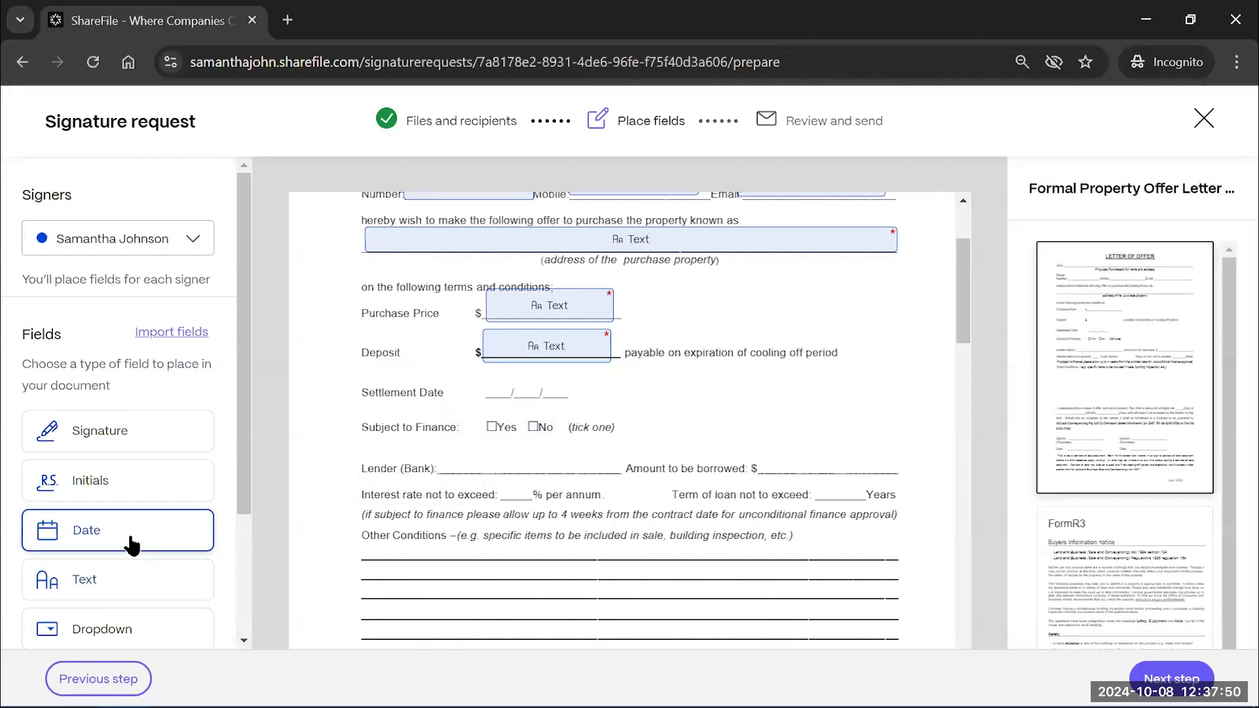
left_click(481, 372)
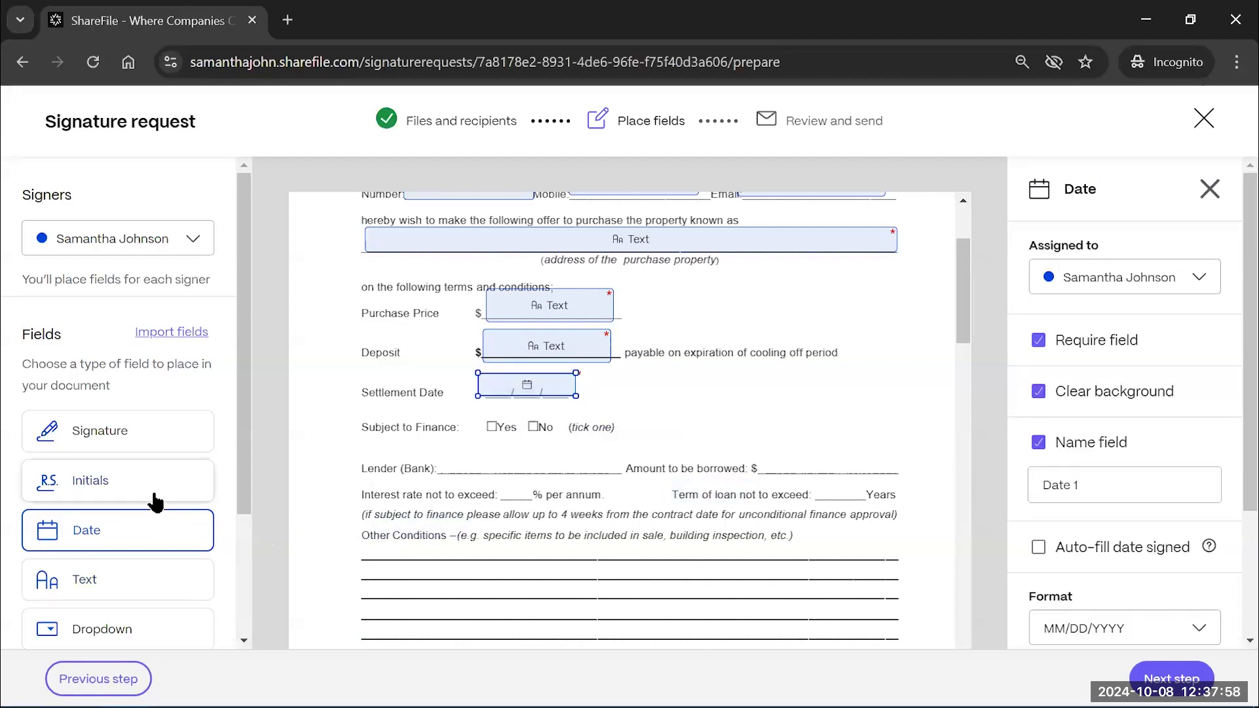
scroll(131, 505, "down", 3)
left_click(107, 514)
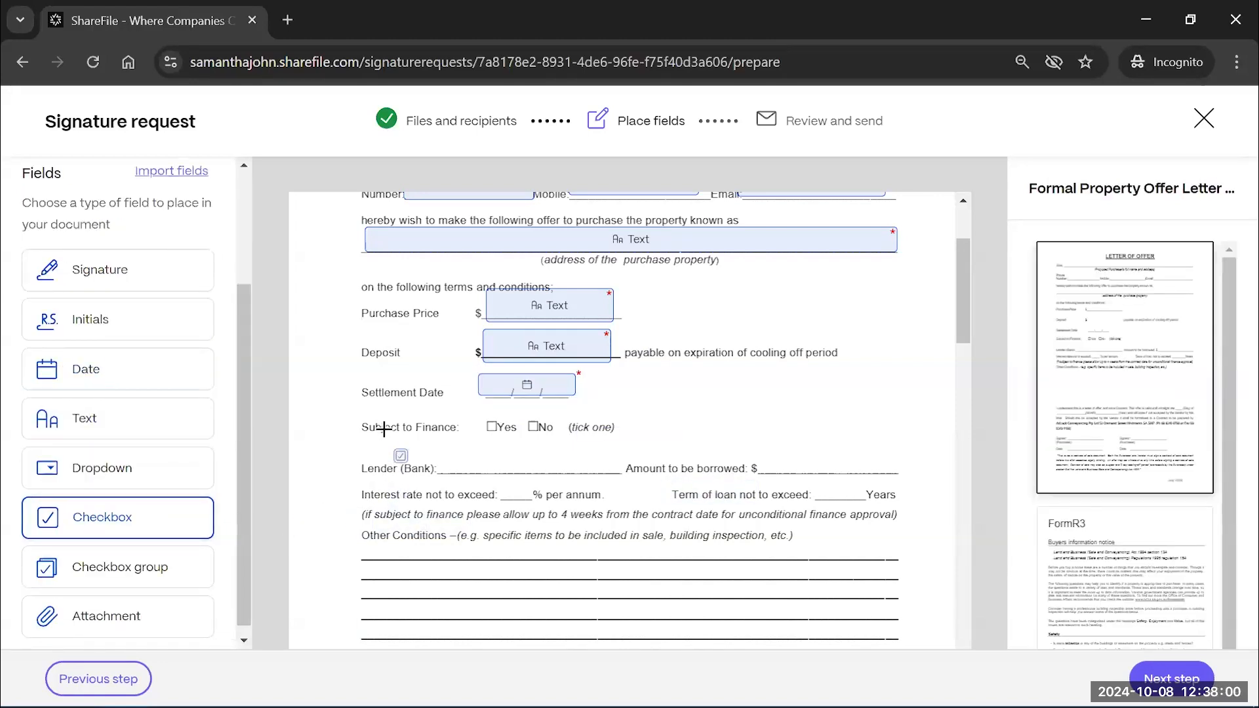
left_click(485, 419)
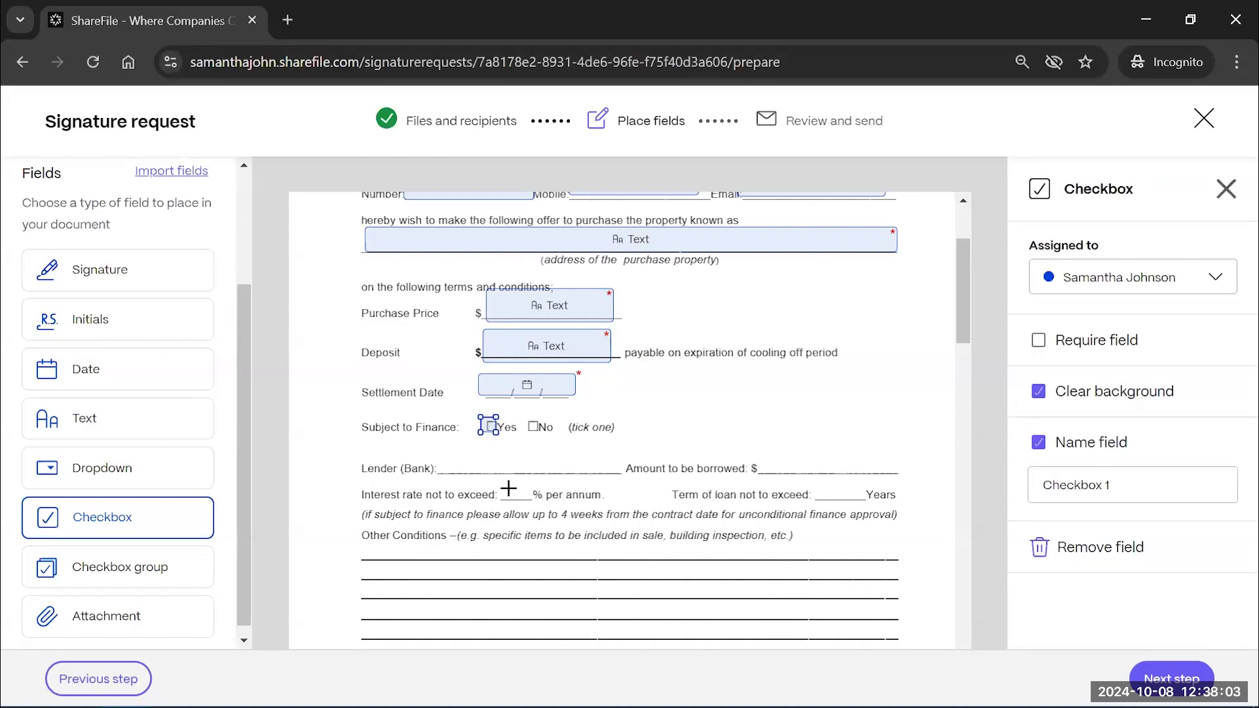
left_click(530, 426)
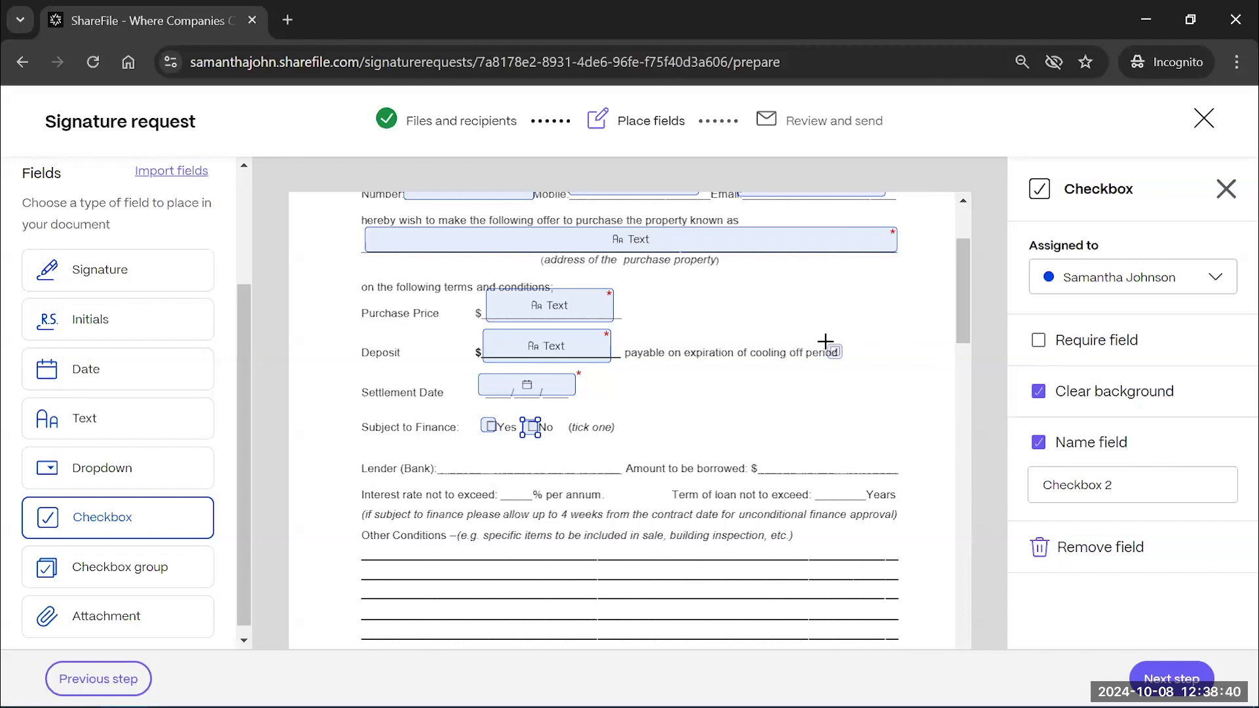
scroll(825, 341, "up", 2)
Add text fields on the Lender (Bank), amount borrowed and two Other Conditions lines
scroll(764, 545, "down", 1)
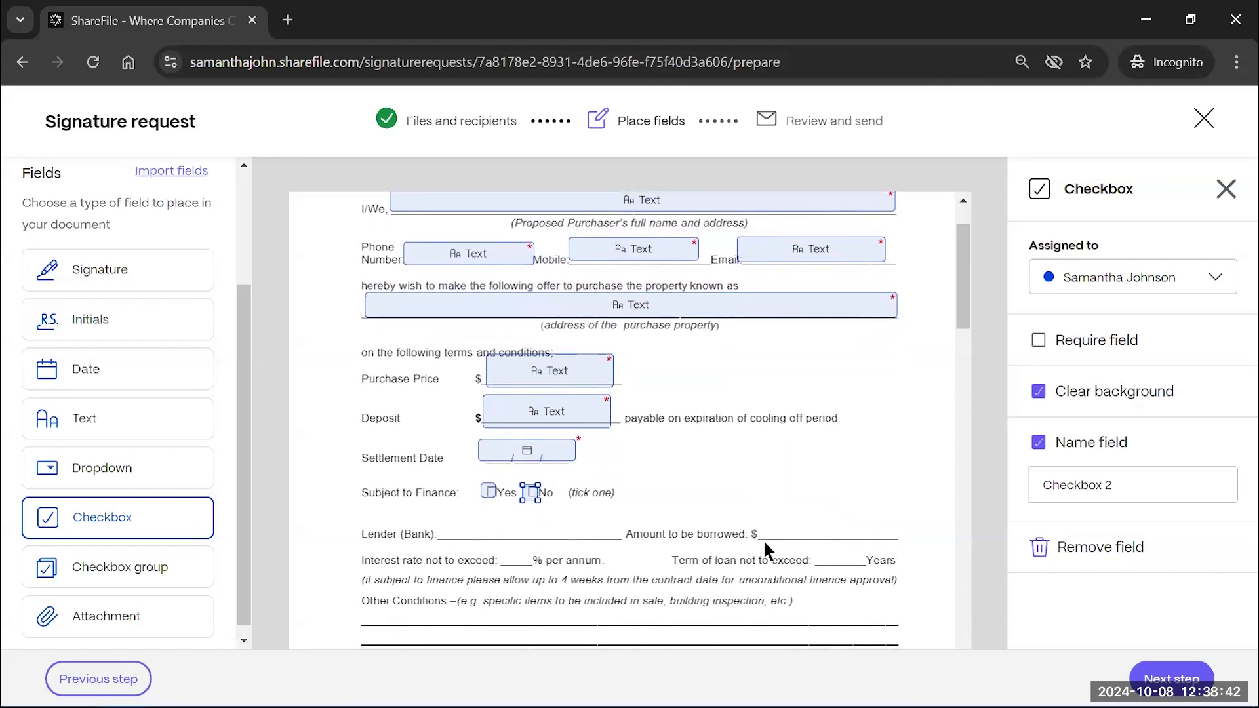
scroll(764, 543, "up", 1)
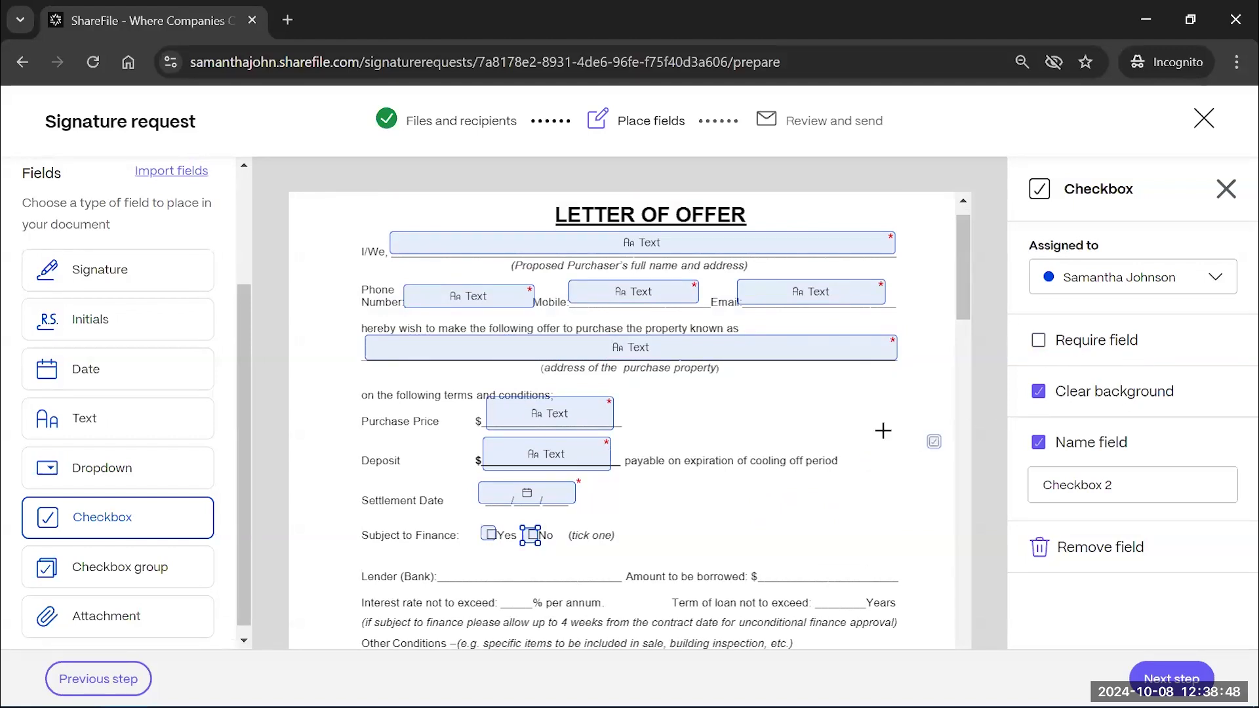
scroll(683, 443, "down", 3)
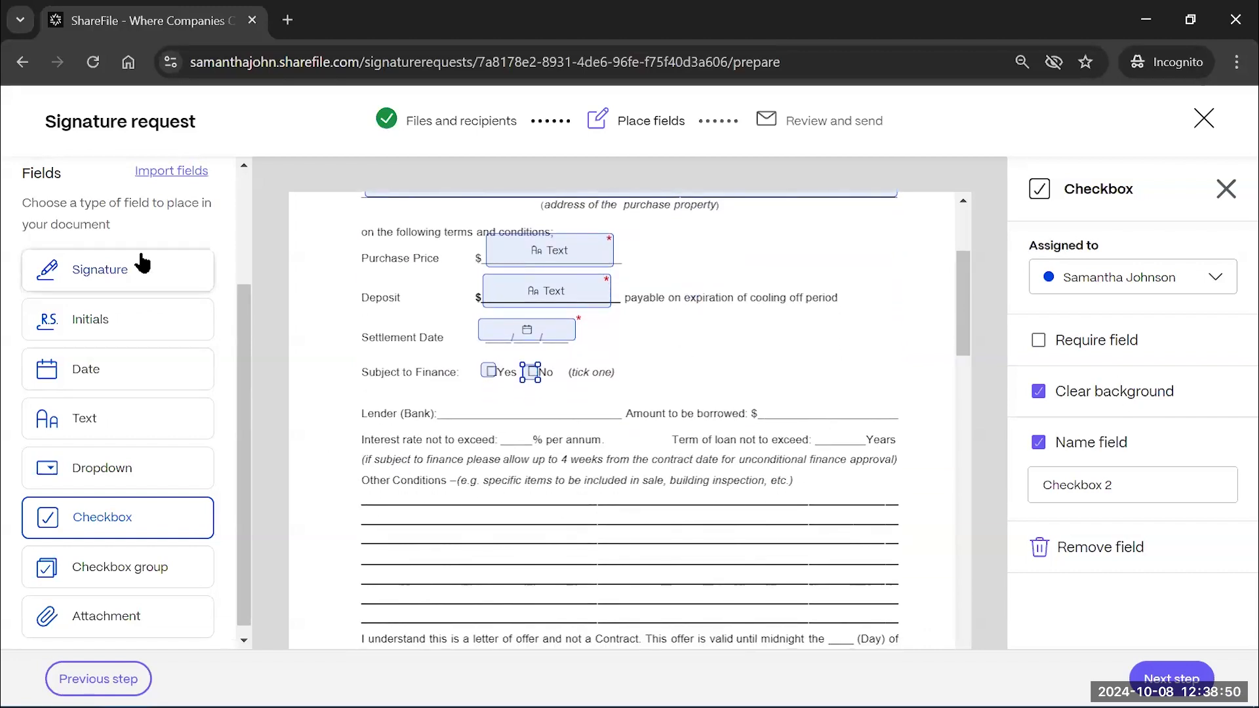
left_click(78, 425)
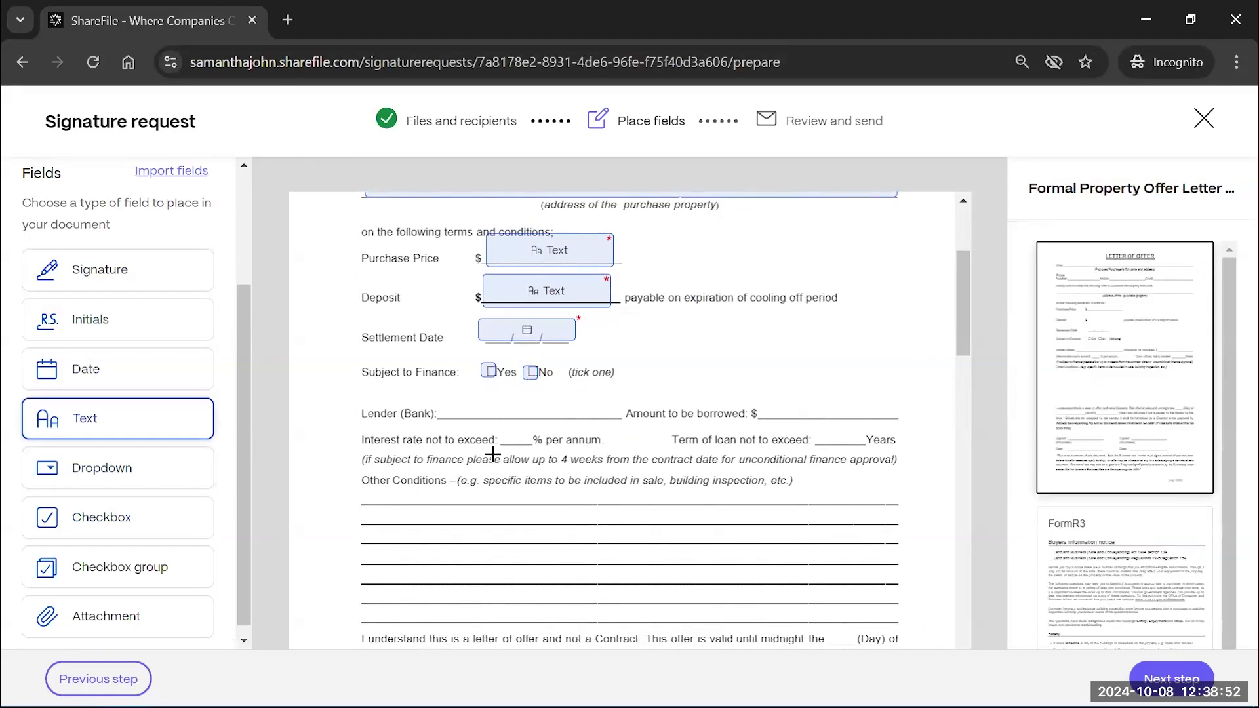
left_click(448, 388)
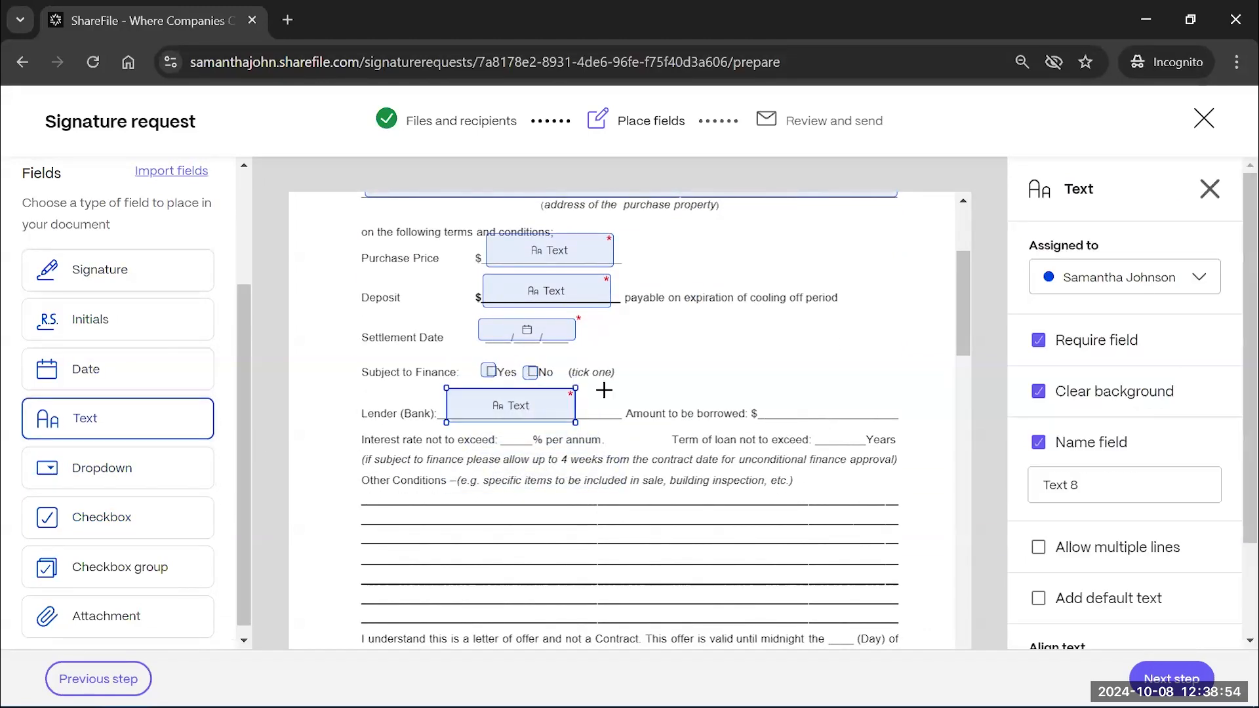
left_click(759, 381)
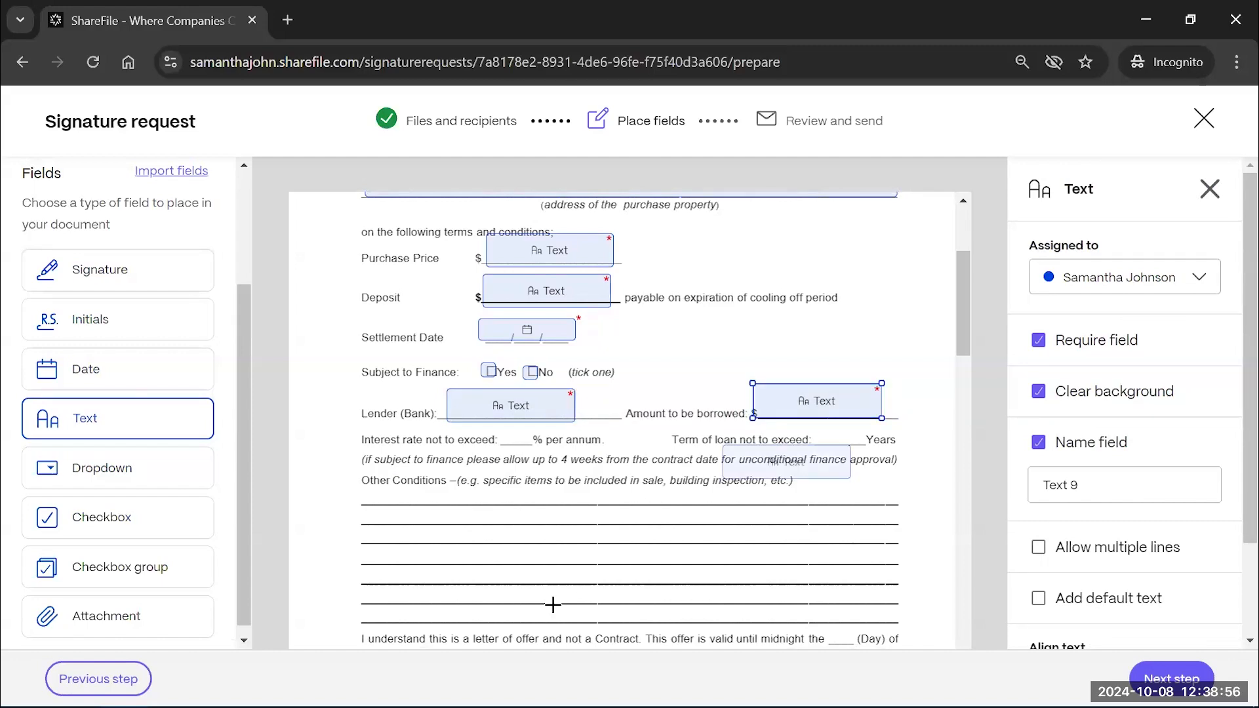
scroll(555, 610, "down", 4)
scroll(499, 423, "up", 2)
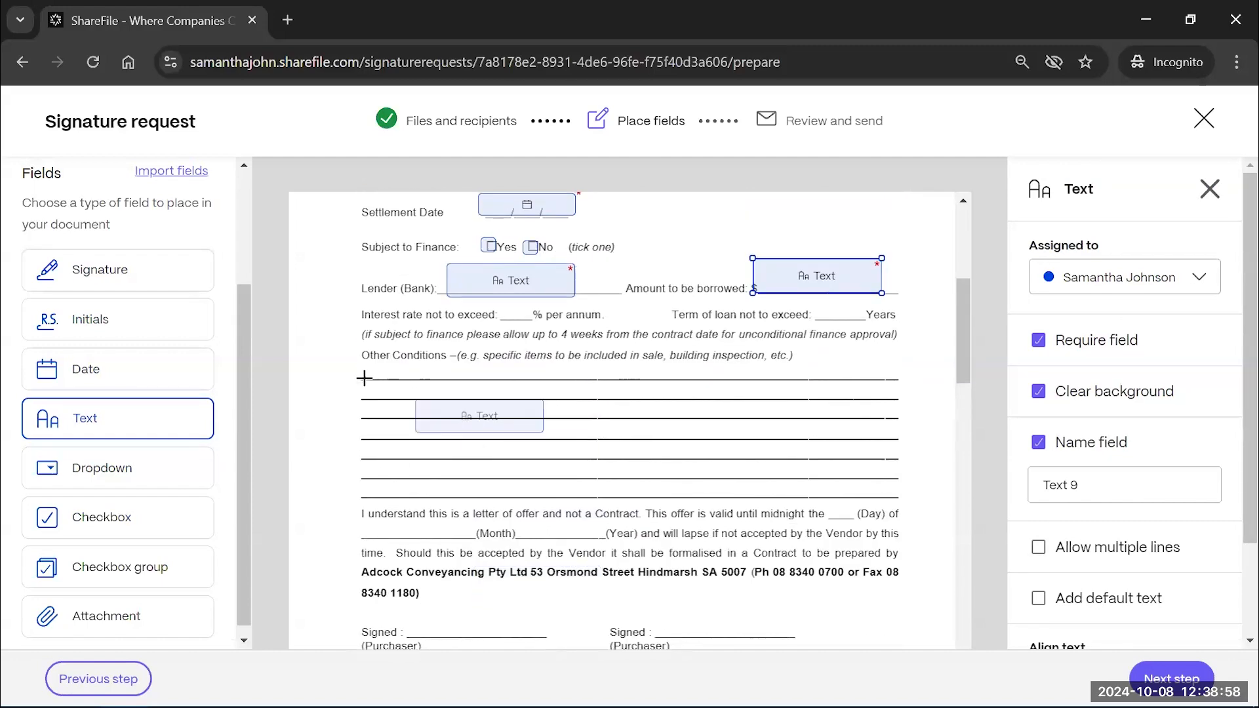
left_click(483, 375)
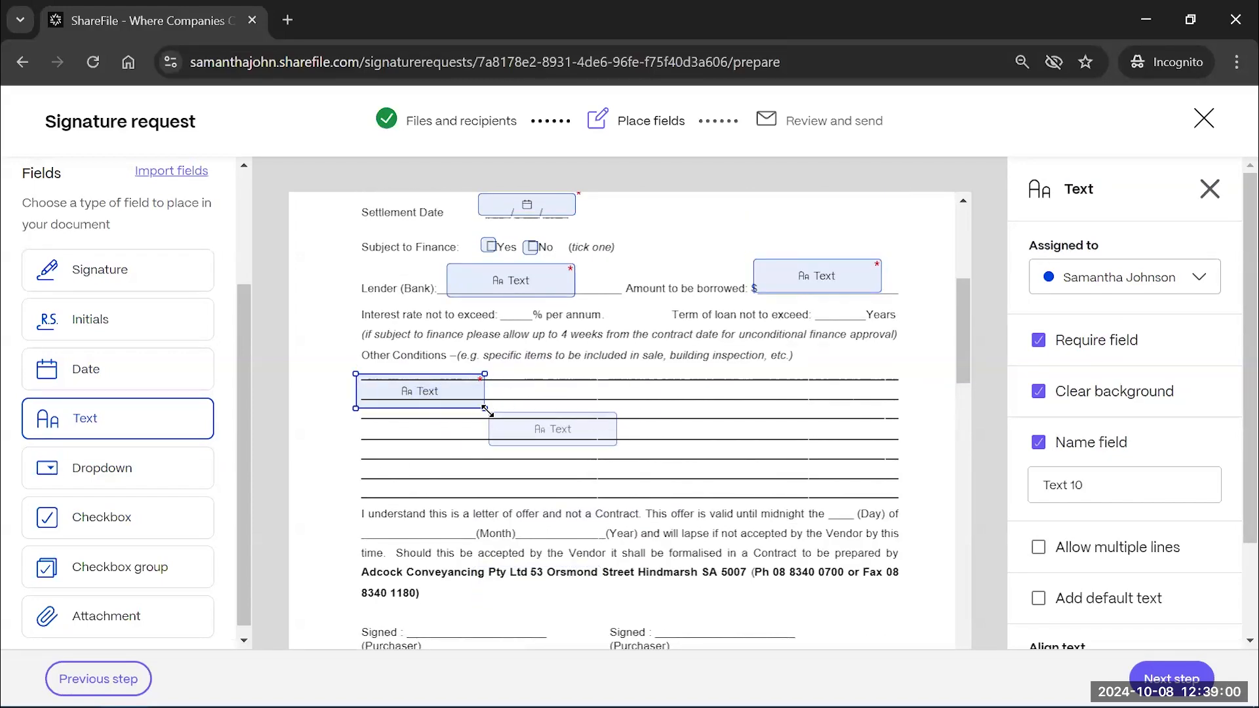
left_click_drag(484, 408, 895, 391)
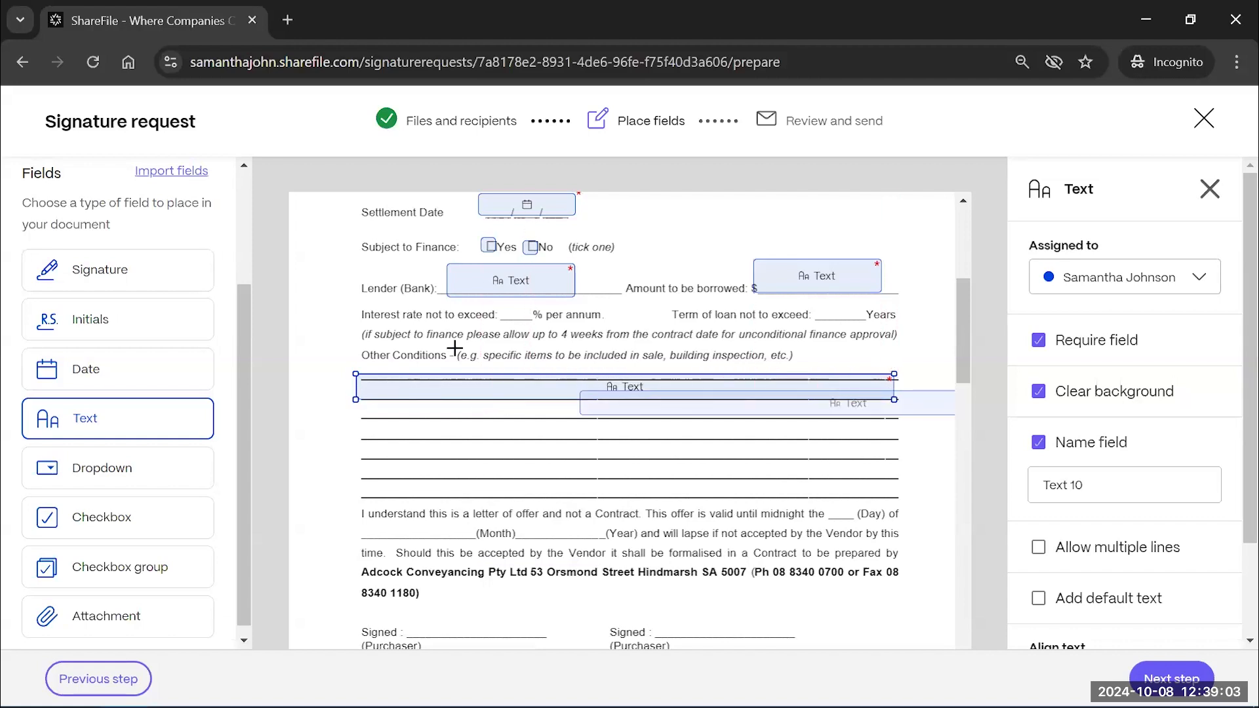
left_click(351, 401)
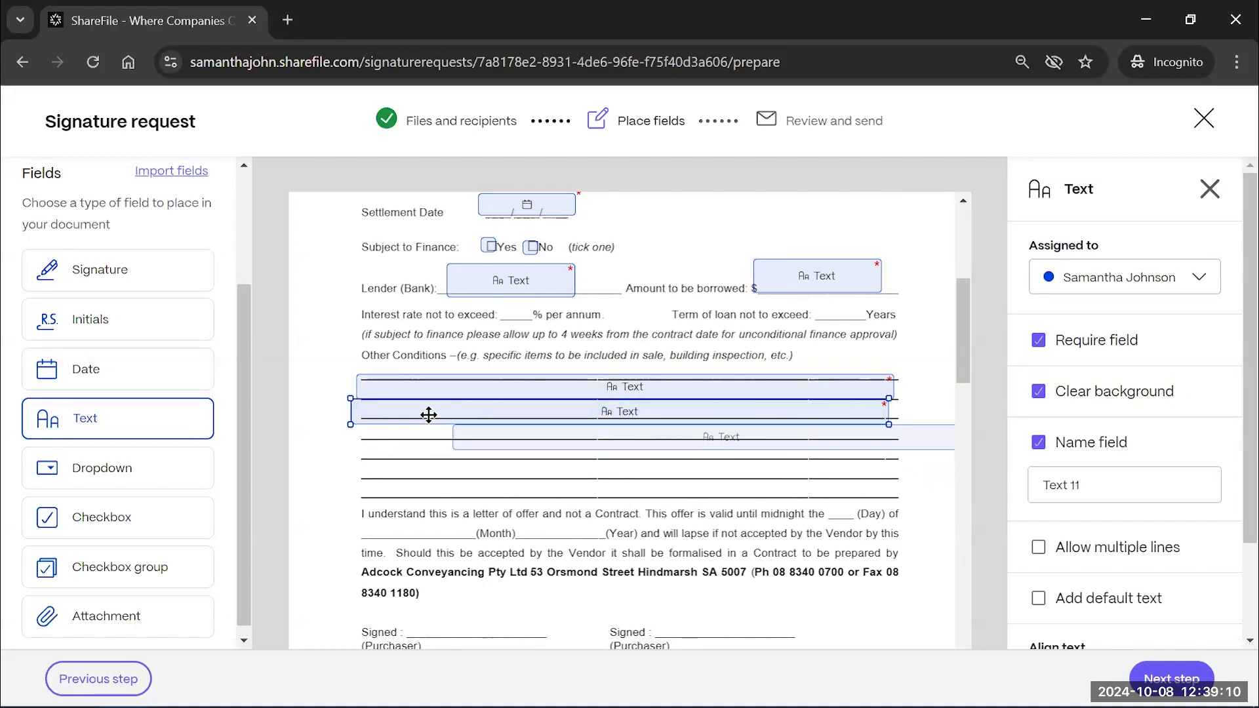
left_click_drag(431, 413, 434, 413)
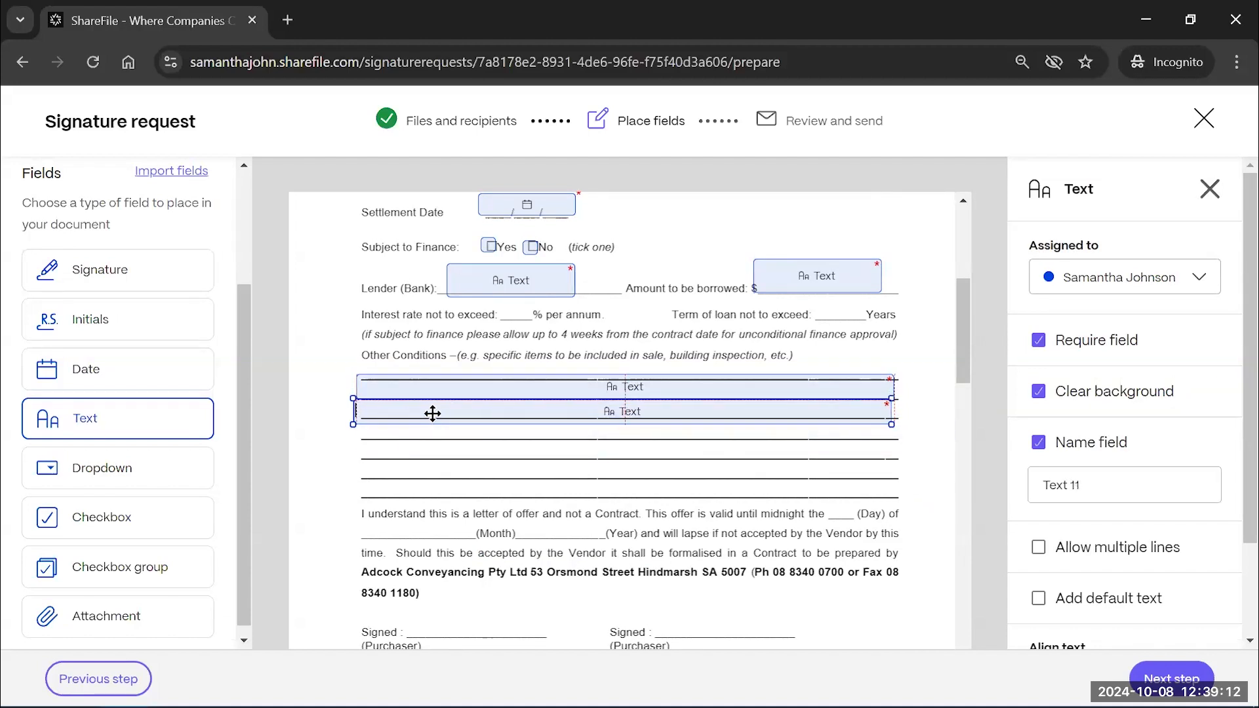
Add text fields sized to fit the Month and Day validity blanks
left_click(345, 513)
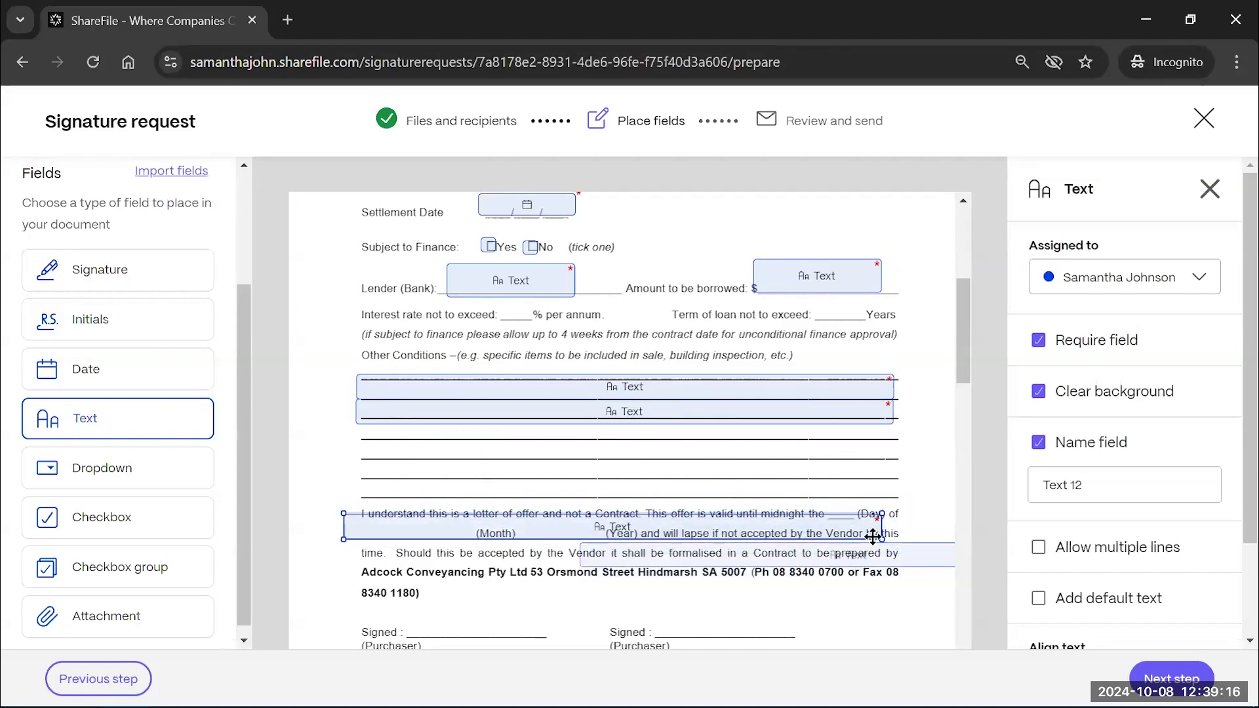
left_click_drag(882, 538, 477, 538)
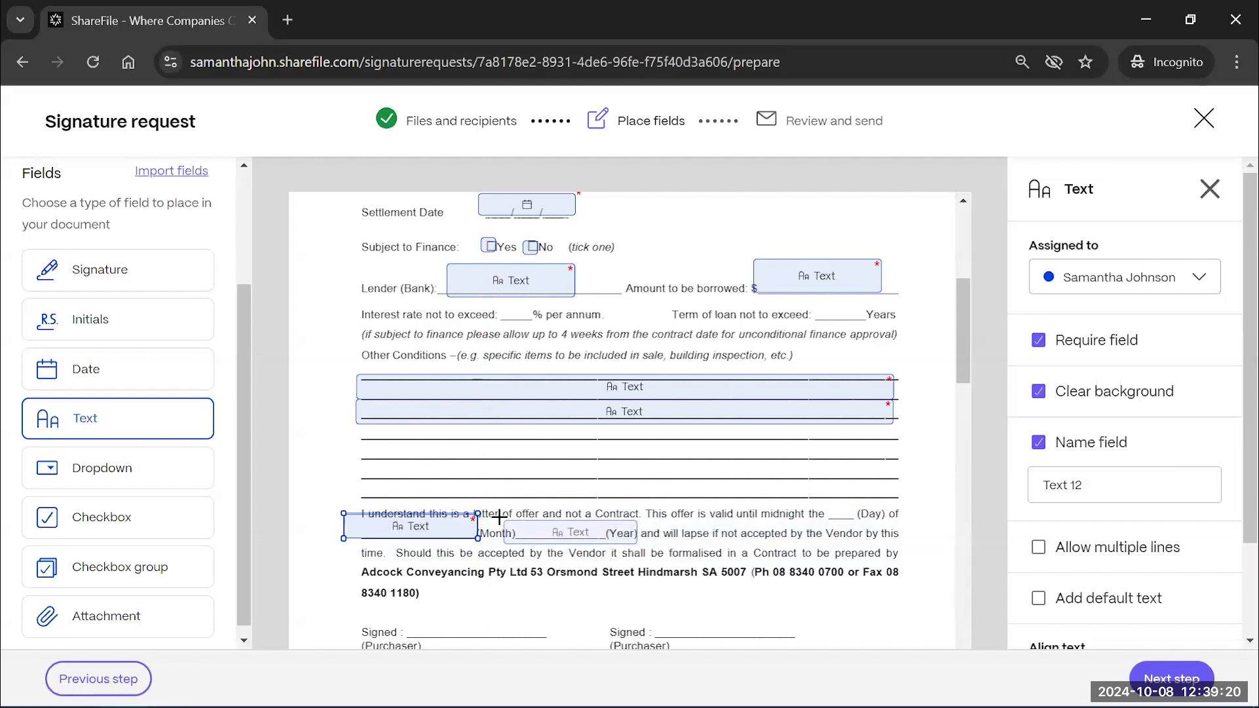
left_click(780, 496)
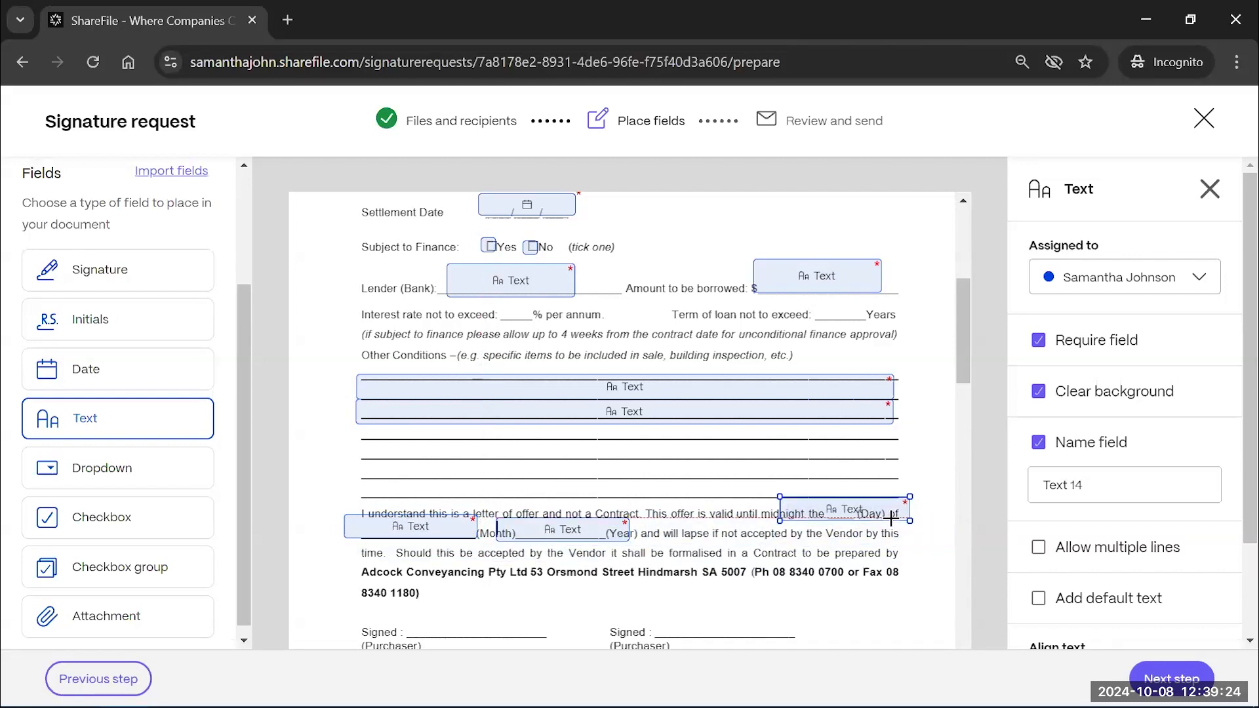
left_click_drag(914, 522, 874, 521)
left_click_drag(780, 497, 809, 500)
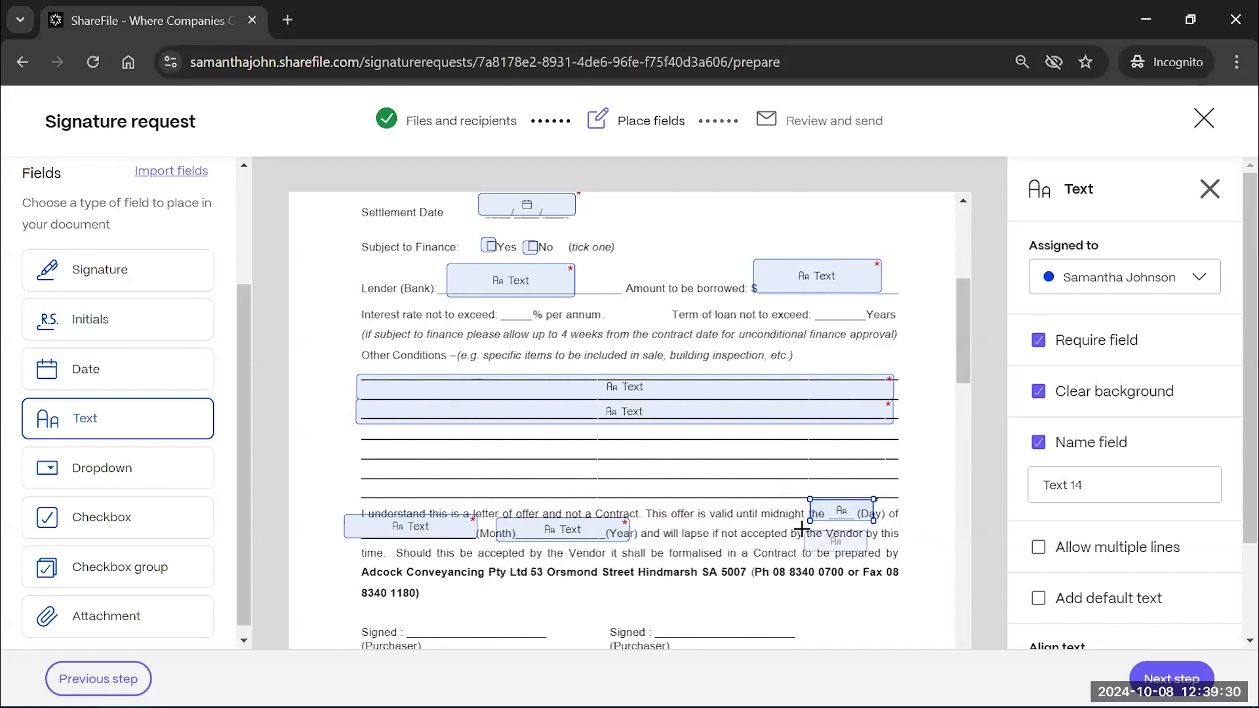
scroll(801, 525, "down", 3)
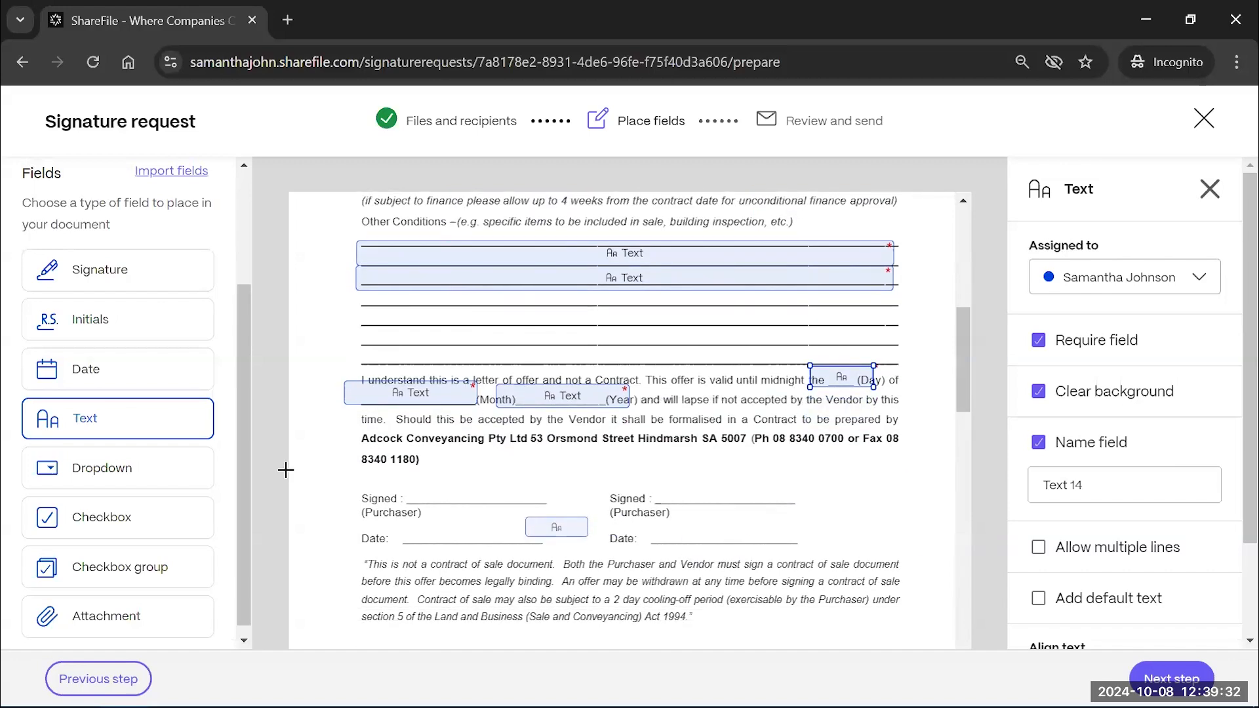
scroll(562, 523, "down", 2)
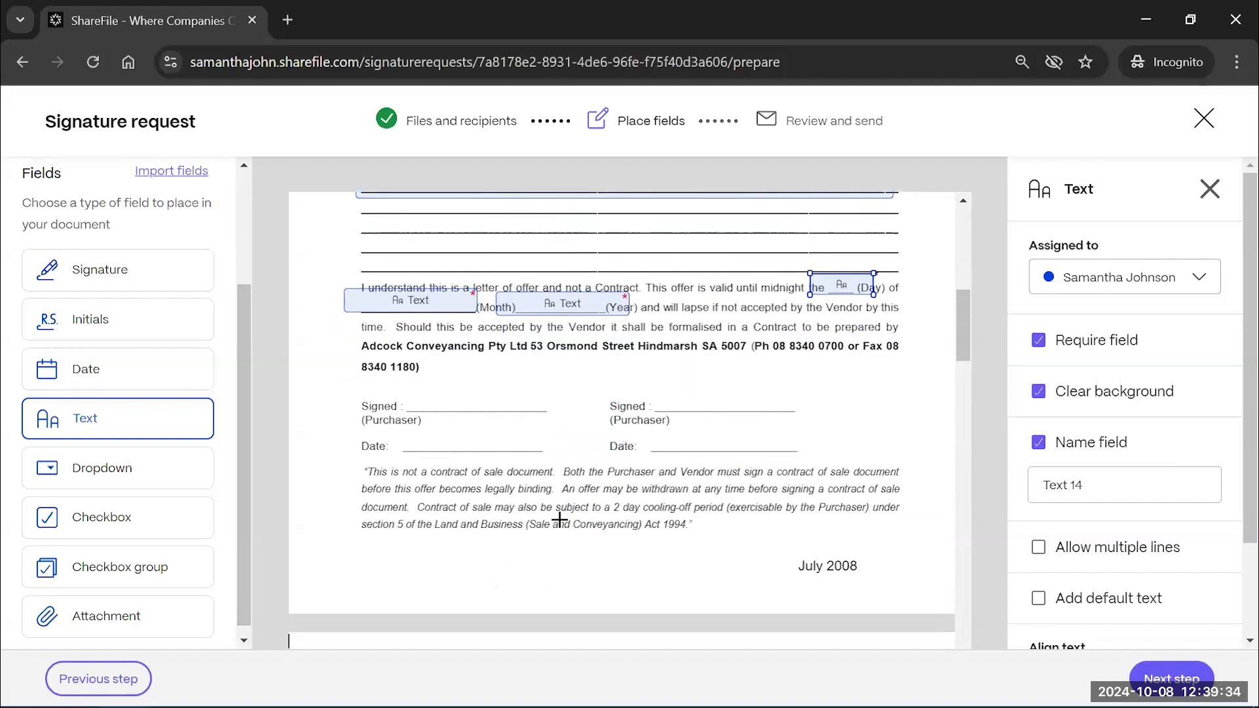
scroll(559, 519, "down", 1)
scroll(562, 528, "up", 1)
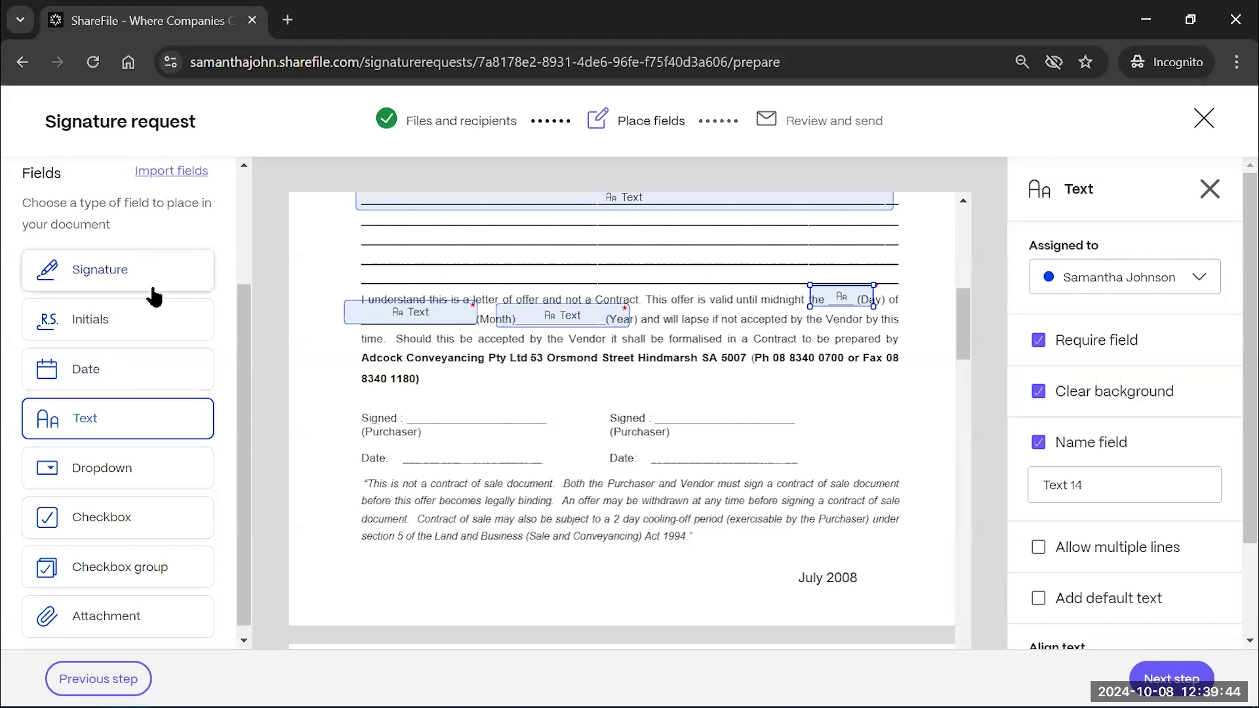
scroll(128, 302, "up", 3)
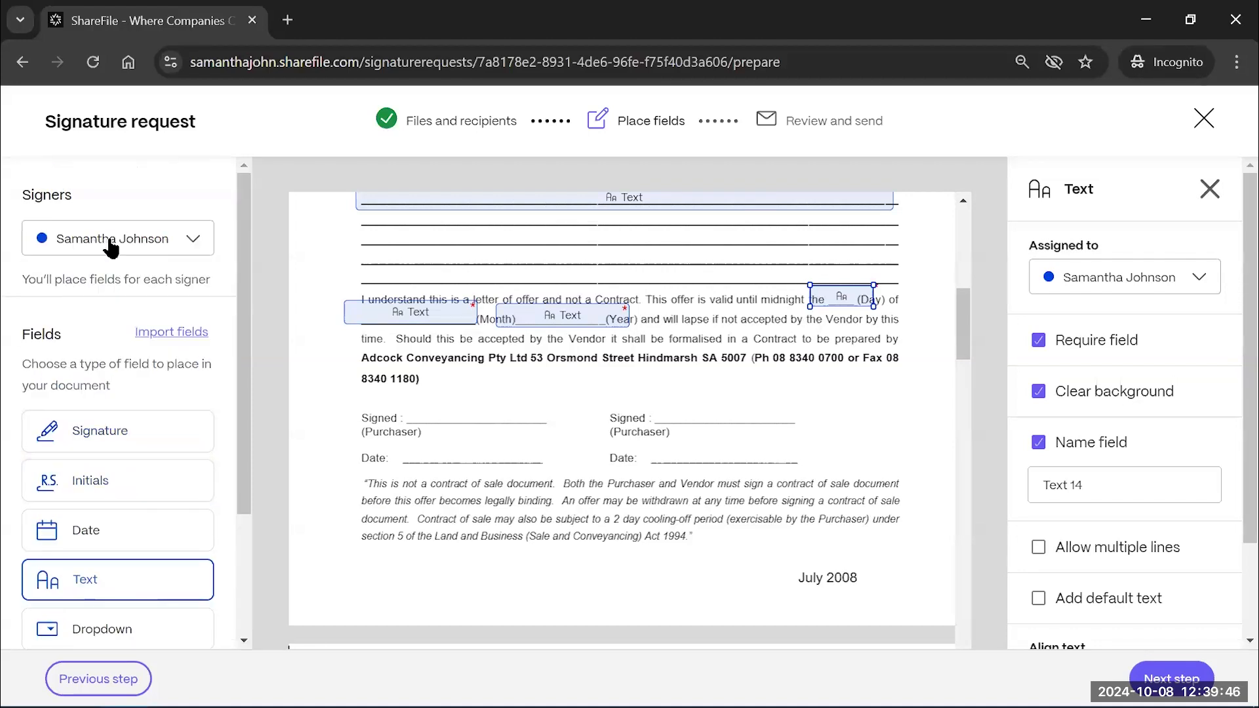
Place the first signer's signature field on the purchaser's Signed line
left_click(163, 440)
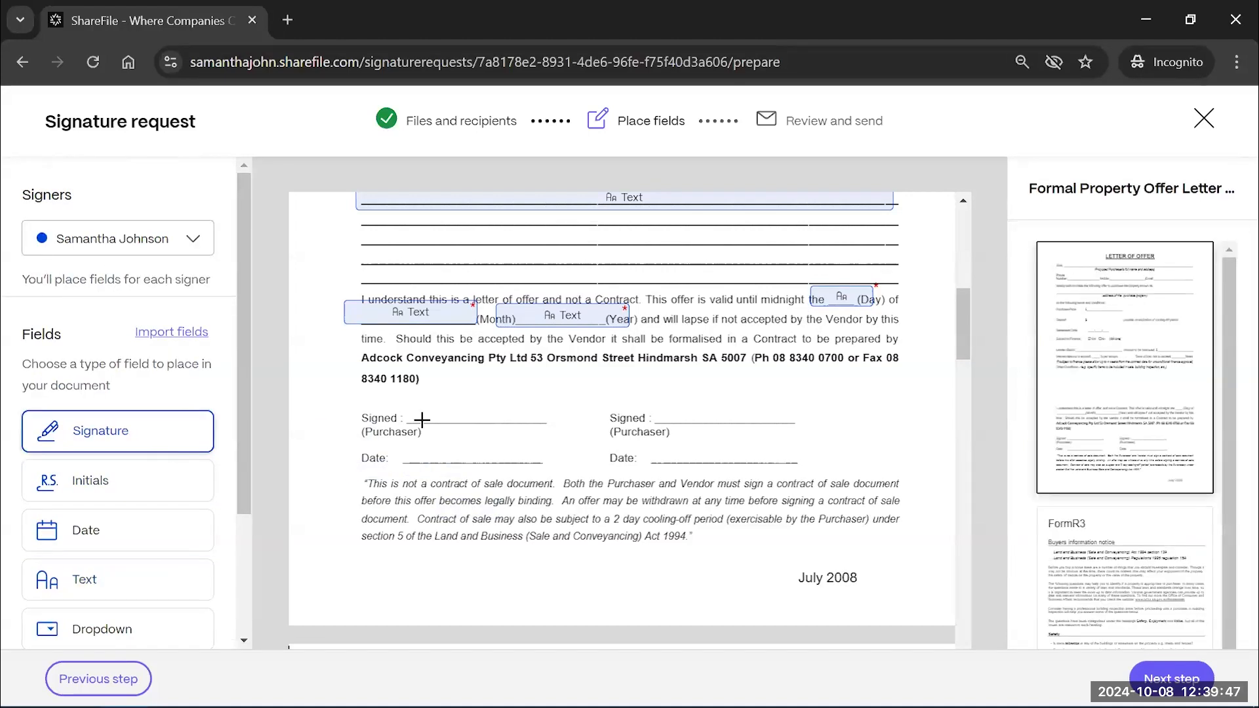
left_click(389, 385)
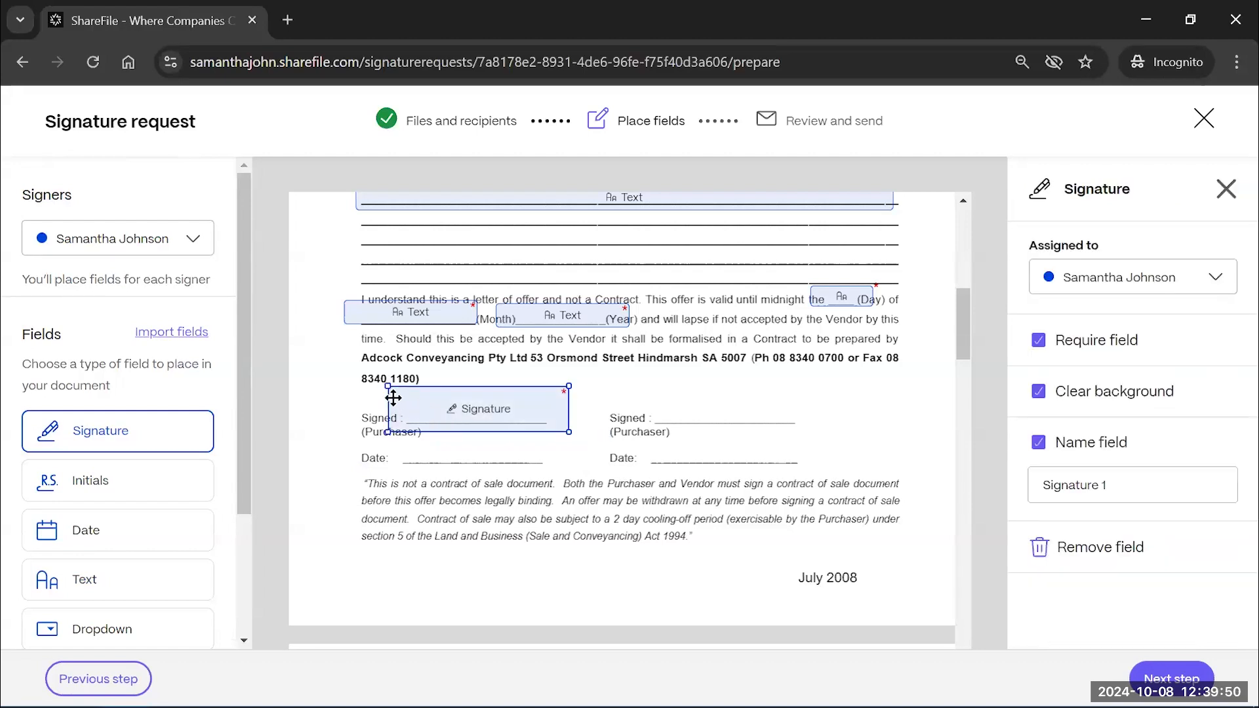
left_click_drag(391, 394, 383, 392)
Give the second signer a signature field and a date field on the second Signed line
left_click(154, 243)
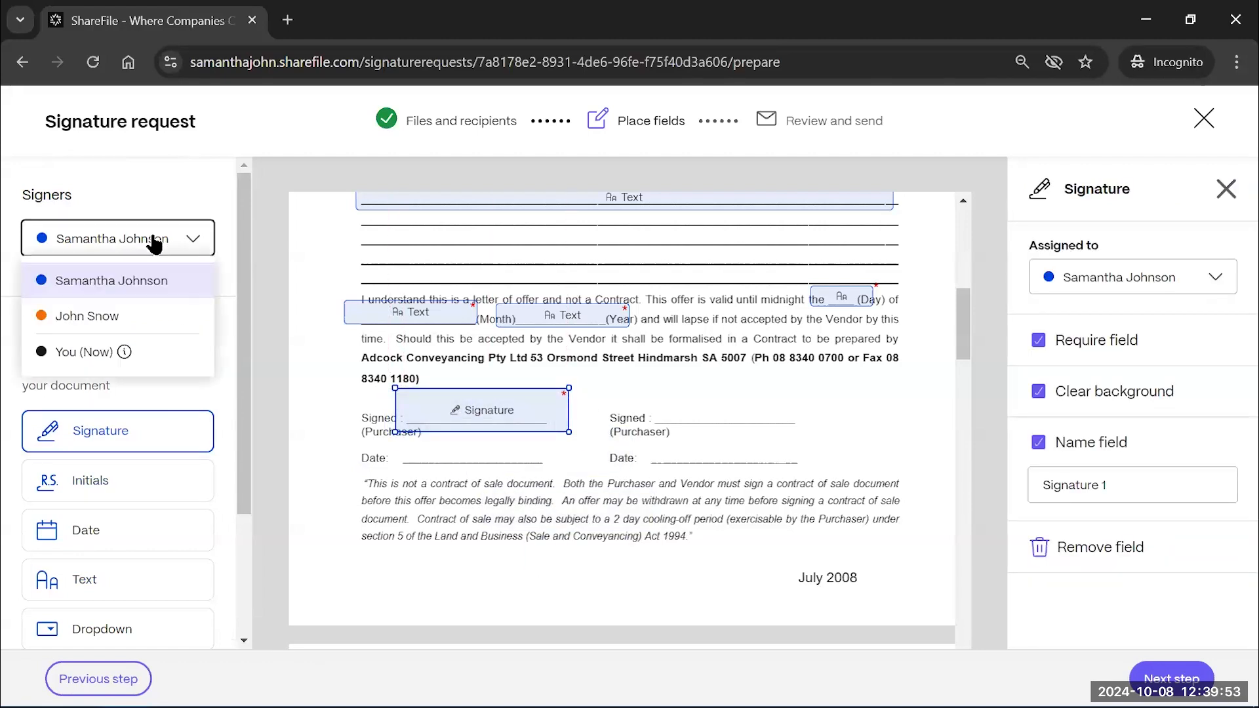
left_click(77, 313)
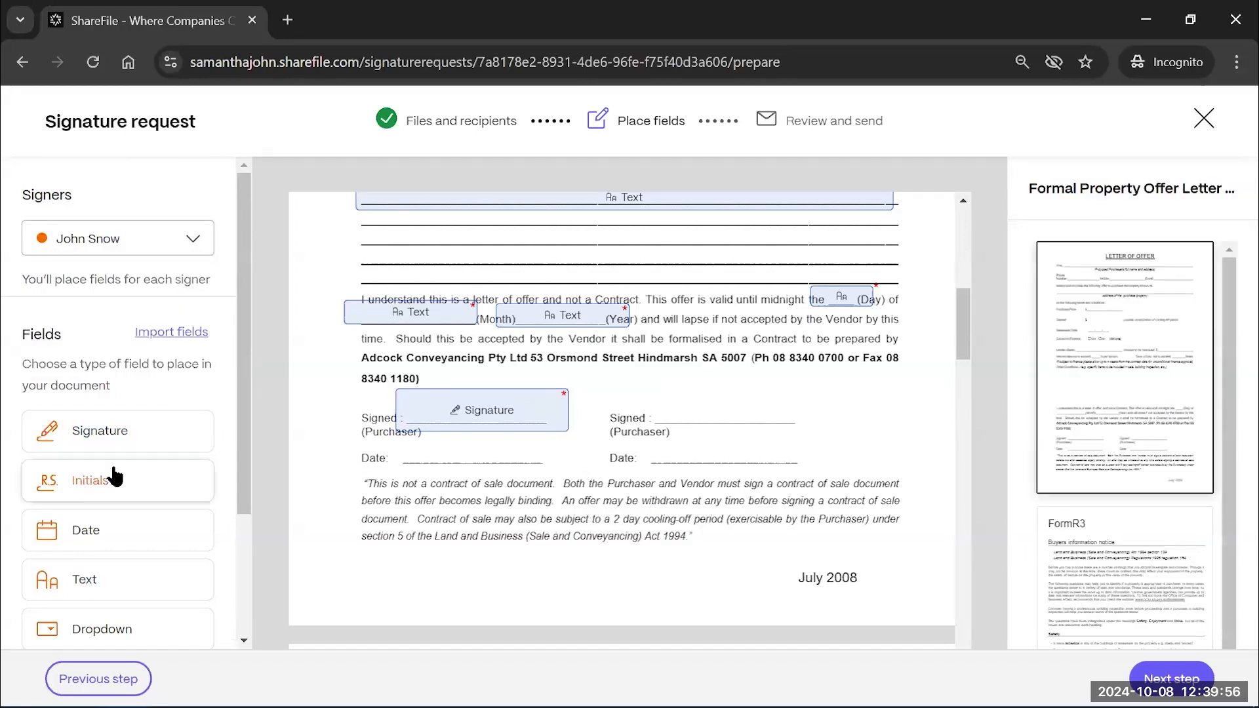
mouse_move(106, 439)
left_mouse_down()
mouse_move(703, 442)
mouse_move(628, 382)
mouse_move(646, 385)
left_mouse_up()
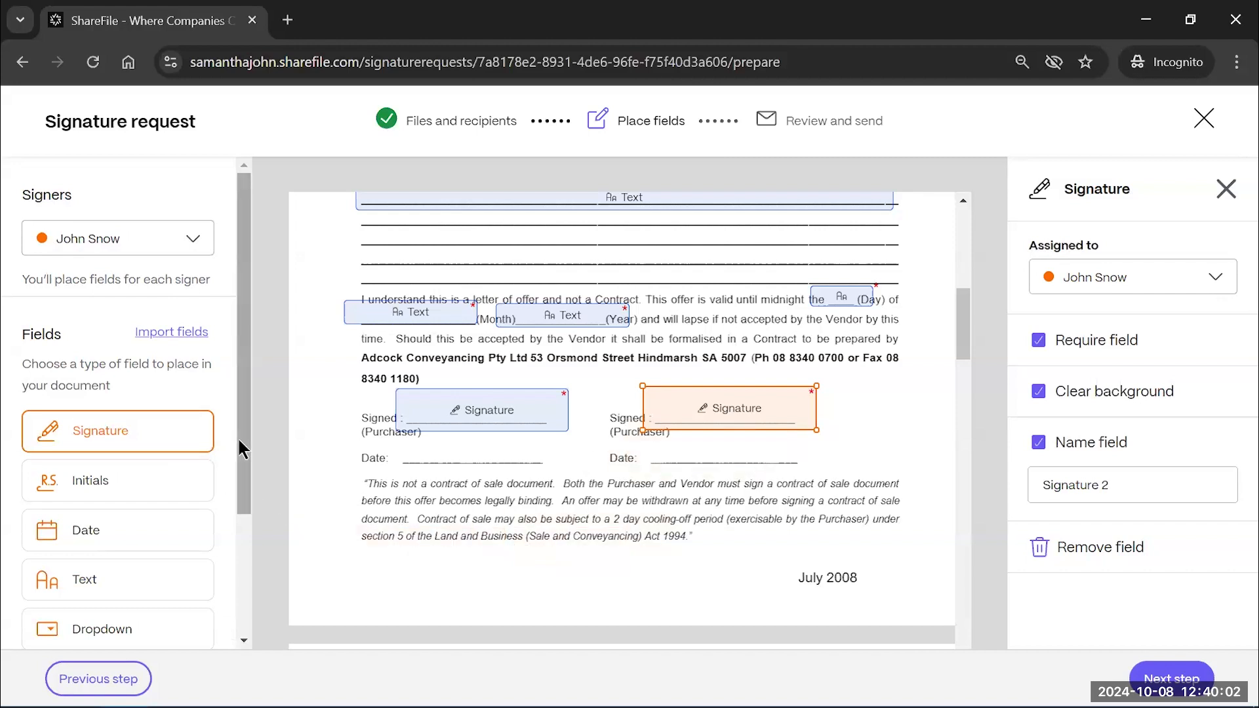
left_click_drag(239, 449, 239, 520)
left_click(92, 433)
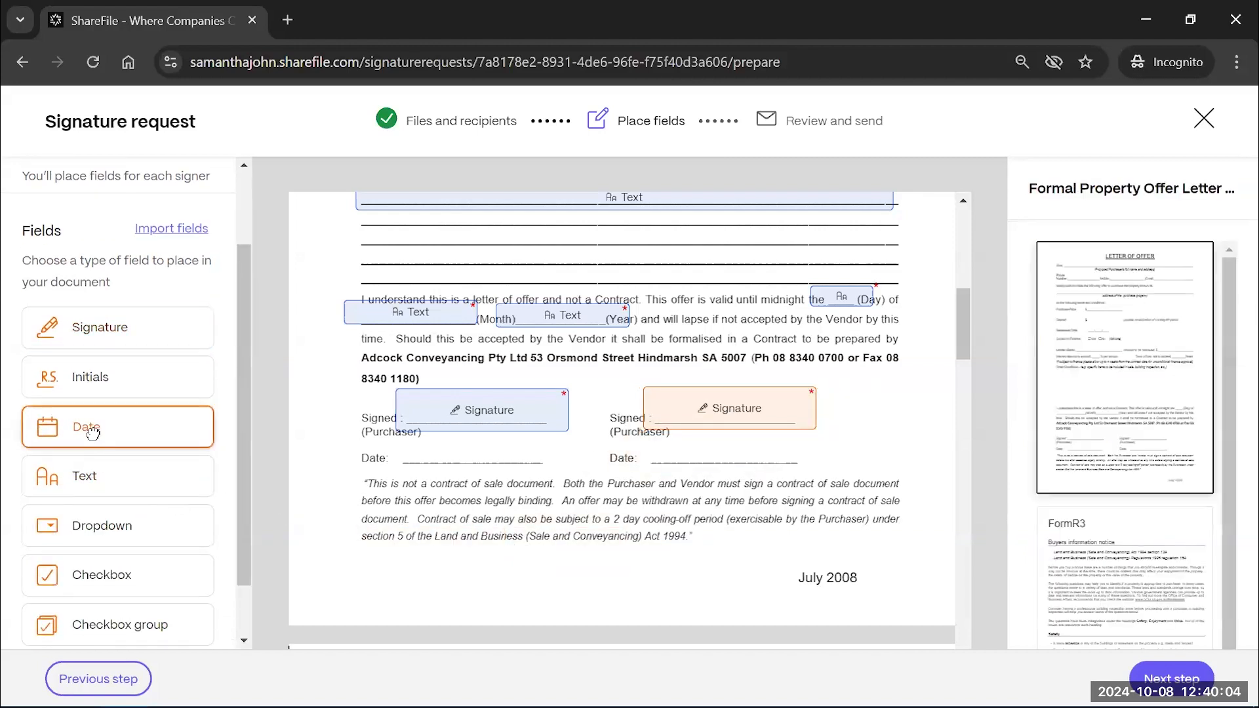
left_click(701, 450)
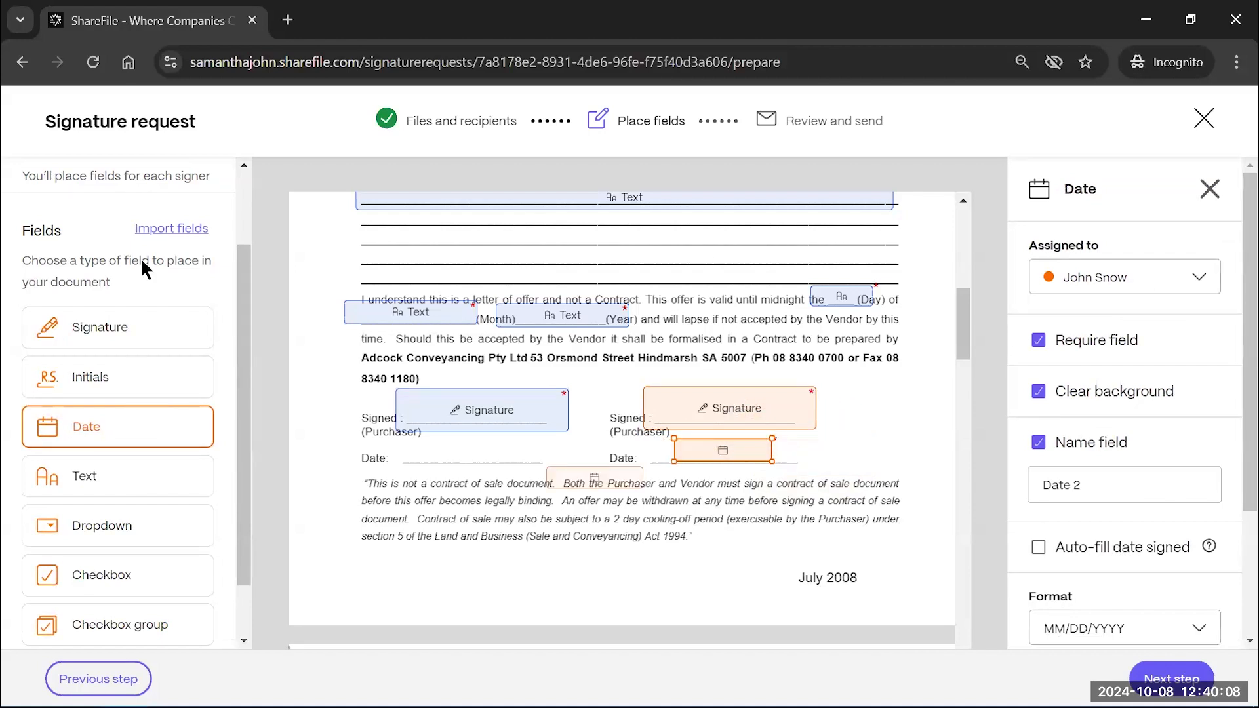
Add the first signer's date field on the purchaser's Date line and continue to Review and send
scroll(129, 253, "up", 3)
left_click(79, 238)
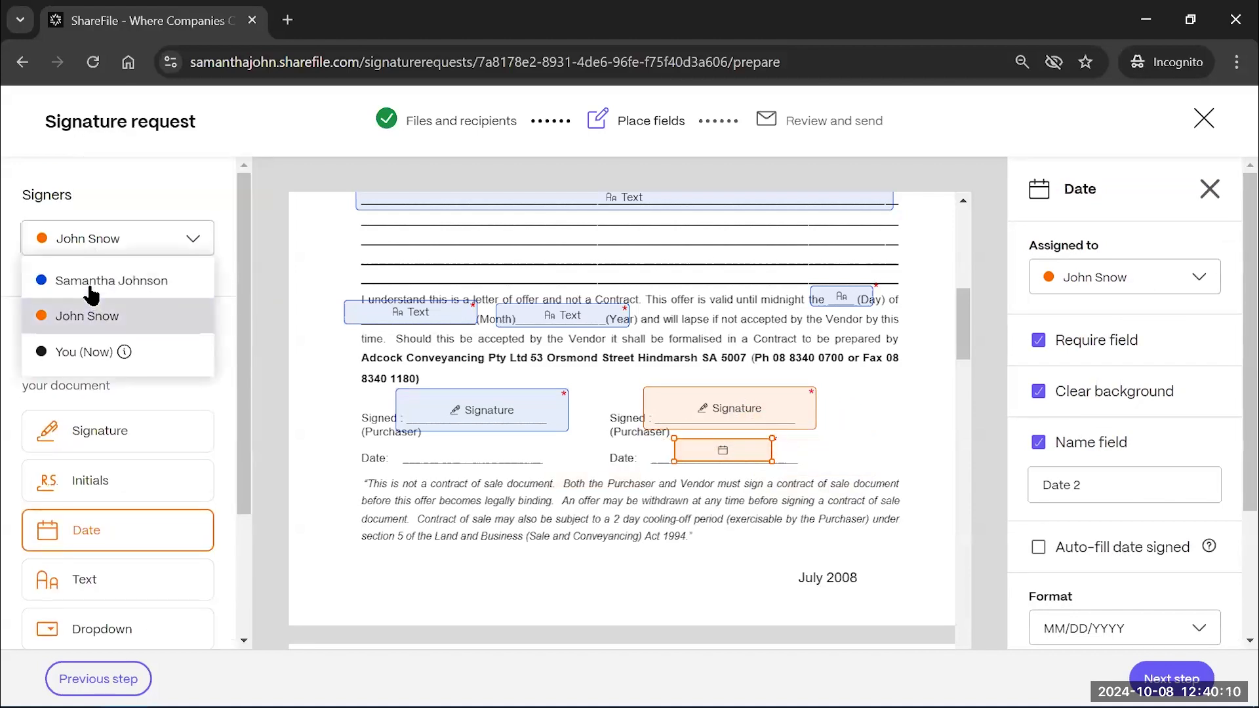
left_click(90, 295)
left_click(92, 533)
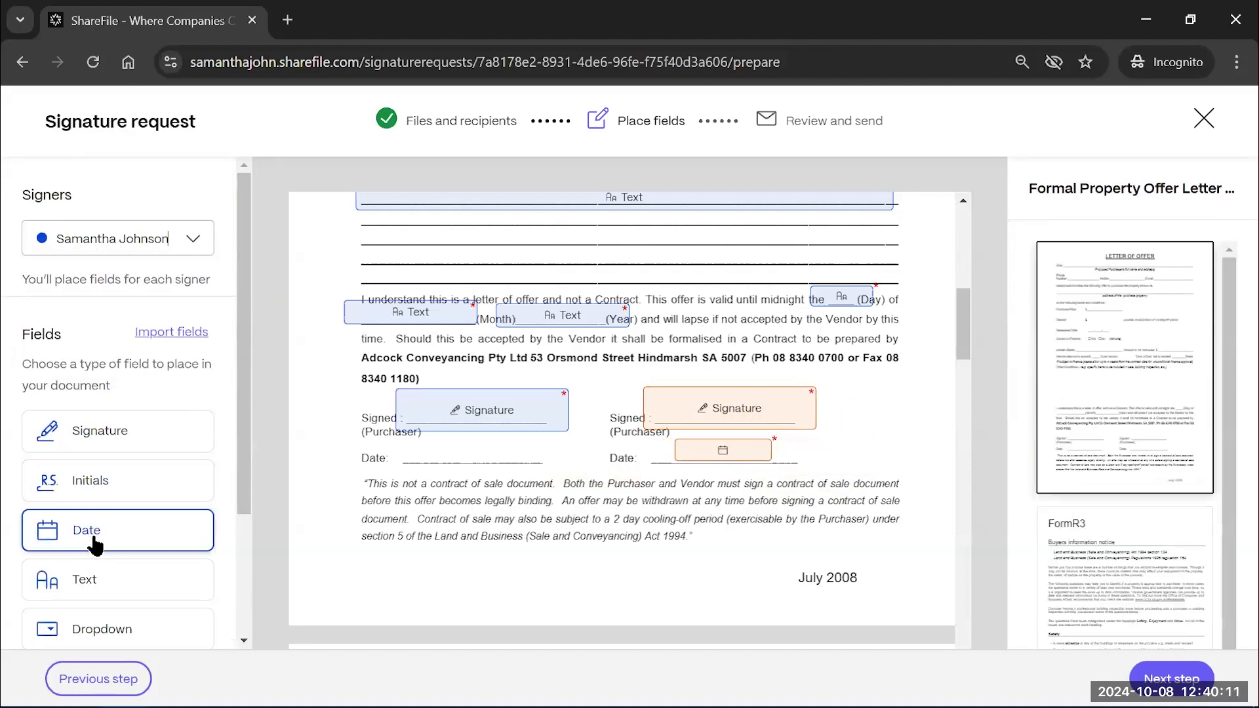
left_click(417, 444)
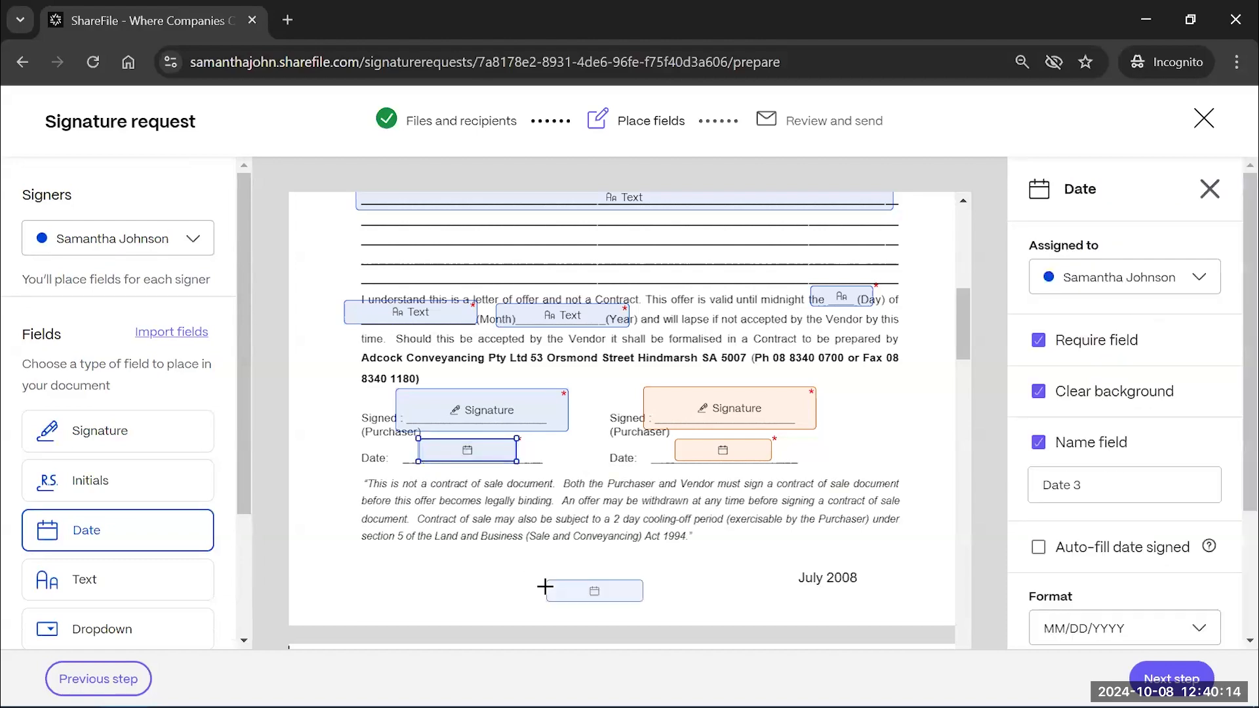
scroll(656, 564, "down", 1)
scroll(715, 554, "down", 2)
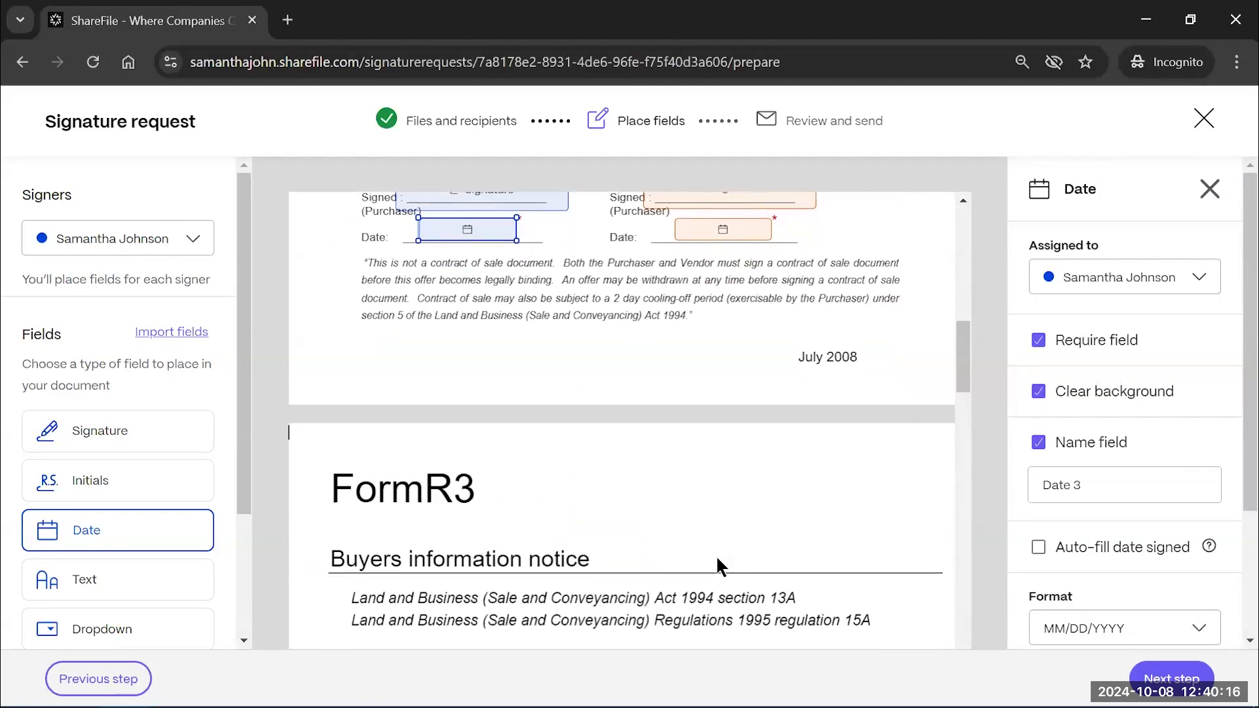
scroll(714, 555, "down", 3)
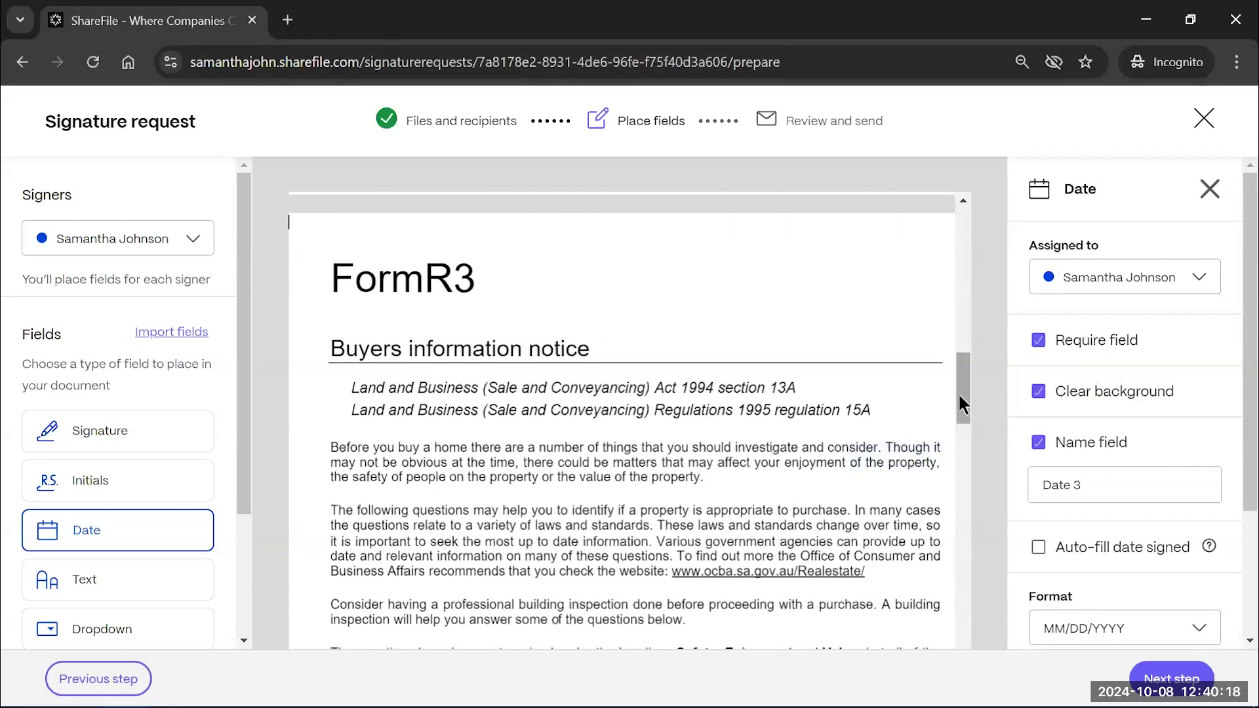
left_click_drag(959, 396, 937, 239)
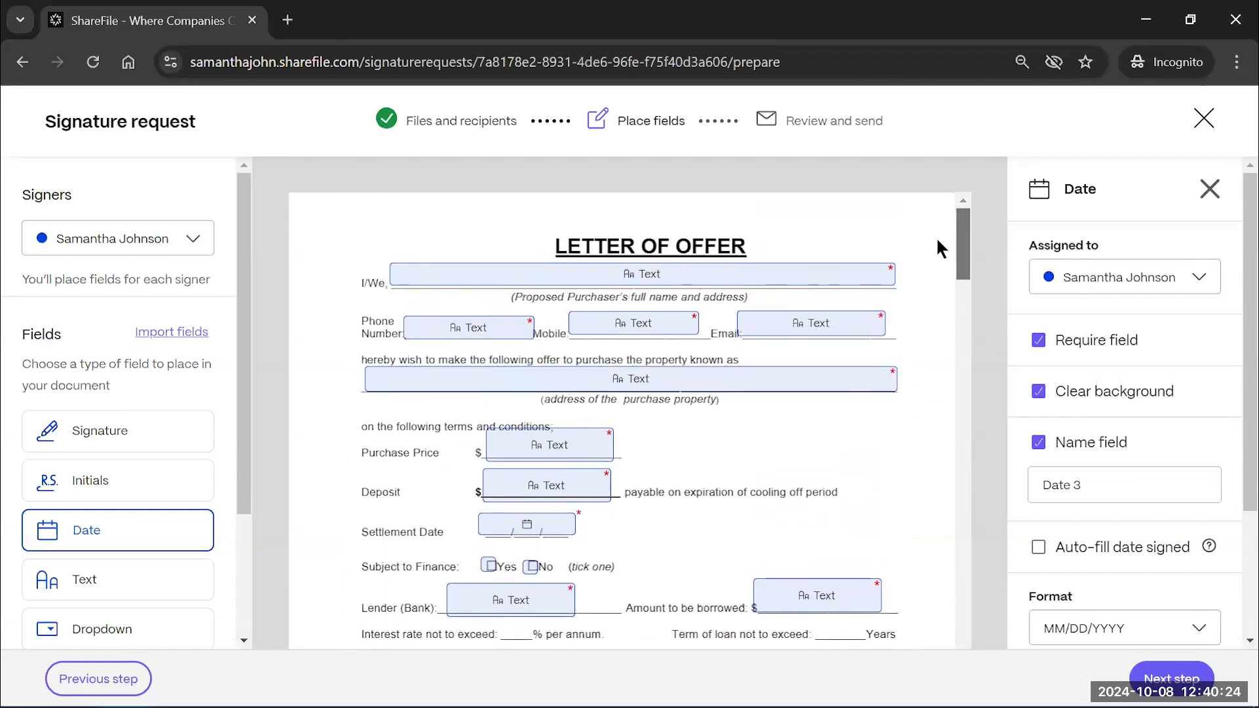
left_click(935, 239)
scroll(888, 497, "down", 3)
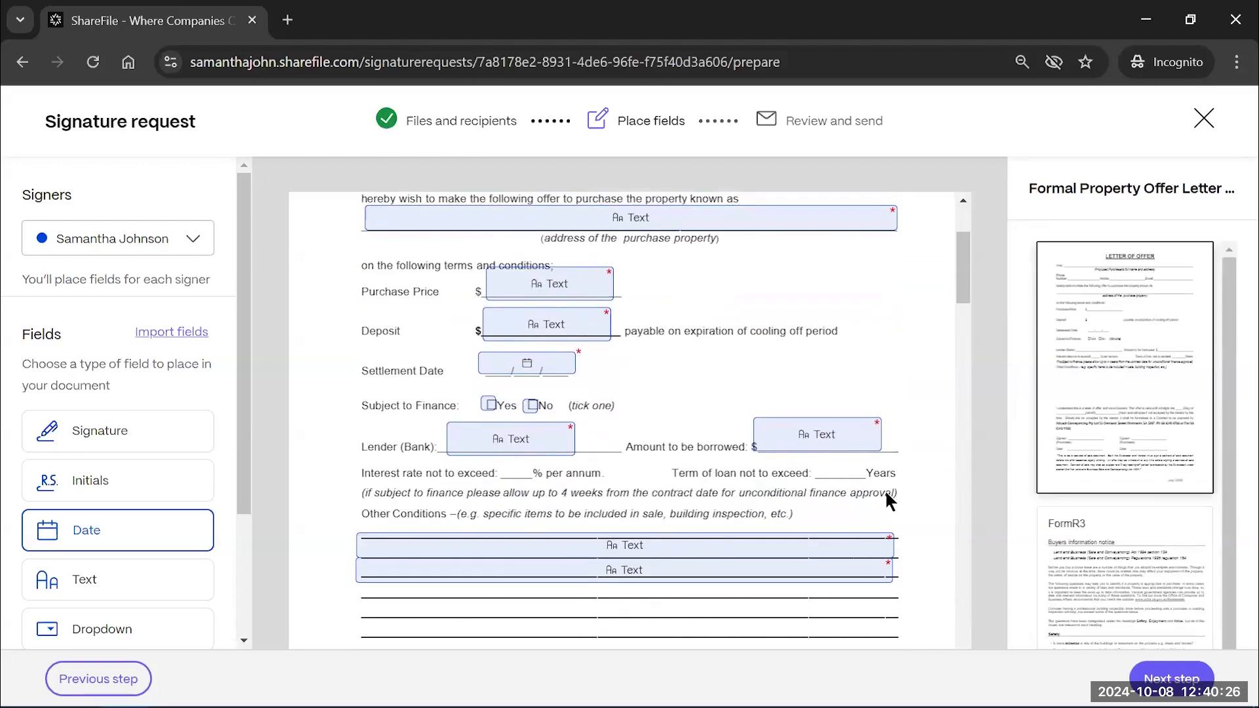
scroll(886, 496, "down", 5)
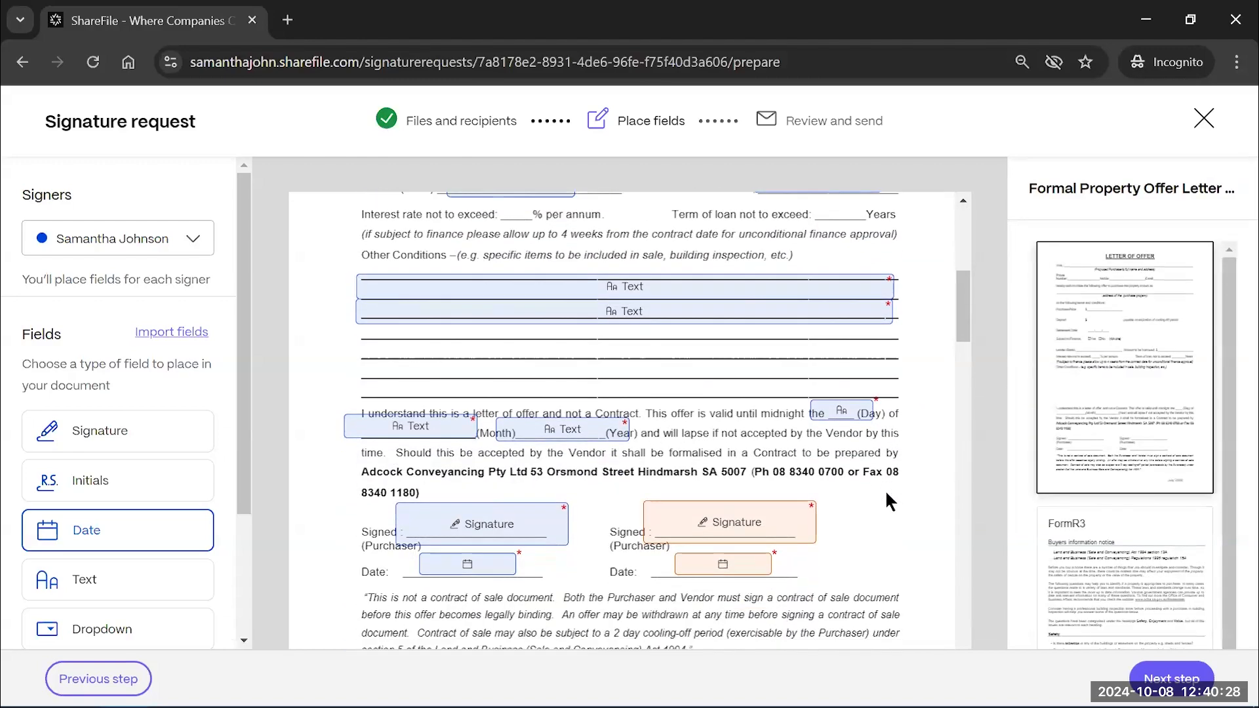
scroll(890, 502, "down", 2)
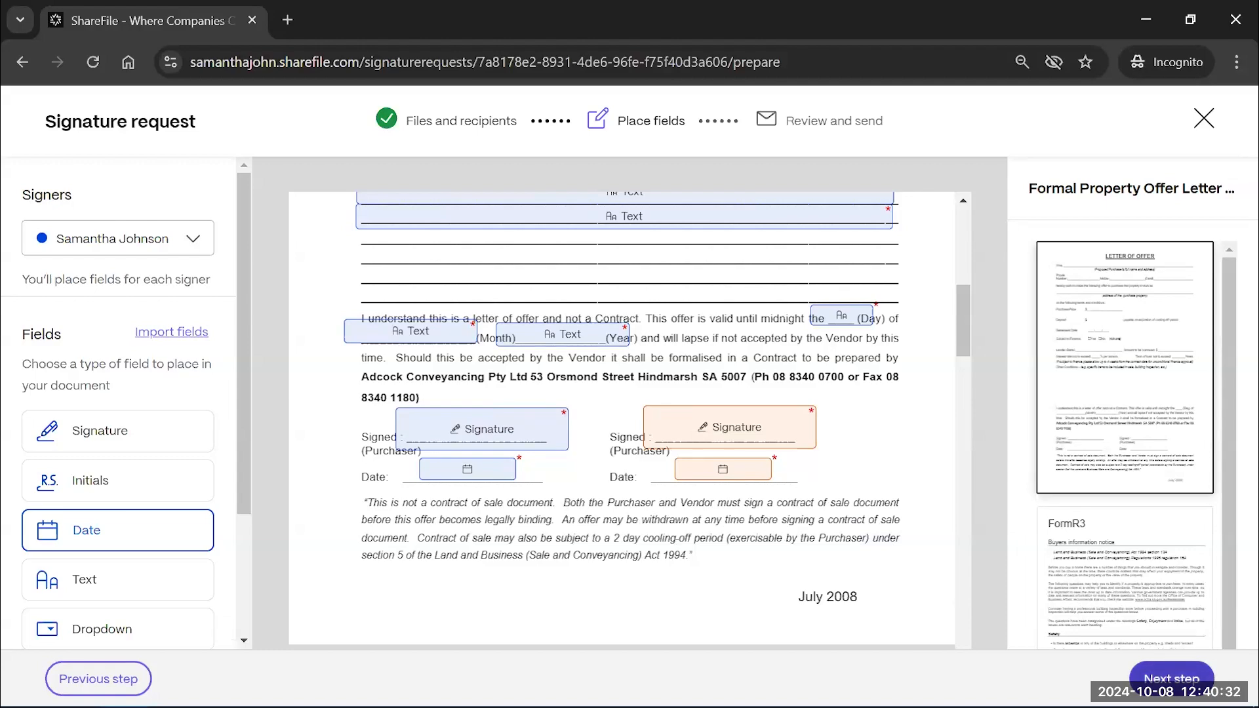
left_click(1171, 679)
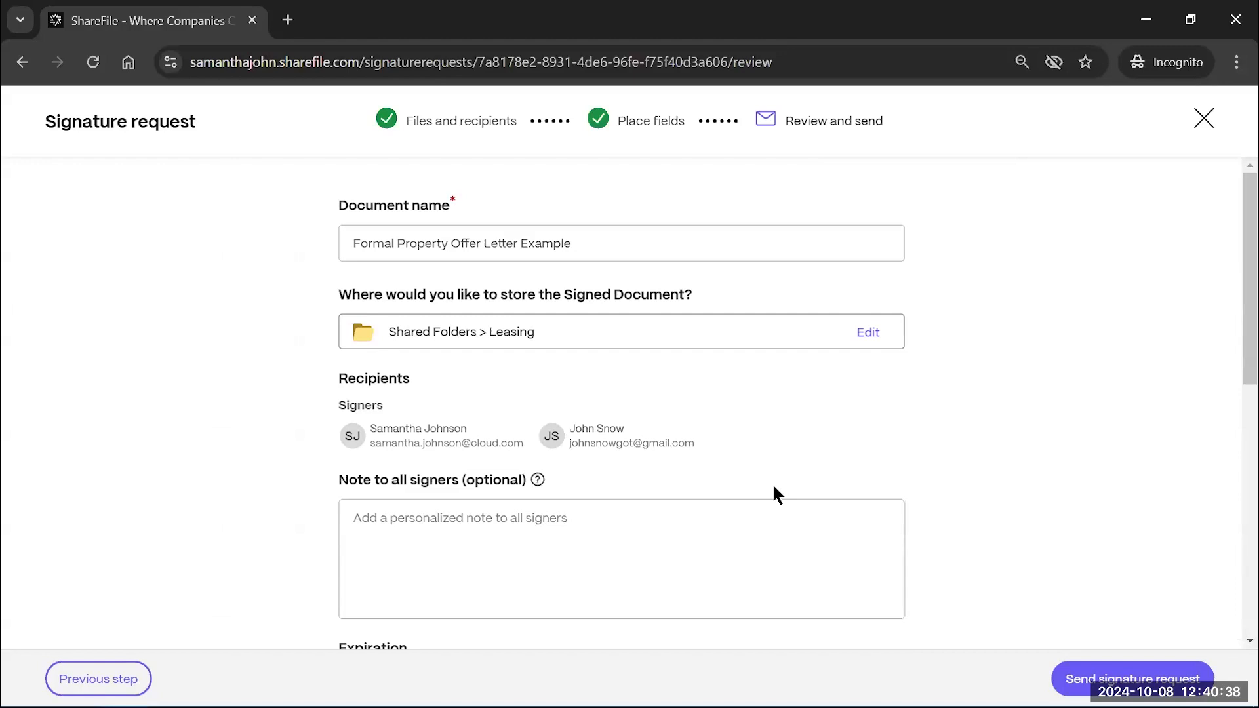
Change the document name's 'Example' ending to 'Signed', giving 'Formal Property Offer Letter Signed'
left_click(800, 537)
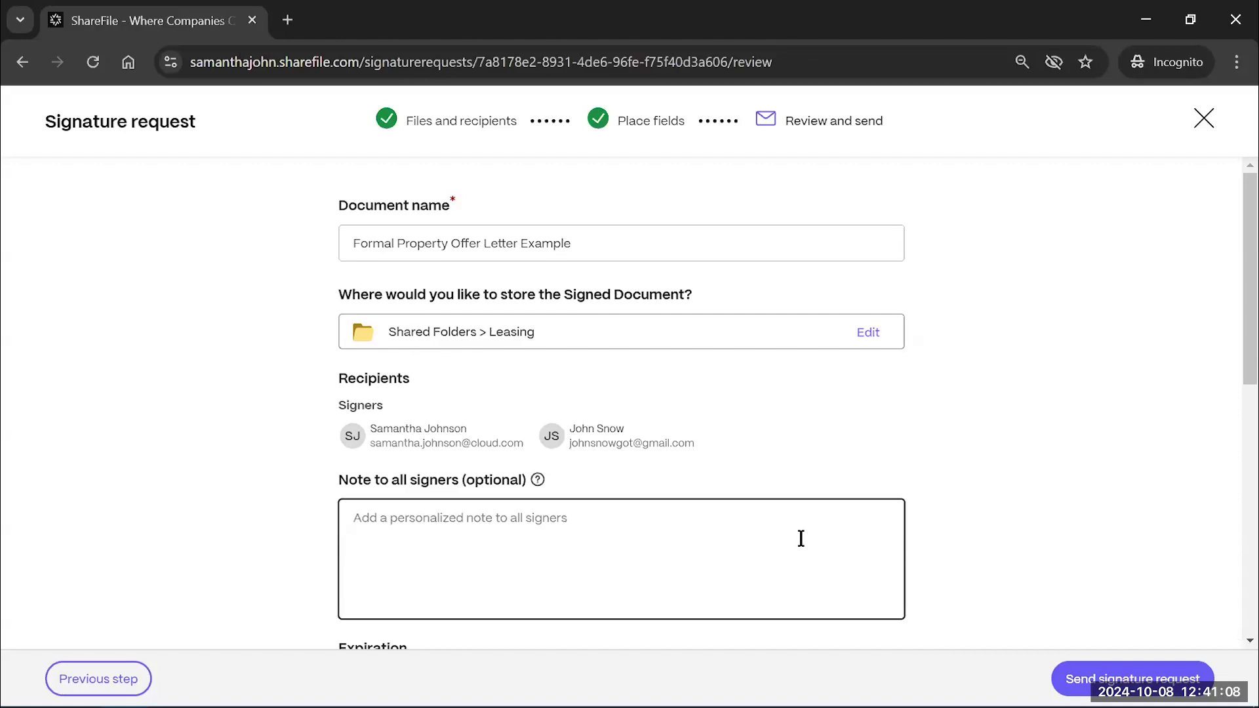
scroll(813, 492, "down", 1)
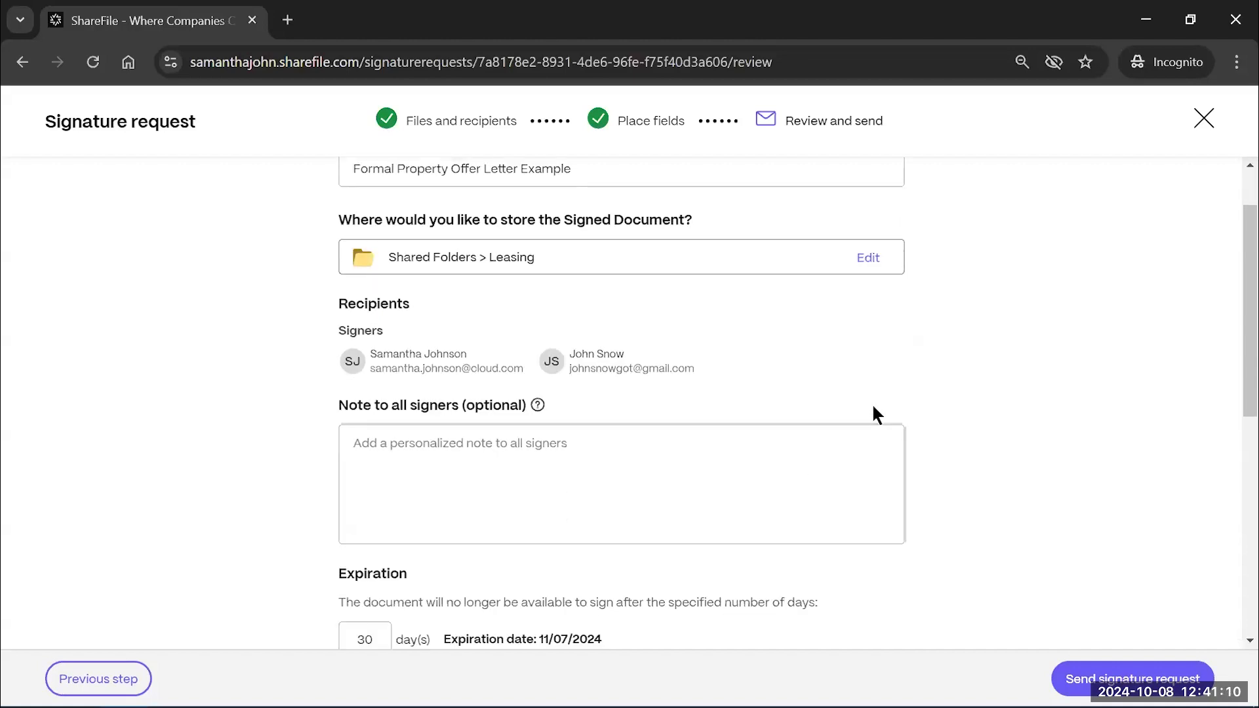
scroll(873, 406, "up", 1)
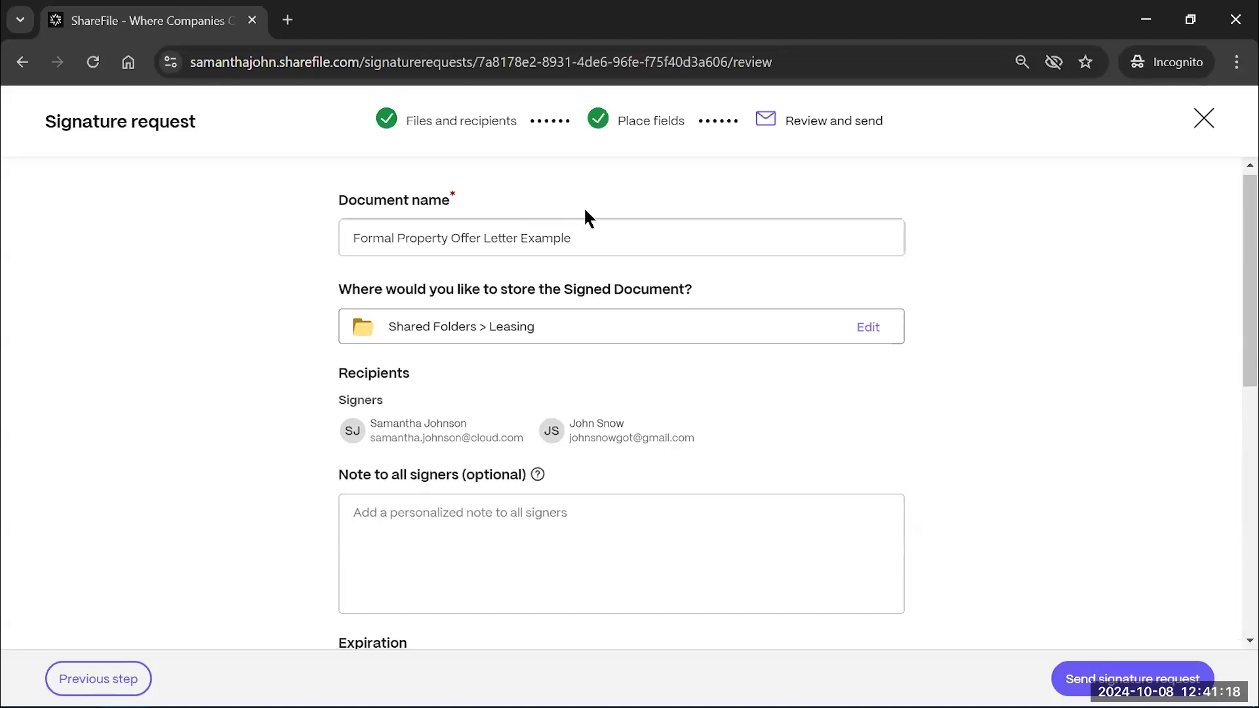
left_click(599, 231)
key("BackSpace")
key("BackSpace")
key("BackSpace")
key("BackSpace")
key("BackSpace")
key("BackSpace")
key("BackSpace")
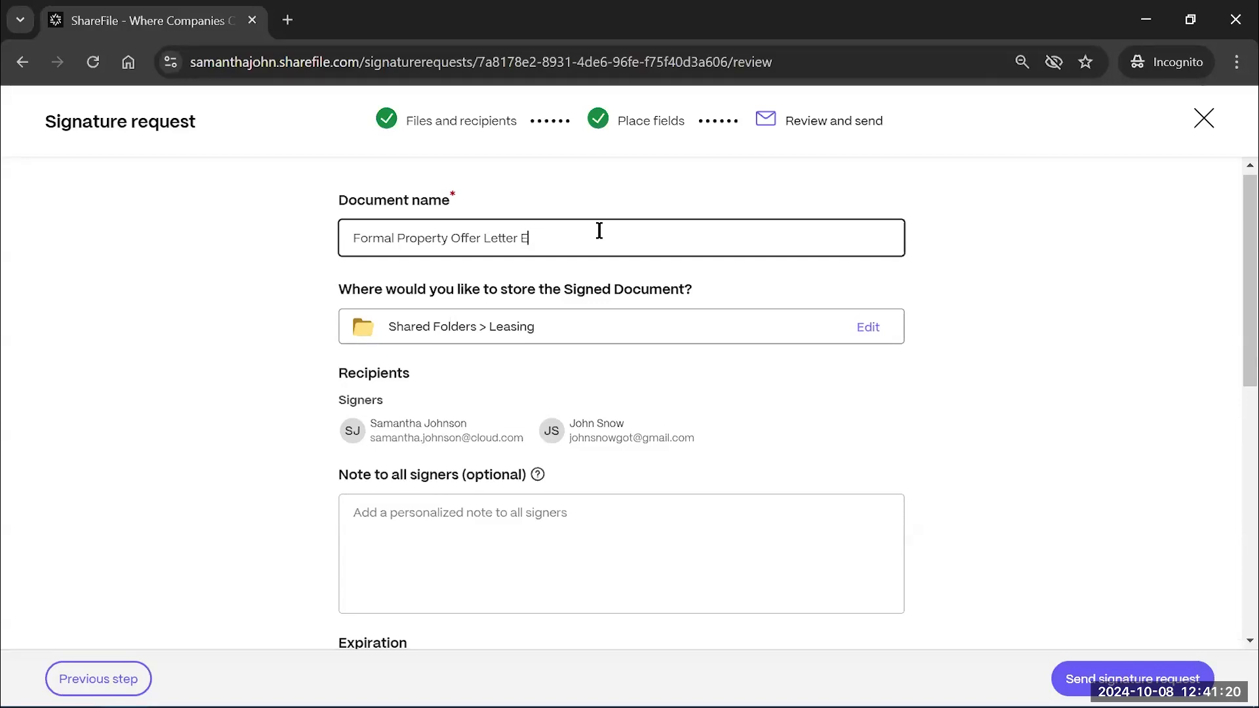
type("Signed")
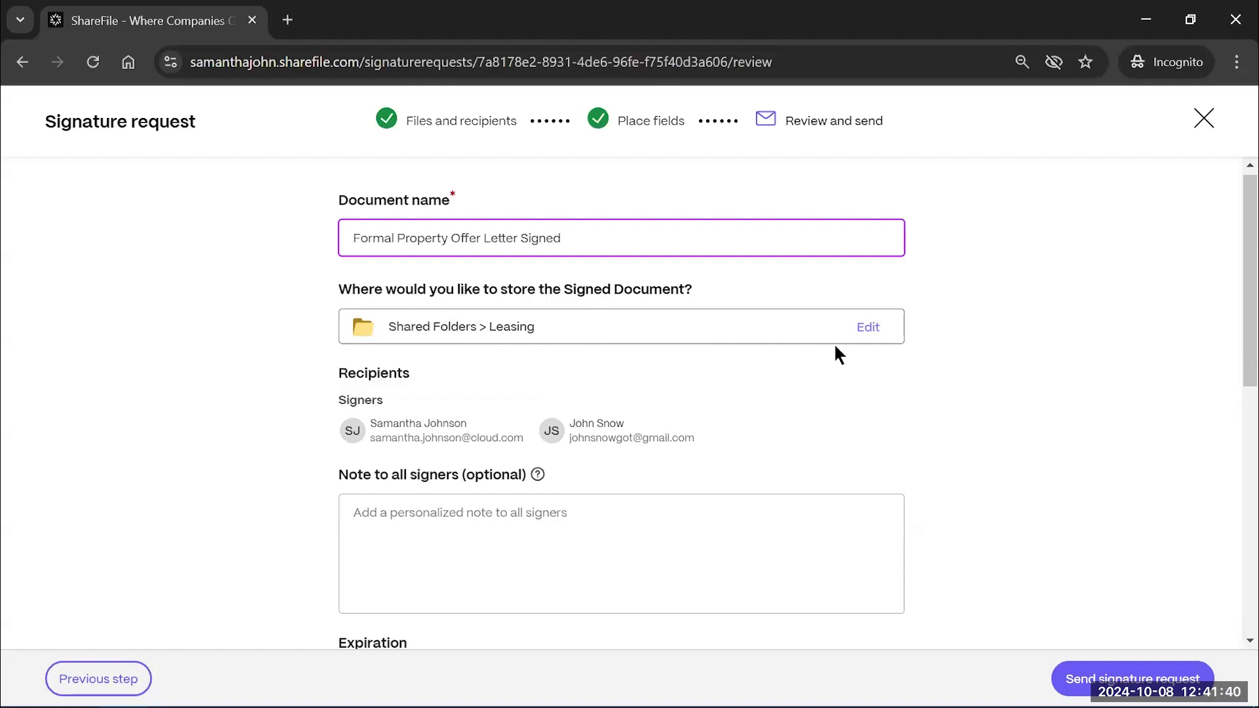
left_click(871, 328)
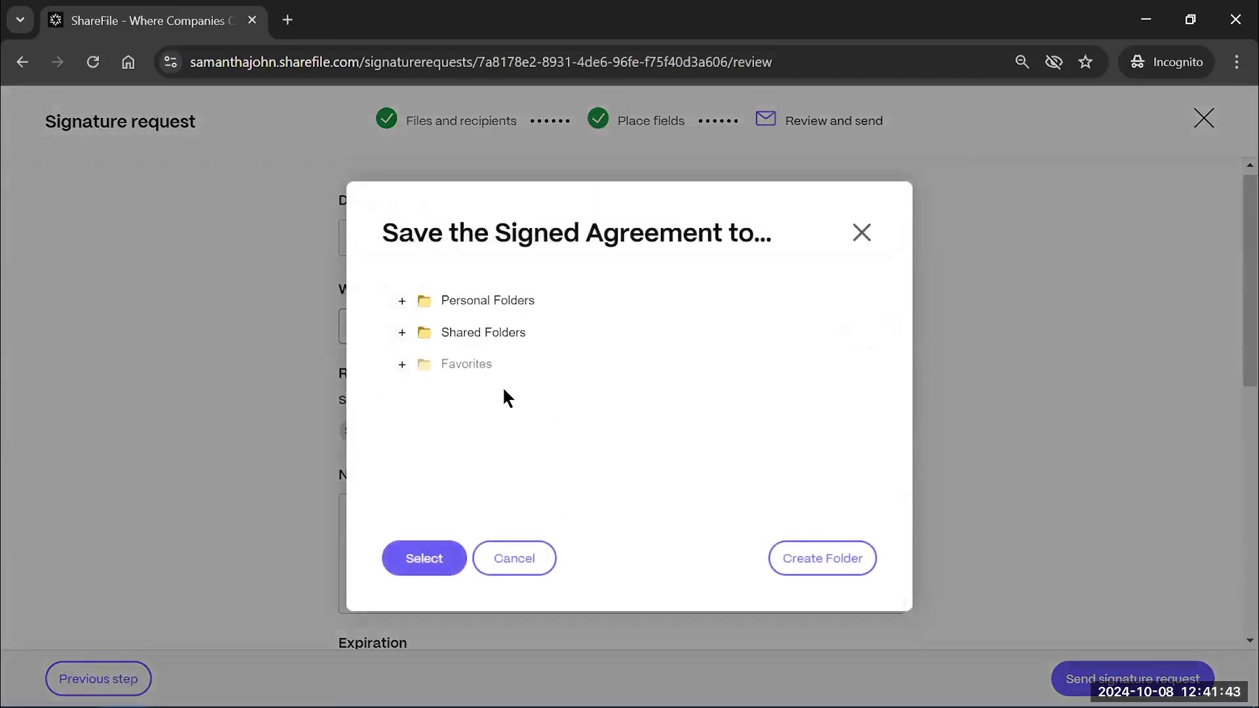
left_click(399, 332)
scroll(516, 417, "down", 2)
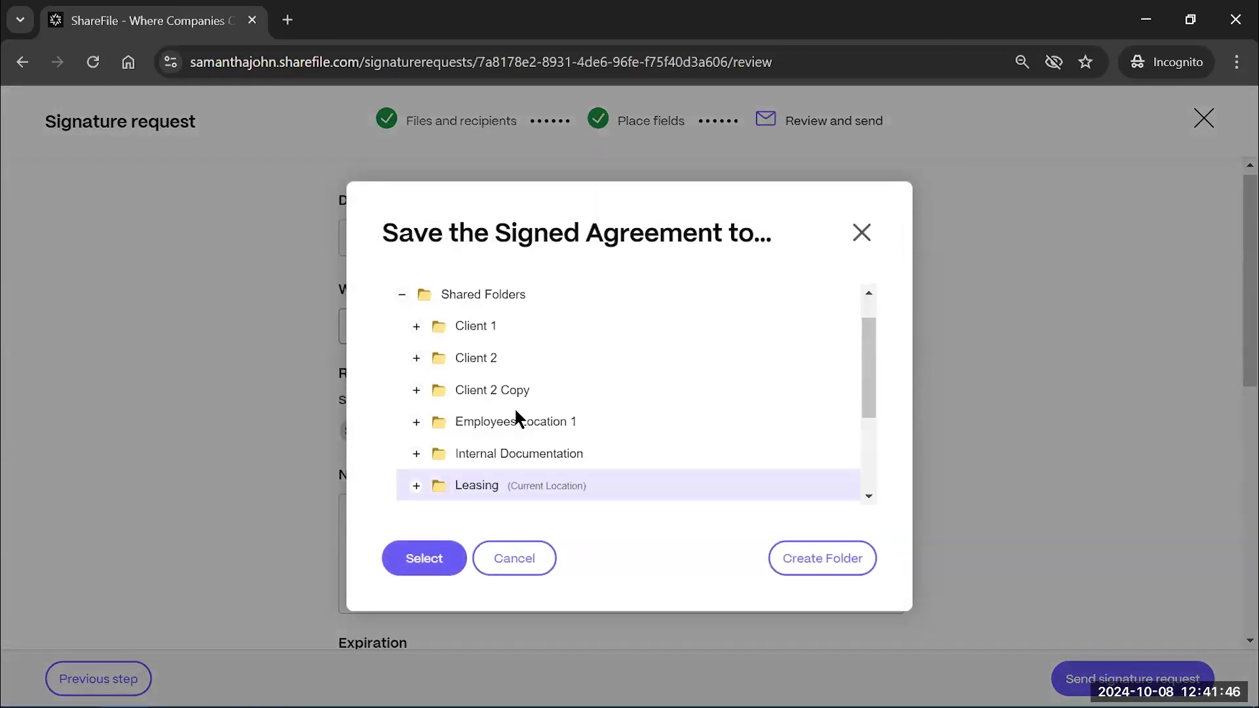
scroll(515, 417, "down", 2)
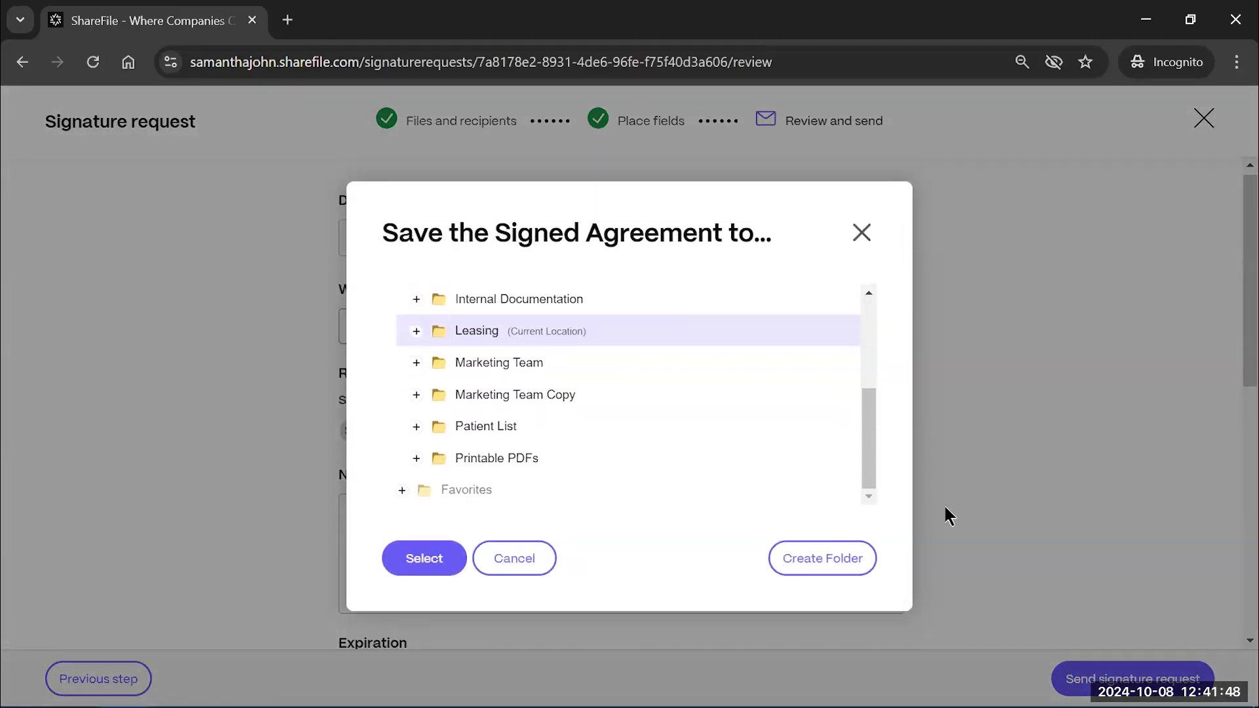
left_click(861, 238)
scroll(825, 402, "down", 1)
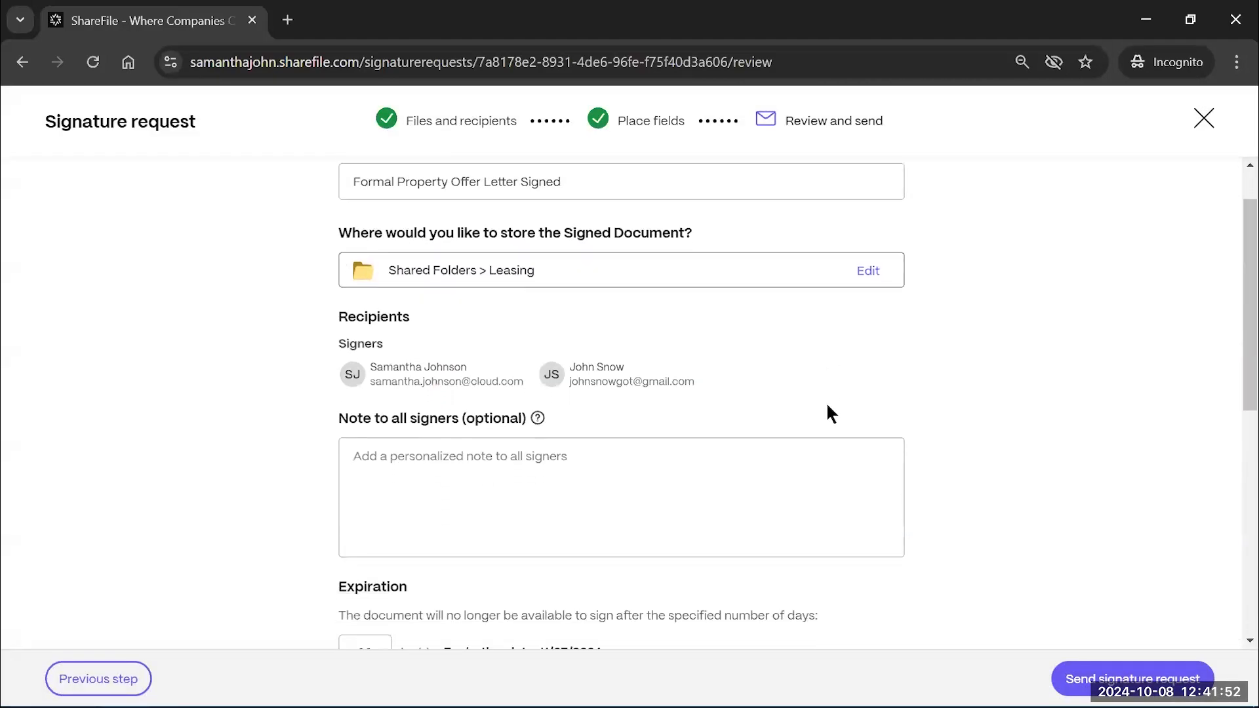
left_click(517, 482)
scroll(542, 365, "down", 1)
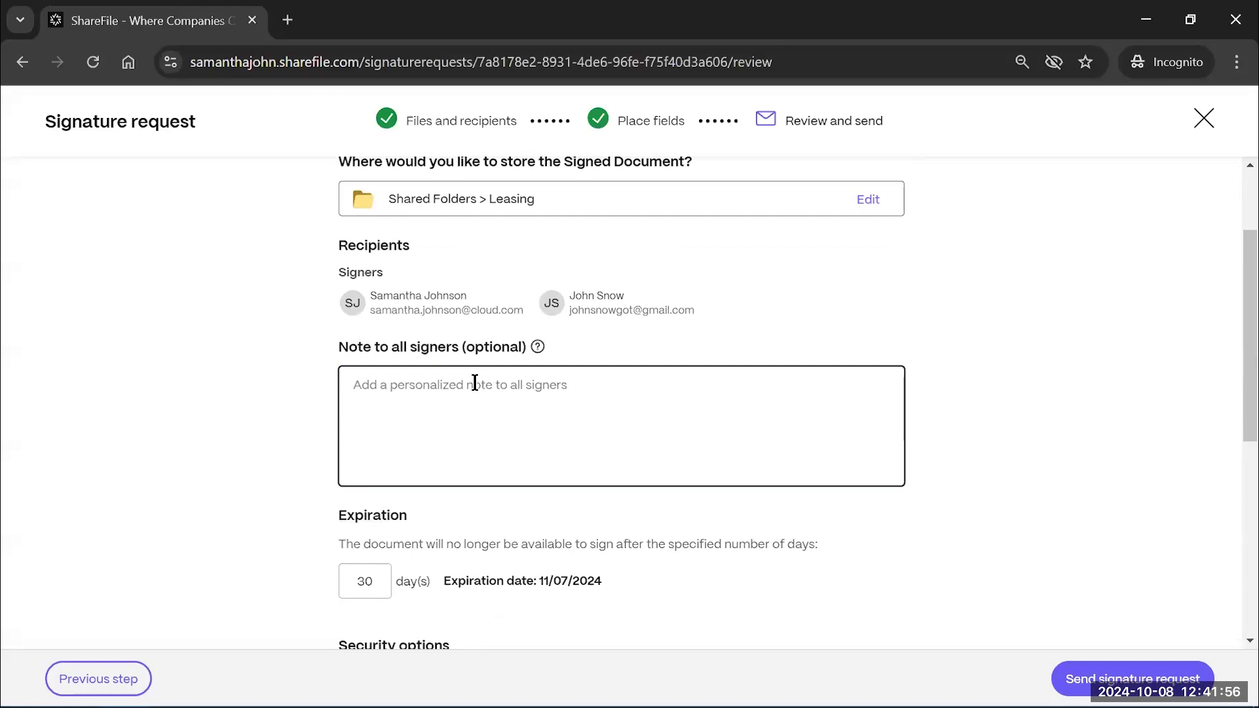
scroll(472, 384, "down", 1)
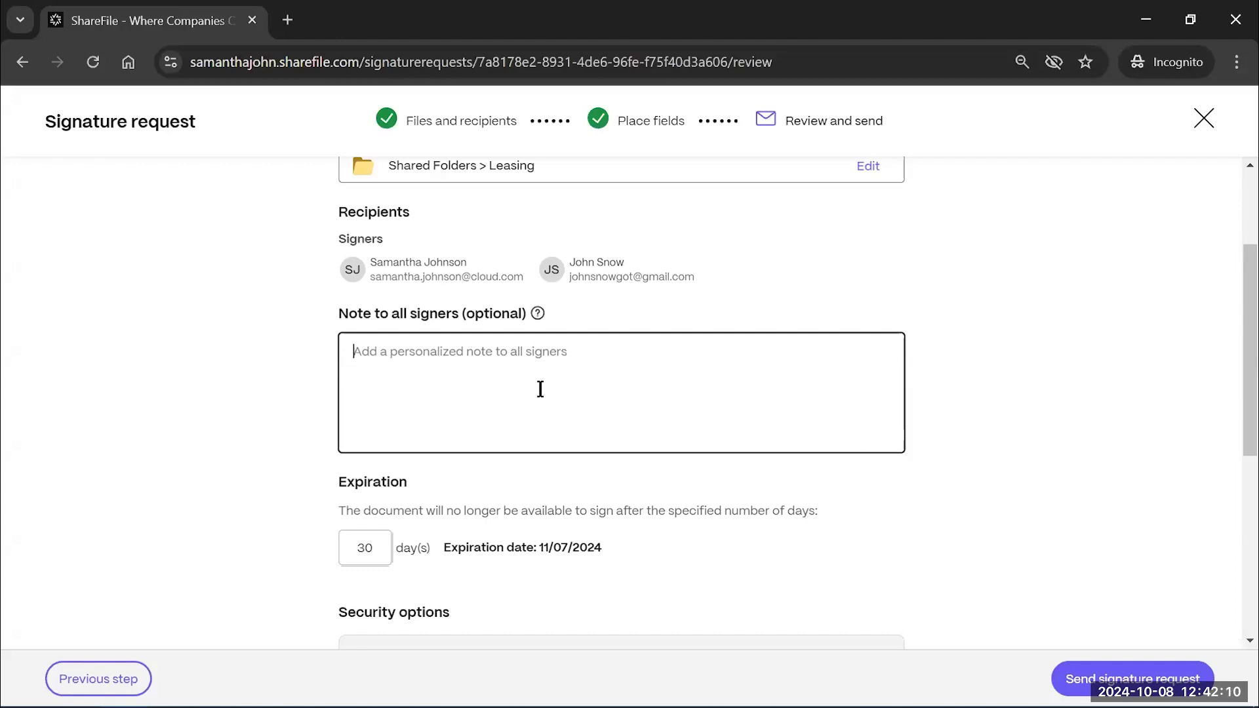
Add the note 'Please sign before next week' and change expiration from 30 to 15 days
type("Please ")
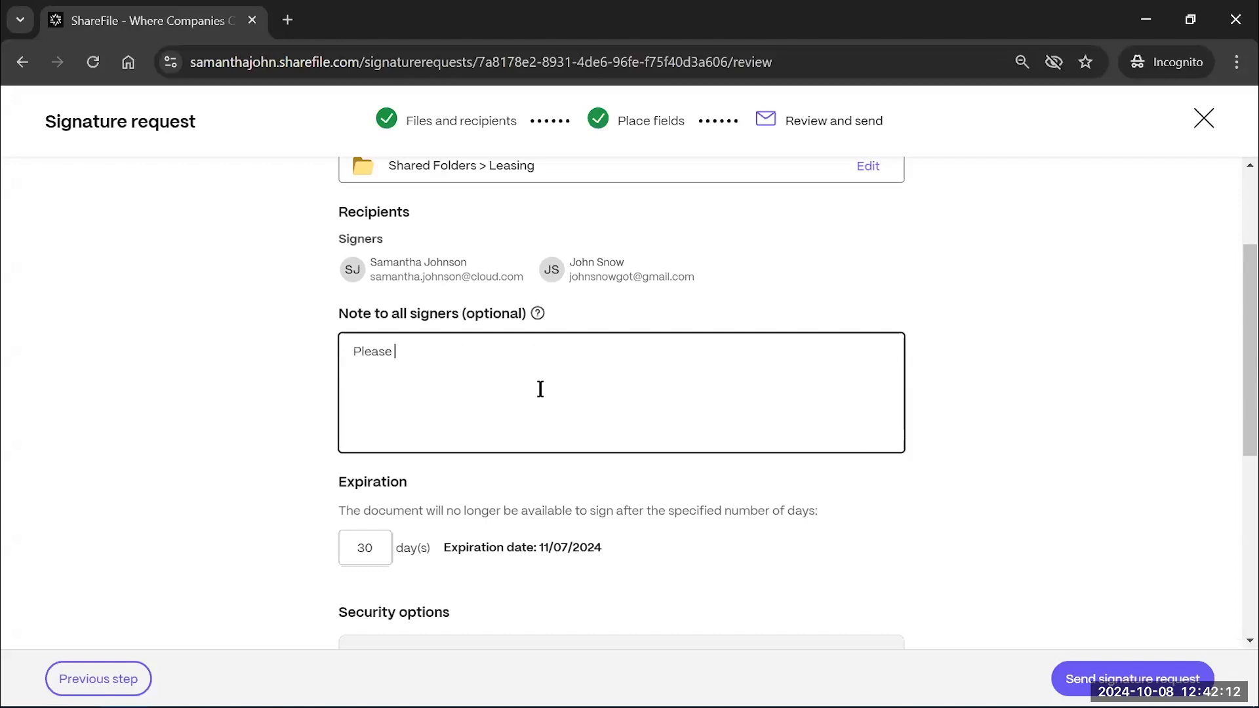
type("sign before next week")
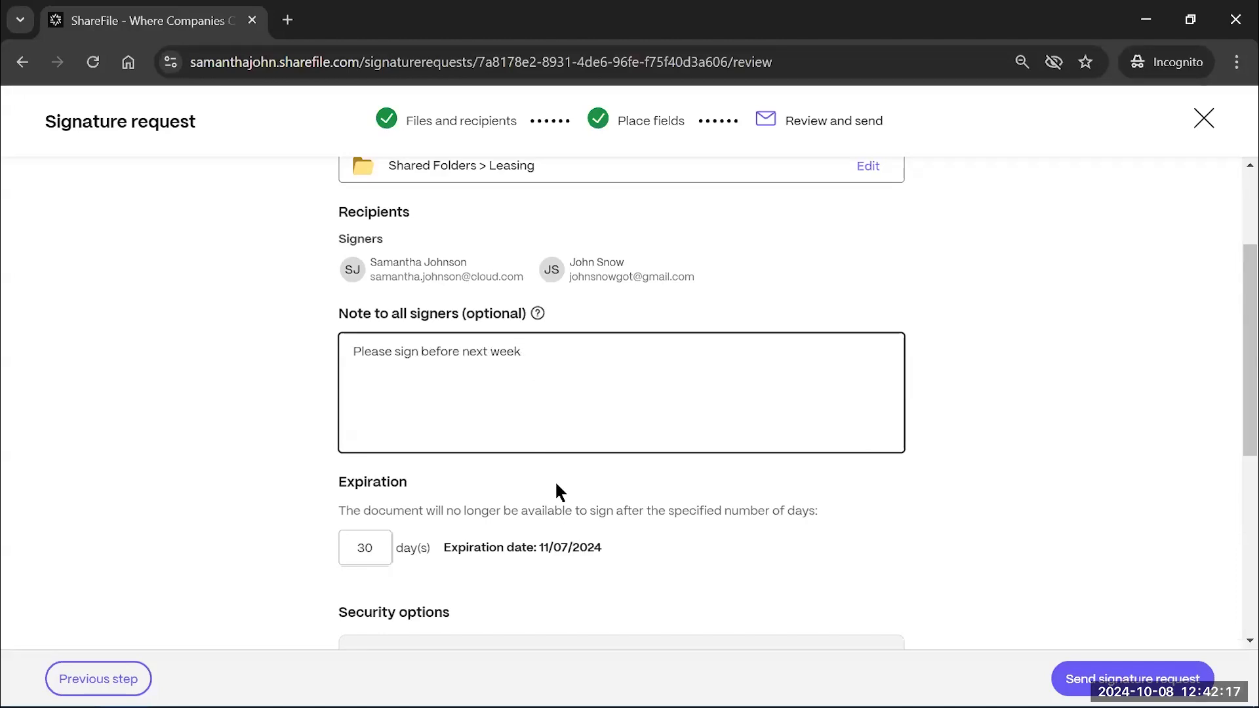
scroll(556, 489, "down", 1)
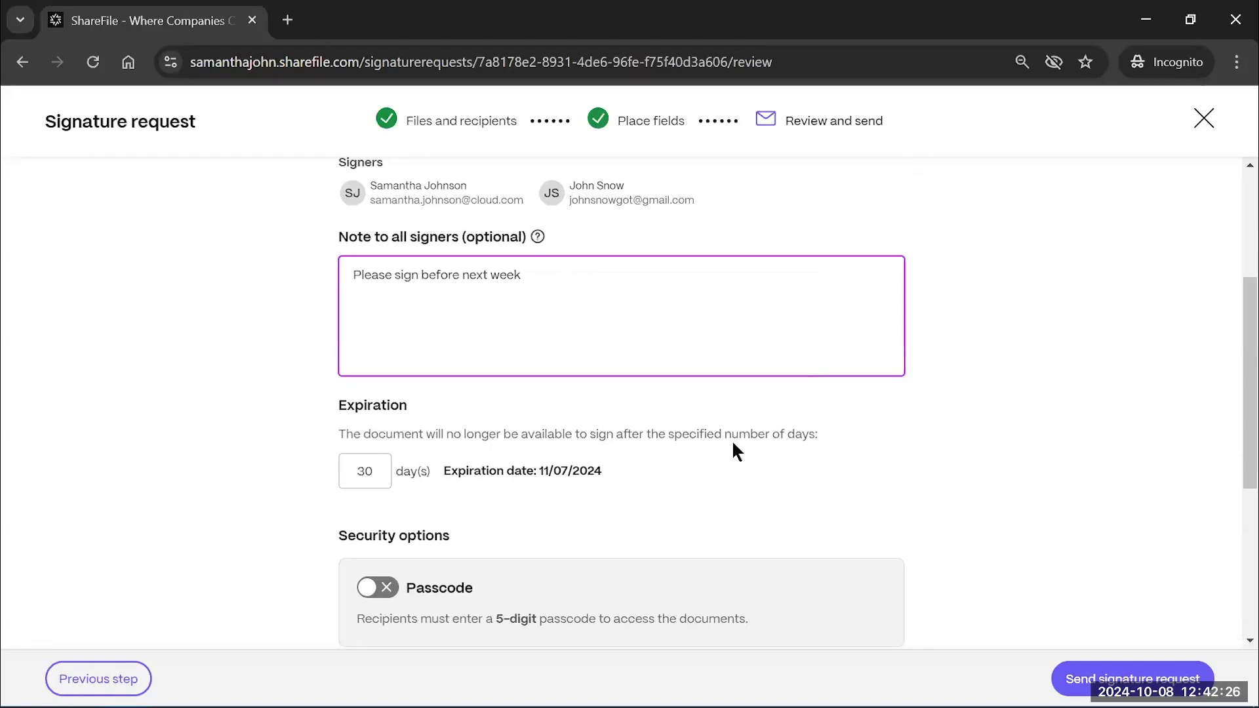
left_click(376, 473)
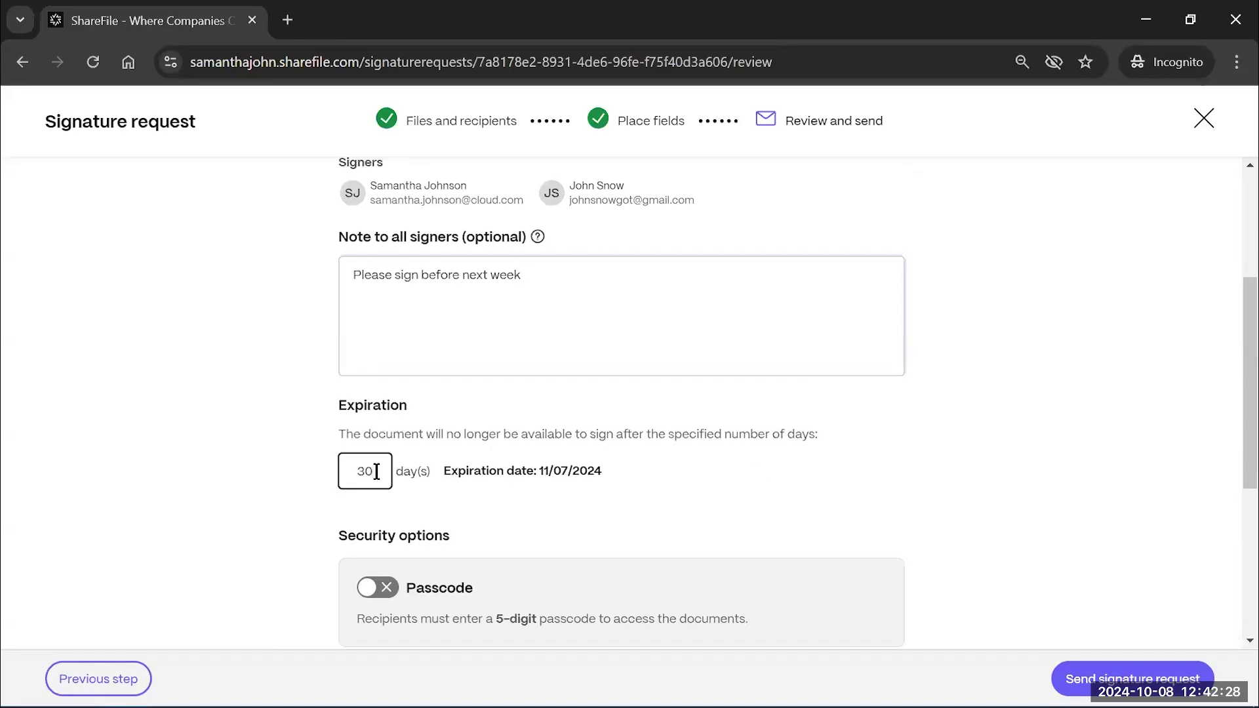
key("BackSpace")
key("BackSpace")
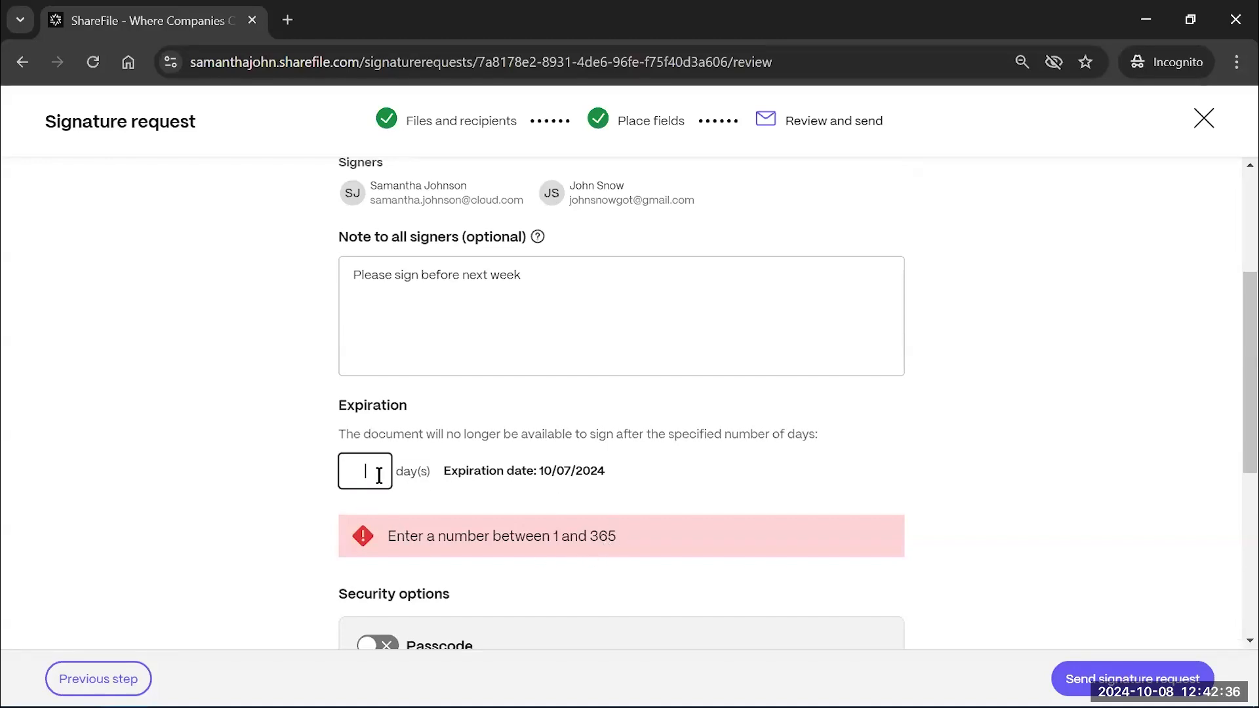
type("15")
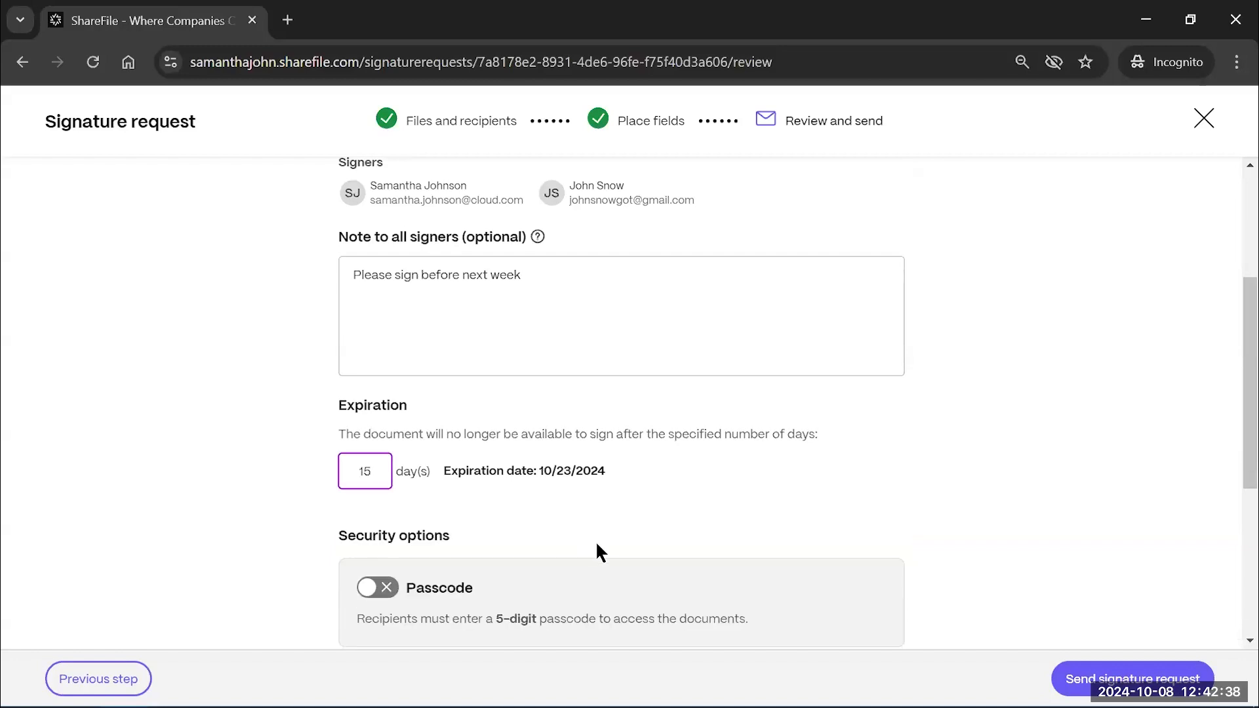
scroll(597, 550, "down", 2)
scroll(597, 544, "down", 1)
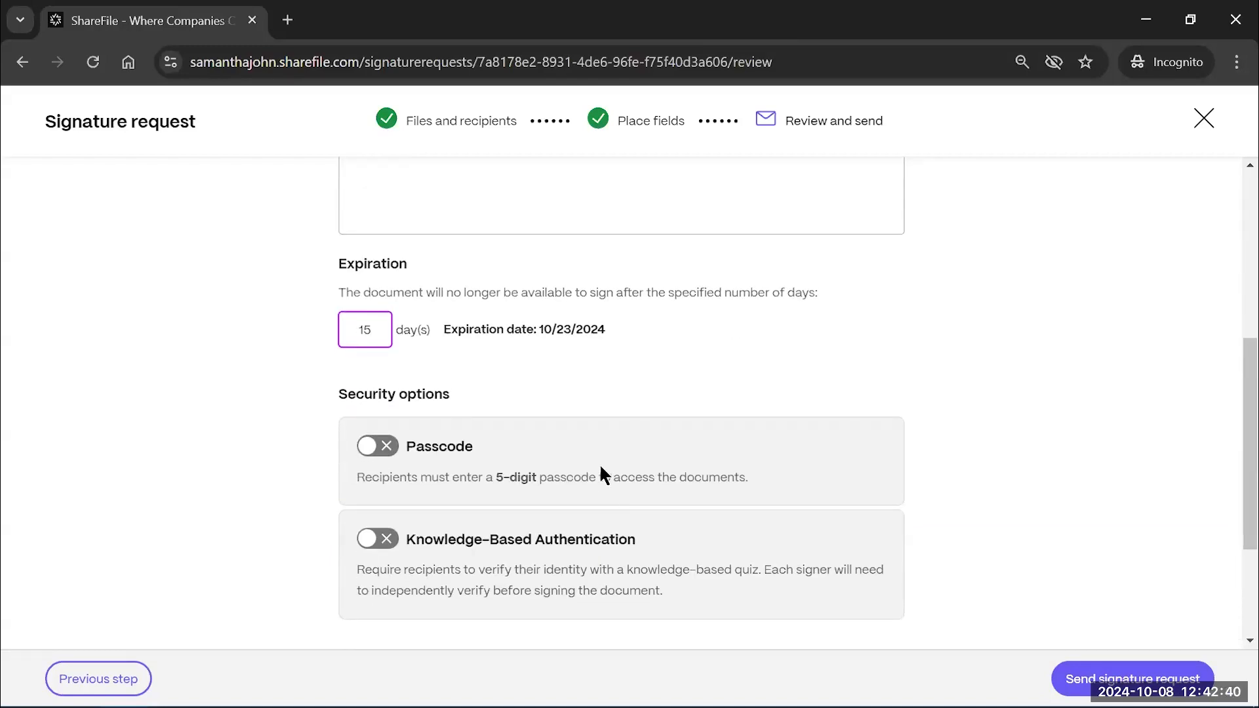
scroll(601, 467, "down", 1)
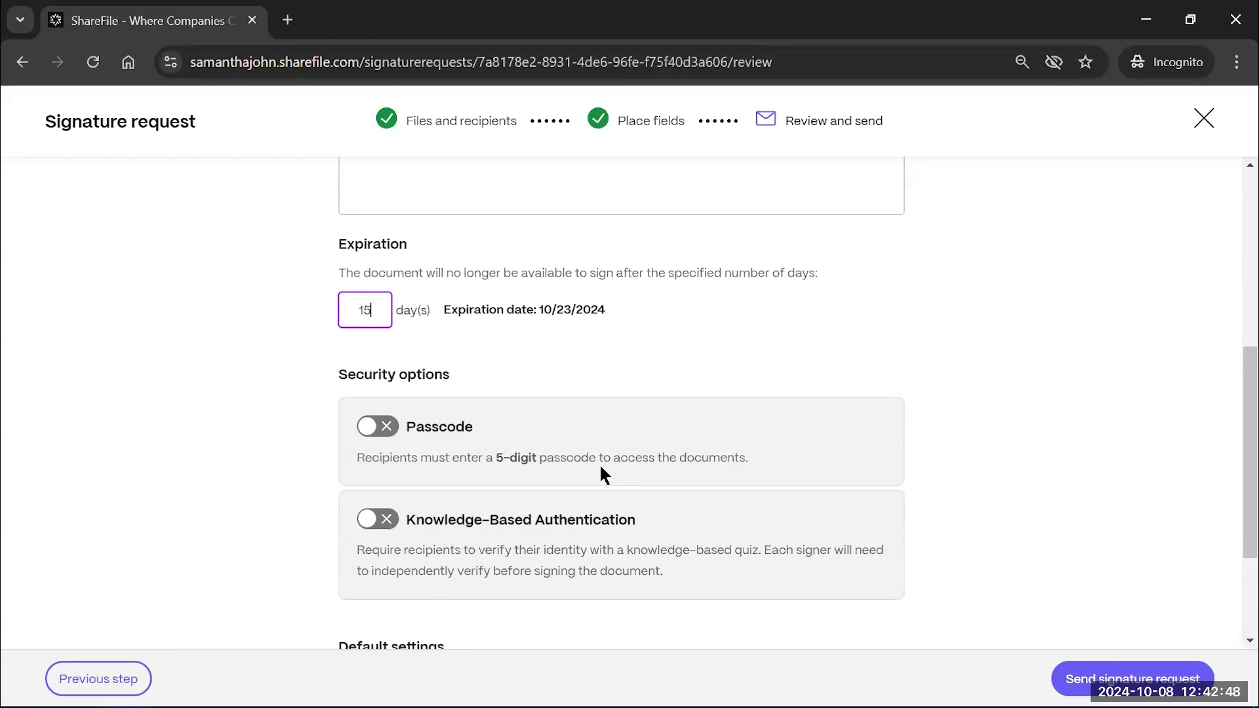
scroll(600, 463, "down", 1)
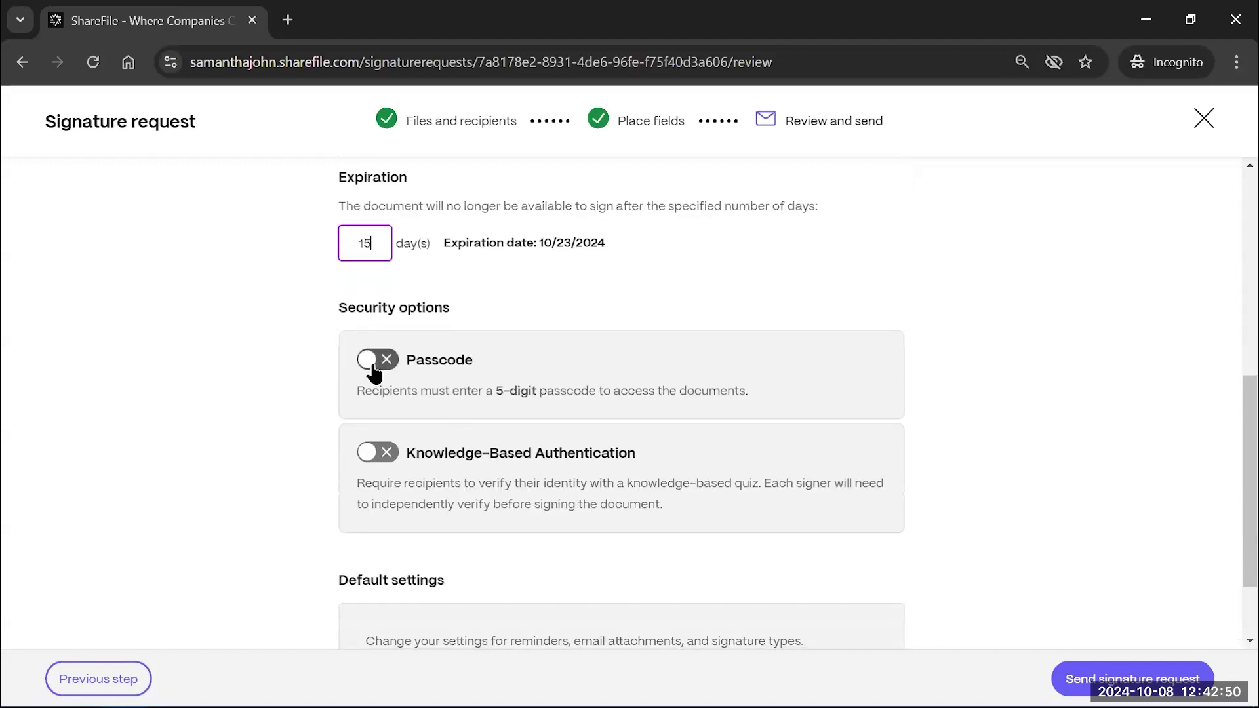
Enable passcode protection with a custom 5-digit passcode, then turn on the knowledge-based quiz option
left_click(375, 360)
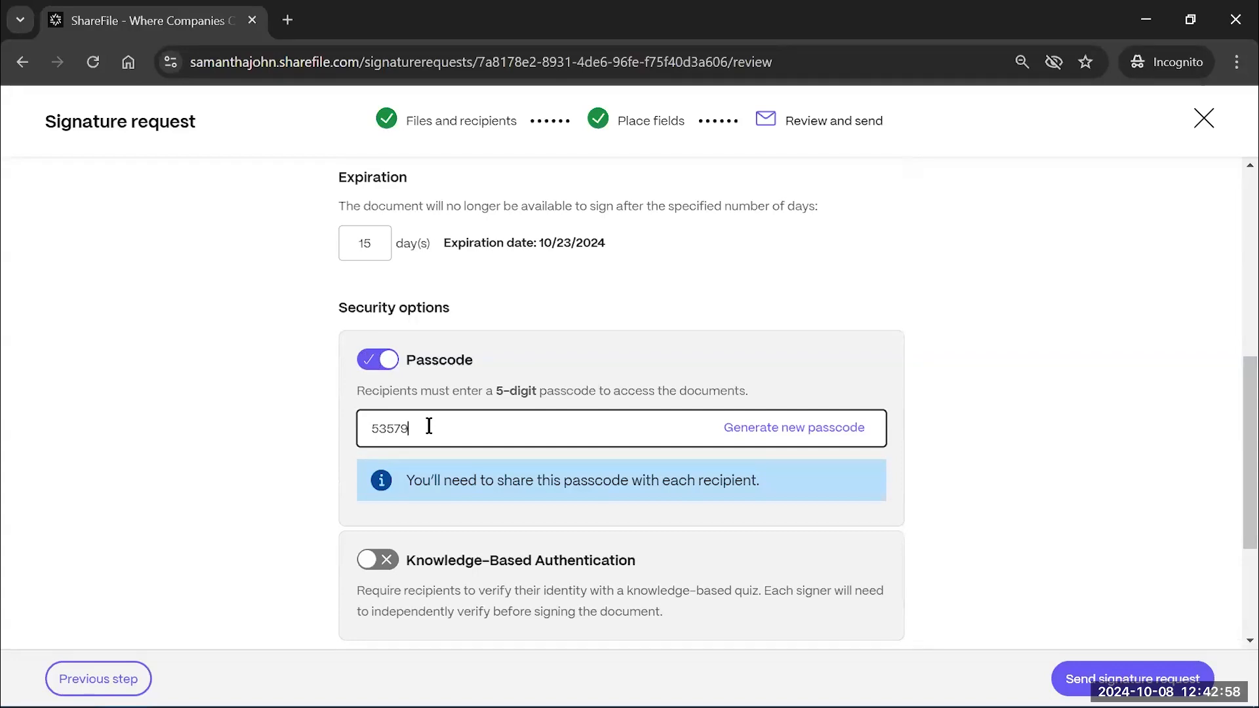
left_click(767, 433)
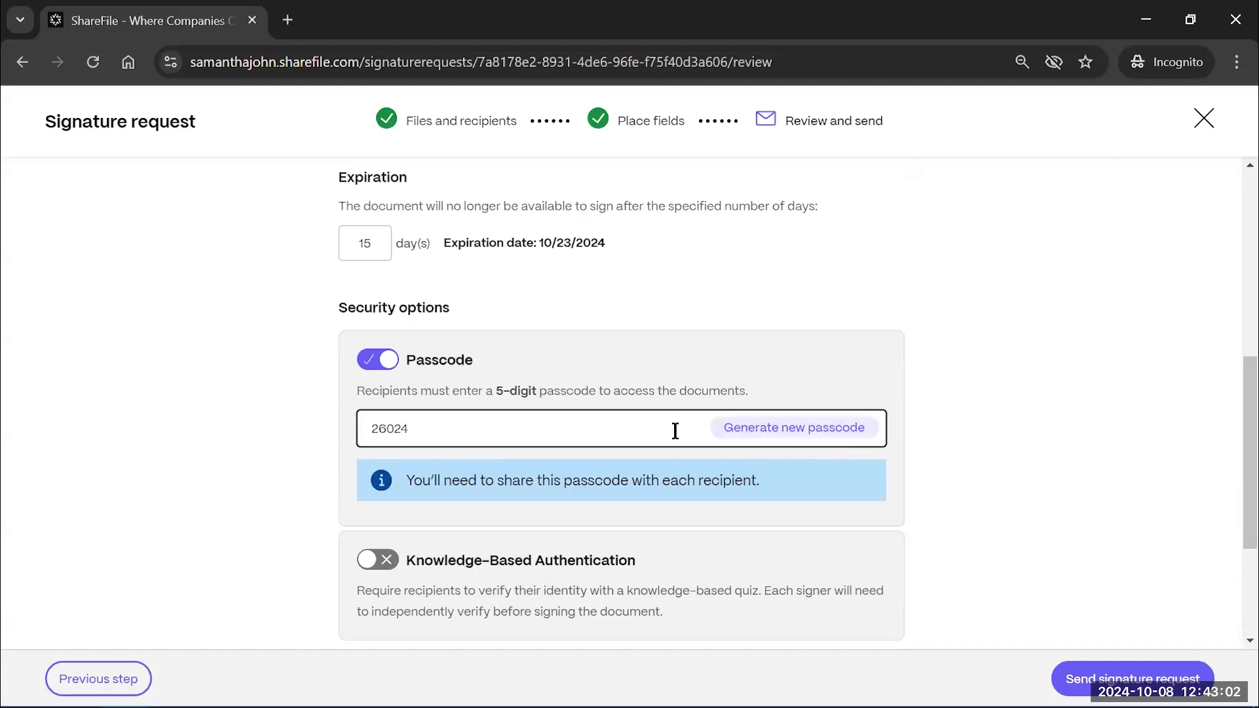
key("BackSpace")
key("BackSpace")
key("BackSpace")
key("BackSpace")
key("BackSpace")
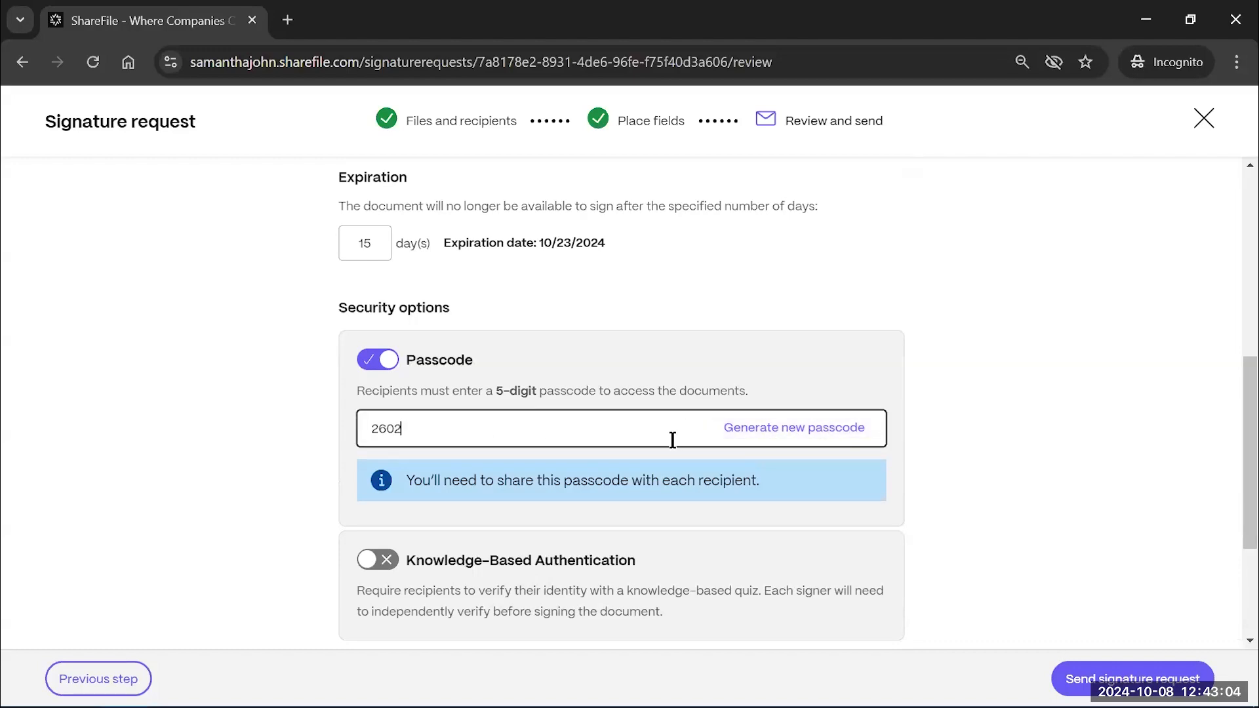
type("9")
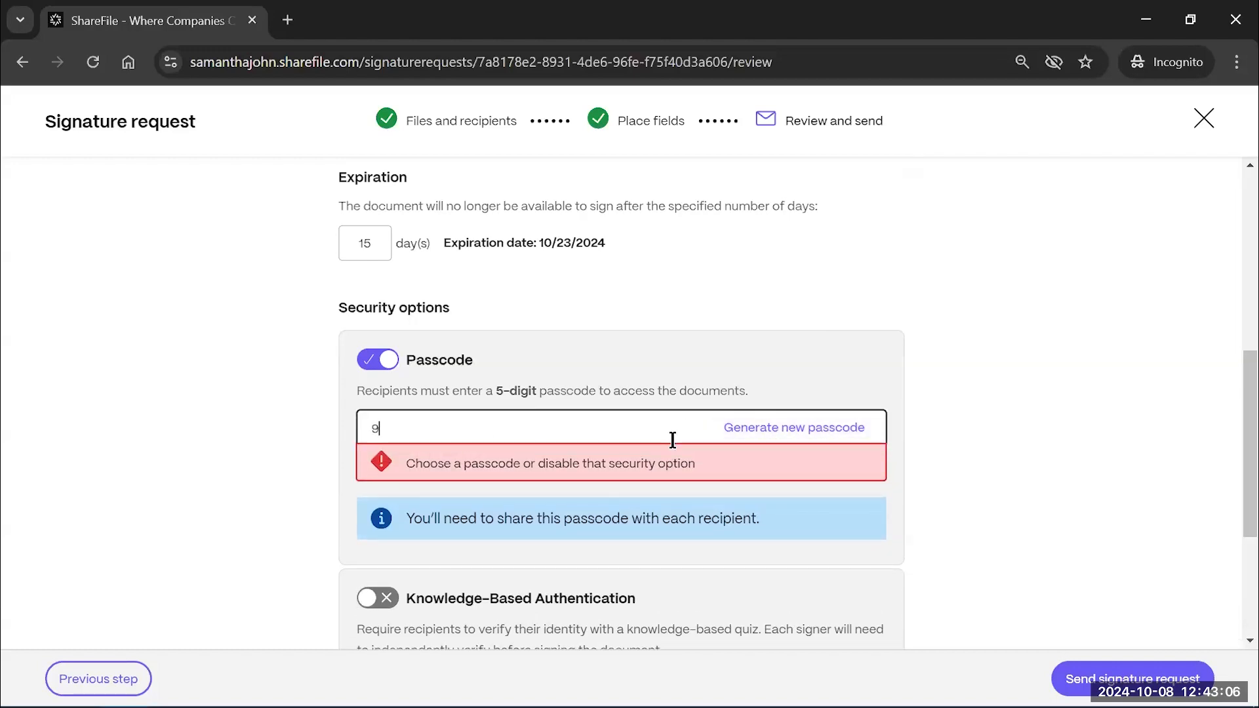
type("9999")
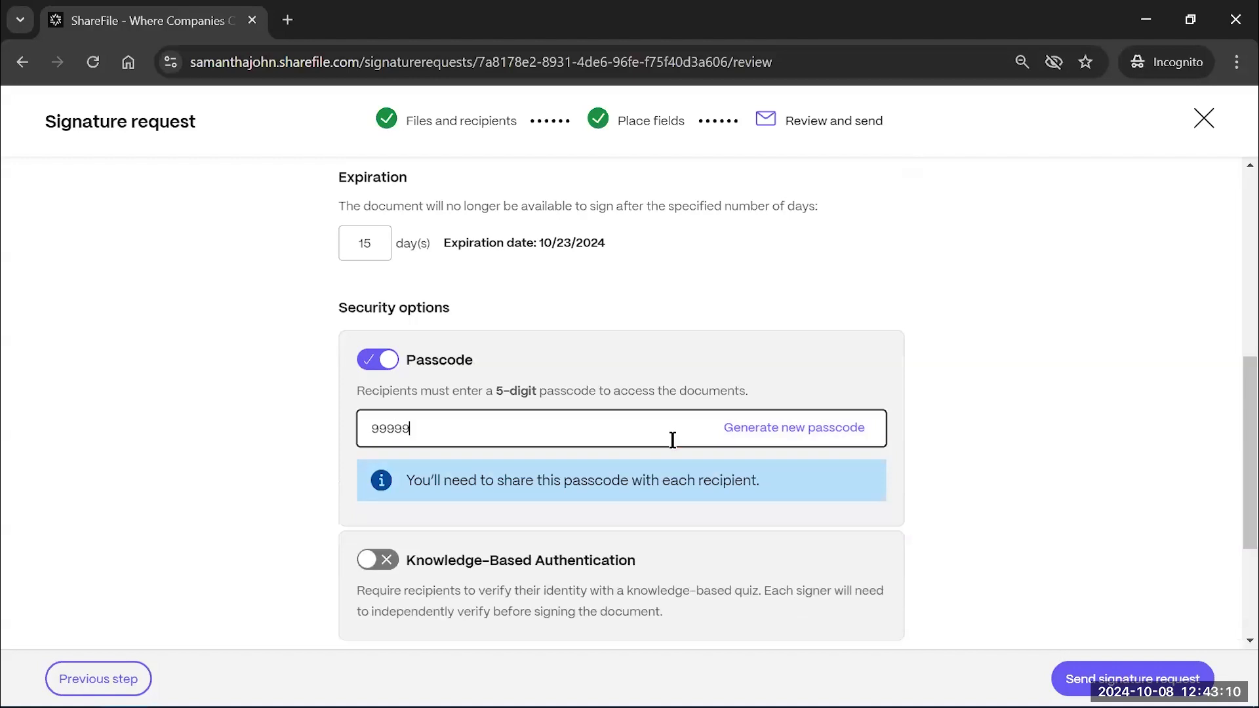
scroll(582, 395, "down", 1)
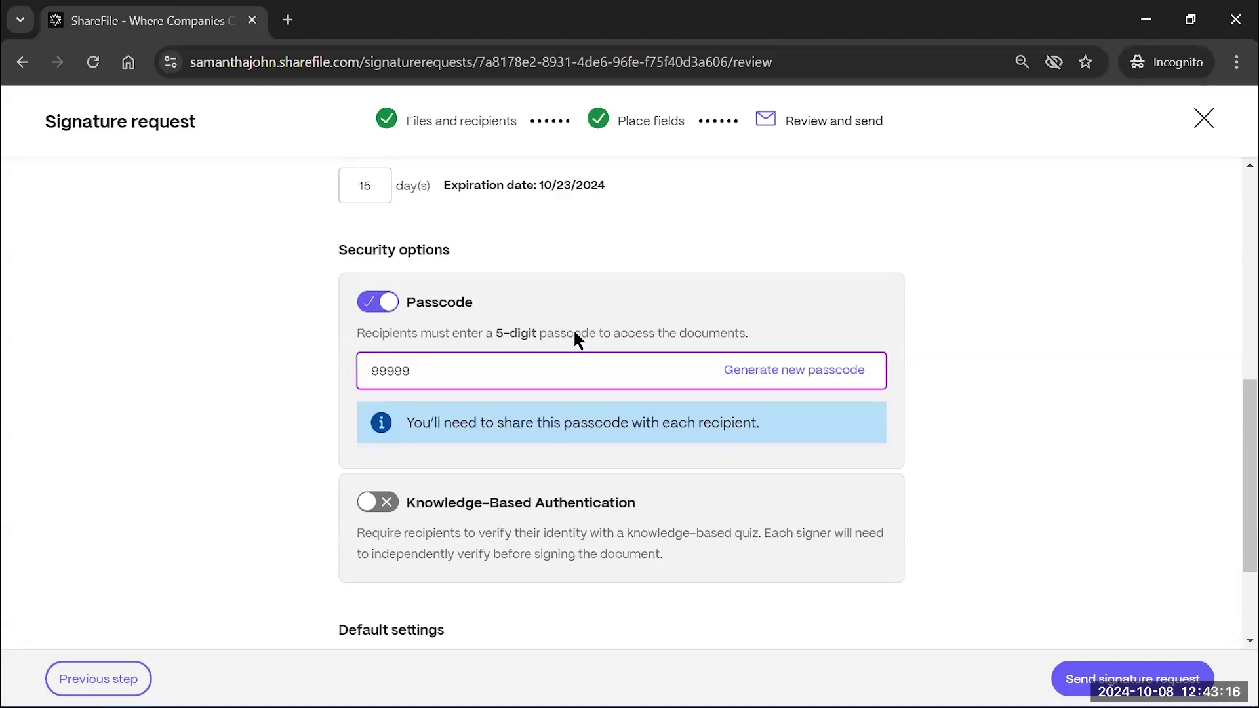
left_click_drag(519, 372, 361, 370)
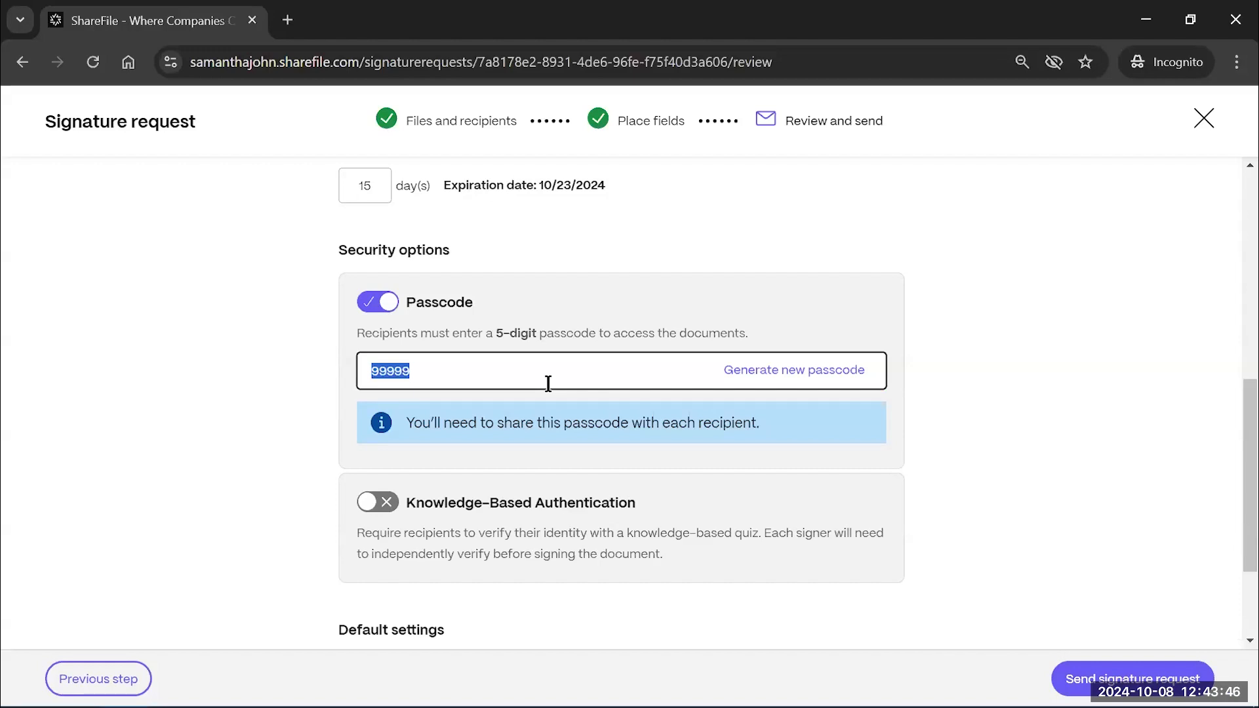
scroll(641, 369, "down", 1)
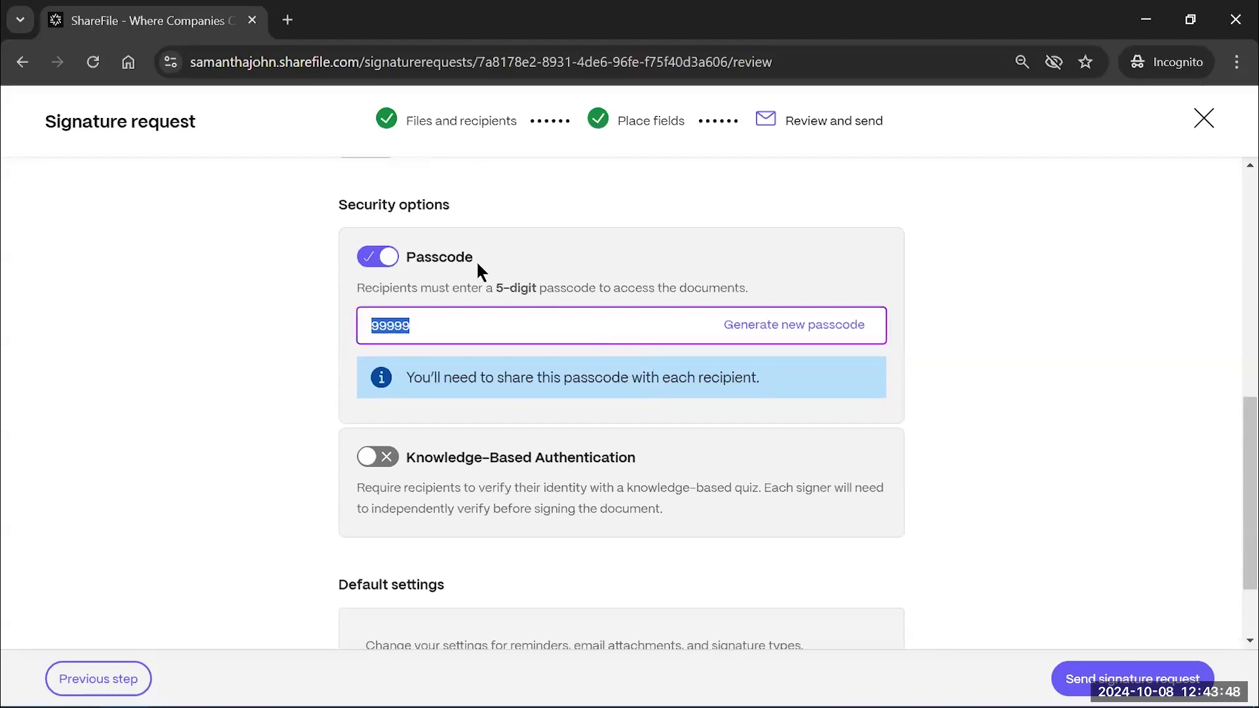
left_click(480, 327)
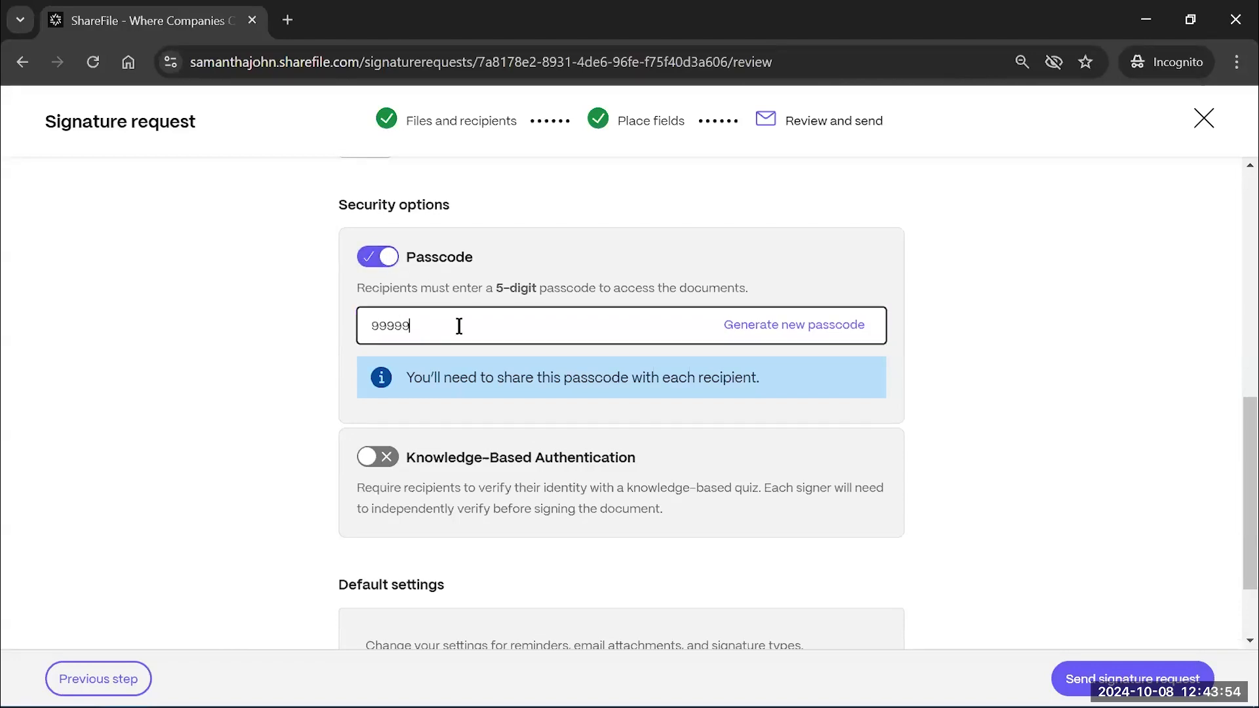
scroll(476, 369, "down", 1)
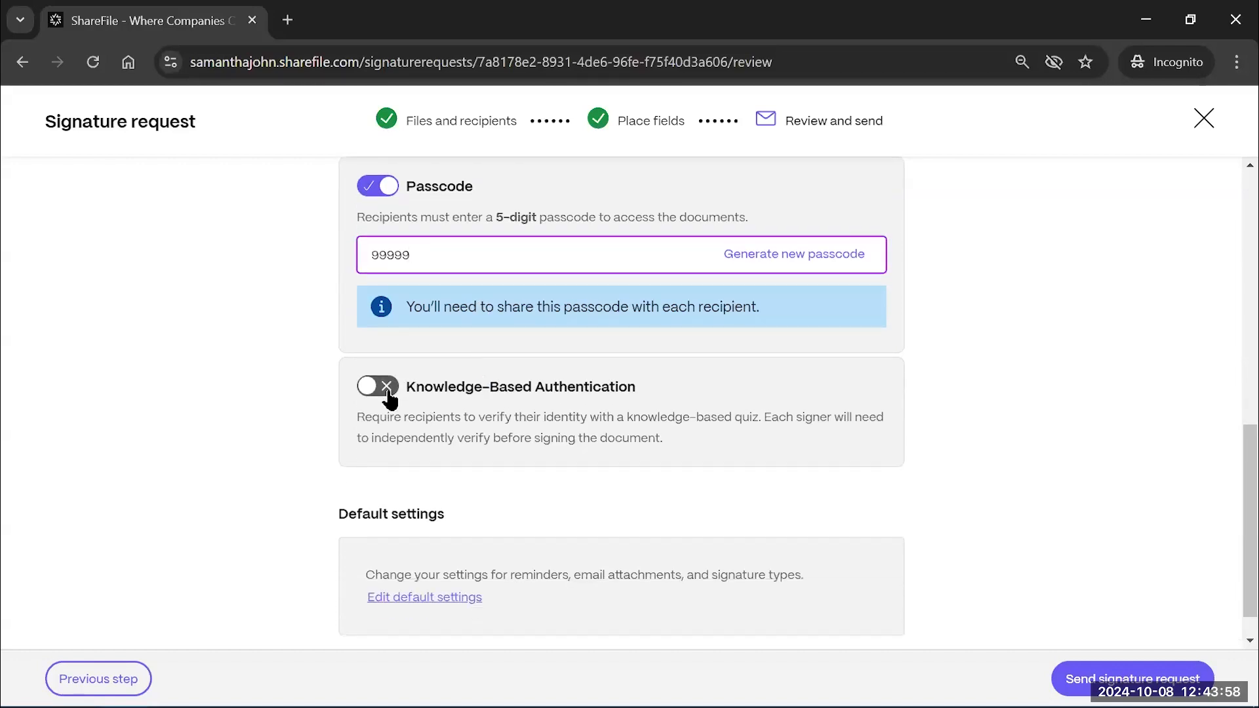
left_click(392, 387)
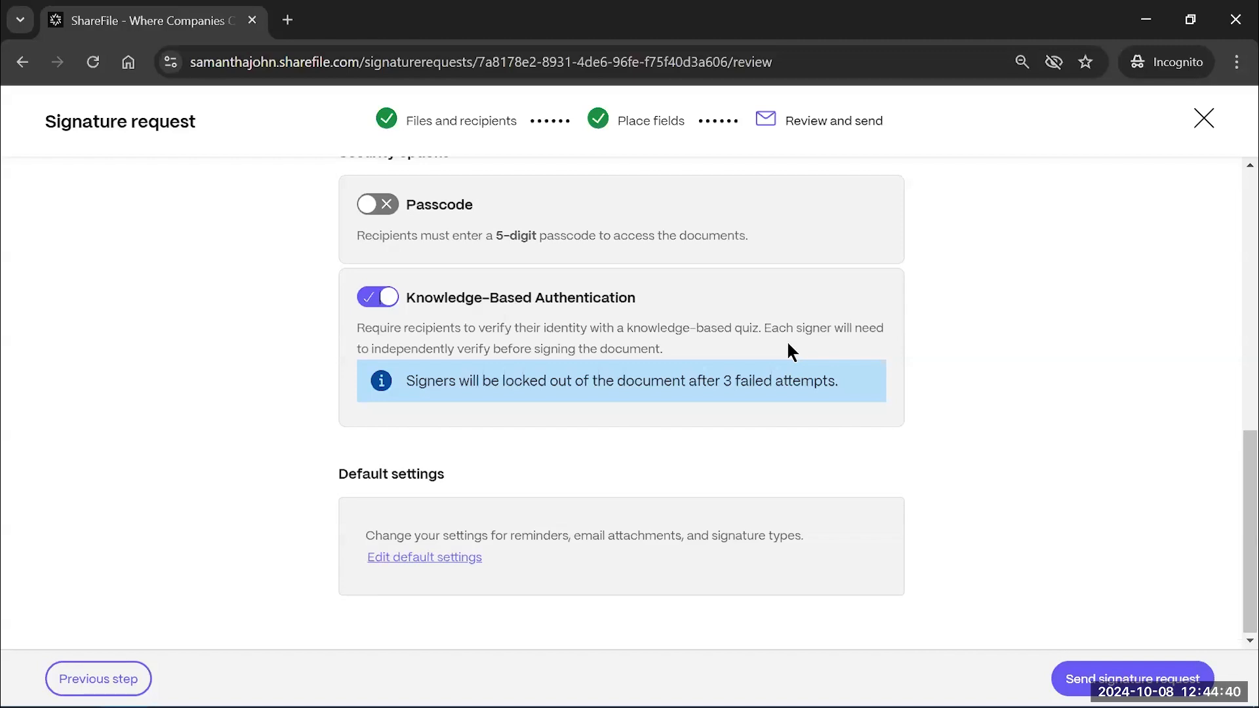
Switch Knowledge-Based Authentication back off, keeping Passcode off, in the Security options
scroll(788, 343, "up", 1)
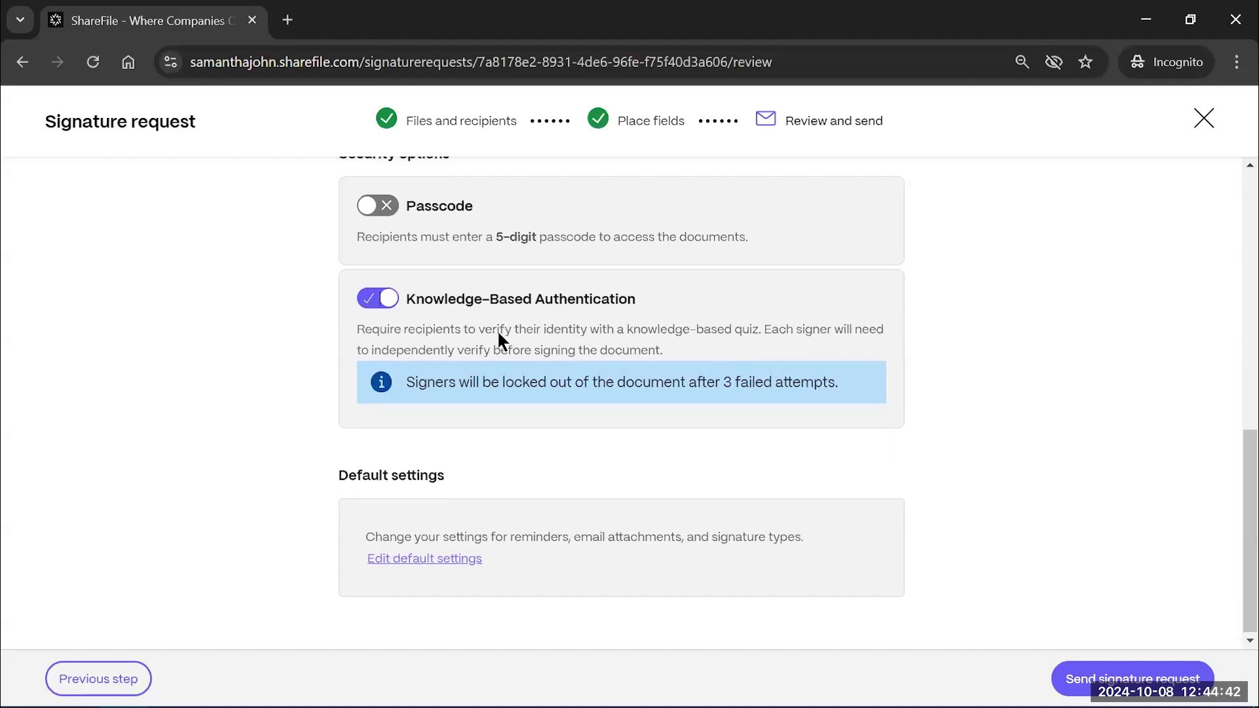
left_click(393, 299)
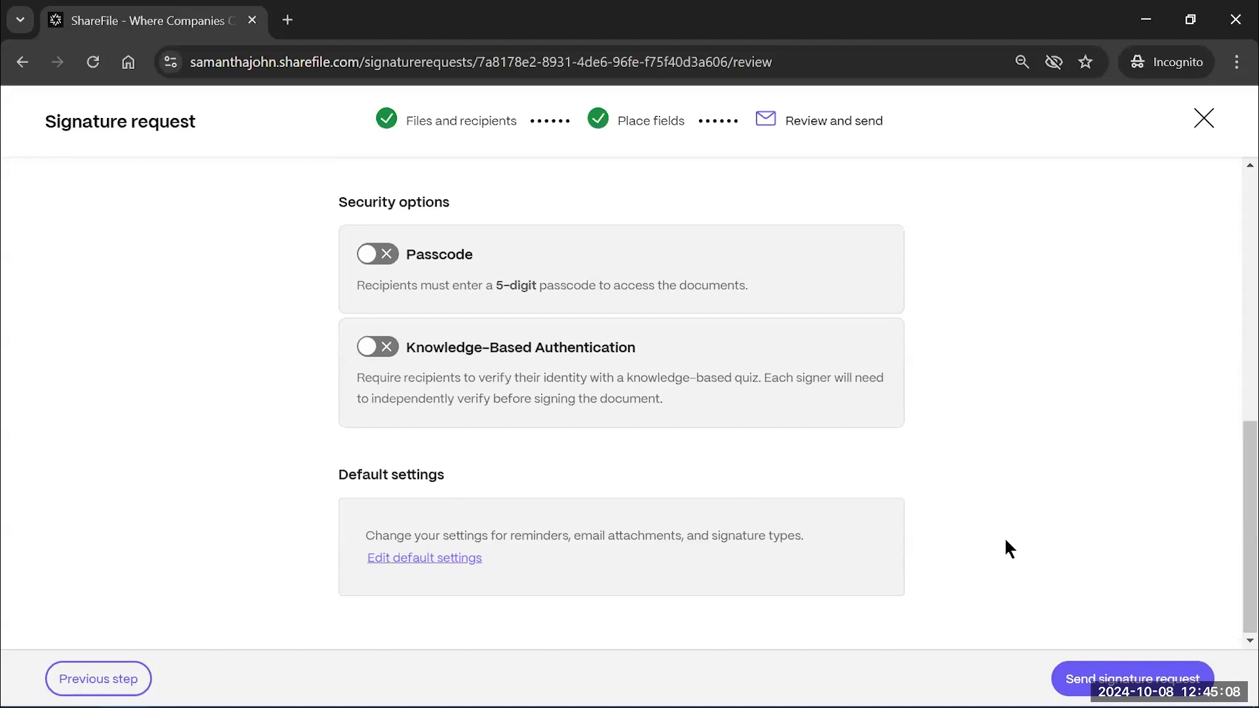
scroll(953, 396, "up", 10)
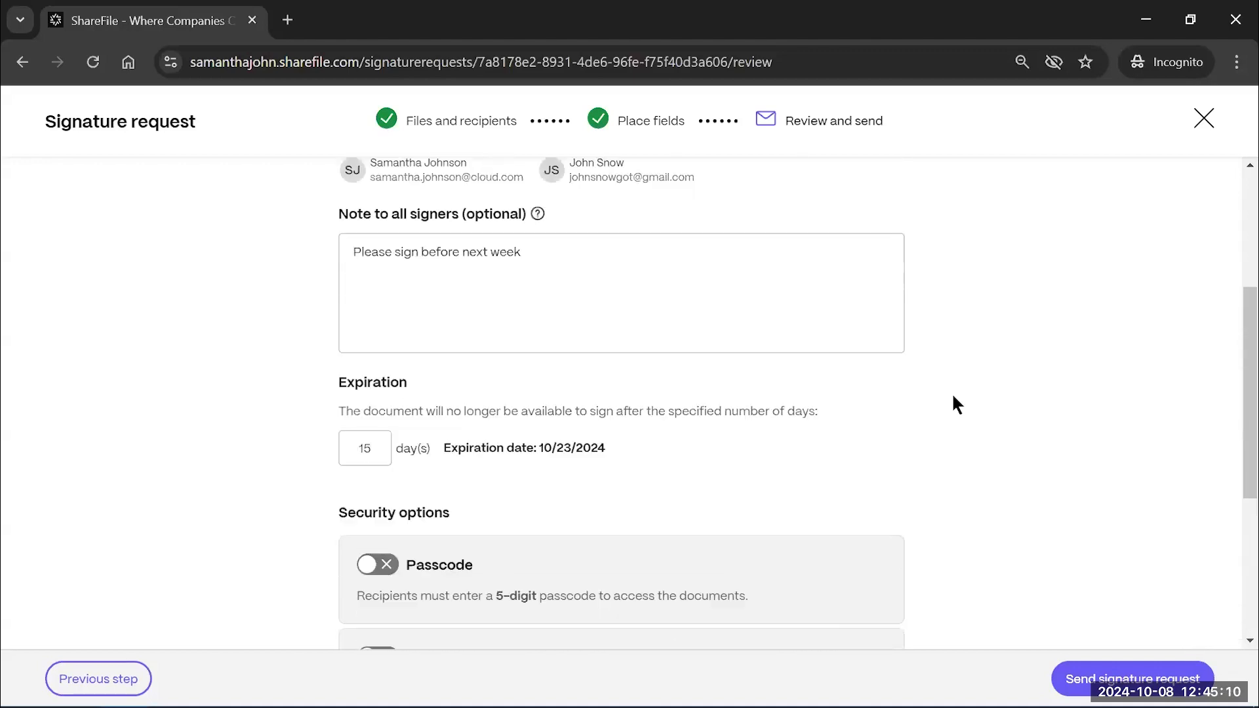
scroll(952, 396, "down", 10)
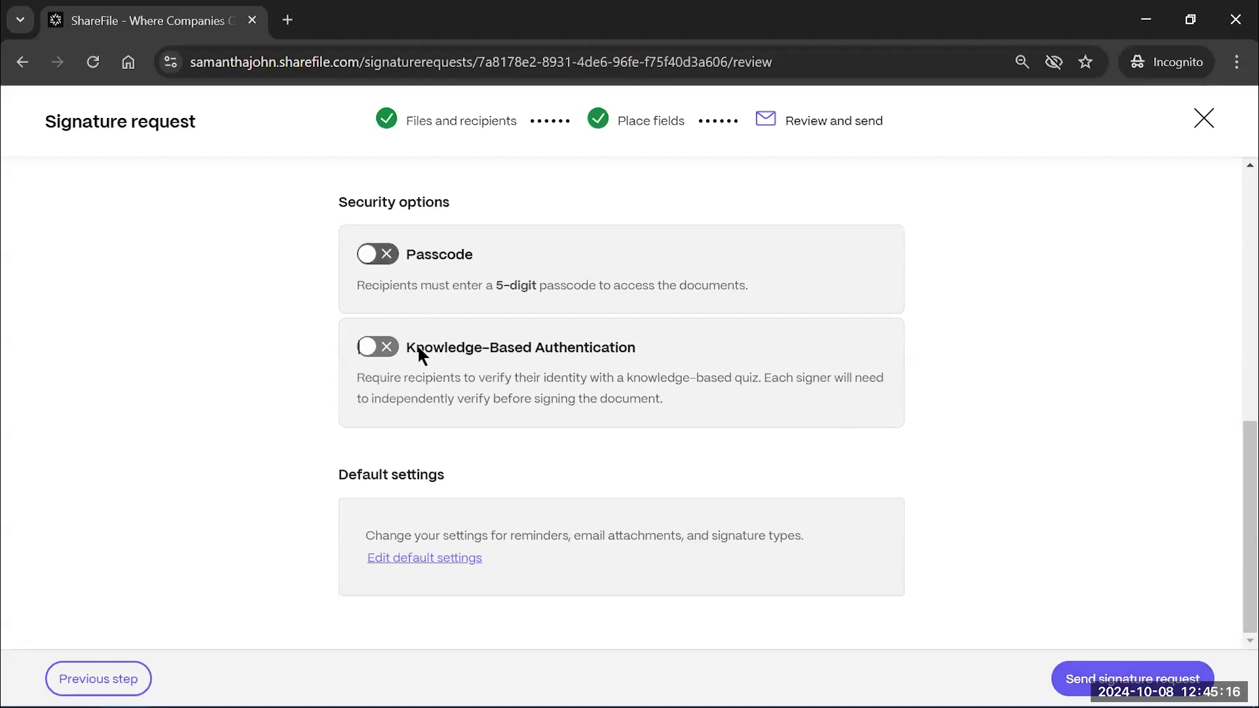
scroll(1015, 473, "up", 1)
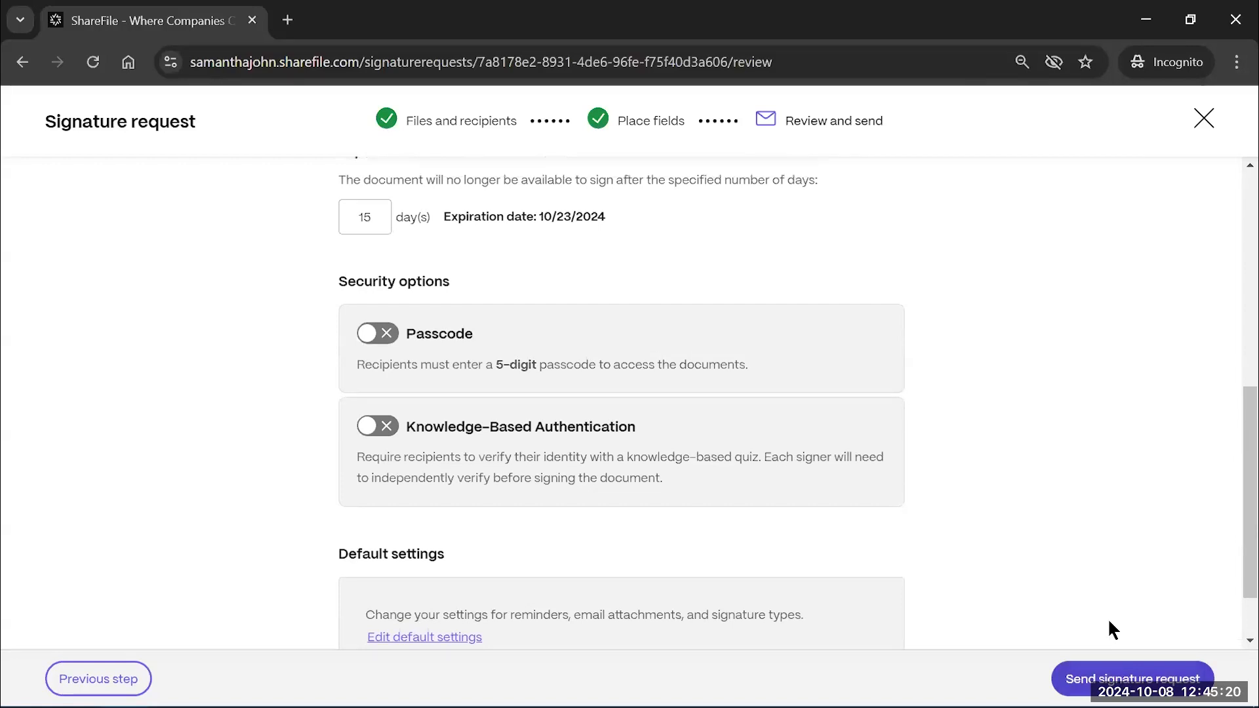
Send the Formal Property Offer Letter Signed request and start signing as the first signer
left_click(1144, 686)
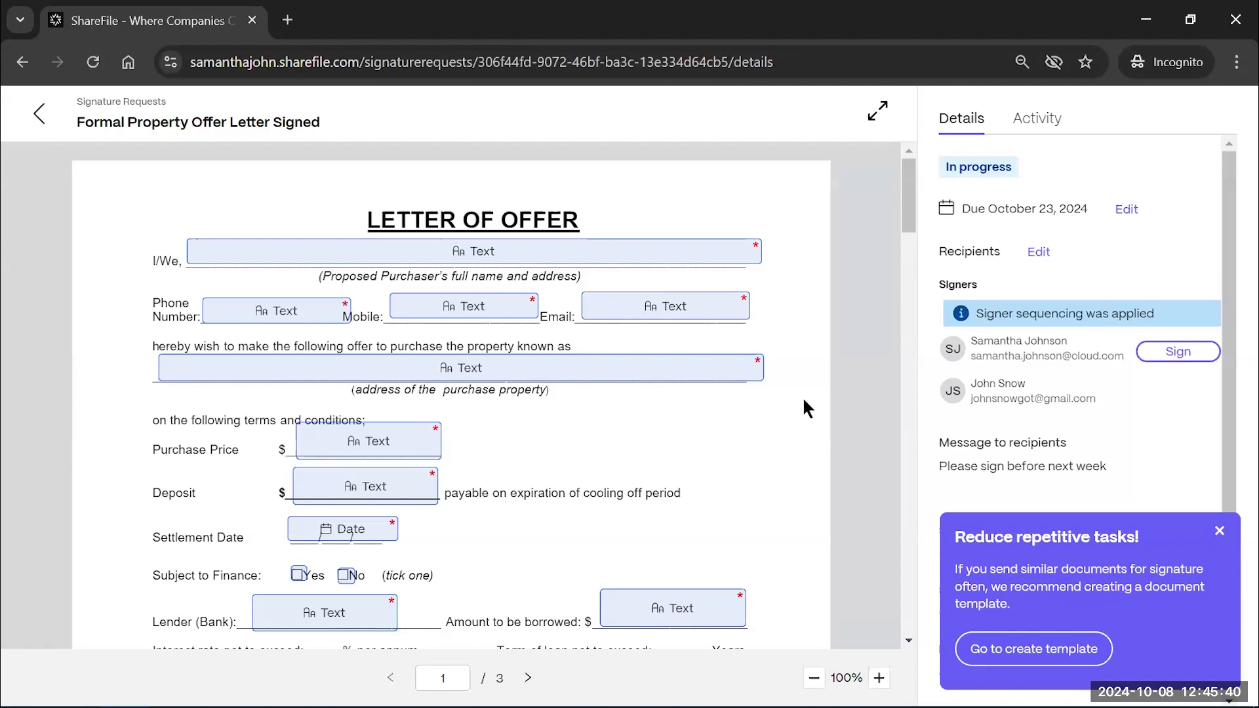
left_click(1166, 355)
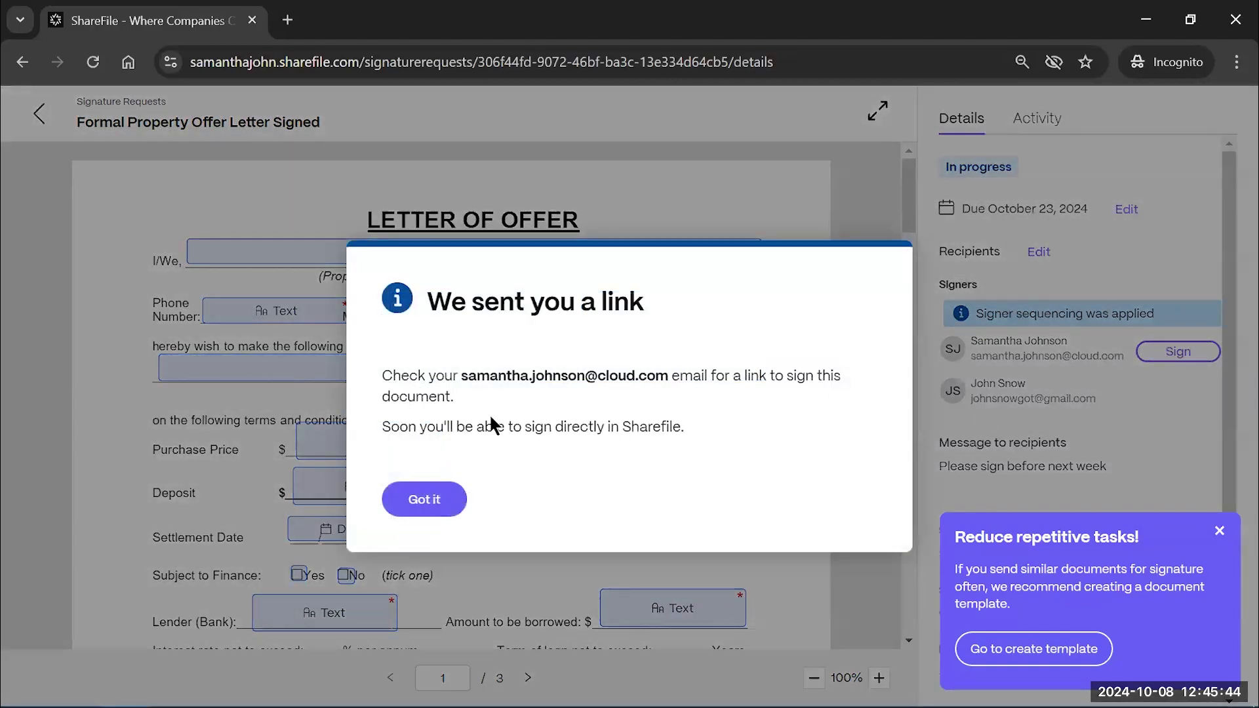
left_click(430, 501)
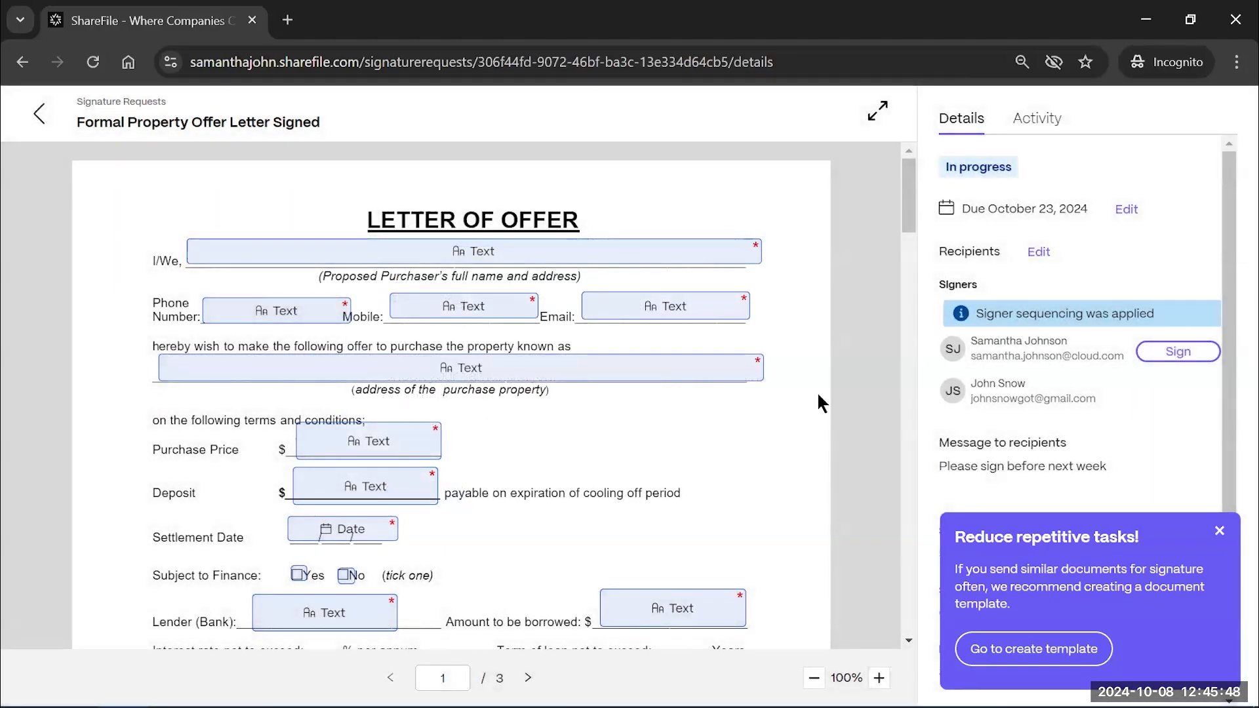
scroll(816, 390, "down", 10)
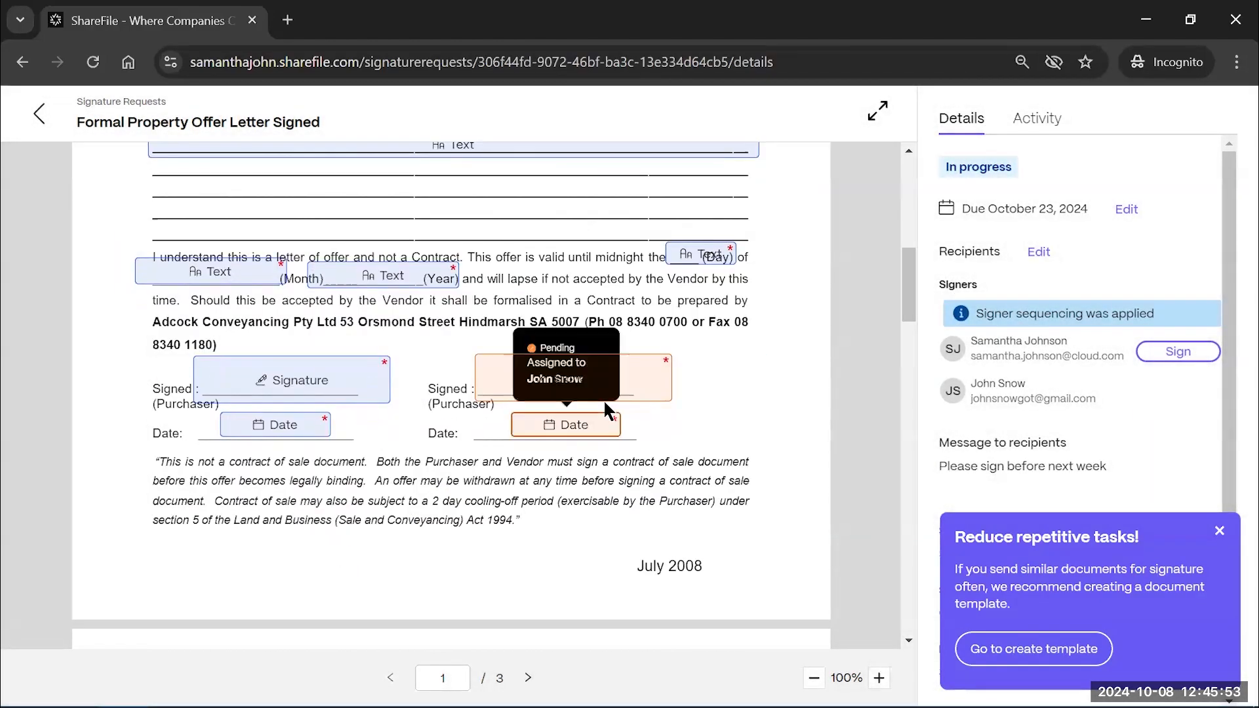
Request the signing link, then open the offer letter's signing page from the Gmail email
left_click(1193, 352)
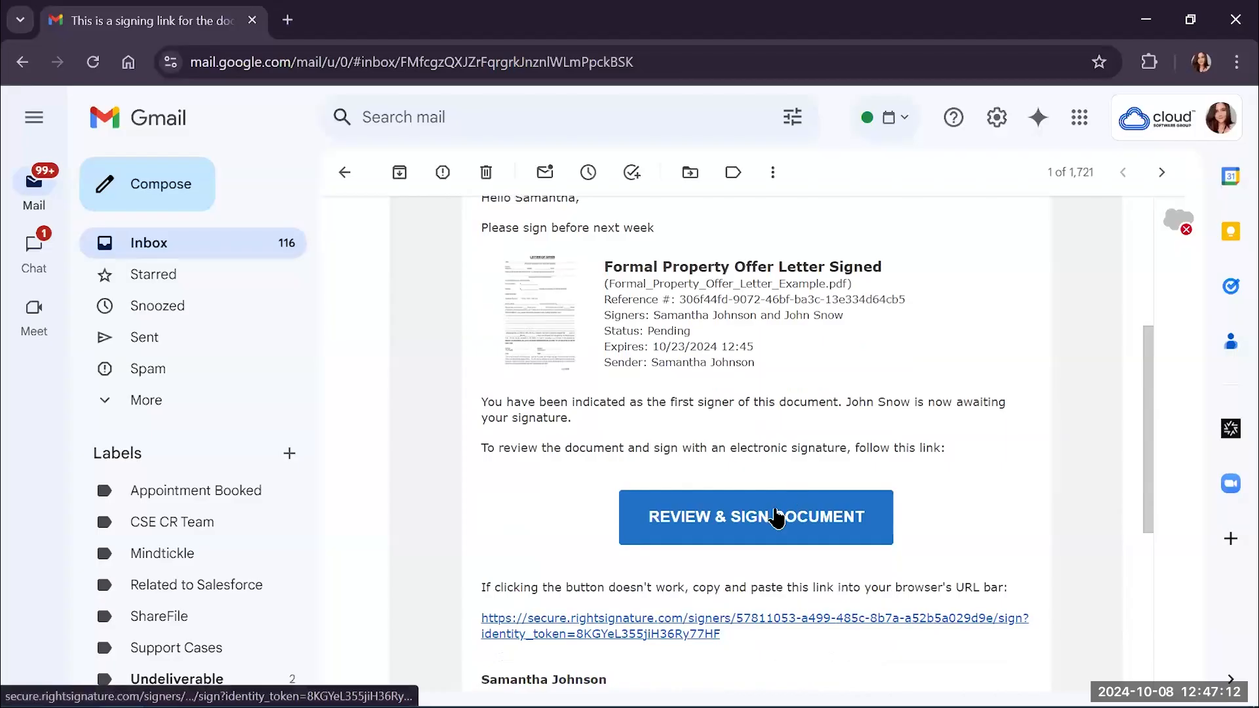
left_click(776, 517)
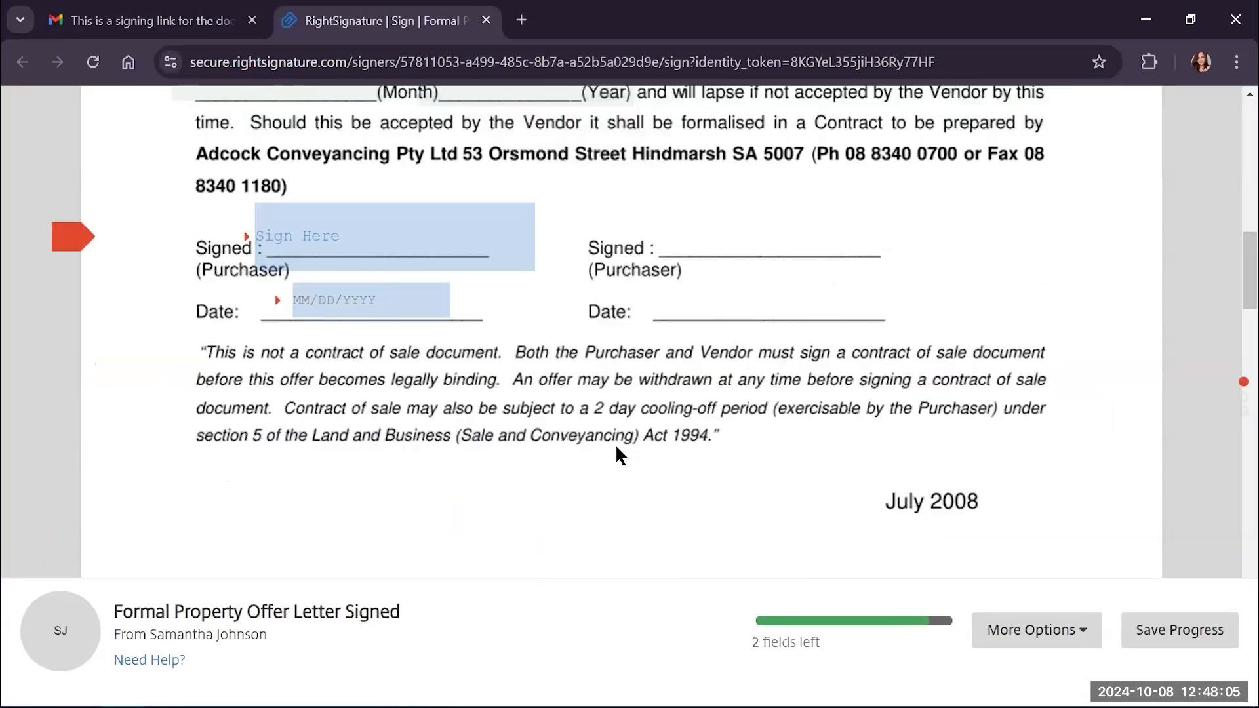
Apply a typed signature with the signer's name to the purchaser signature field
left_click(352, 214)
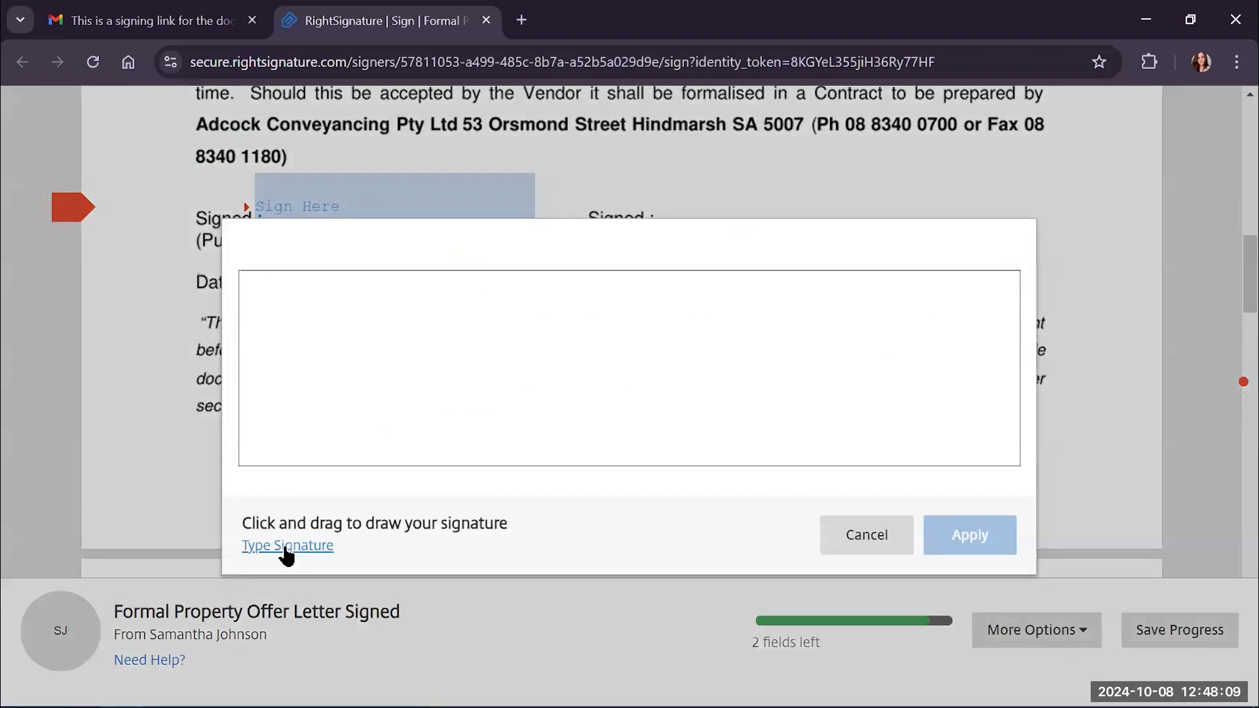
left_click(286, 549)
type("Saman")
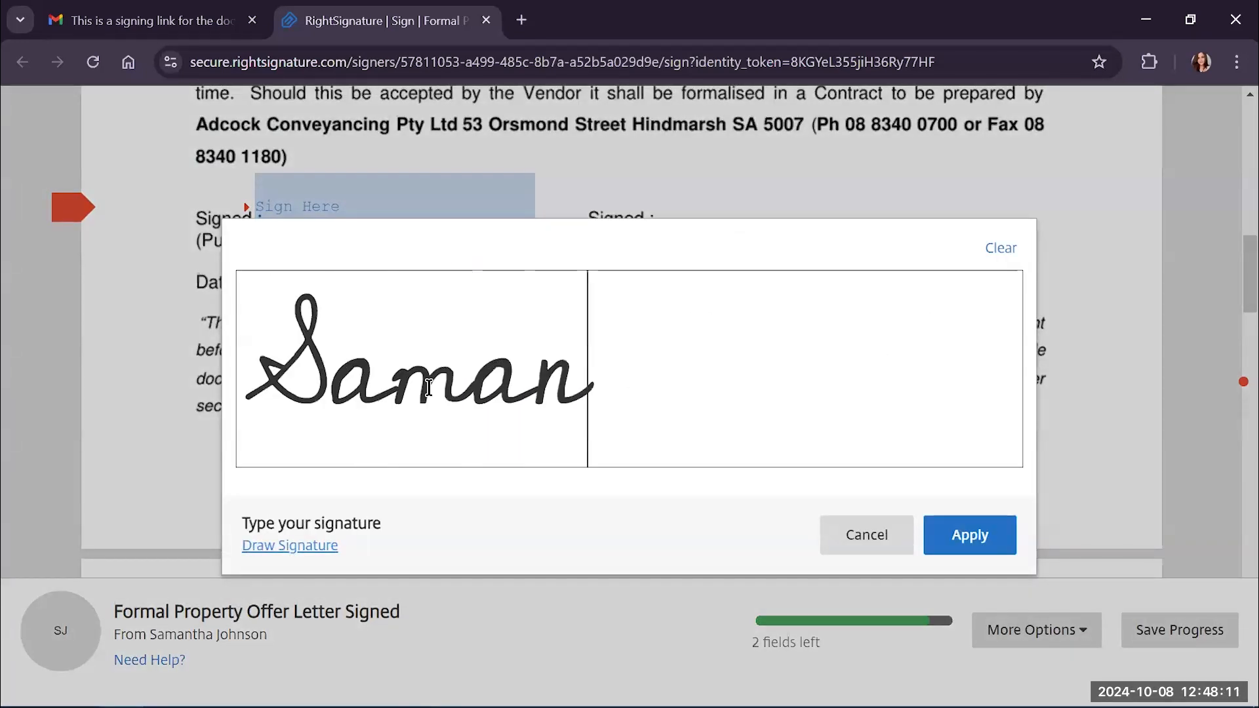
type("tha j")
key("BackSpace")
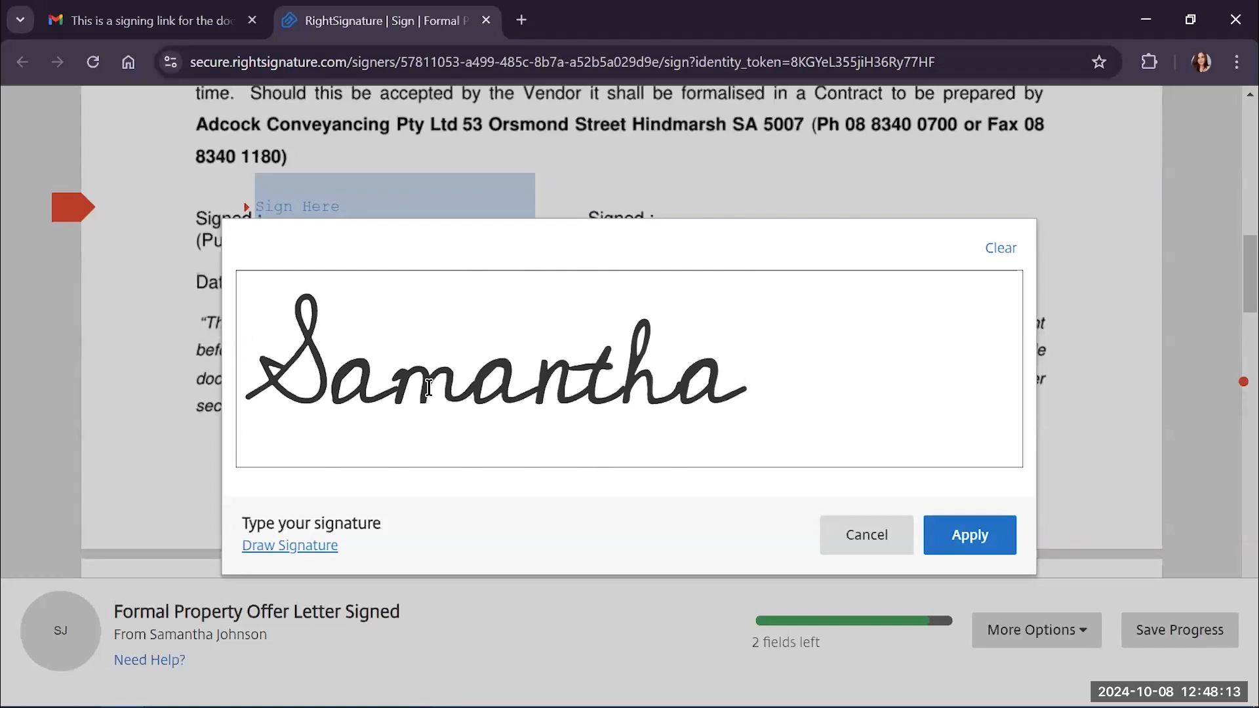
type("J")
left_click(955, 548)
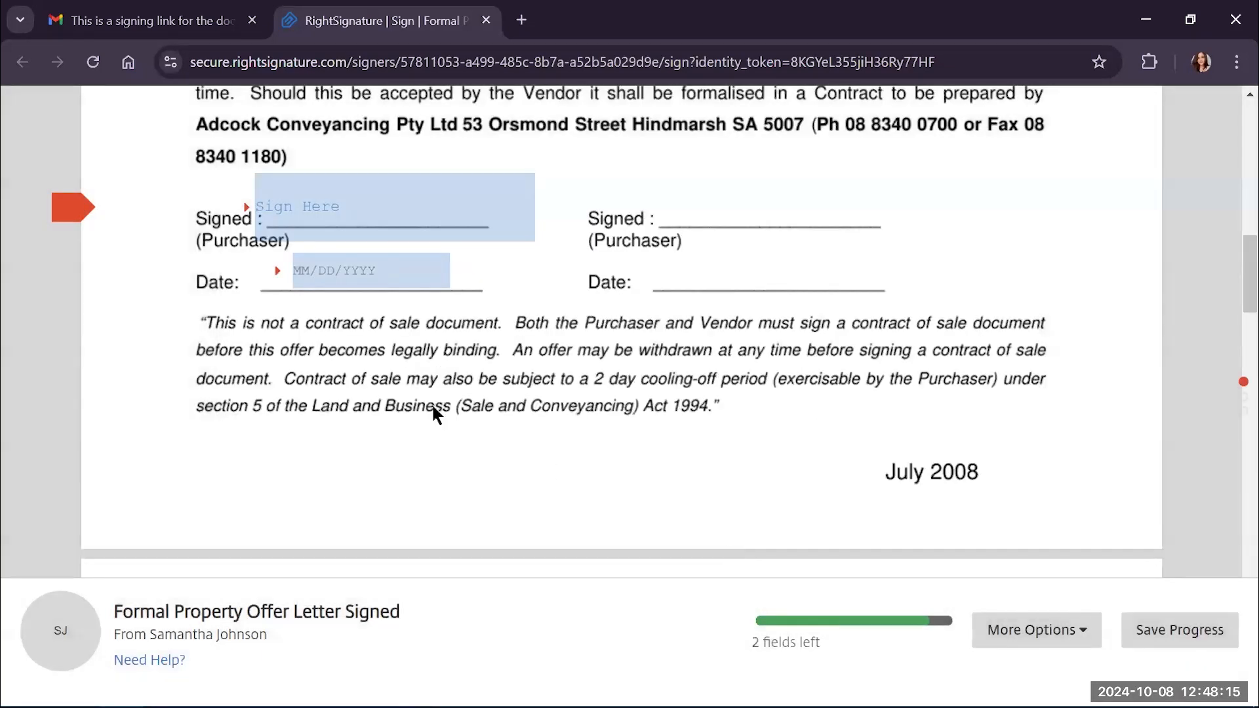
Set the signing date to 10/08/2024 and submit the signature, agreeing to the terms
left_click(329, 269)
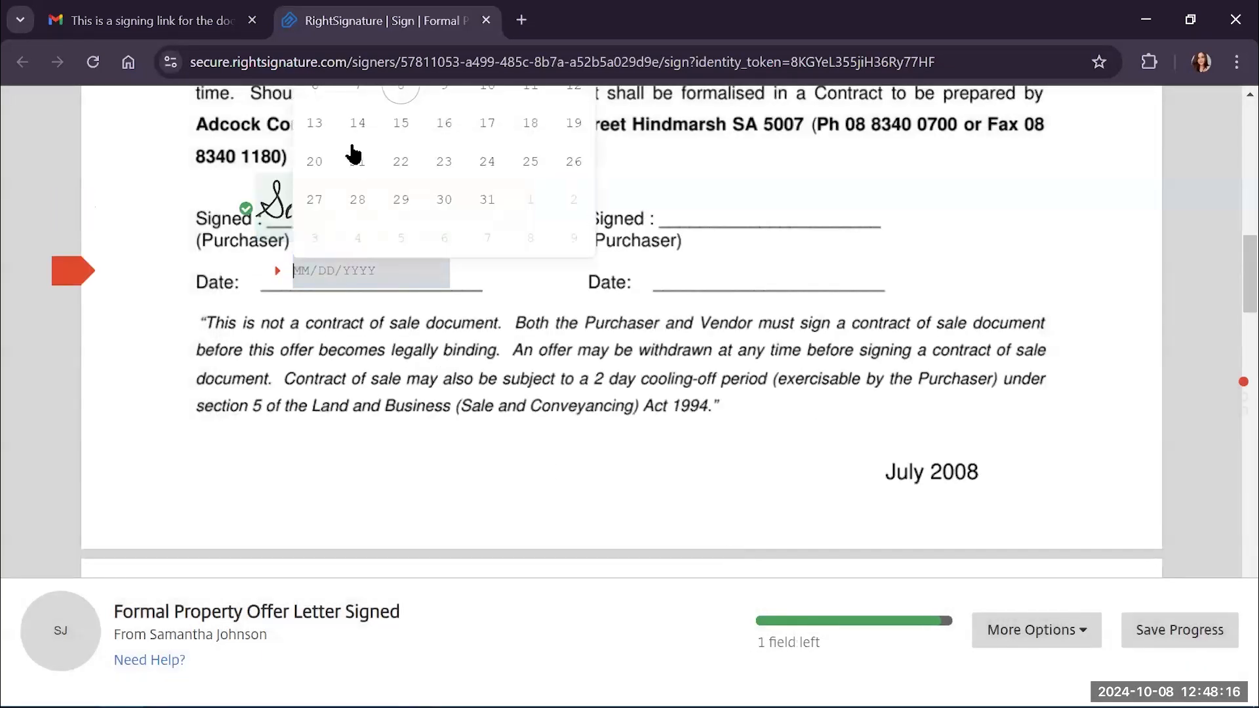
left_click(398, 95)
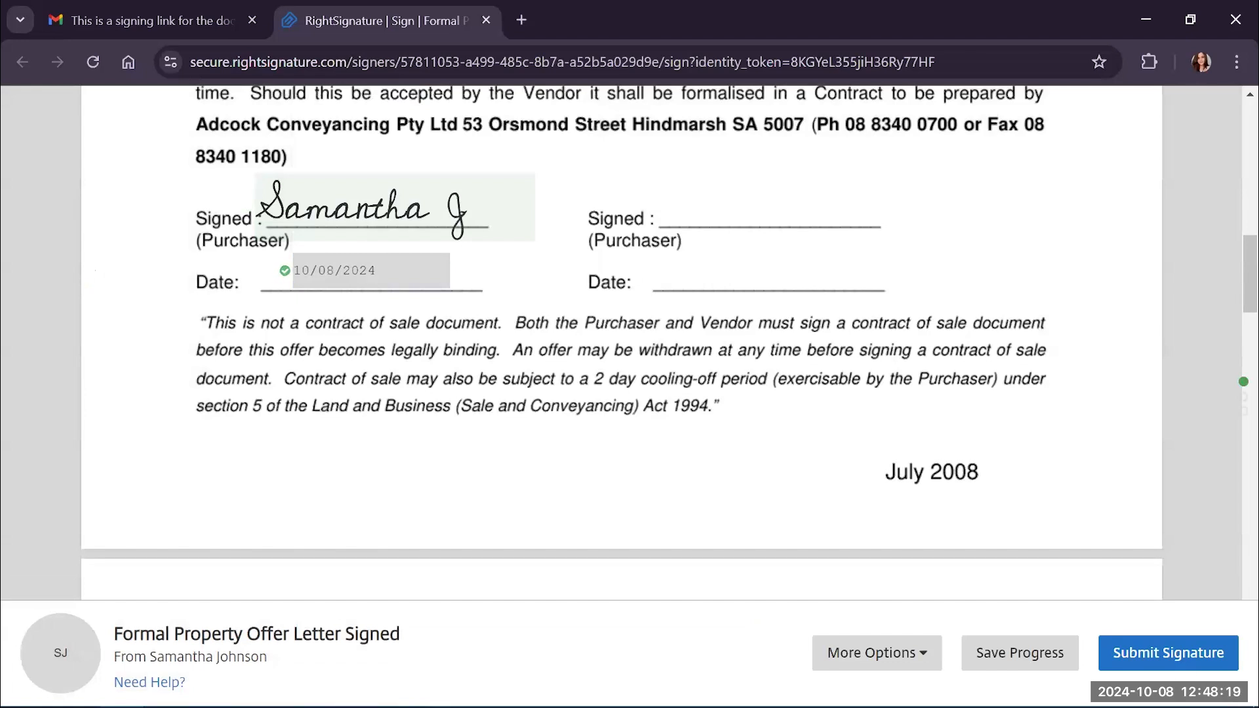
left_click(1157, 660)
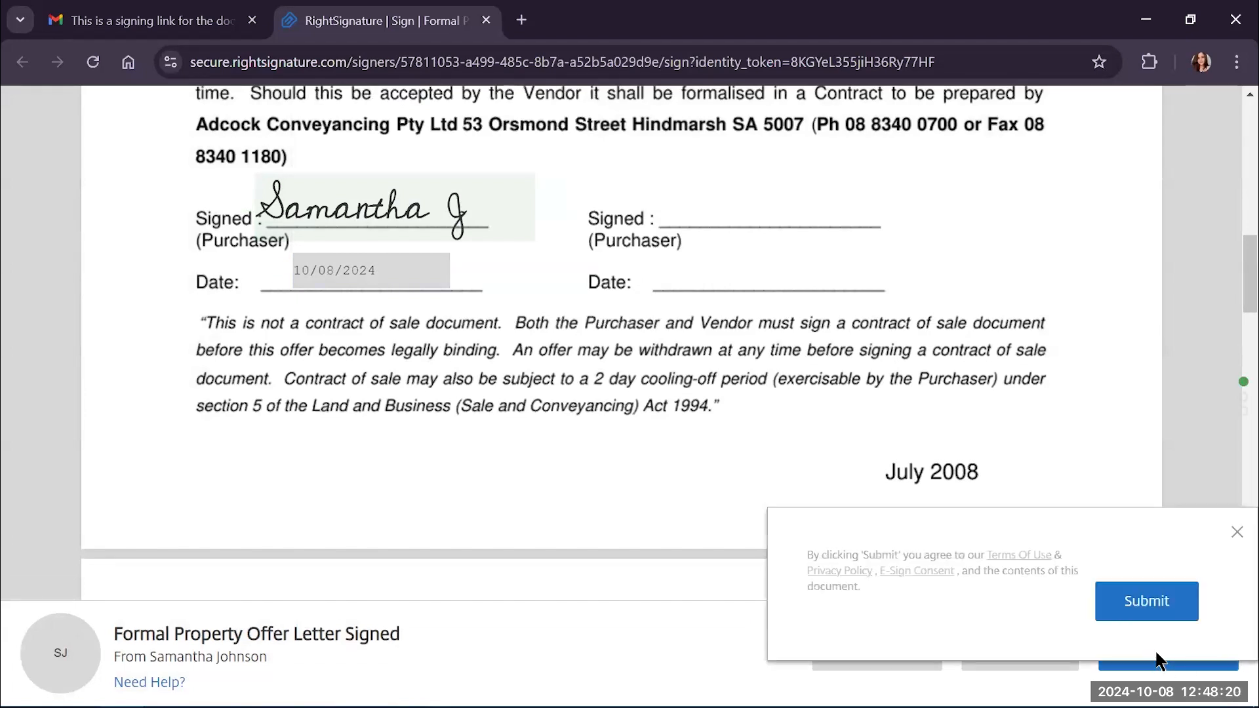
left_click(1130, 602)
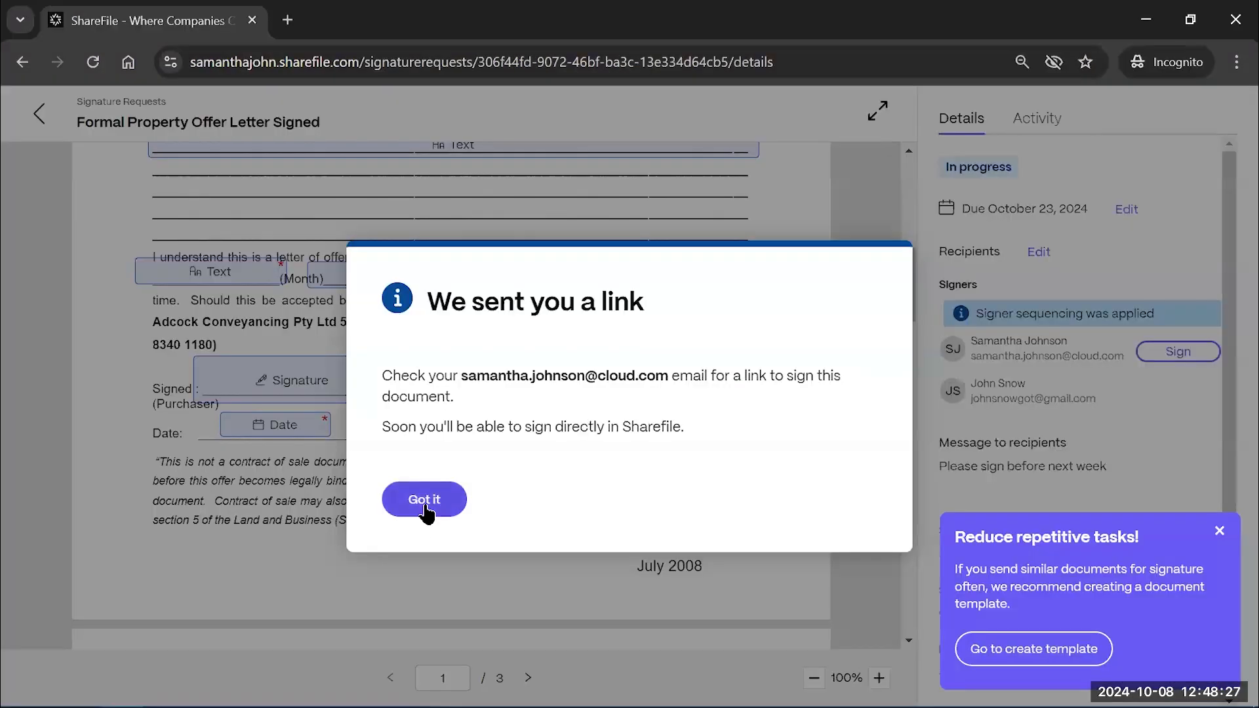
left_click(427, 509)
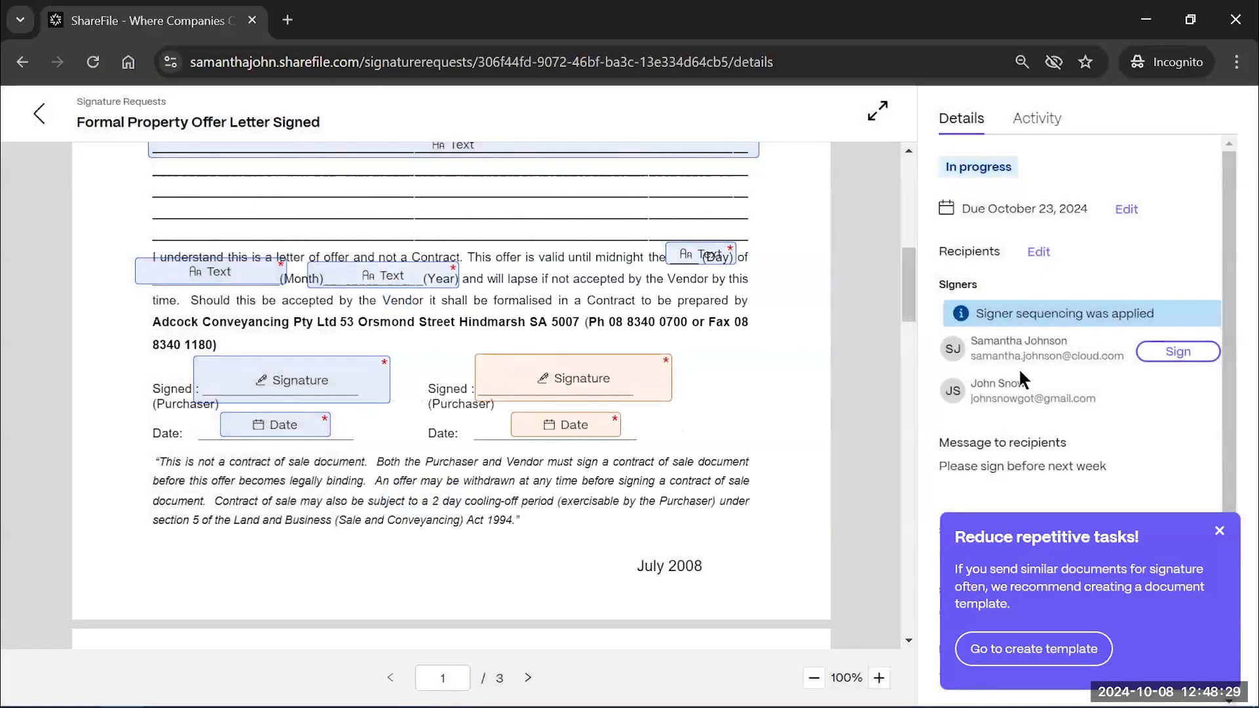
Refresh to confirm the first signature, remind the second signer, and open Templates
left_click(93, 61)
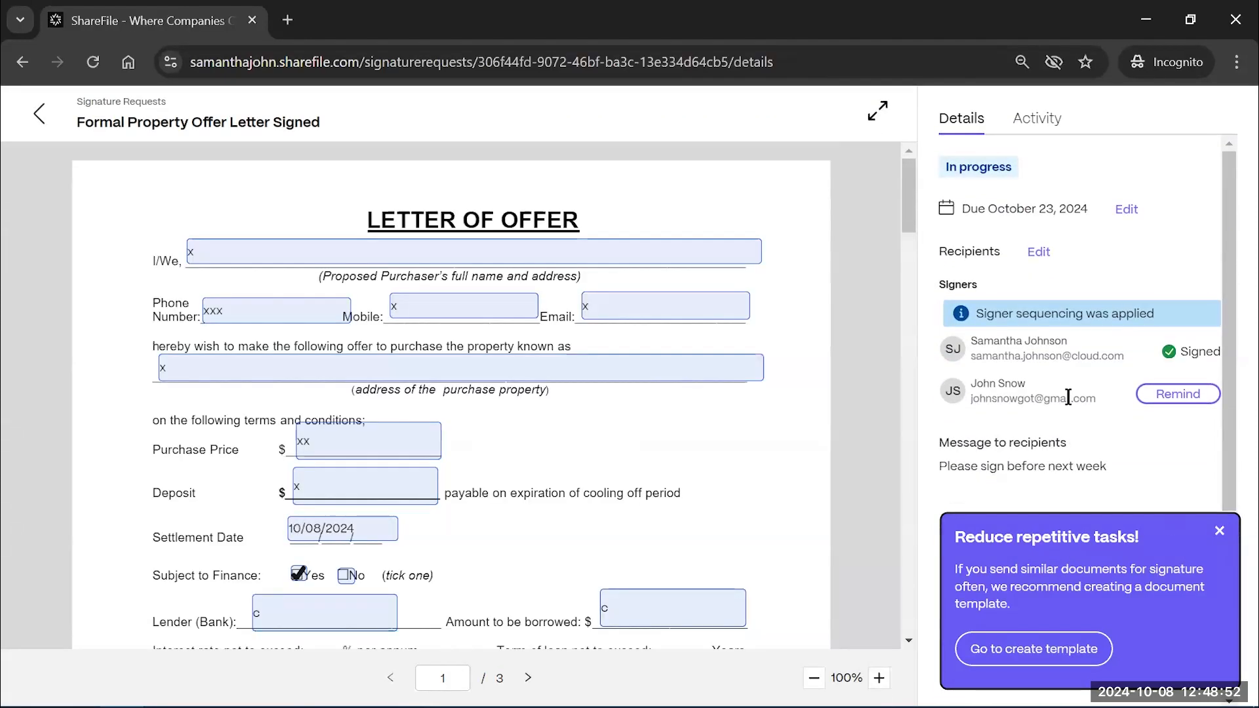
left_click(1175, 397)
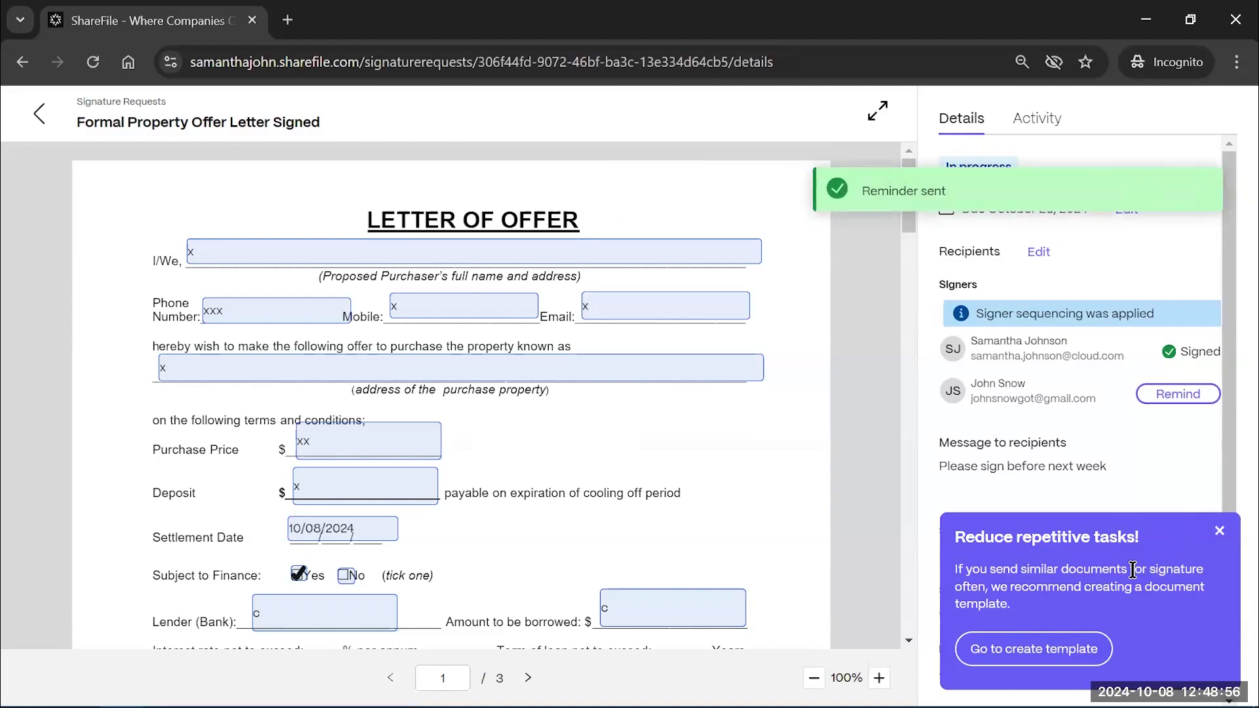
left_click(1047, 666)
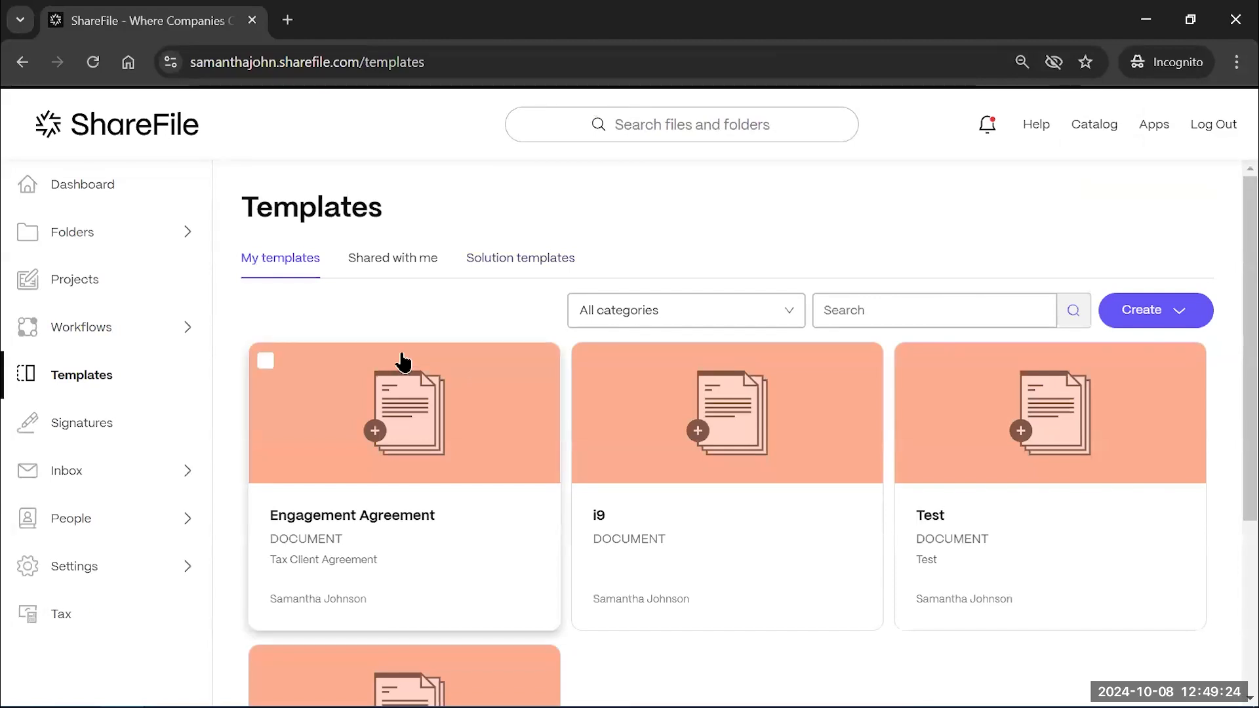
left_click(1159, 315)
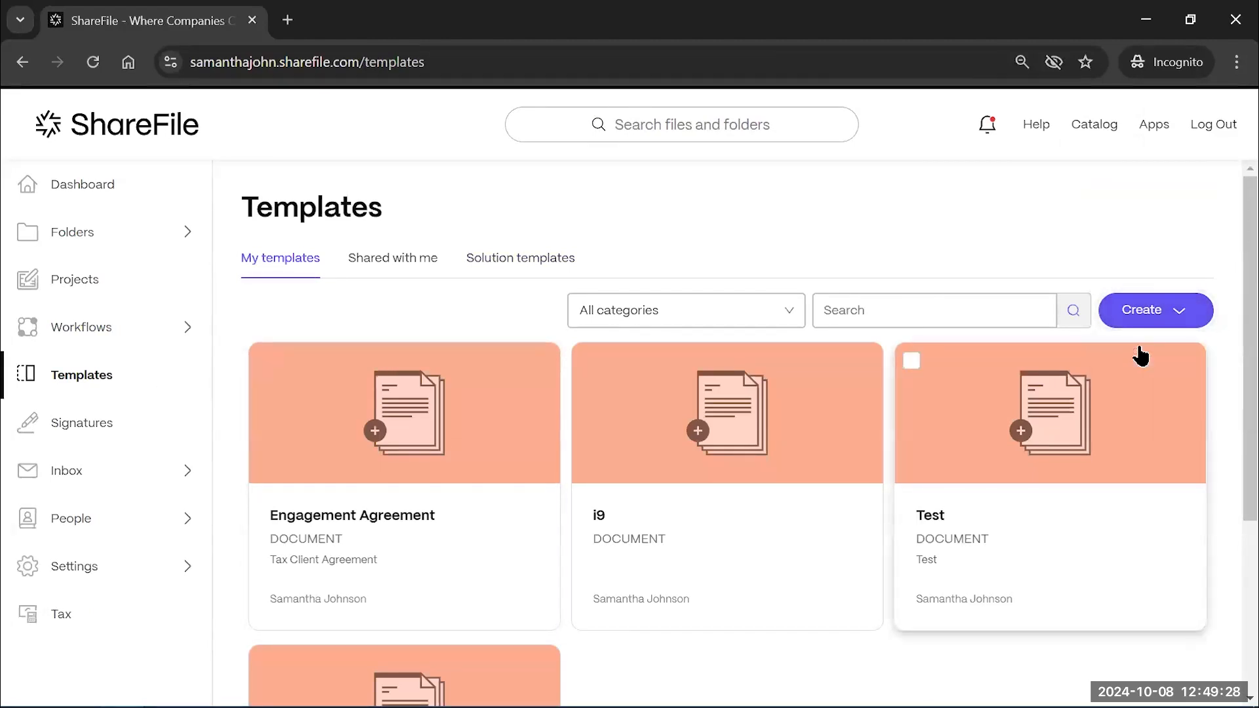
Go to People > Manage Users Home and open the Create Client form
mouse_move(1154, 305)
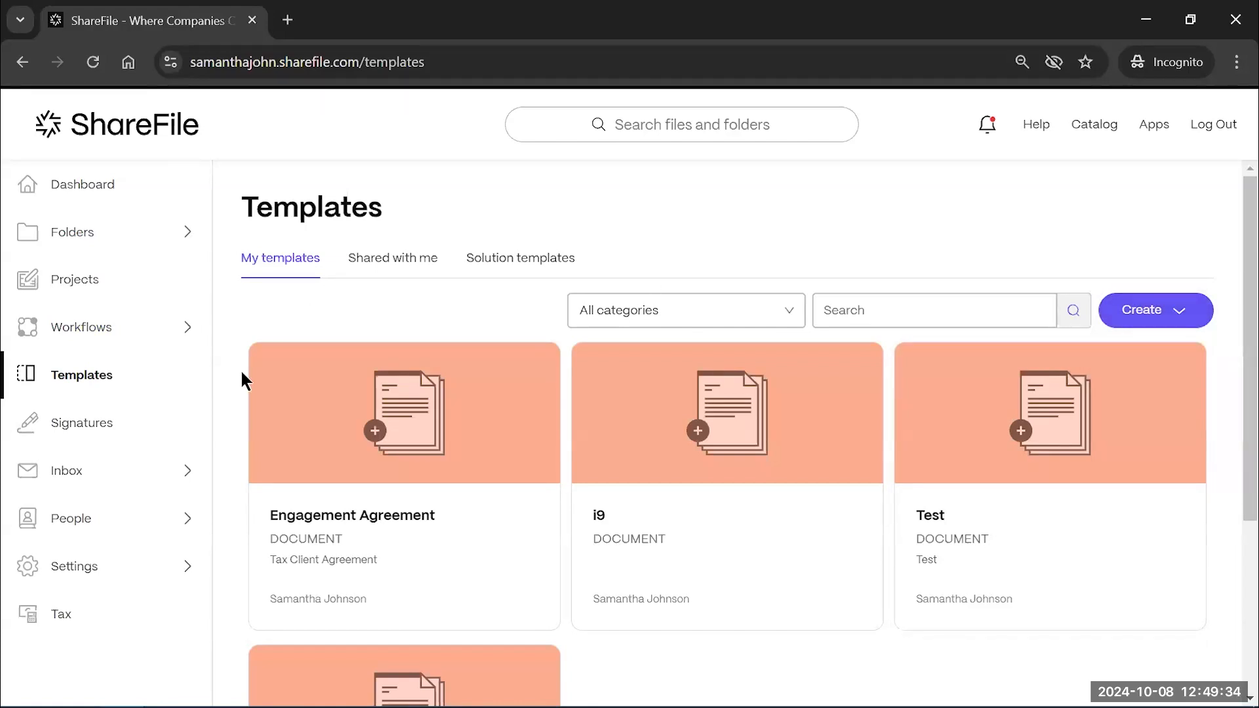
scroll(241, 373, "down", 1)
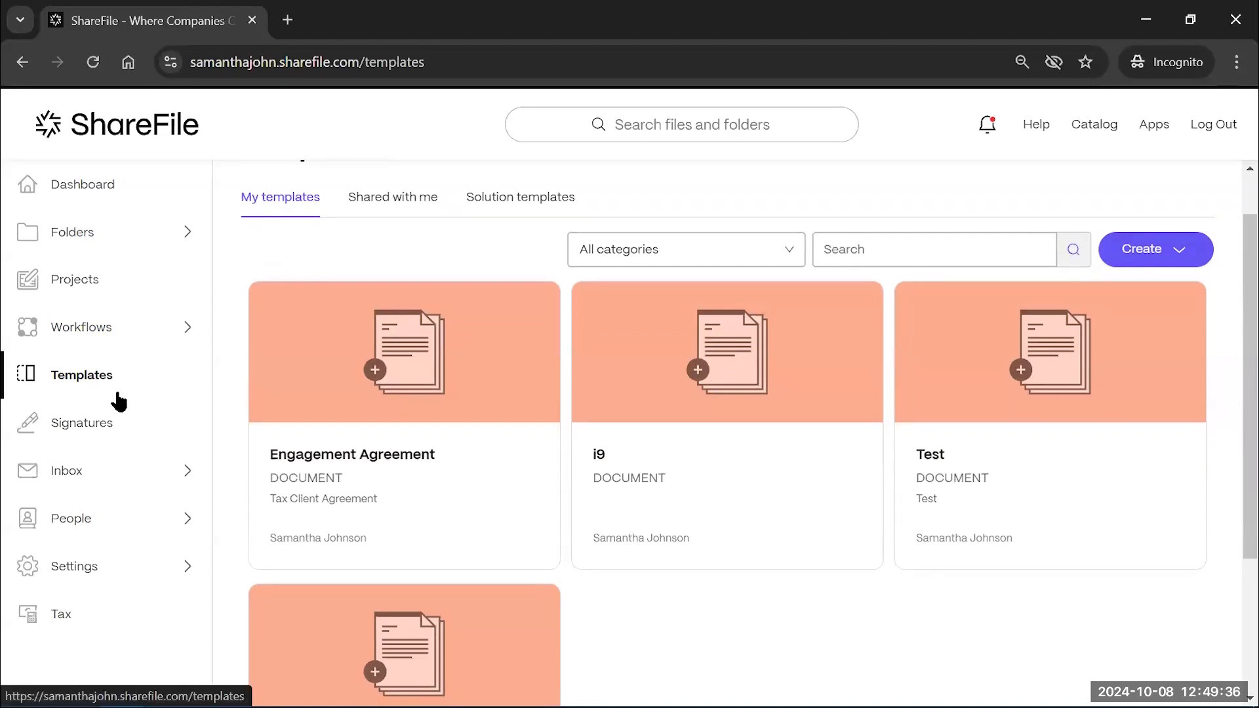
left_click(171, 519)
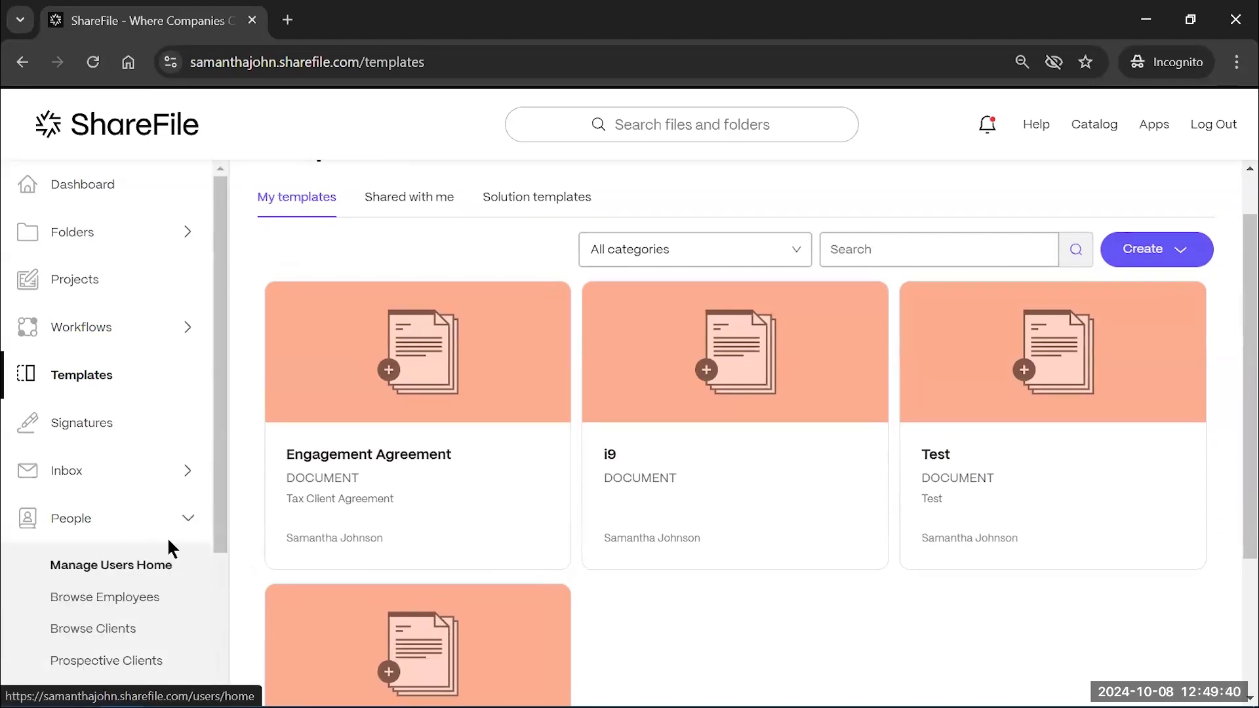
scroll(209, 582, "down", 1)
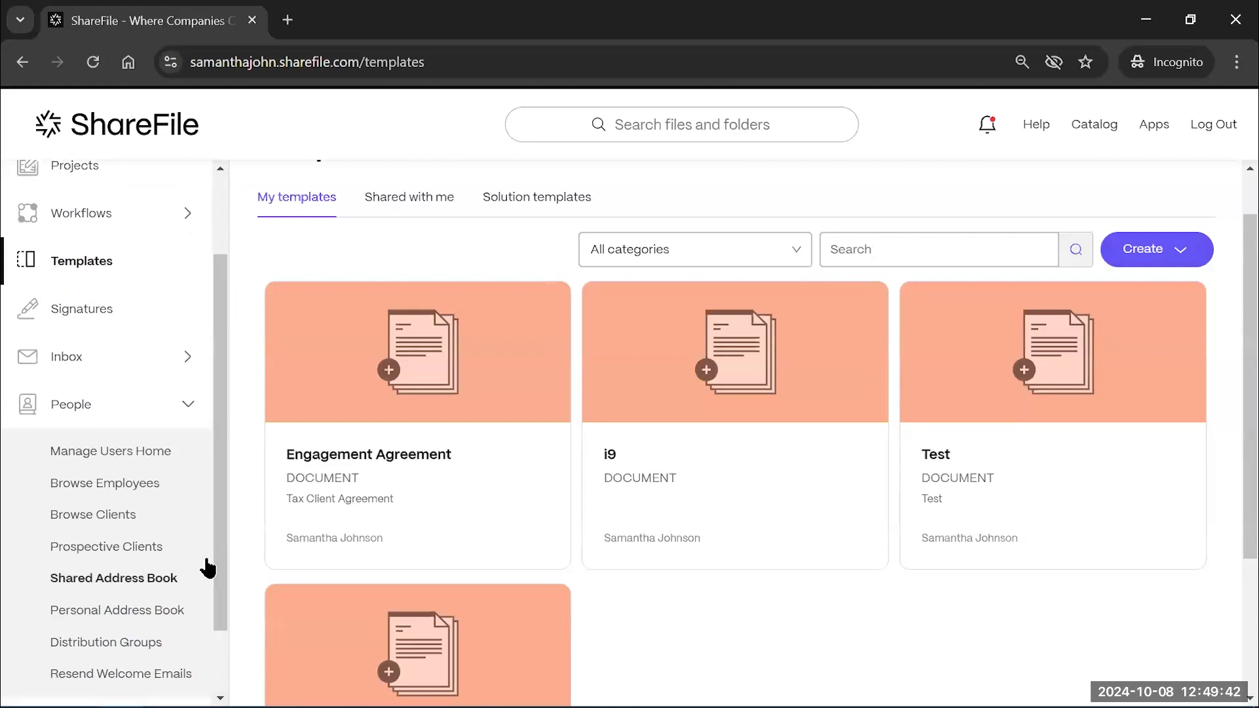
left_click(112, 451)
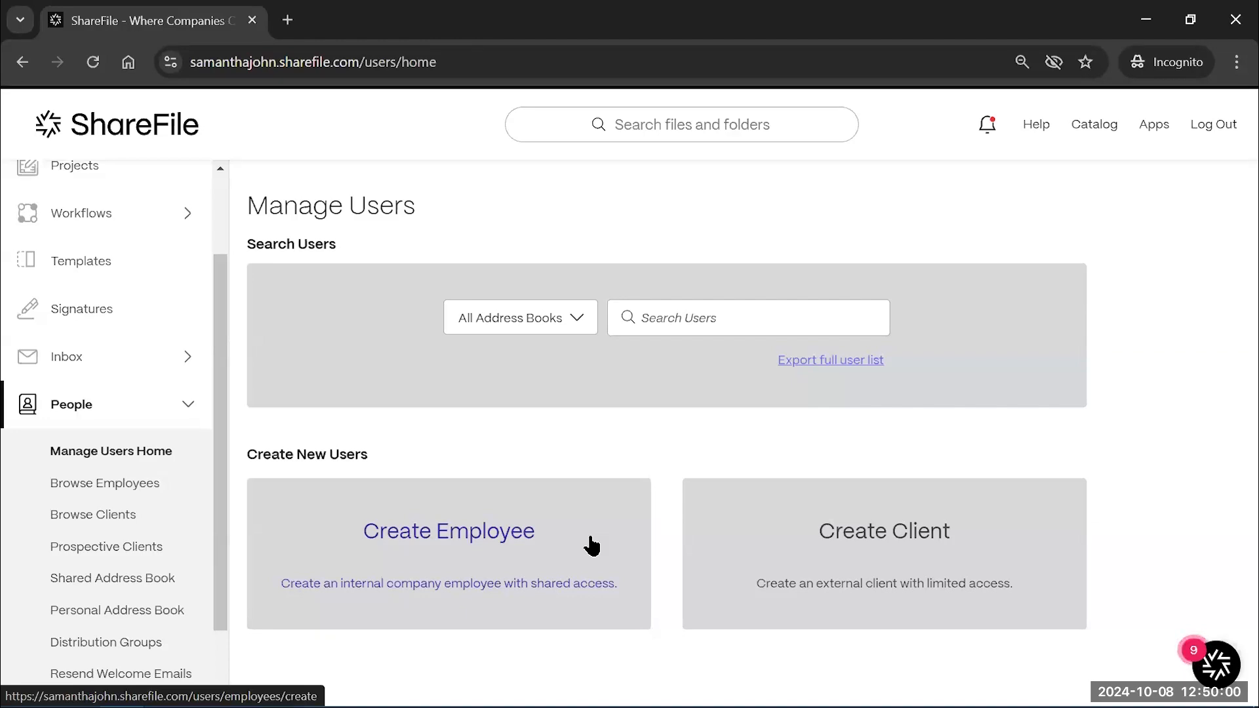
left_click(837, 571)
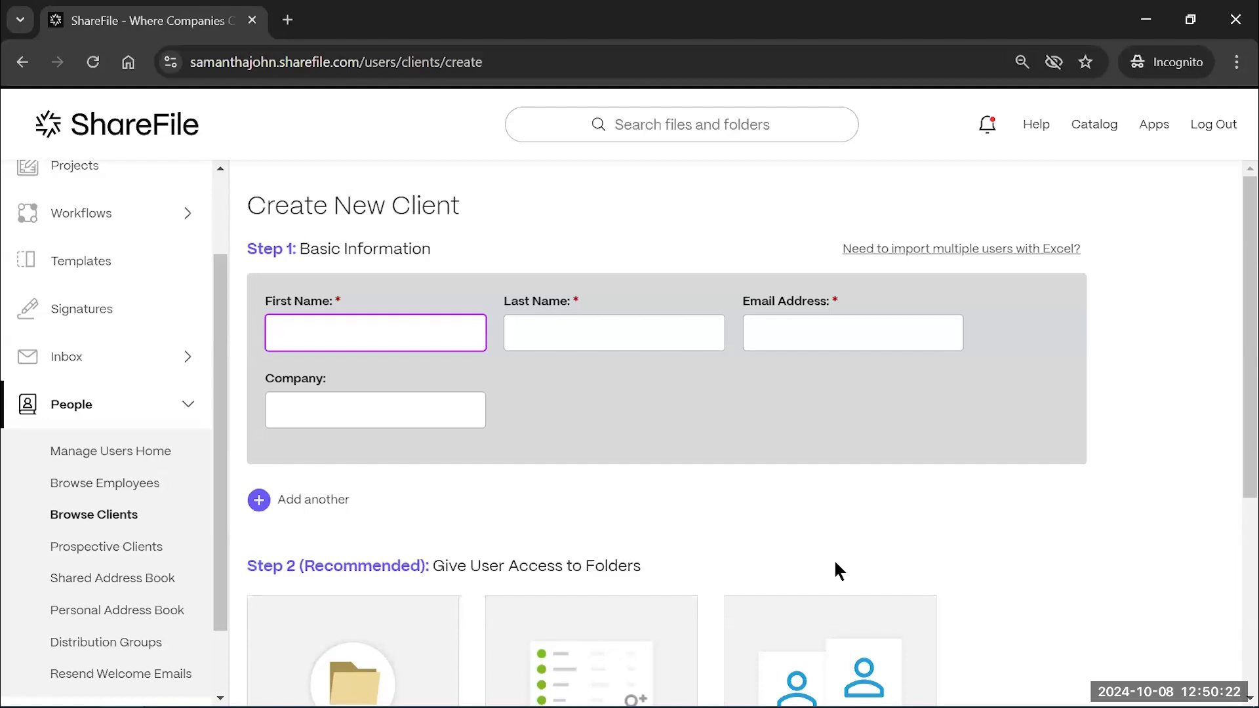
scroll(837, 570, "down", 1)
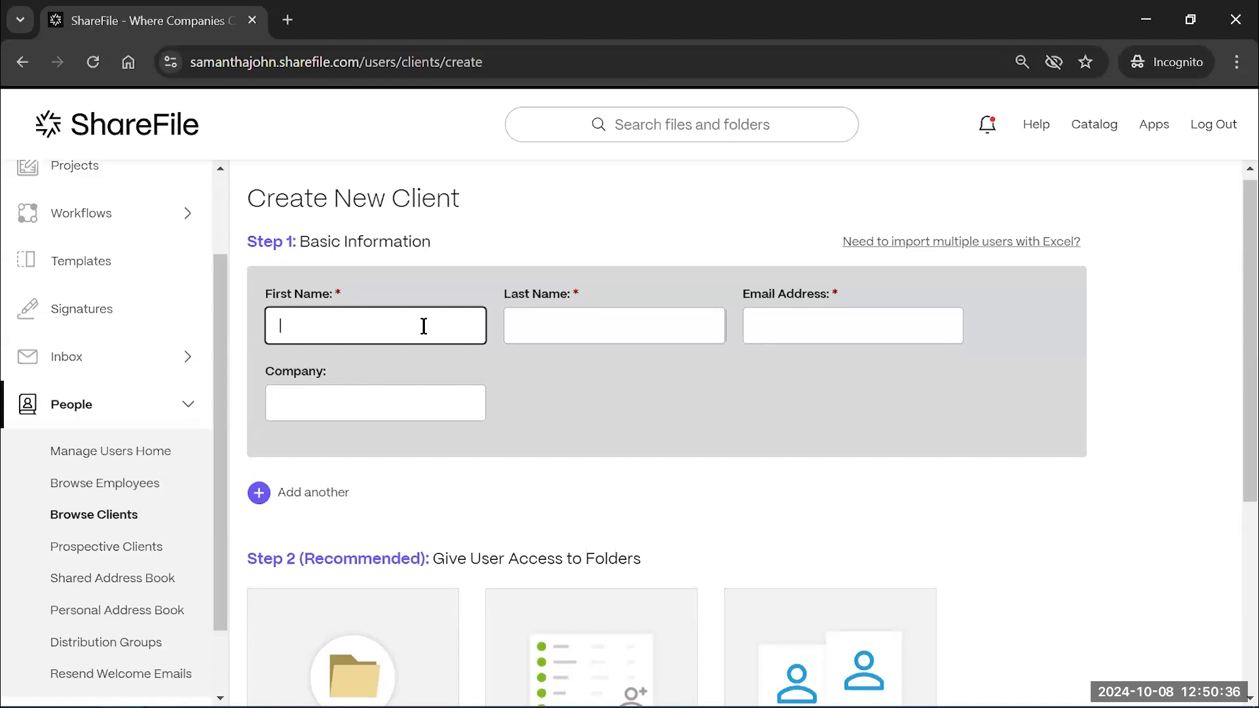
Enter the client's first name, last name, e-mail address, and company The Wall
type("John")
key("Tab")
type("Snow")
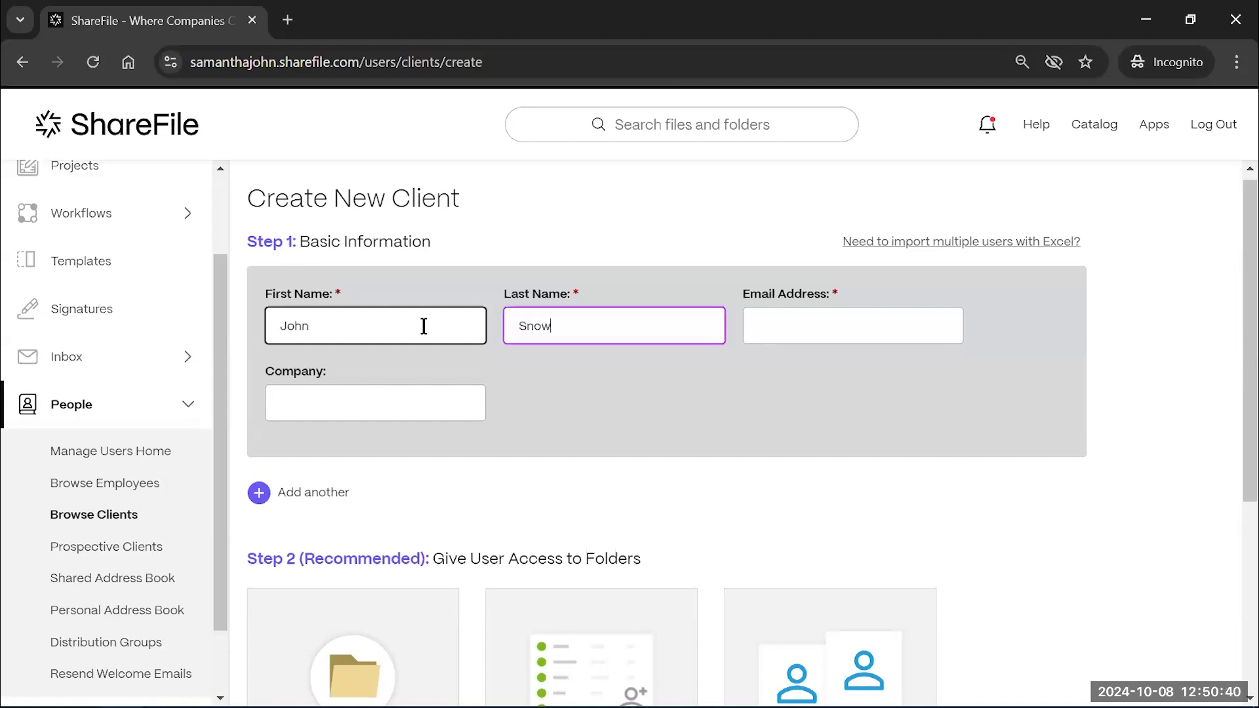
left_click(746, 333)
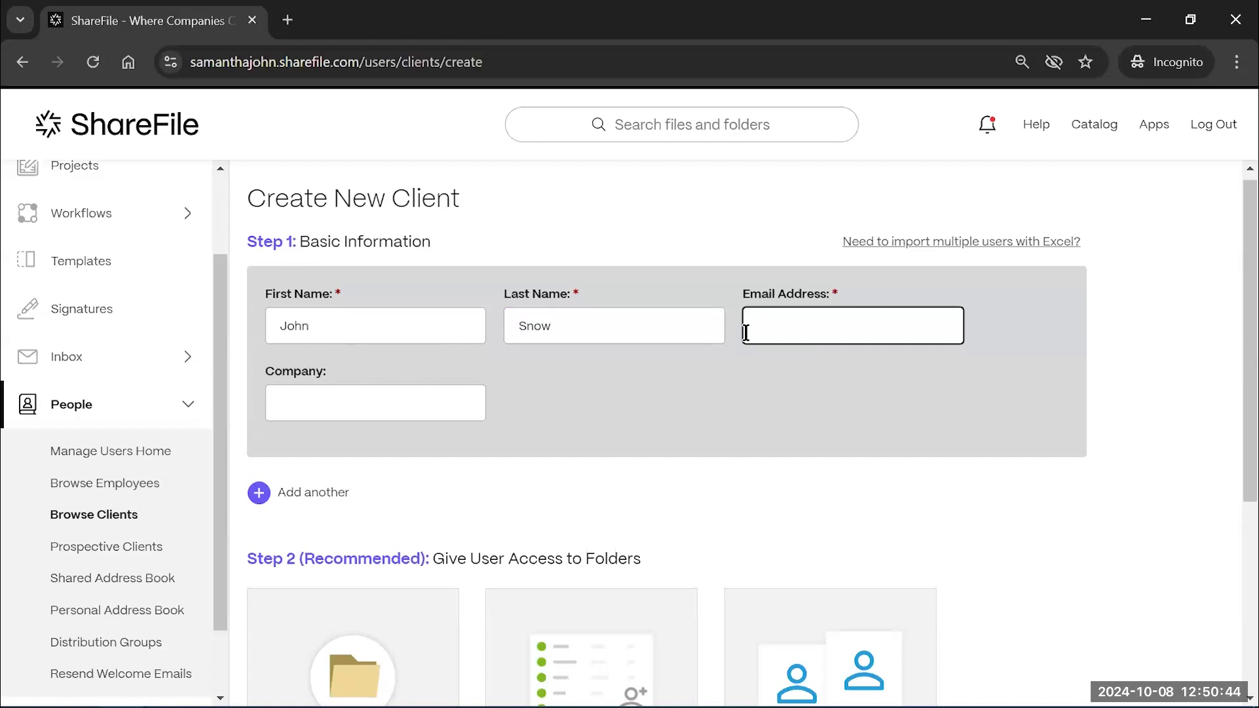
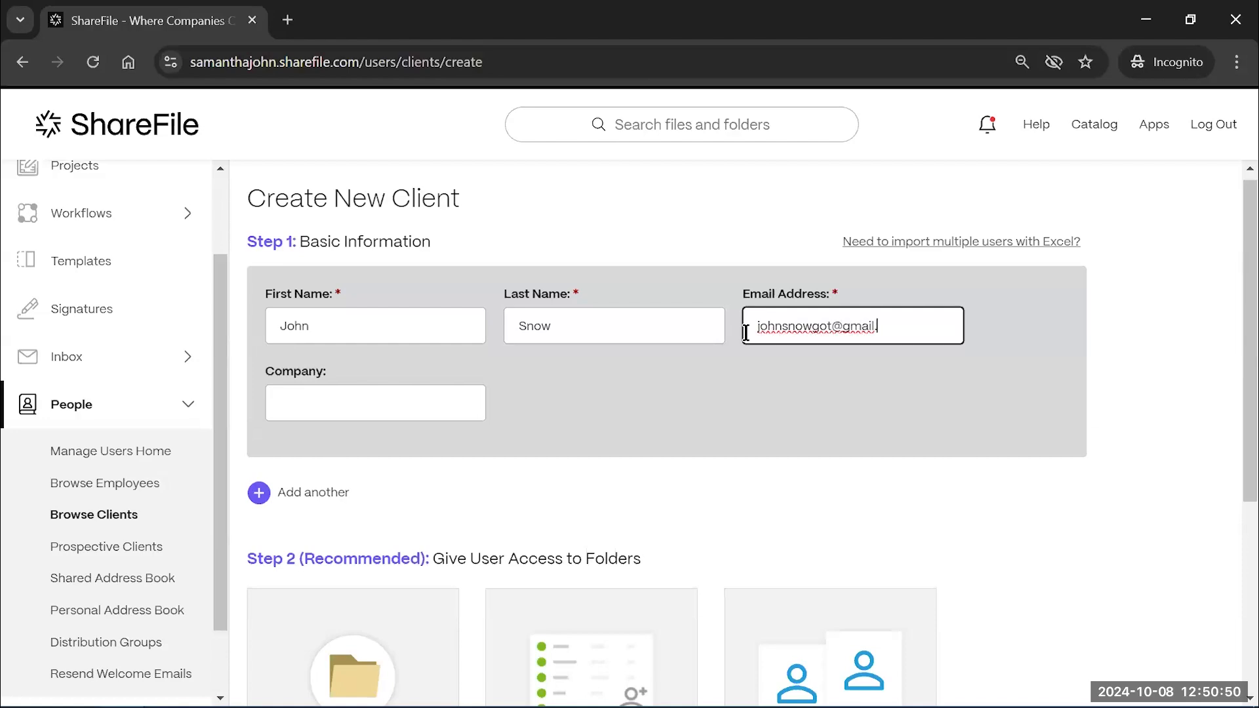
left_click(367, 401)
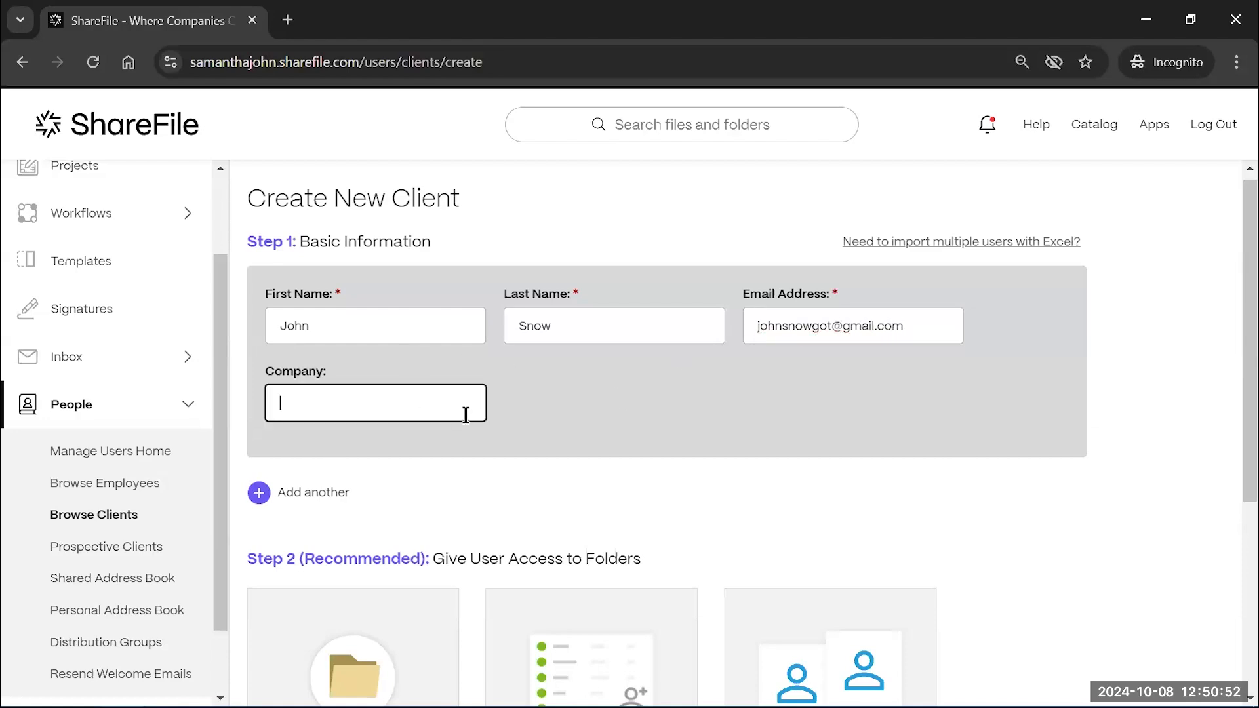
scroll(464, 412, "down", 1)
type("The Wall")
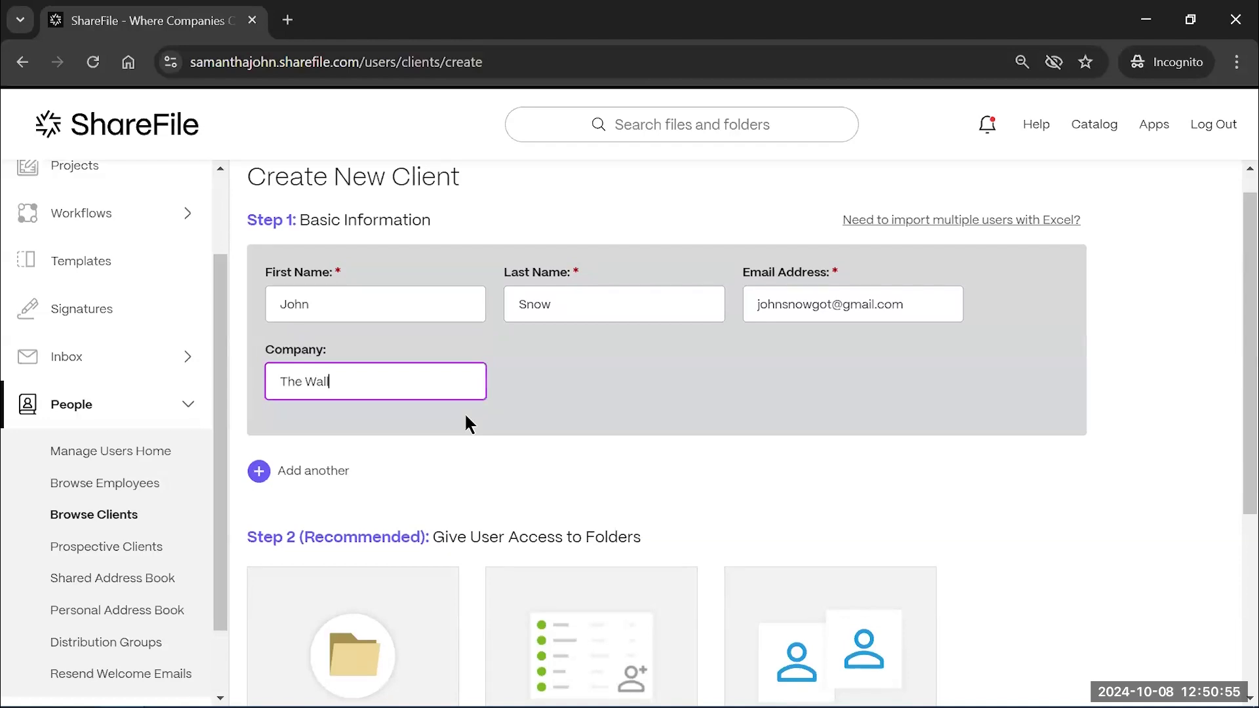
left_click(608, 414)
Create the client and continue anyway without assigning any folders
scroll(608, 413, "down", 2)
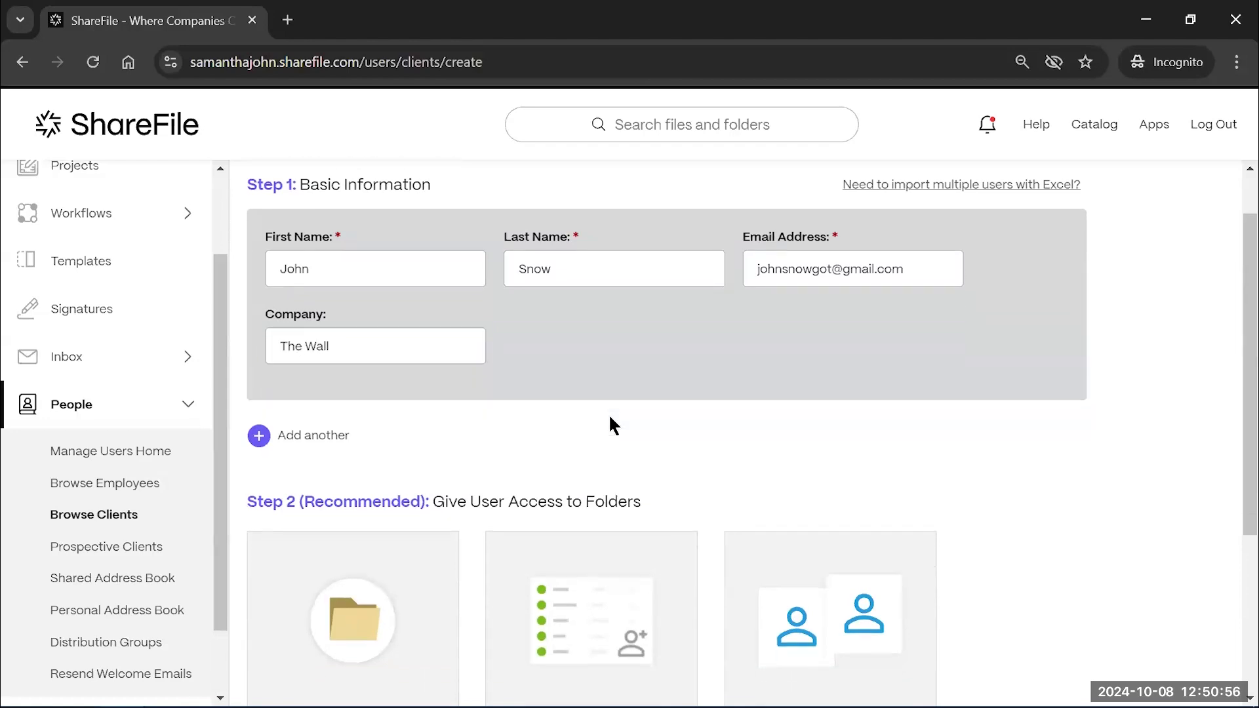
scroll(556, 411, "down", 1)
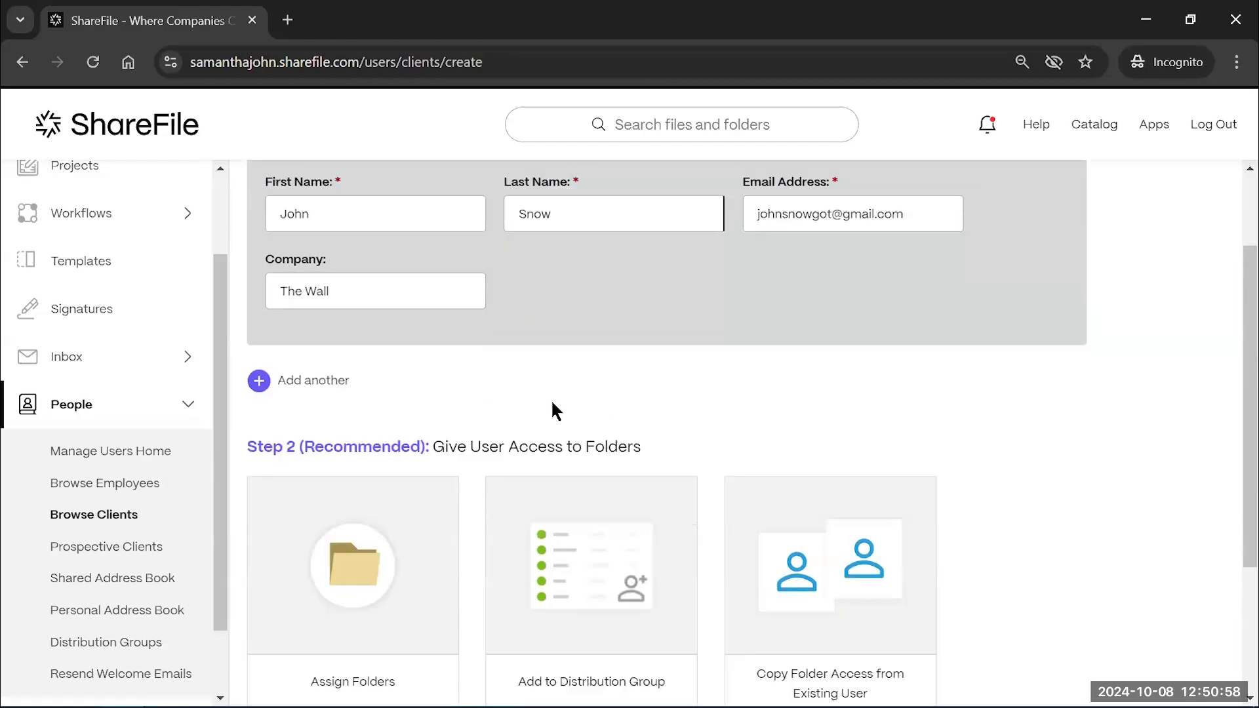
scroll(943, 465, "down", 2)
scroll(940, 458, "down", 1)
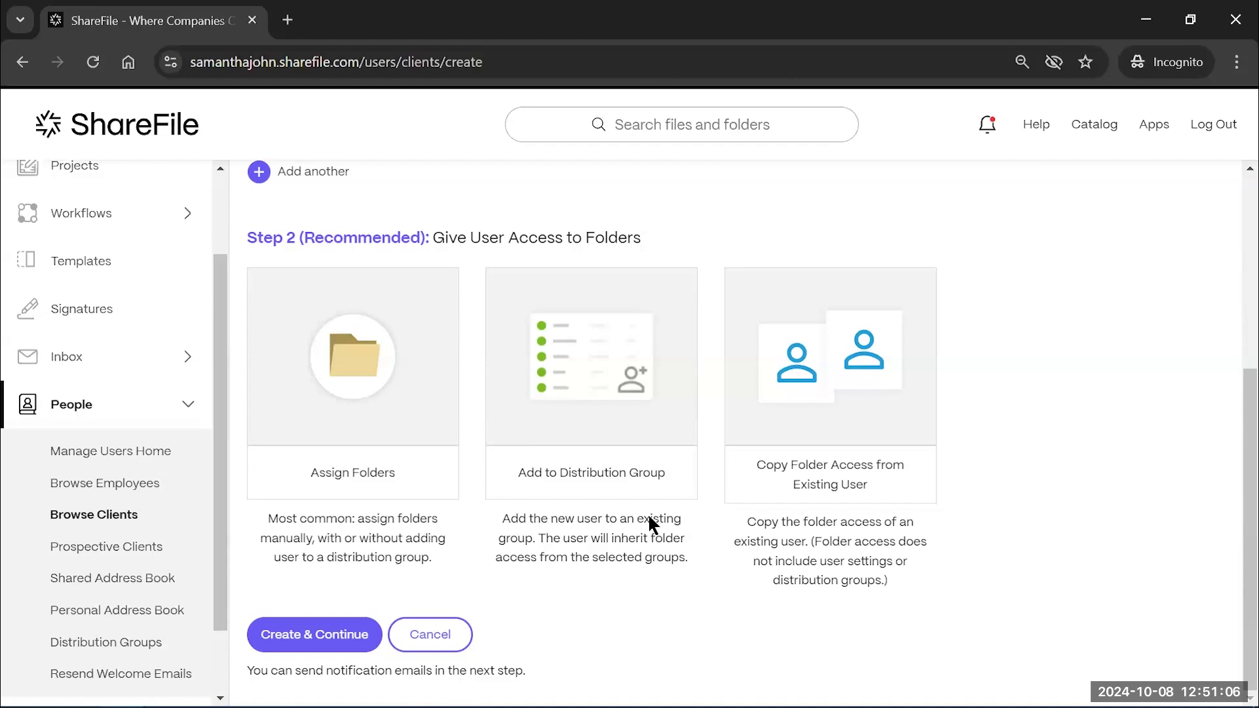
left_click(311, 630)
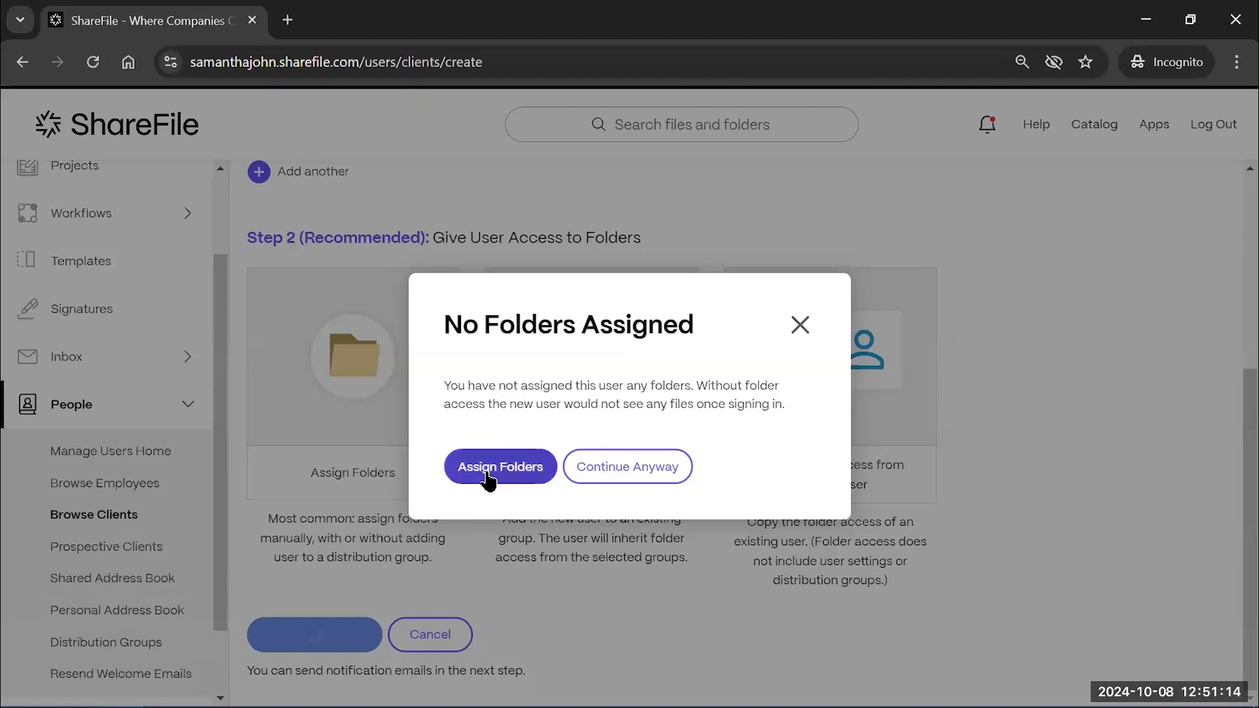
left_click(635, 469)
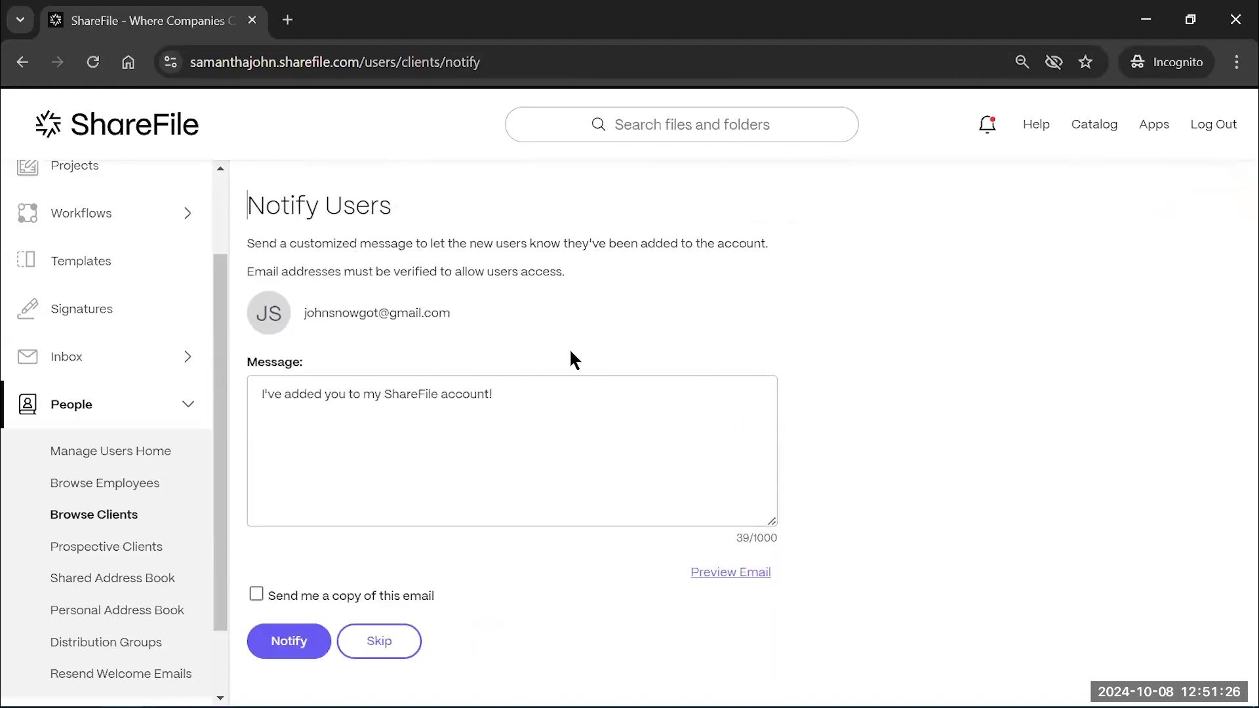
left_click(613, 429)
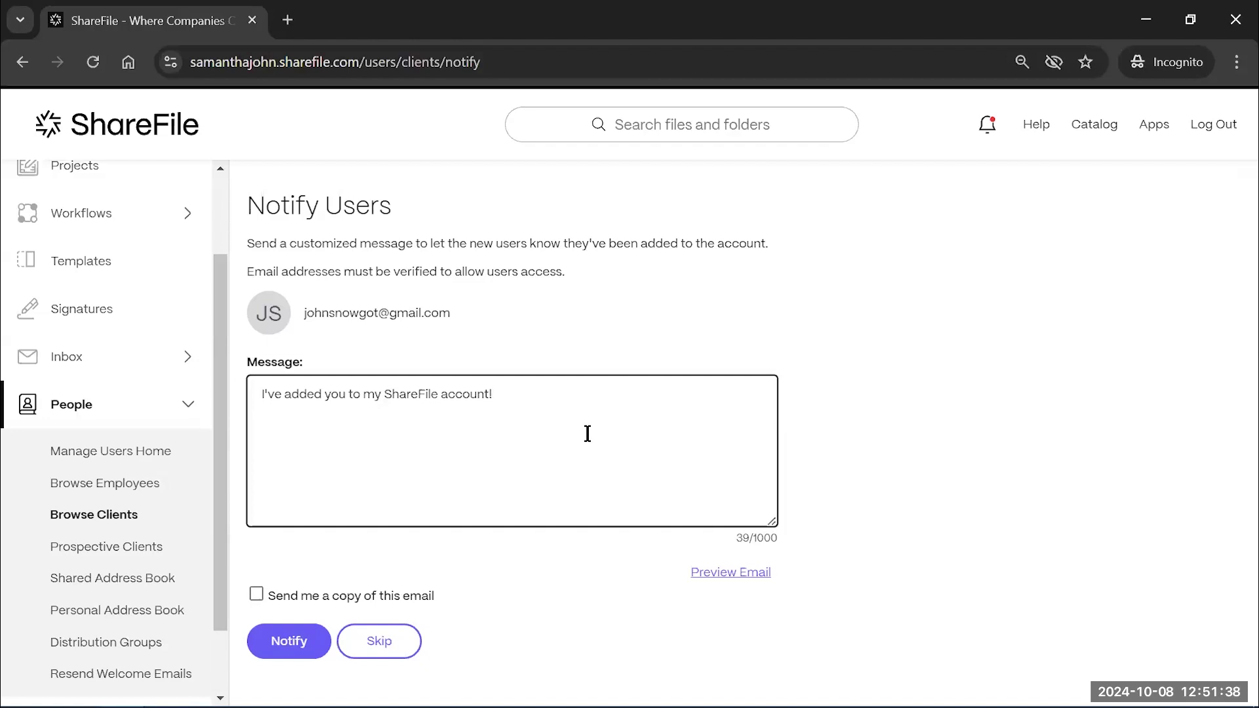
Request a copy of the welcome email, add blank lines to the message, and preview it
left_click(256, 594)
left_click(520, 401)
key("Return")
key("Return")
left_click(766, 573)
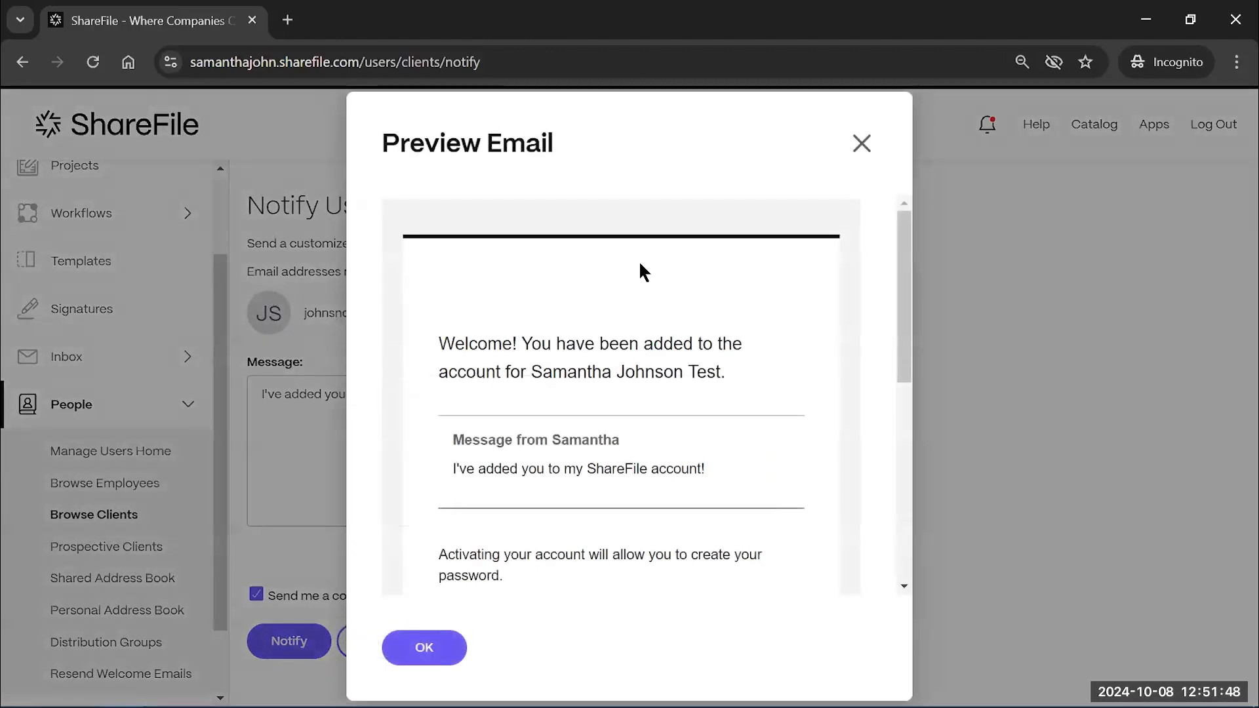
left_click_drag(901, 301, 911, 458)
scroll(911, 459, "down", 2)
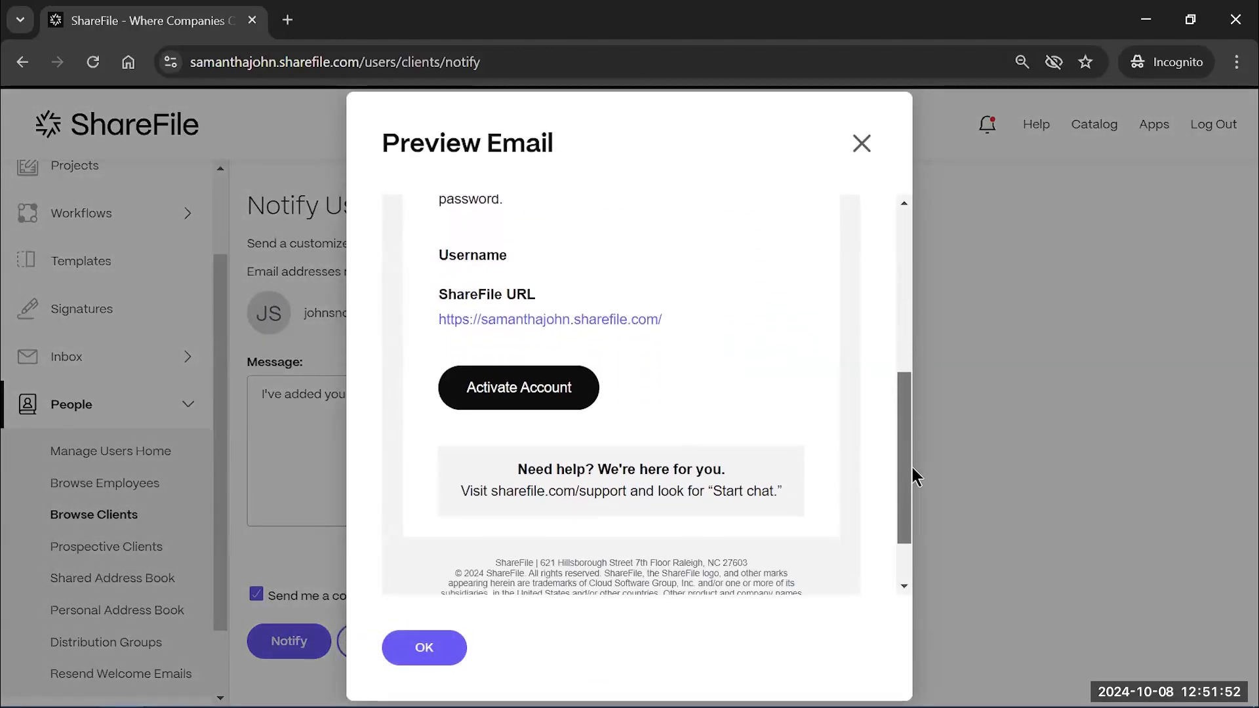
scroll(914, 459, "up", 2)
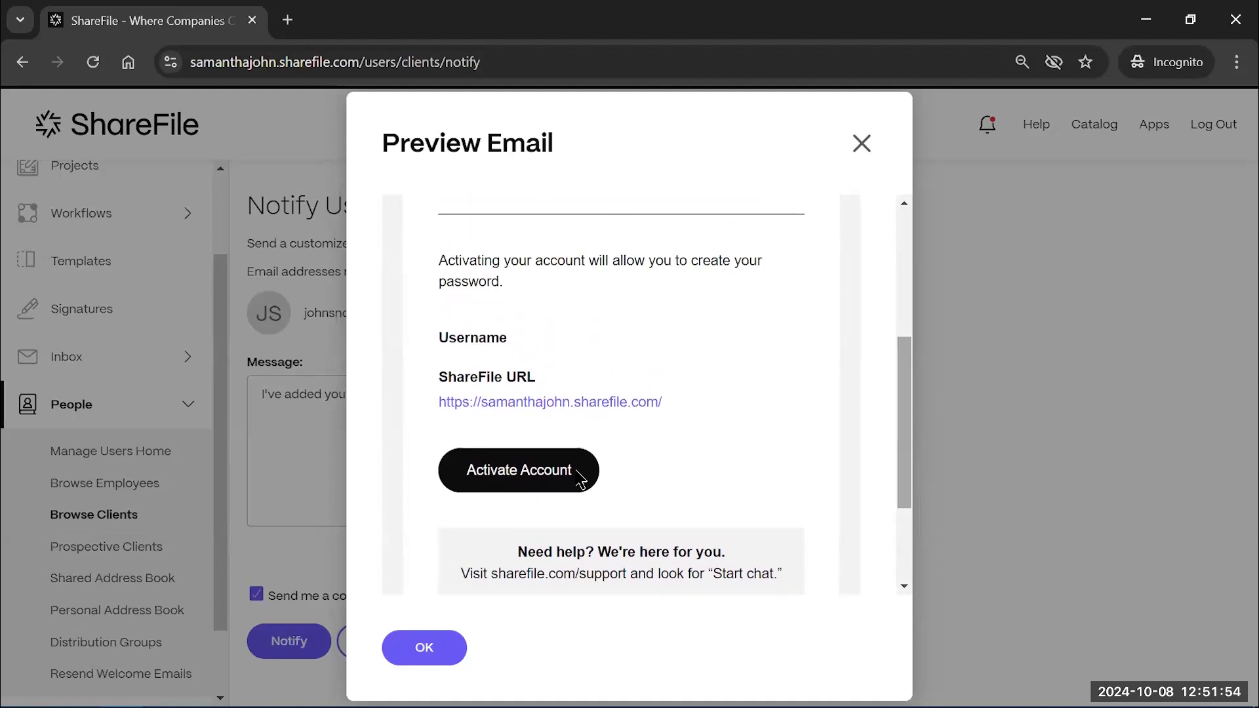
left_click(861, 145)
Send the welcome notification to the new client
left_click(687, 457)
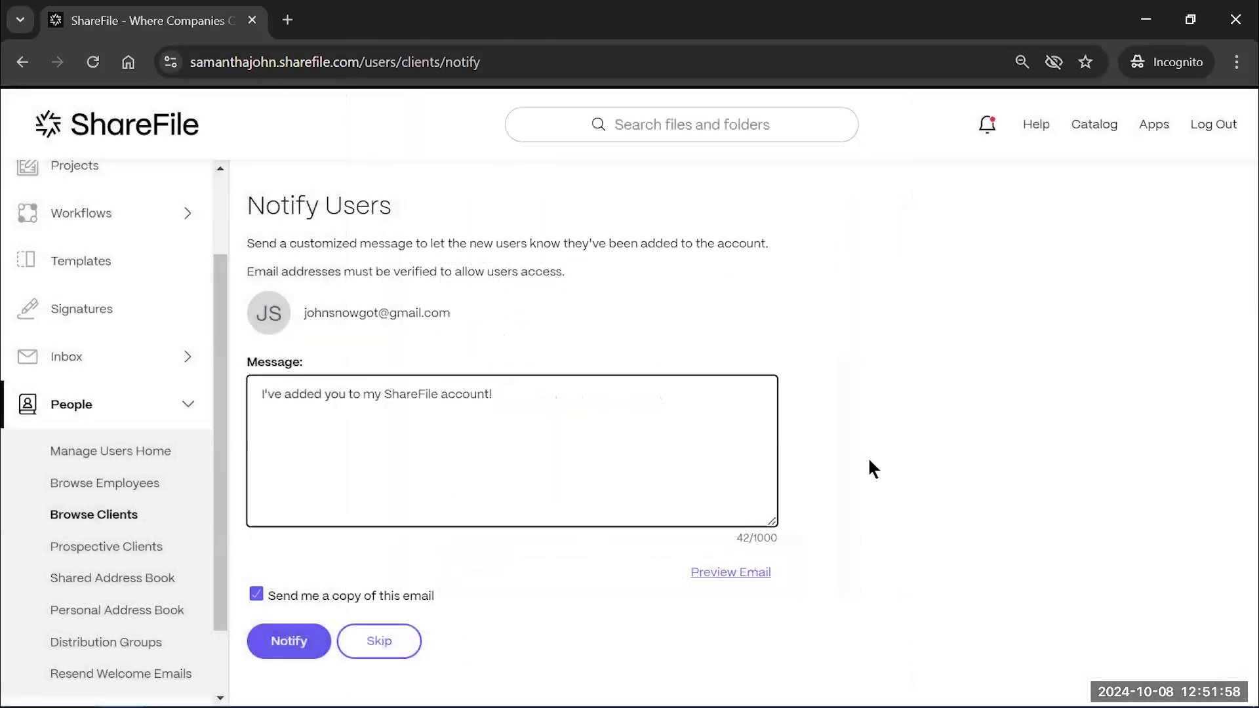
left_click(310, 617)
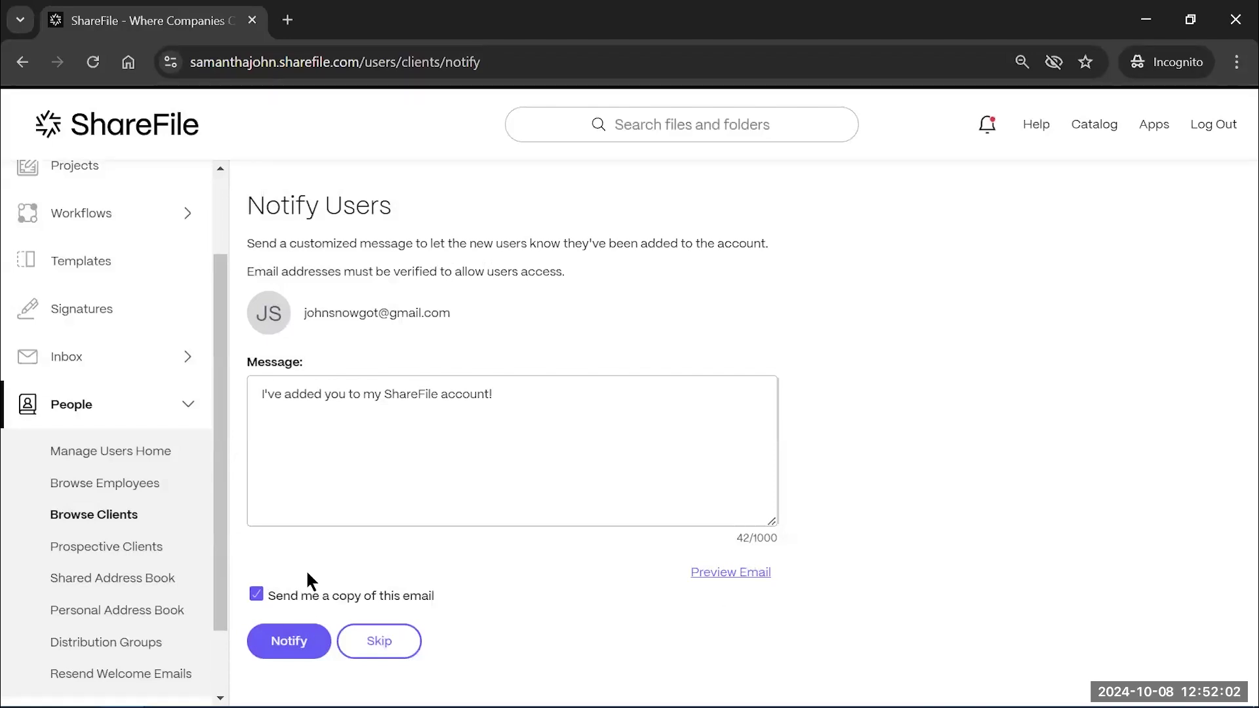
left_click(290, 642)
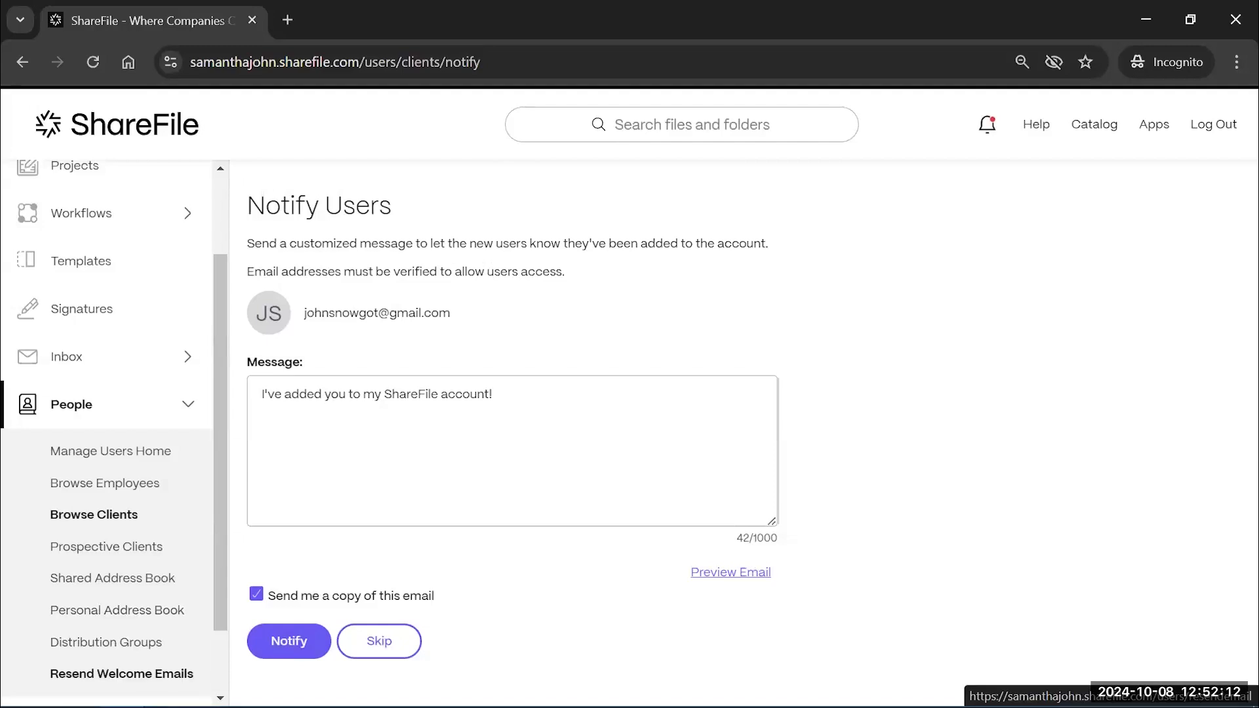
left_click(288, 641)
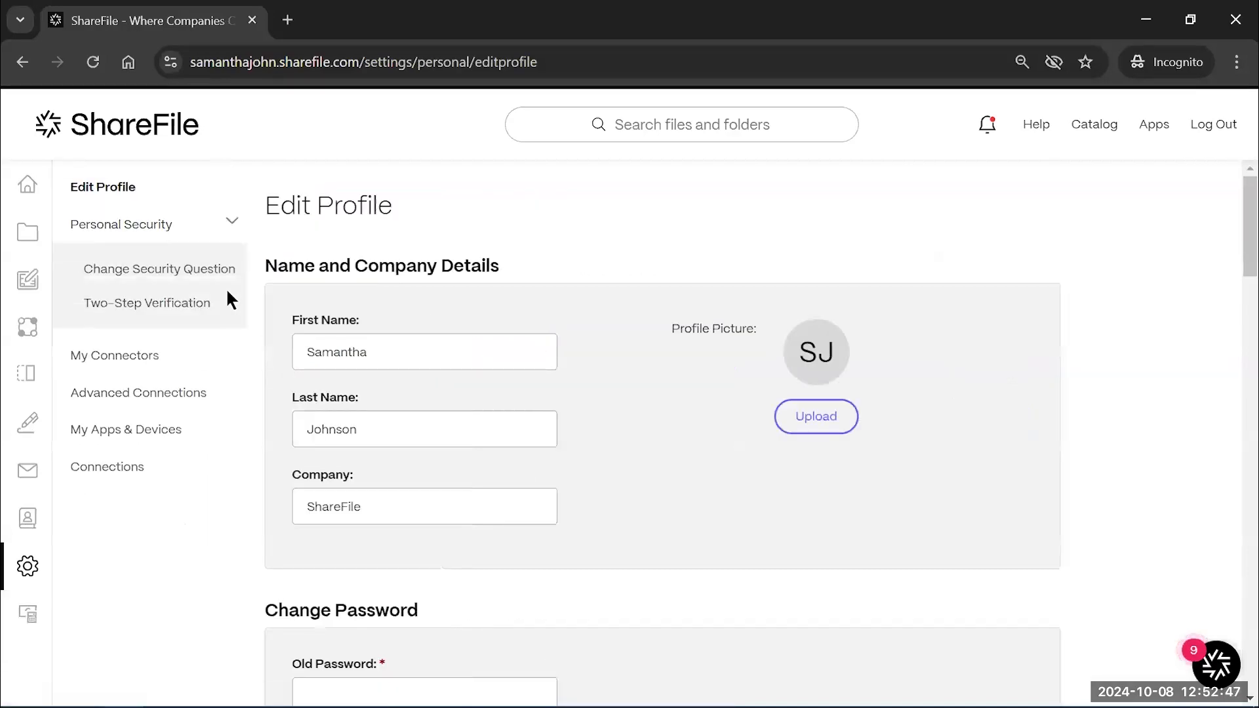
Review the Two-Step Verification settings and the My Connectors cloud services list
left_click(225, 295)
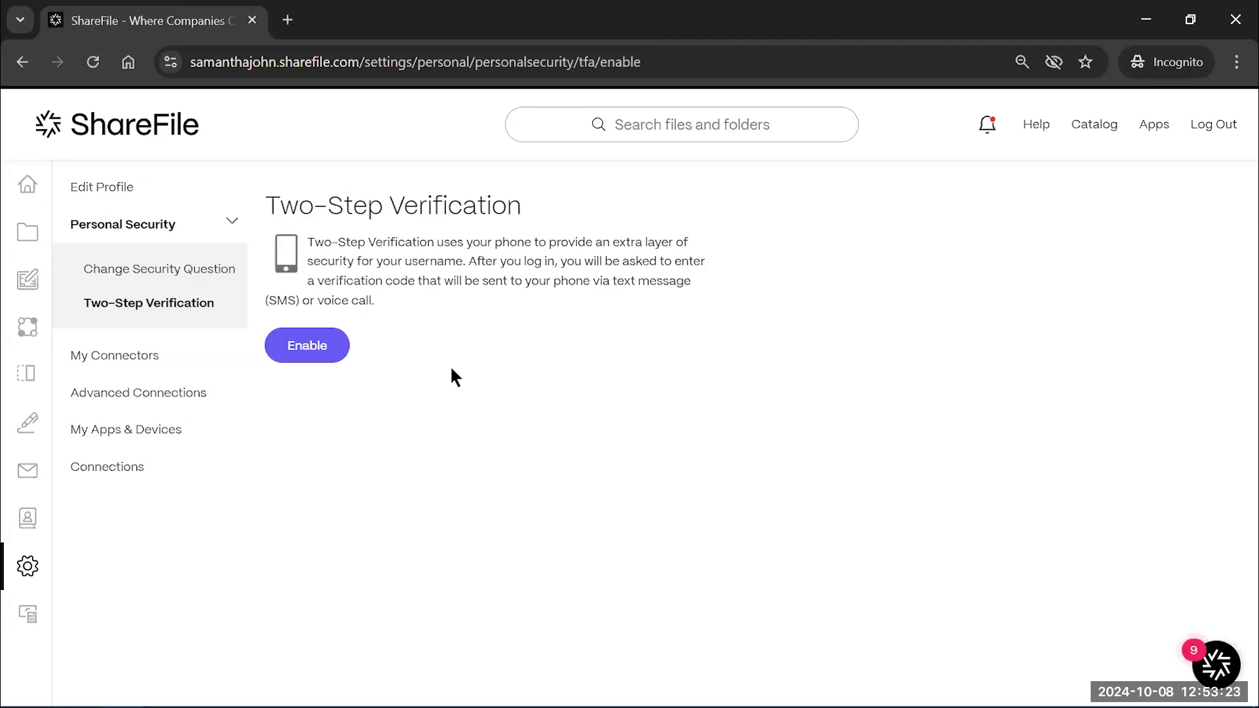
left_click(106, 355)
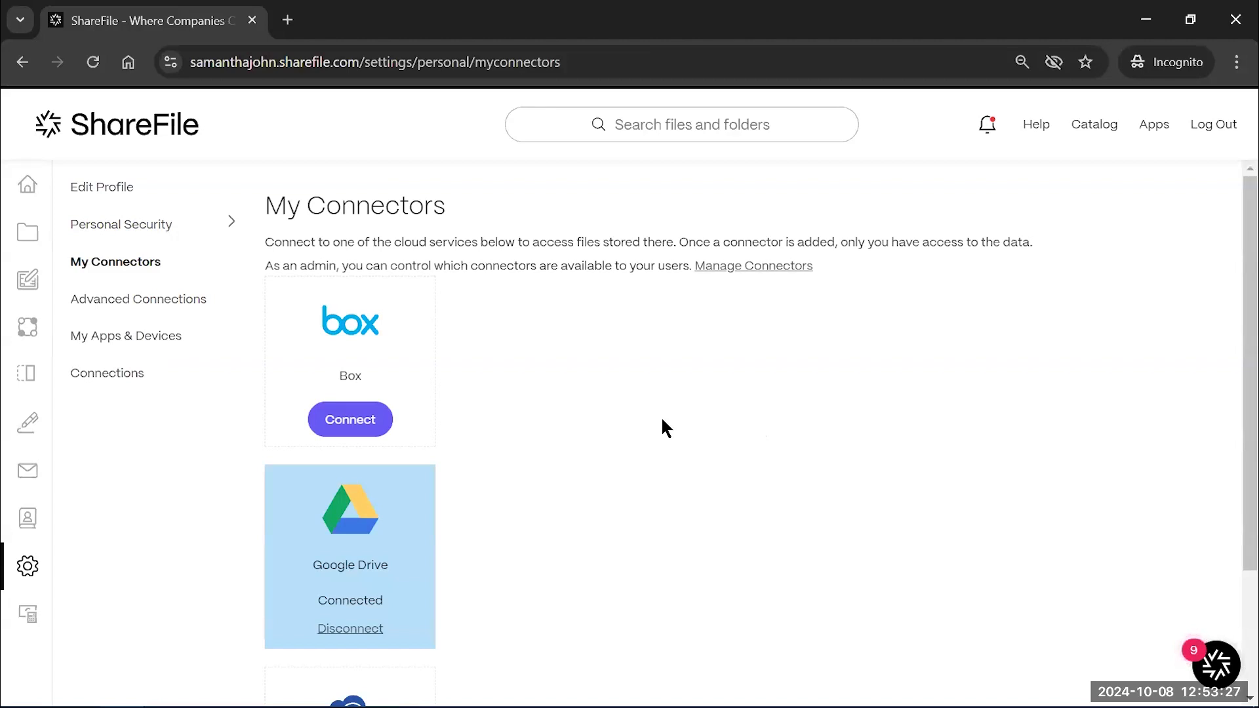
scroll(662, 422, "down", 1)
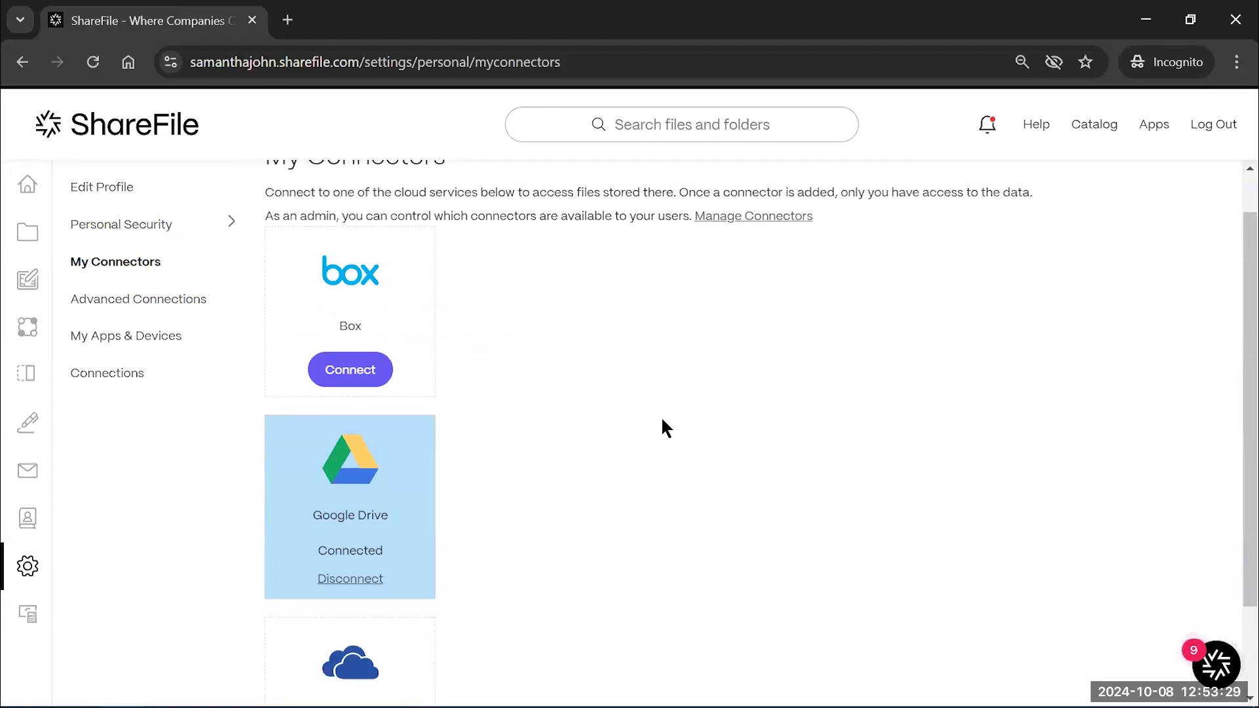
scroll(663, 420, "down", 1)
scroll(662, 420, "down", 1)
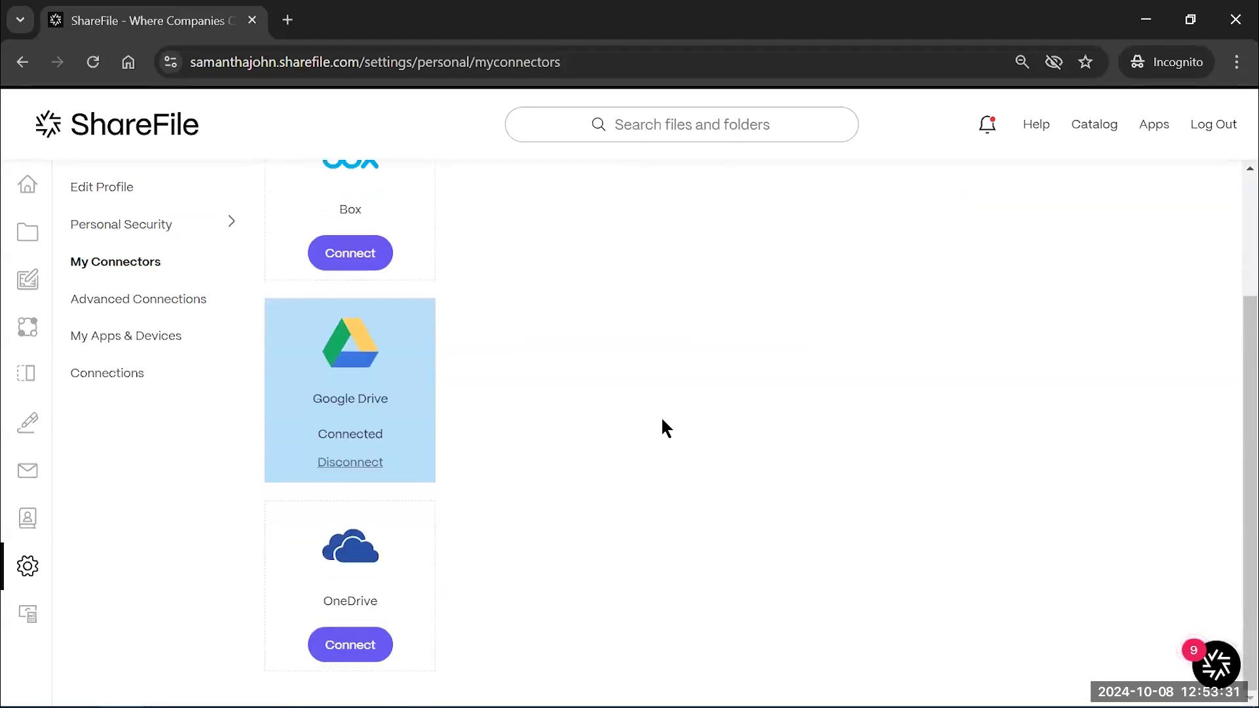
scroll(662, 420, "up", 2)
scroll(663, 428, "up", 1)
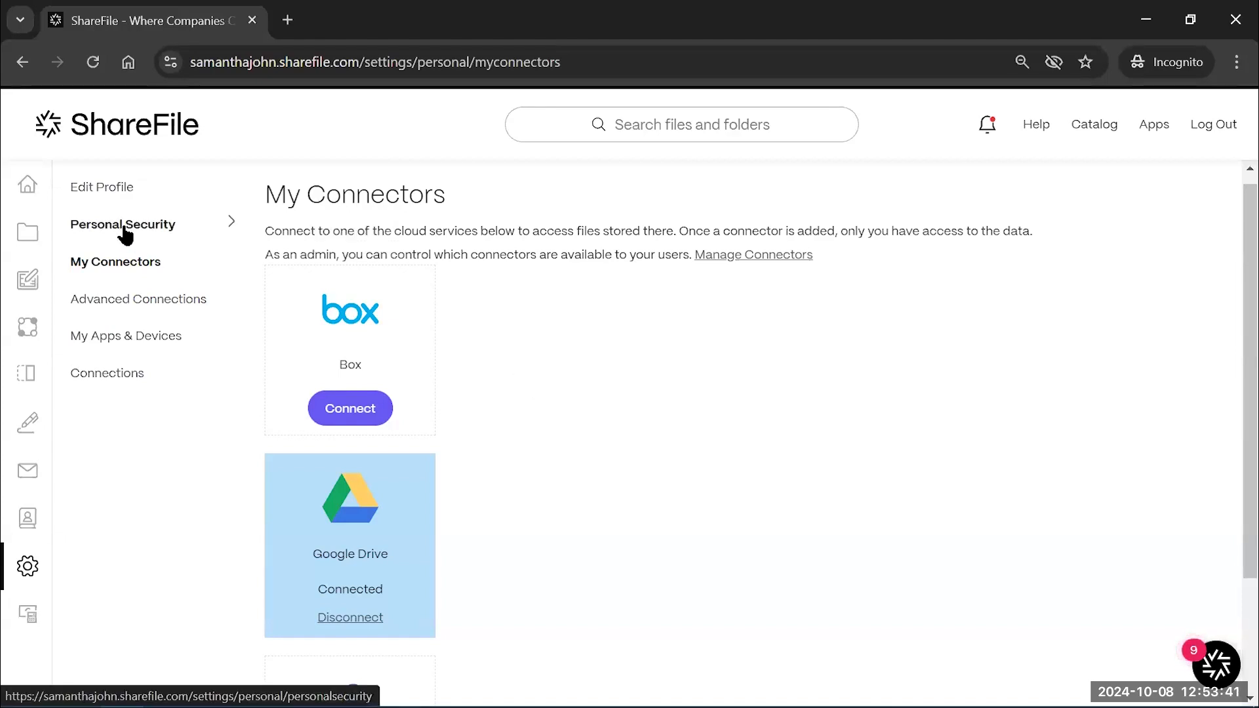
scroll(332, 368, "down", 2)
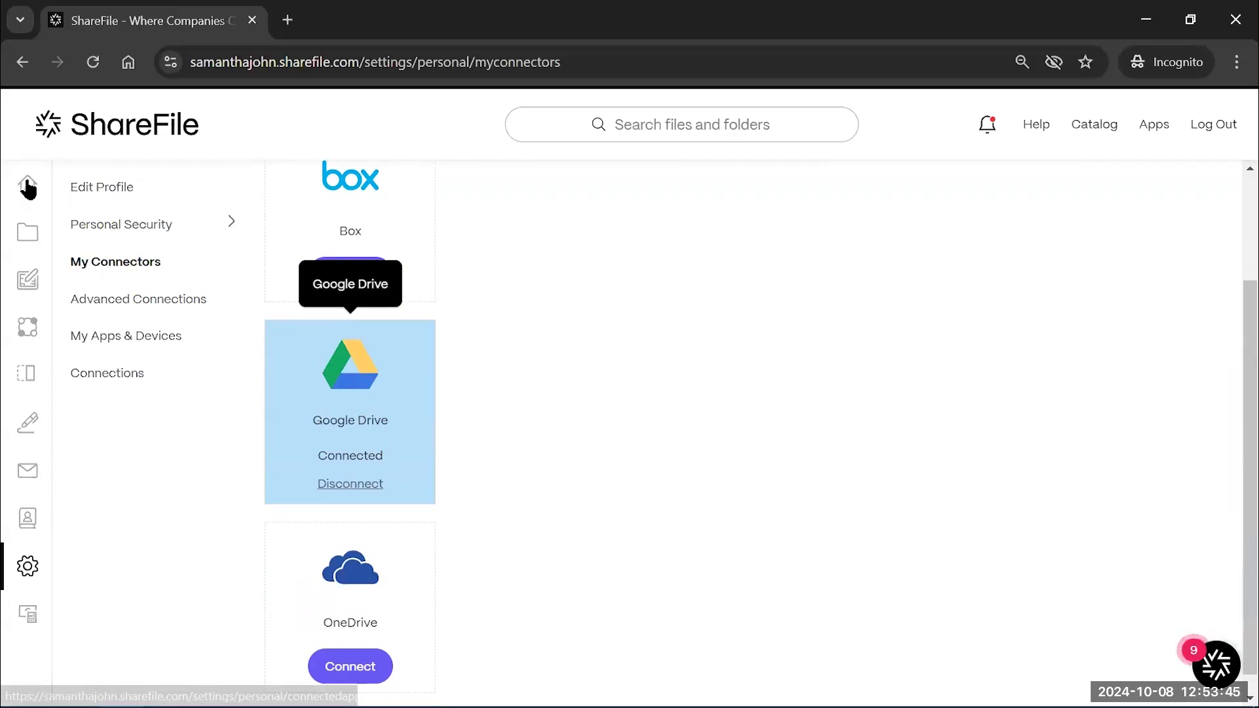
Expand Folders and open the Advanced Connections FTP settings
mouse_move(28, 189)
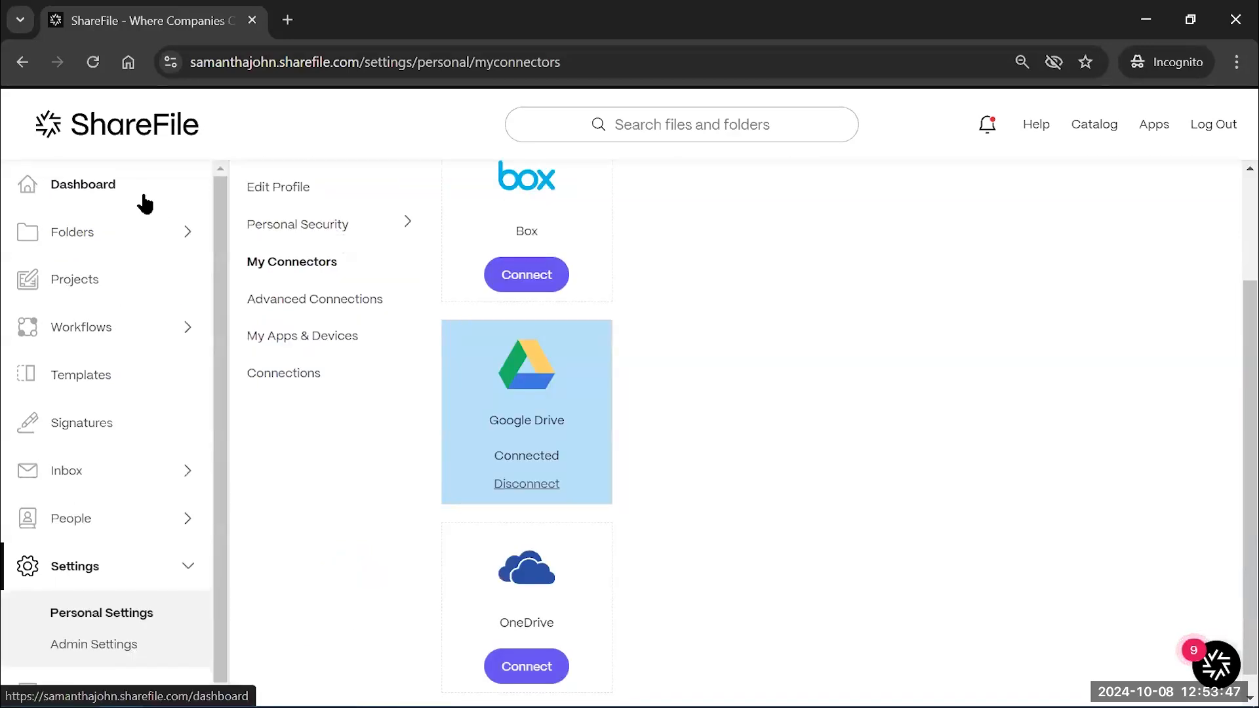
left_click(142, 235)
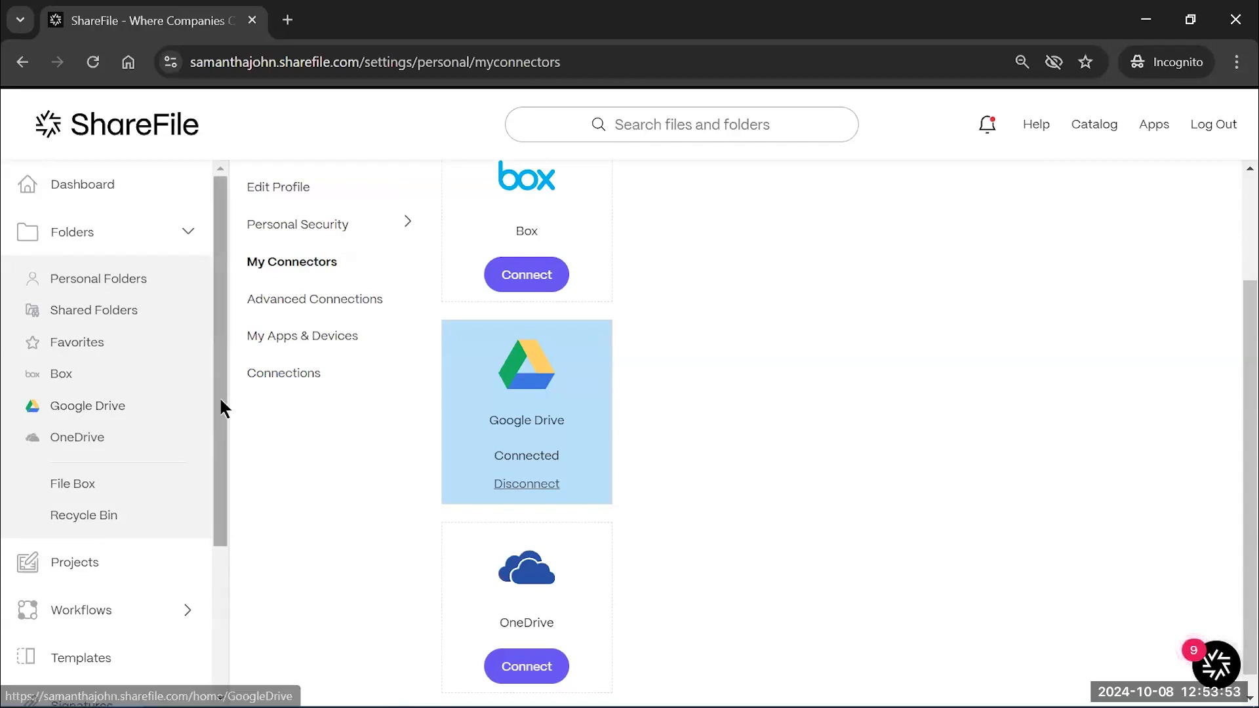
left_click_drag(223, 408, 211, 522)
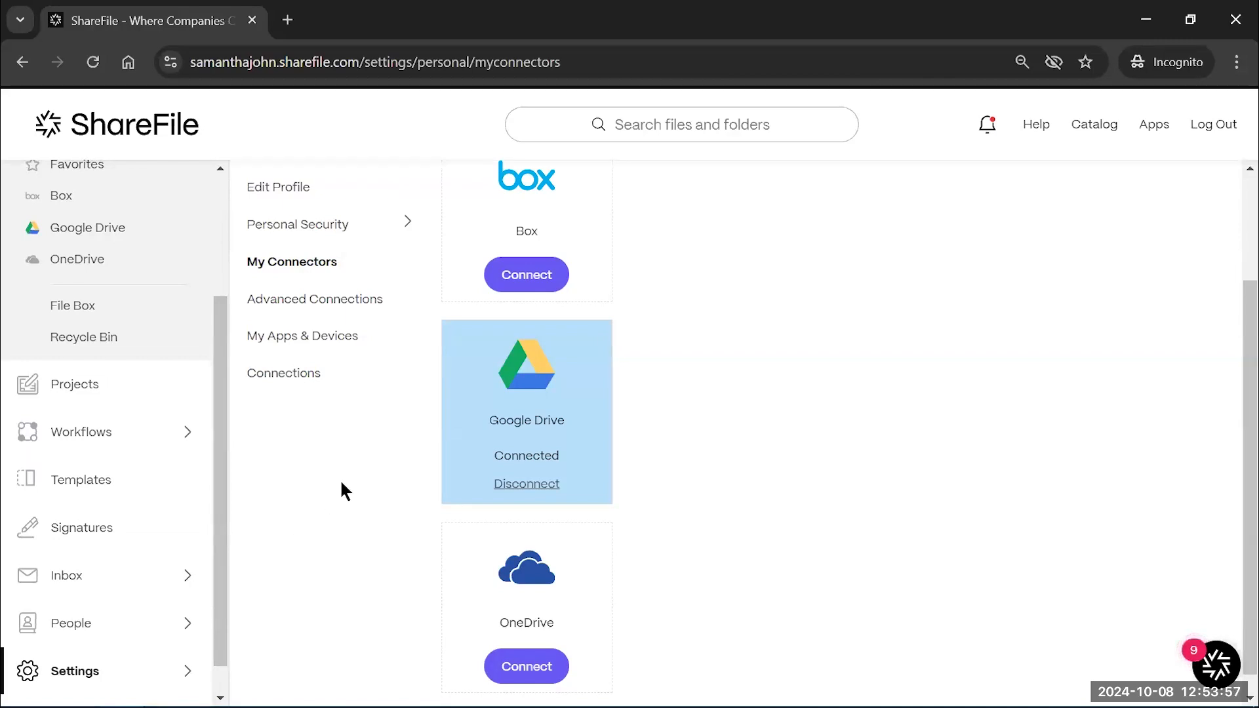
left_click(343, 296)
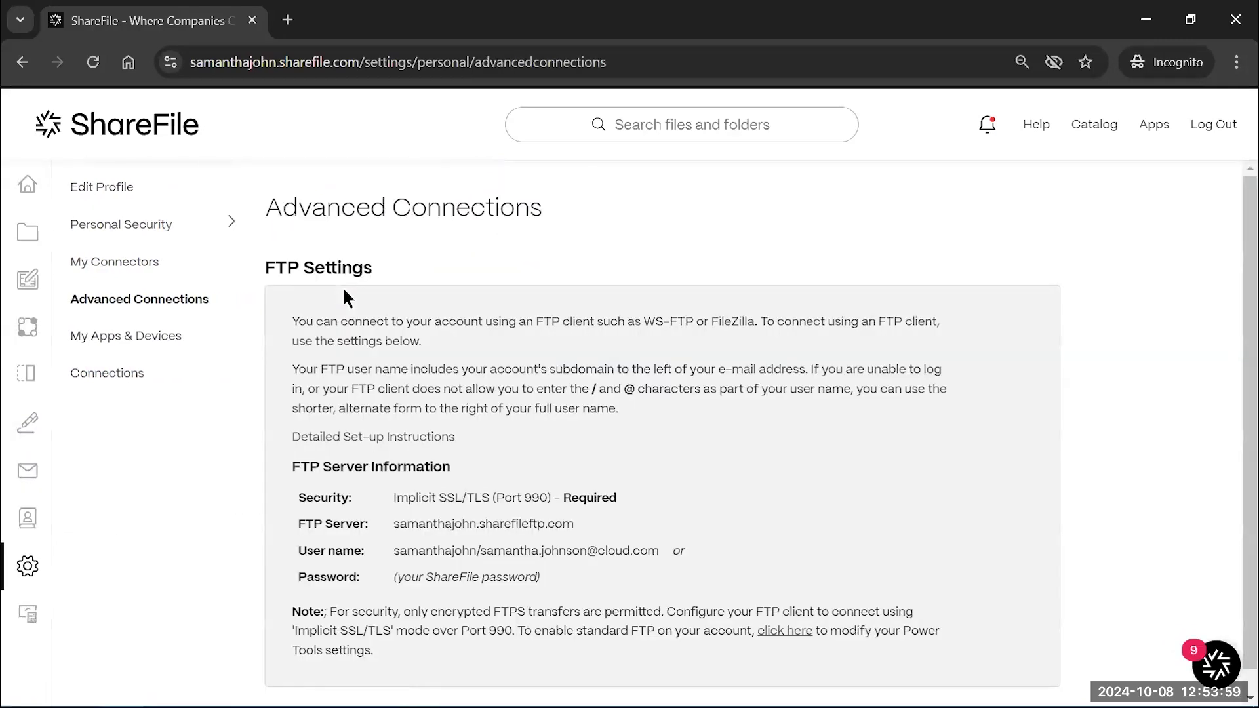
Look through My Apps & Devices and Connections, ending on the ShareFile Apps for Windows page
left_click(141, 345)
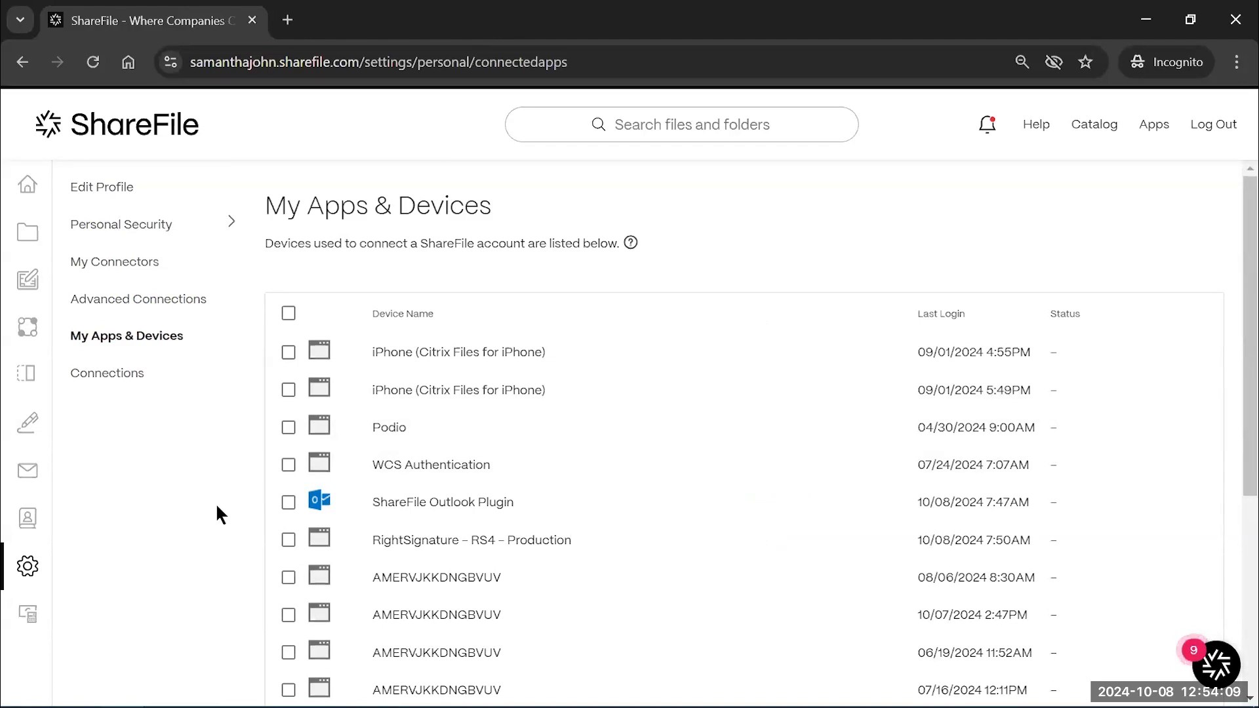
left_click(128, 375)
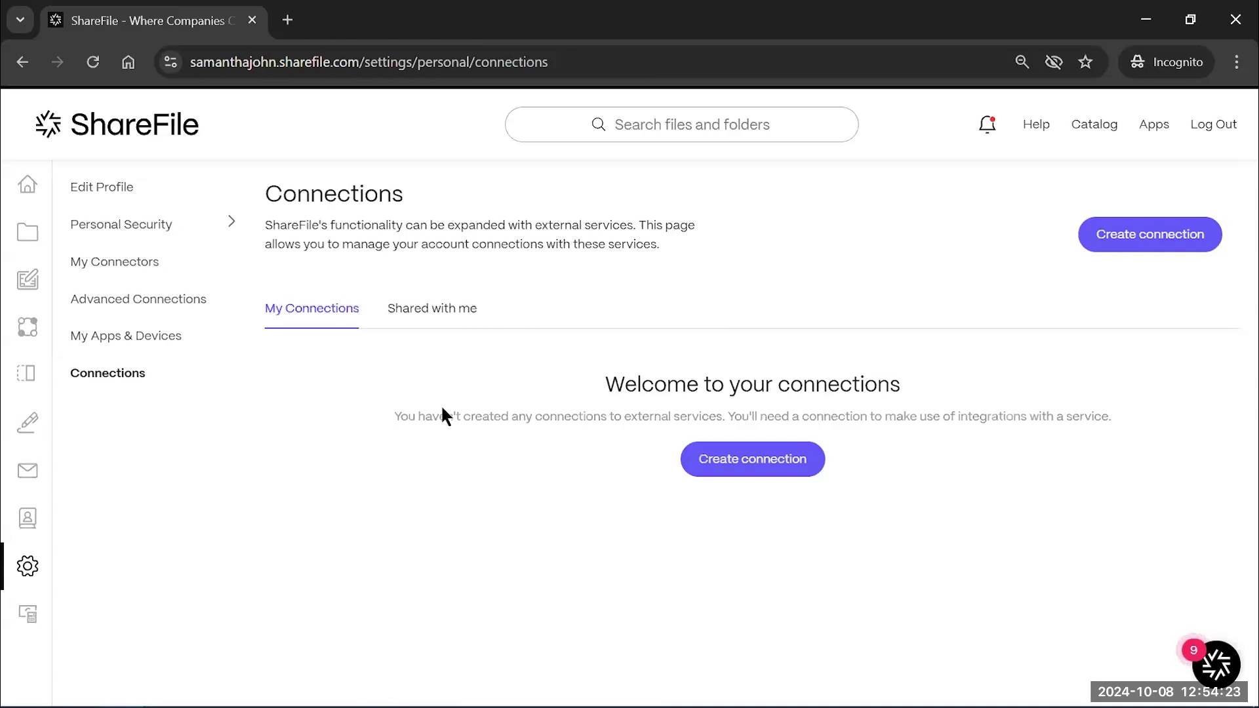
left_click(1166, 131)
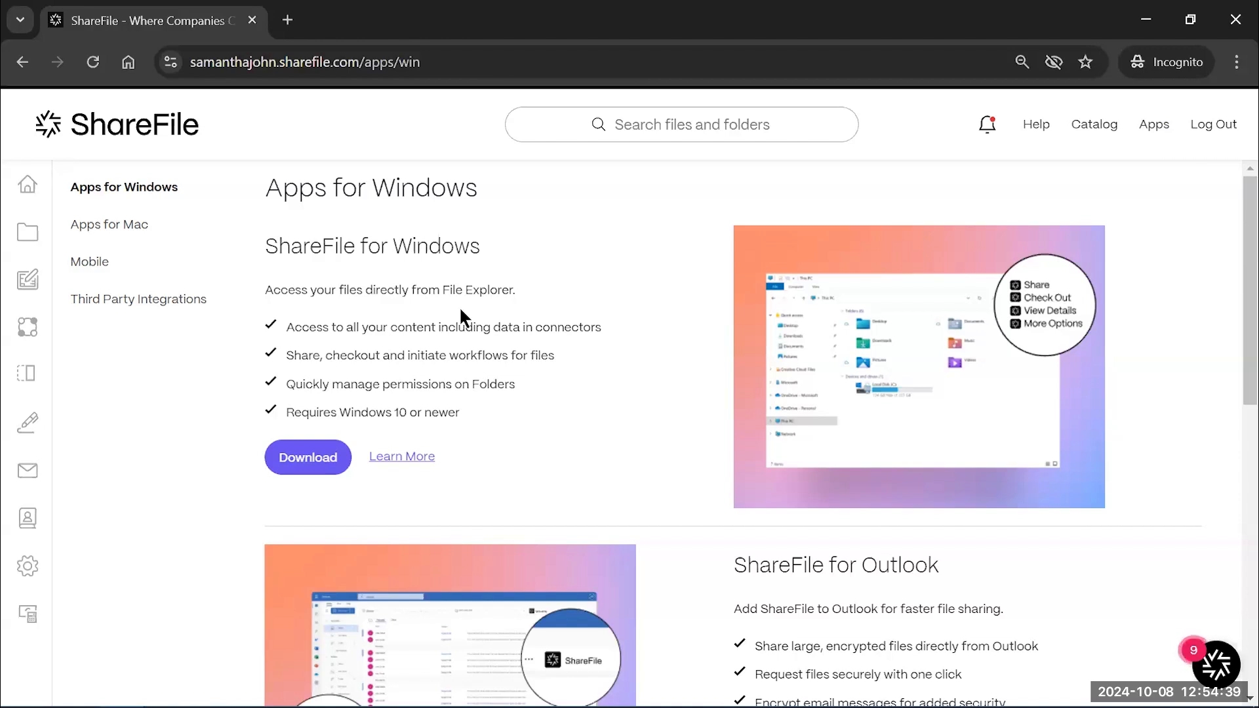
Skim the Apps for Windows page, then switch to the ShareFile (S:) drive in File Explorer
scroll(526, 359, "down", 1)
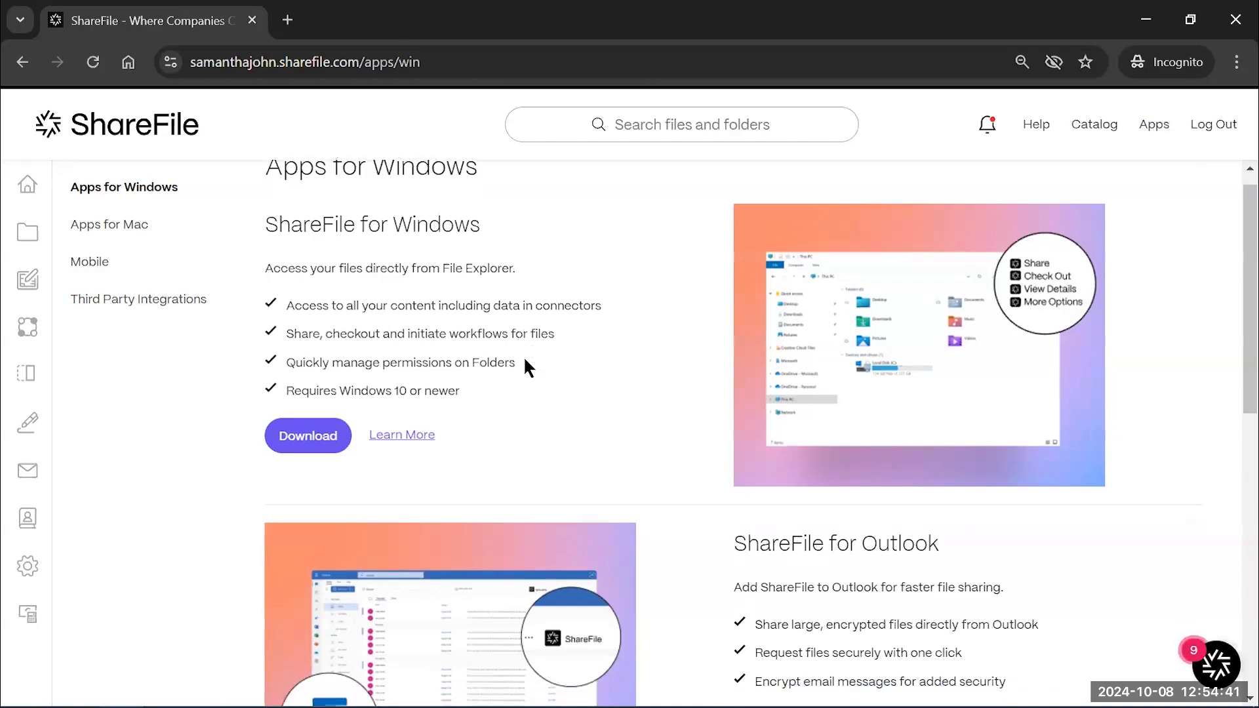
scroll(526, 359, "up", 1)
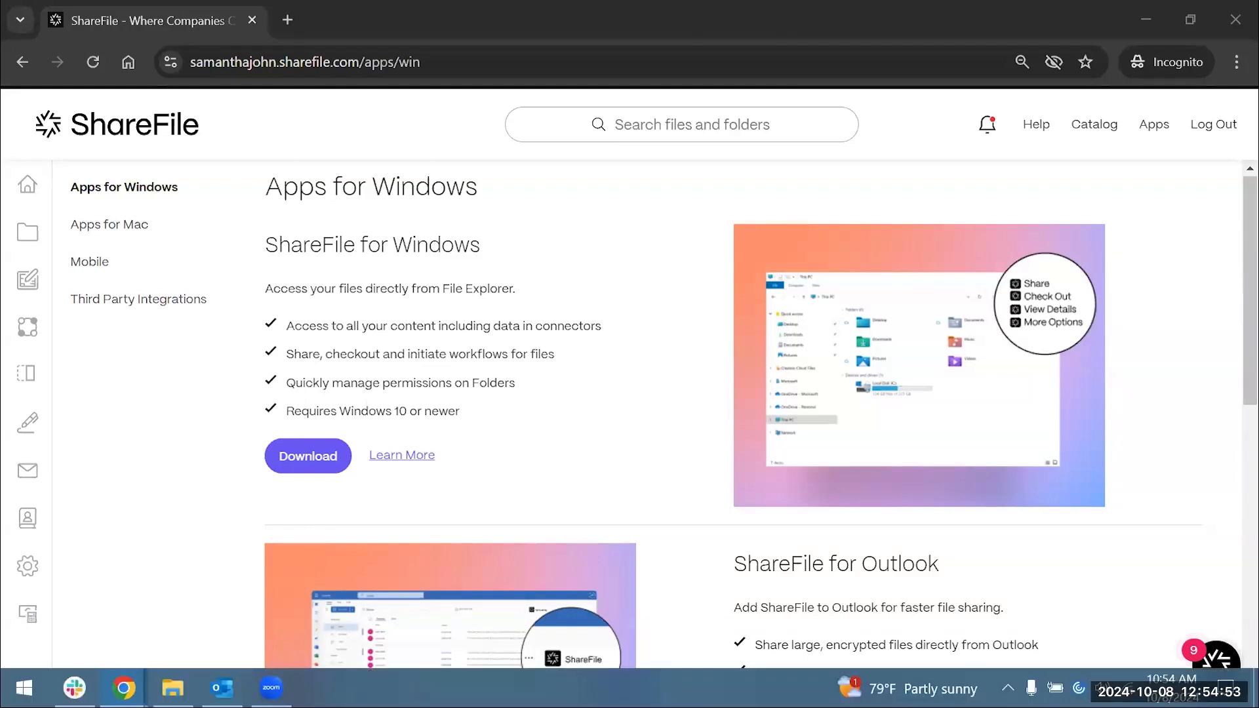
left_click(147, 528)
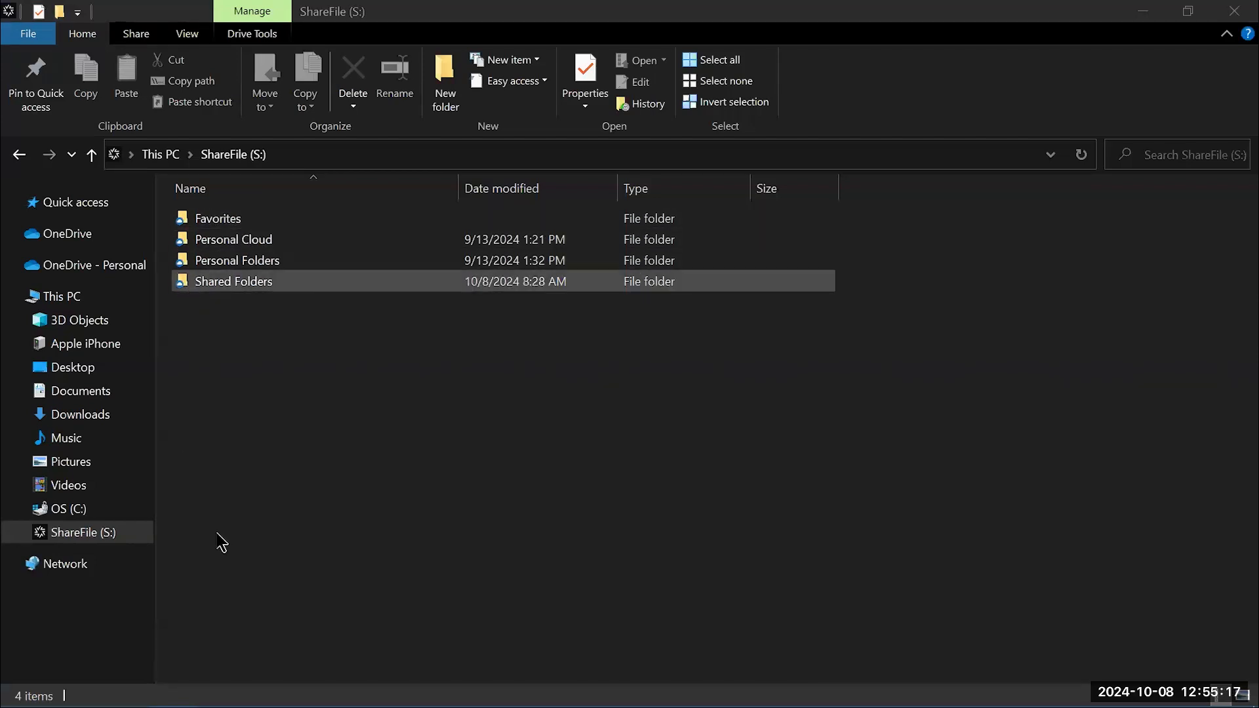
Bring the Chrome window with ShareFile's Apps for Windows page back to the front
key("super")
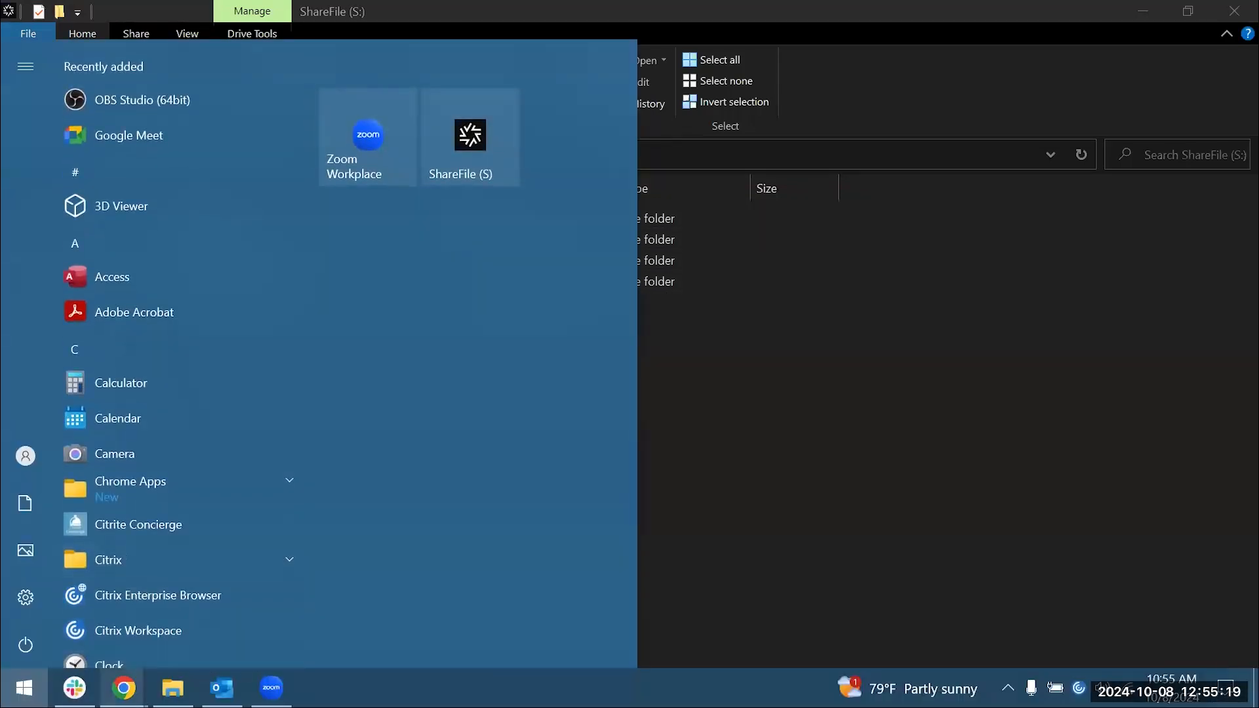
mouse_move(124, 688)
left_click(146, 590)
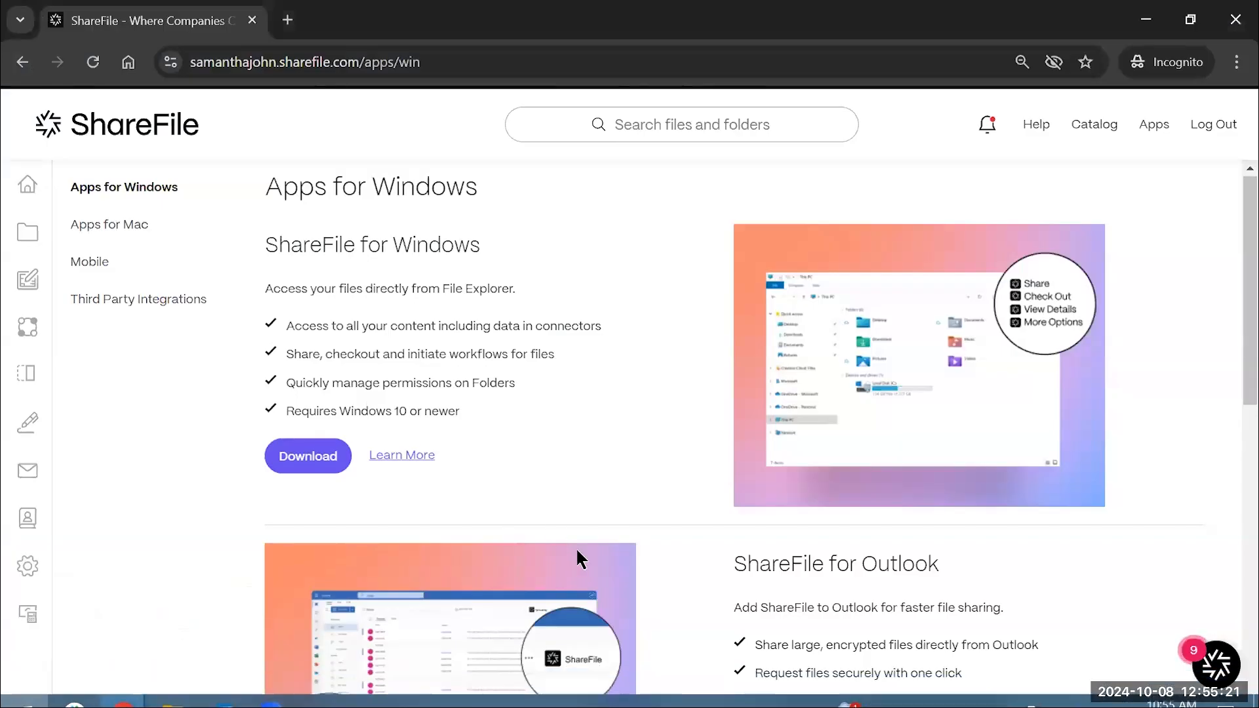
scroll(975, 590, "down", 2)
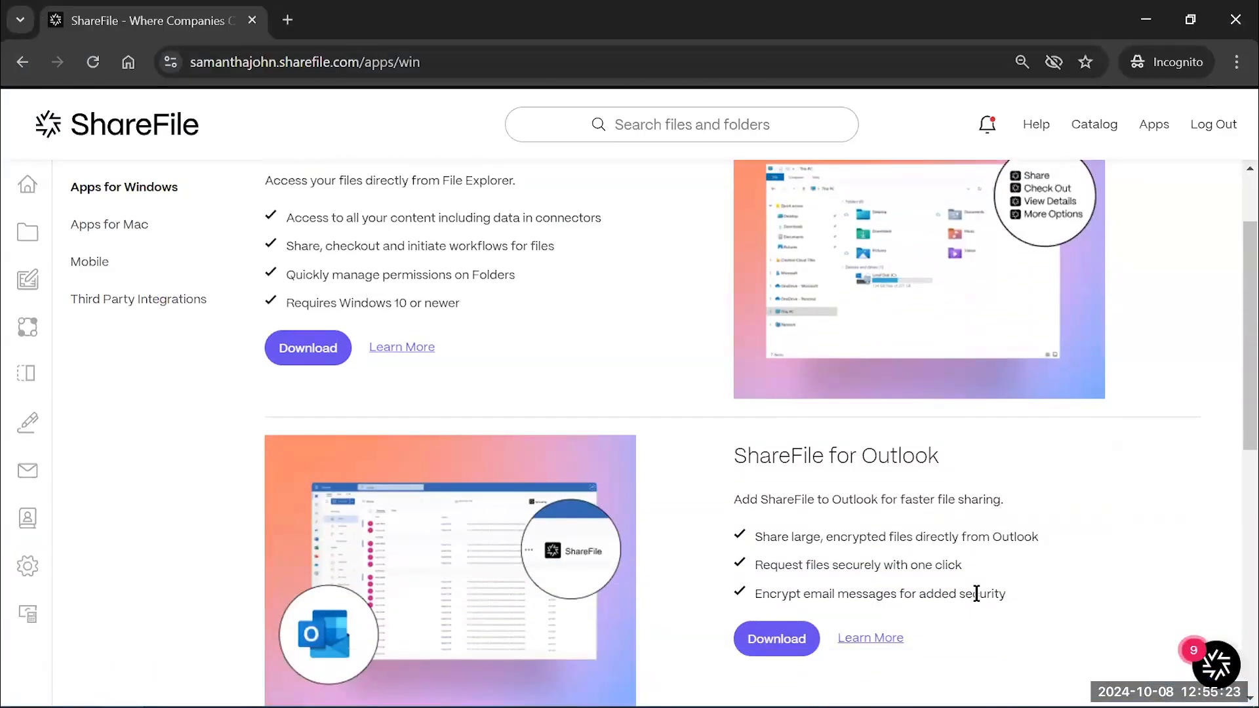
scroll(977, 593, "down", 1)
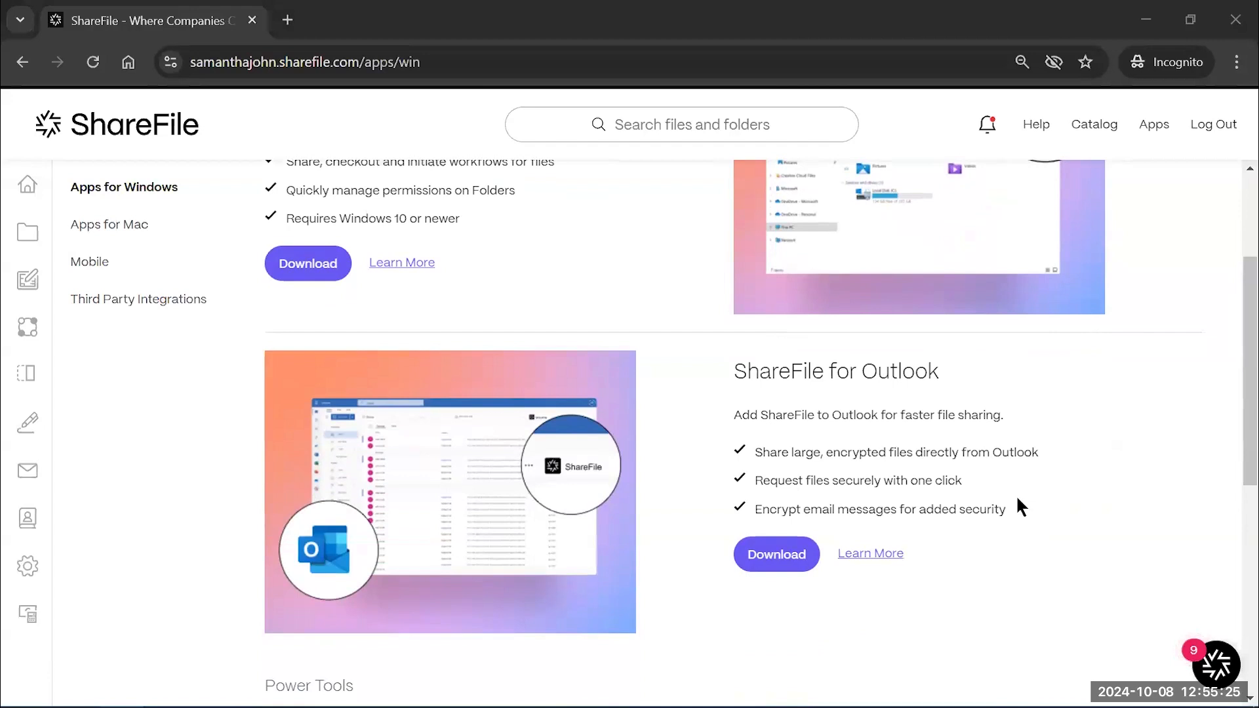
scroll(973, 592, "down", 1)
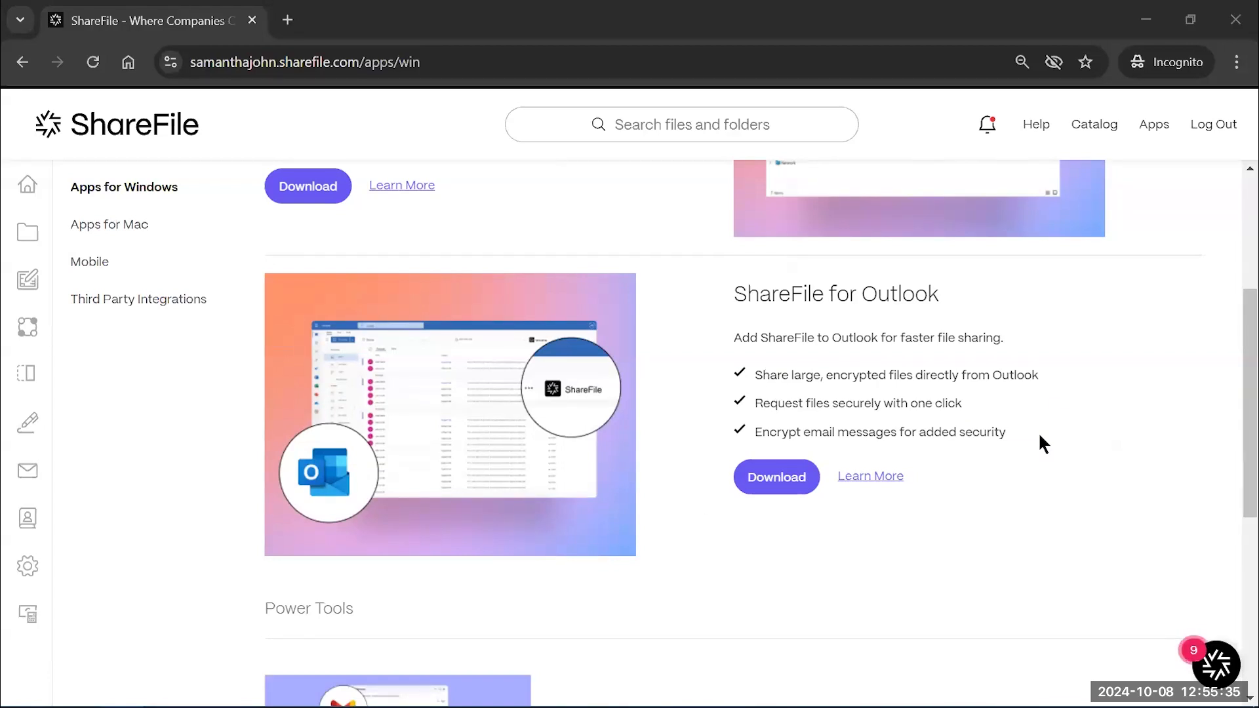
scroll(1039, 435, "down", 1)
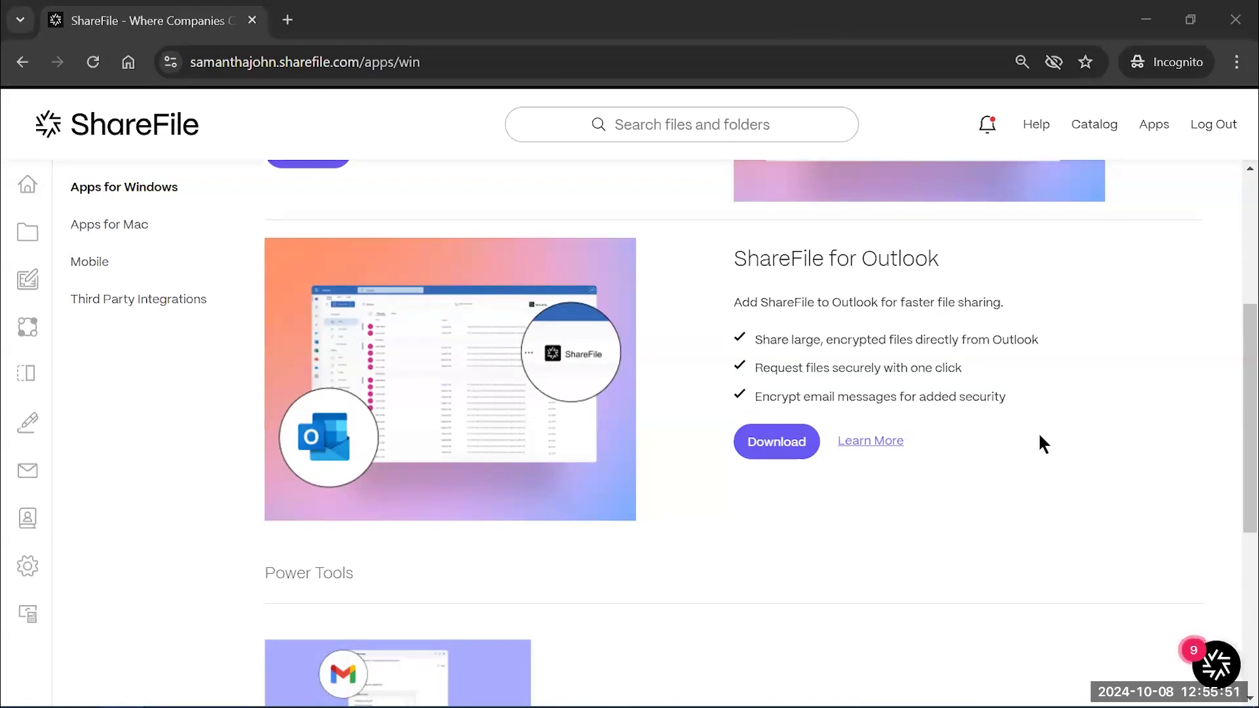
scroll(983, 389, "down", 2)
scroll(984, 388, "down", 4)
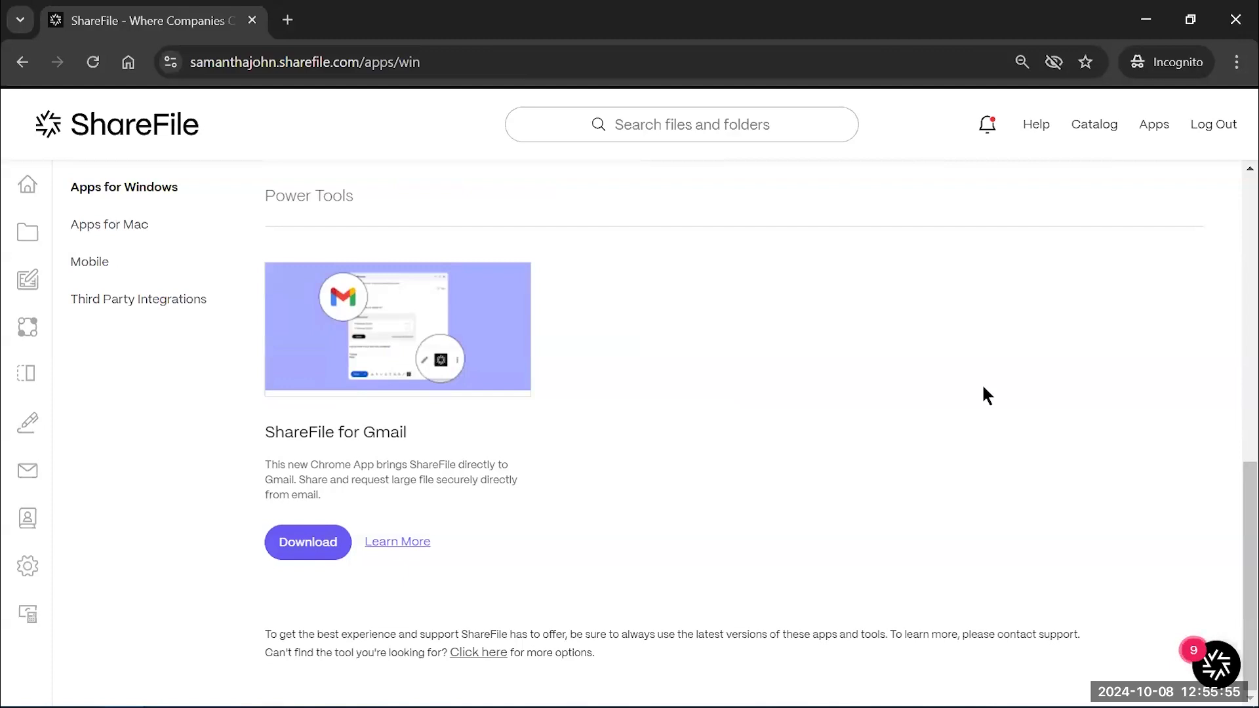
Open the Apps for Mac page and scroll through it
left_click(117, 238)
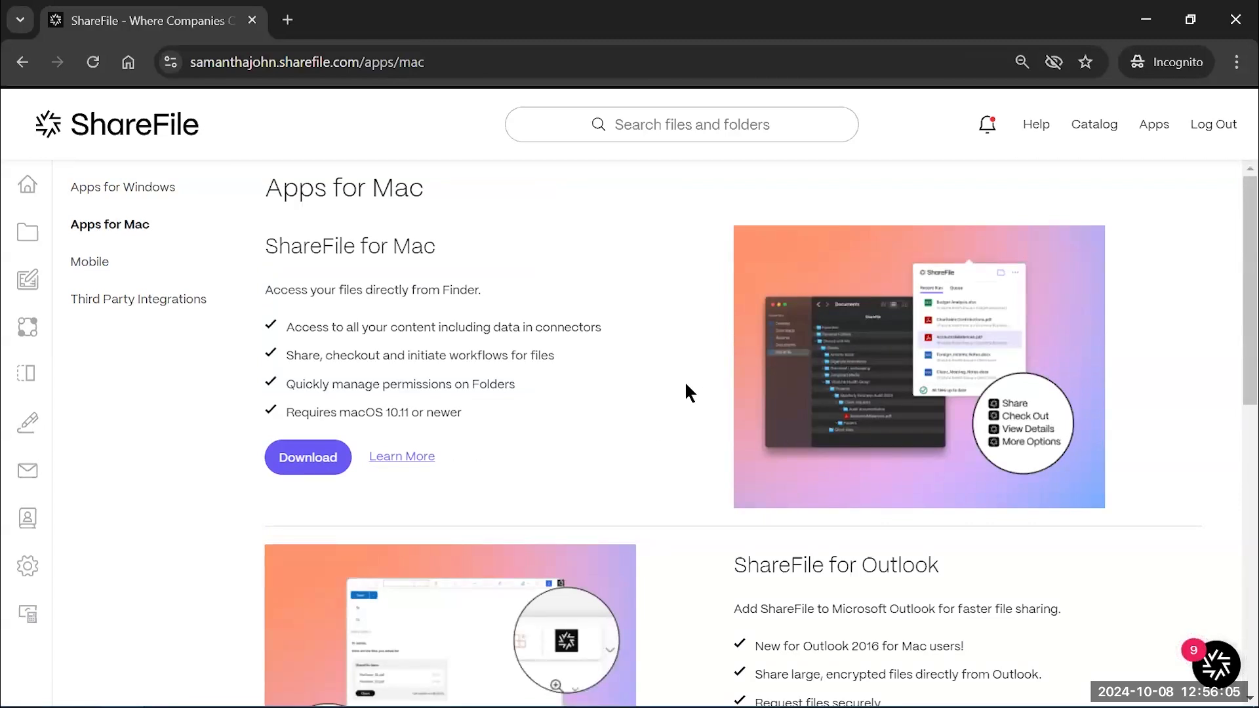
scroll(686, 387, "down", 2)
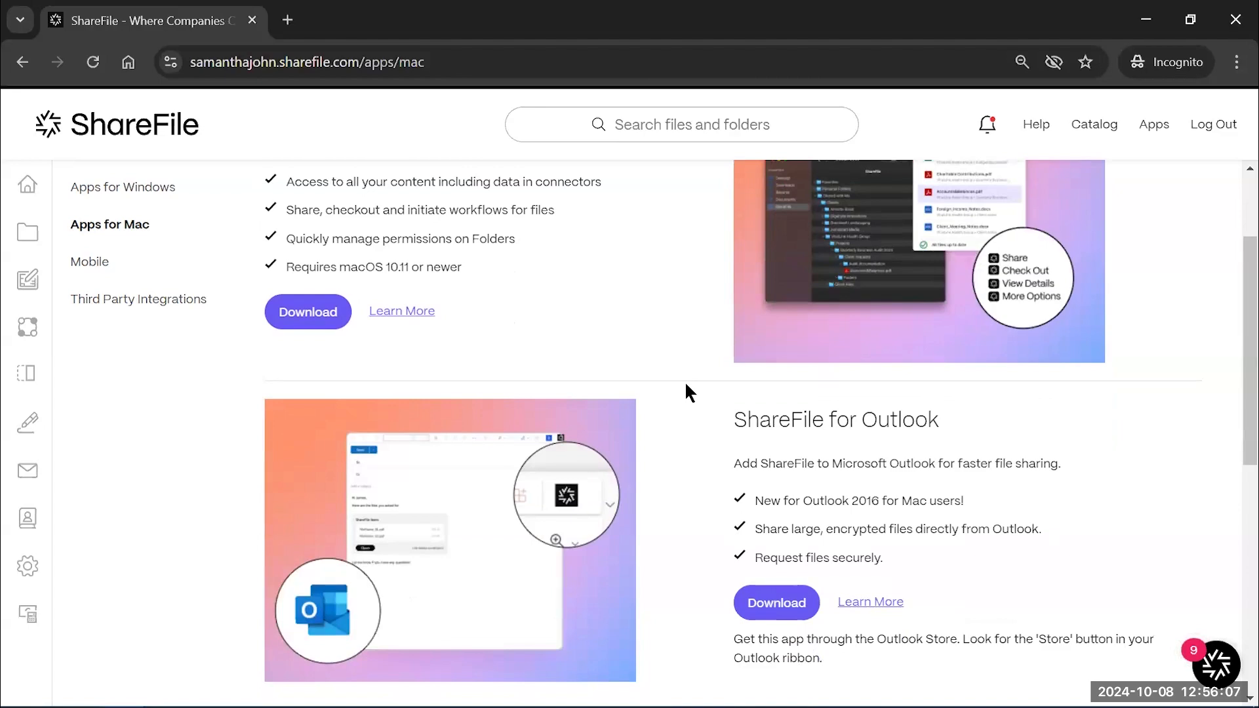
scroll(686, 386, "down", 5)
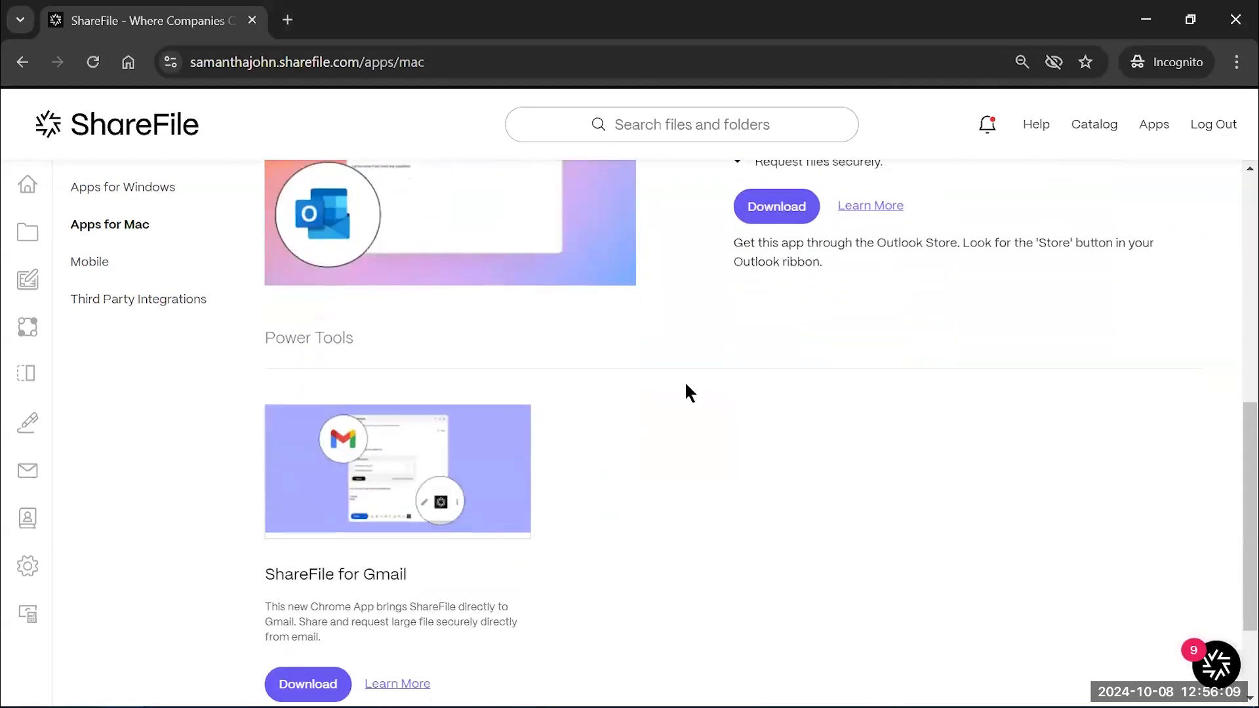
scroll(685, 387, "up", 2)
scroll(656, 505, "down", 1)
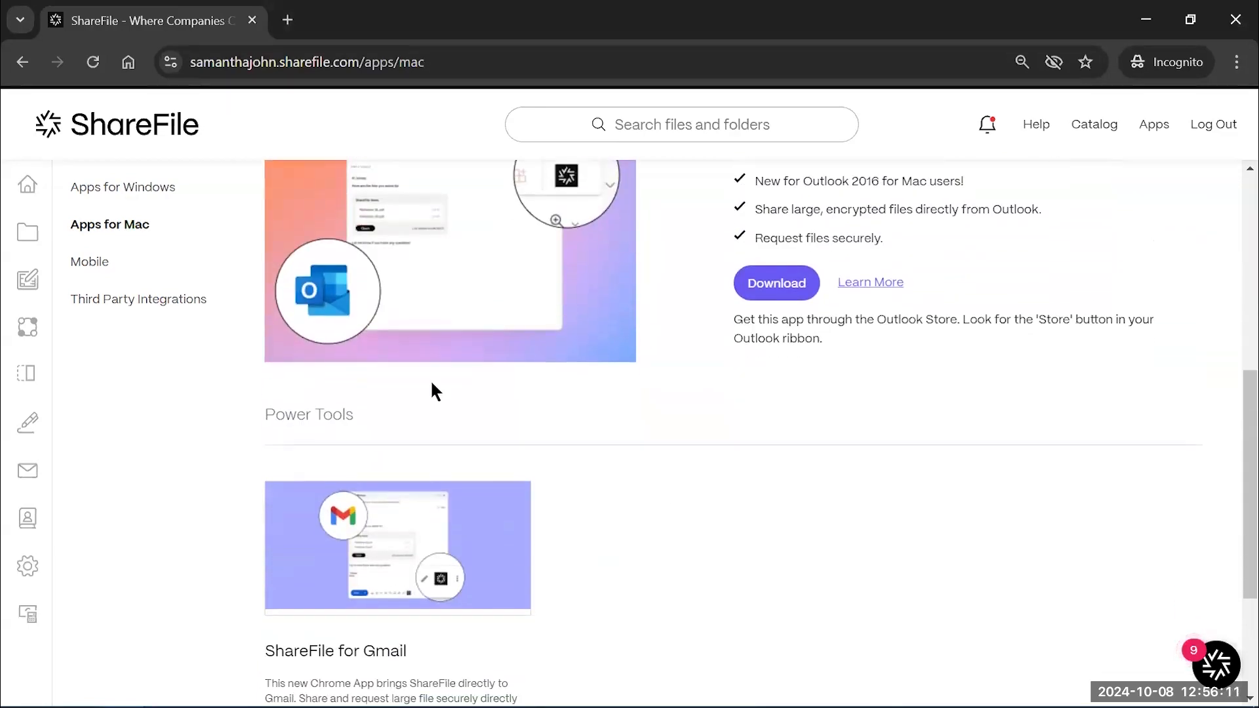
Open the Mobile apps page showing Citrix Files and Workflows and scroll it
left_click(99, 261)
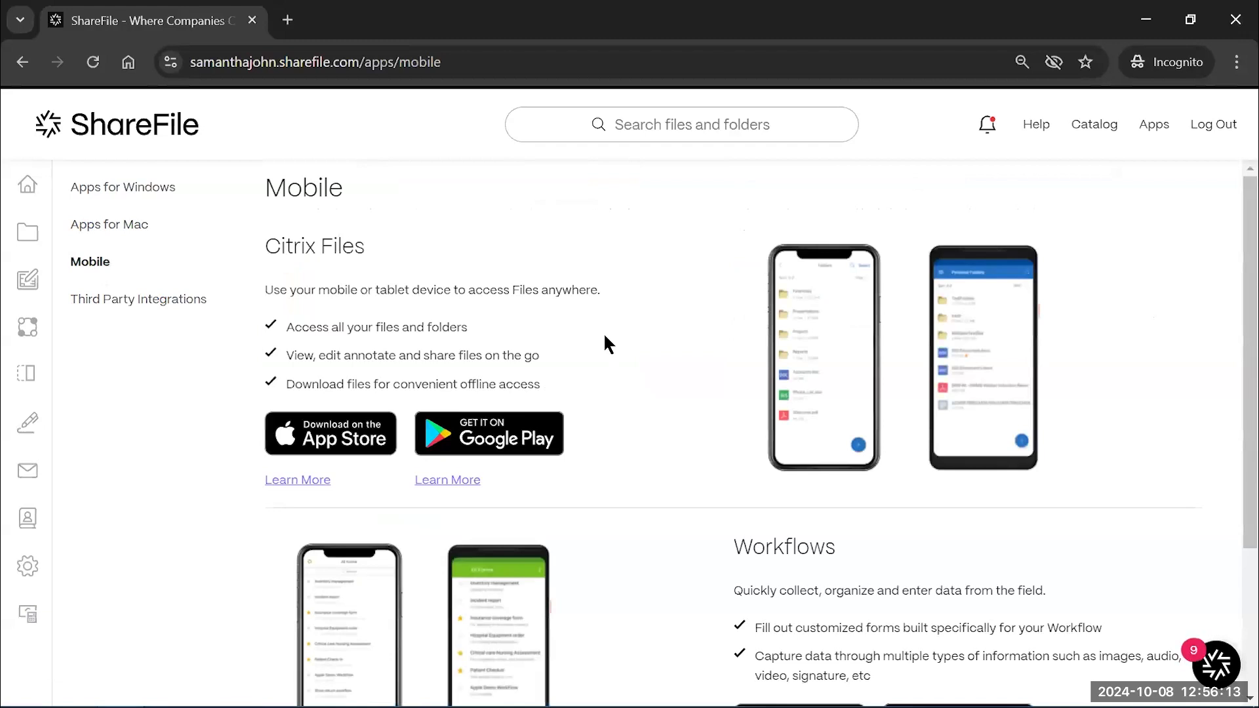
scroll(604, 338, "down", 2)
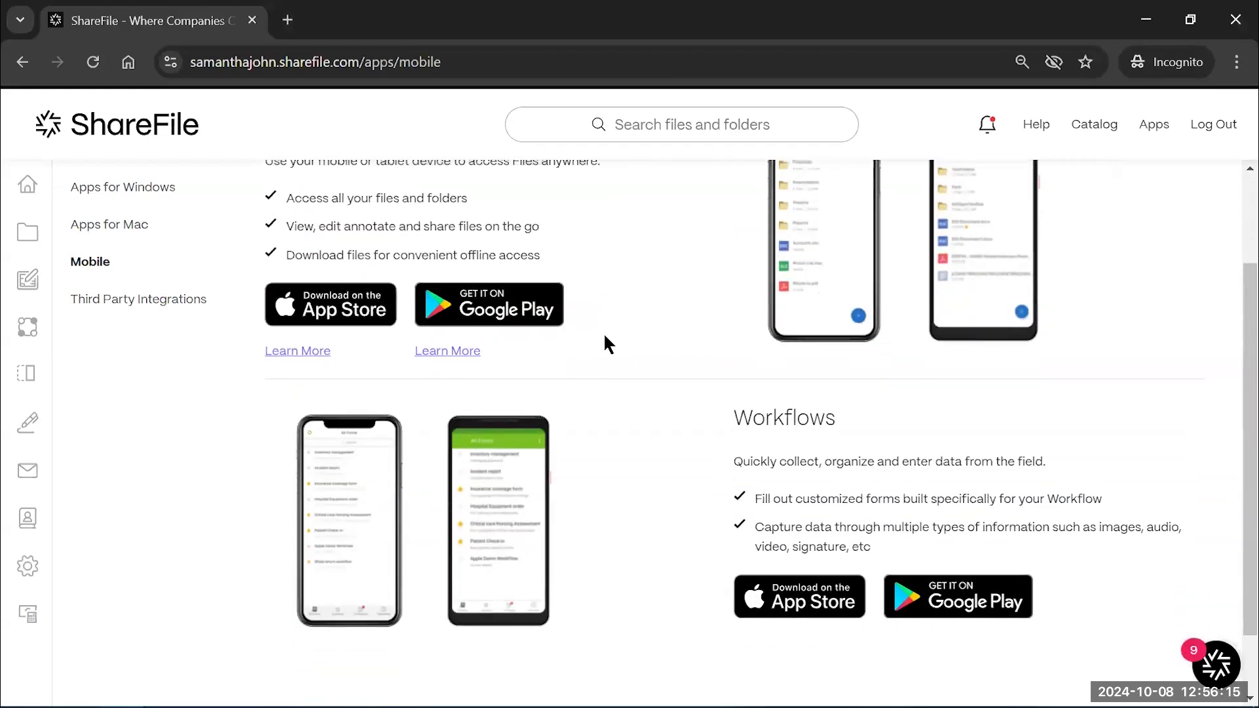
scroll(605, 339, "up", 2)
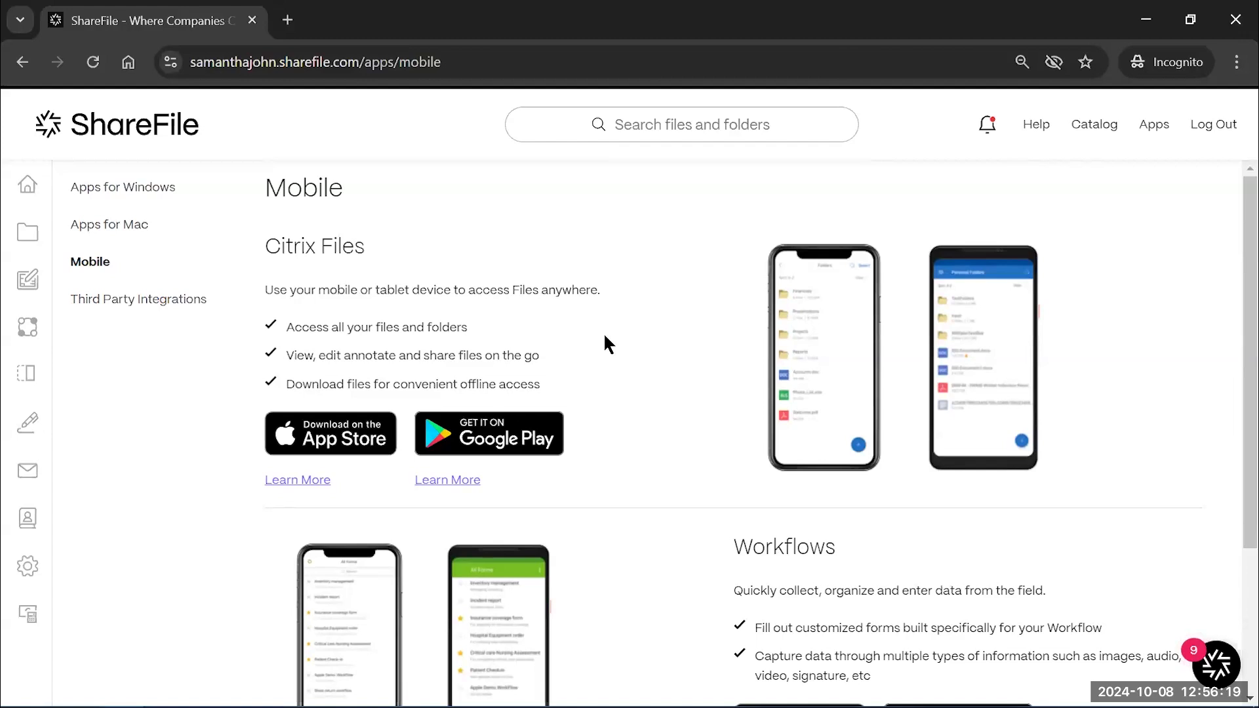
Open Third Party Integrations and skim the top entries such as QuickBooks and Office
left_click(123, 303)
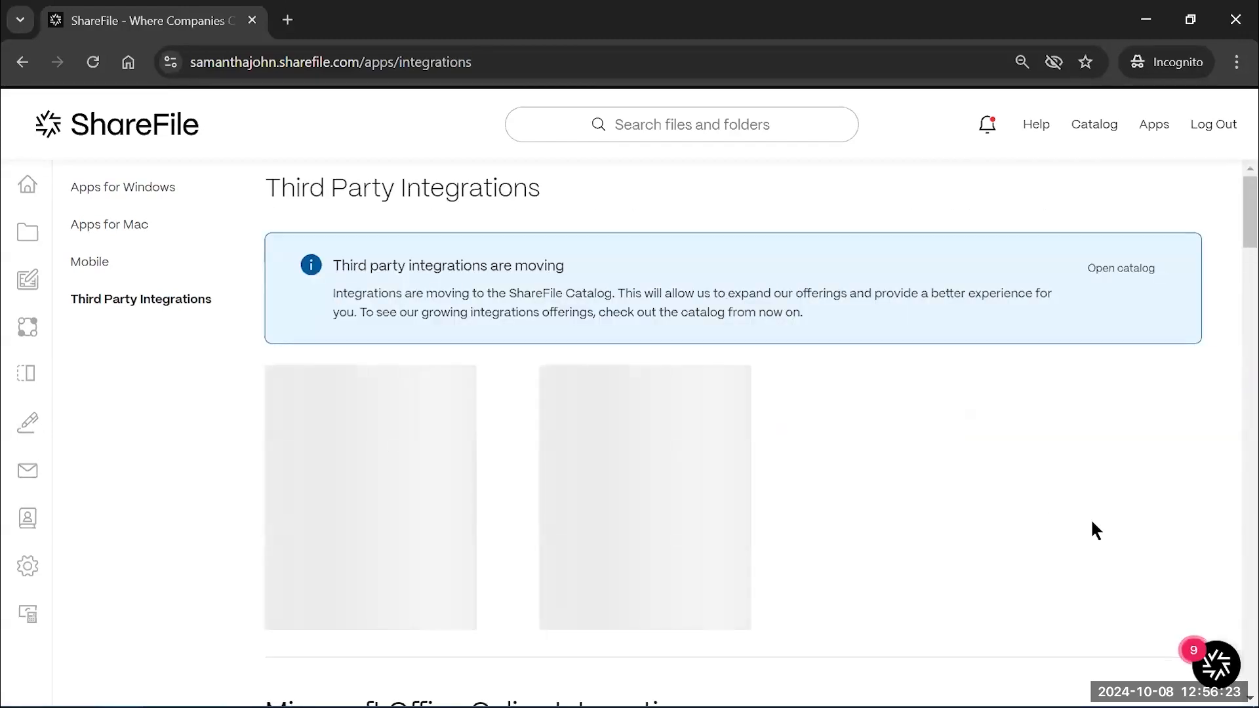
scroll(1091, 518, "down", 1)
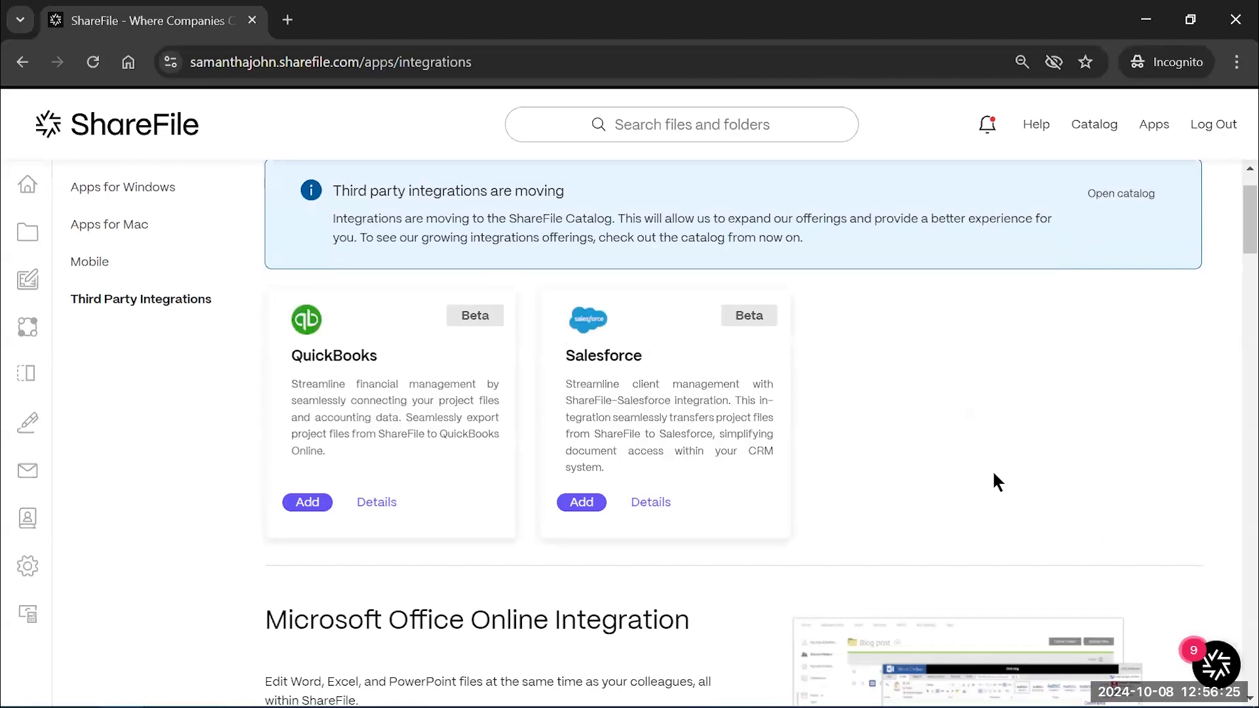
scroll(994, 474, "down", 5)
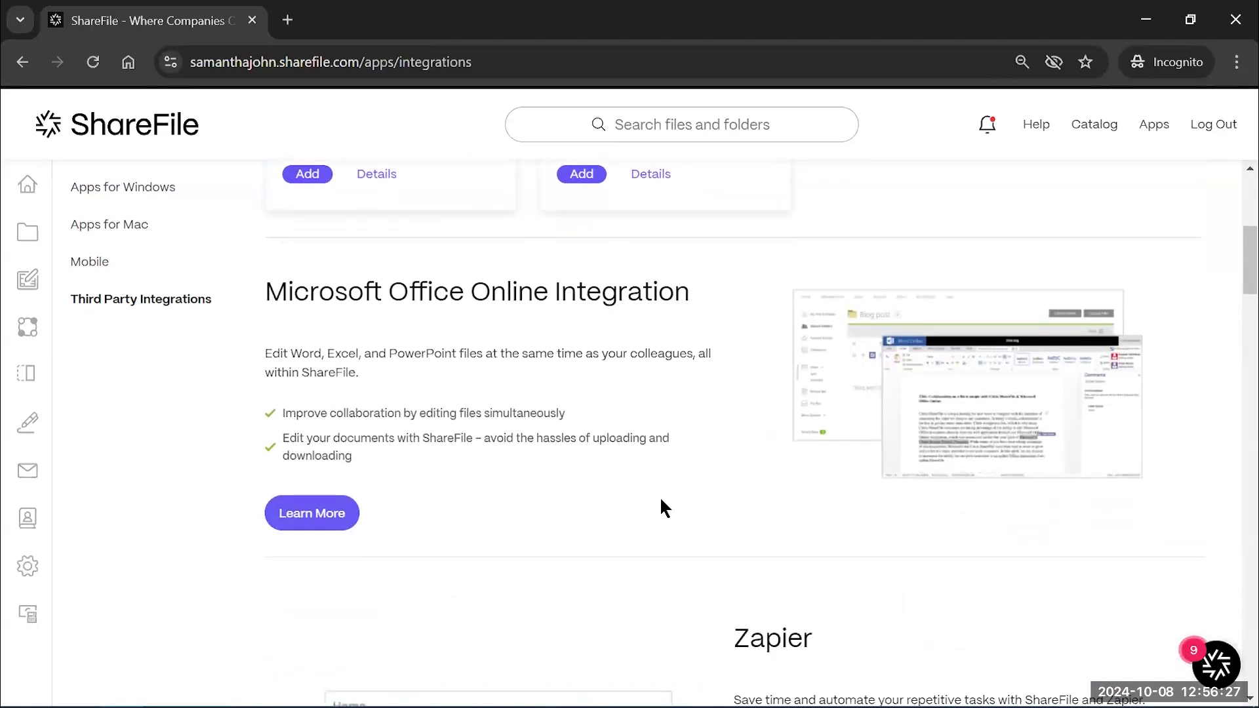
scroll(660, 497, "up", 2)
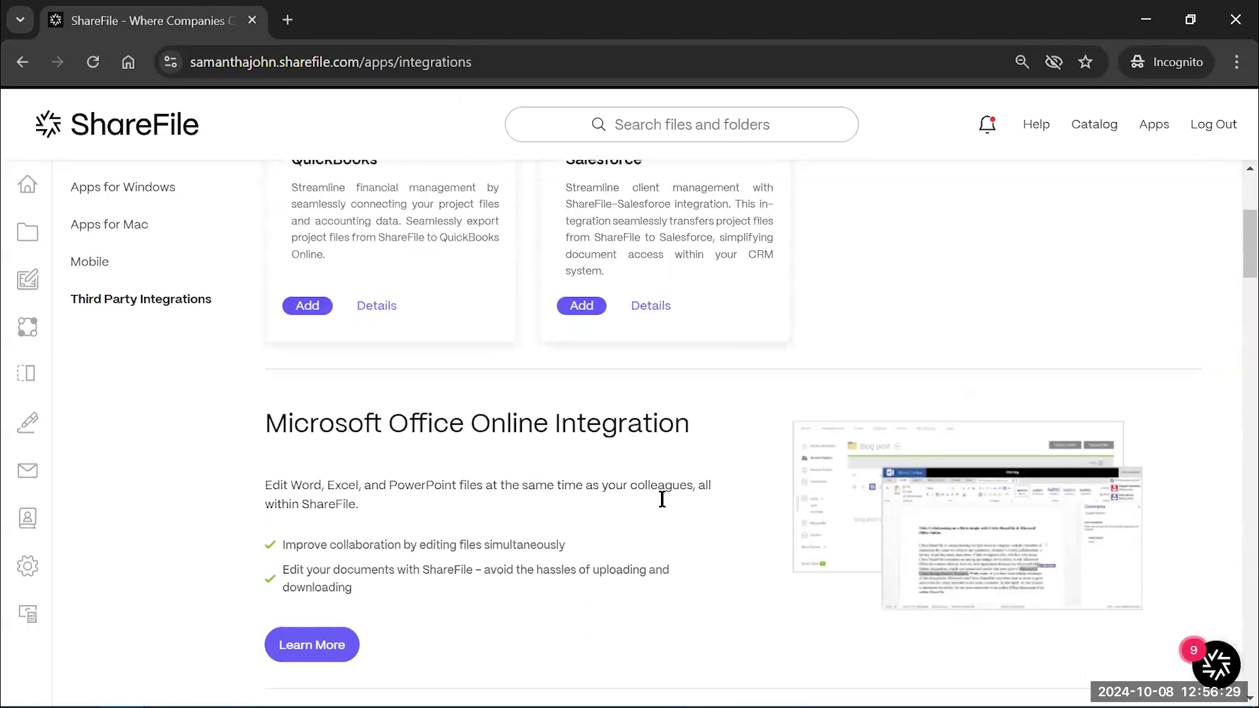
scroll(663, 506, "up", 3)
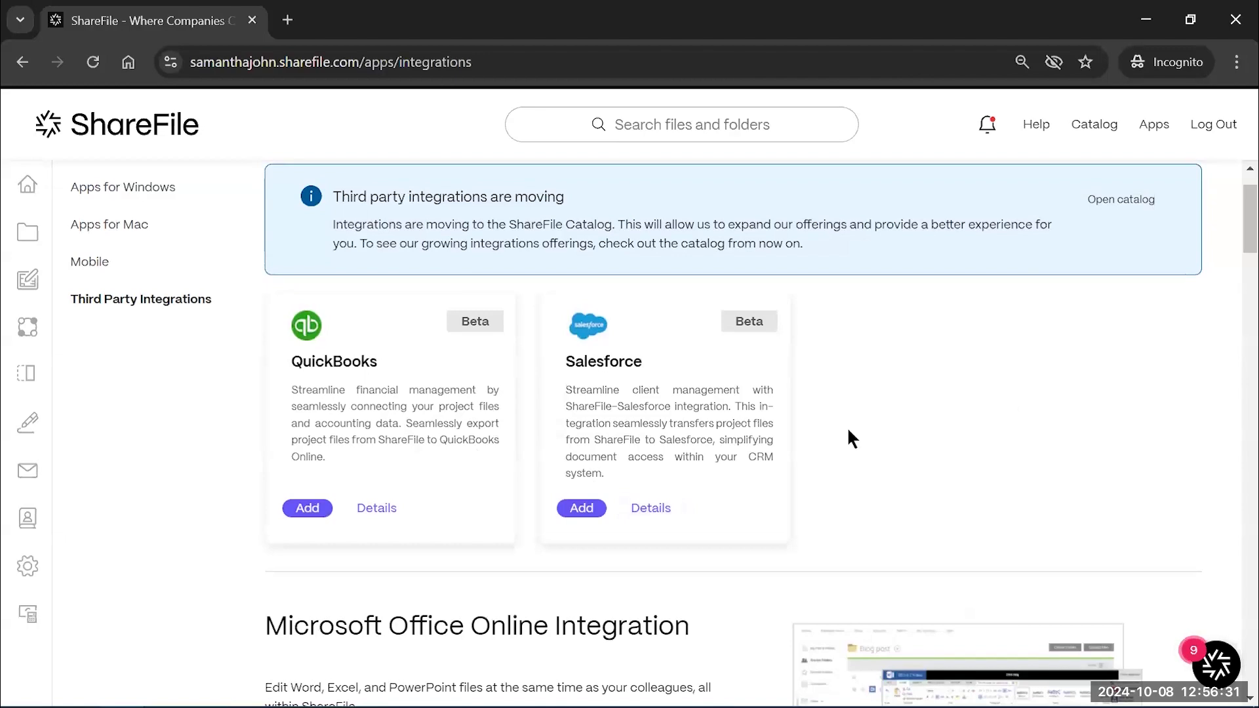
scroll(849, 429, "down", 4)
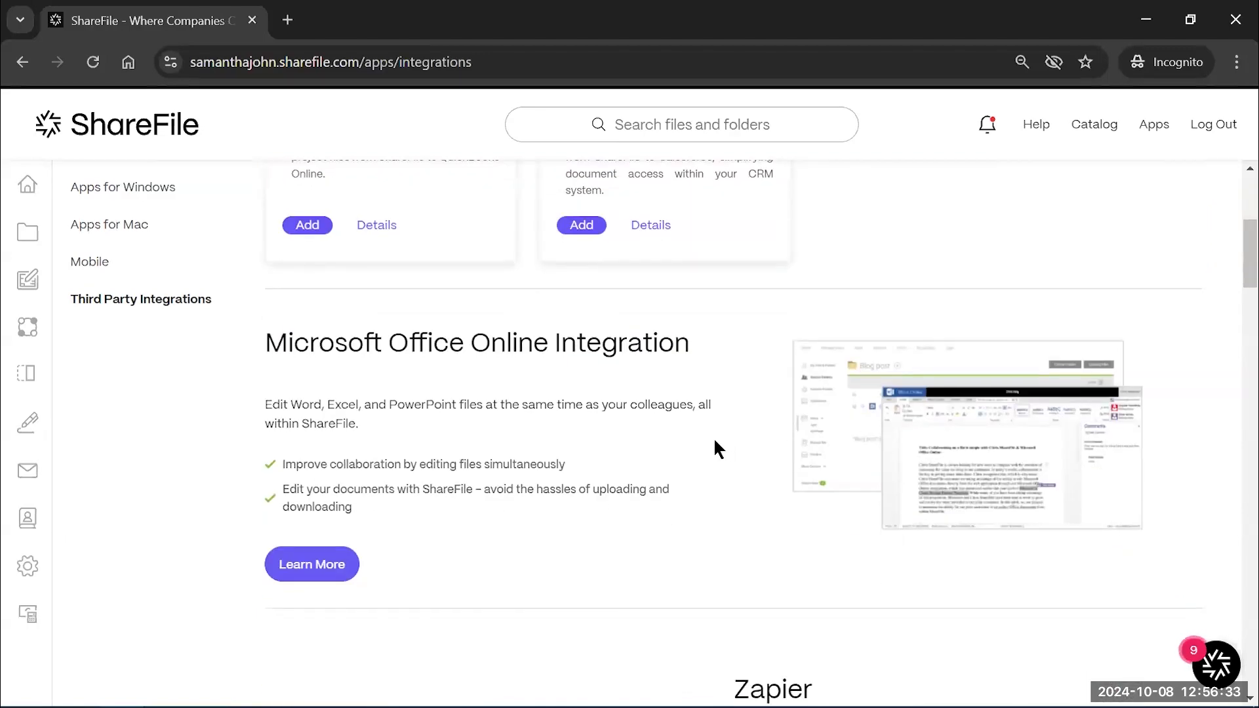
scroll(715, 441, "down", 4)
scroll(714, 441, "up", 2)
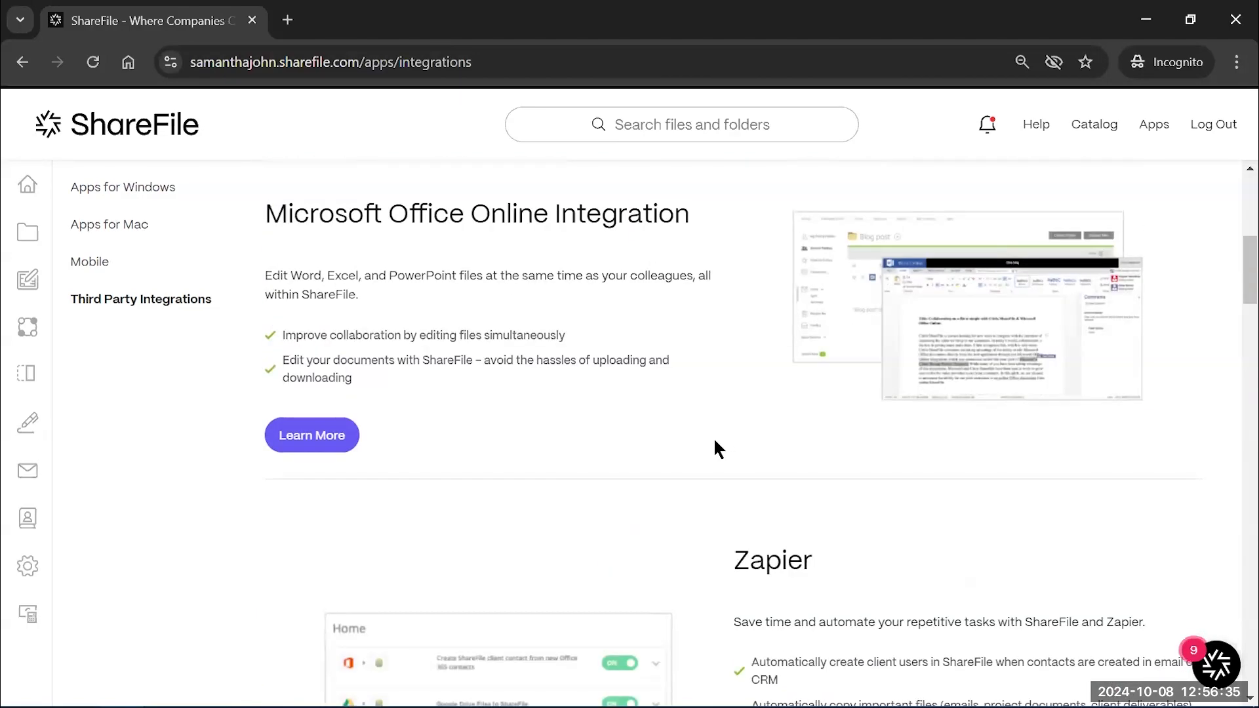
scroll(719, 449, "up", 1)
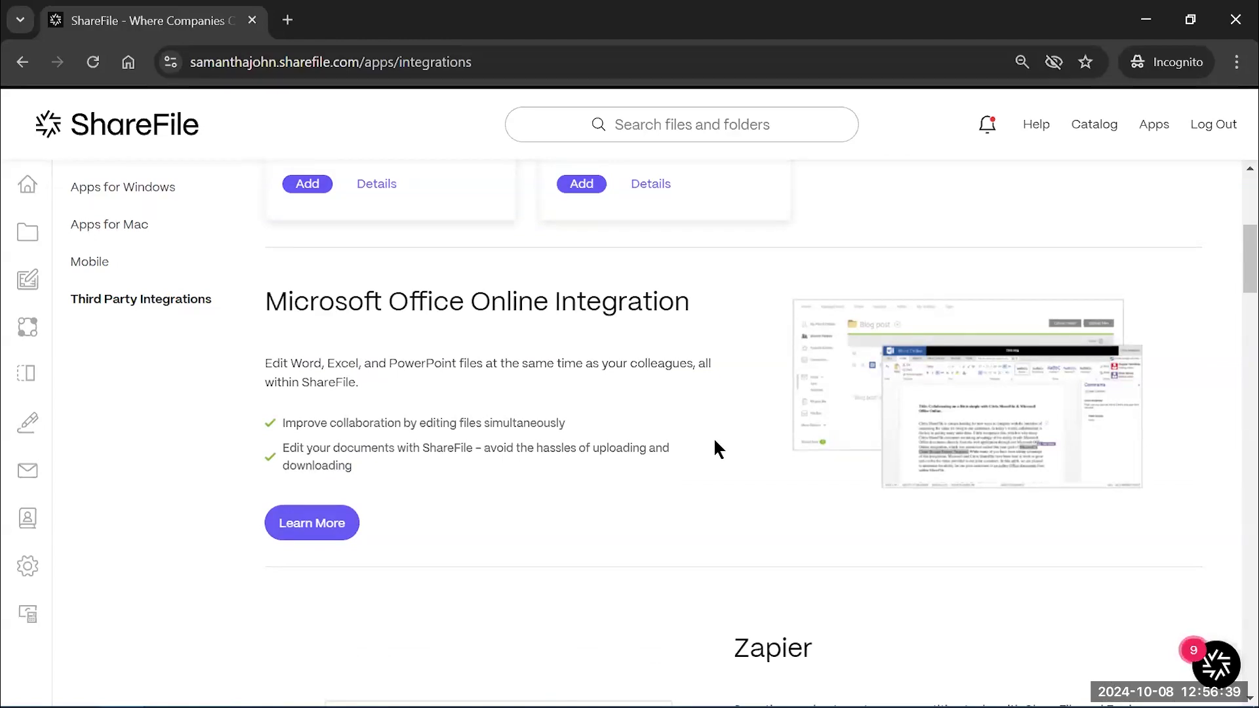
Scroll down past Zapier and the partner cards to the Other Integrations section
scroll(720, 449, "down", 1)
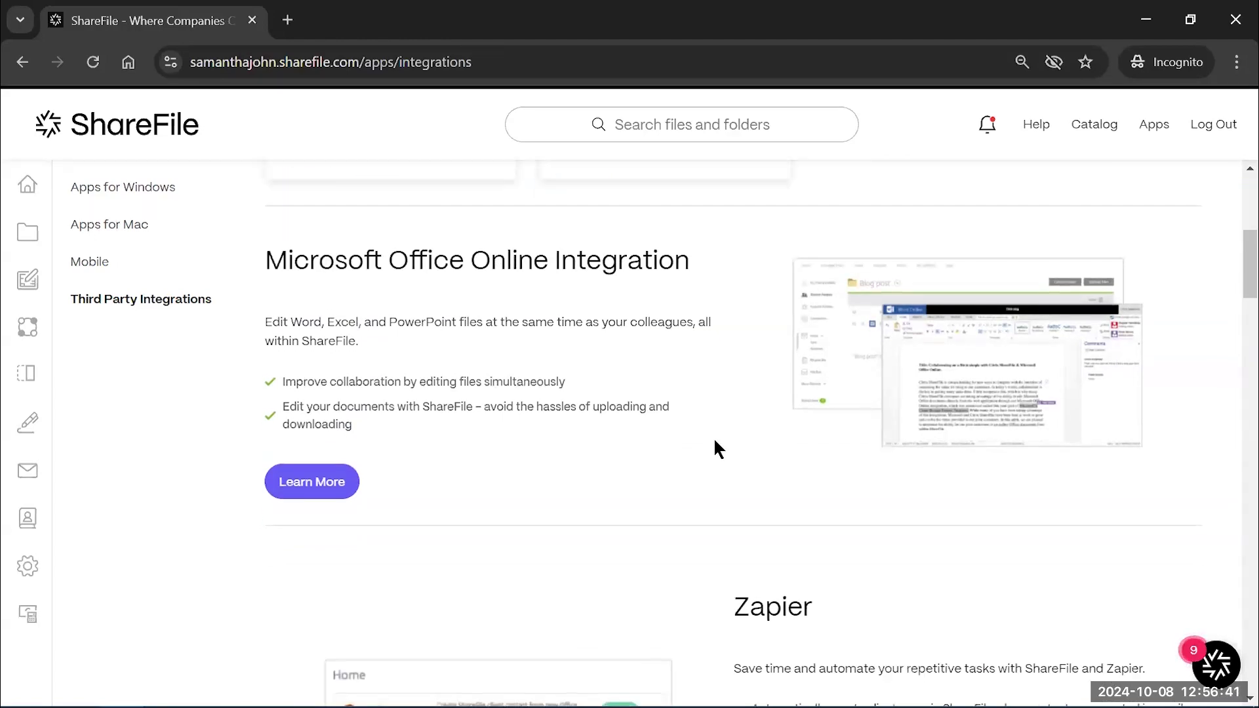
scroll(715, 441, "down", 10)
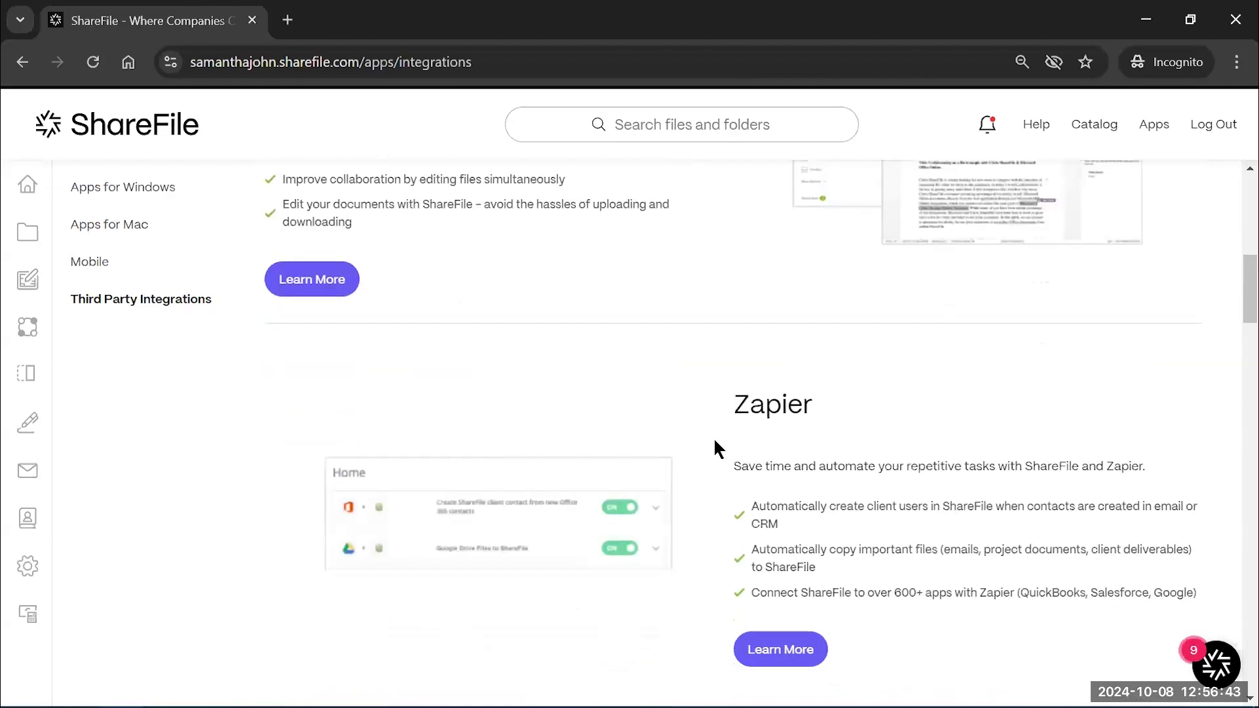
scroll(618, 504, "down", 5)
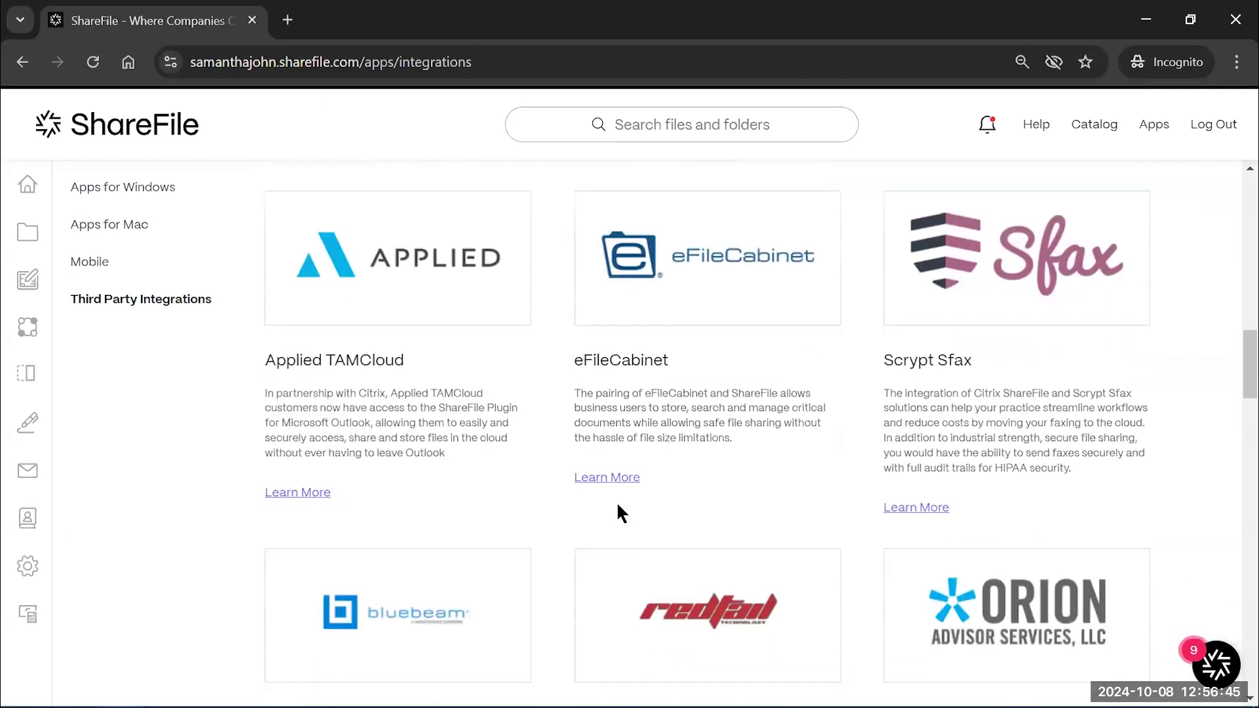
scroll(548, 524, "down", 8)
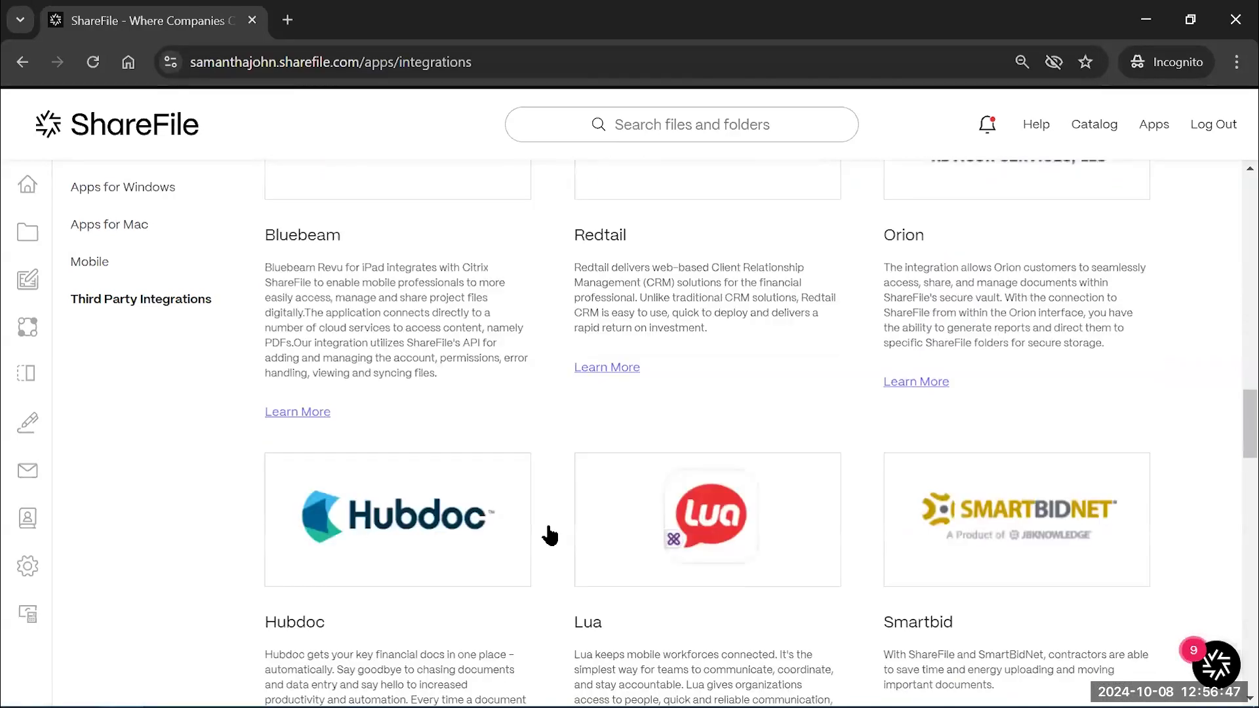
scroll(552, 534, "down", 3)
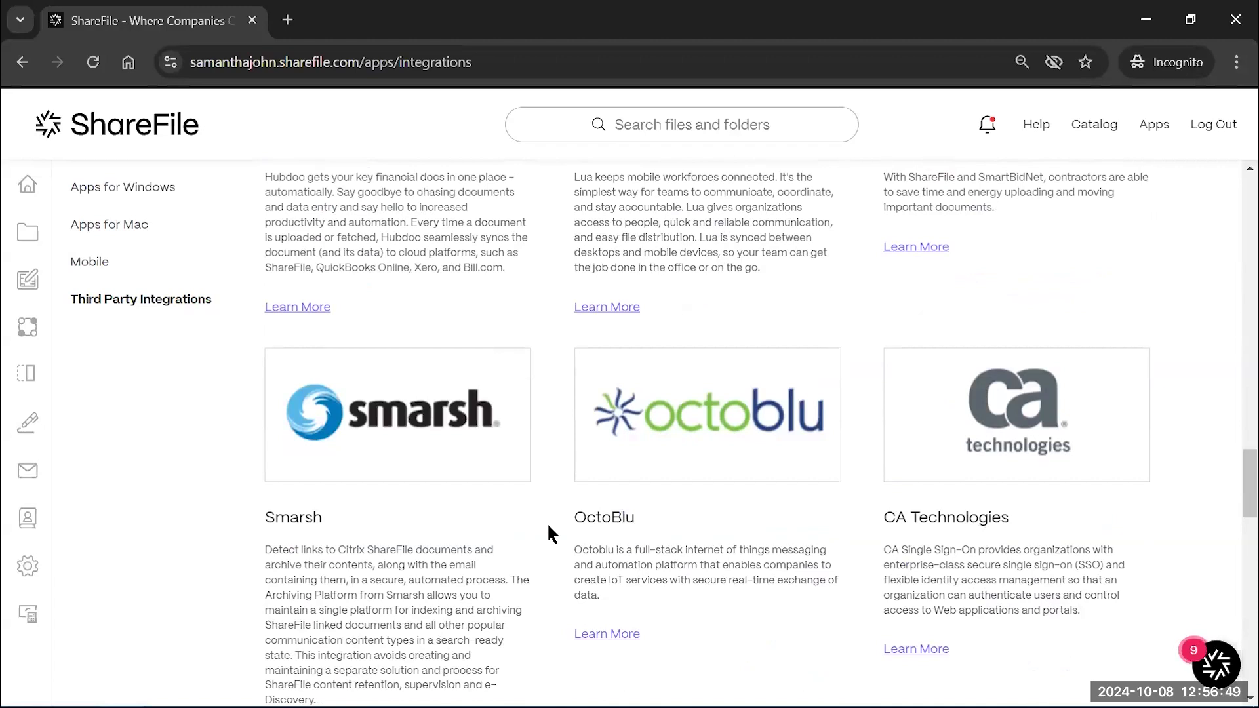
scroll(548, 526, "down", 6)
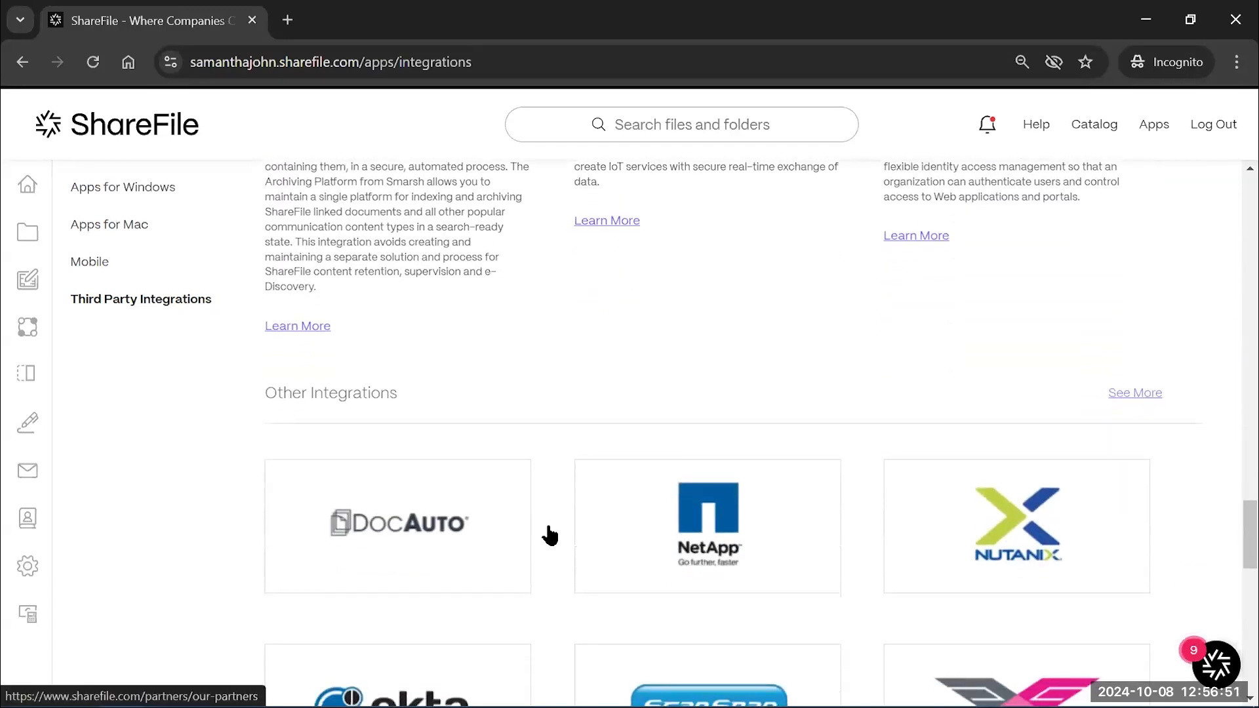